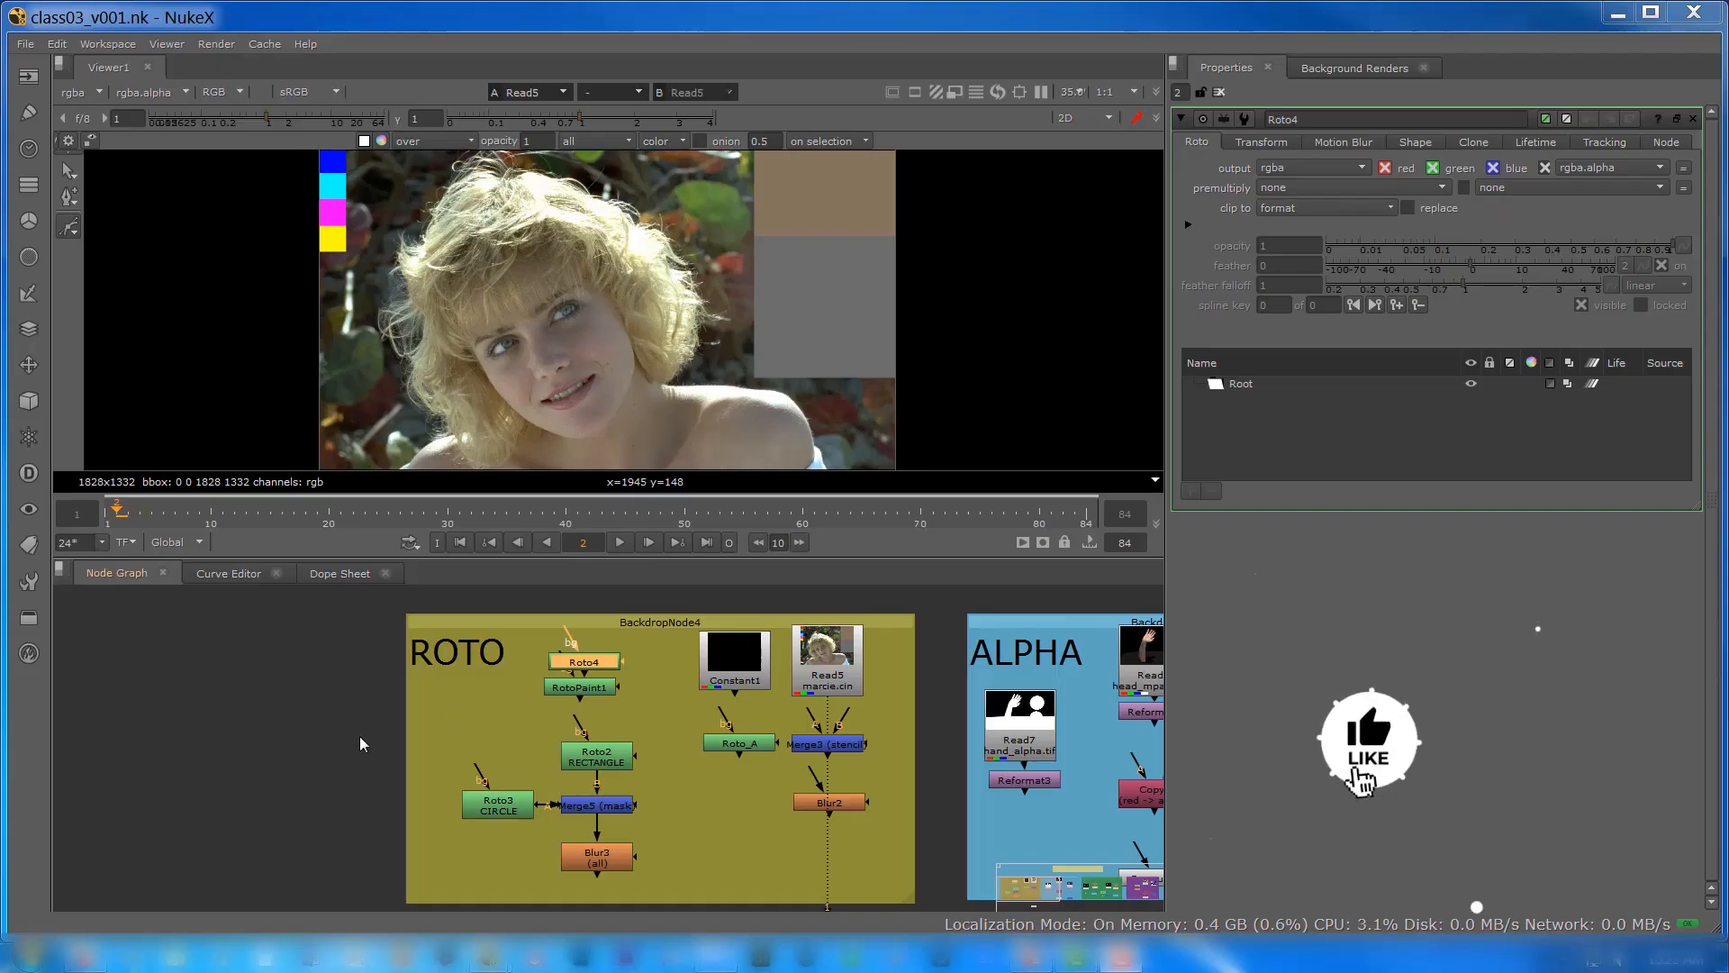
Step: Add a standalone Roto node in the empty node graph area beside the ROTO backdrop
middle_drag(261, 711, 382, 689)
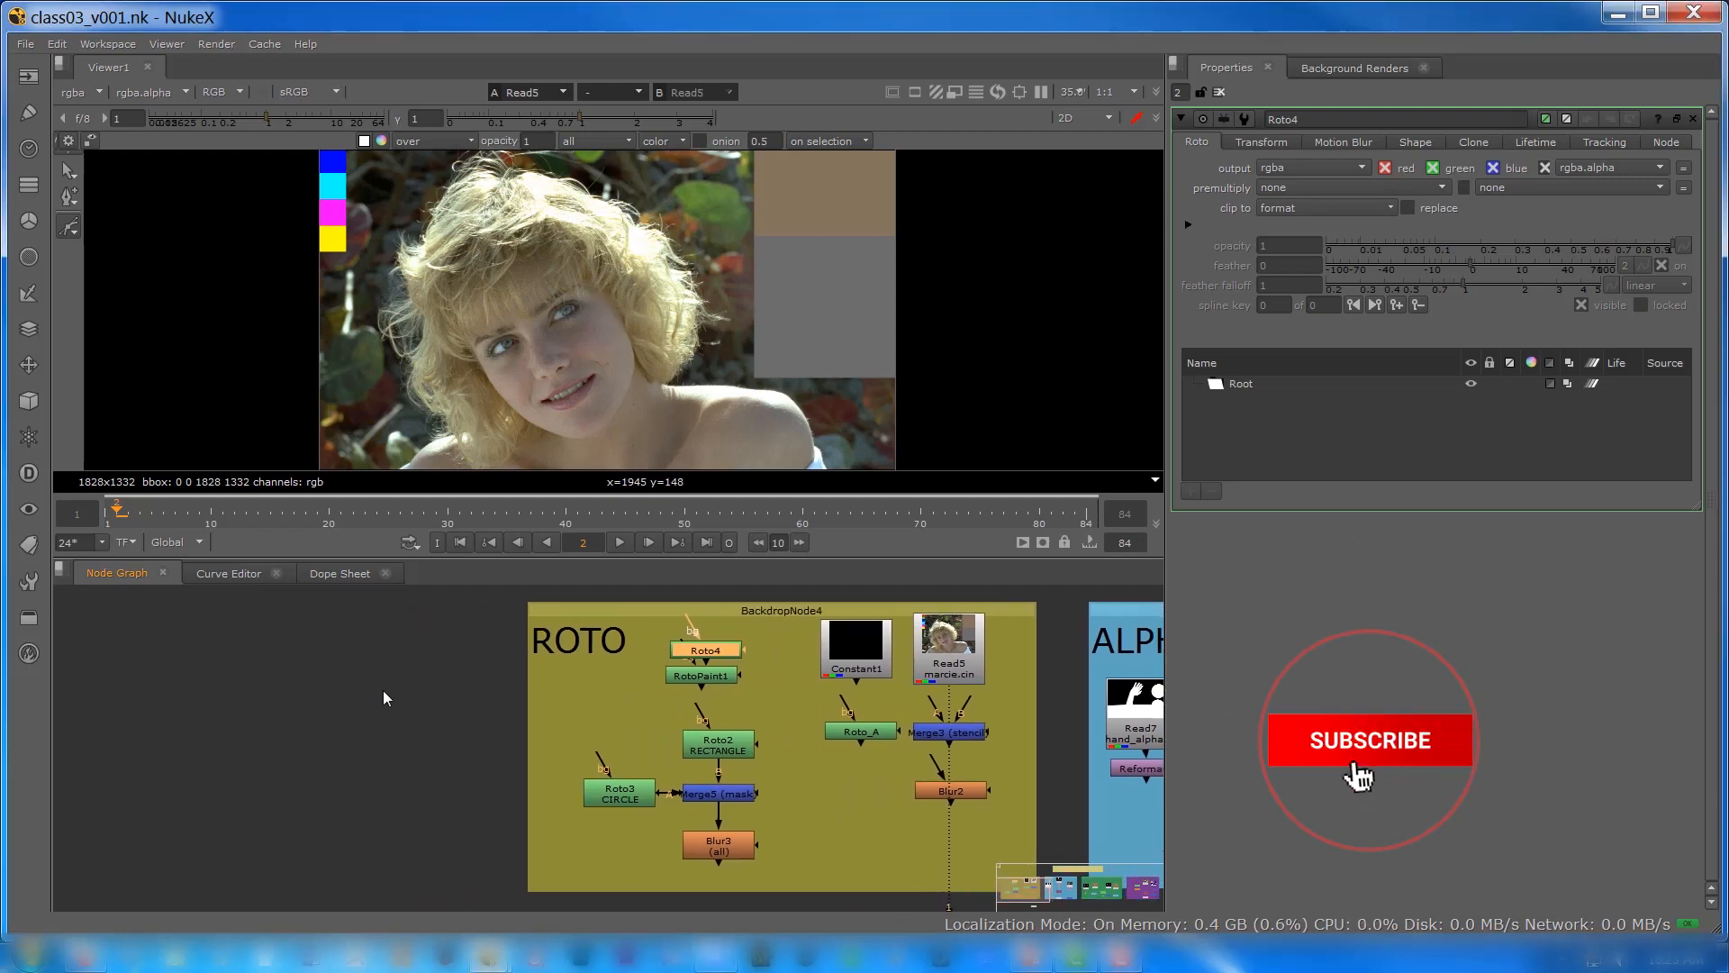
scroll(381, 690, up, 2)
scroll(382, 689, down, 1)
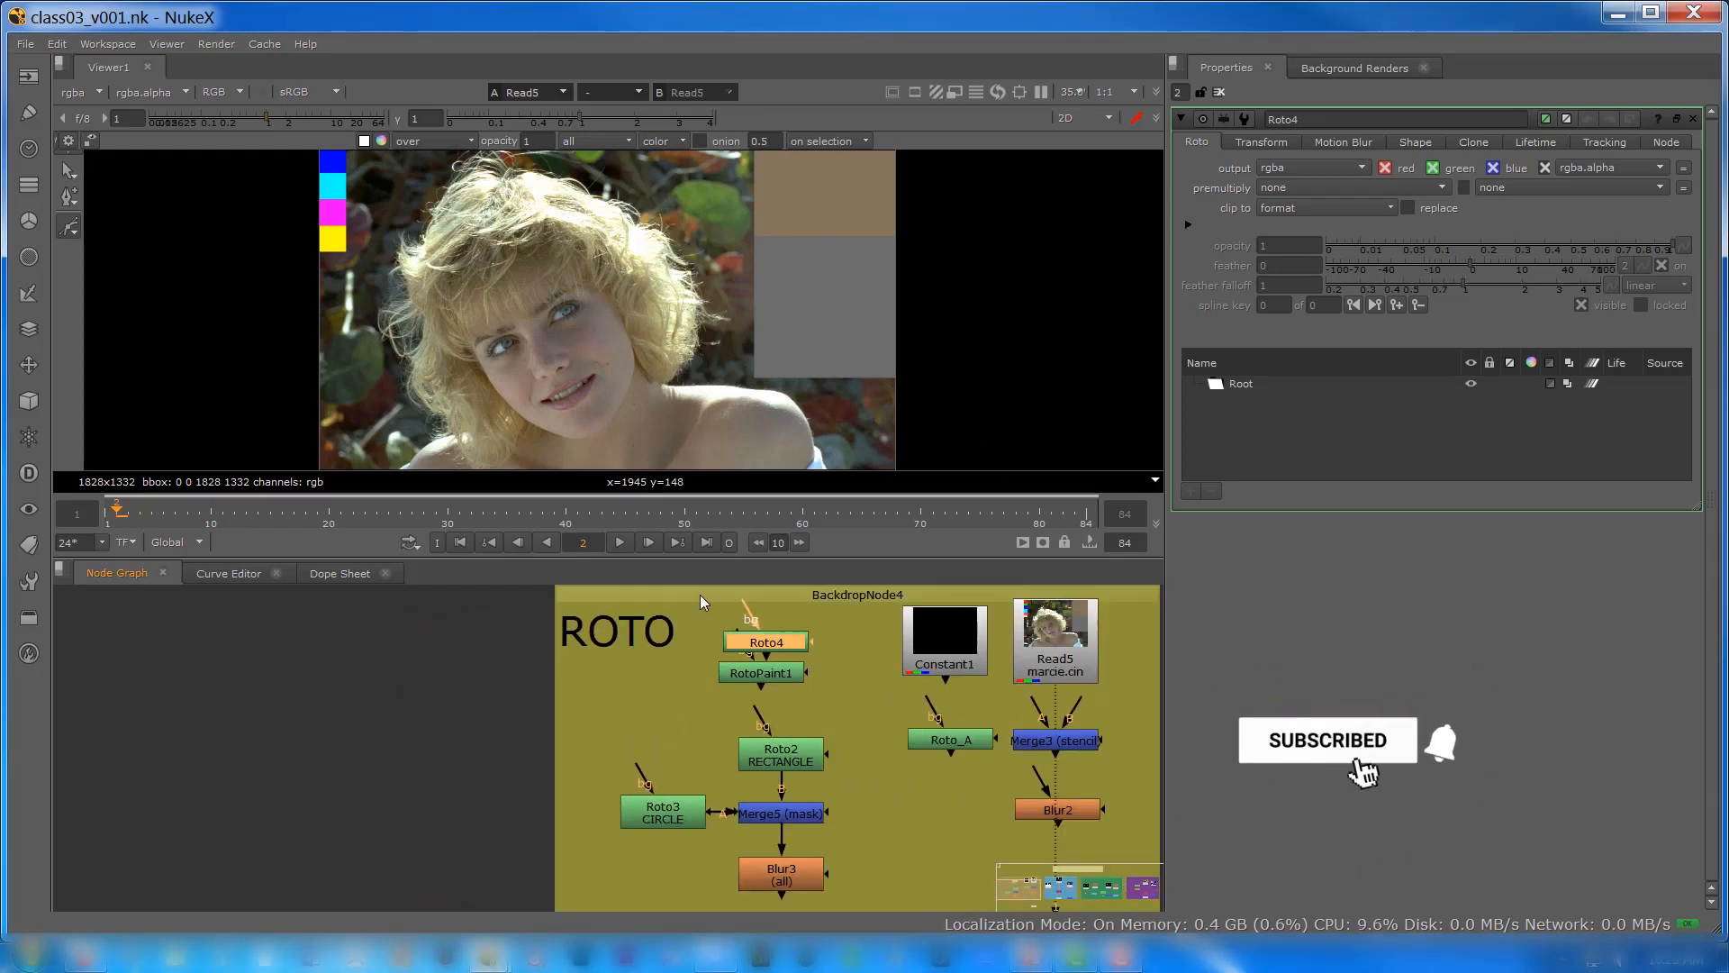
drag(700, 594, 663, 593)
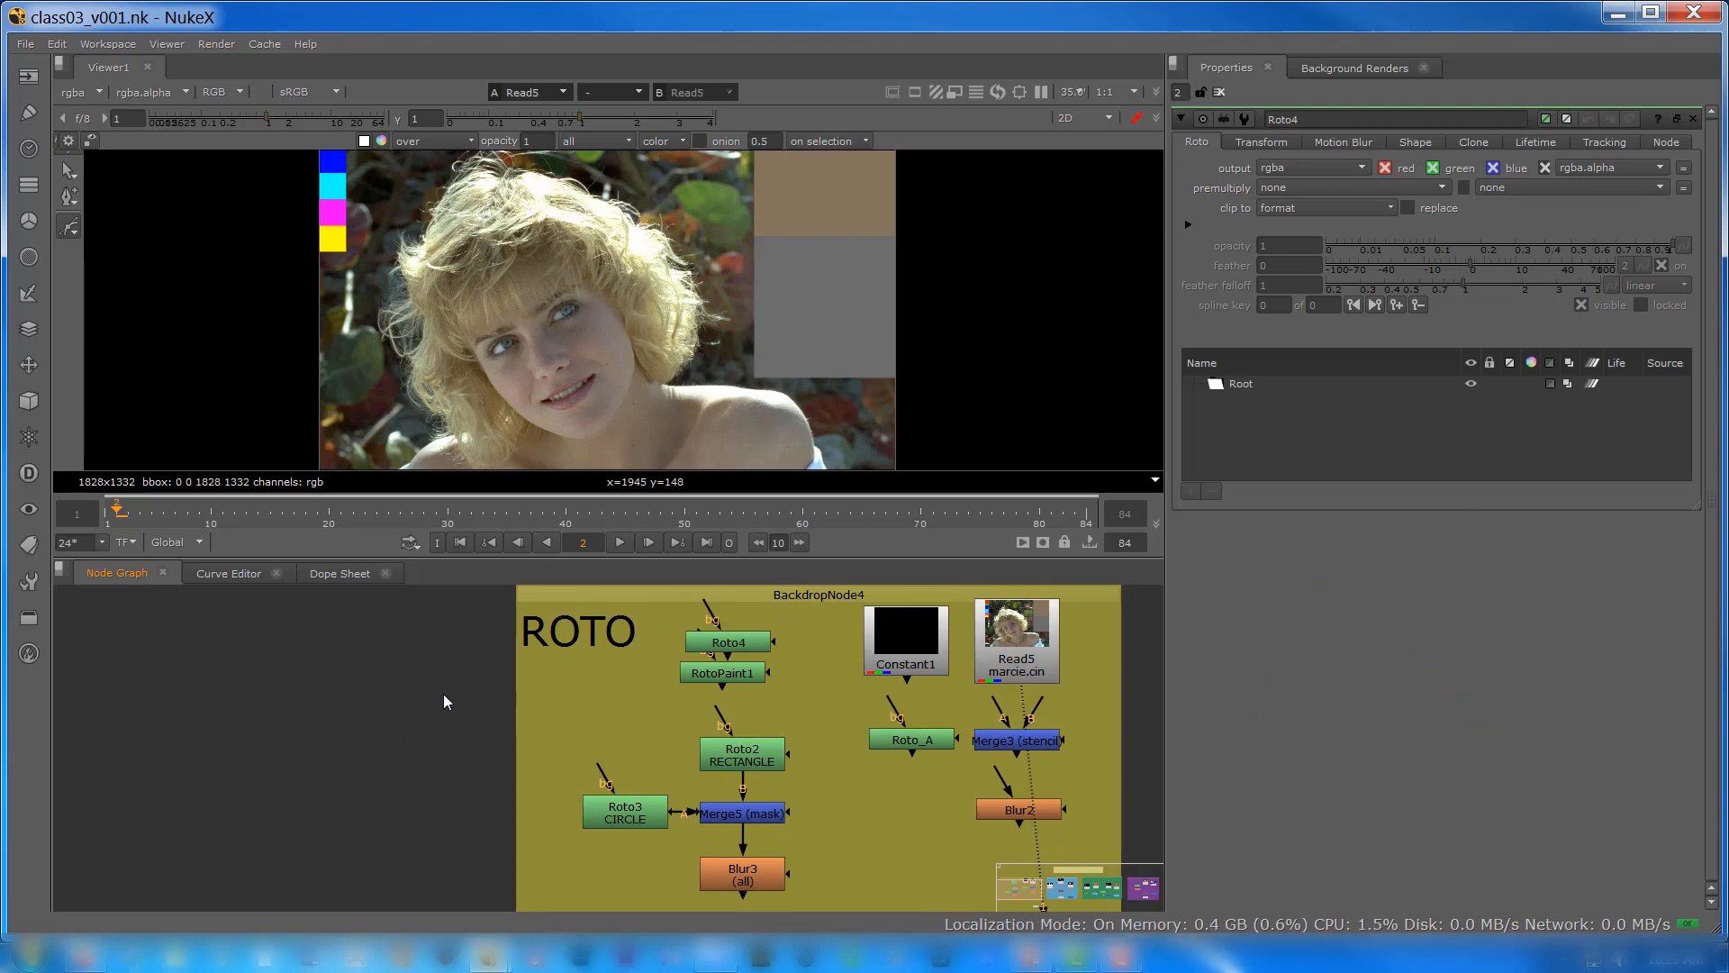
click(26, 115)
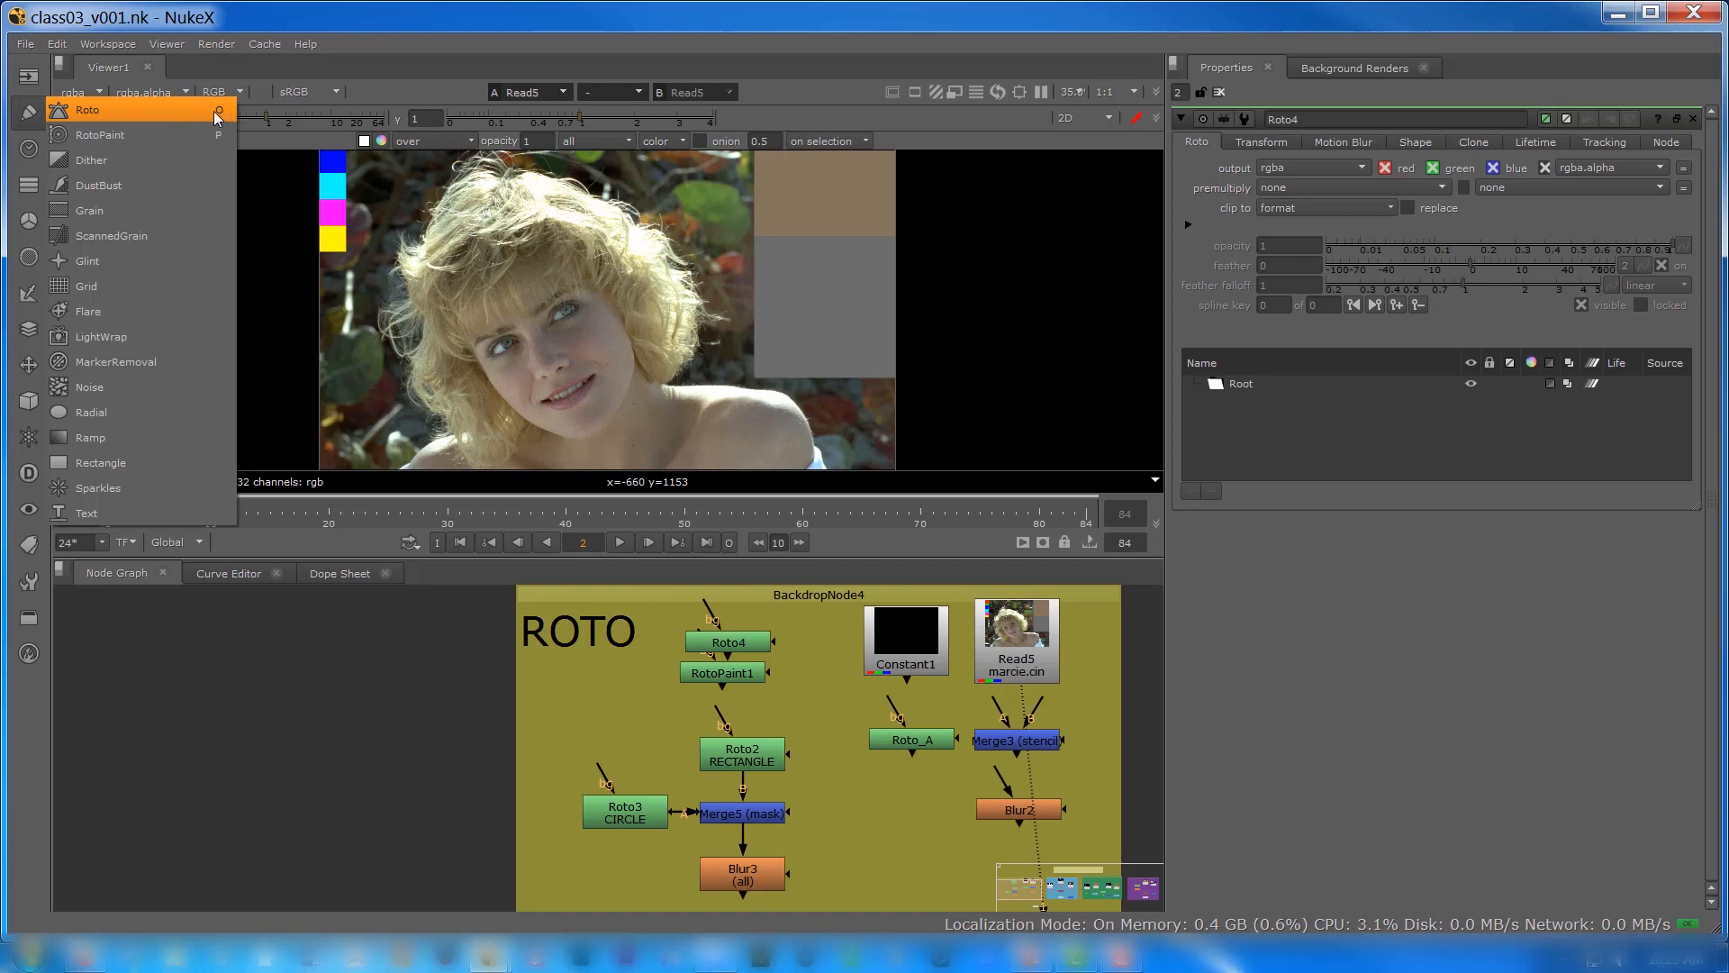
click(214, 781)
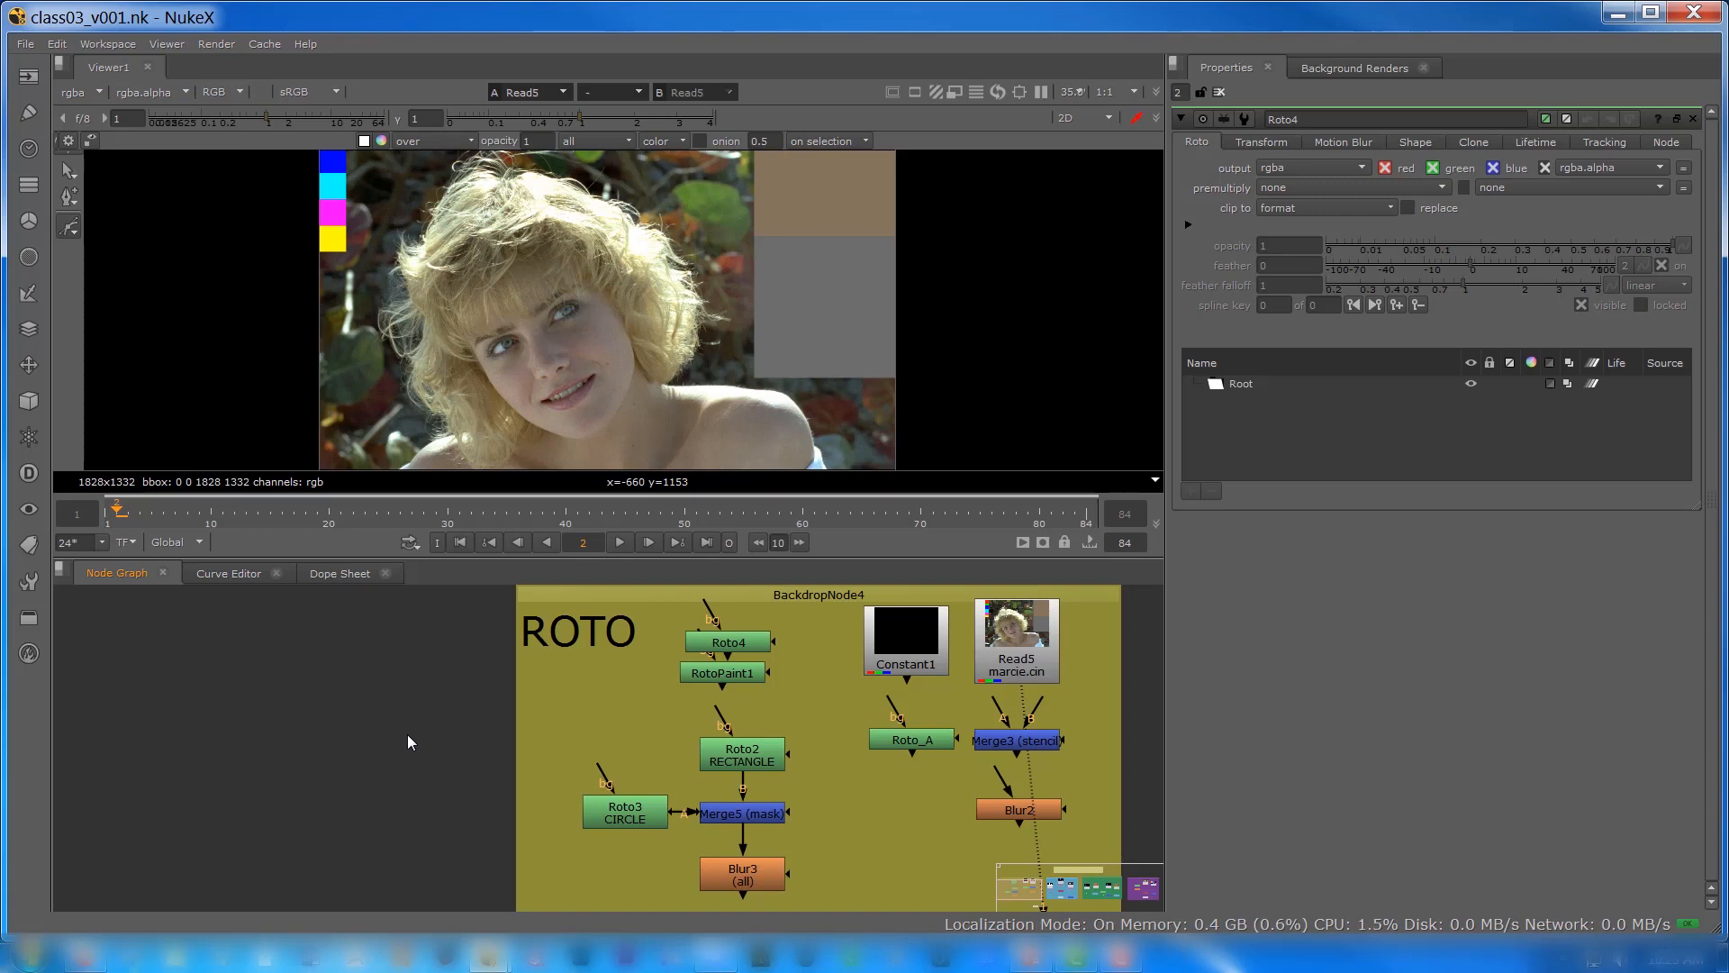
key(o)
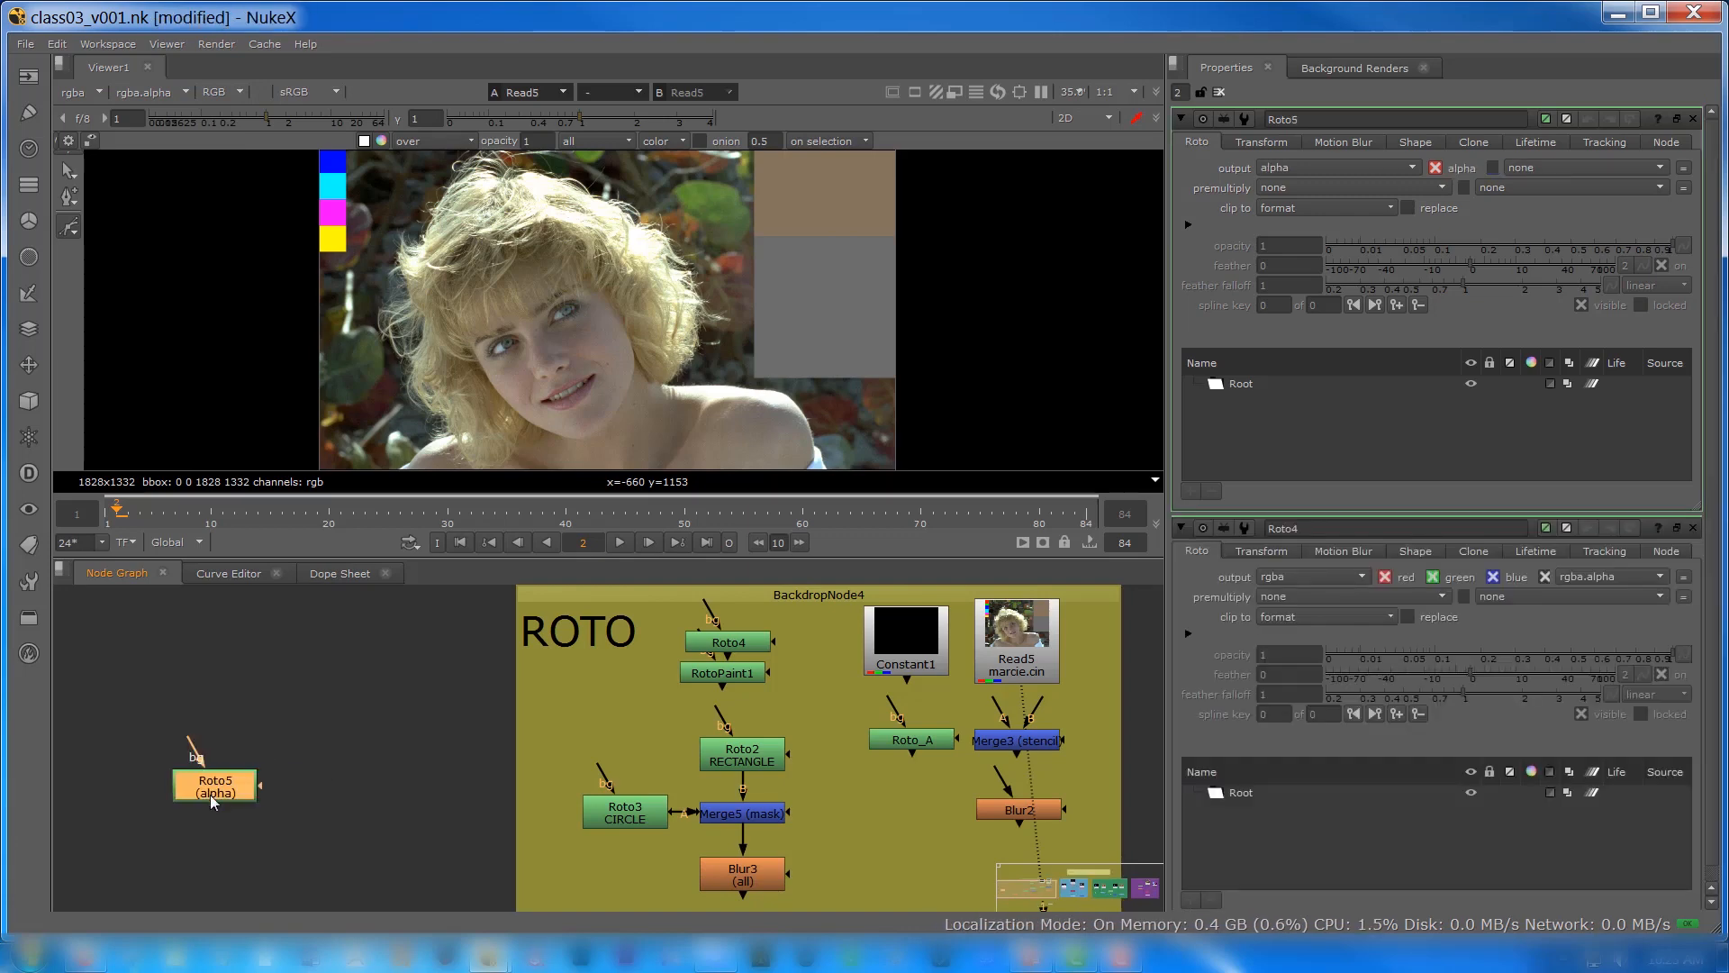
drag(210, 793, 287, 701)
click(295, 764)
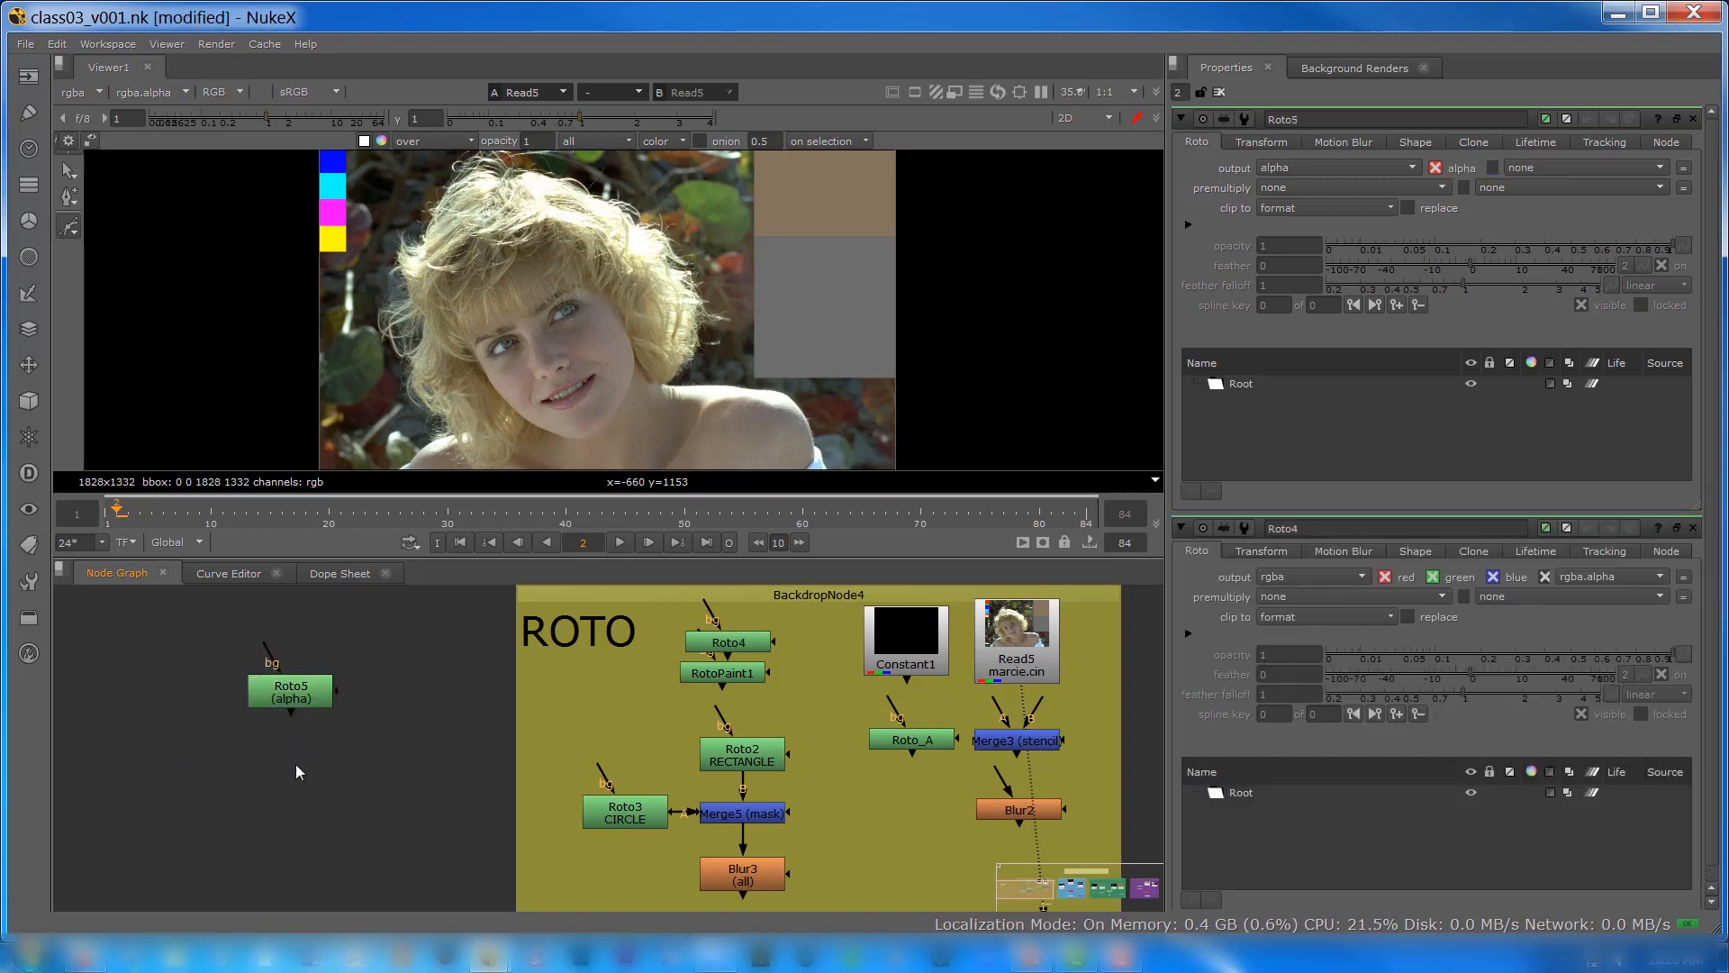
Step: Add a RotoPaint node and place it just below the new Roto node
click(34, 114)
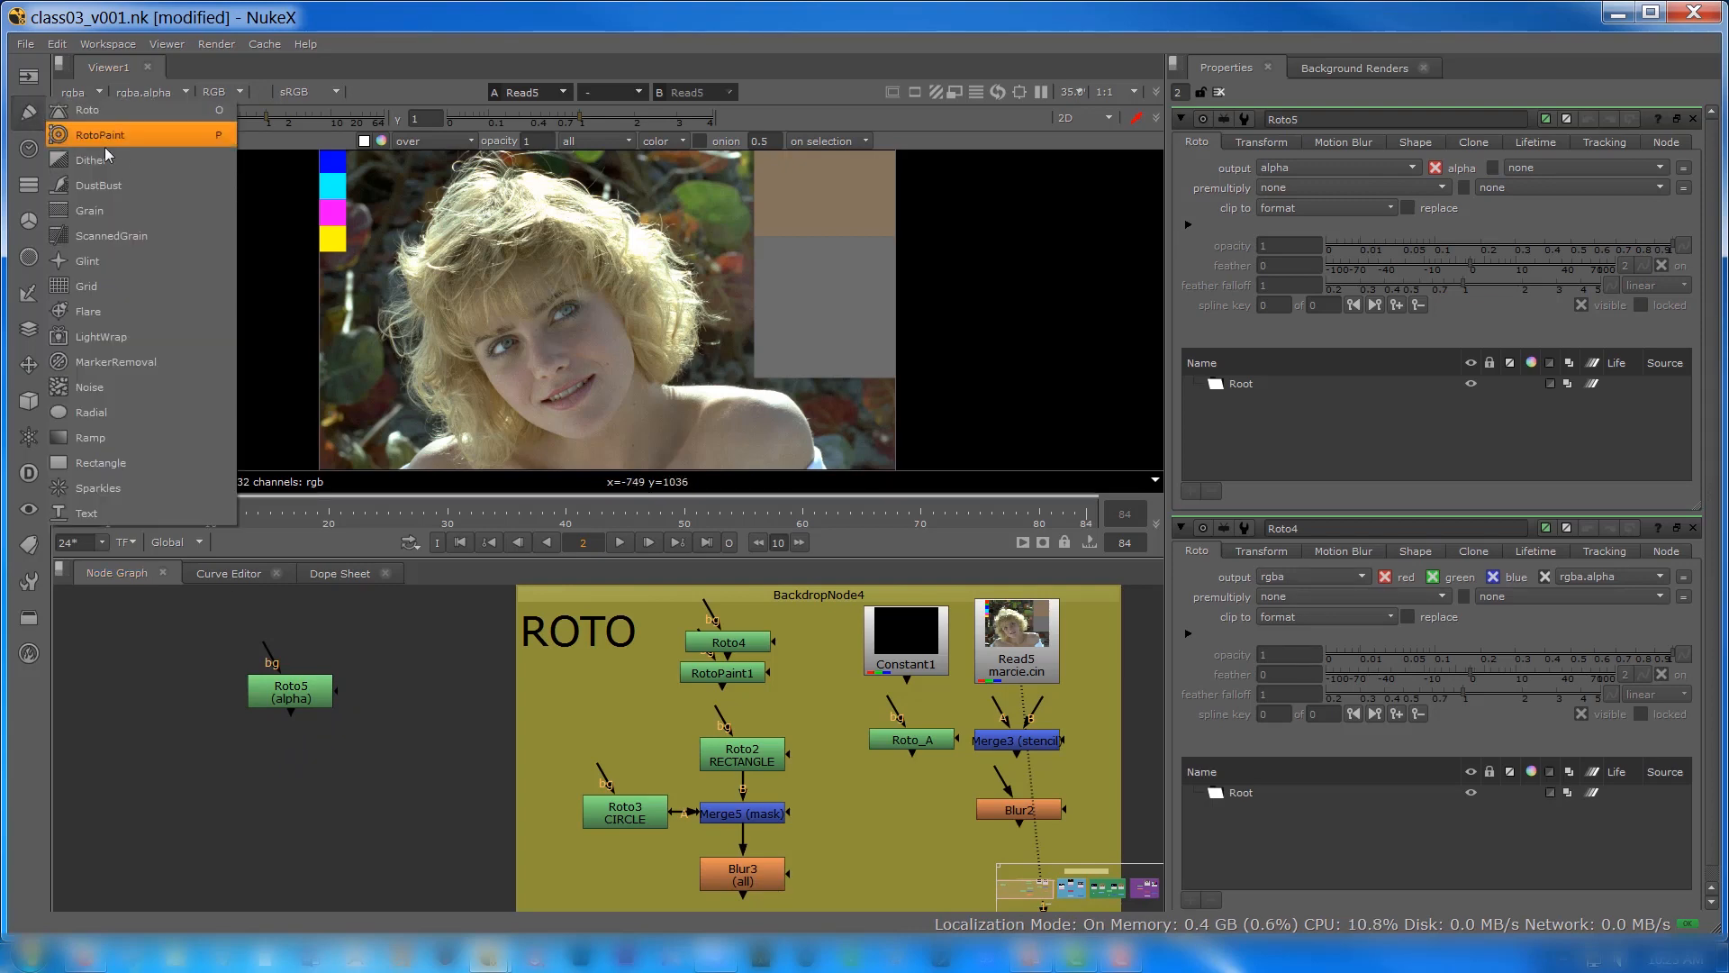
click(198, 875)
key(p)
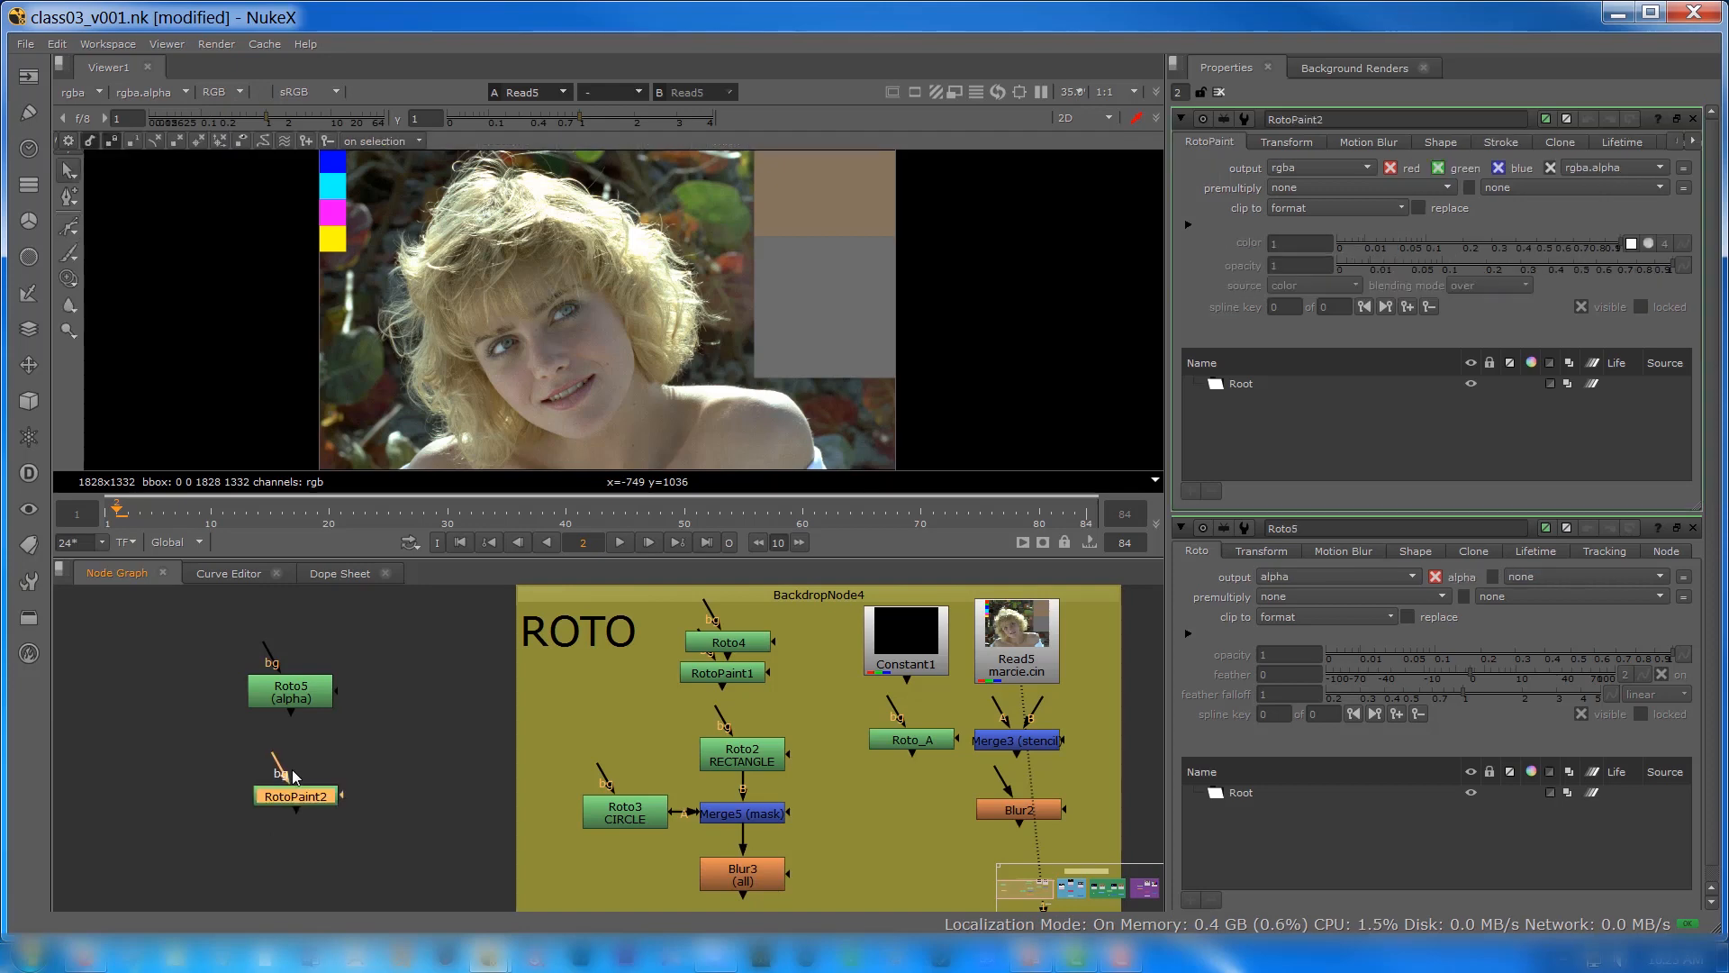
drag(295, 798, 292, 765)
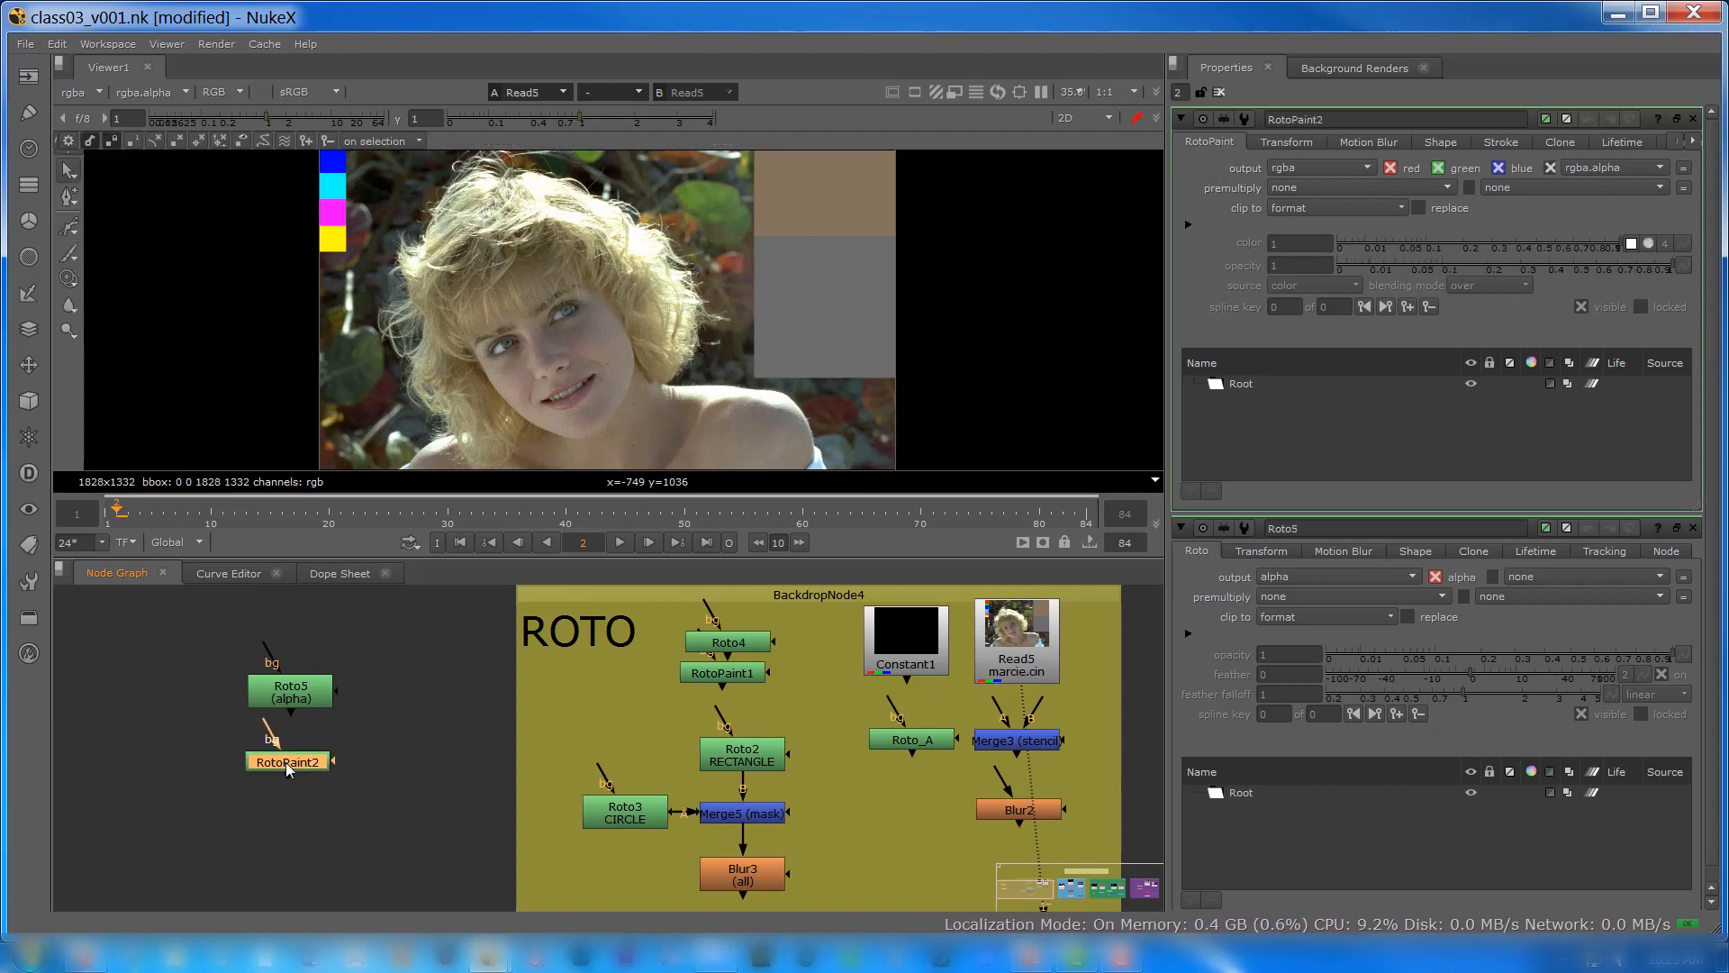
Step: Examine the new Roto node's Transform, Motion Blur, Shape, Clone, Lifetime, Tracking and Node settings
click(282, 699)
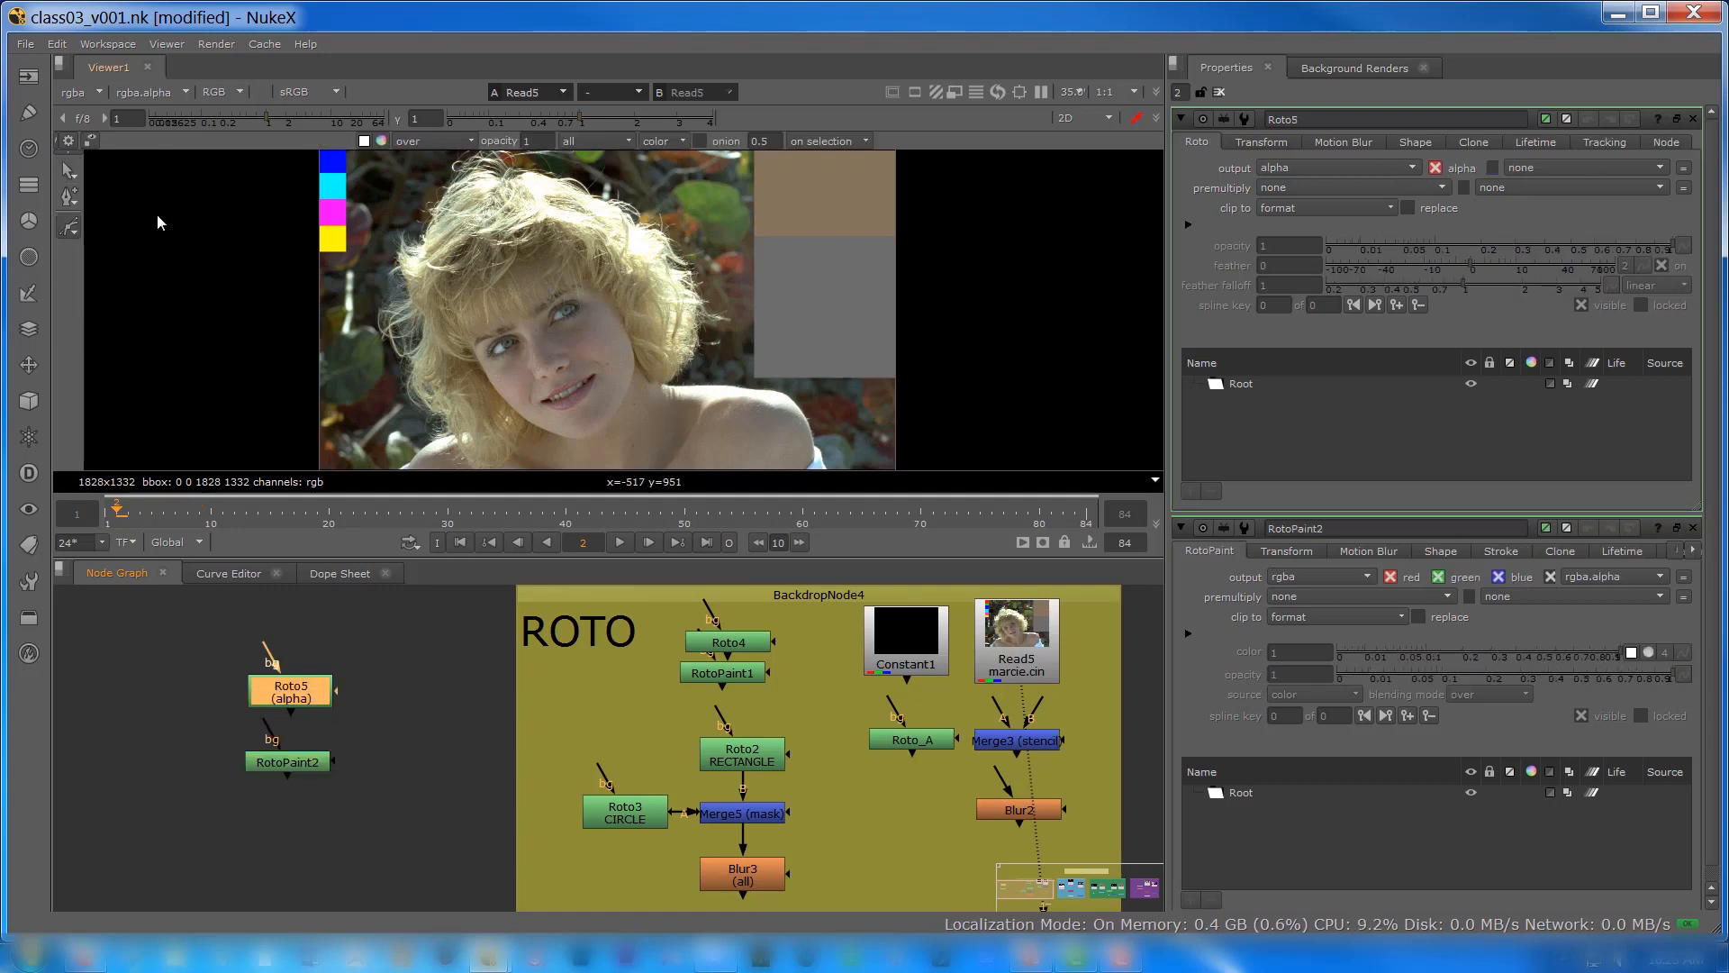
click(64, 216)
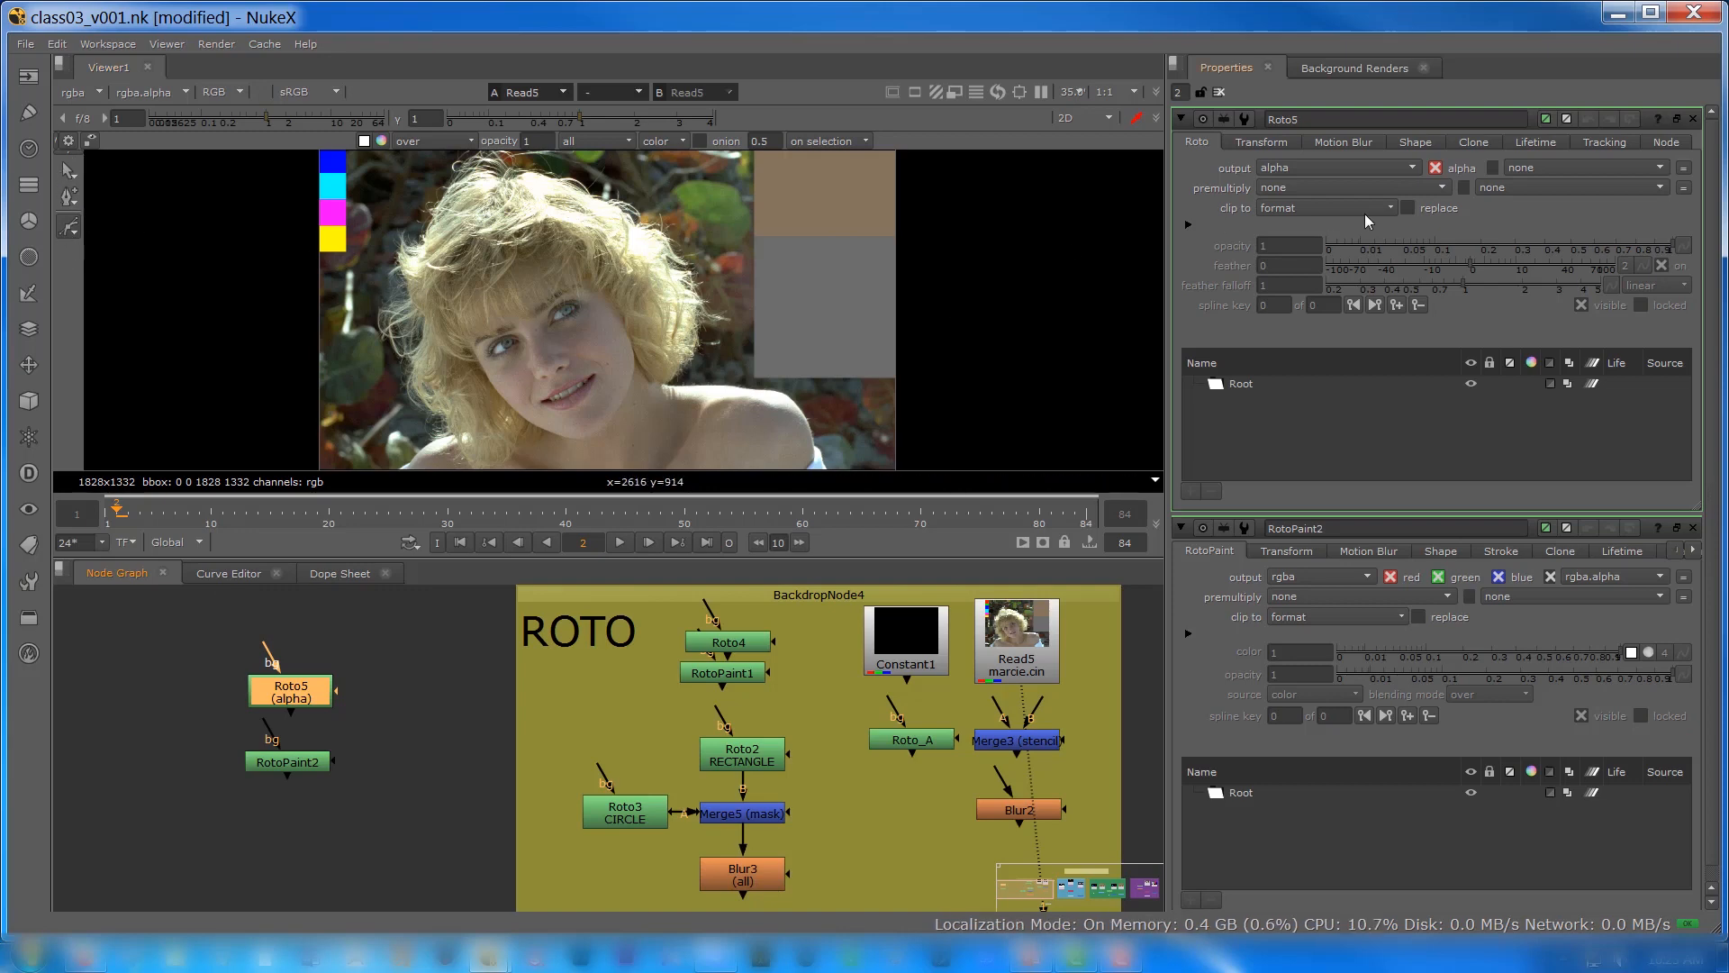
click(1271, 144)
click(1311, 144)
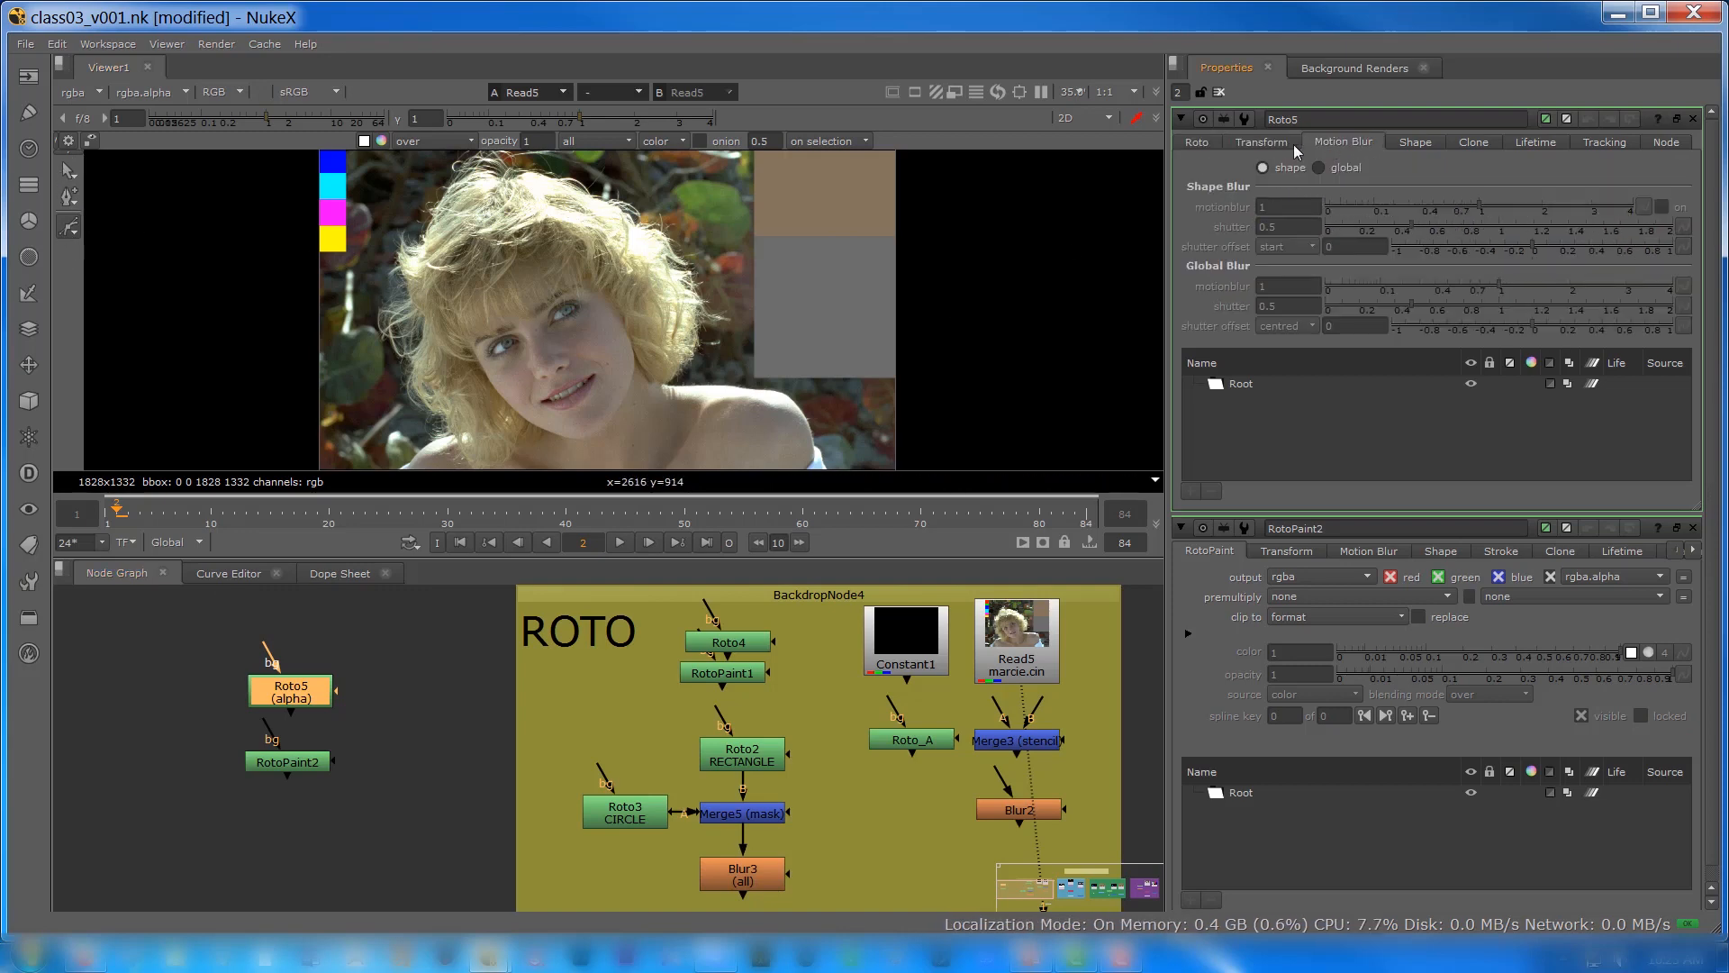
click(1282, 140)
click(1343, 142)
click(1426, 141)
click(1472, 142)
click(1535, 142)
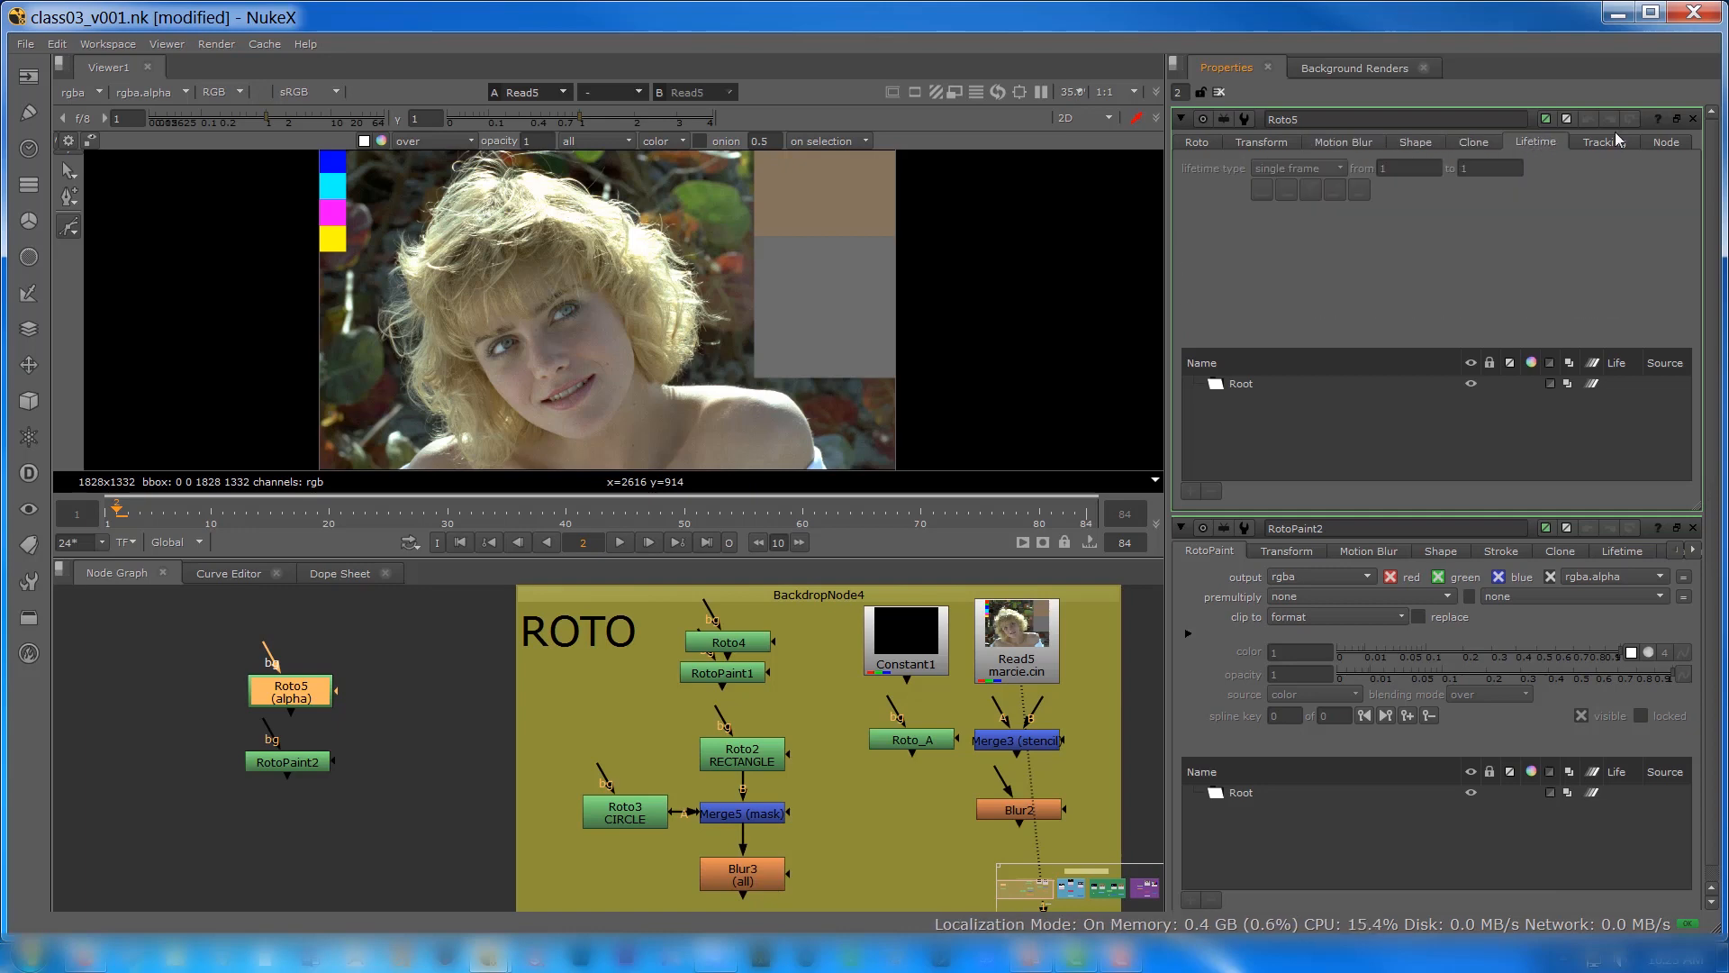
click(1604, 143)
click(1662, 144)
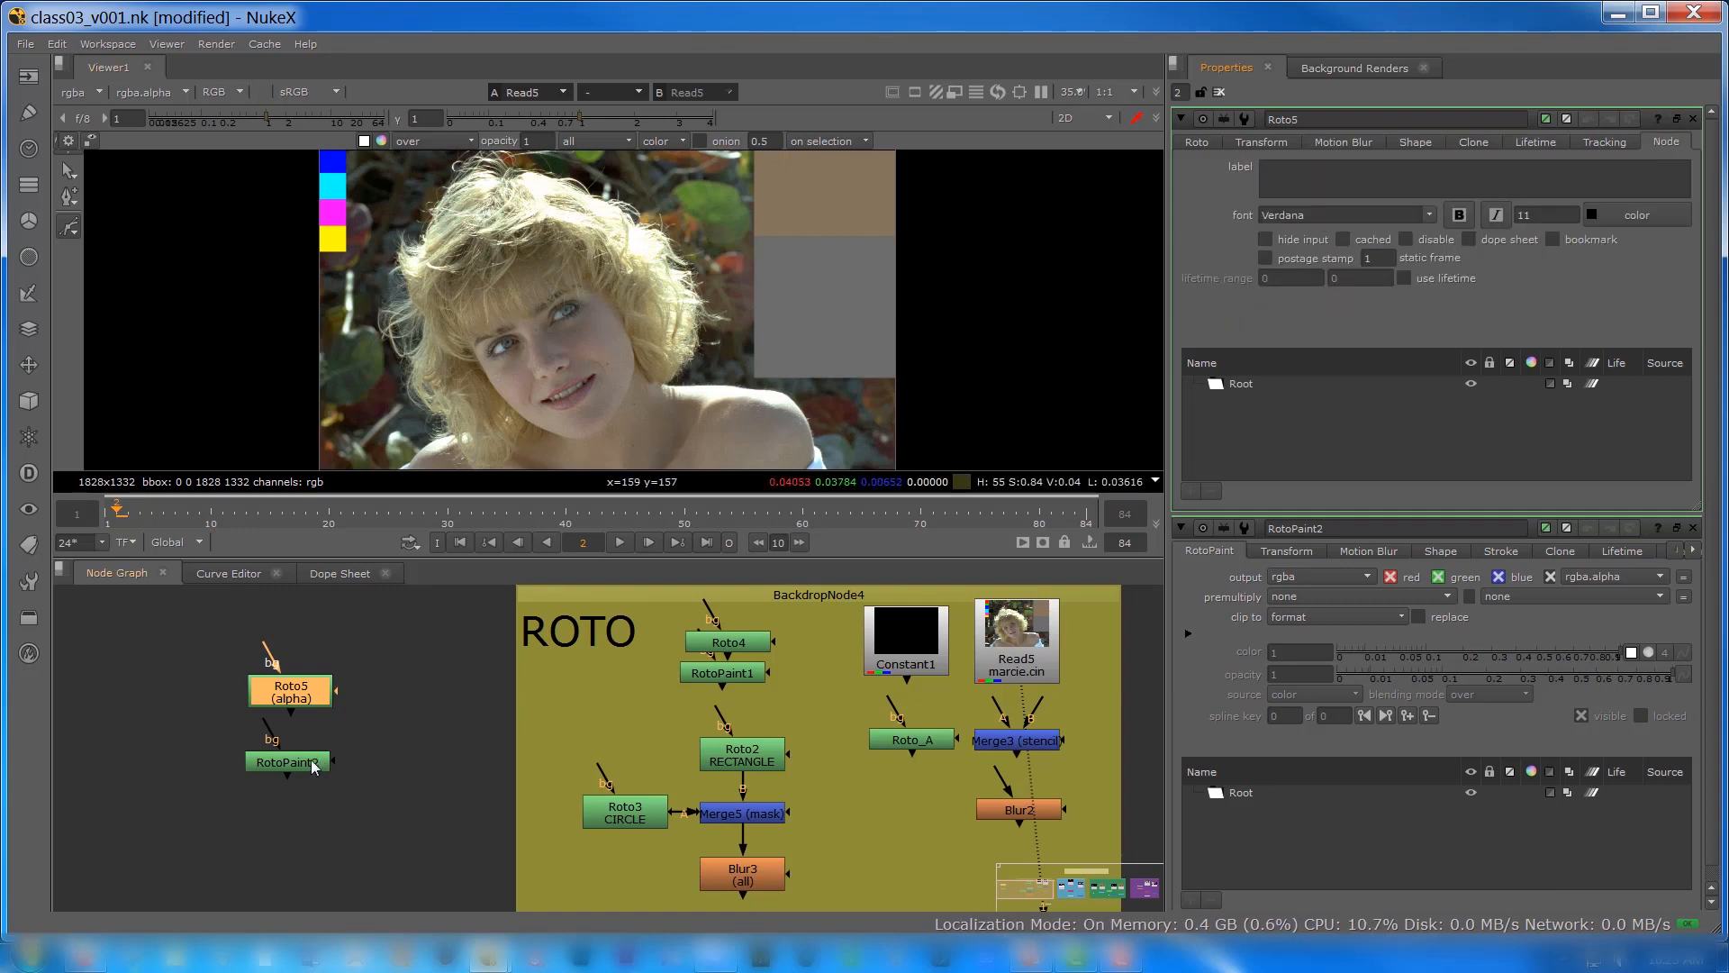
Step: Examine the new RotoPaint node's Transform, Motion Blur, Shape and Stroke settings
double_click(310, 761)
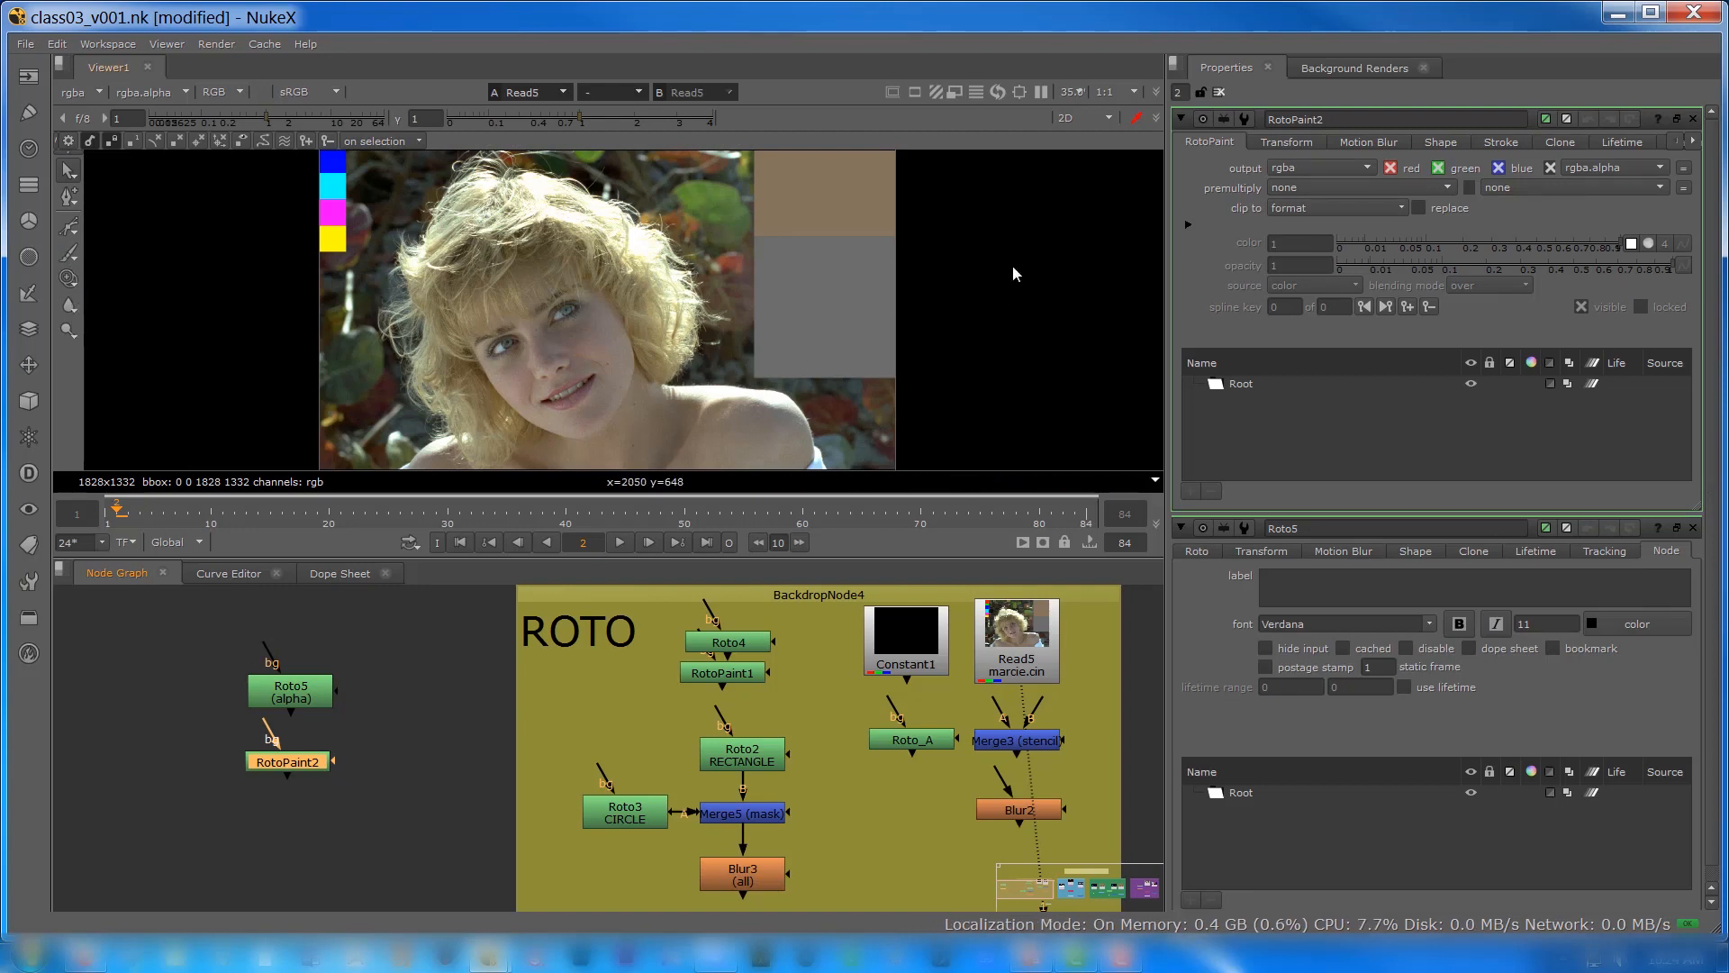
click(1290, 140)
click(1370, 137)
click(1434, 142)
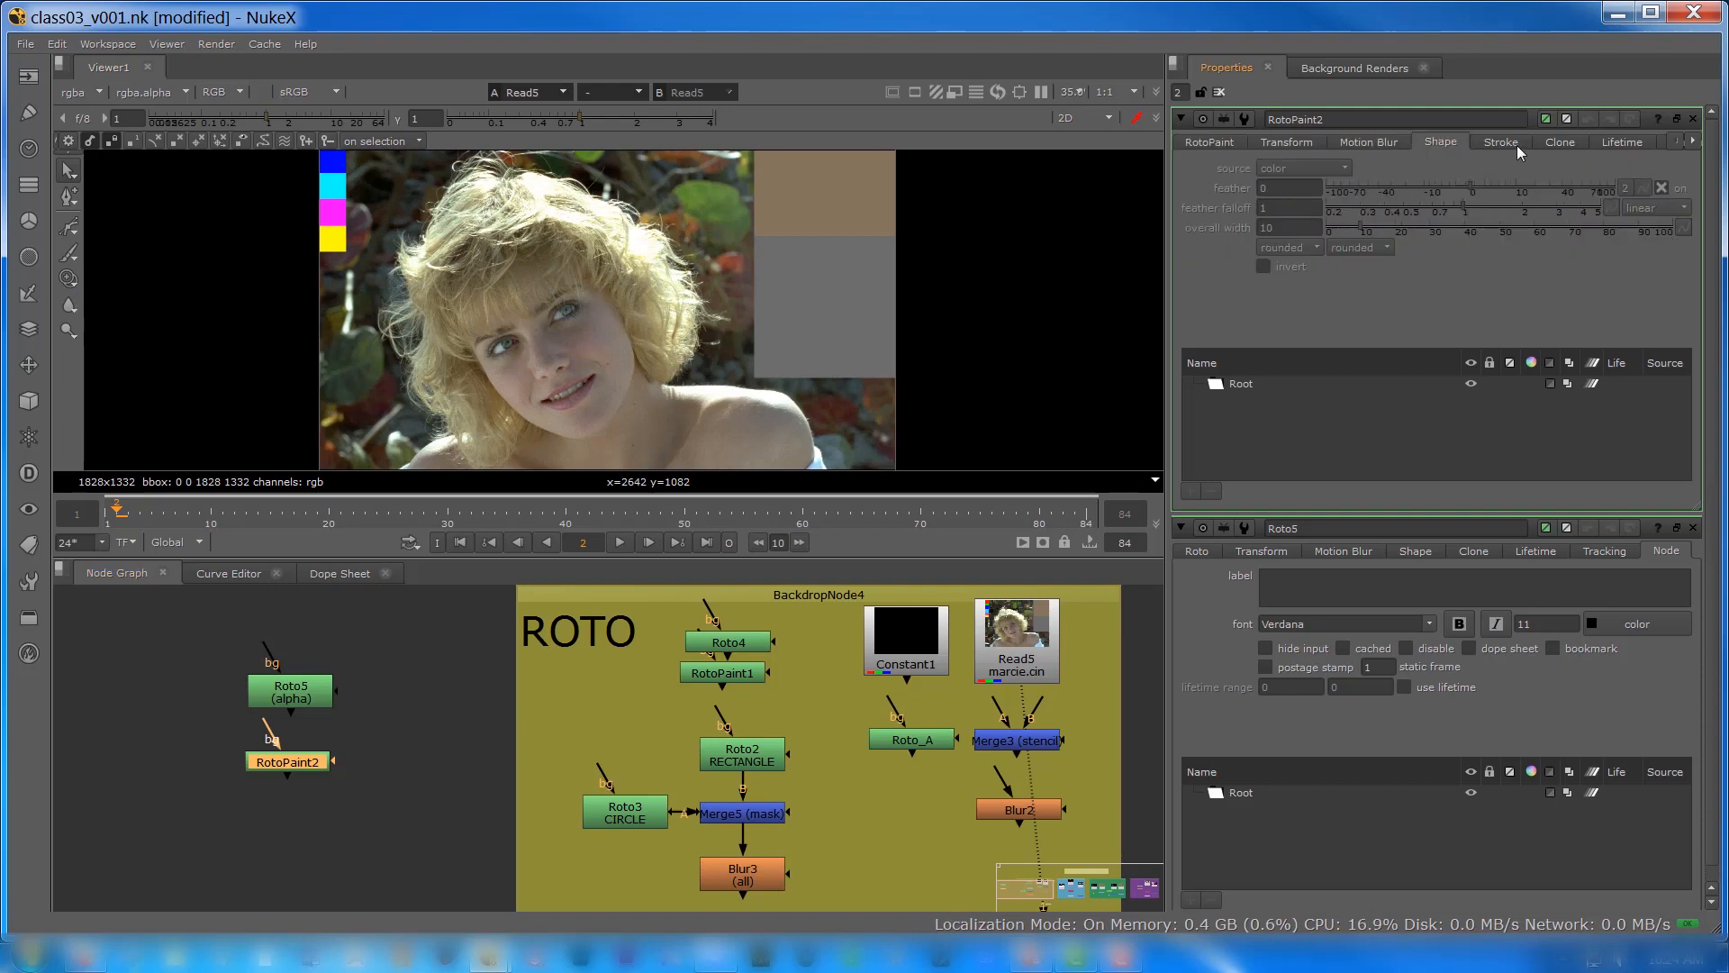
click(1500, 143)
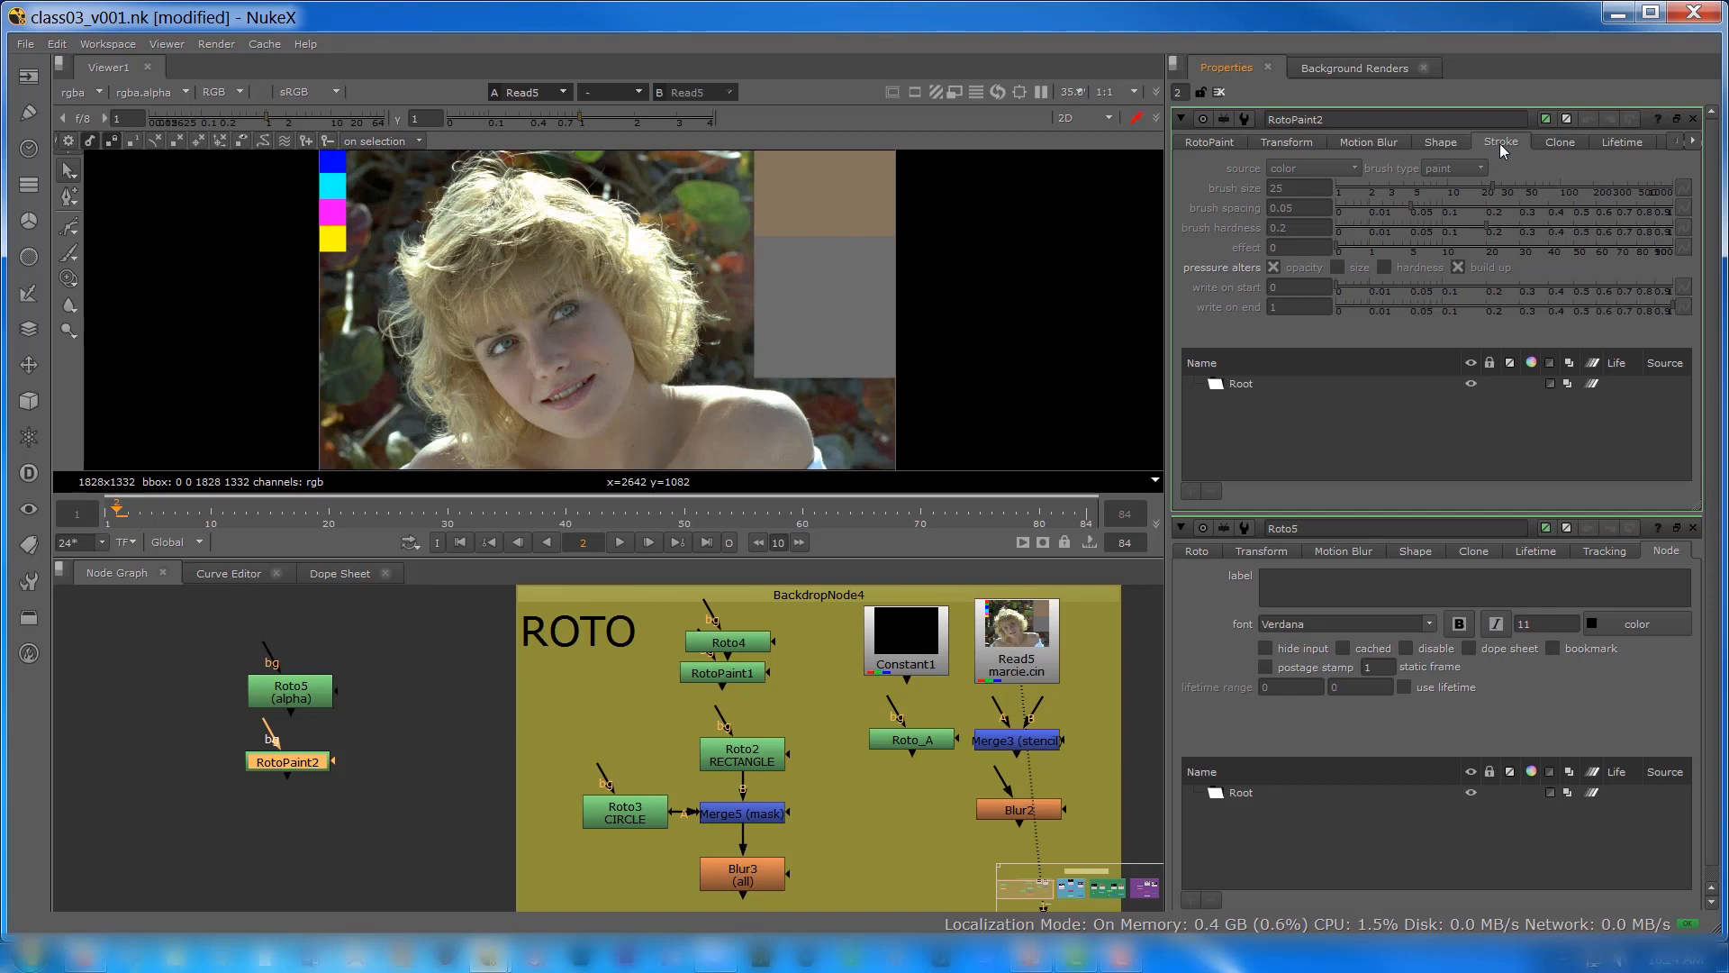
Step: Delete the new RotoPaint node below the standalone Roto node
click(290, 699)
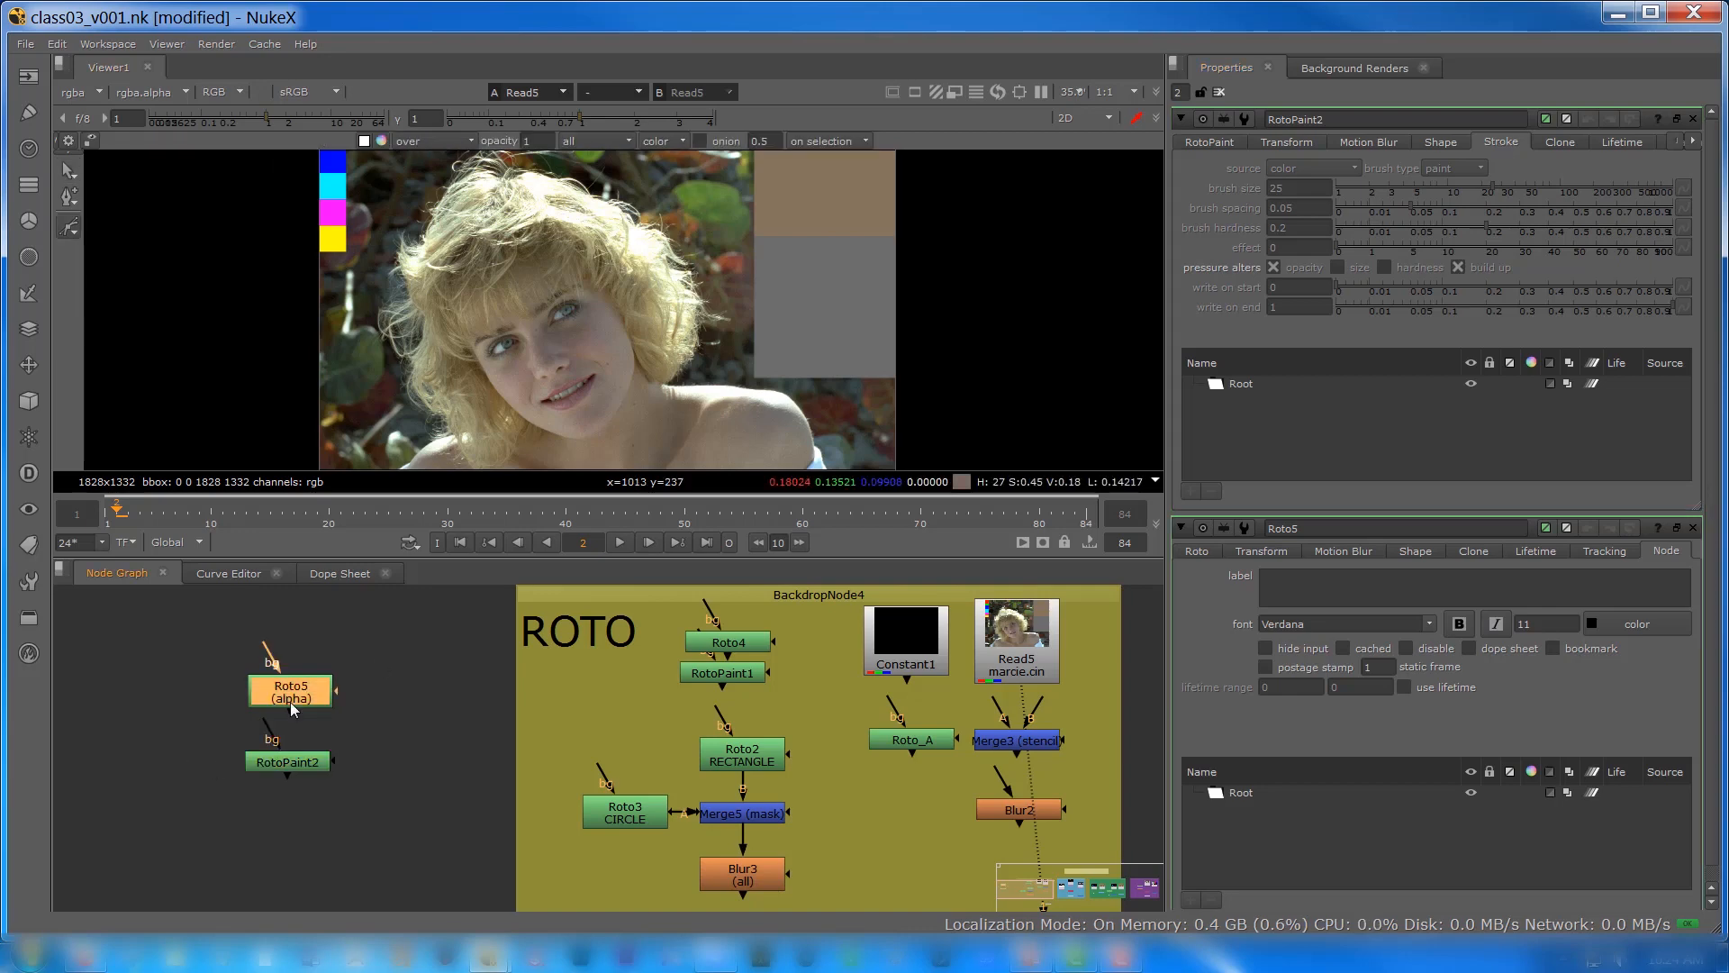
click(289, 768)
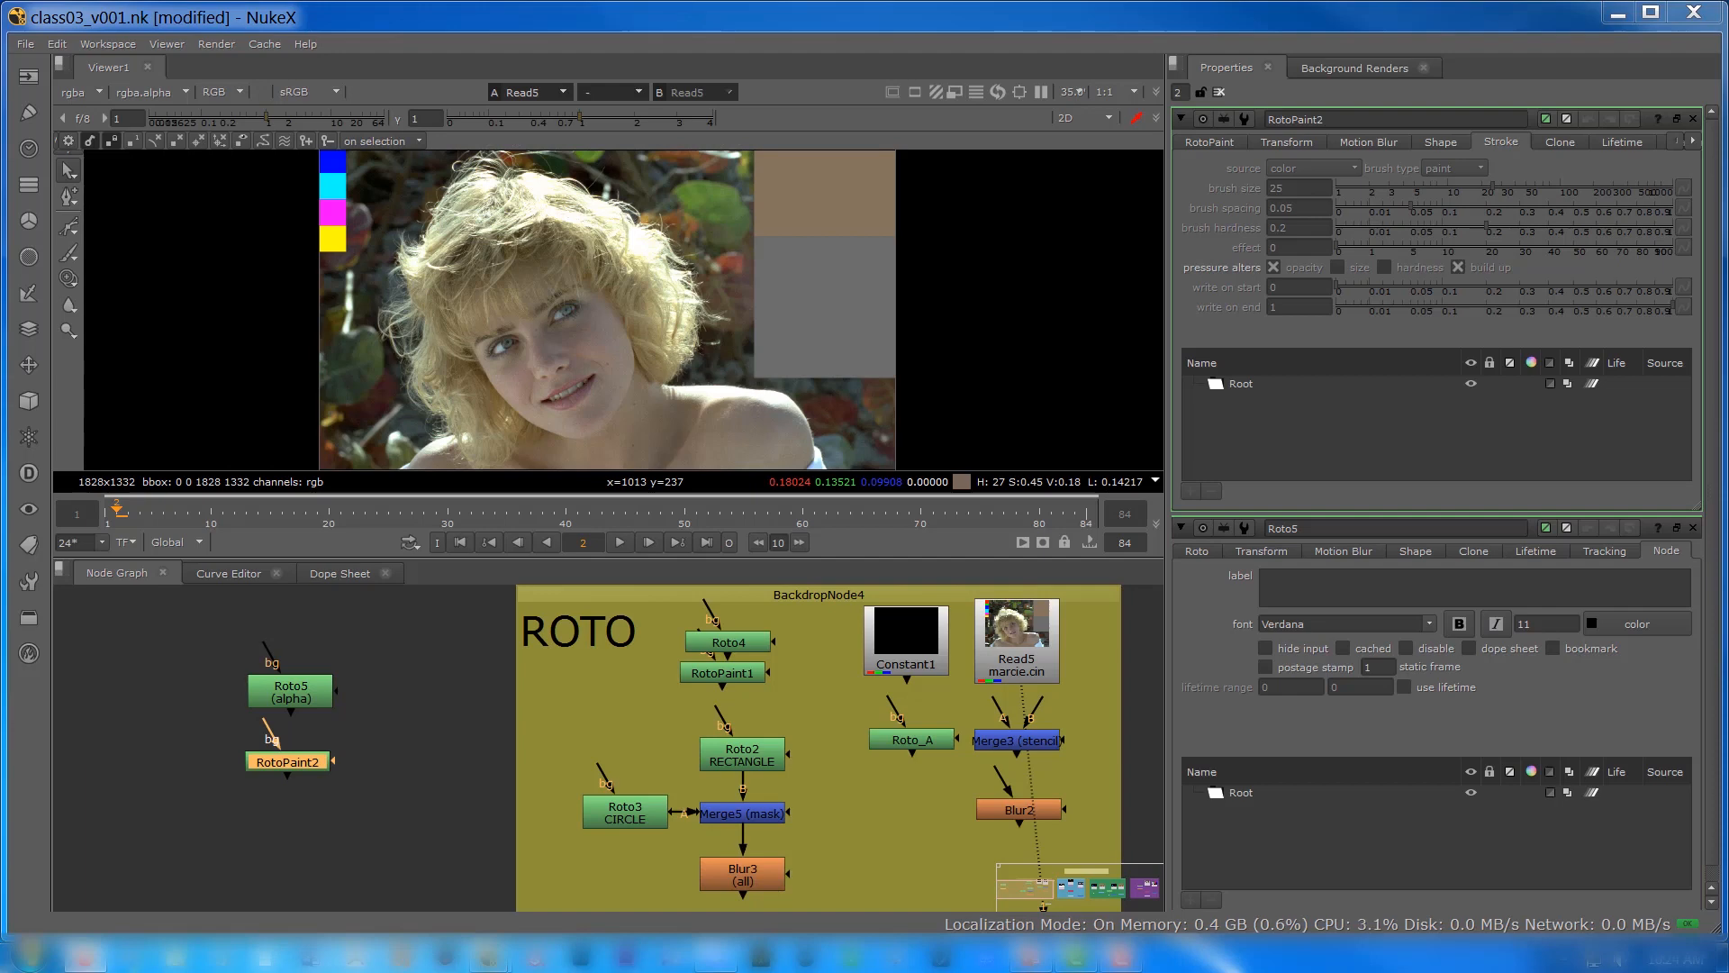
drag(275, 766, 291, 791)
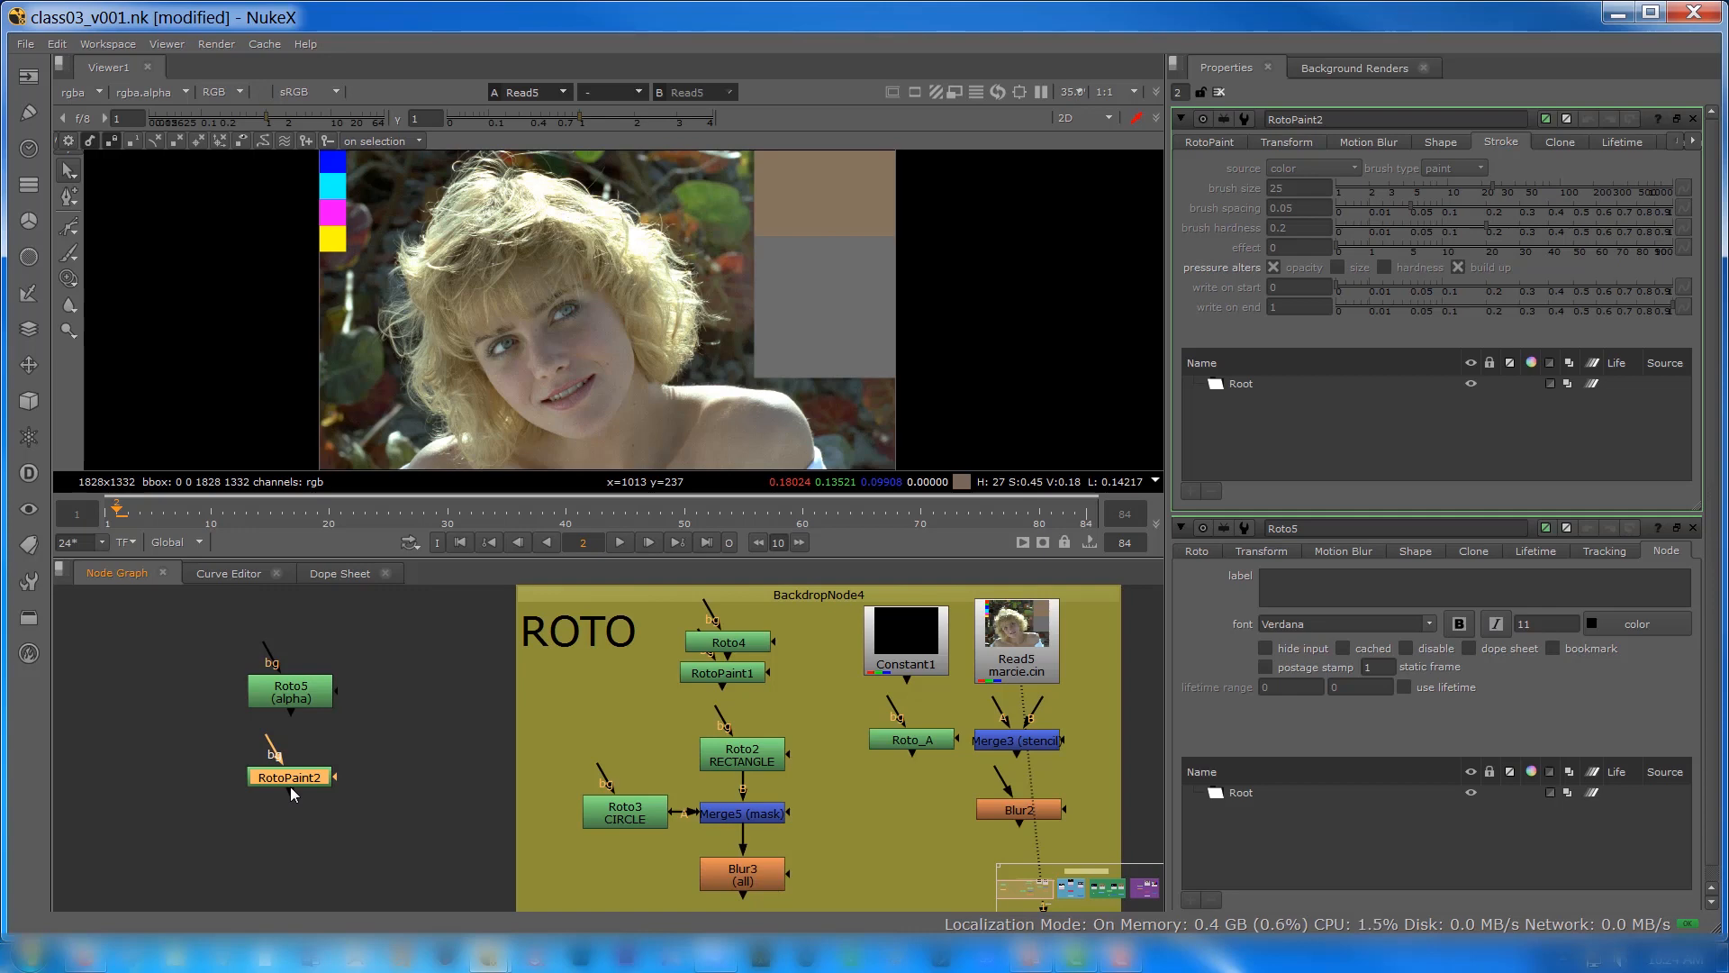
key(Delete)
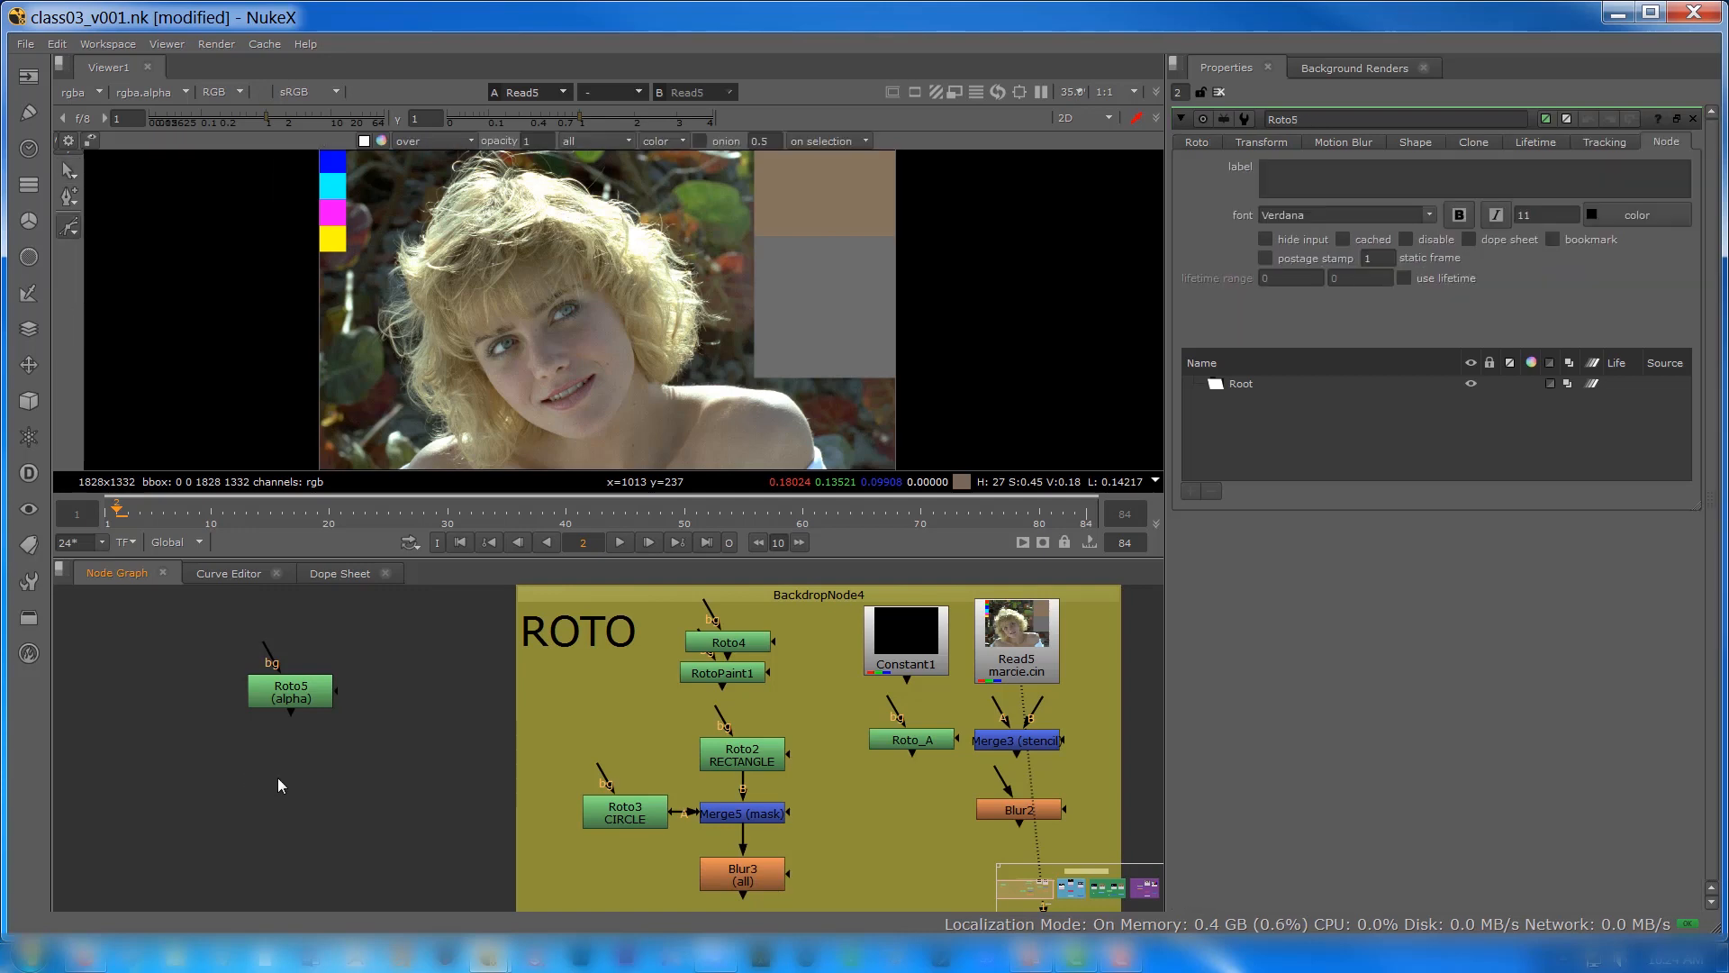
Step: Connect the viewer to the standalone Roto node and place Viewer1 directly below it
mouse_move(290, 699)
mouse_down()
mouse_move(306, 737)
mouse_move(320, 712)
mouse_up()
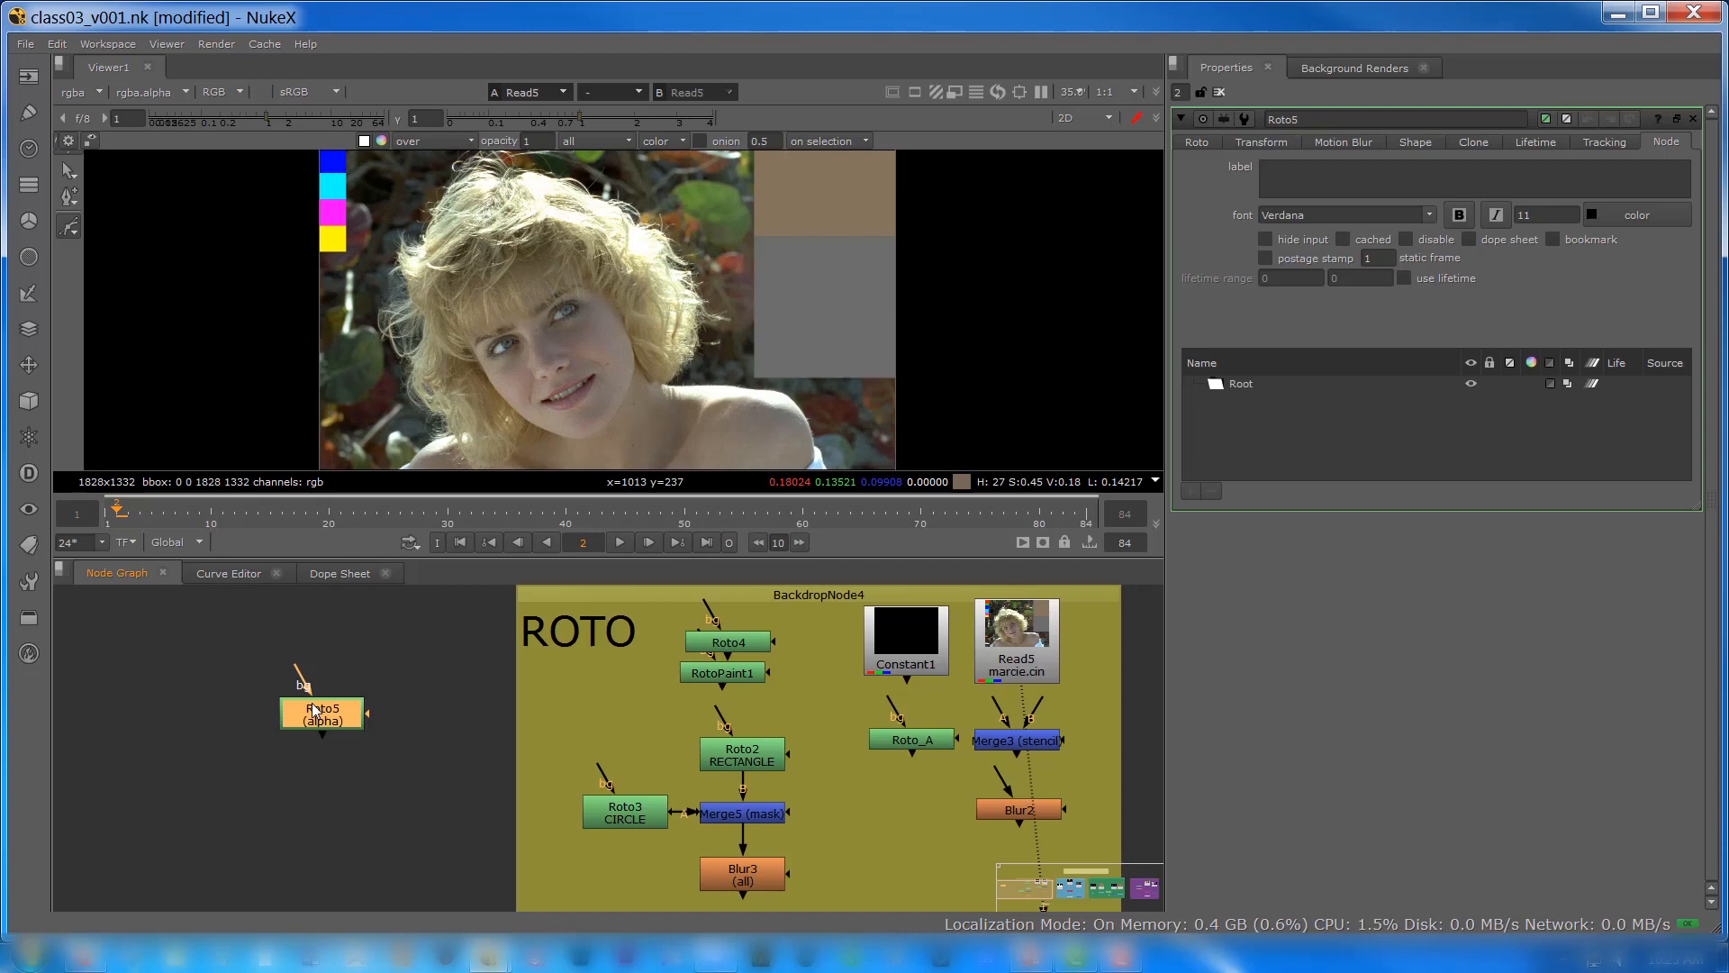
key(1)
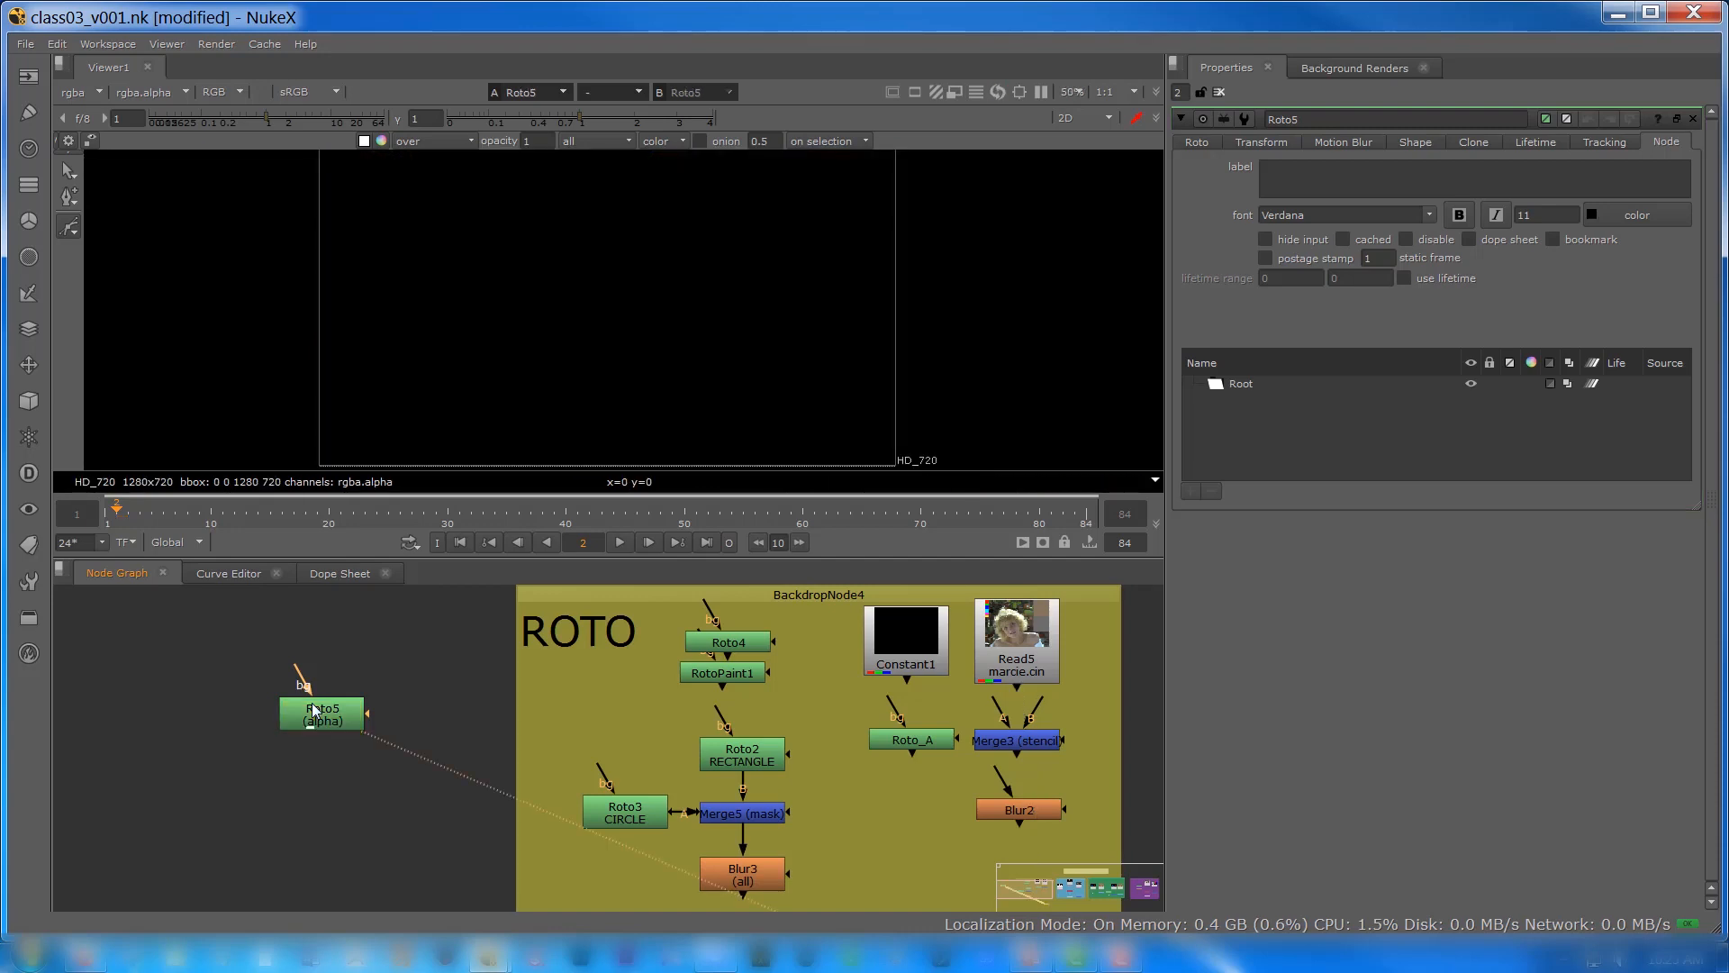
scroll(367, 786, down, 1)
scroll(367, 786, down, 2)
middle_drag(447, 770, 425, 653)
drag(761, 815, 337, 674)
middle_drag(322, 724, 431, 851)
scroll(383, 811, up, 3)
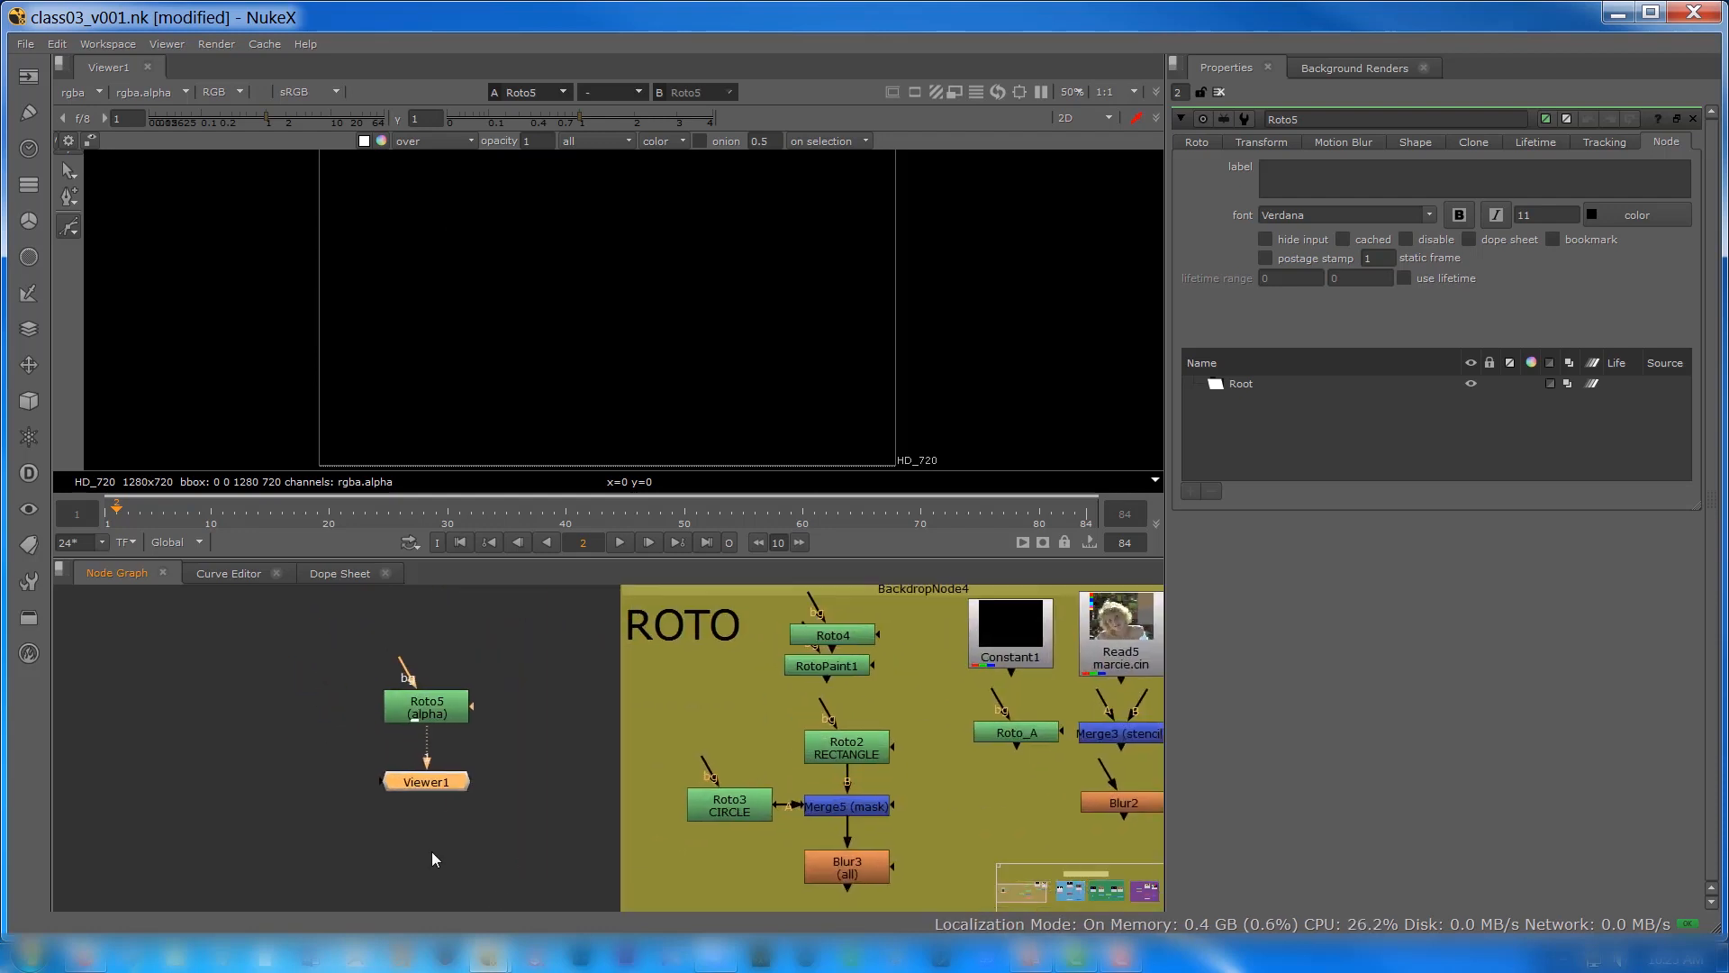
scroll(405, 772, up, 1)
middle_drag(405, 771, 416, 814)
Step: Open the project settings to check the full size format that the unconnected Roto node uses
click(423, 759)
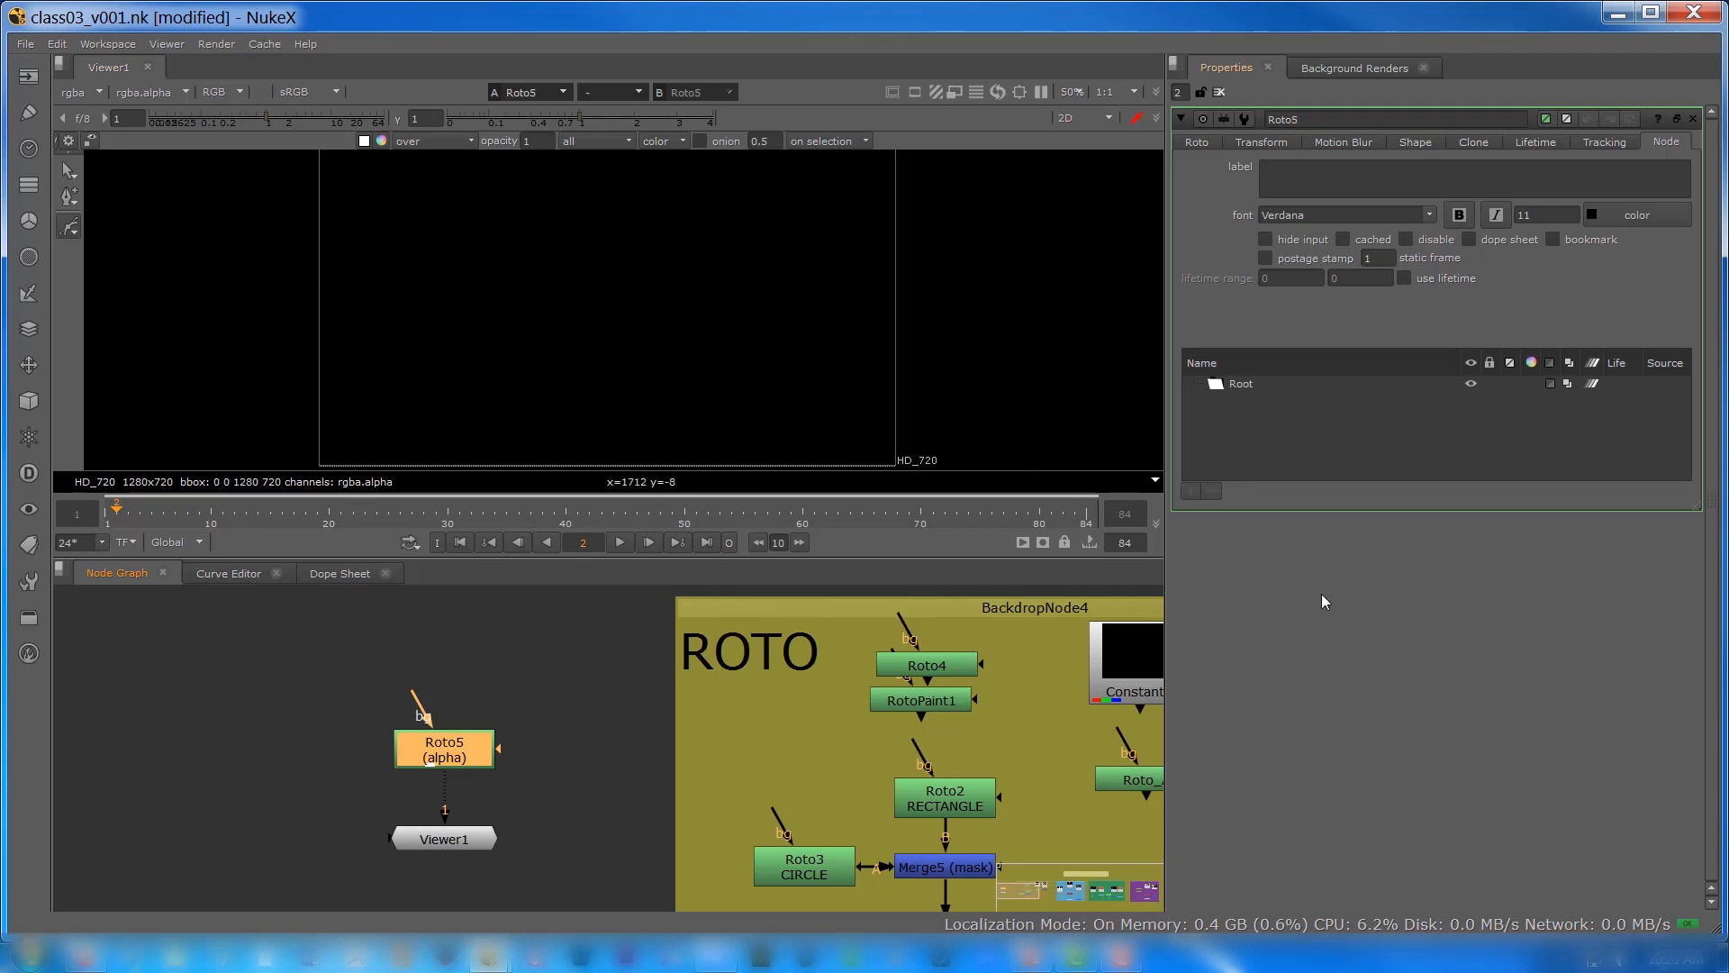
key(s)
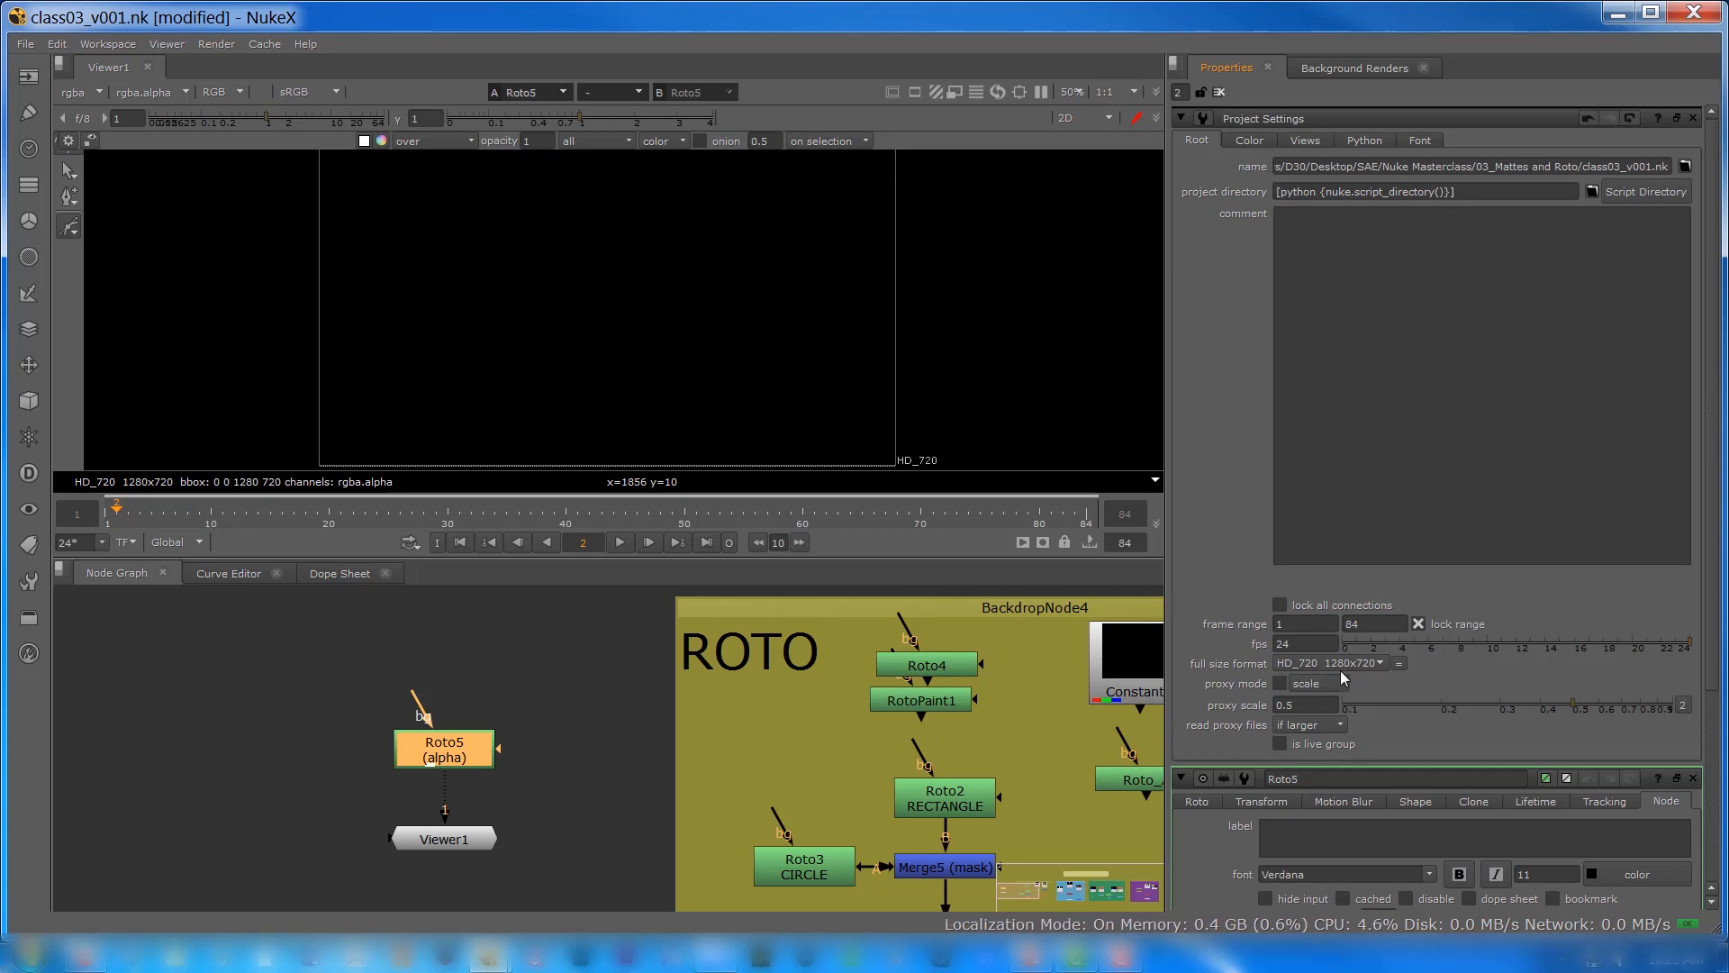
Step: Add a Reformat node above the standalone Roto node and connect it to the Roto's bg input
click(430, 645)
key(Tab)
text(reformat)
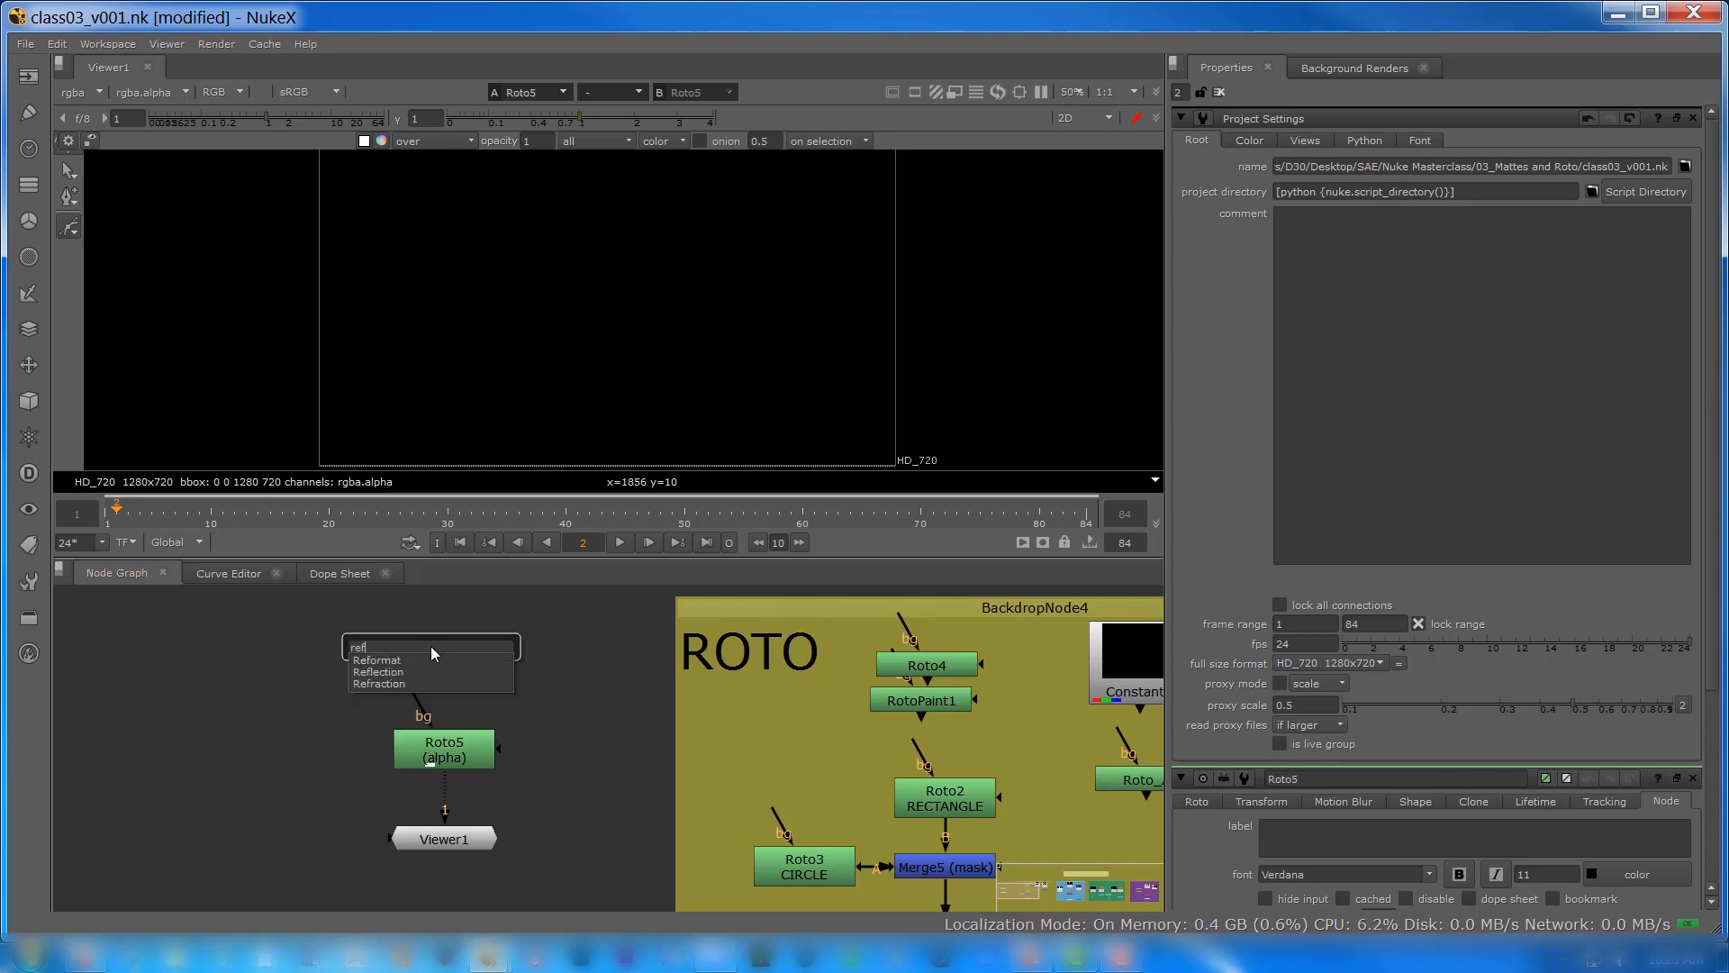
key(Return)
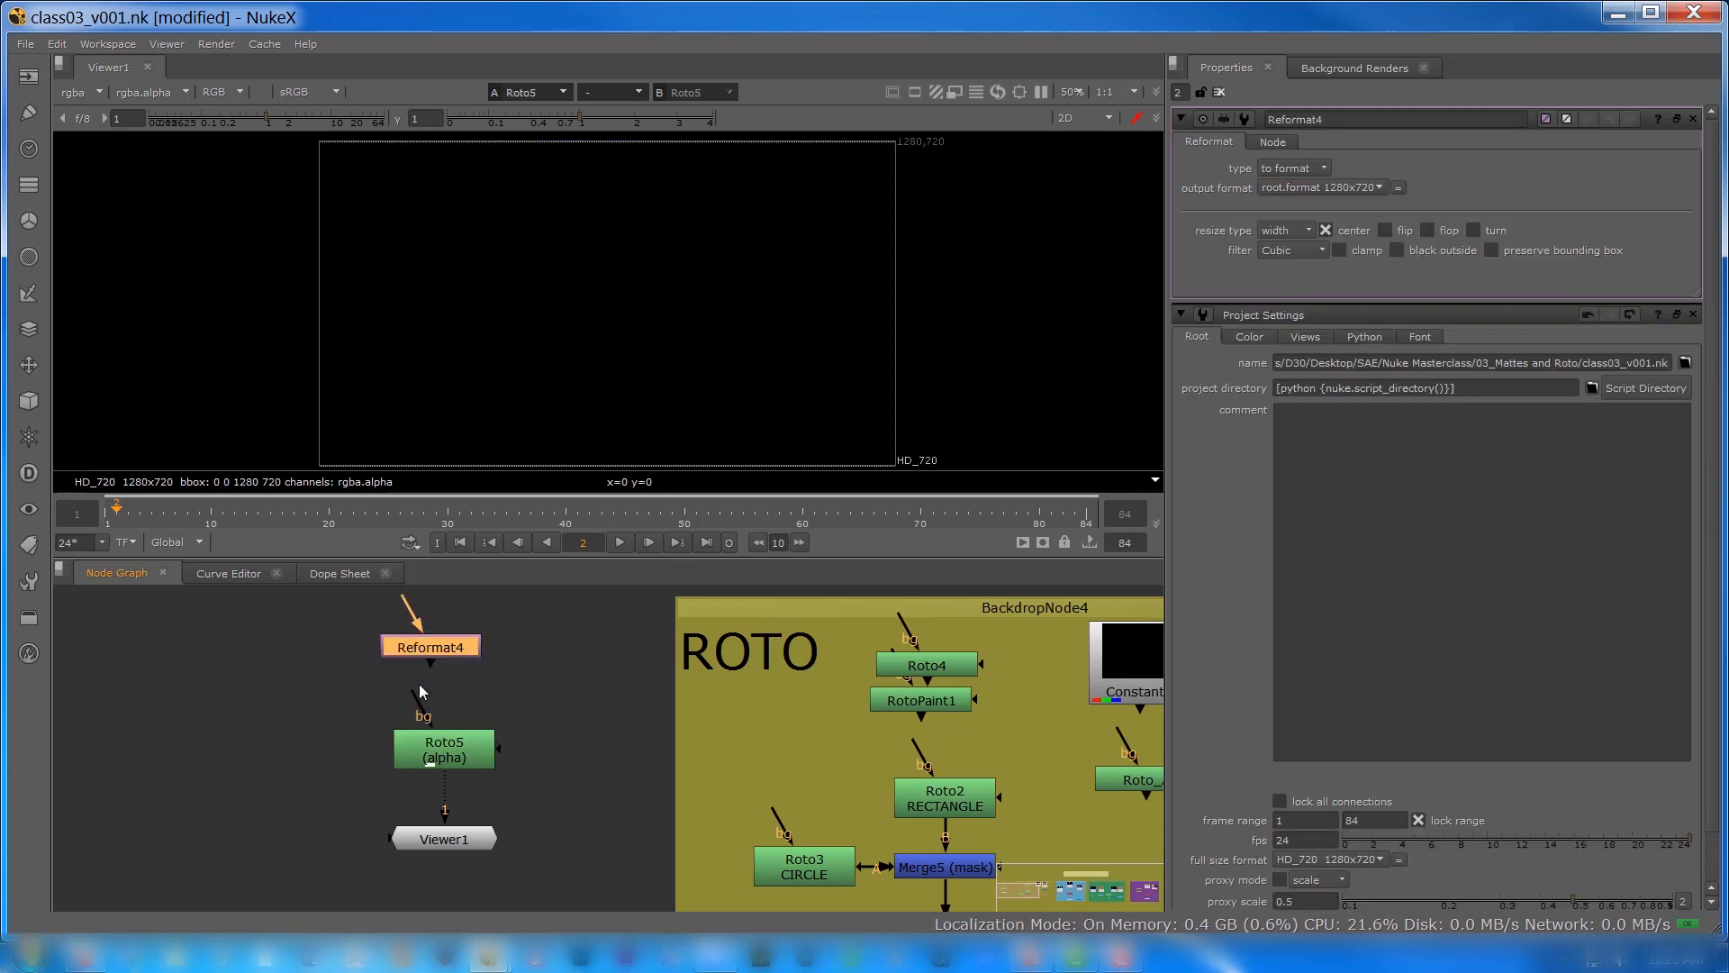
mouse_move(418, 699)
mouse_down()
mouse_move(432, 650)
mouse_move(447, 682)
mouse_up()
drag(435, 753, 443, 766)
Step: Delete the Reformat node feeding the standalone Roto node
click(417, 688)
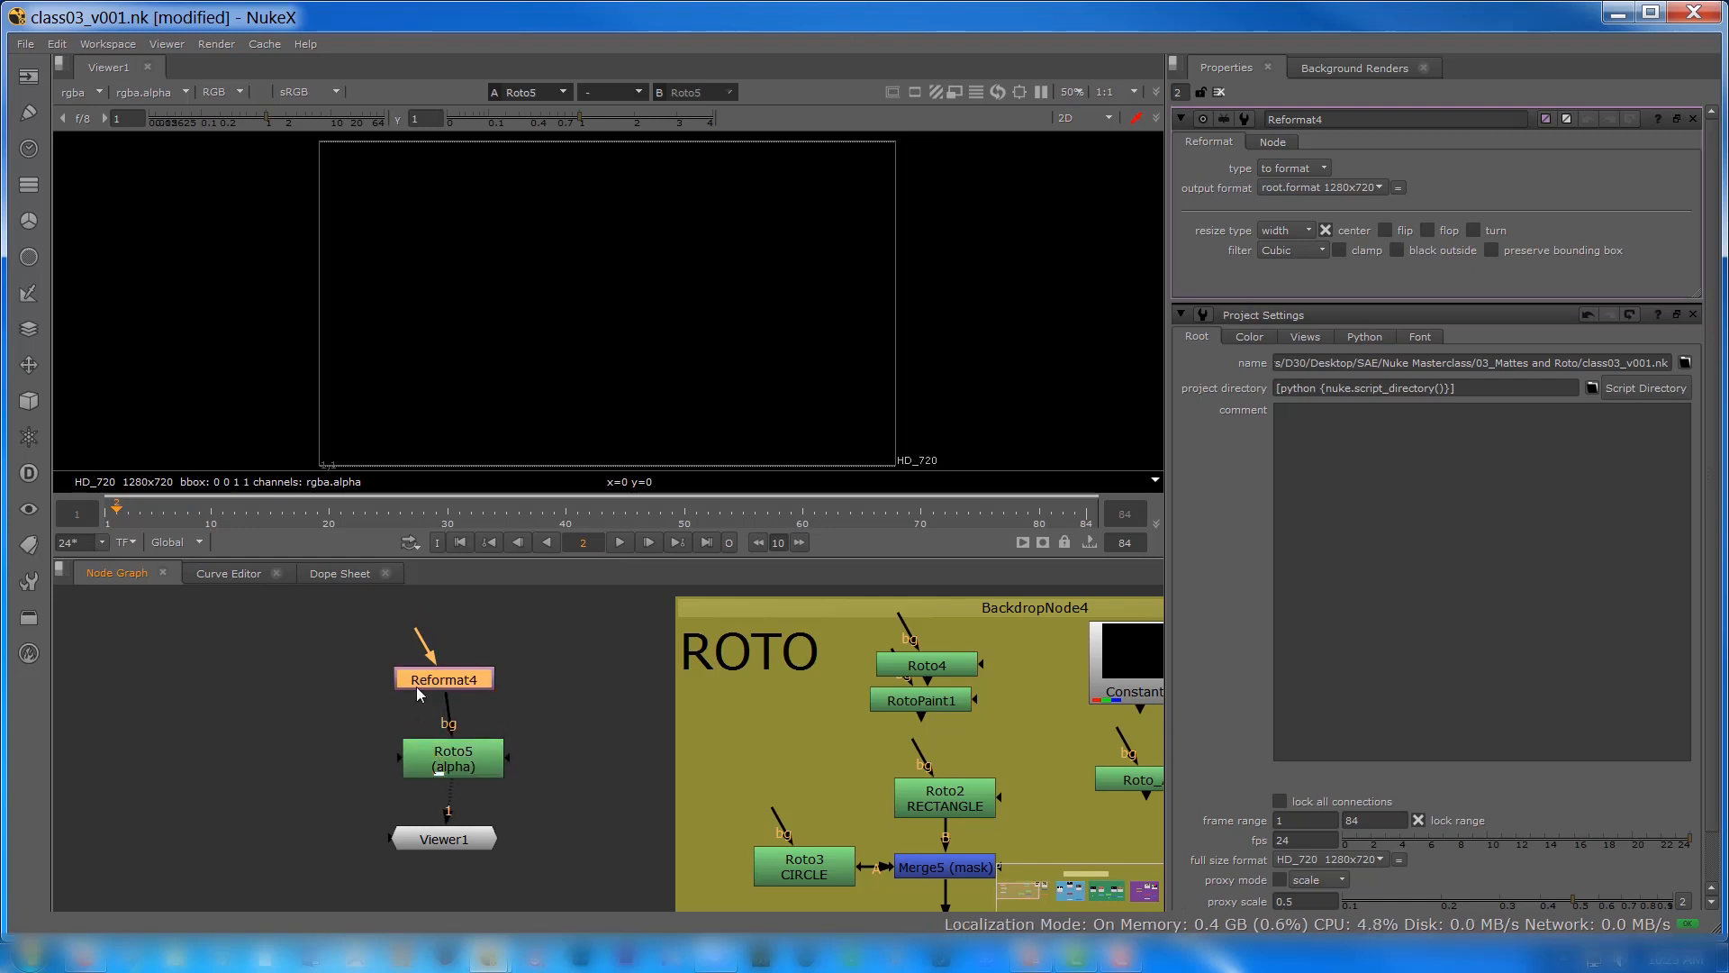
key(Delete)
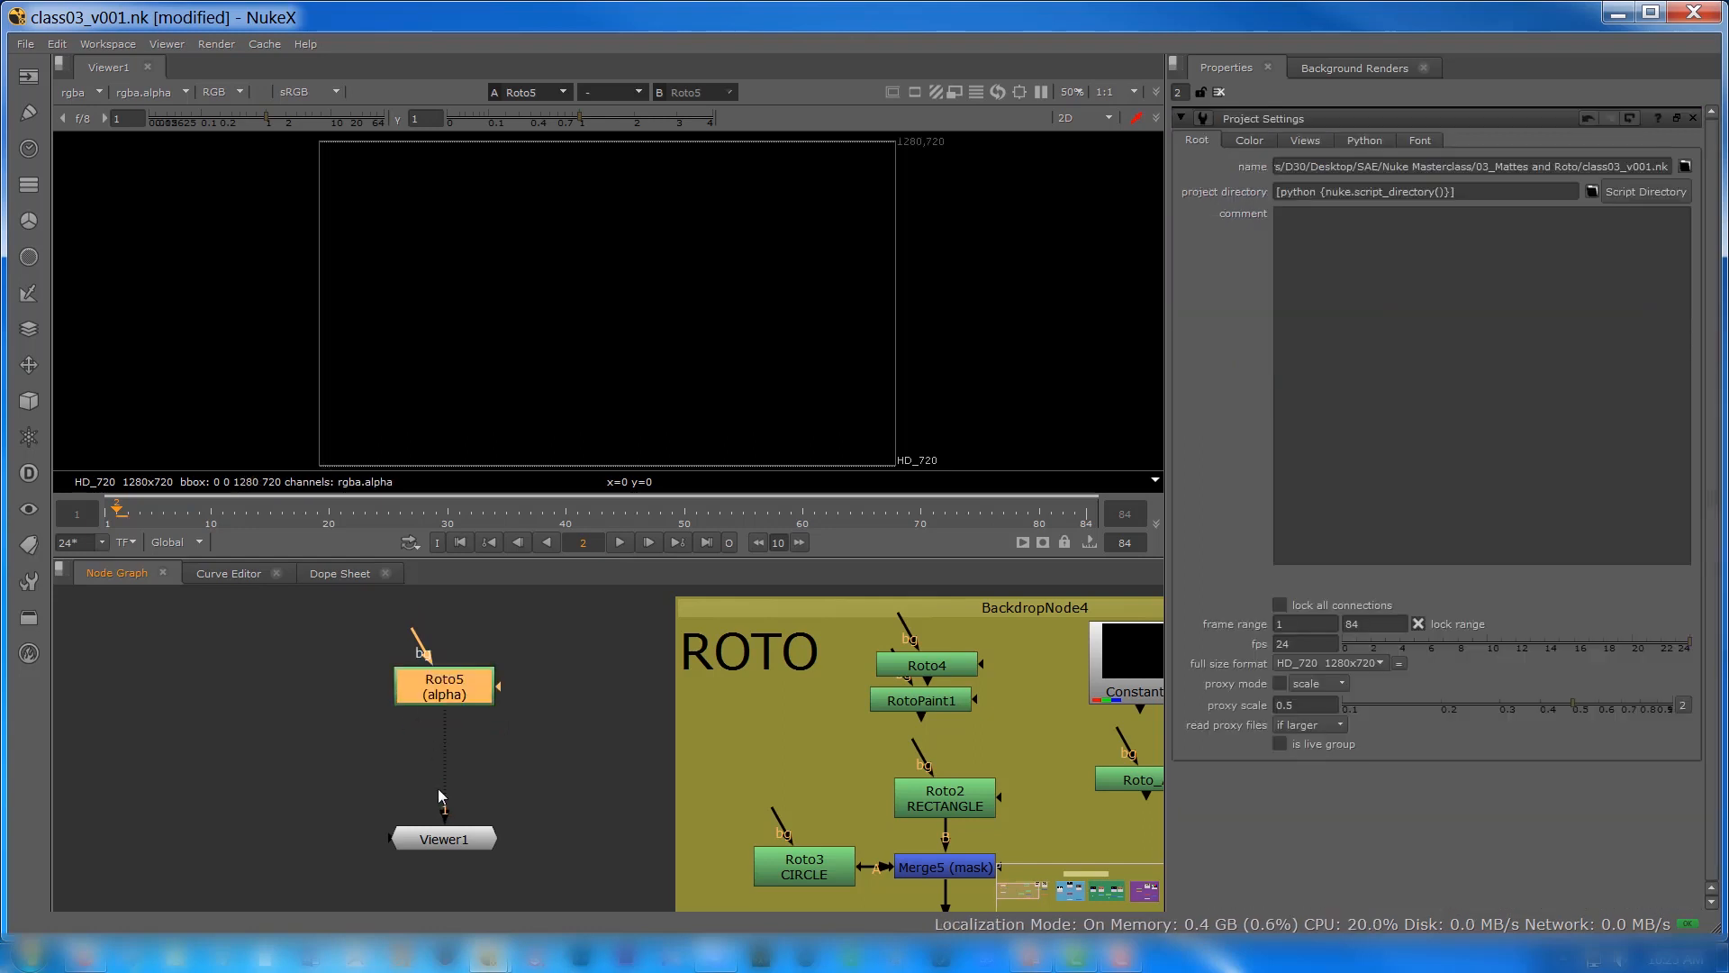
Step: Open the standalone Roto node's properties and look through its Bezier, Add Points and Select All viewer tools
double_click(414, 690)
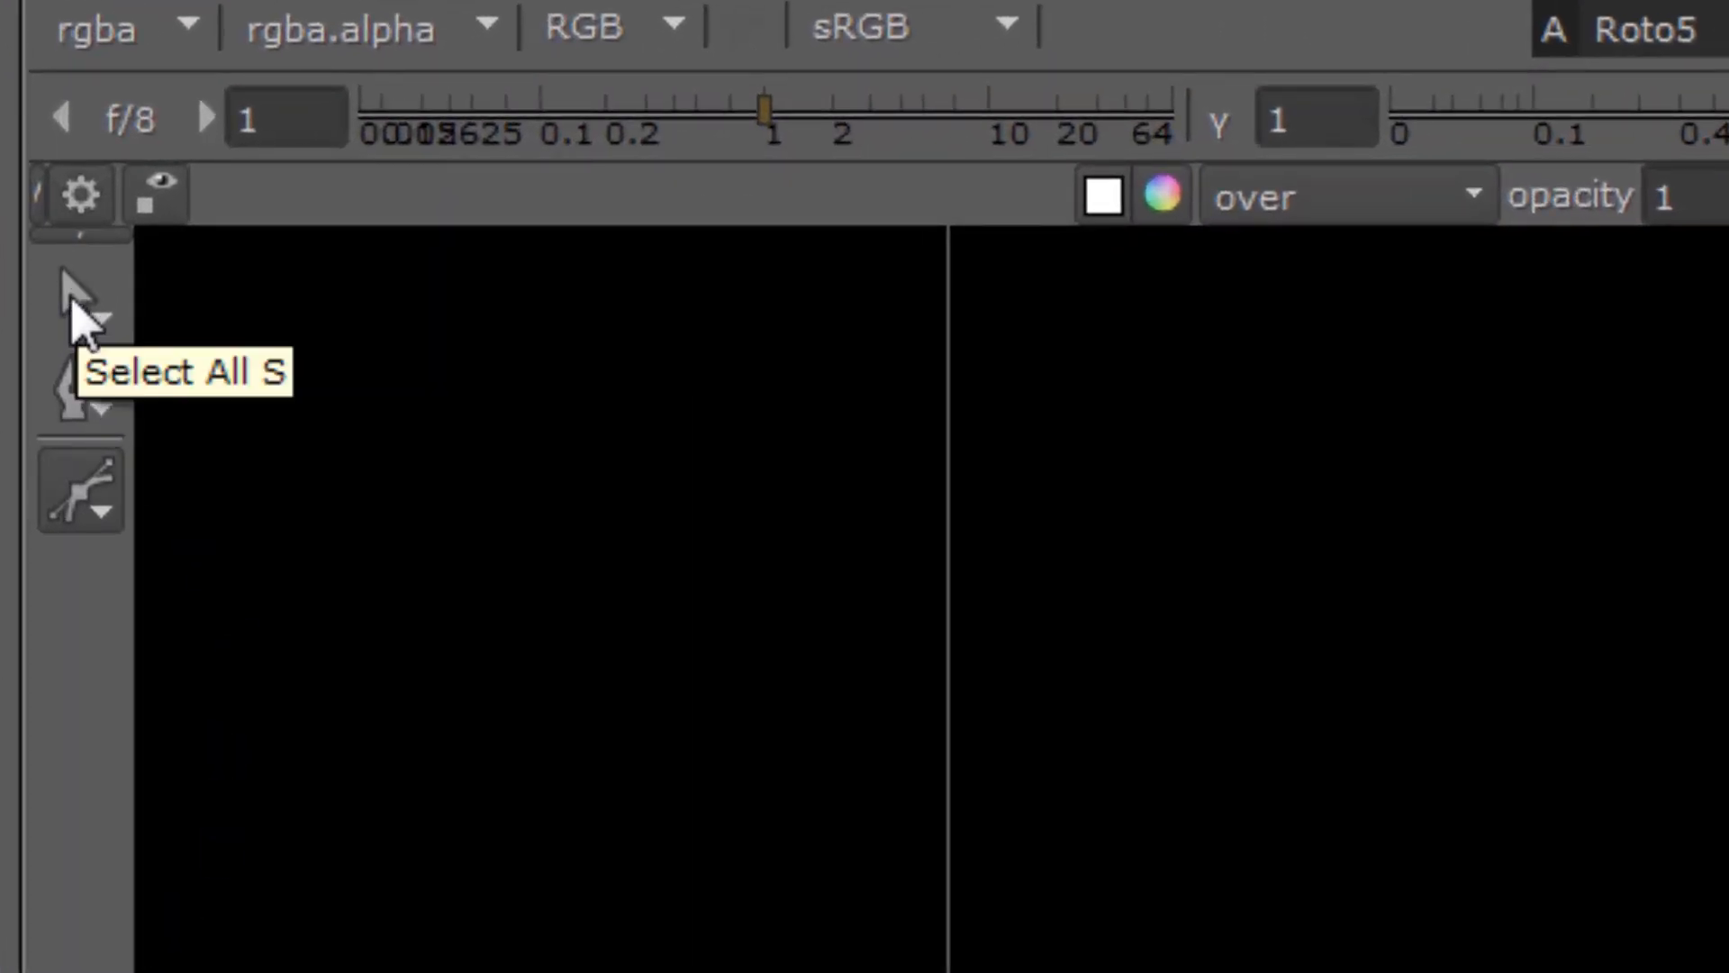
click(94, 519)
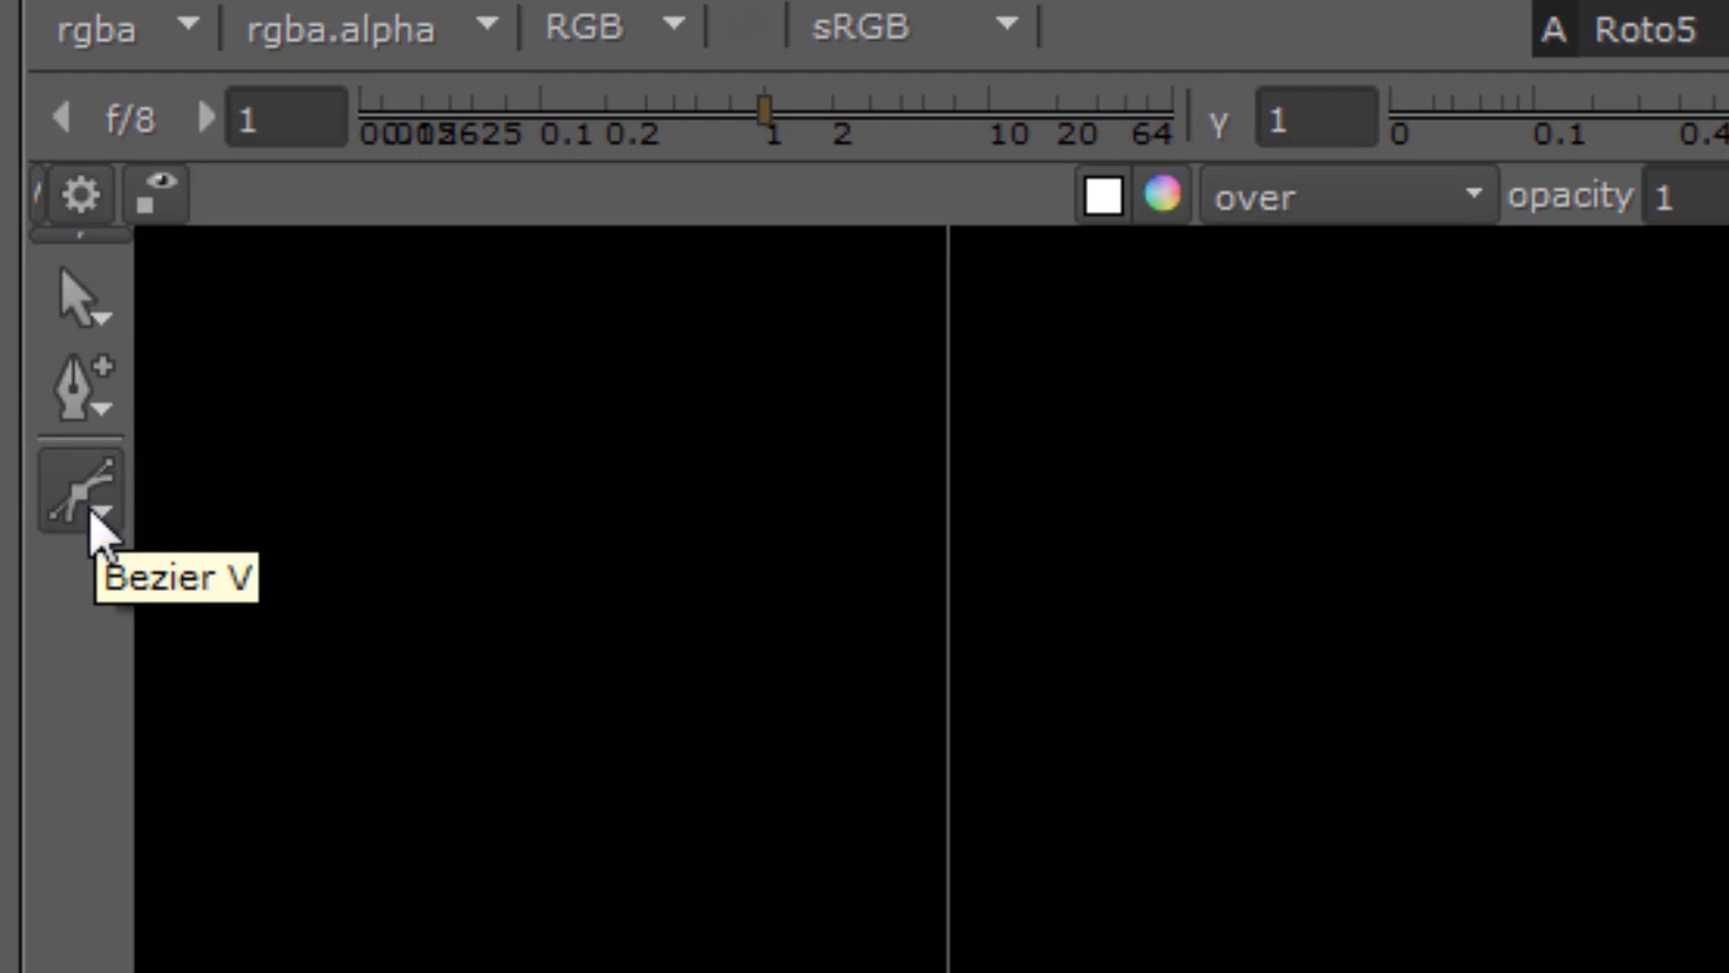
click(77, 376)
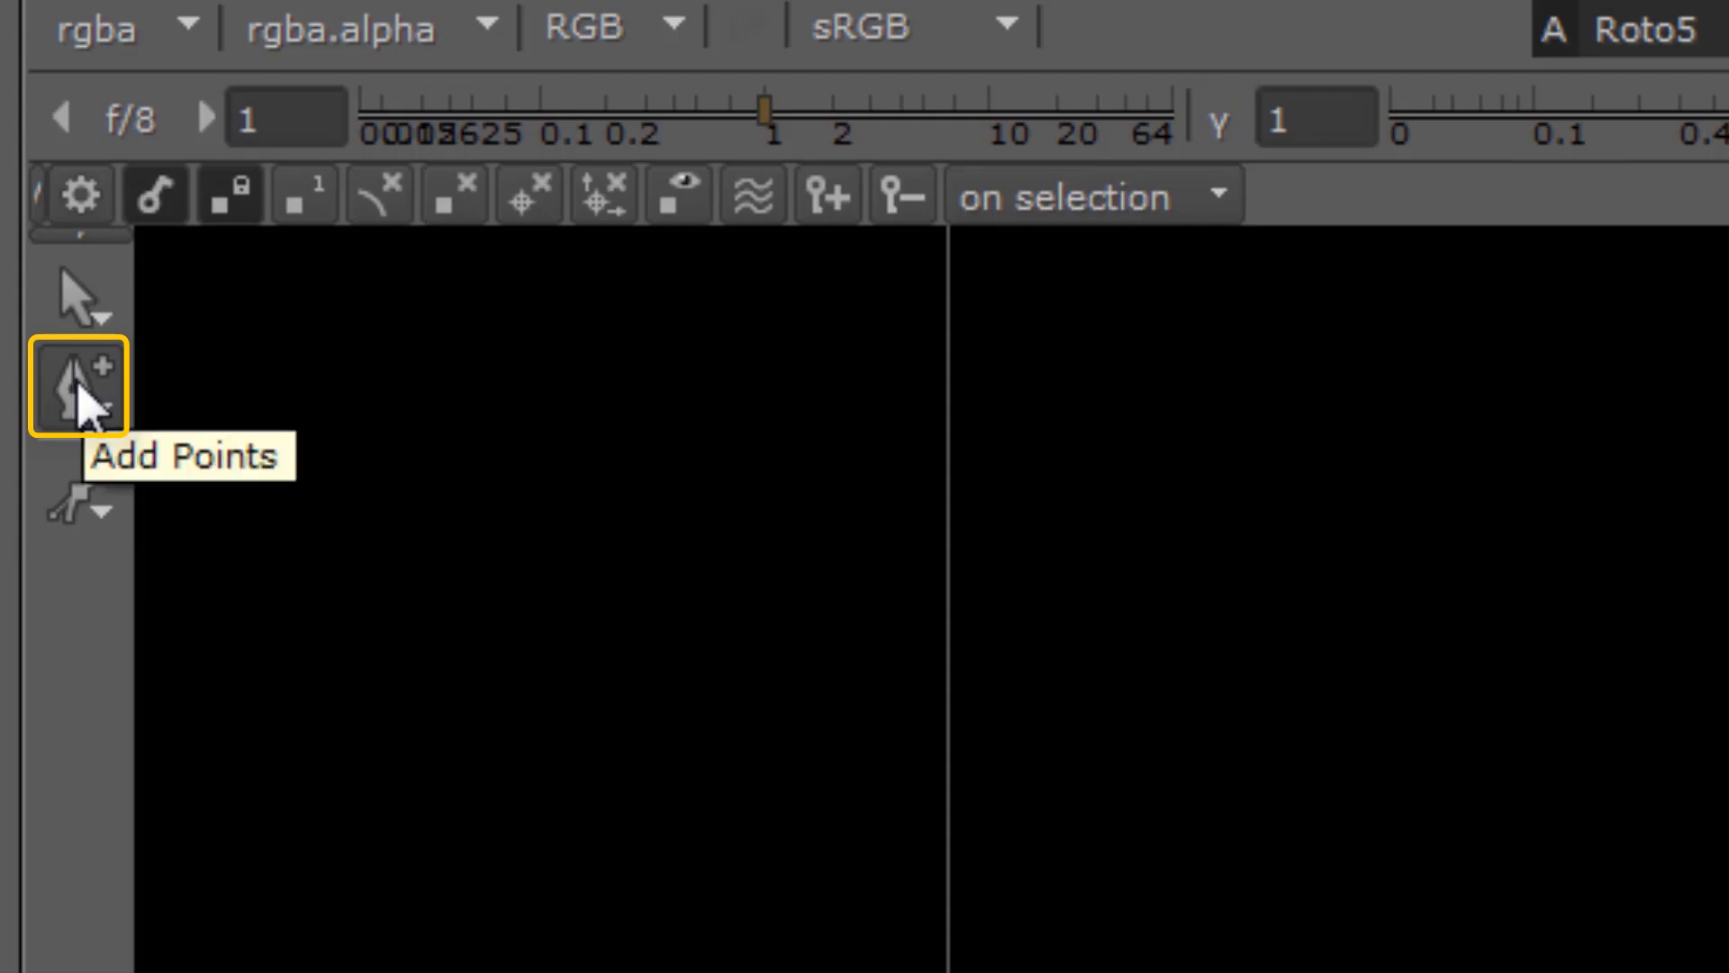
click(86, 301)
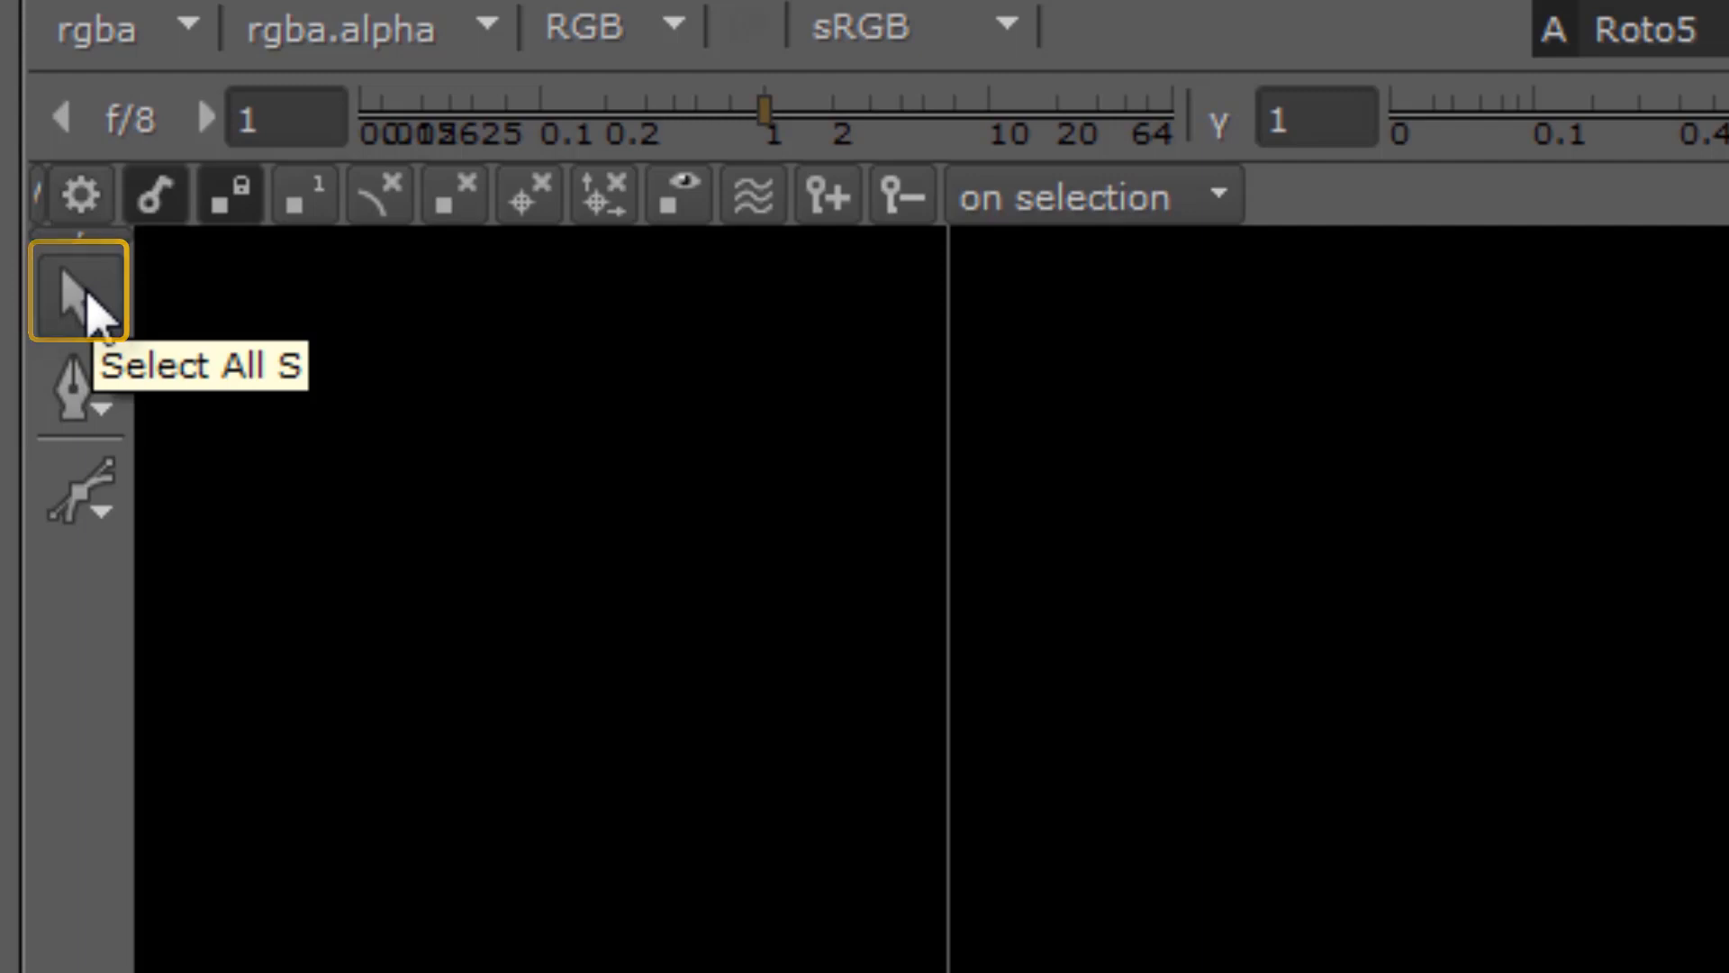
Step: Draw a closed eight-point Bezier shape about 607 by 427 pixels in the viewer
click(93, 503)
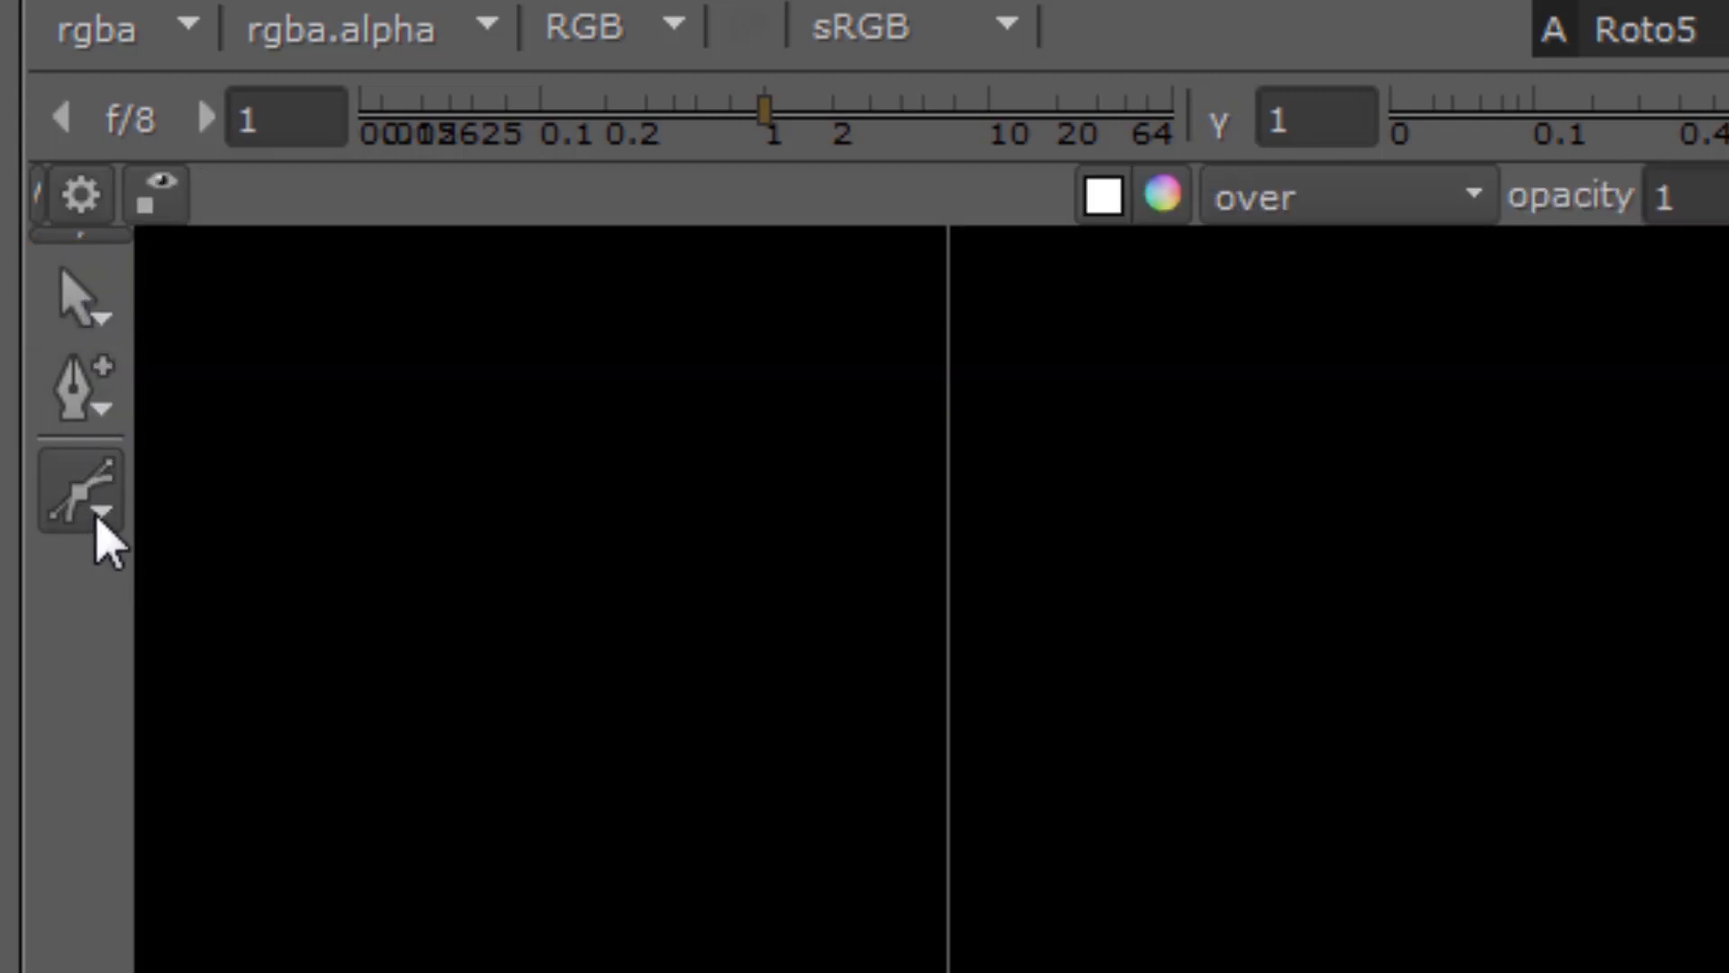
click(97, 522)
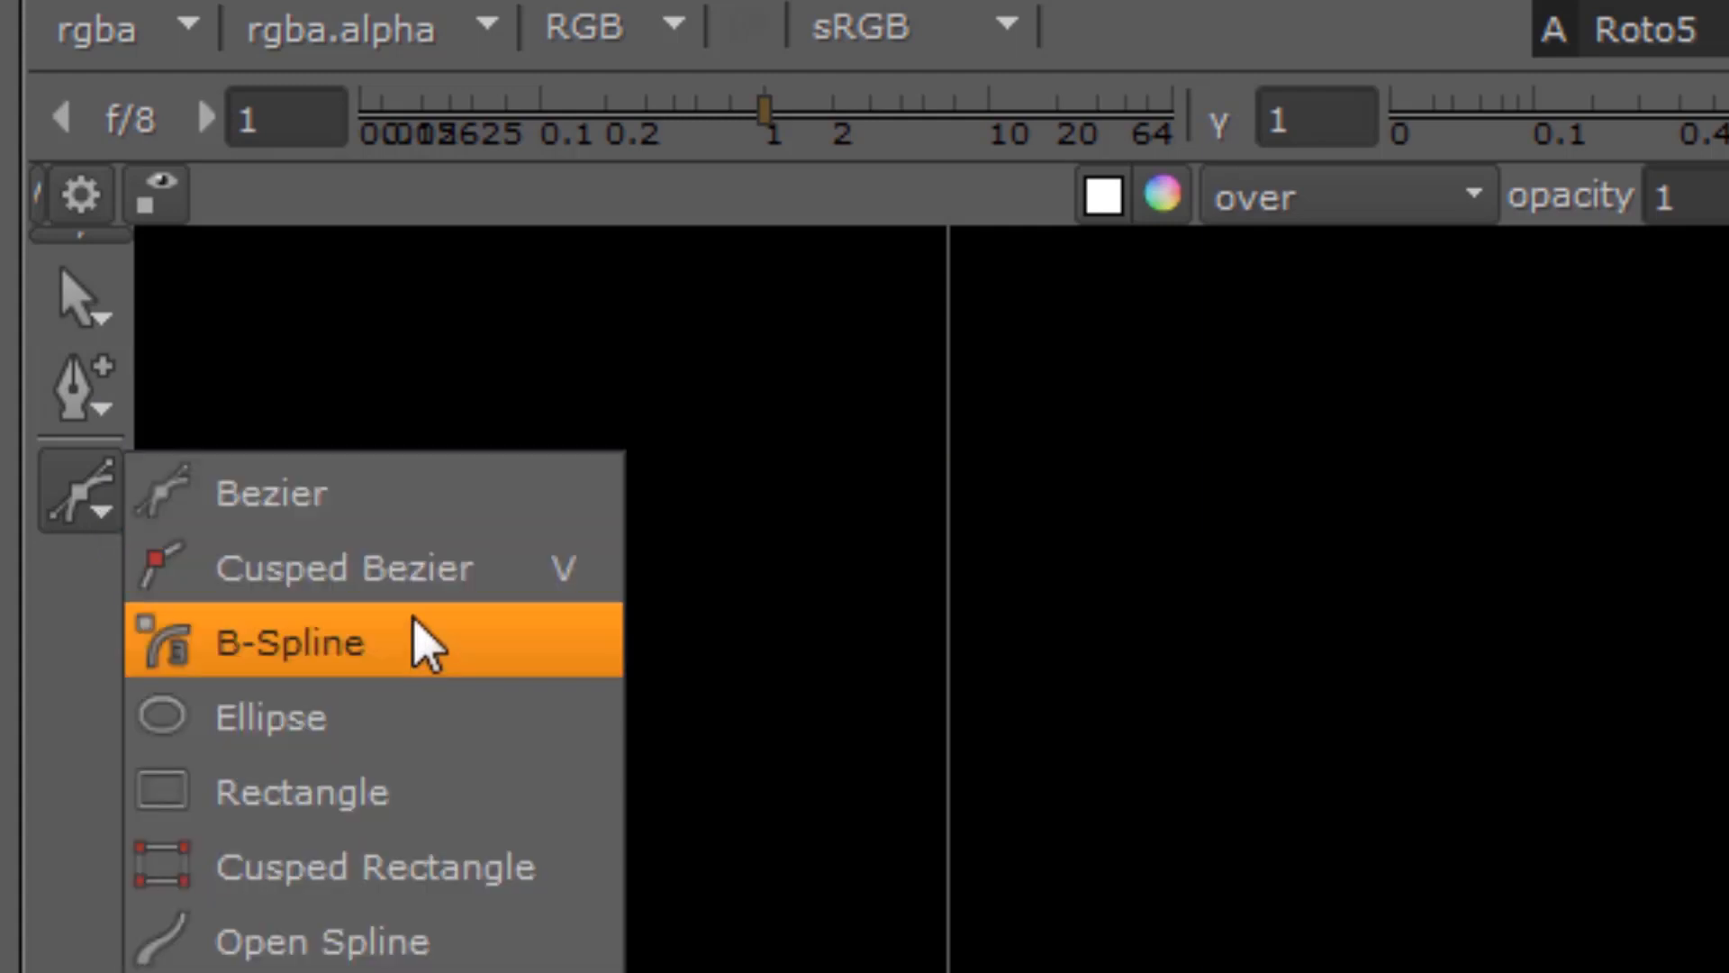
click(290, 511)
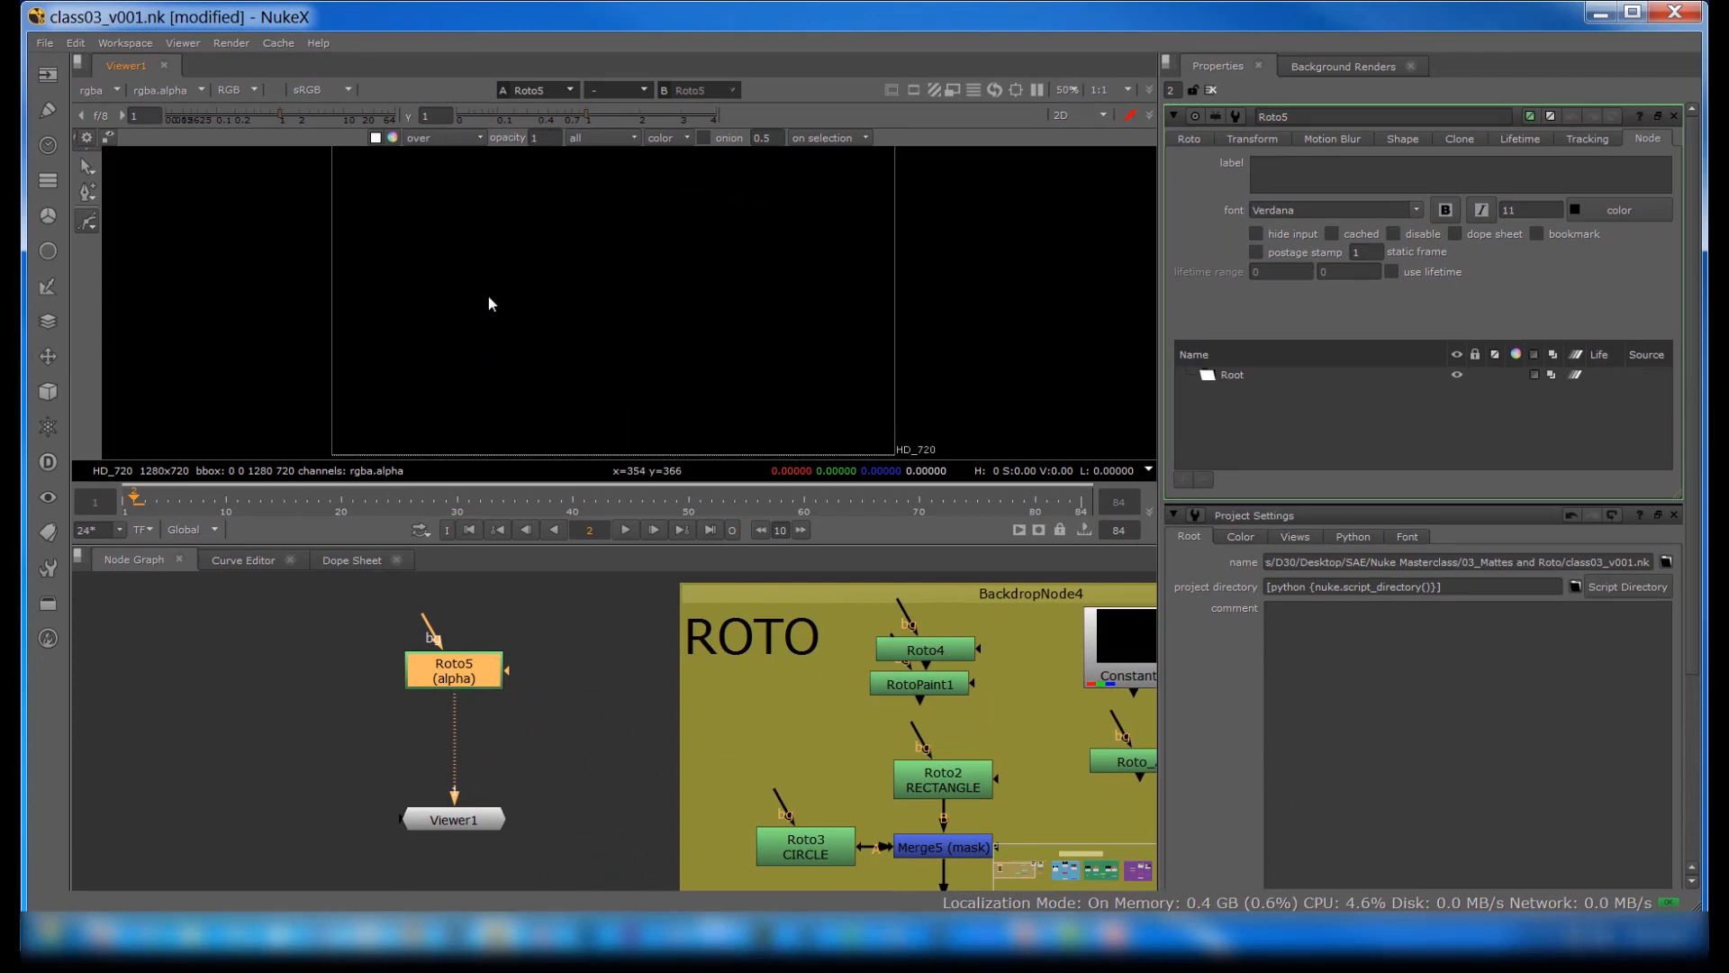
click(442, 344)
click(452, 250)
click(543, 222)
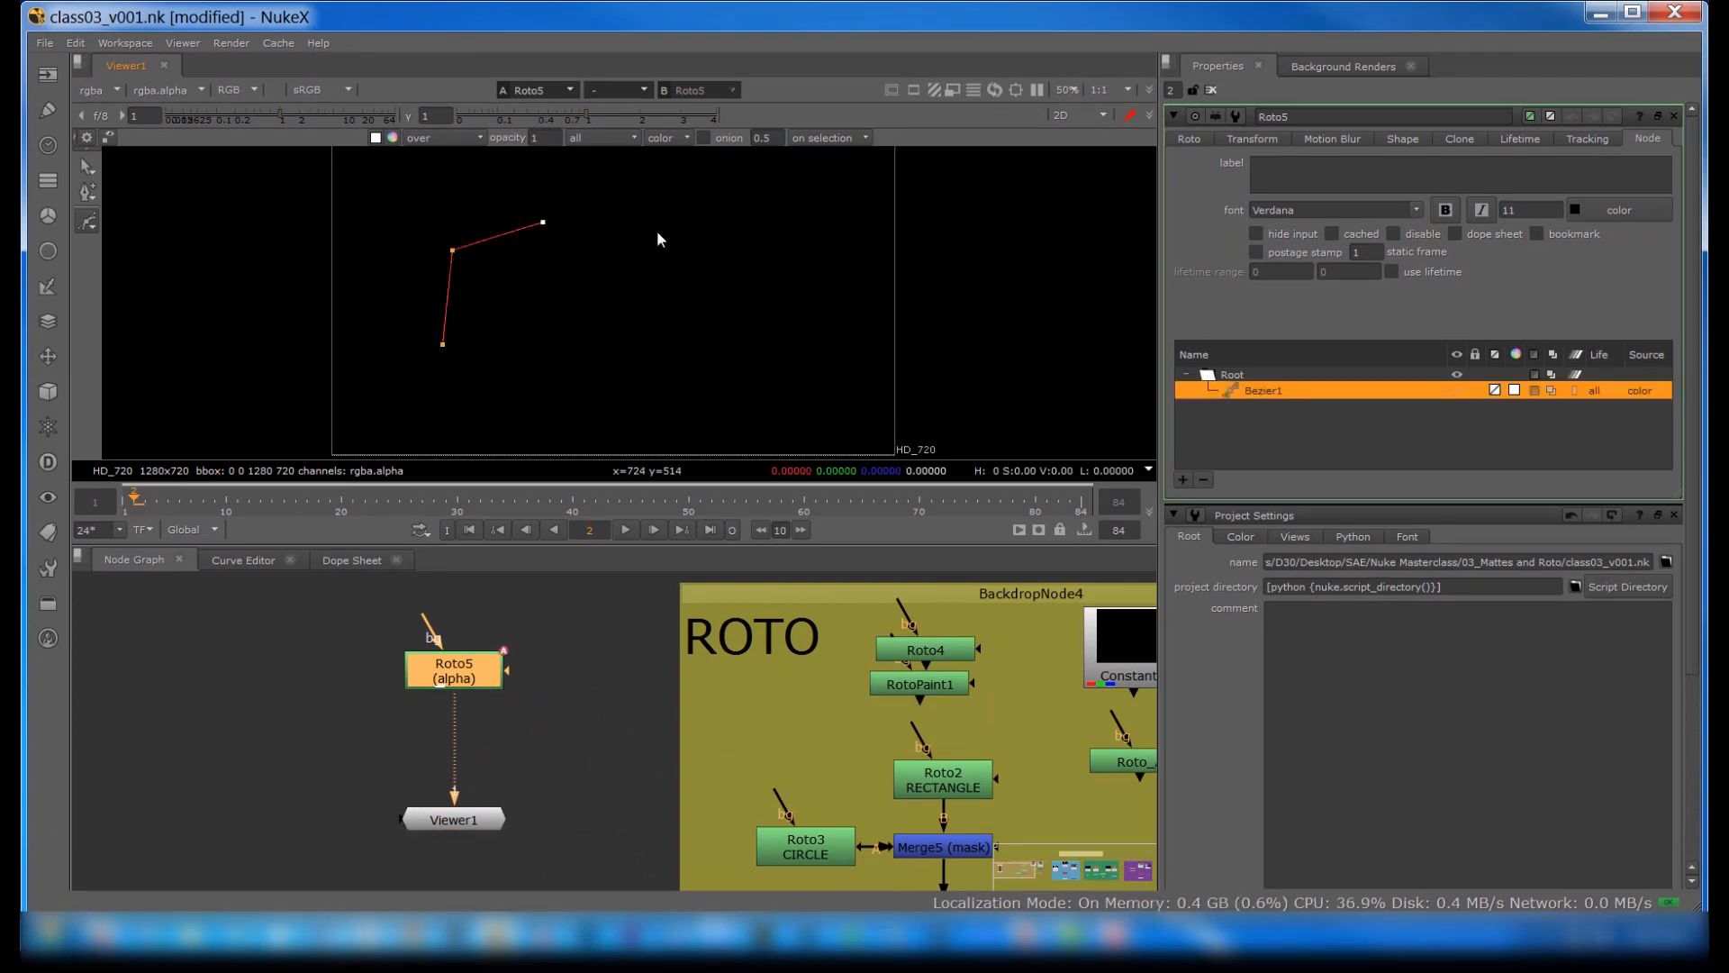
click(685, 367)
click(576, 403)
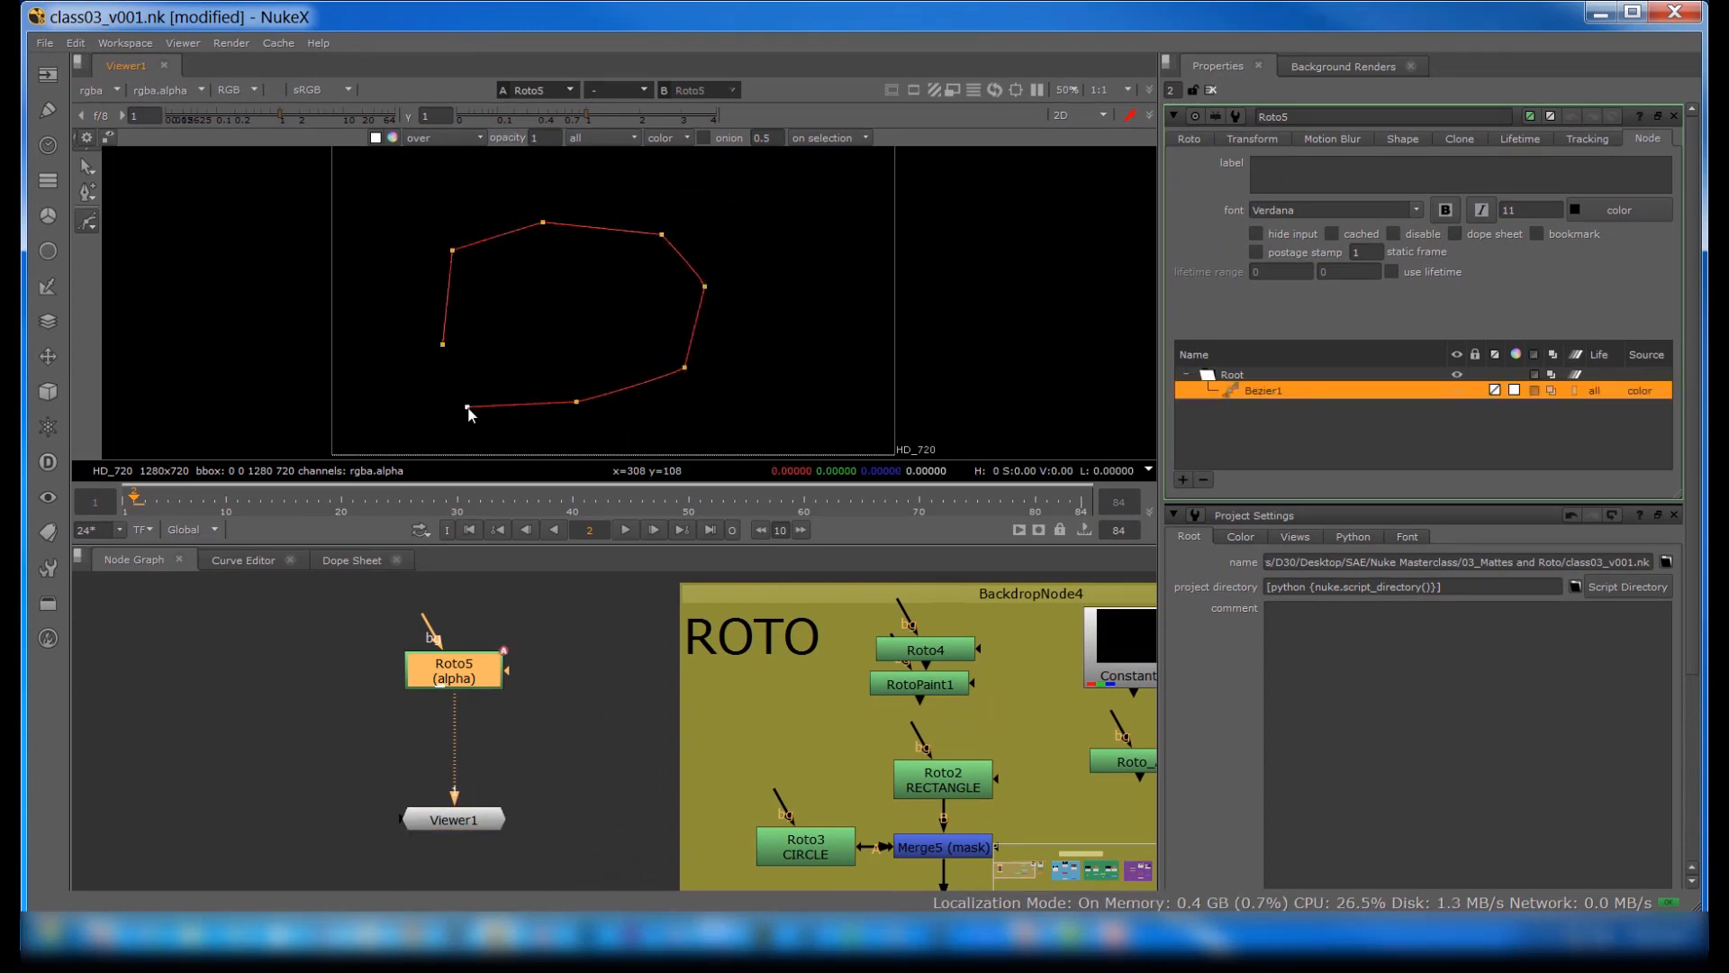
click(442, 344)
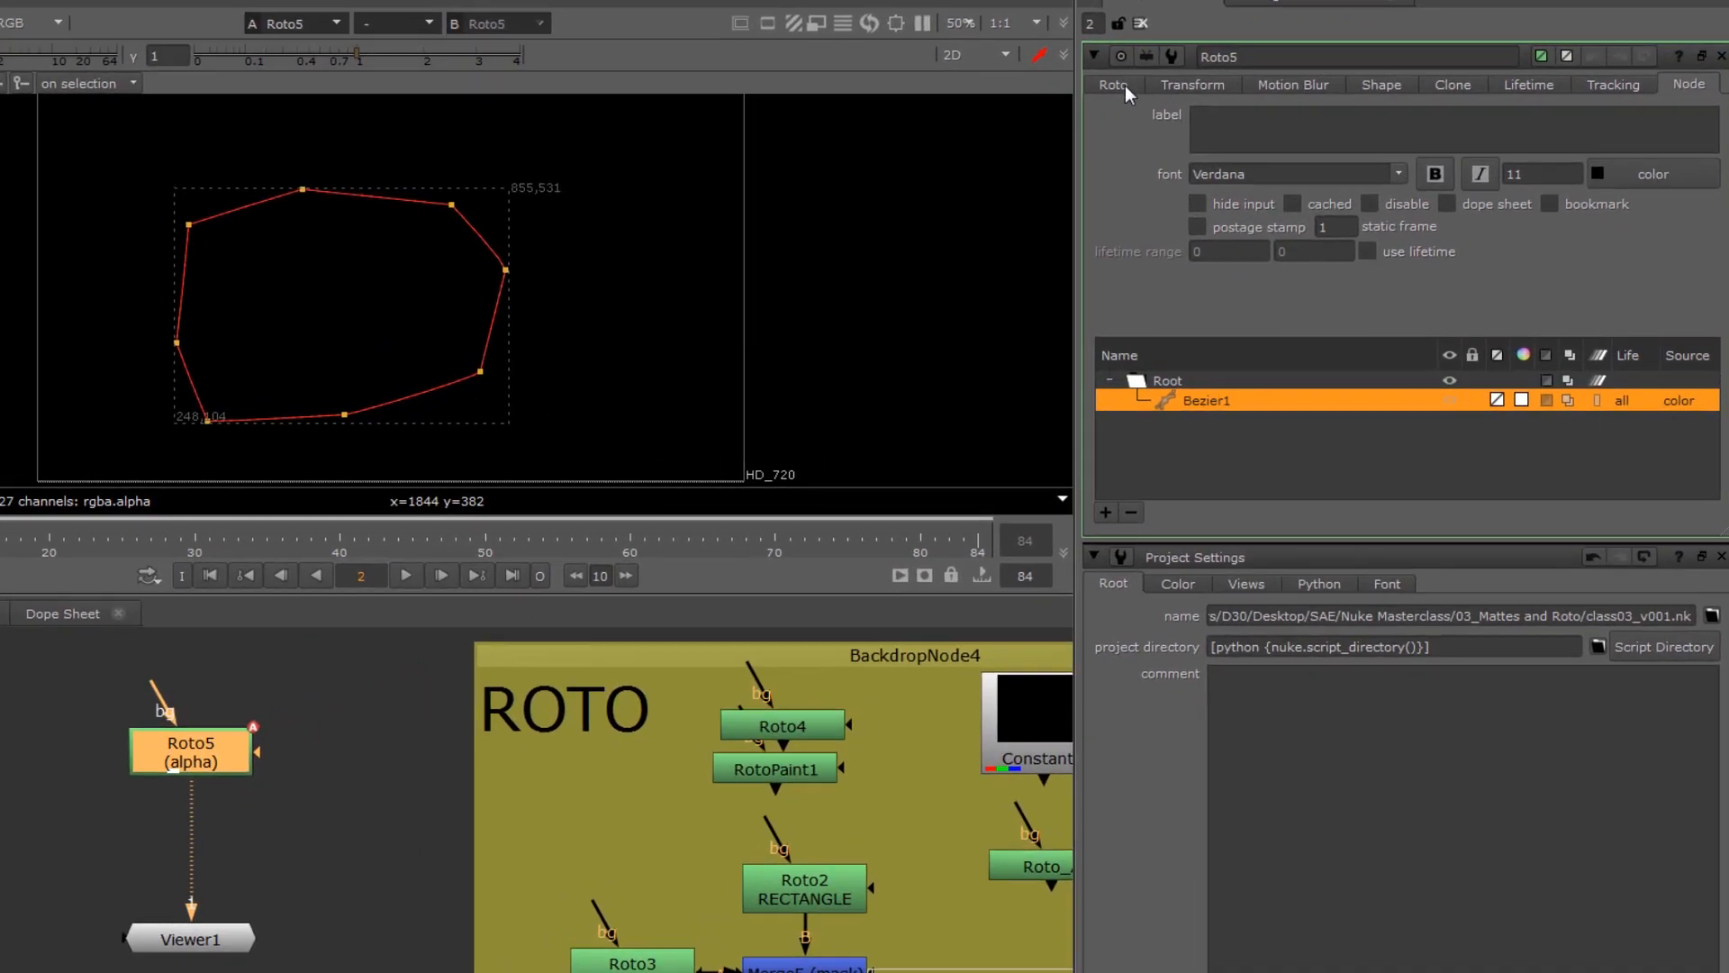
Step: Set the Roto node's output to rgba and deselect the Bezier shape
click(1181, 131)
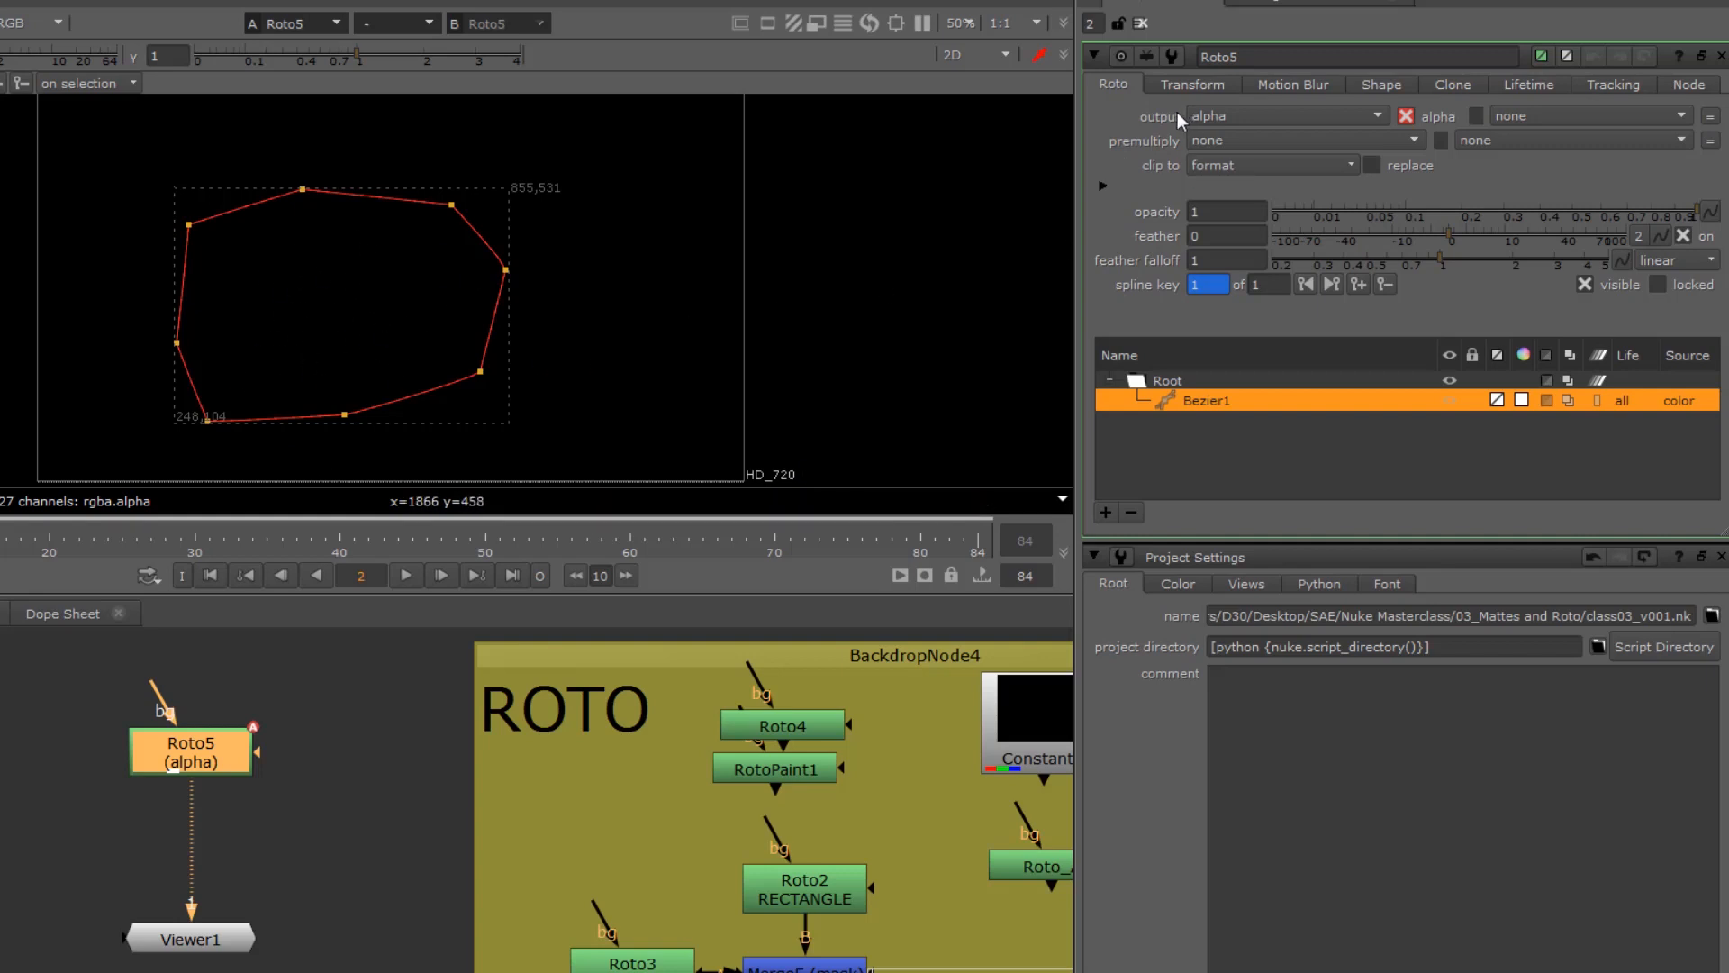
click(1245, 117)
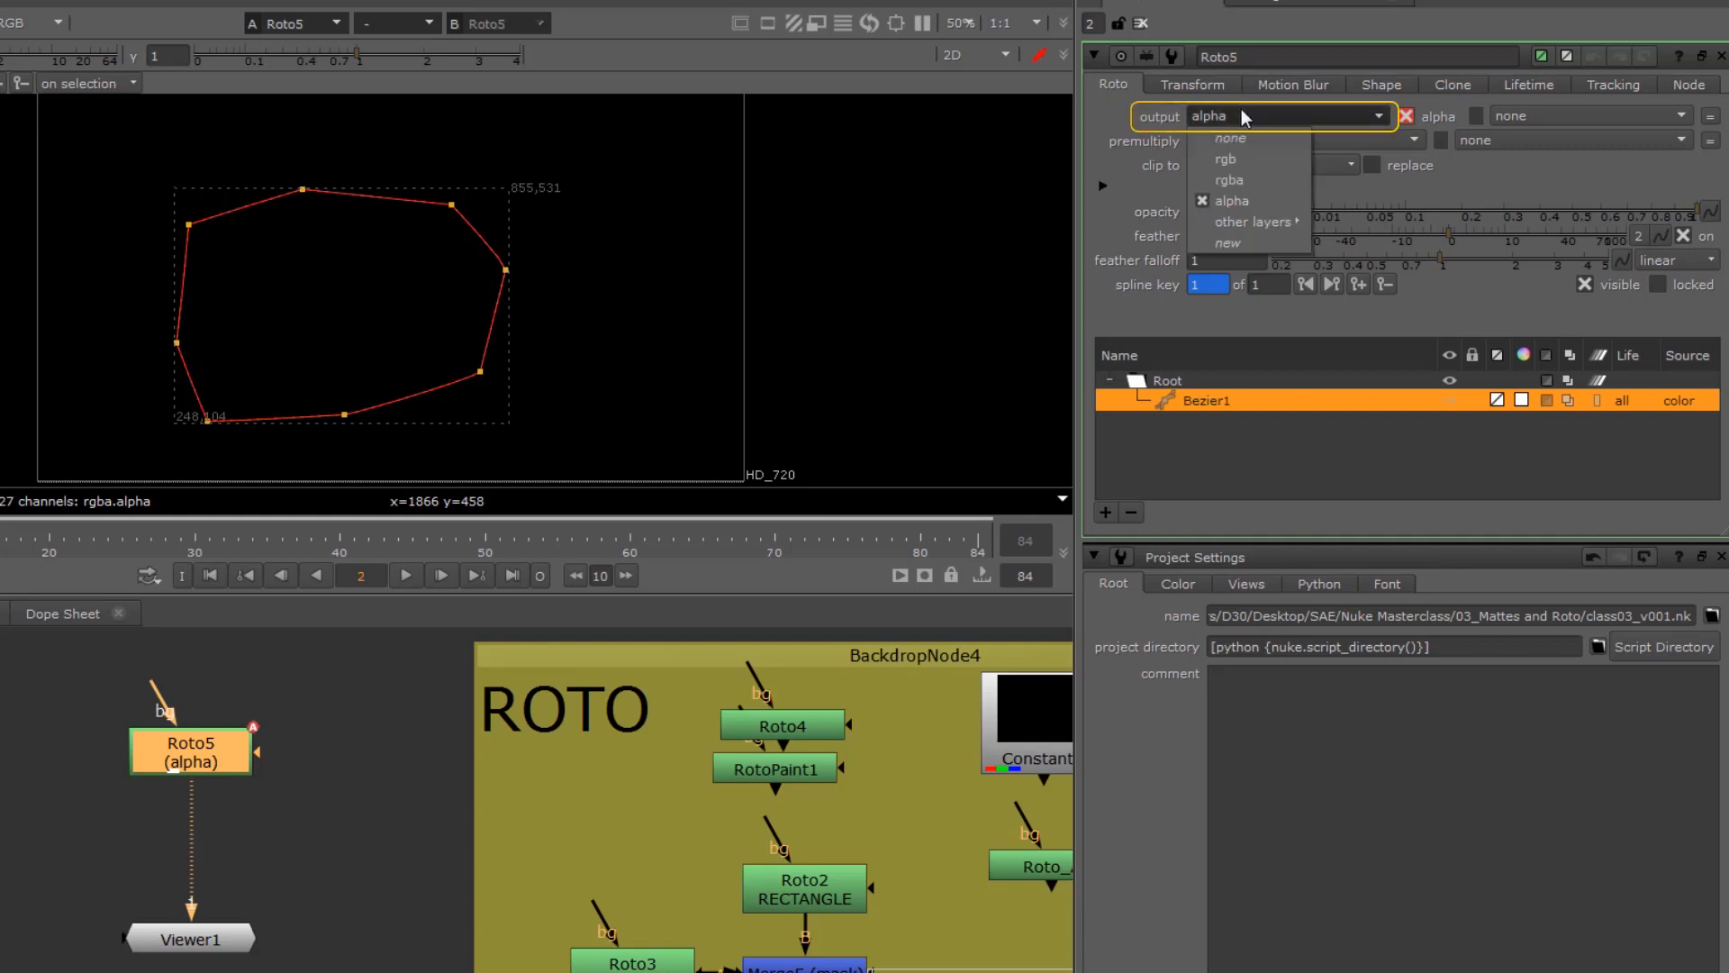
click(1229, 180)
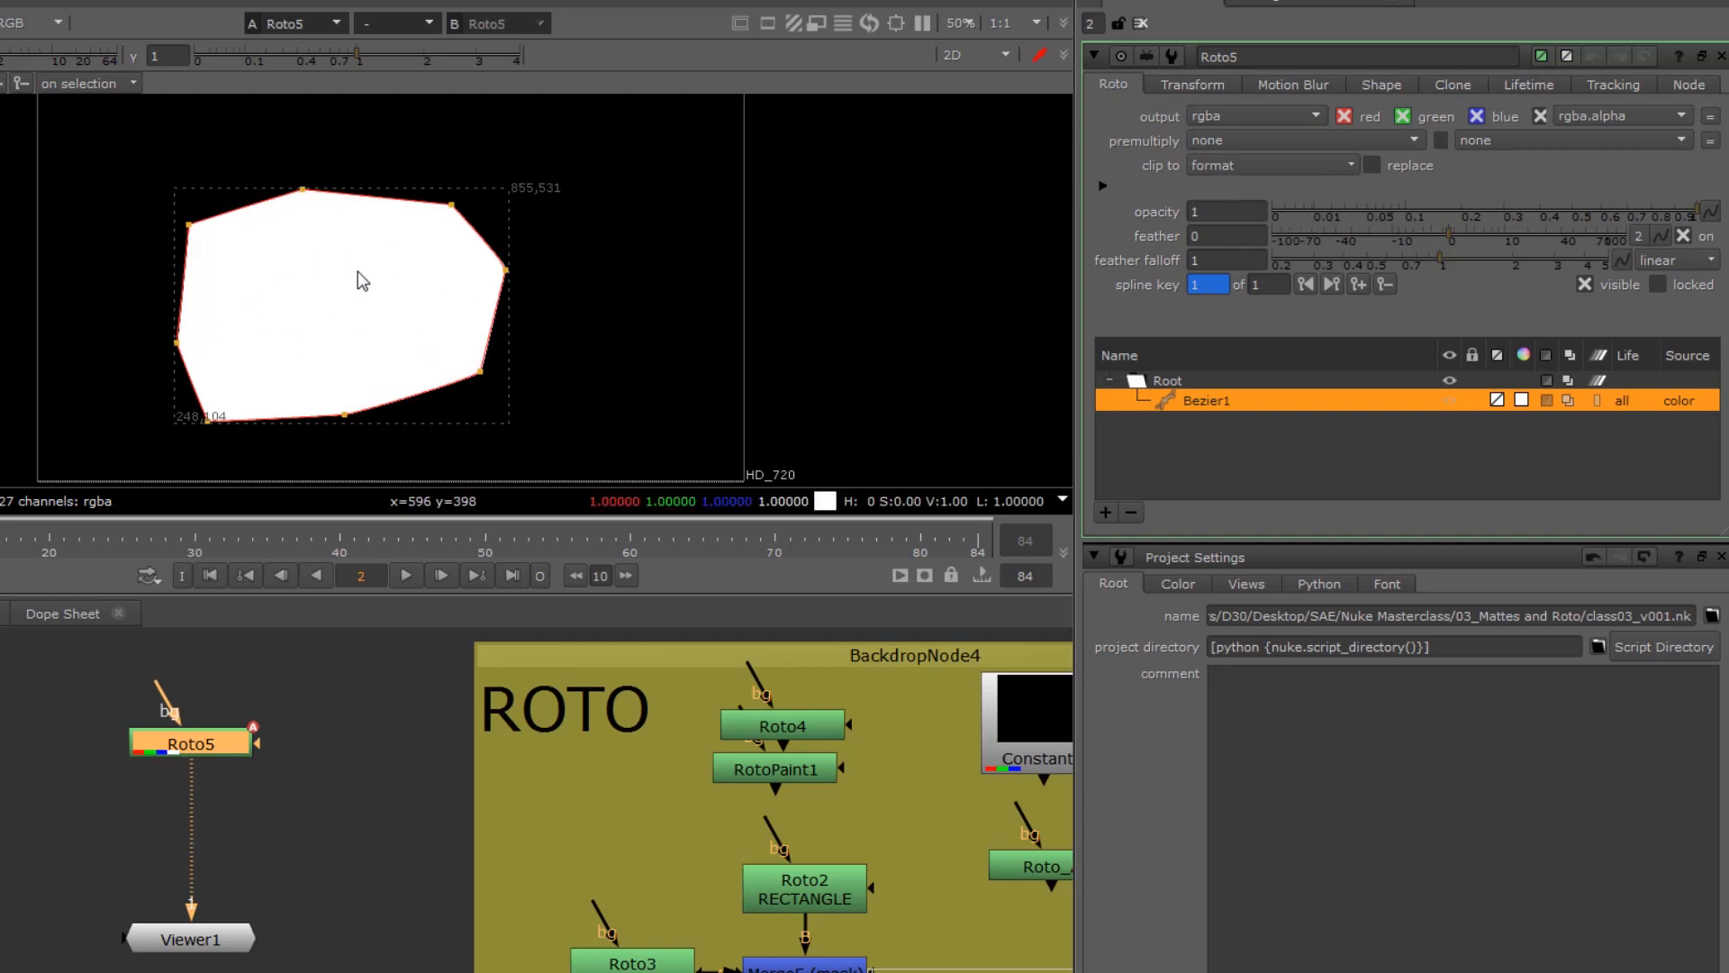
click(93, 340)
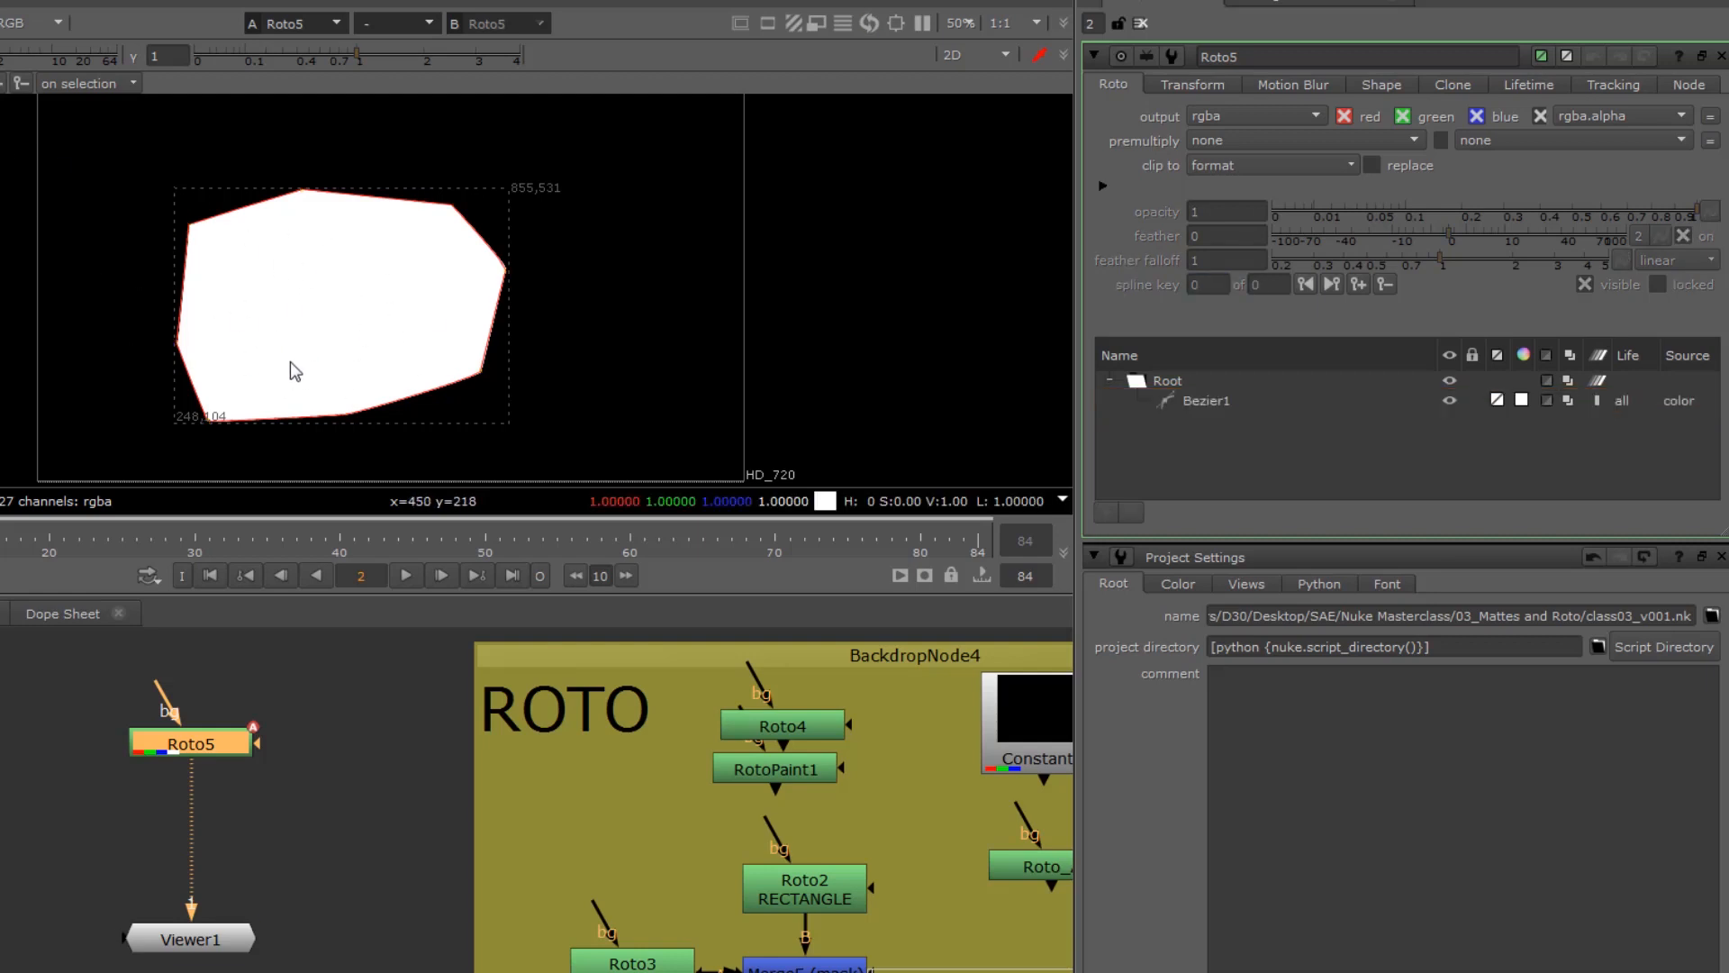
Step: Switch the Roto output to rgb, check the alpha channel in the viewer, and set the output back to rgba
click(1210, 125)
click(1216, 154)
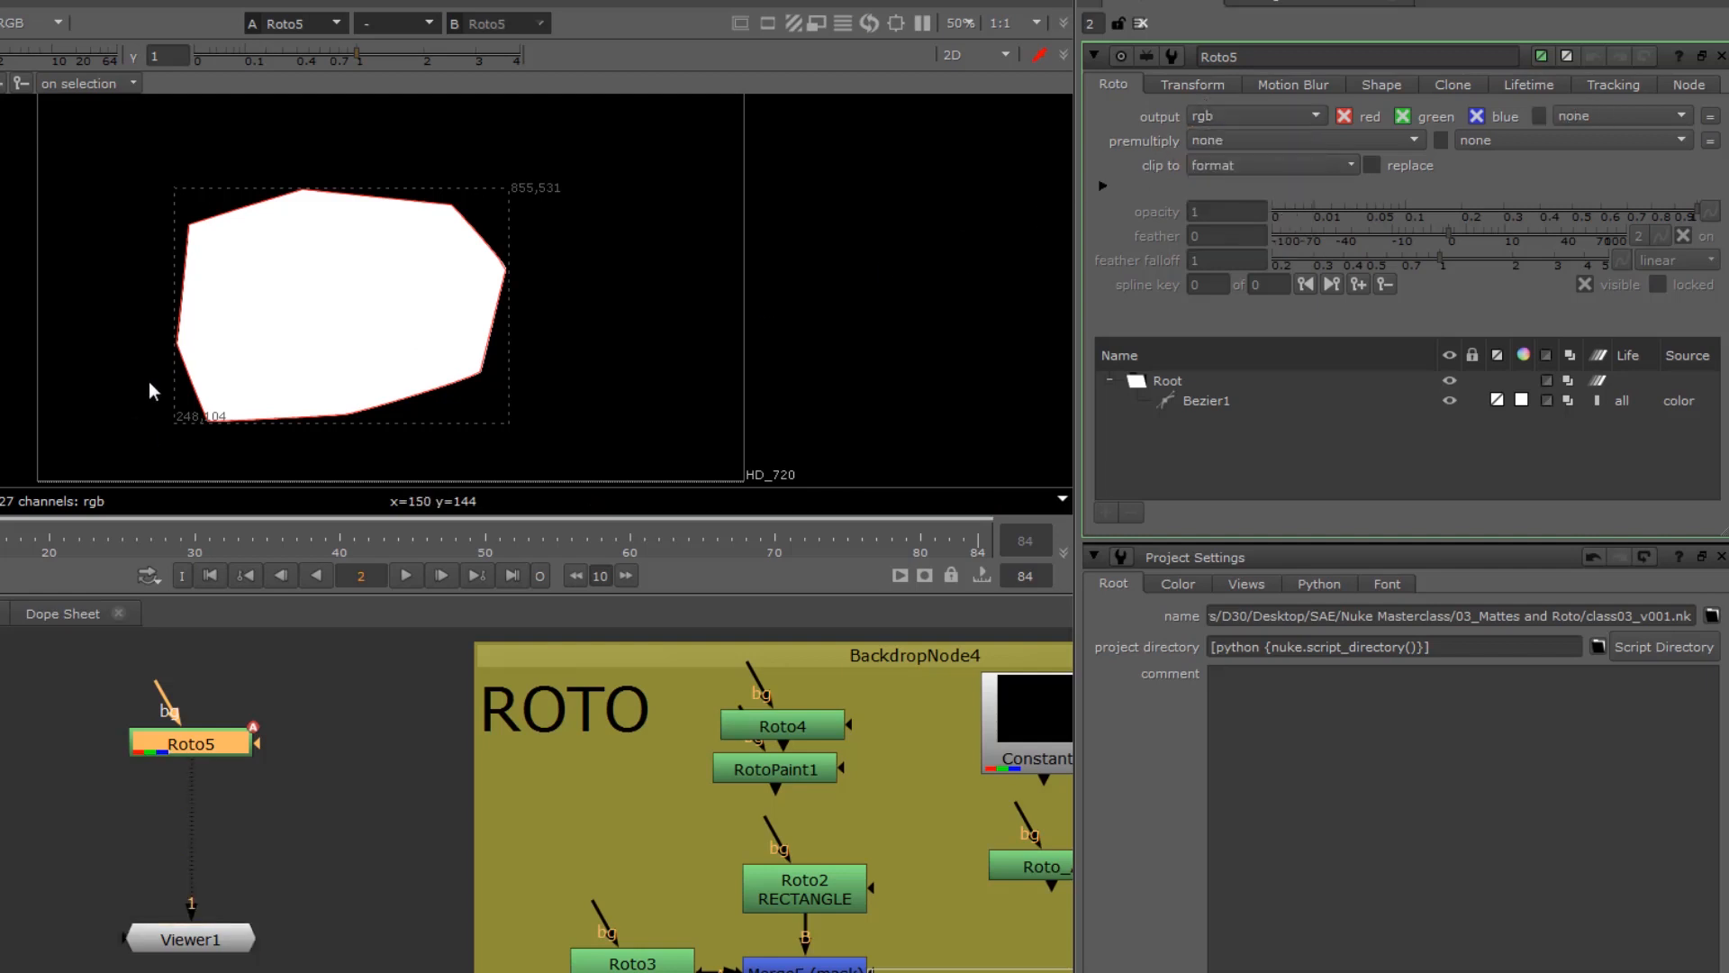
key(a)
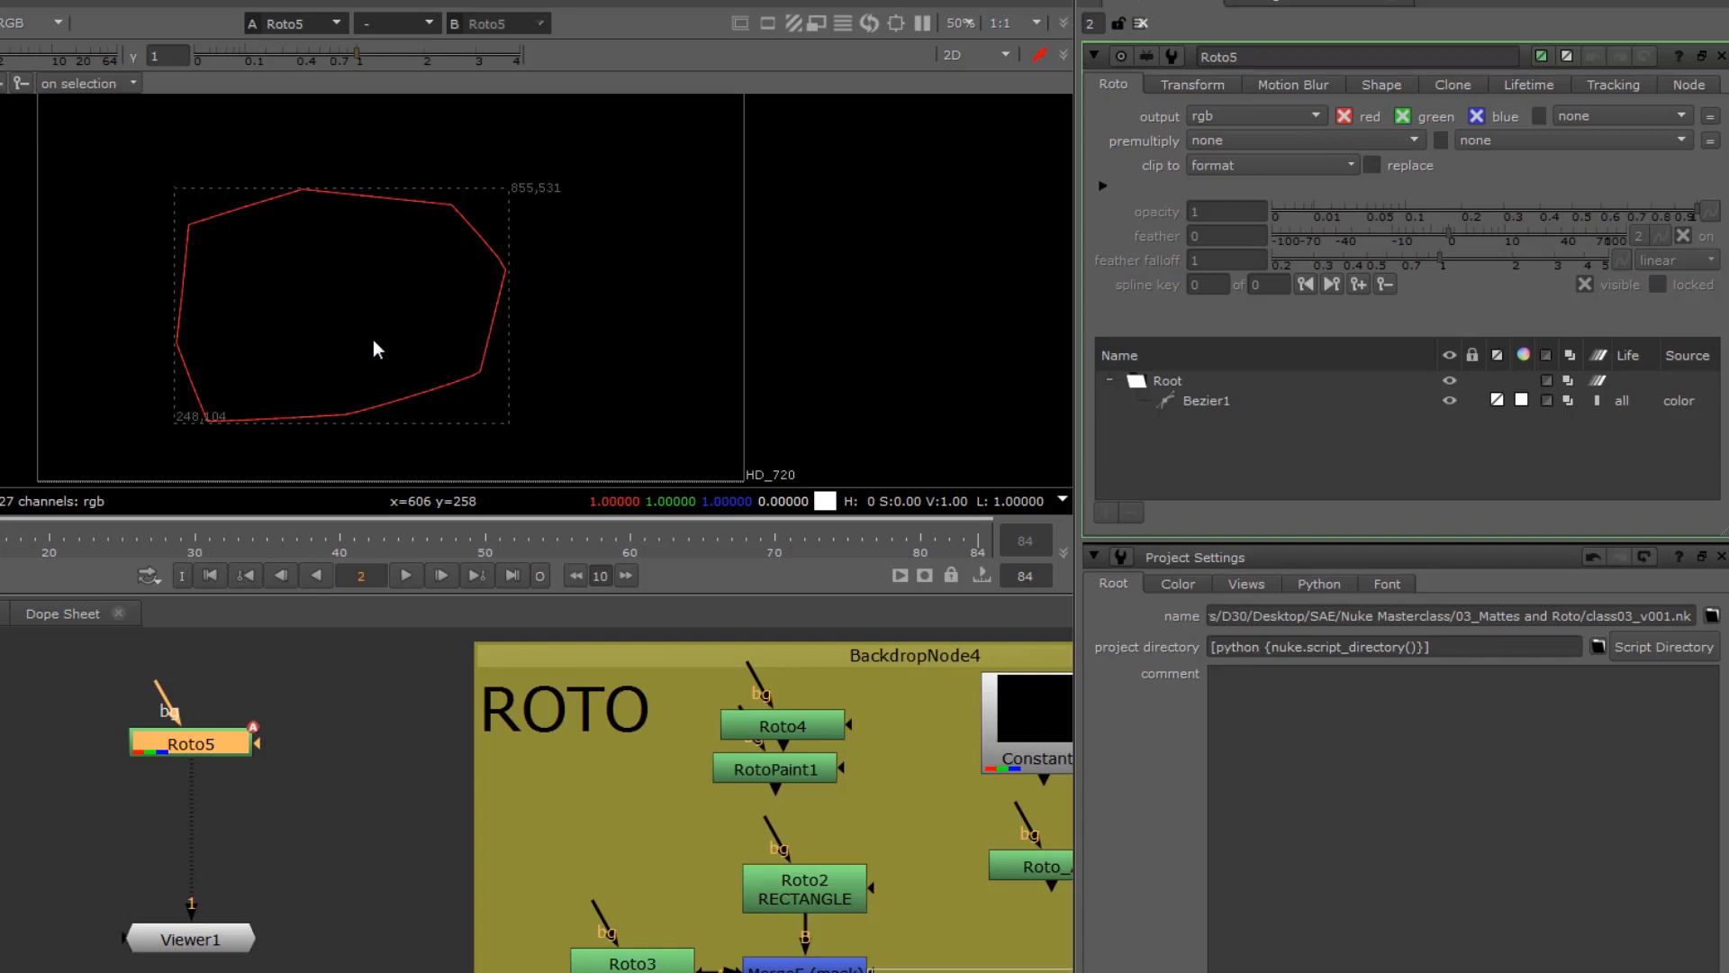
key(a)
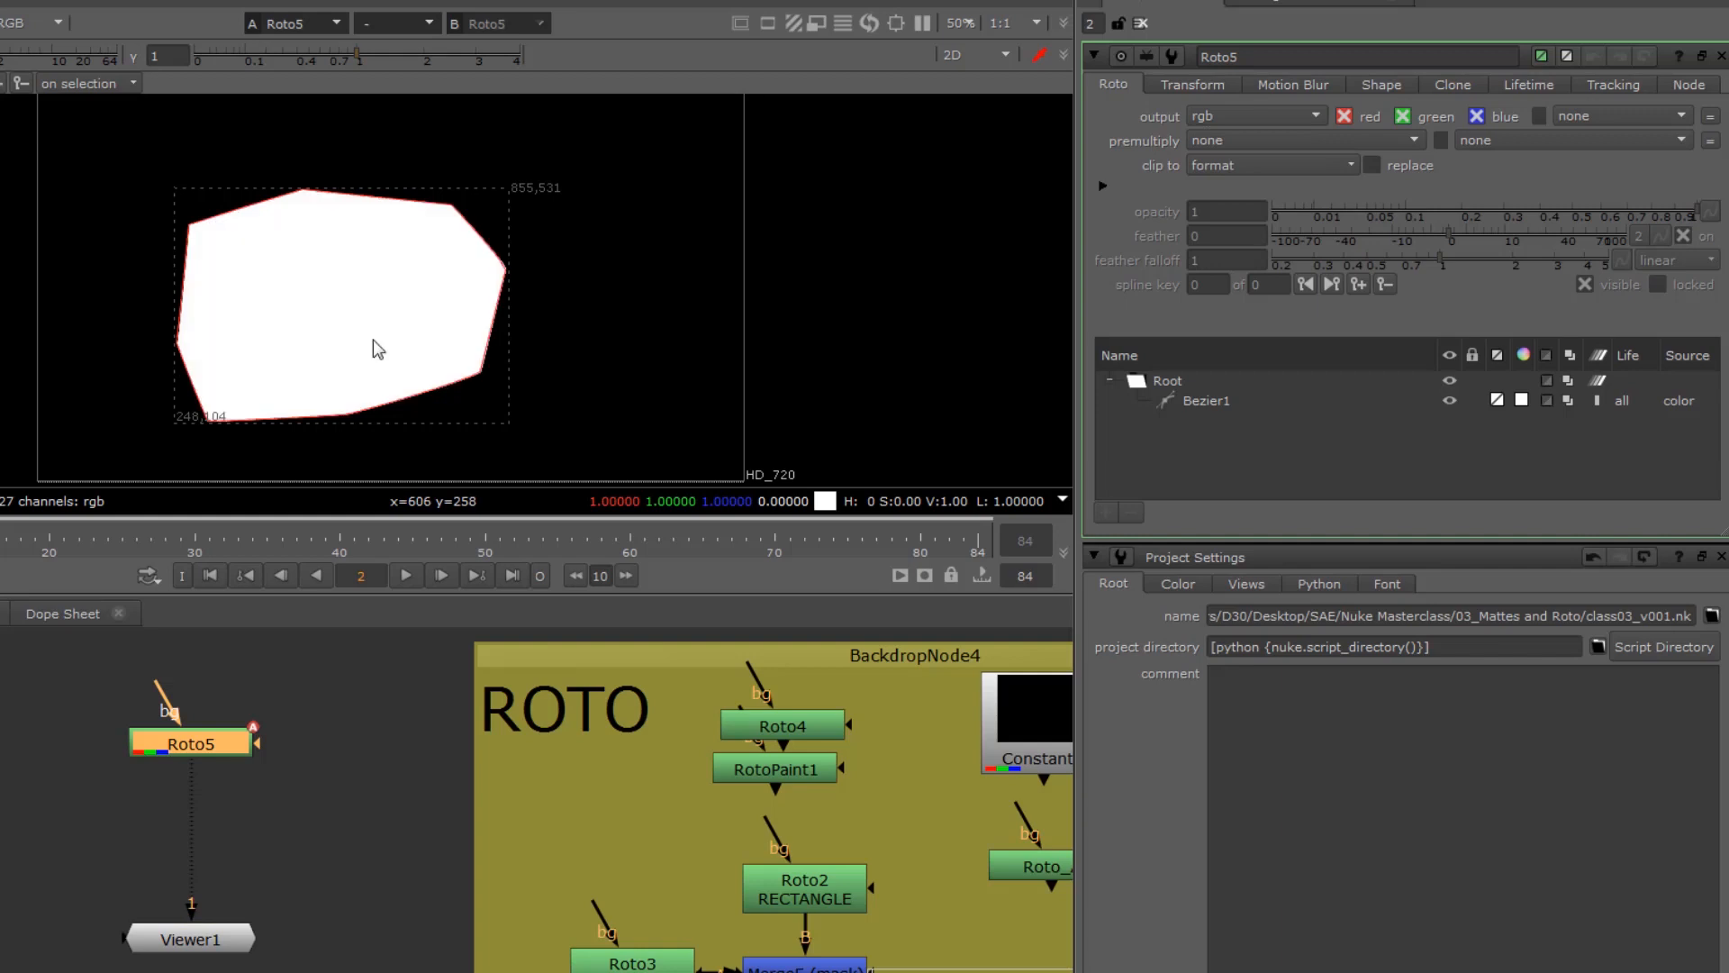
click(1211, 117)
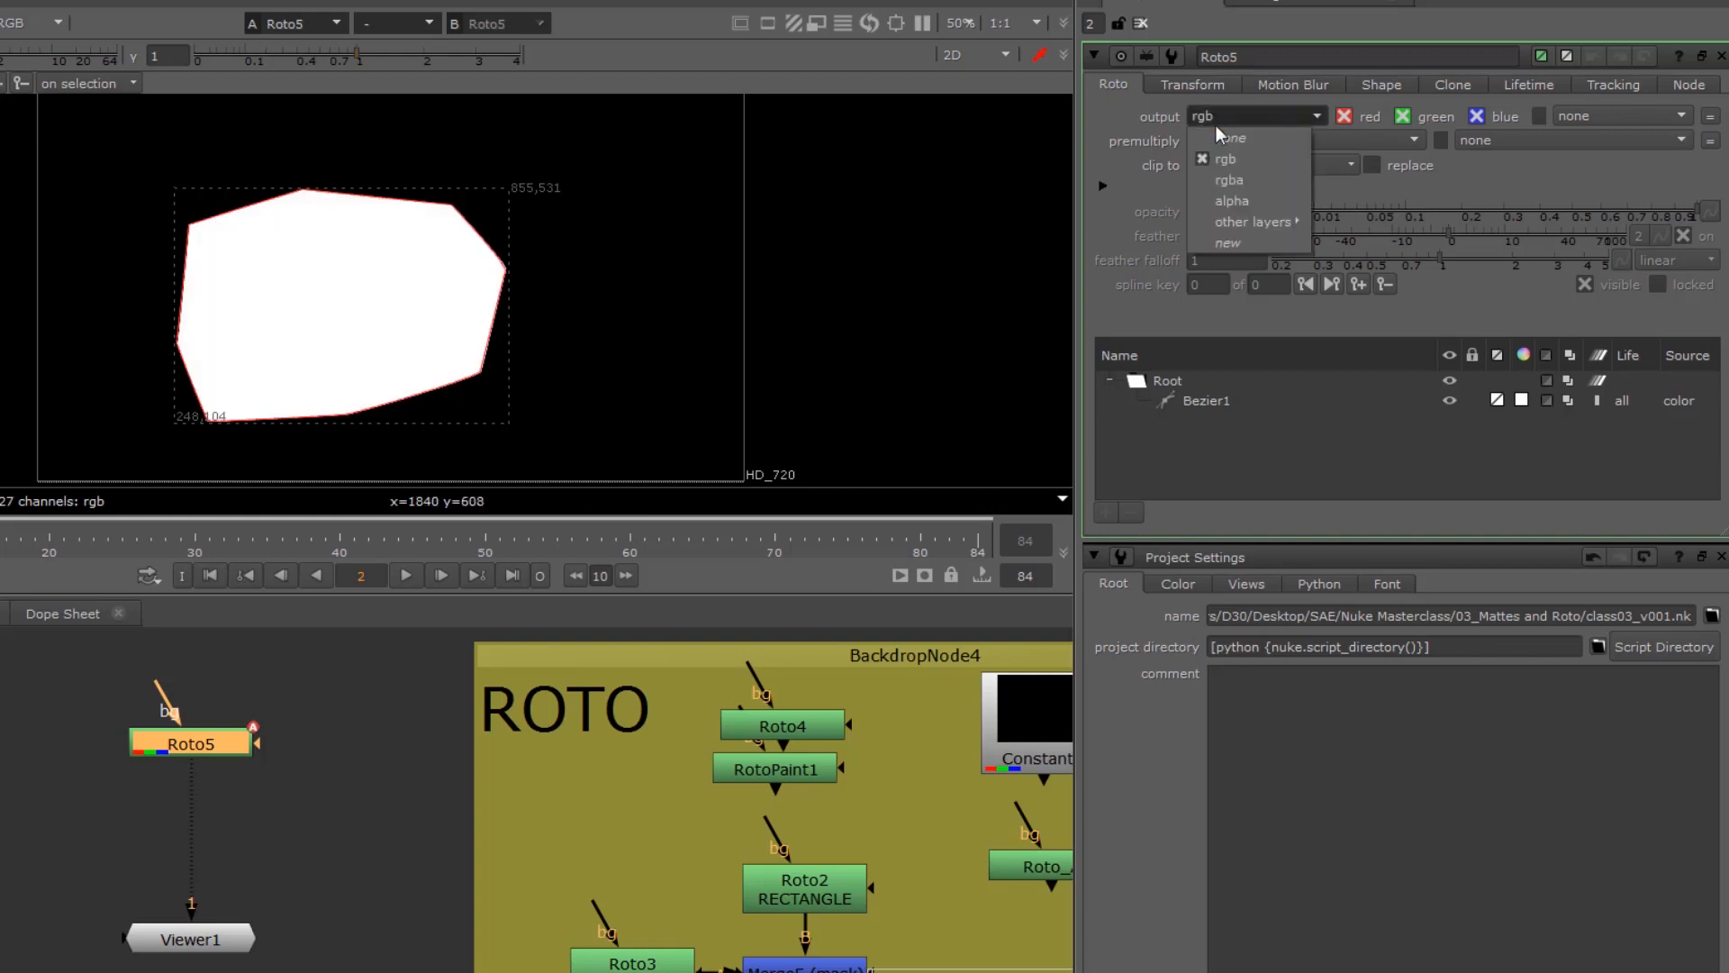
click(1227, 181)
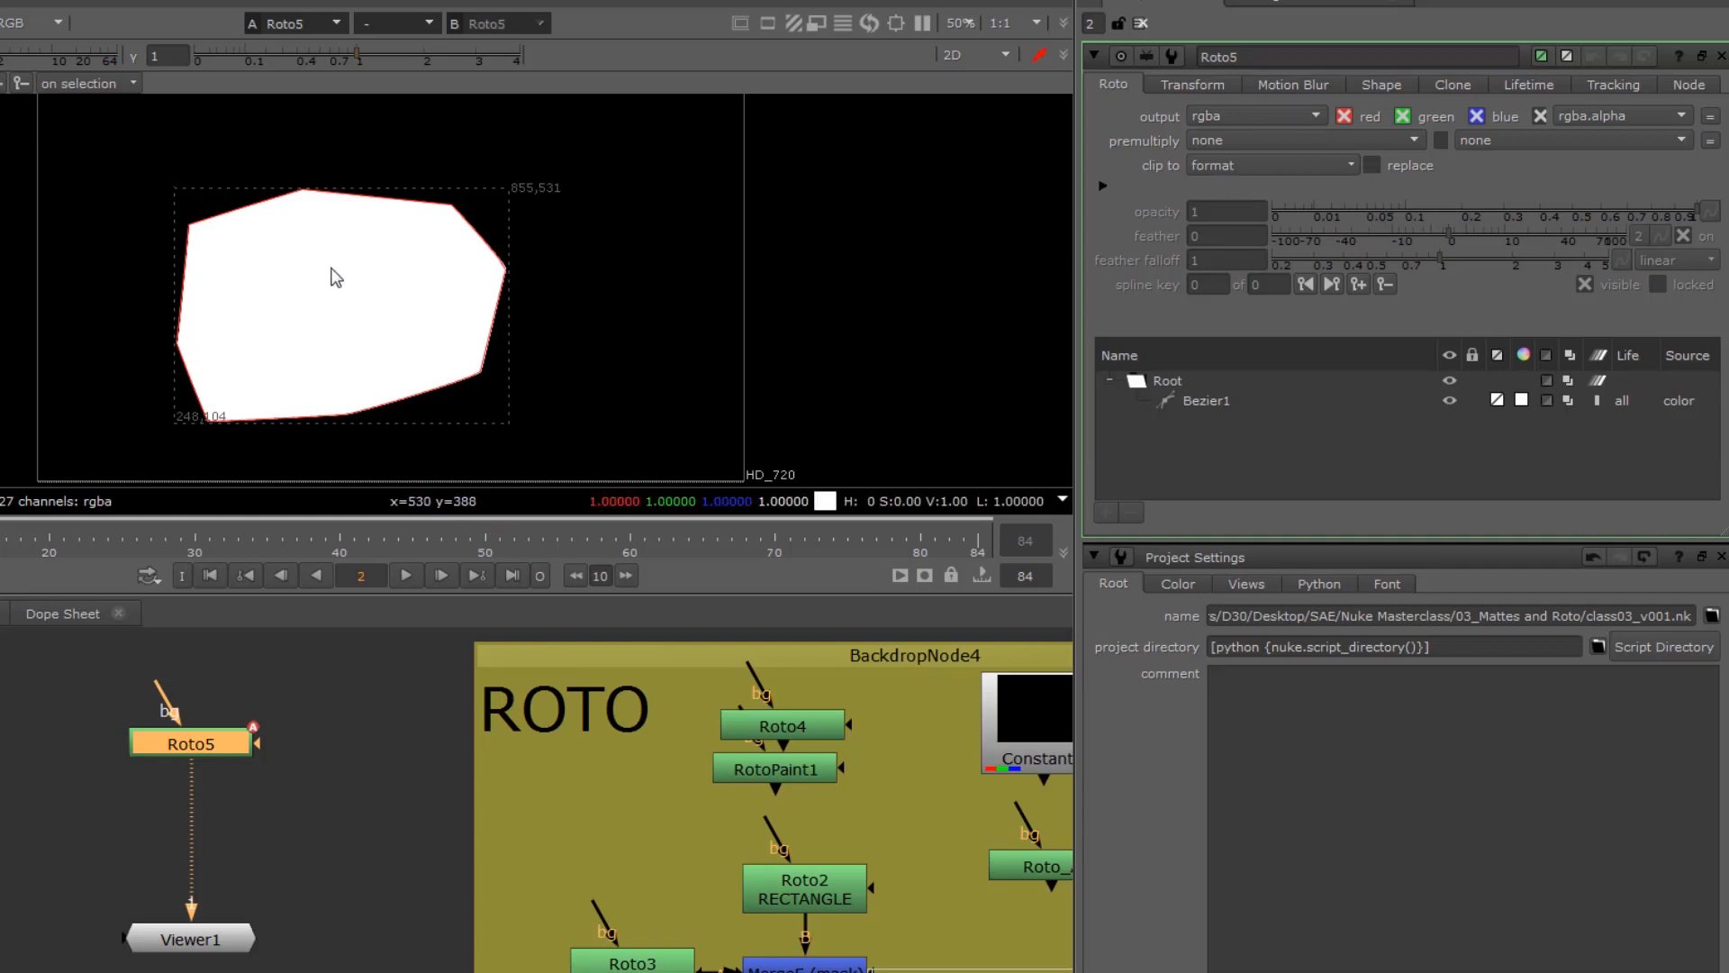
click(0, 197)
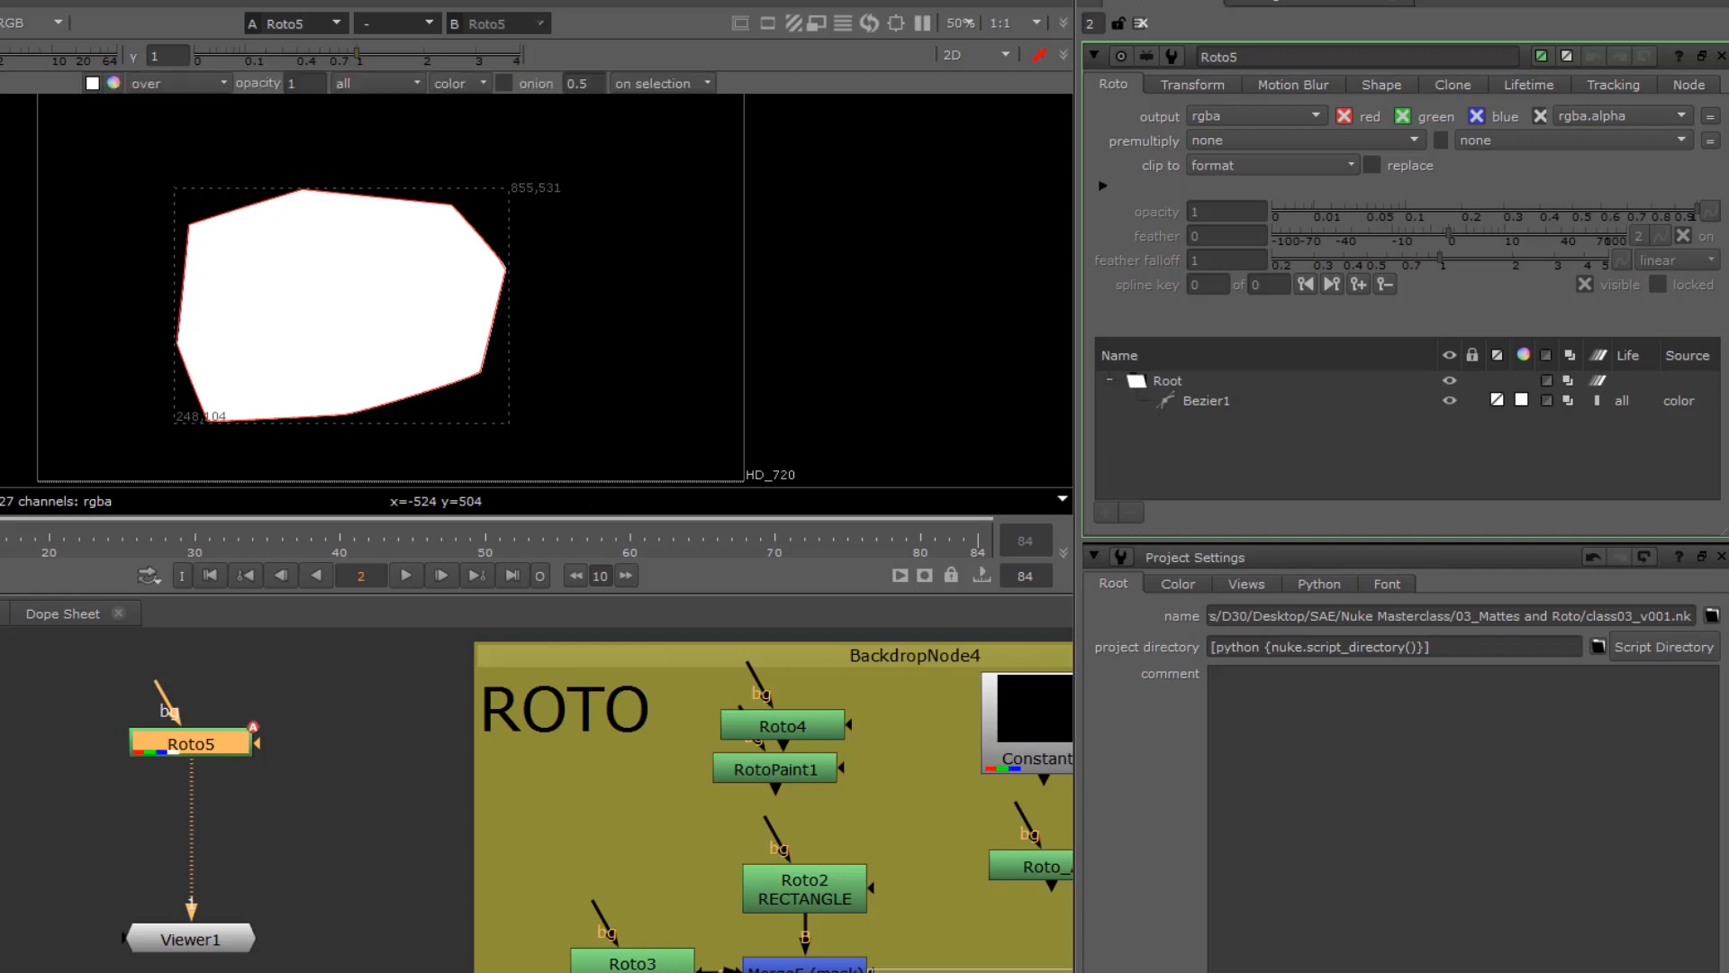
click(158, 223)
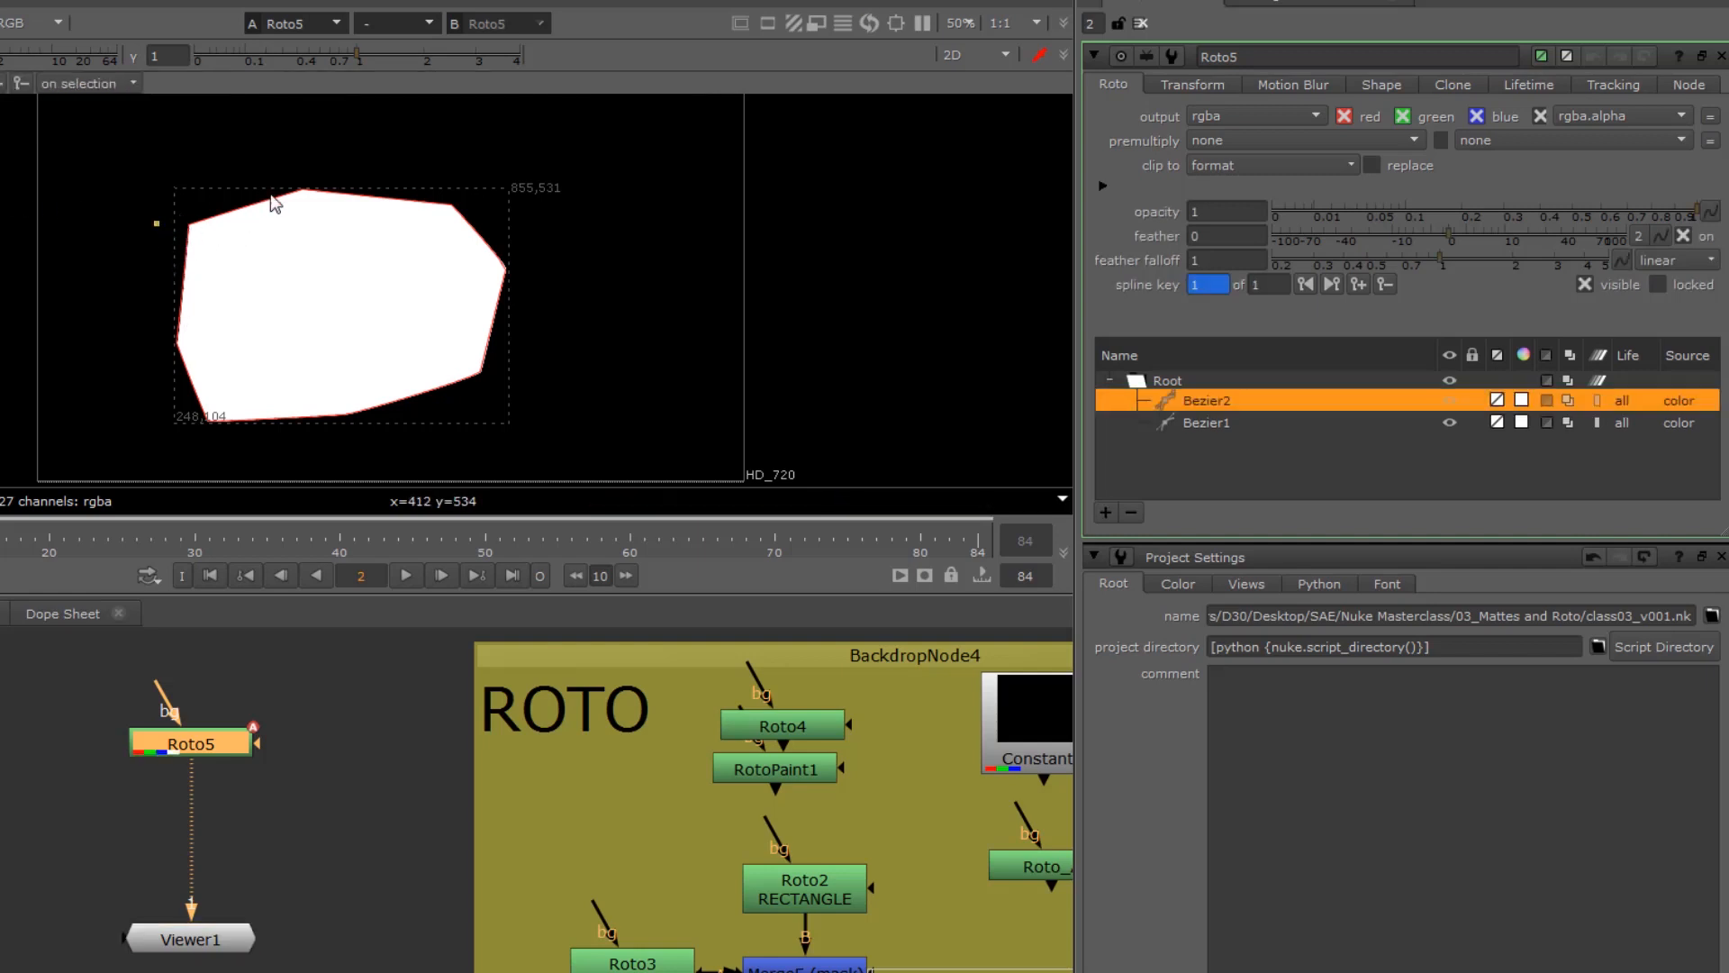
key(ctrl+z)
click(649, 406)
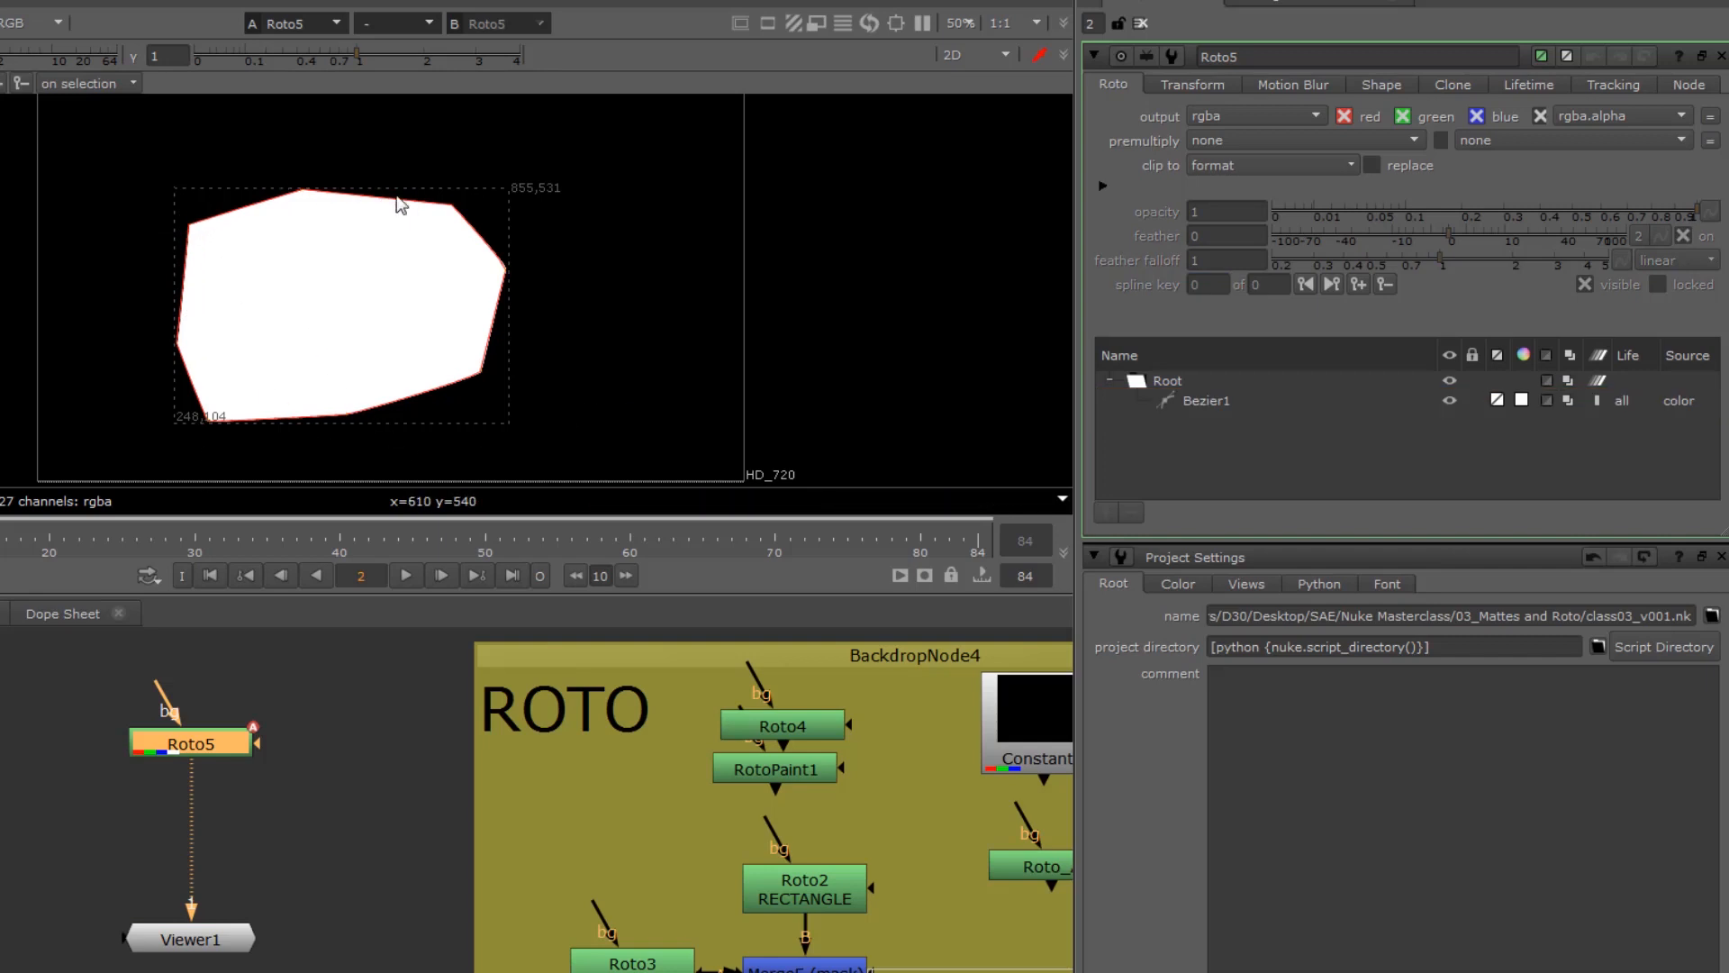
Step: Select Bezier1 and reshape its left and lower edges, moving the middle left point inward to form a notch
click(1213, 403)
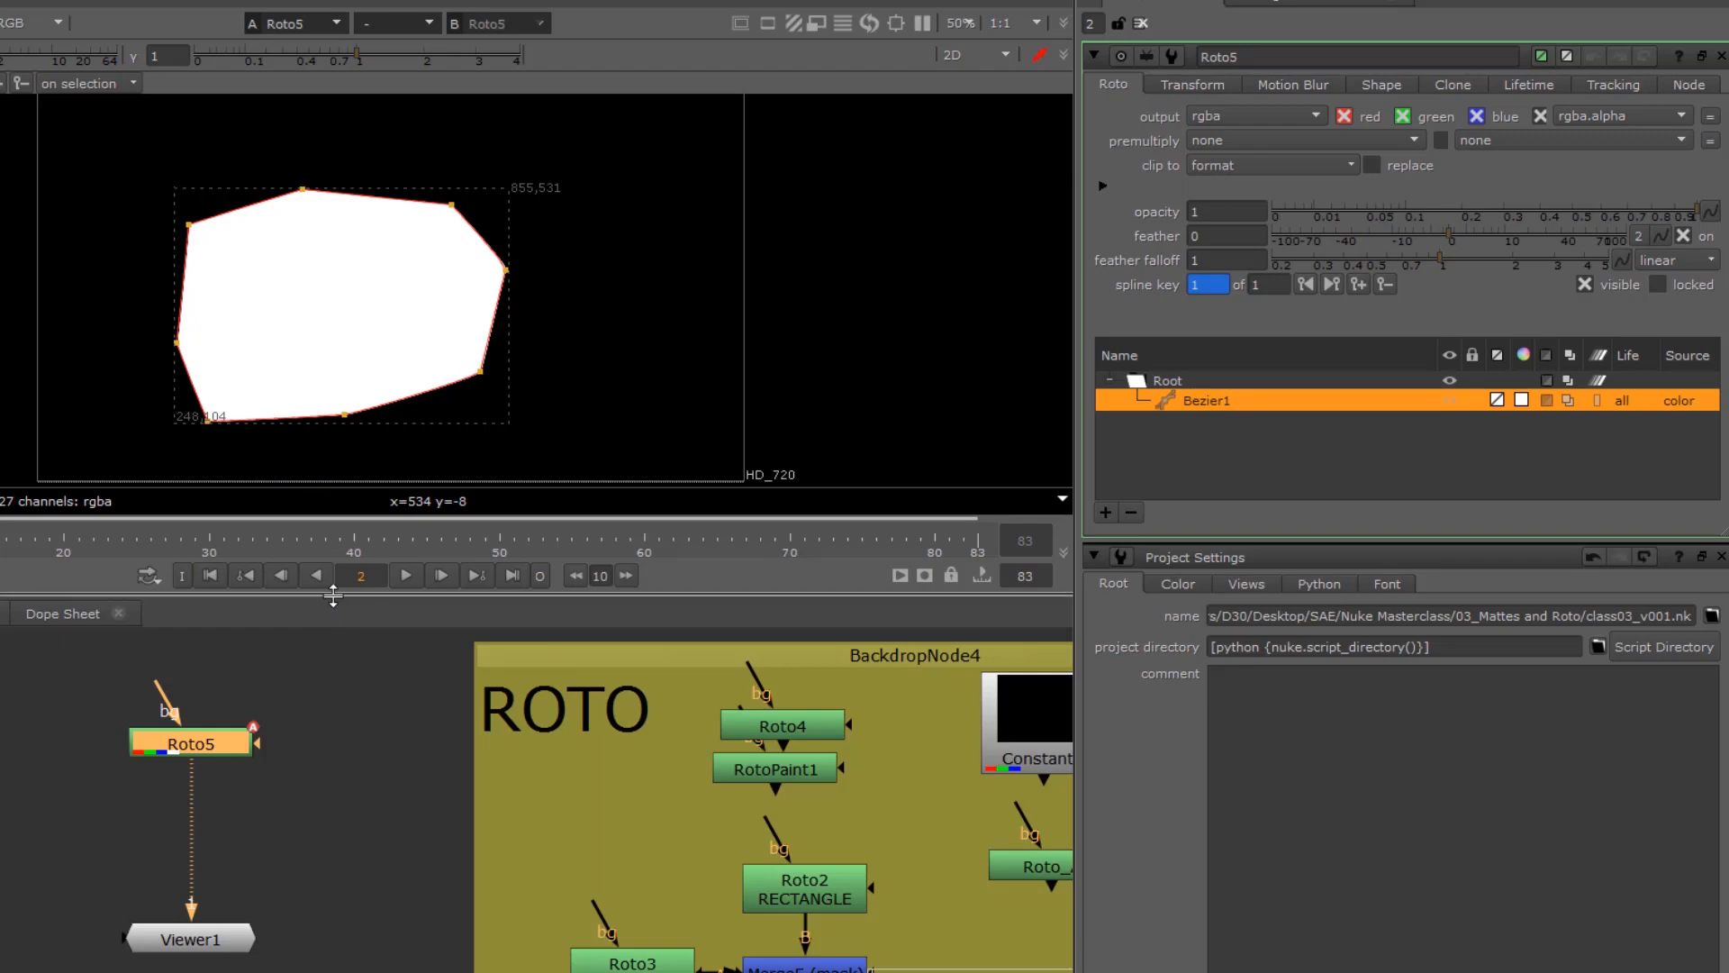
drag(332, 595, 332, 846)
scroll(196, 387, up, 3)
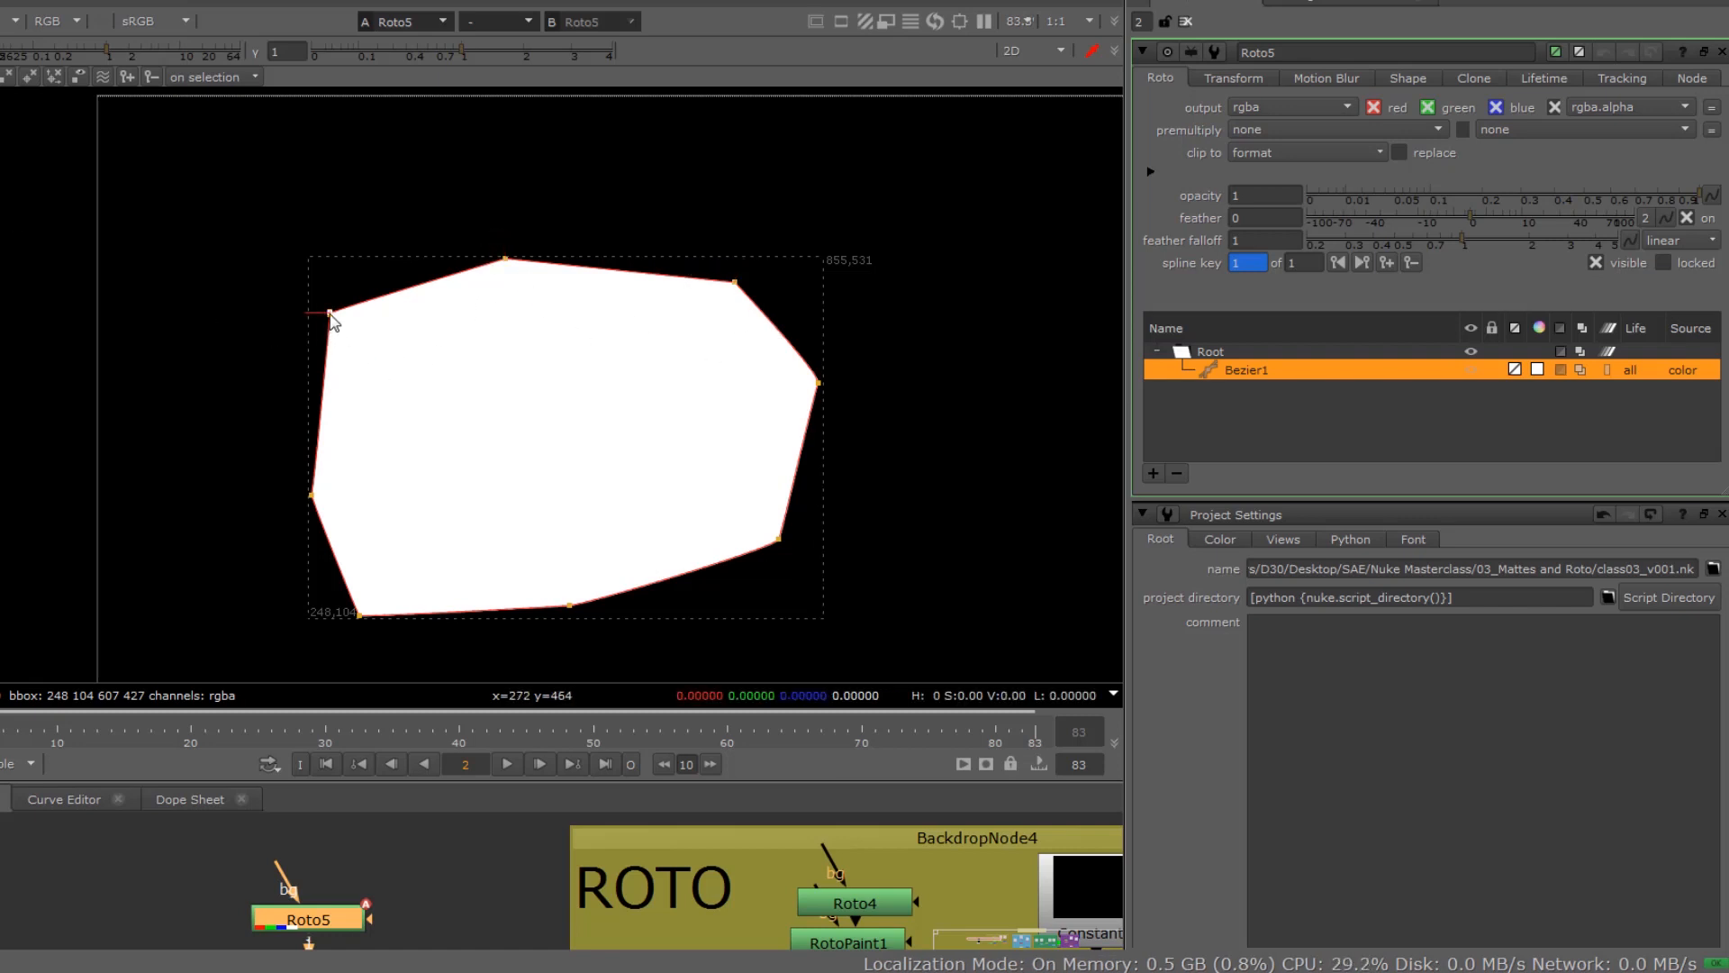
mouse_move(329, 314)
mouse_down()
mouse_move(242, 311)
mouse_move(271, 262)
mouse_move(323, 308)
mouse_up()
drag(311, 494, 439, 441)
mouse_move(308, 583)
mouse_down()
mouse_move(378, 684)
mouse_move(342, 544)
mouse_up()
drag(569, 604, 556, 575)
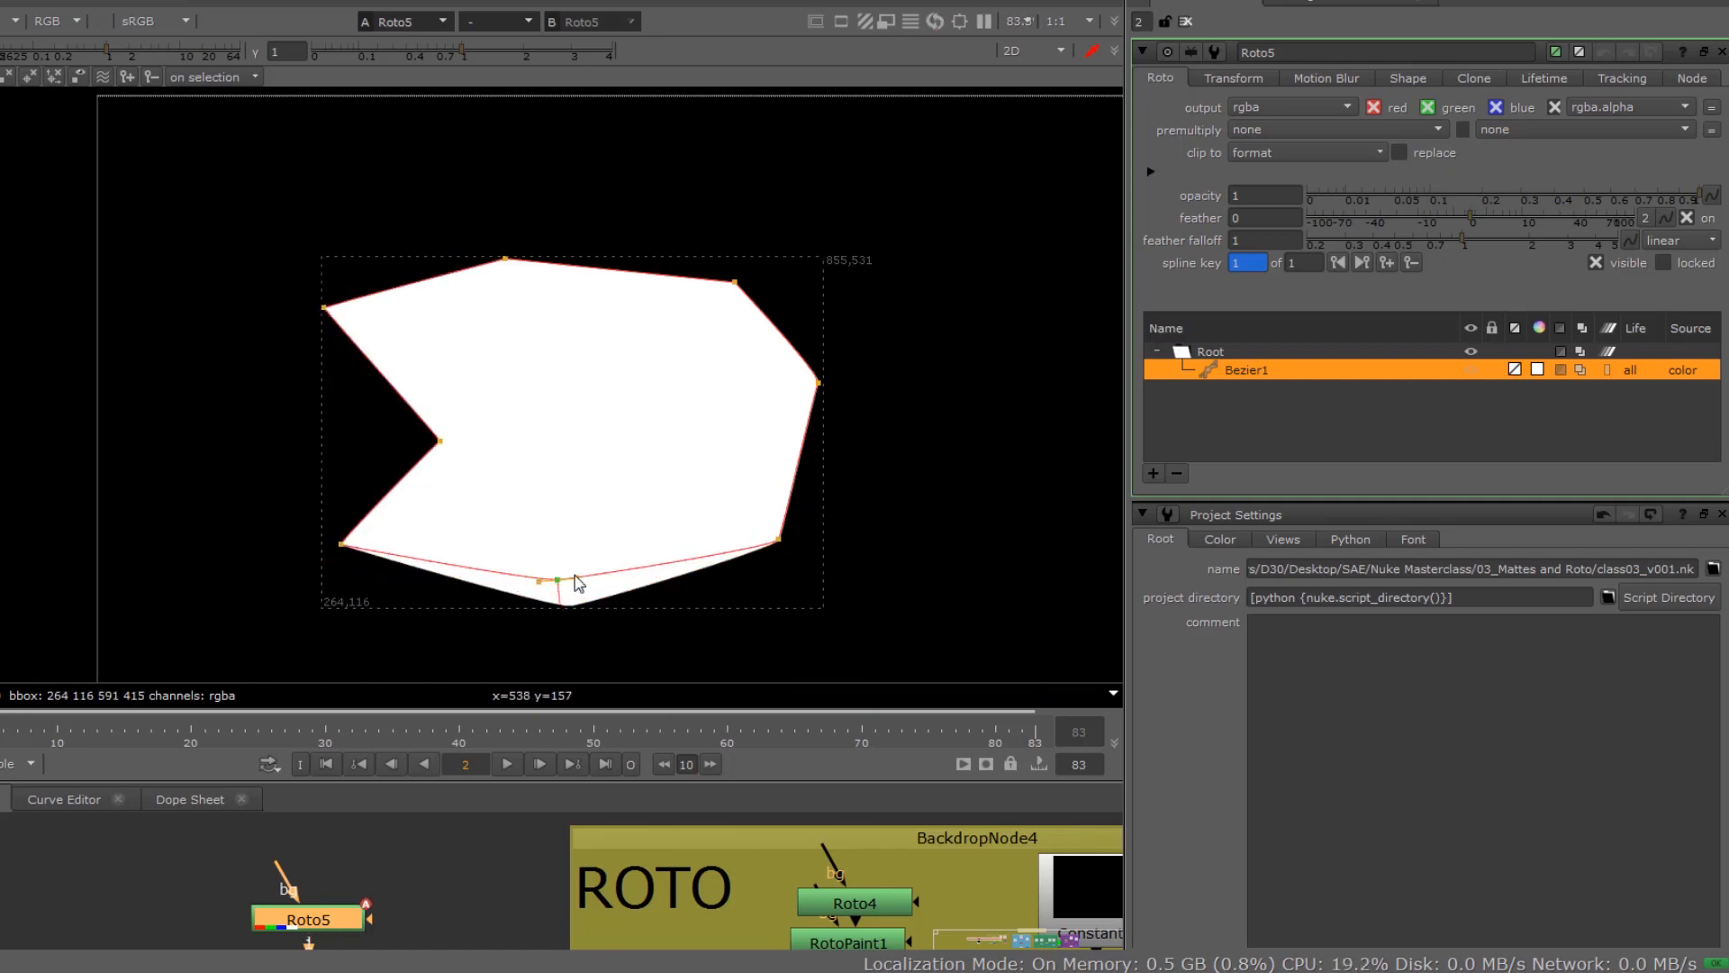
Step: Move the points along the shape's right side inward and pull its top middle point down to form a jagged outline
drag(717, 510, 819, 576)
drag(776, 545, 699, 487)
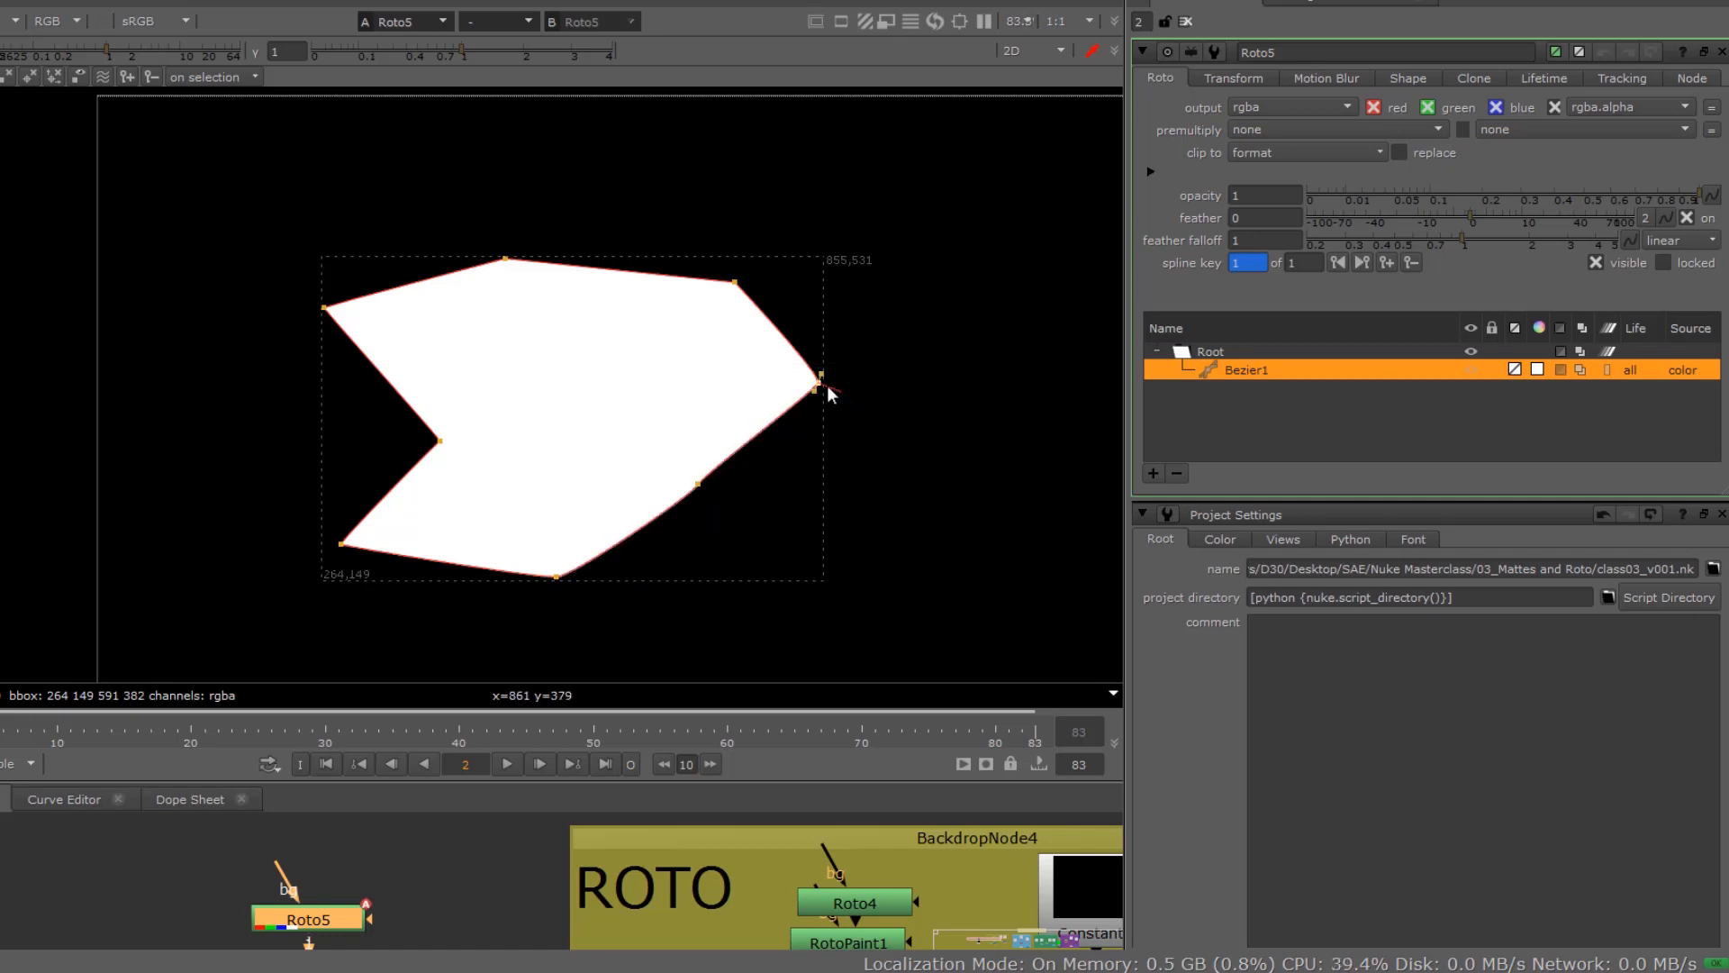
drag(820, 384, 604, 405)
drag(735, 282, 630, 291)
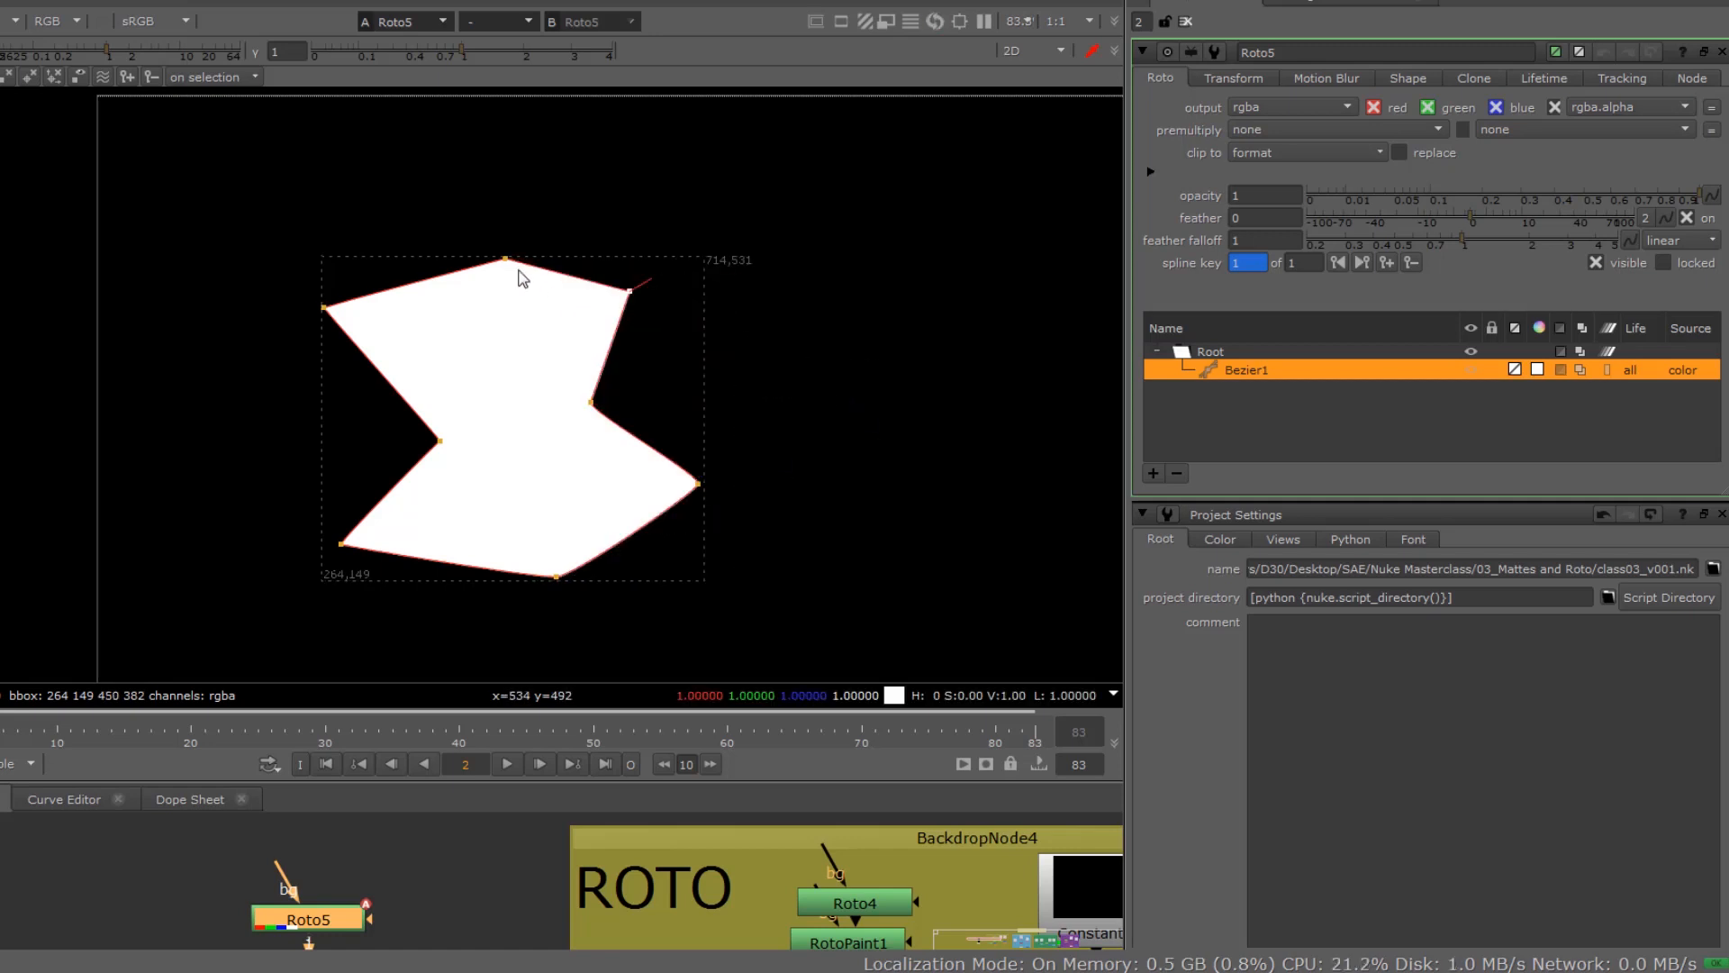
drag(485, 225, 552, 323)
drag(505, 261, 496, 346)
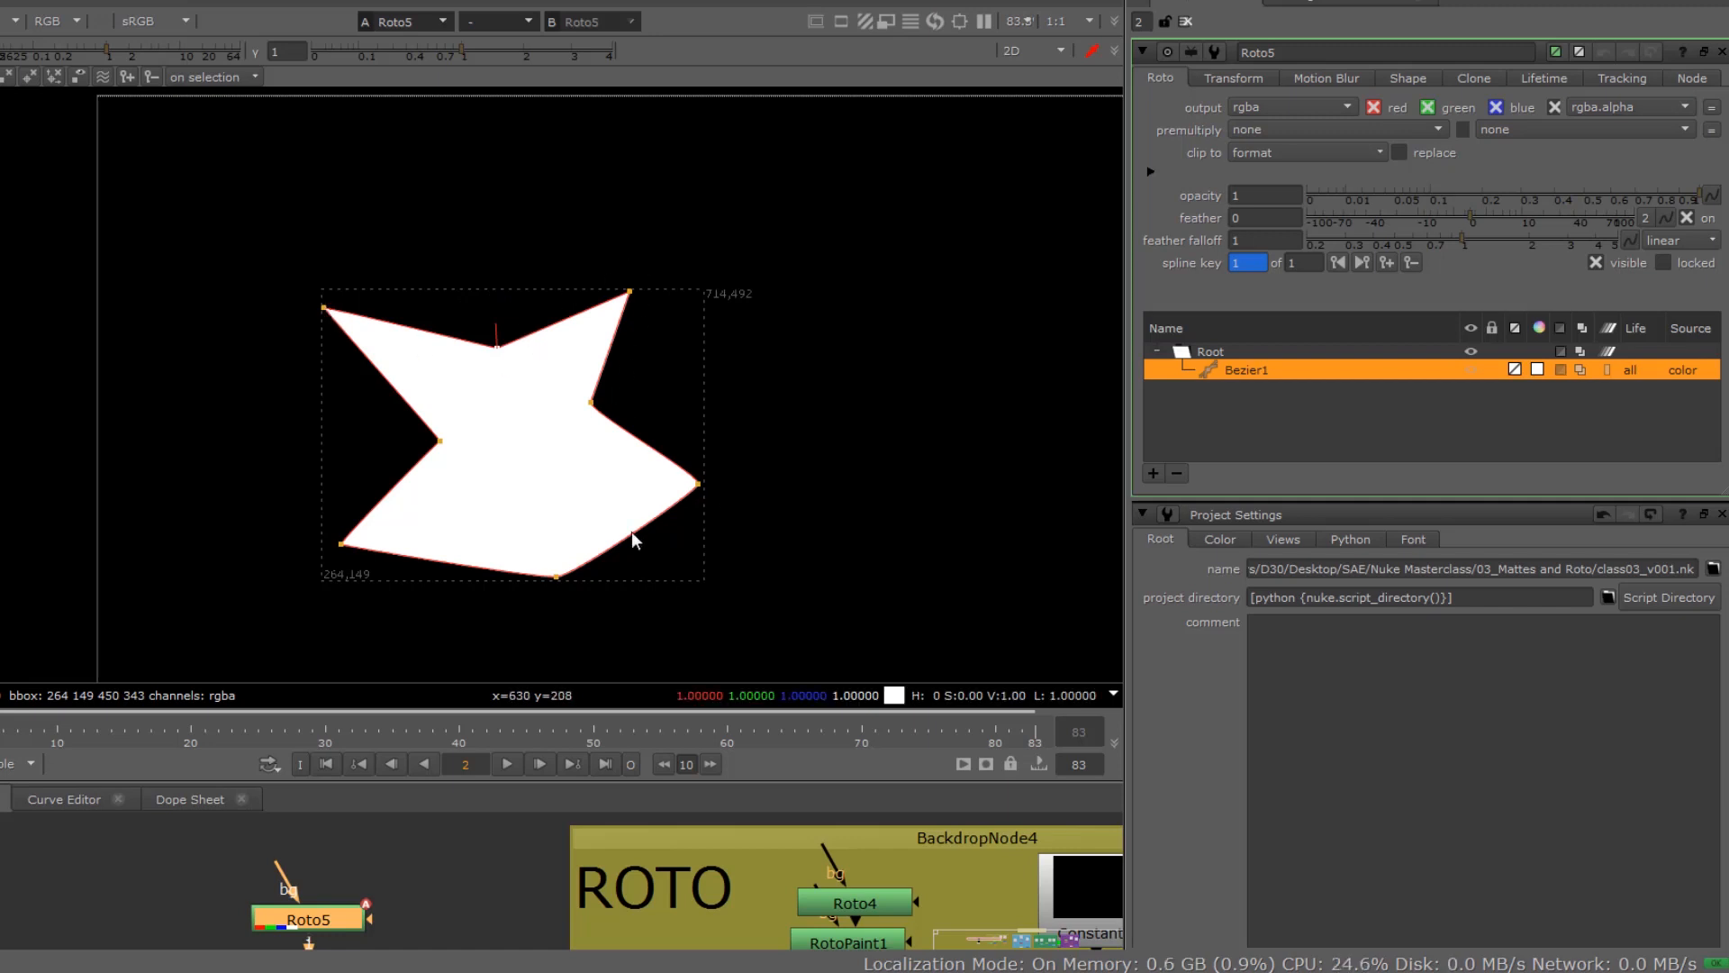
Step: Smooth the shape's upper-left corner point, repeating the operation until the corner becomes a large rounded lobe
drag(304, 280, 338, 334)
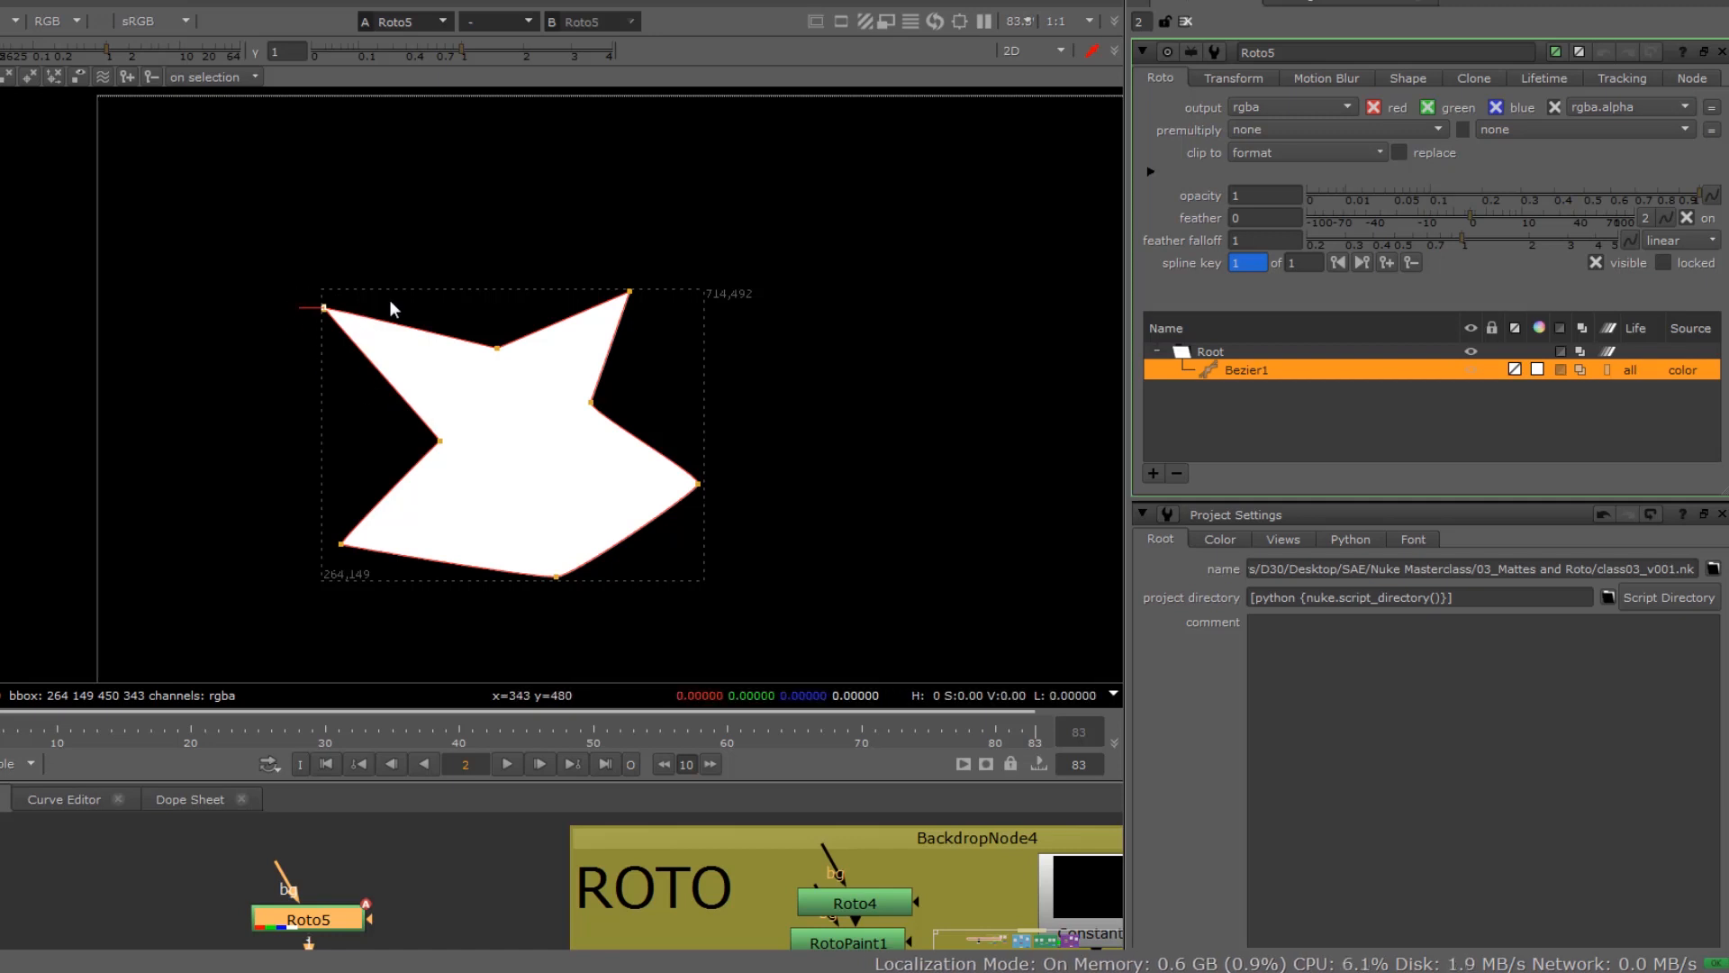
right_click(326, 317)
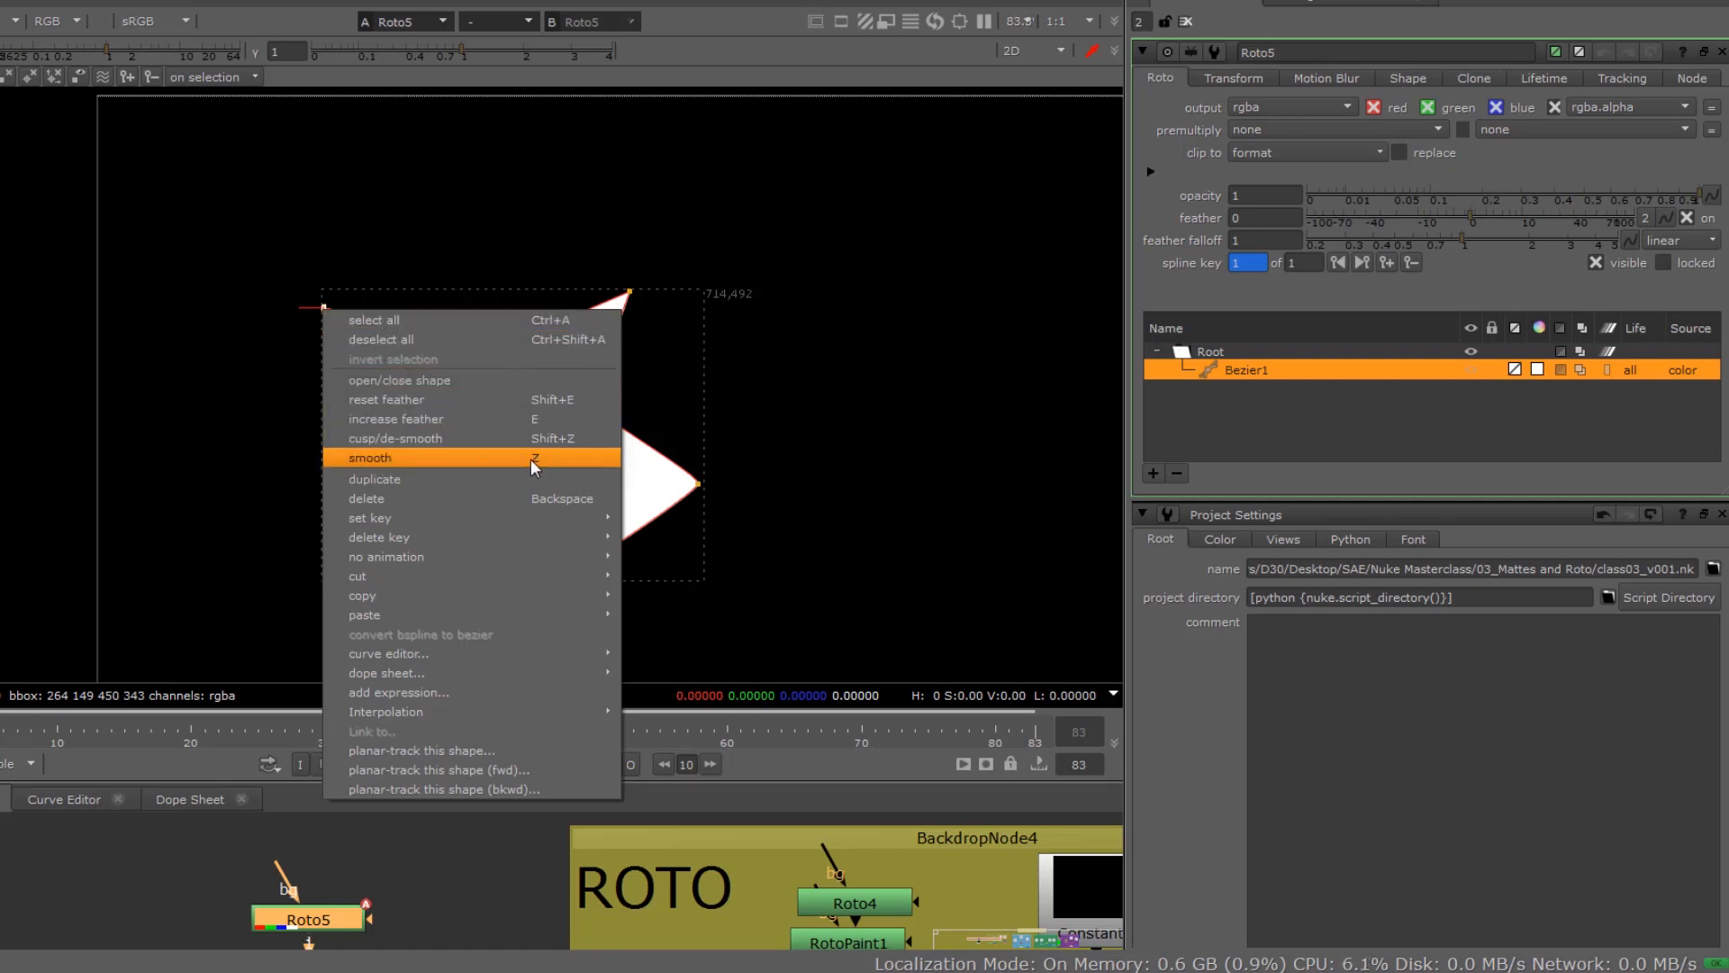
click(370, 460)
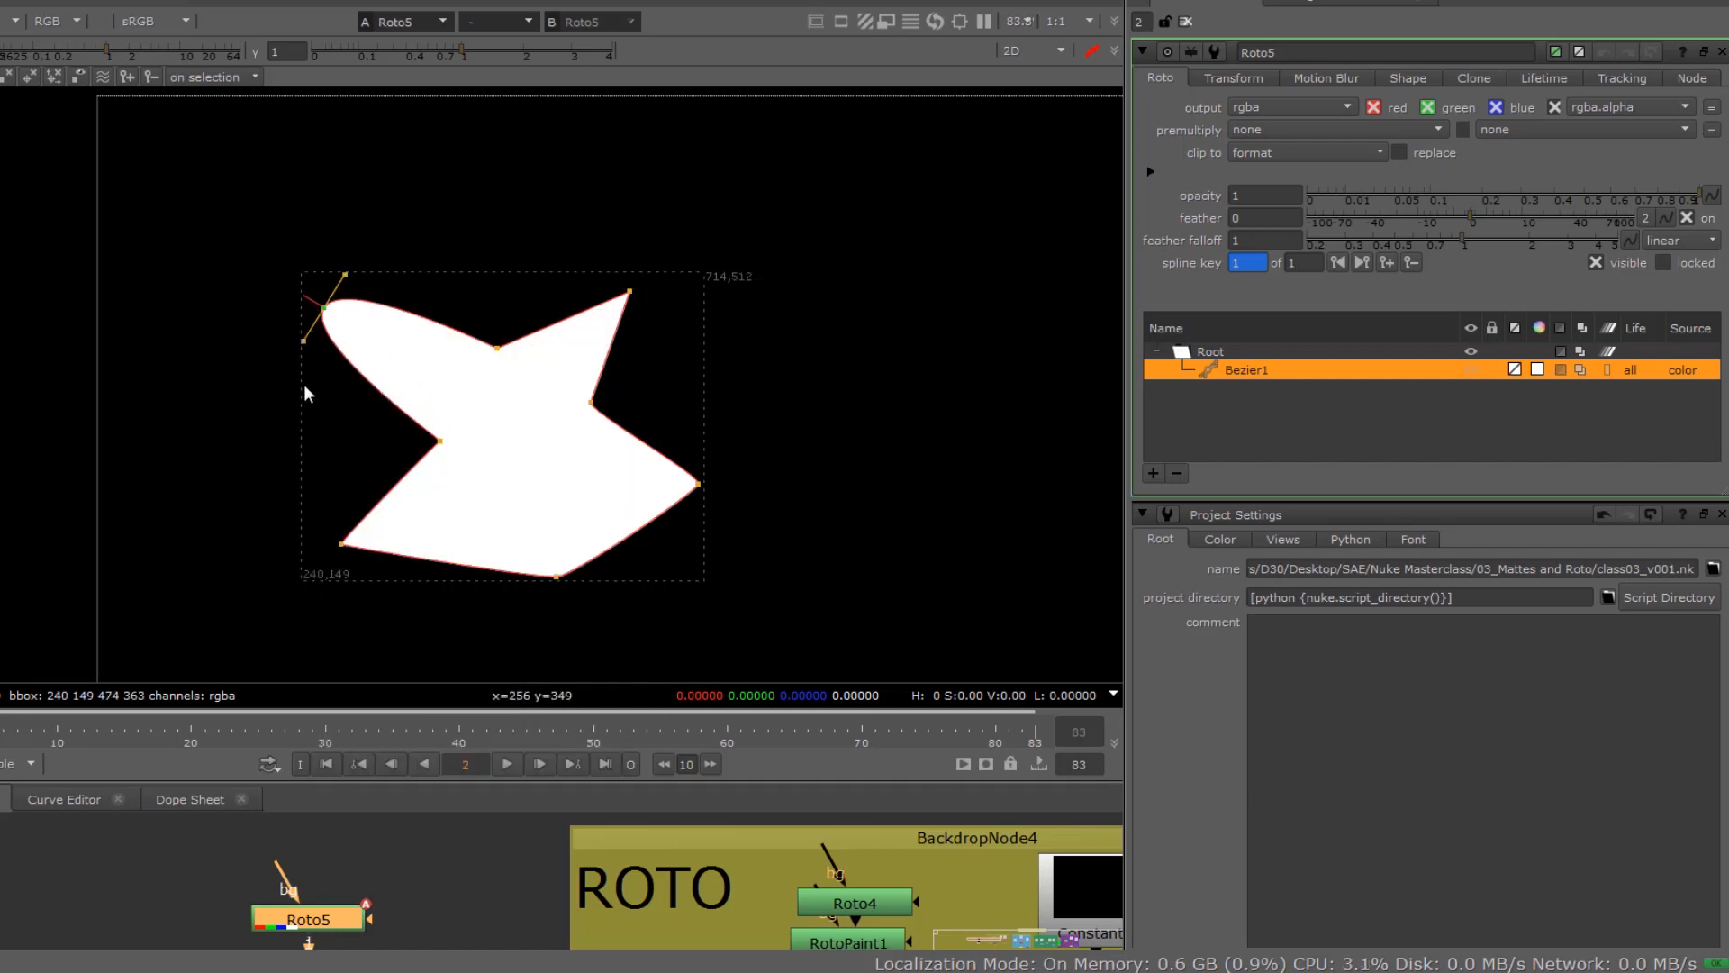
mouse_move(324, 308)
mouse_down()
mouse_move(309, 340)
mouse_move(326, 389)
mouse_move(268, 373)
mouse_move(288, 377)
mouse_move(301, 332)
mouse_move(204, 455)
mouse_move(311, 335)
mouse_up()
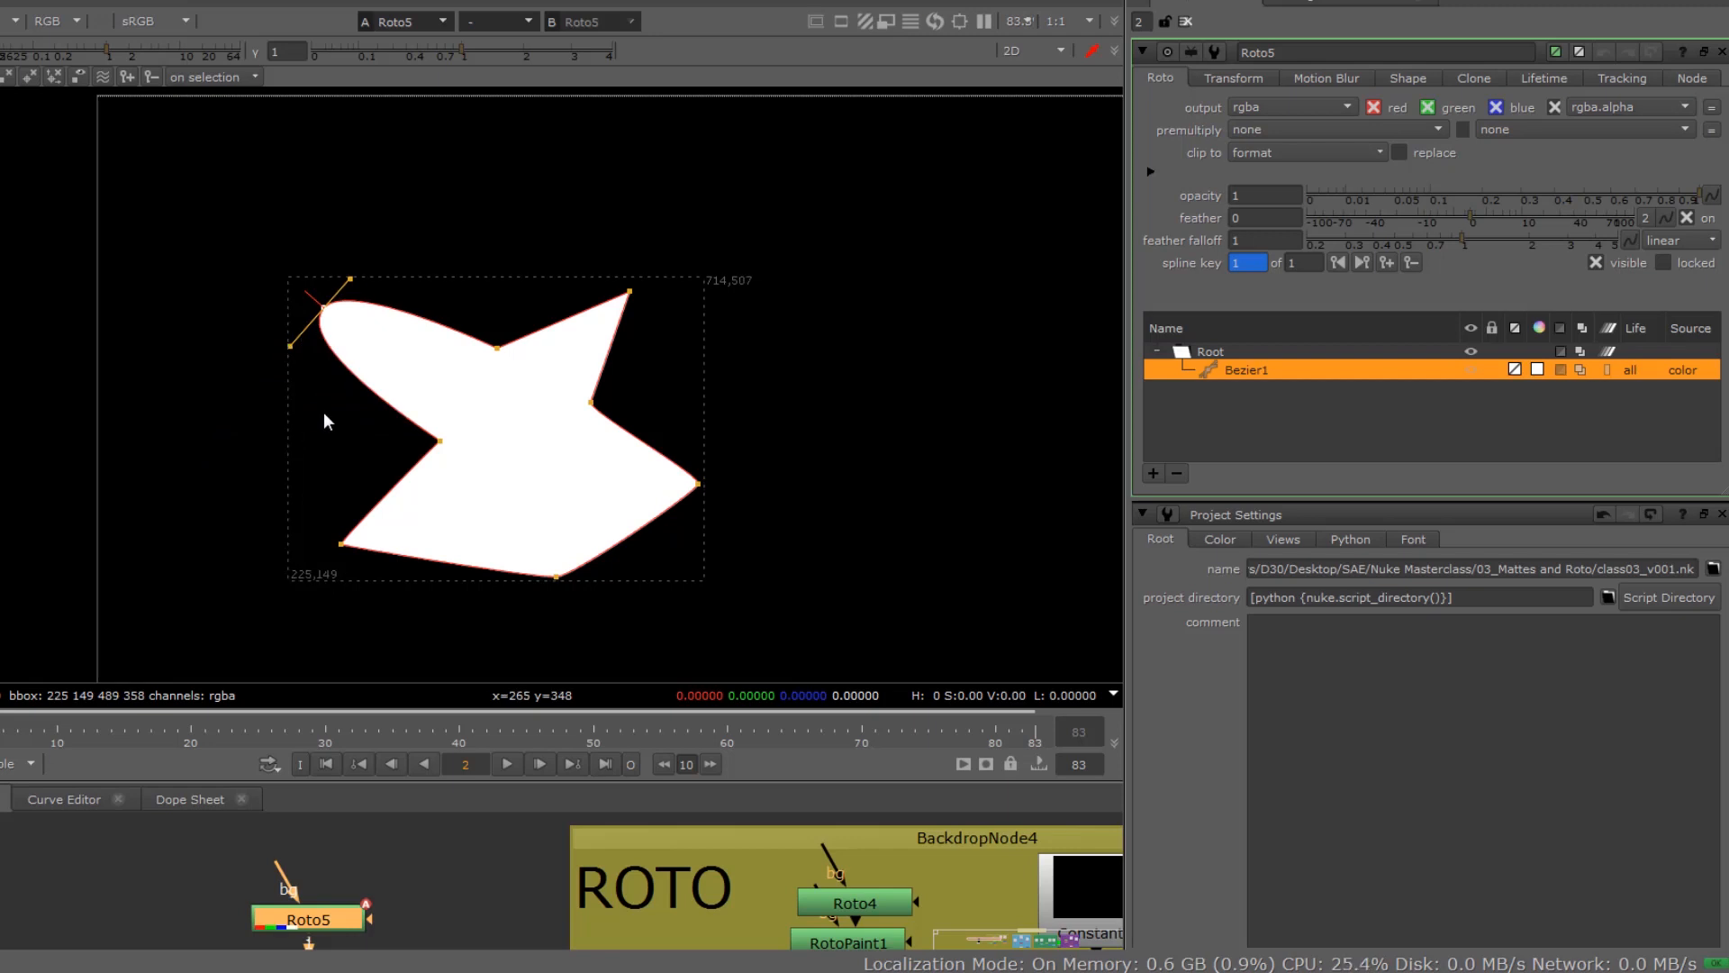
key(z)
key(z)
key(z)
key(z)
key(z)
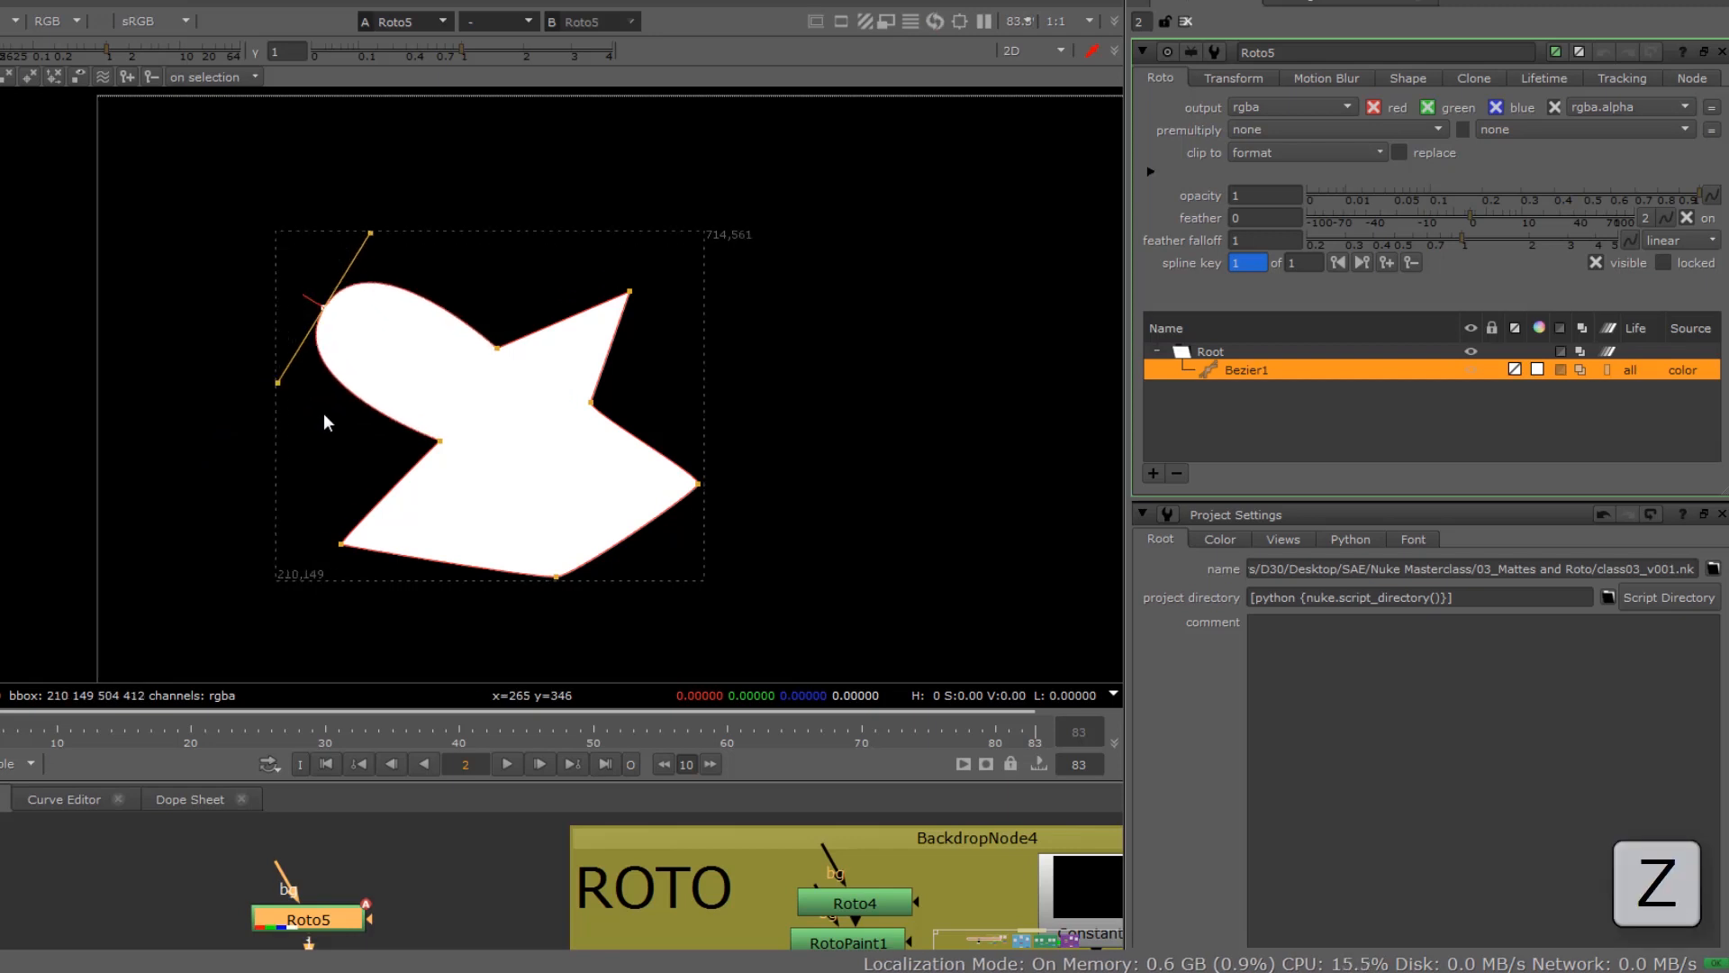
key(z)
key(z)
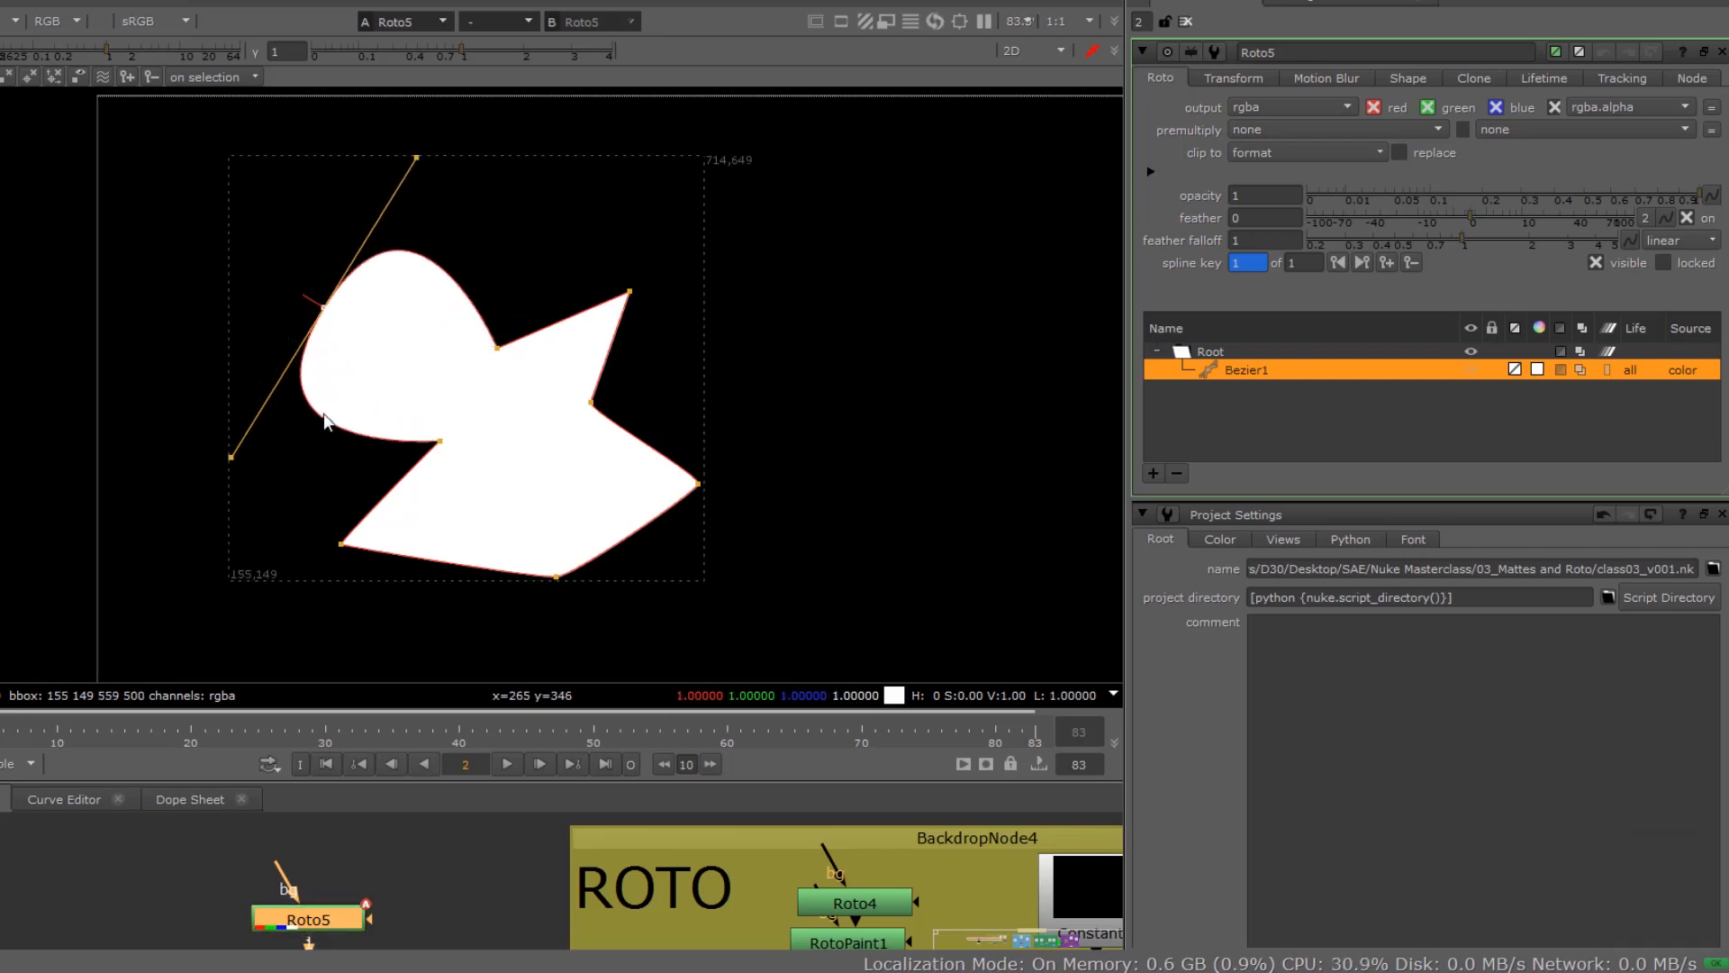
Step: Apply cusp/de-smooth repeatedly to the shape's upper-left point until the corner is sharp again
right_click(323, 308)
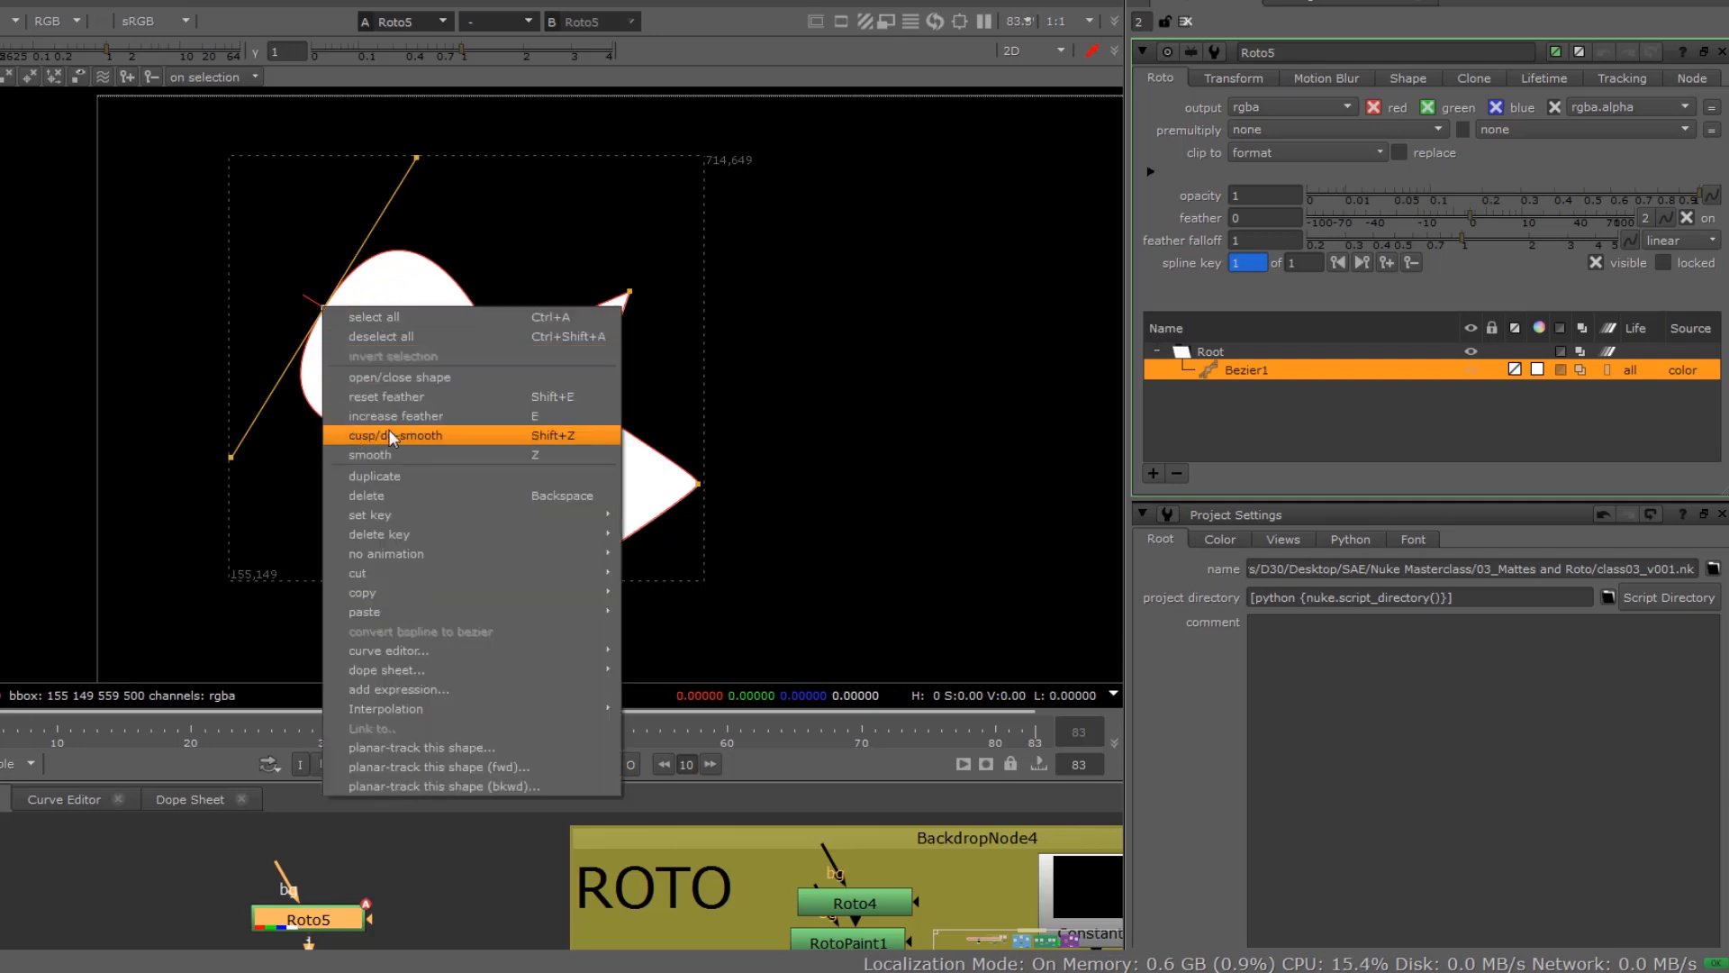
click(570, 435)
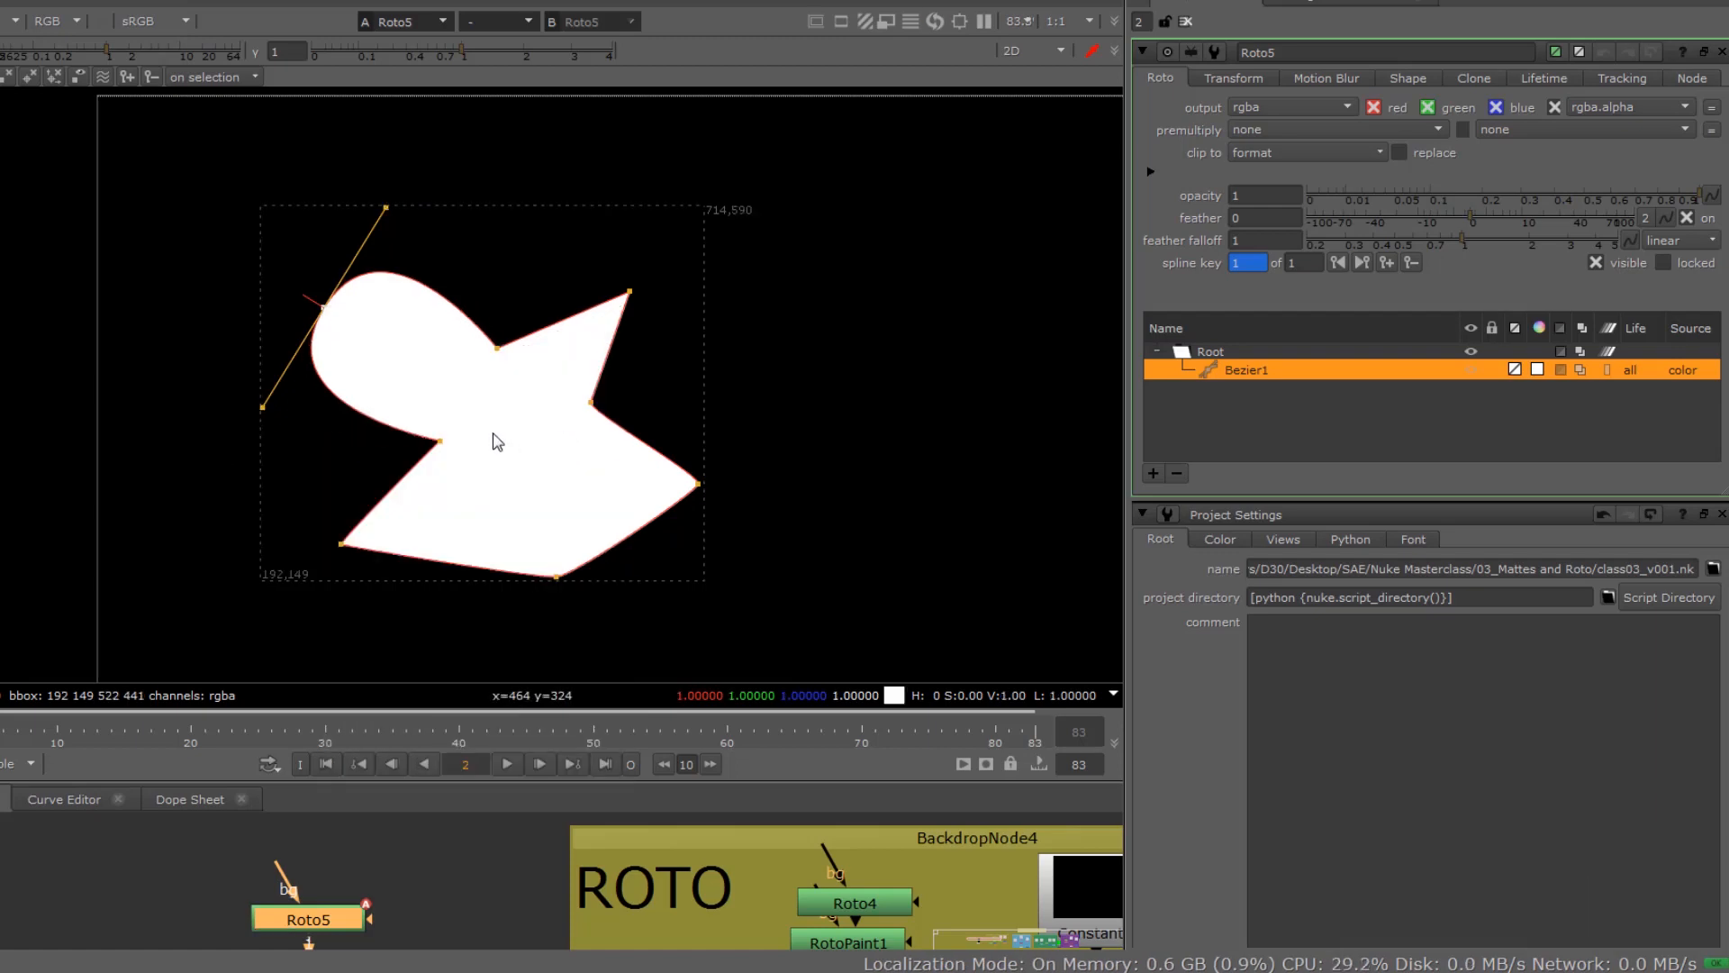
key(shift+z)
key(shift+z)
key(shift+z)
key(shift+z)
key(shift+z)
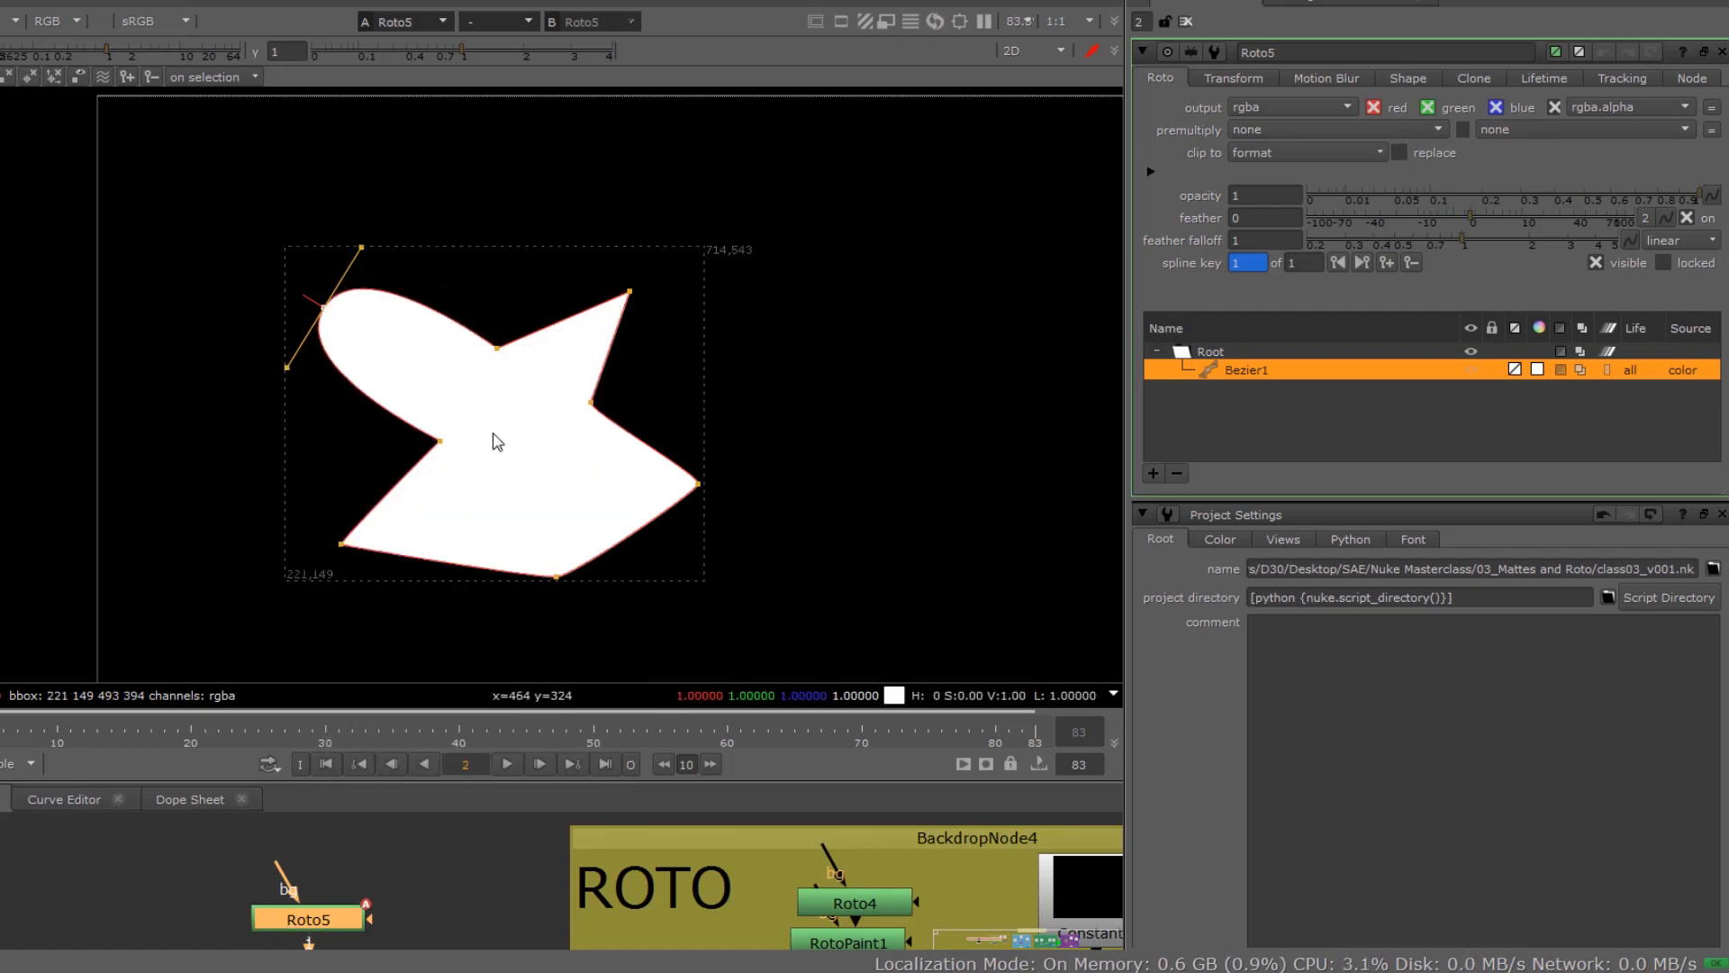
key(shift+z)
key(shift+z)
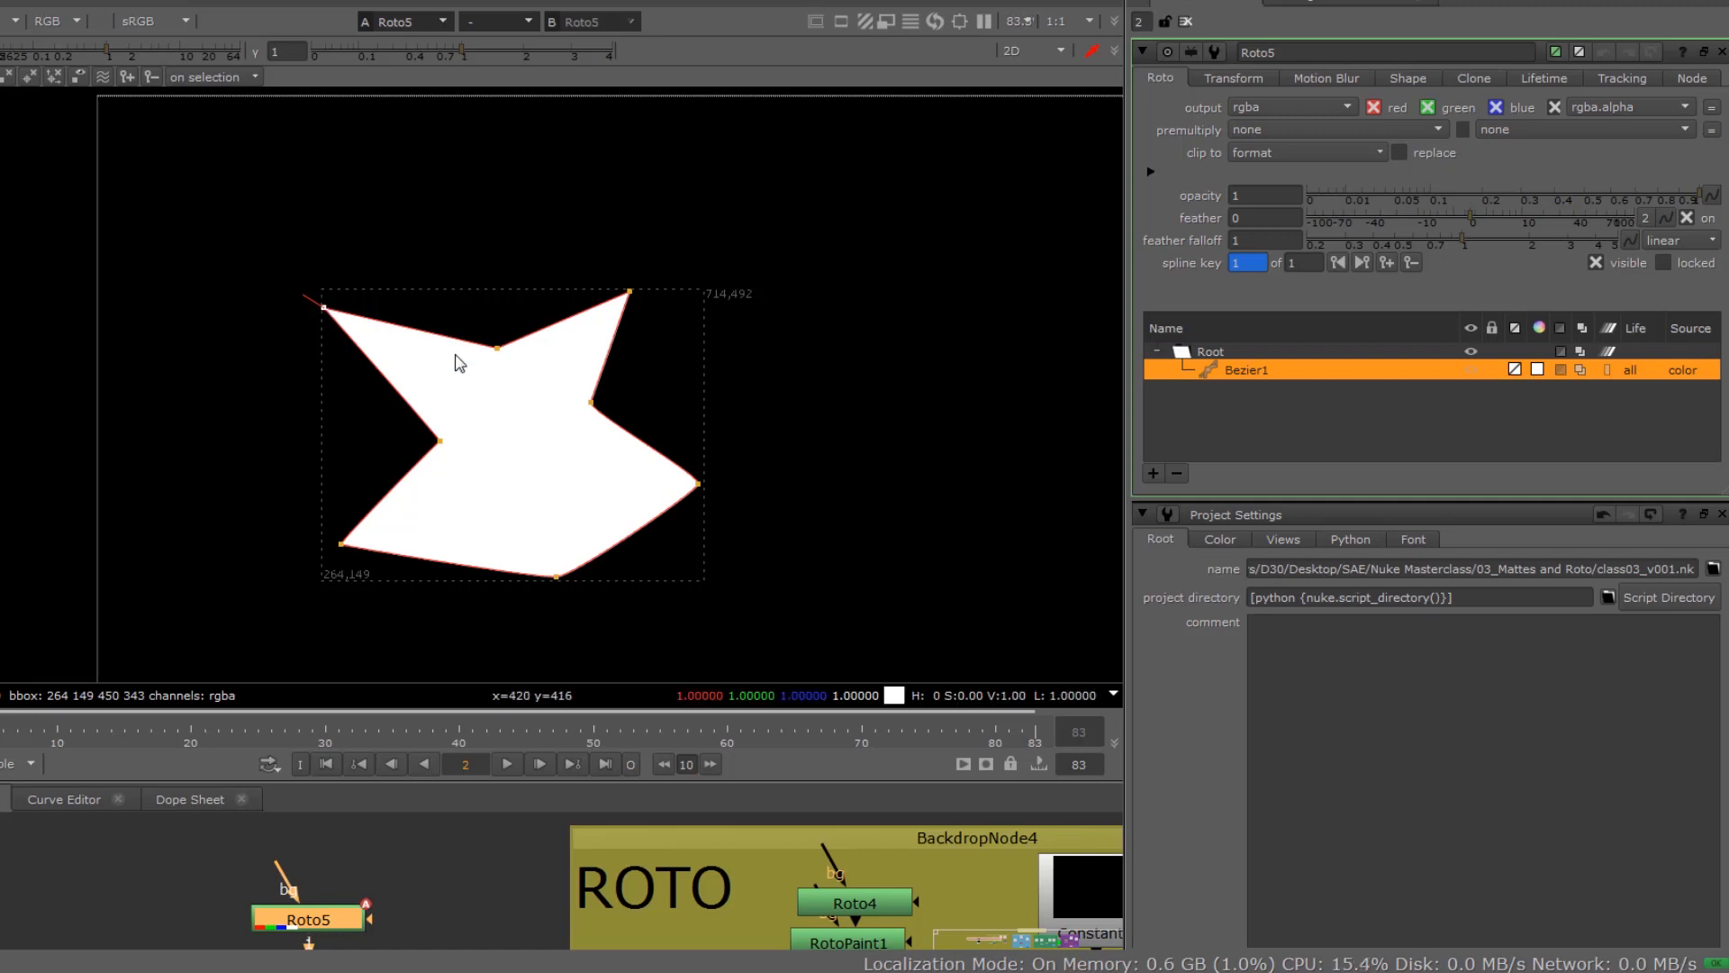
Step: Select all points of the Bezier shape and smooth them together
drag(256, 221, 772, 644)
key(z)
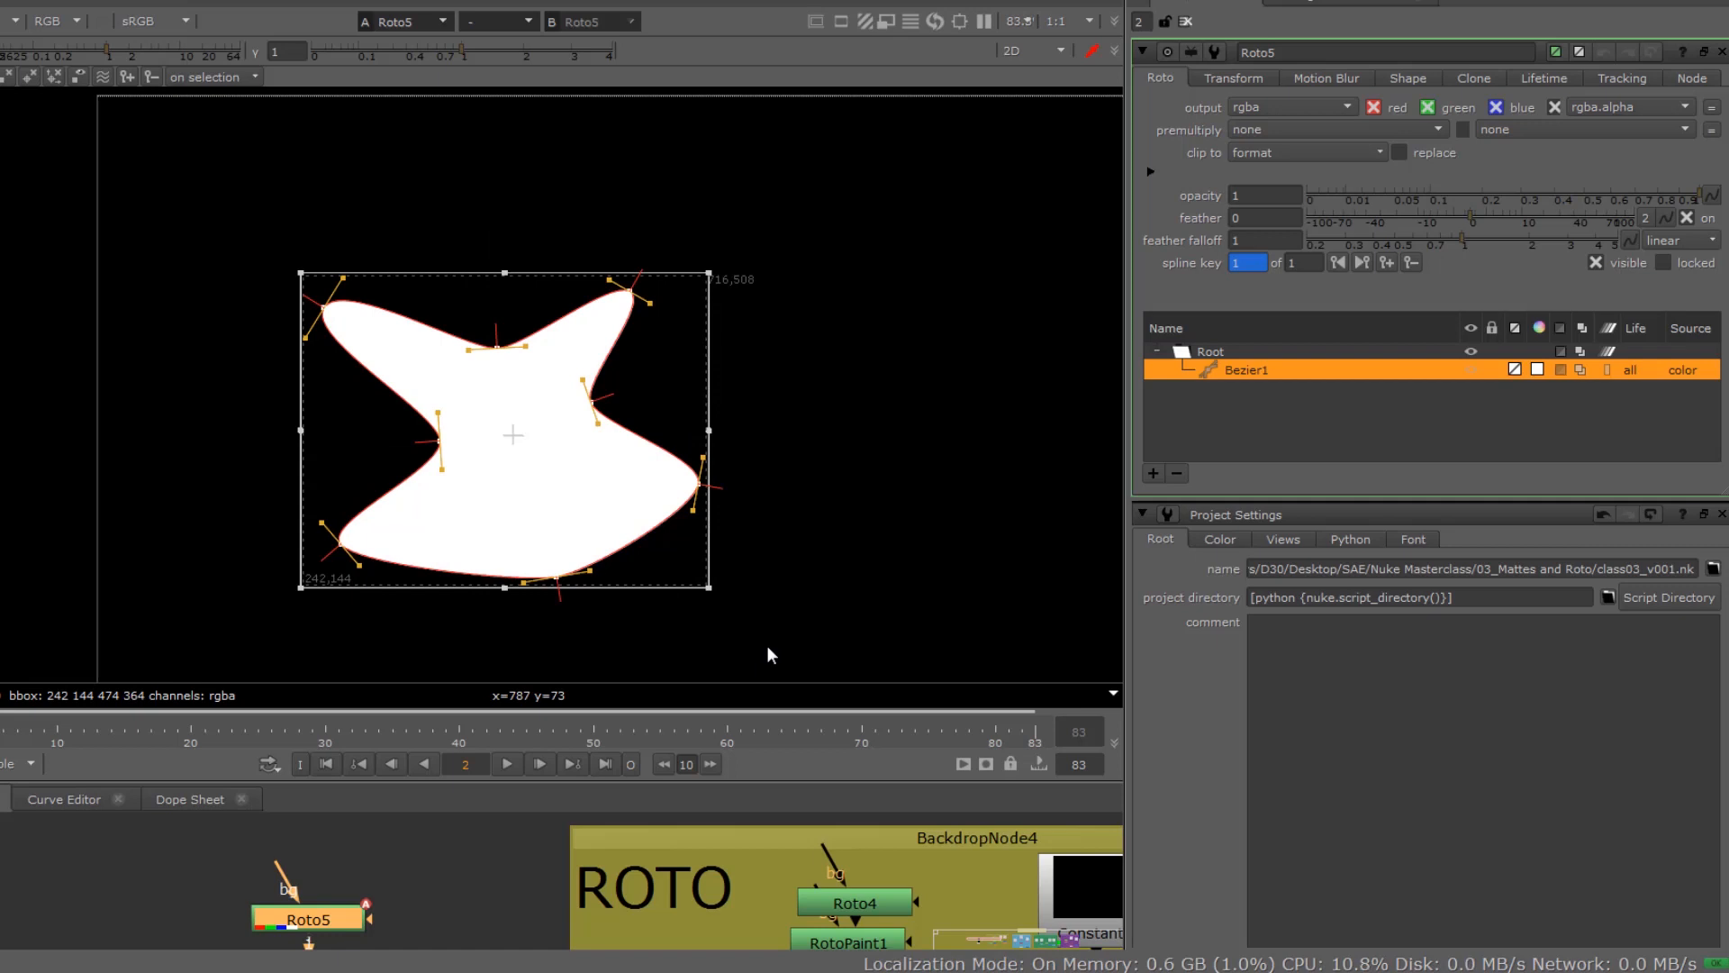
Step: Smooth all selected points of the Bezier shape repeatedly to round it into exaggerated curves
key(z)
key(z)
key(z)
key(z)
key(z)
key(z)
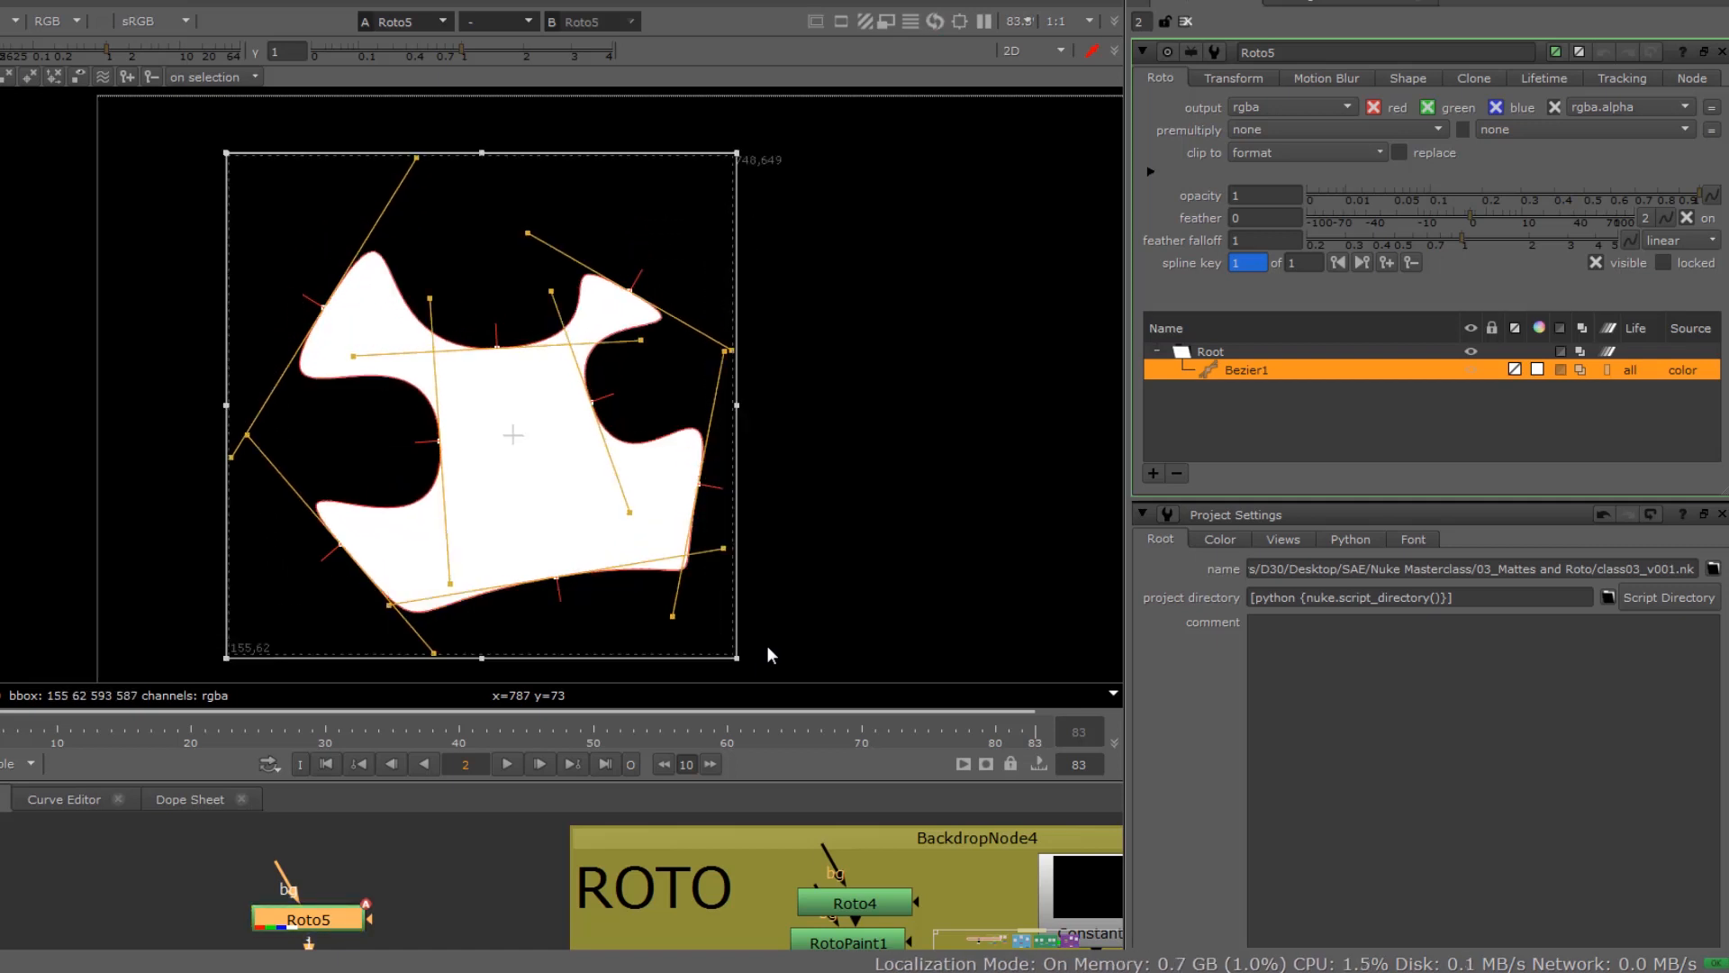
Step: Apply cusp/de-smooth repeatedly to all points of the Bezier shape until every corner is sharp
key(shift+z)
key(shift+z)
key(shift+z)
key(shift+z)
key(shift+z)
key(shift+z)
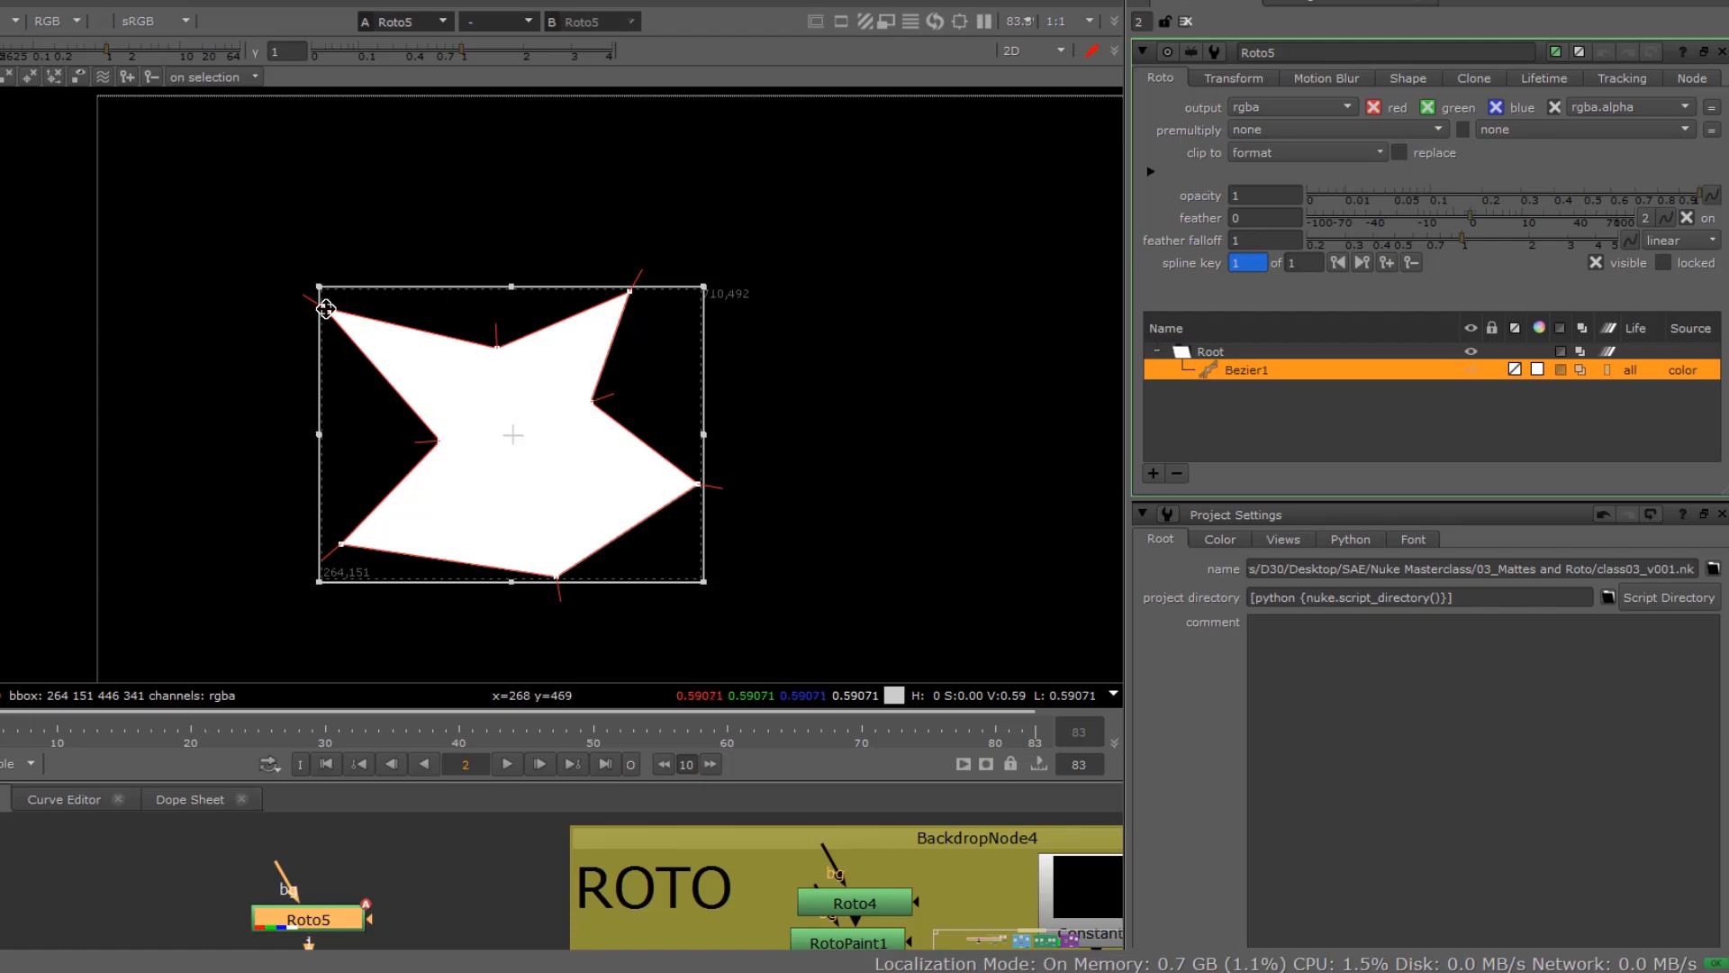
Step: Select only the shape's upper-left point and increase its feather
right_click(326, 308)
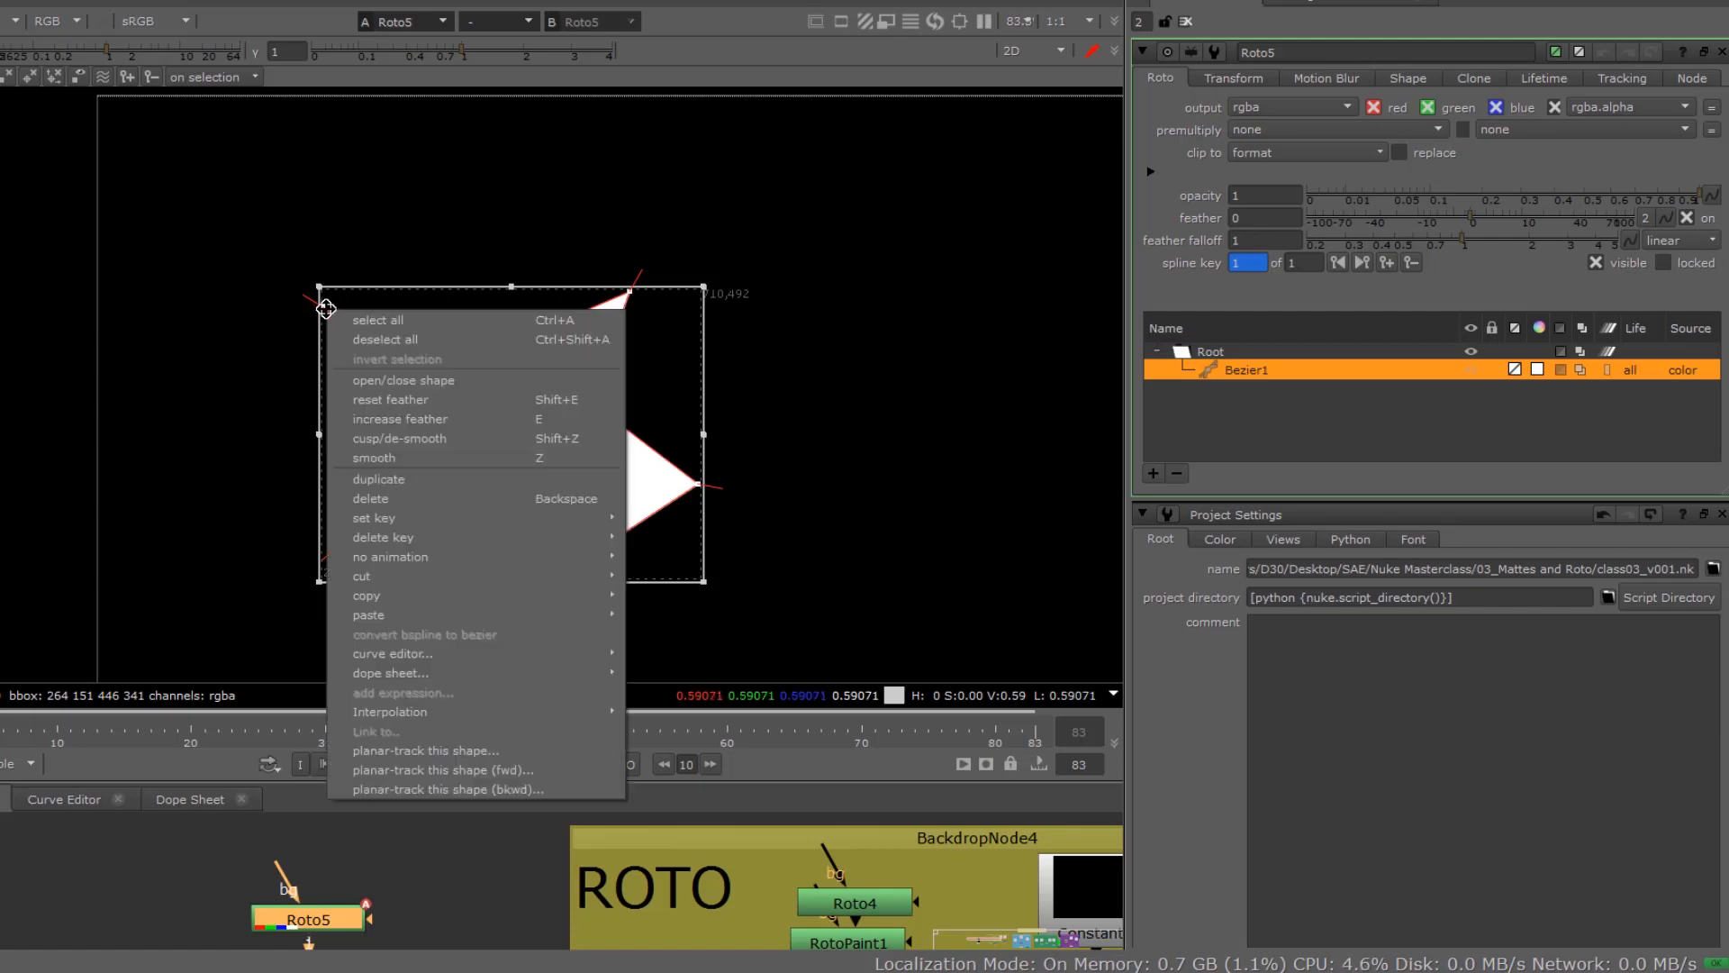
click(287, 332)
drag(285, 274, 365, 365)
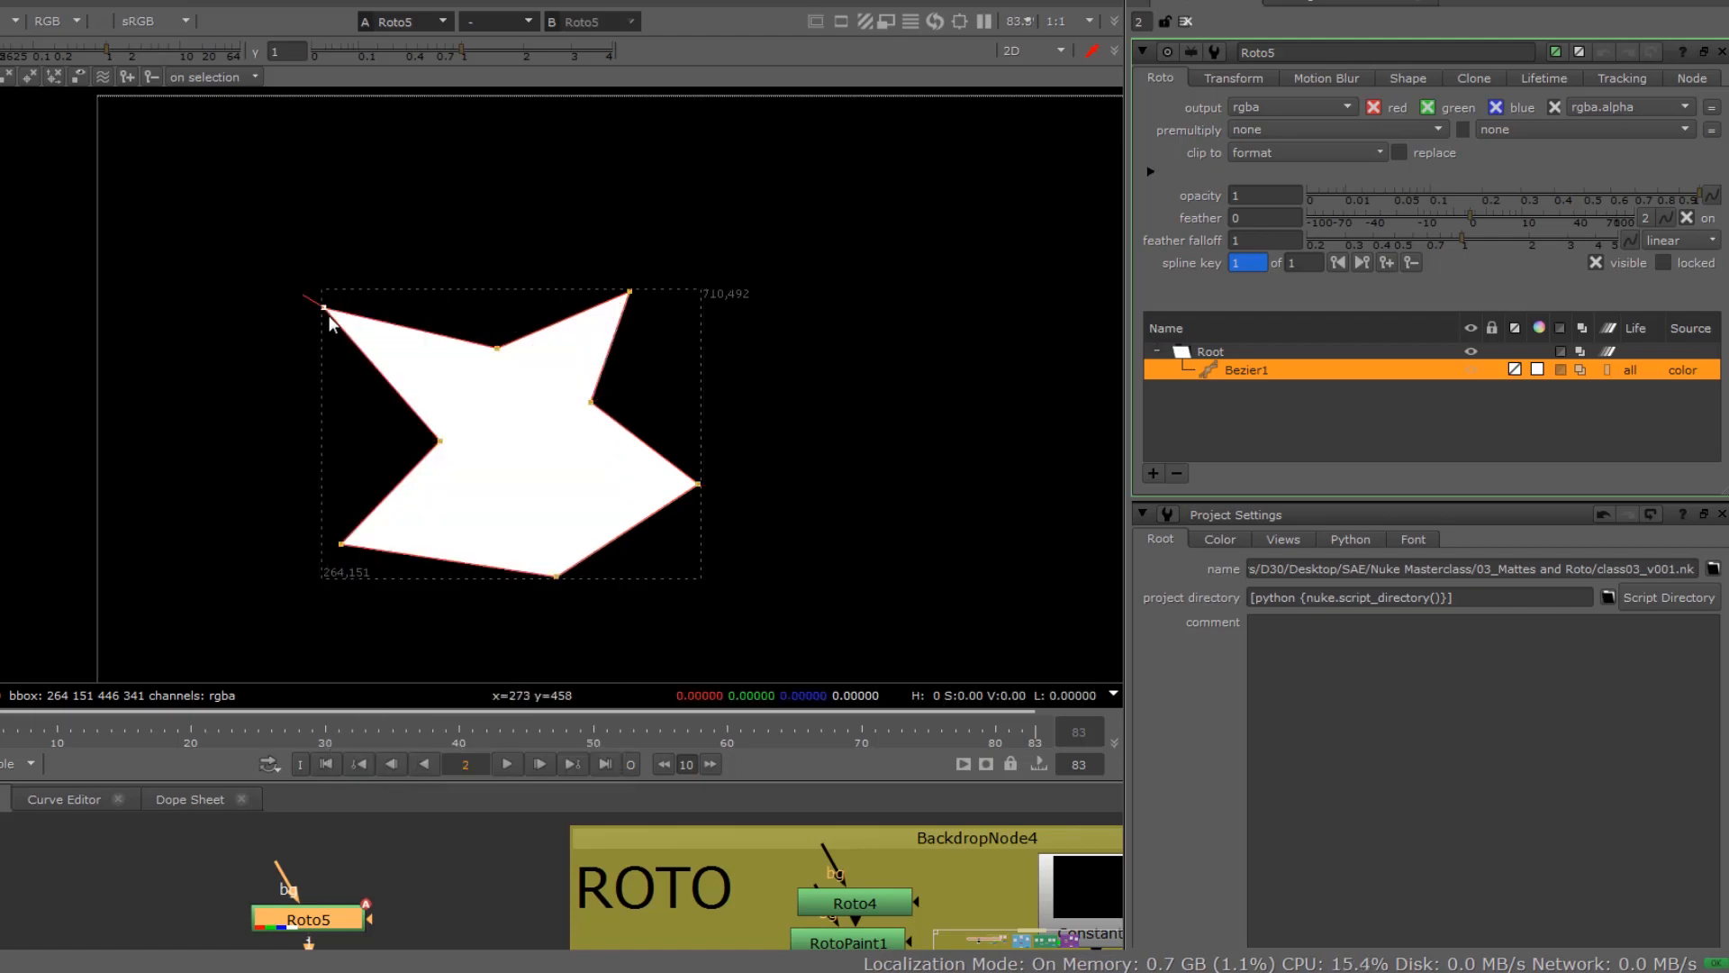
right_click(325, 308)
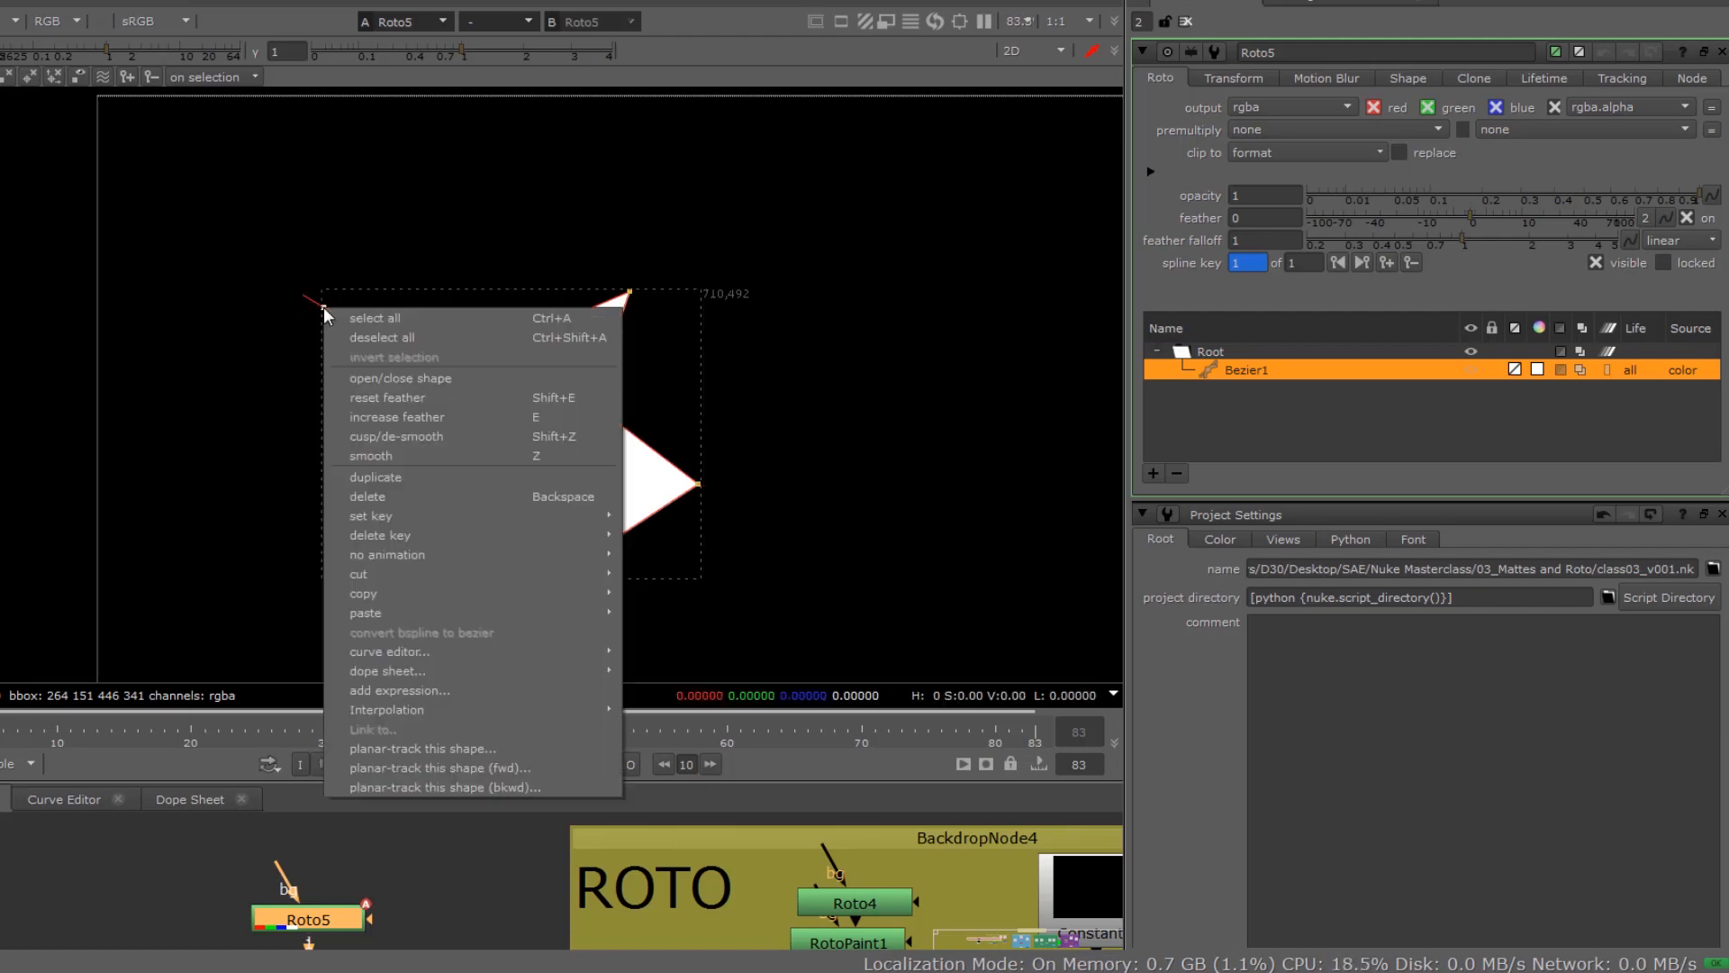
key(e)
click(377, 417)
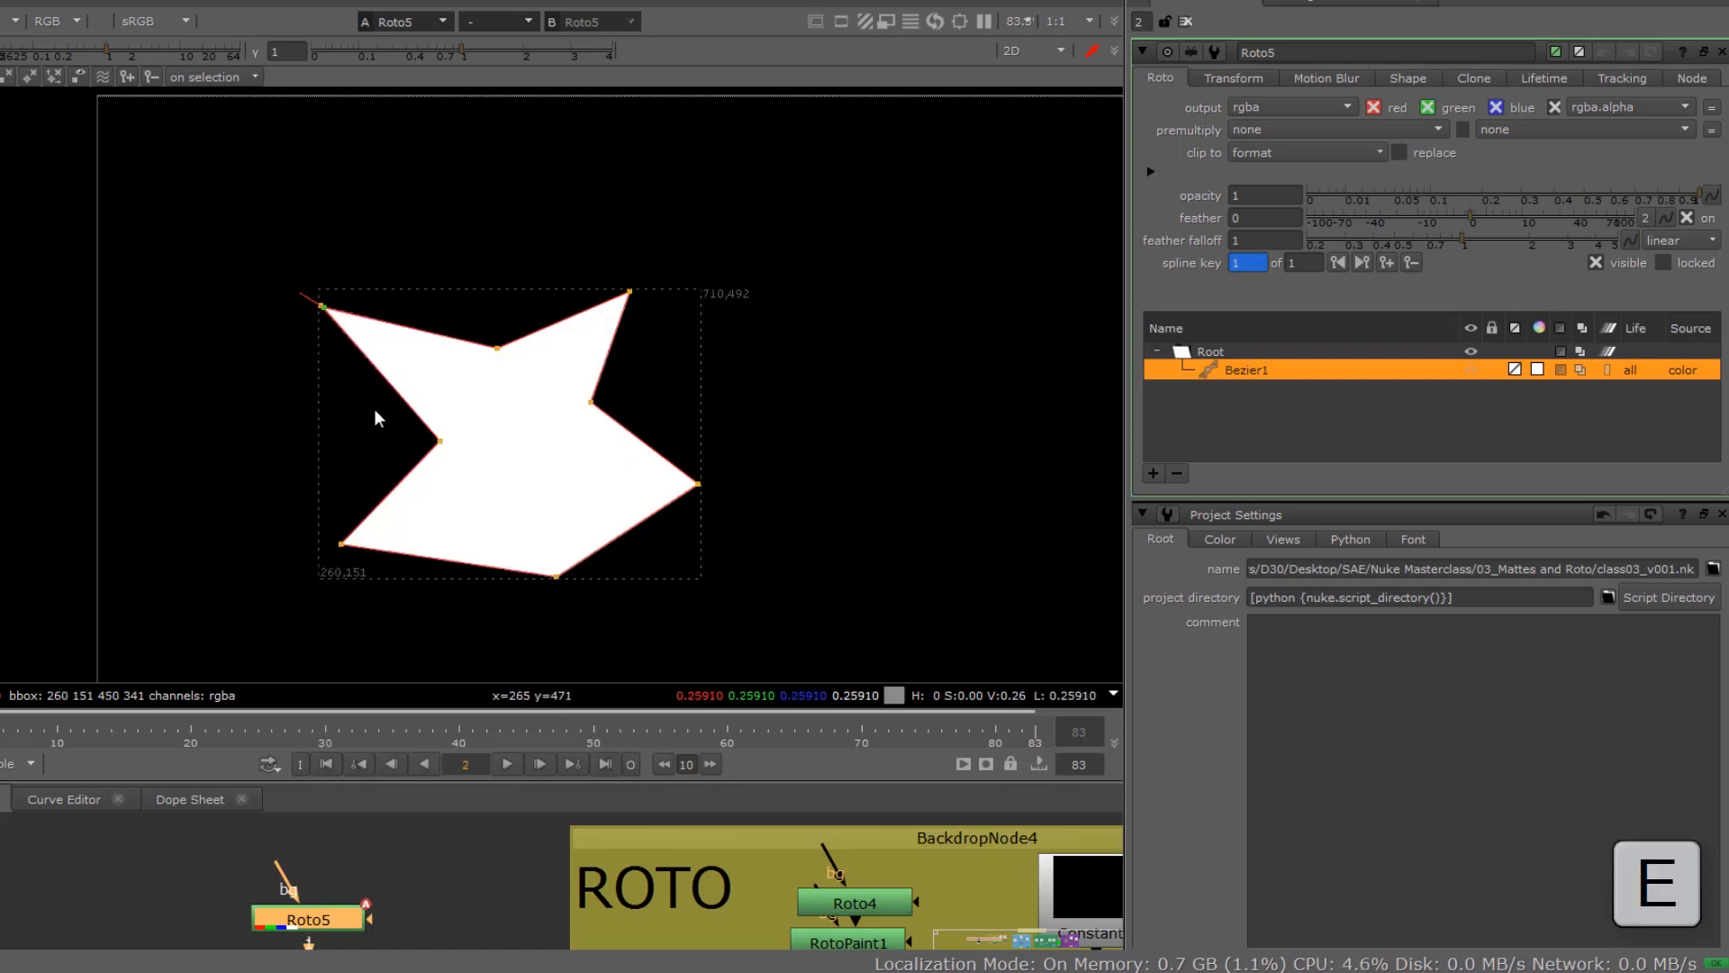
Step: Pull the upper-left point's feather handle well outward, up and away from the shape, to create a long soft edge
scroll(252, 297, up, 3)
scroll(253, 297, up, 3)
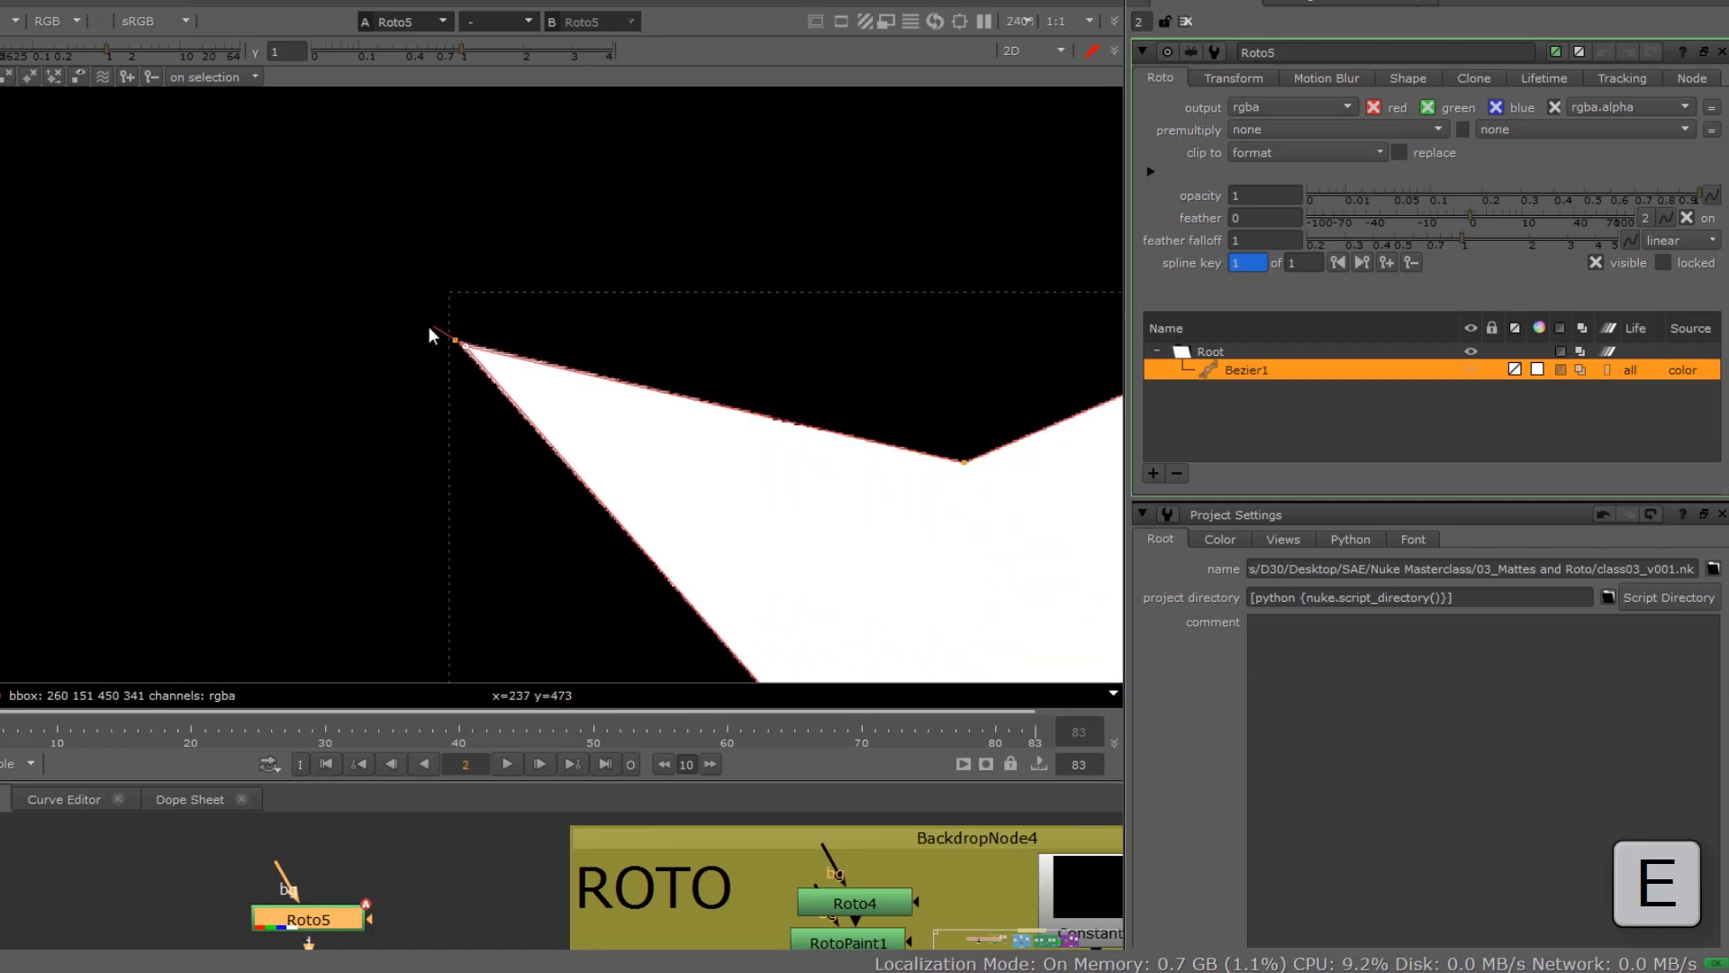
drag(377, 304, 193, 174)
scroll(315, 385, down, 5)
scroll(315, 385, down, 3)
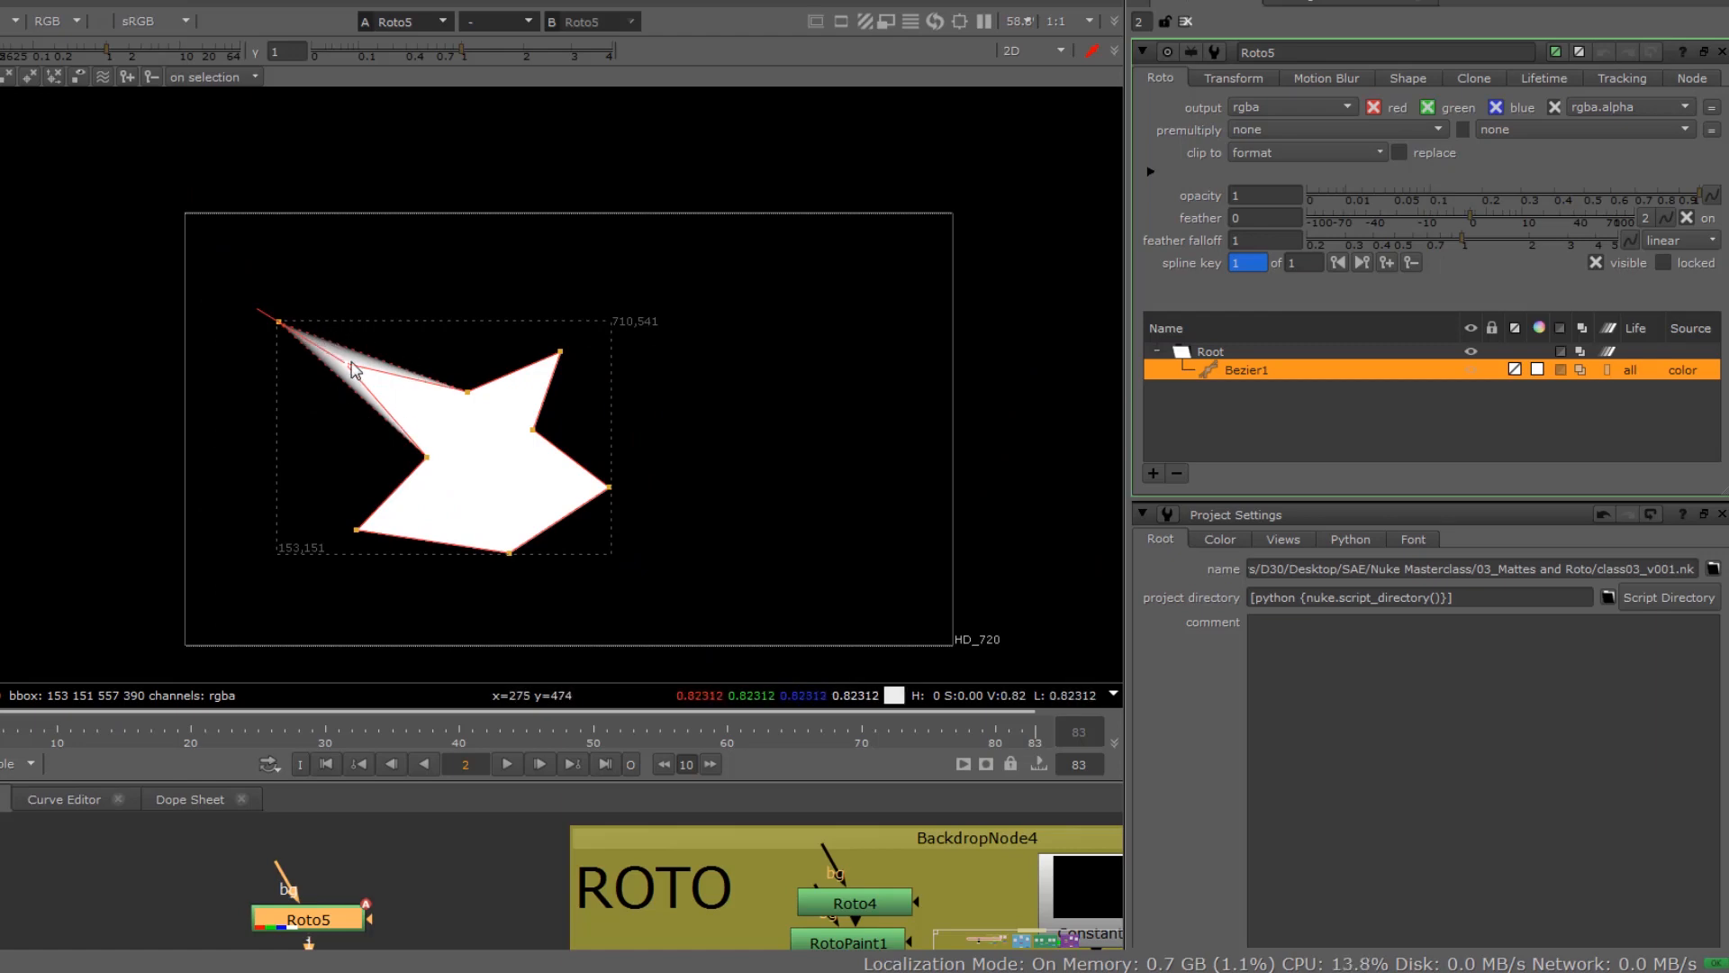
Step: Reset the feather on the shape's upper-left point
scroll(348, 369, up, 4)
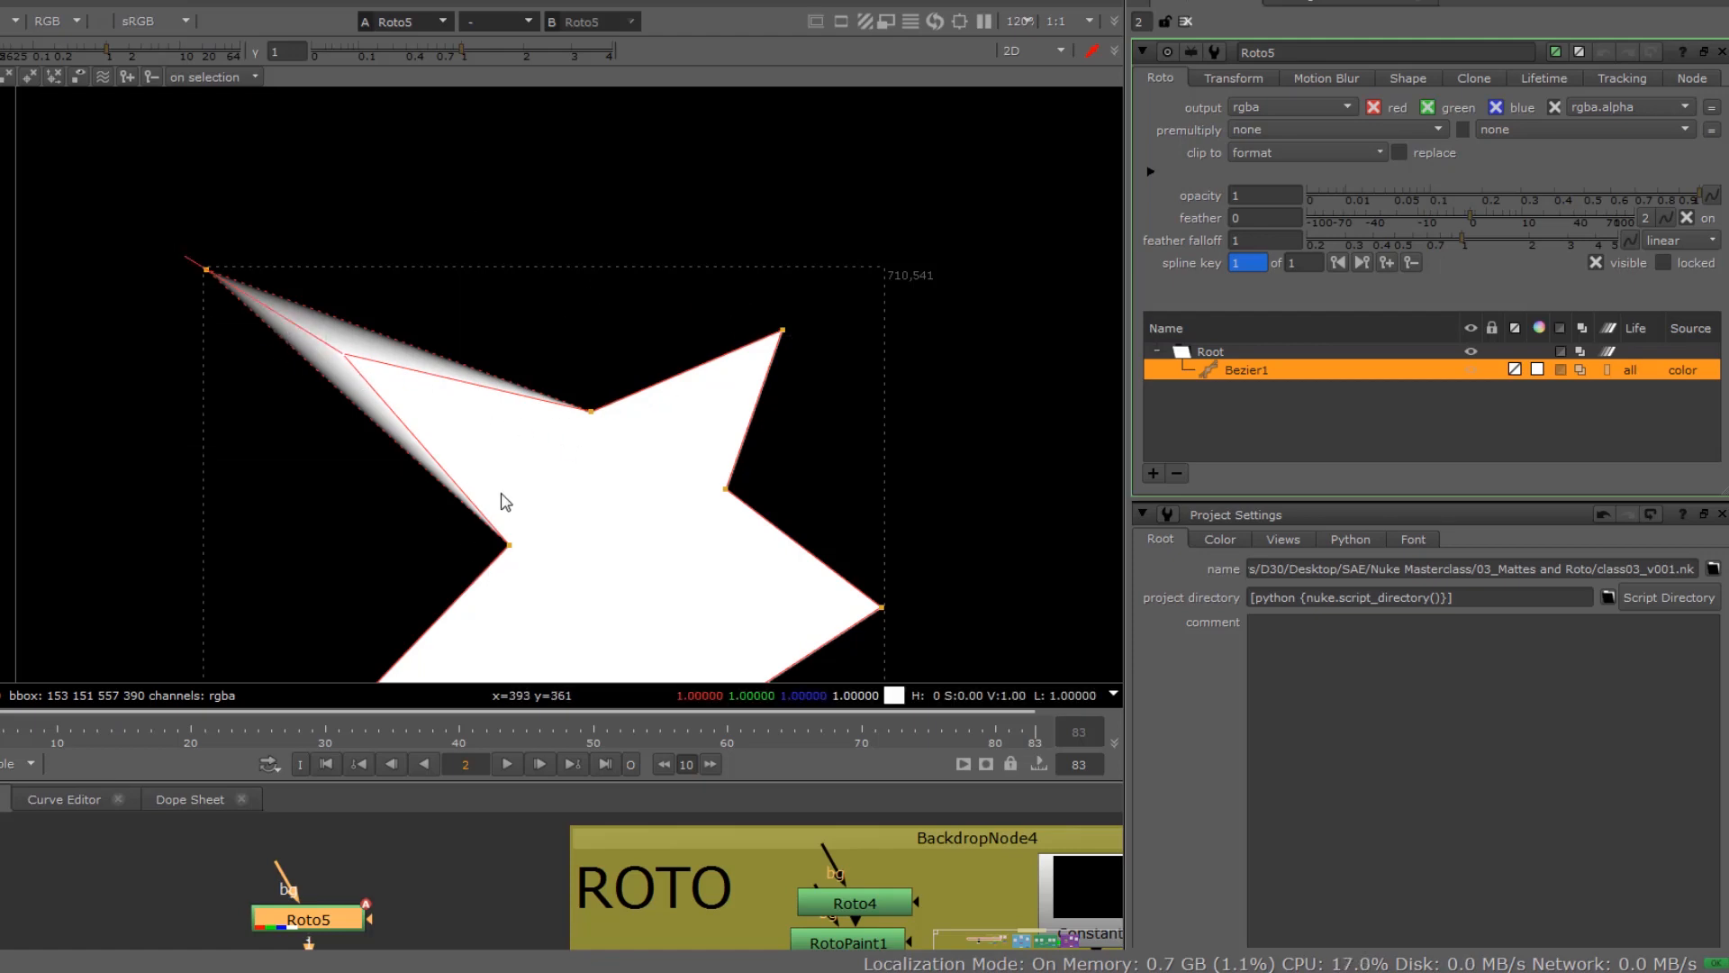
right_click(351, 360)
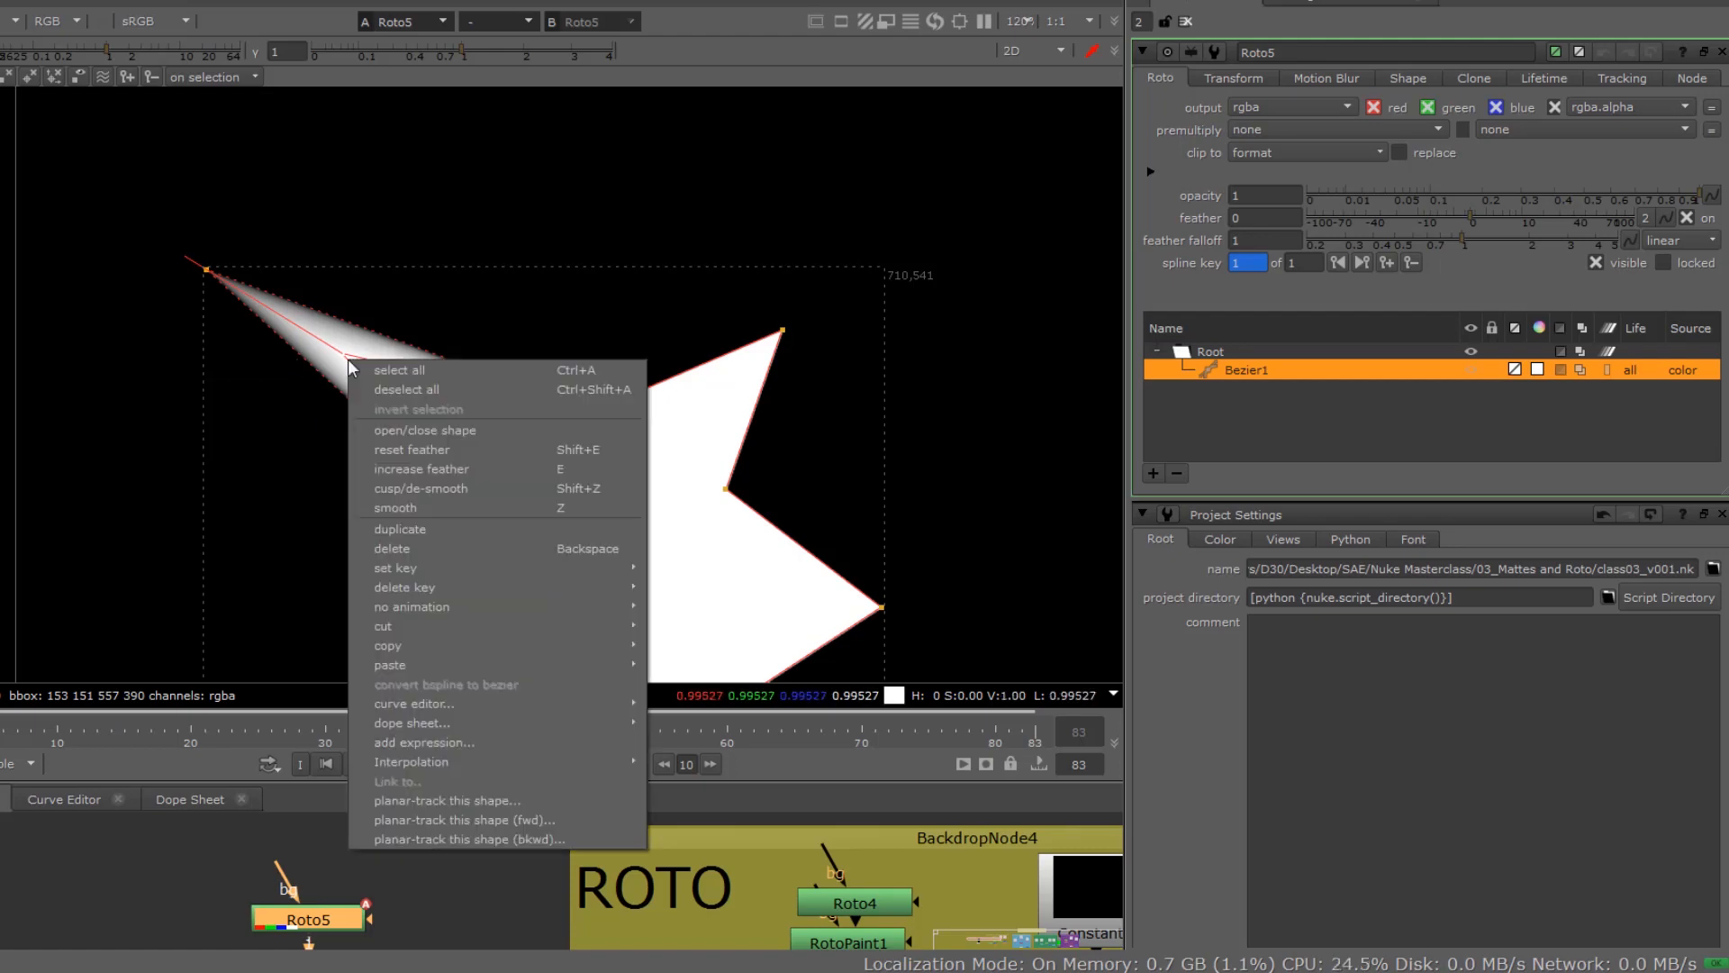
click(378, 450)
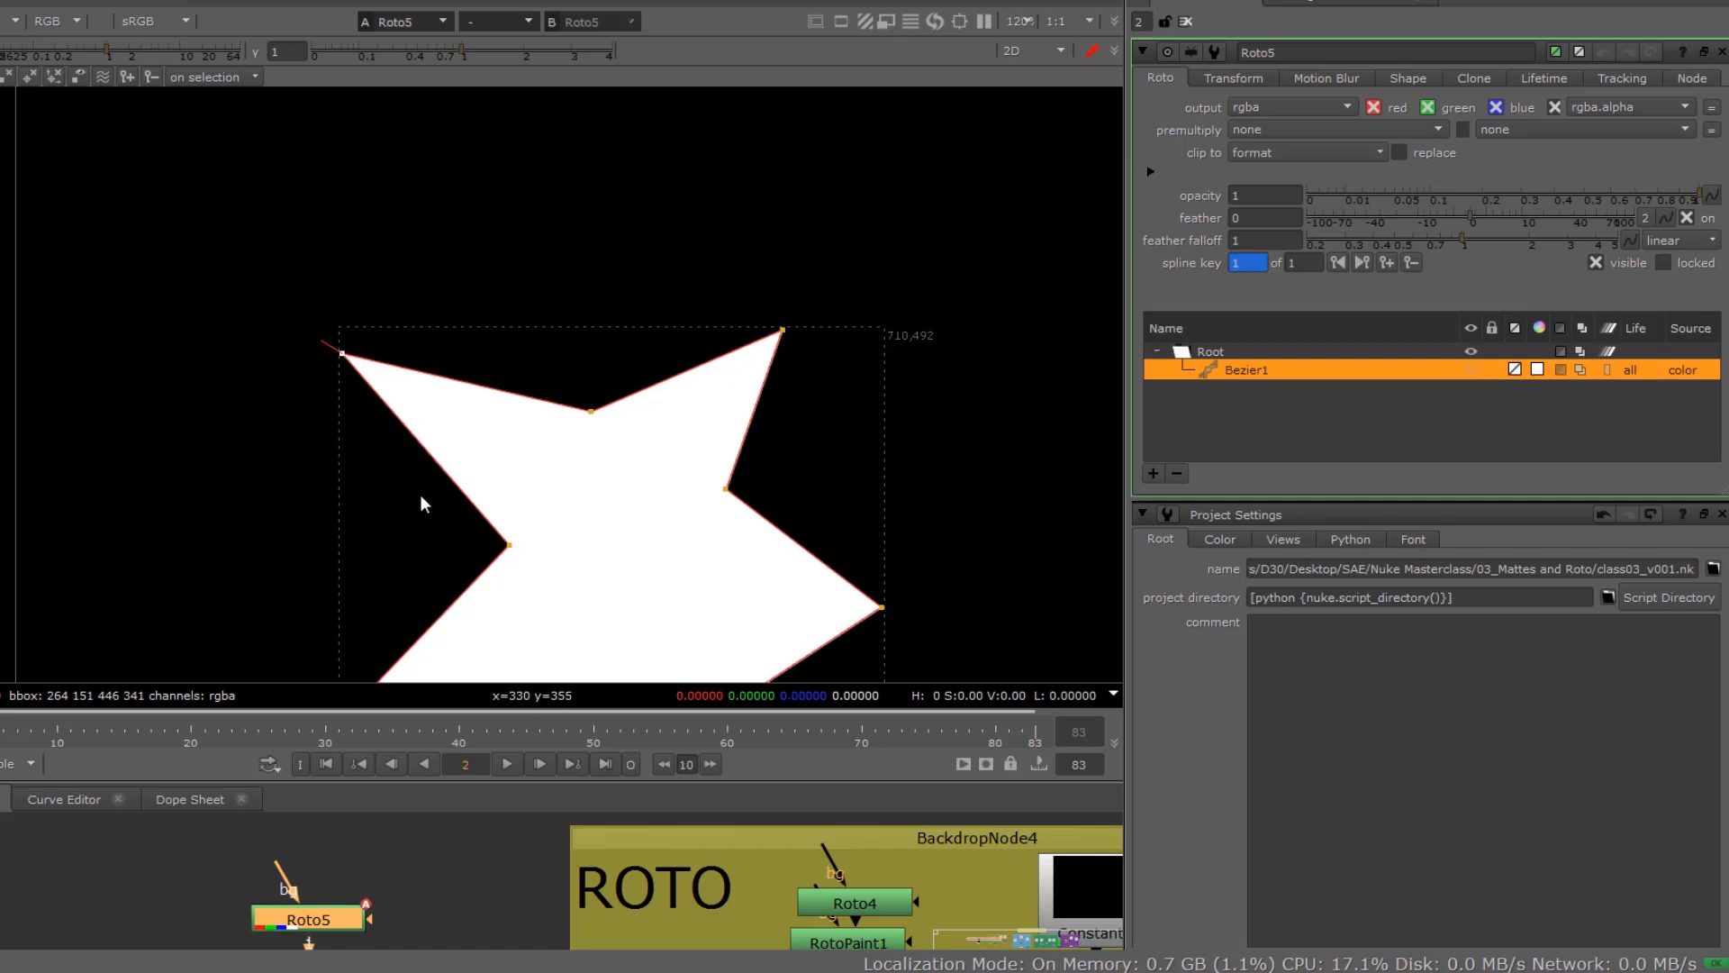
Step: Pull feather handles outward from the shape's upper-left, upper-right, right, lower-left and bottom points to soften their edges
drag(319, 340, 312, 334)
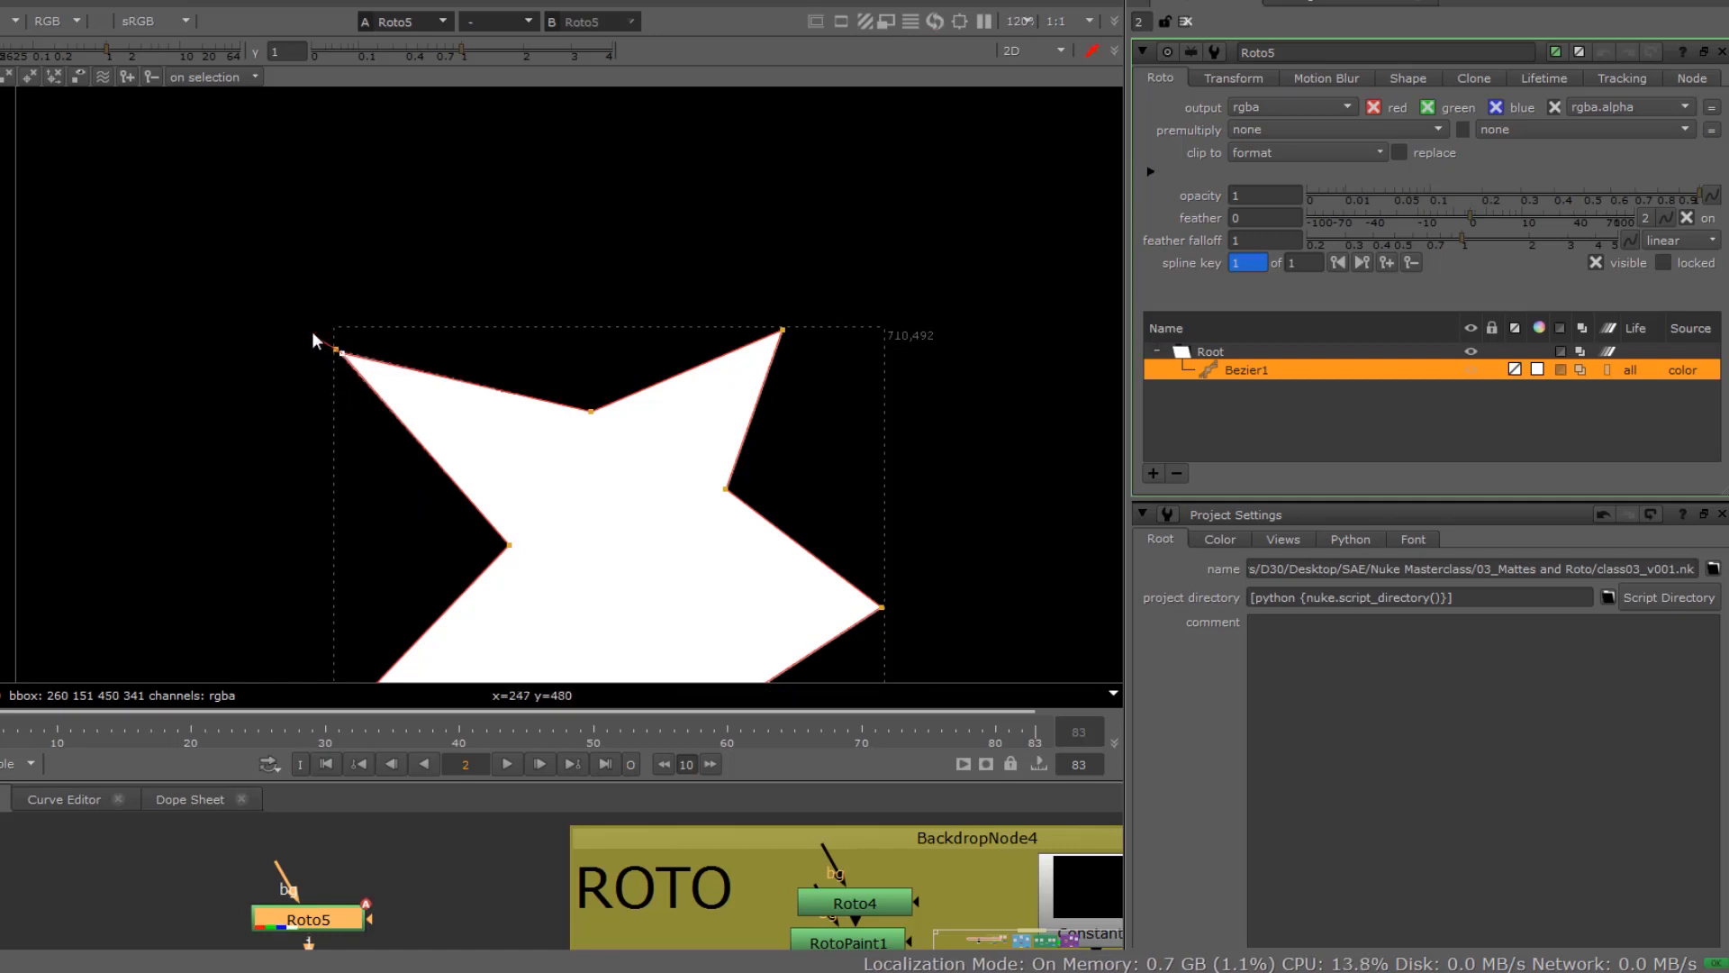
drag(753, 302, 821, 377)
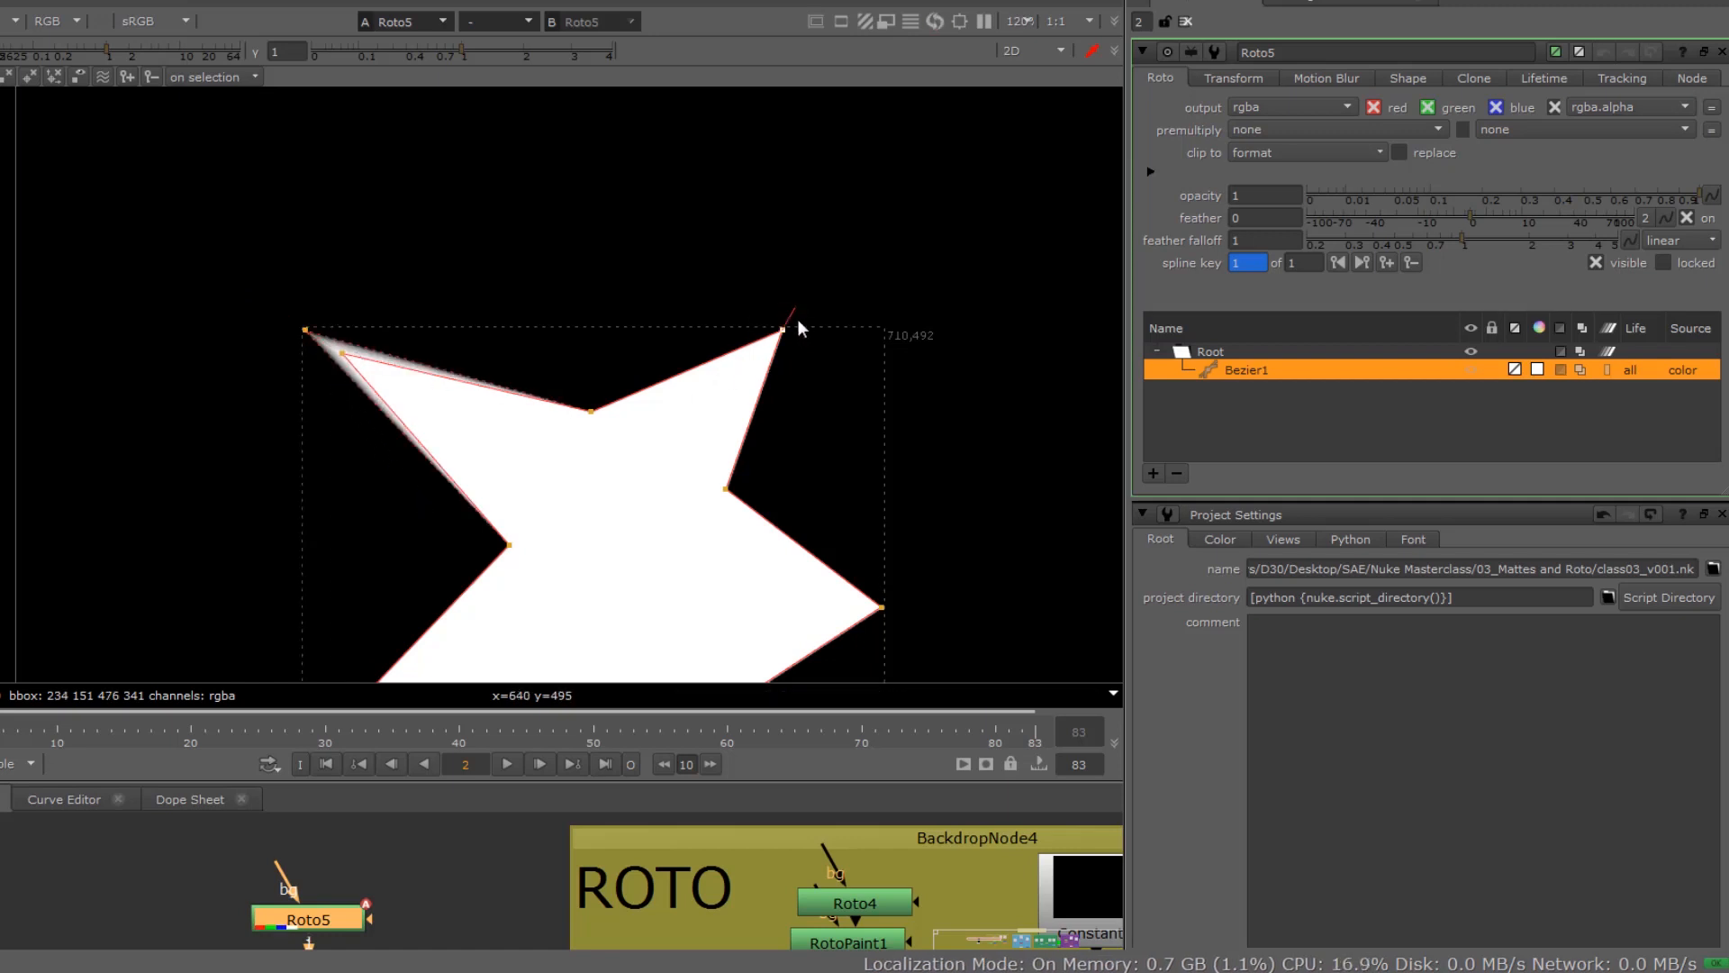
drag(787, 315, 804, 290)
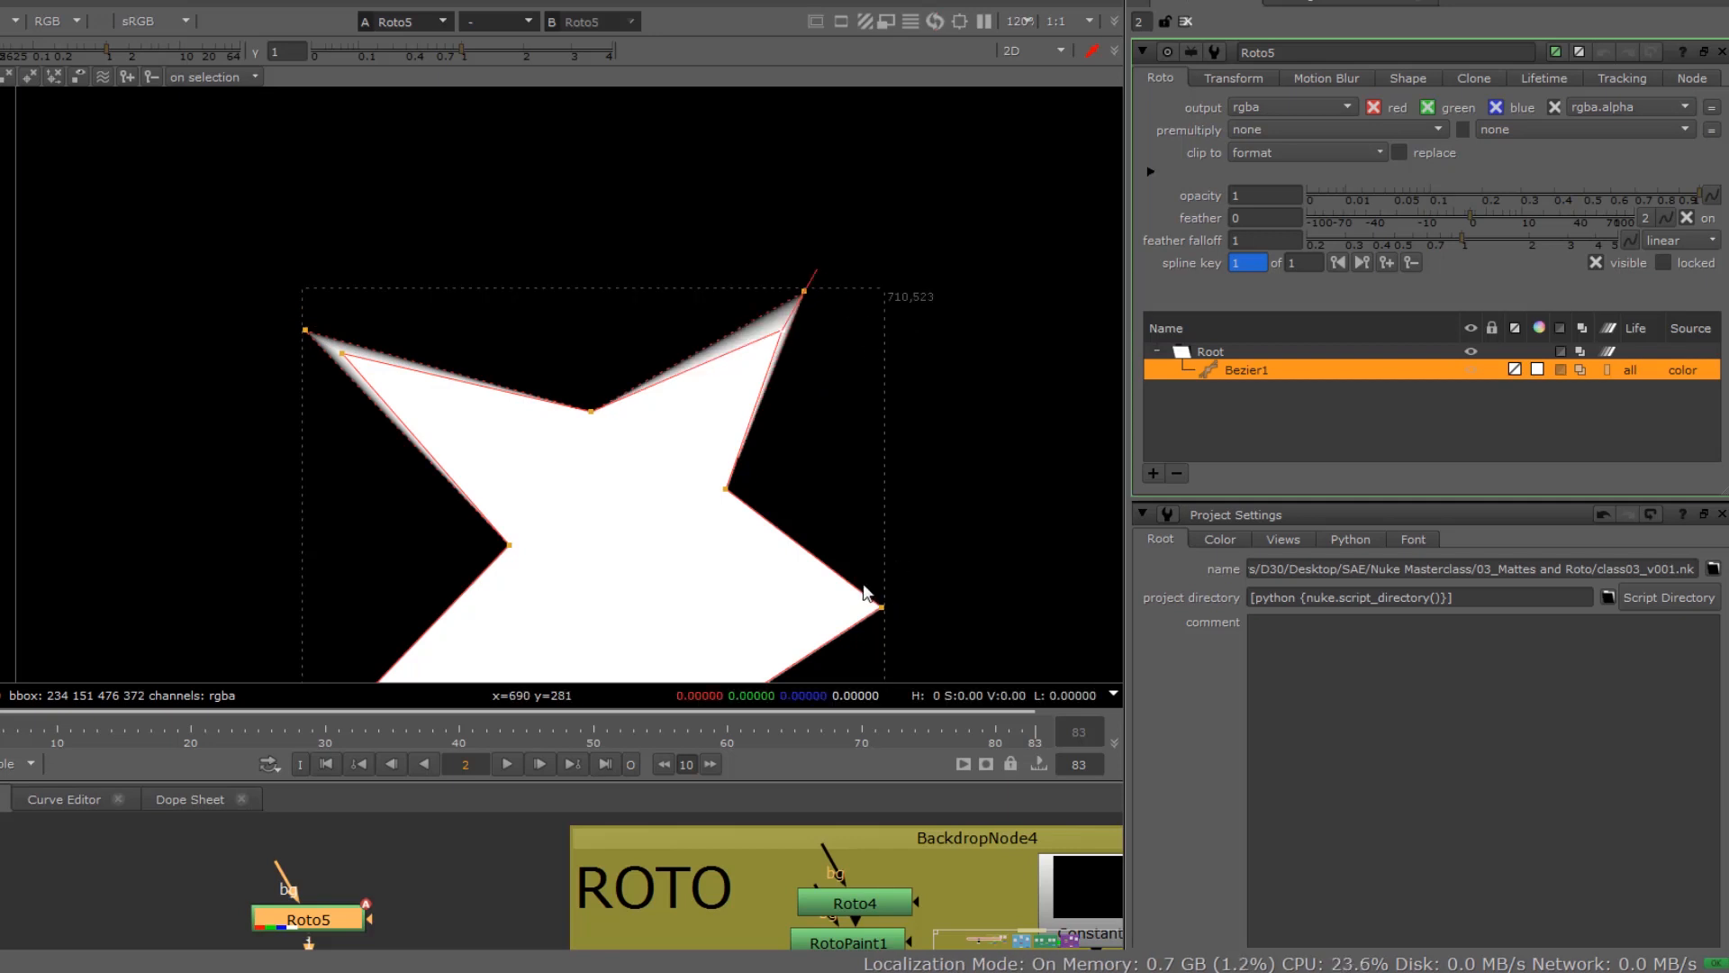
drag(913, 577, 934, 619)
middle_drag(559, 580, 559, 402)
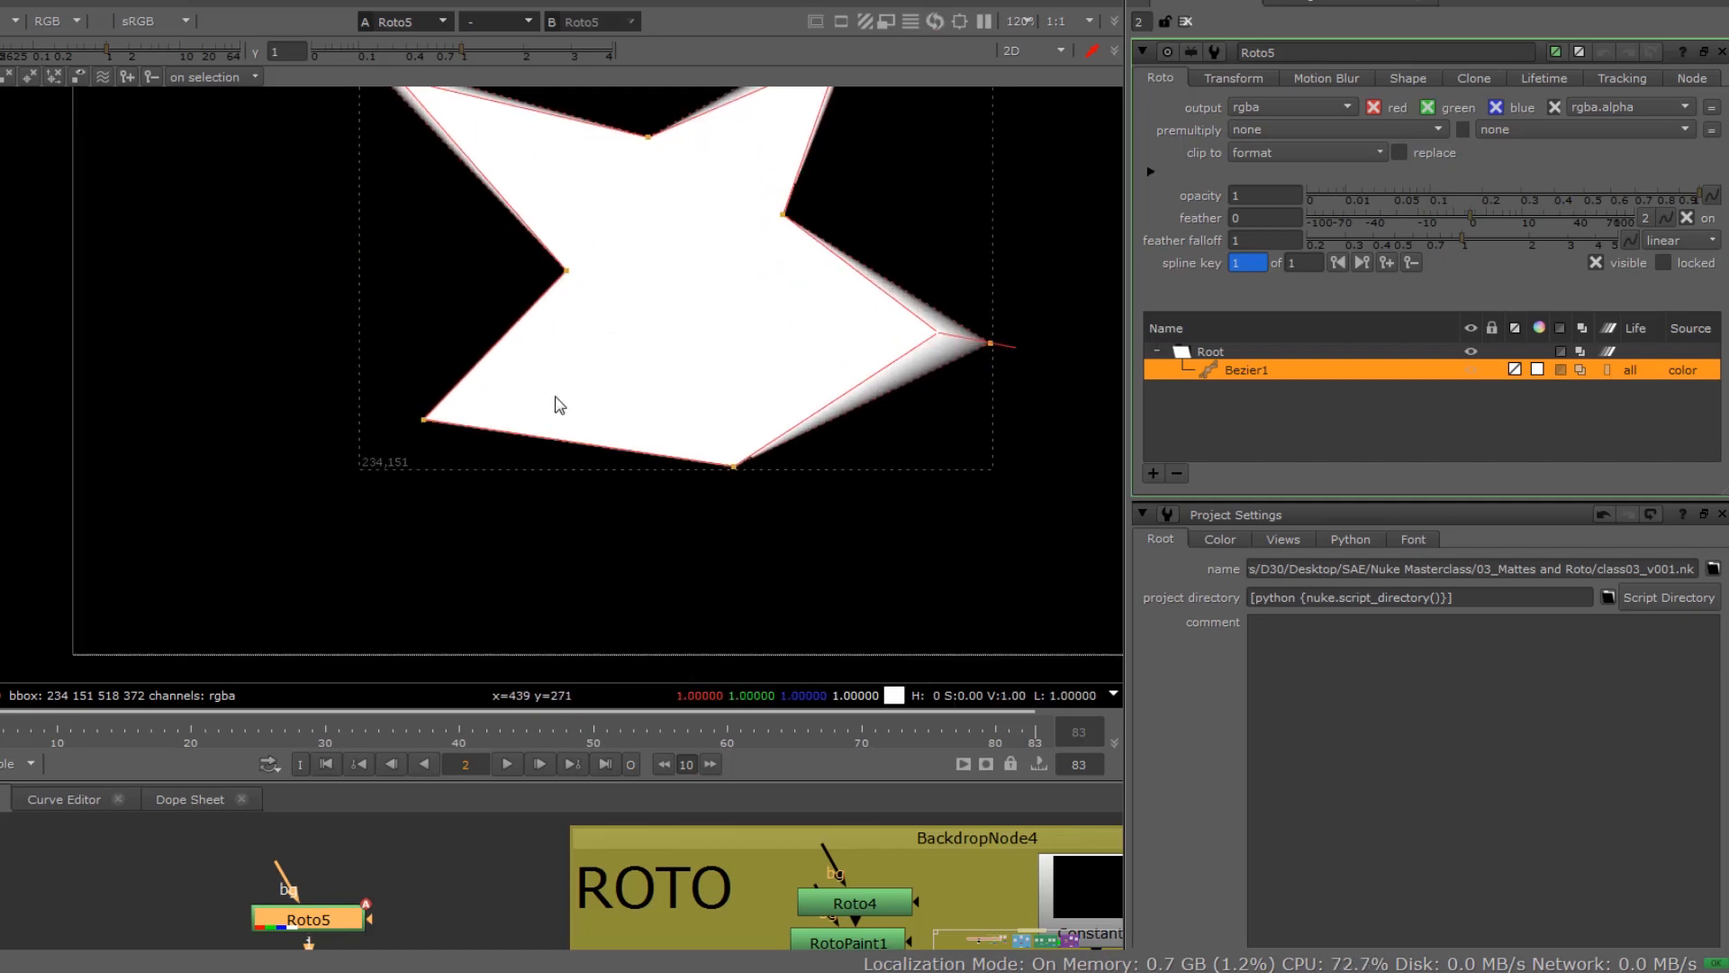
drag(415, 428, 339, 455)
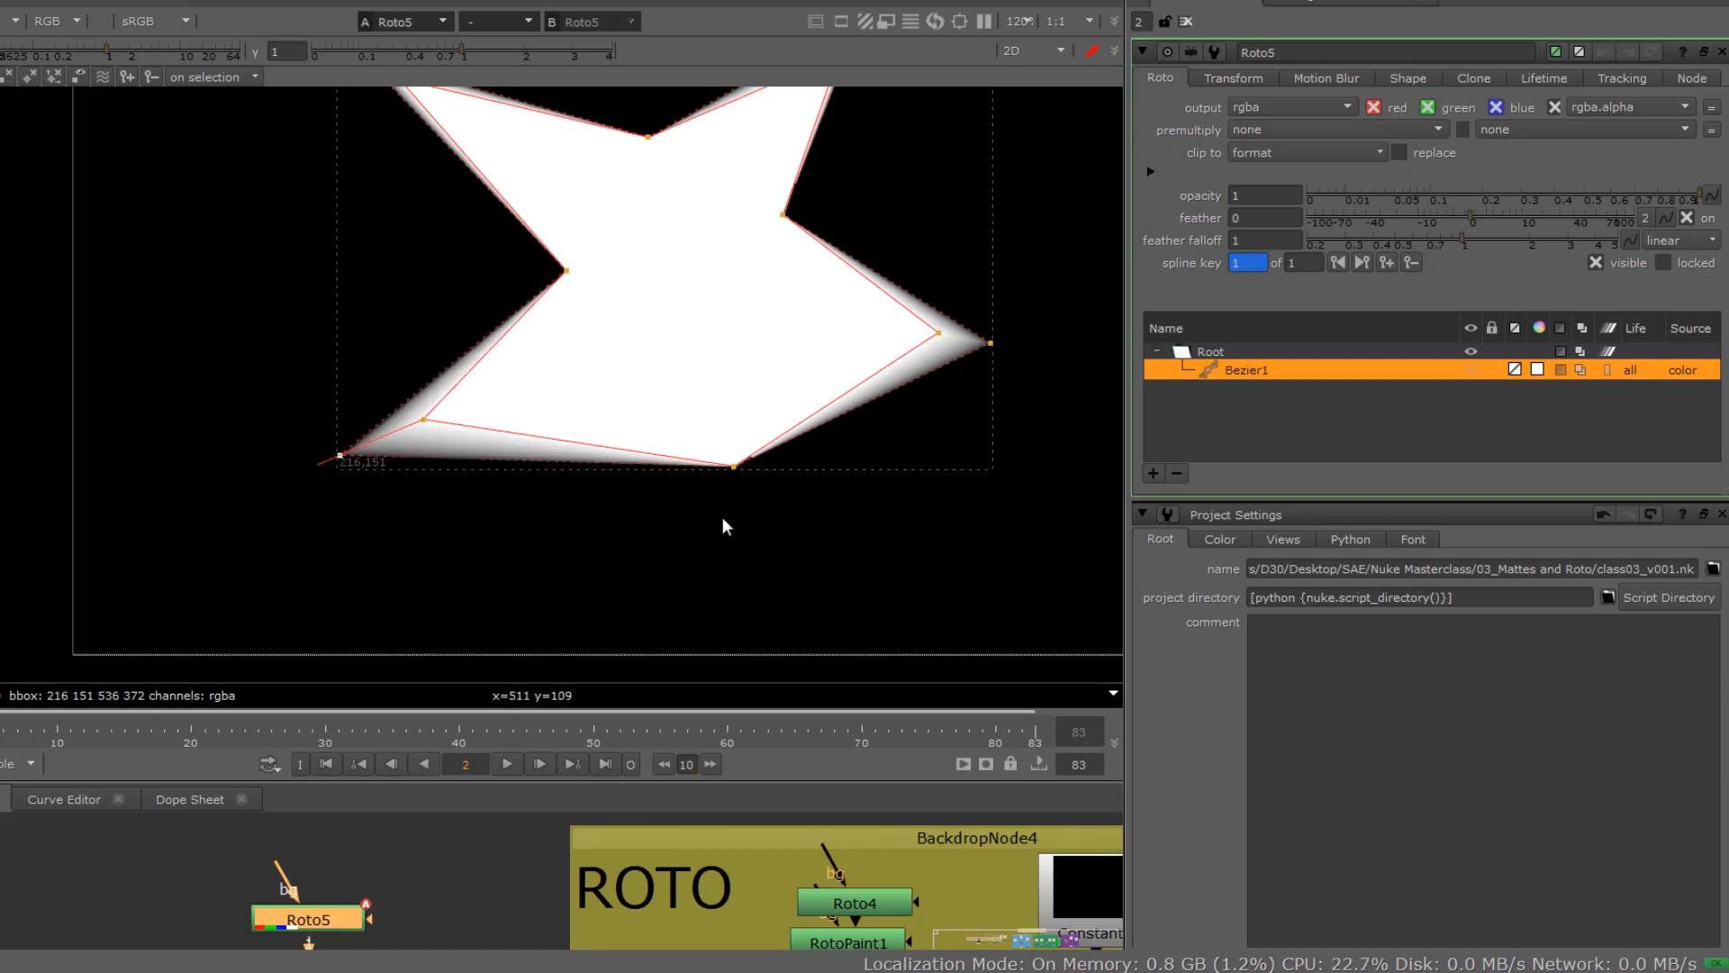
drag(732, 465, 746, 530)
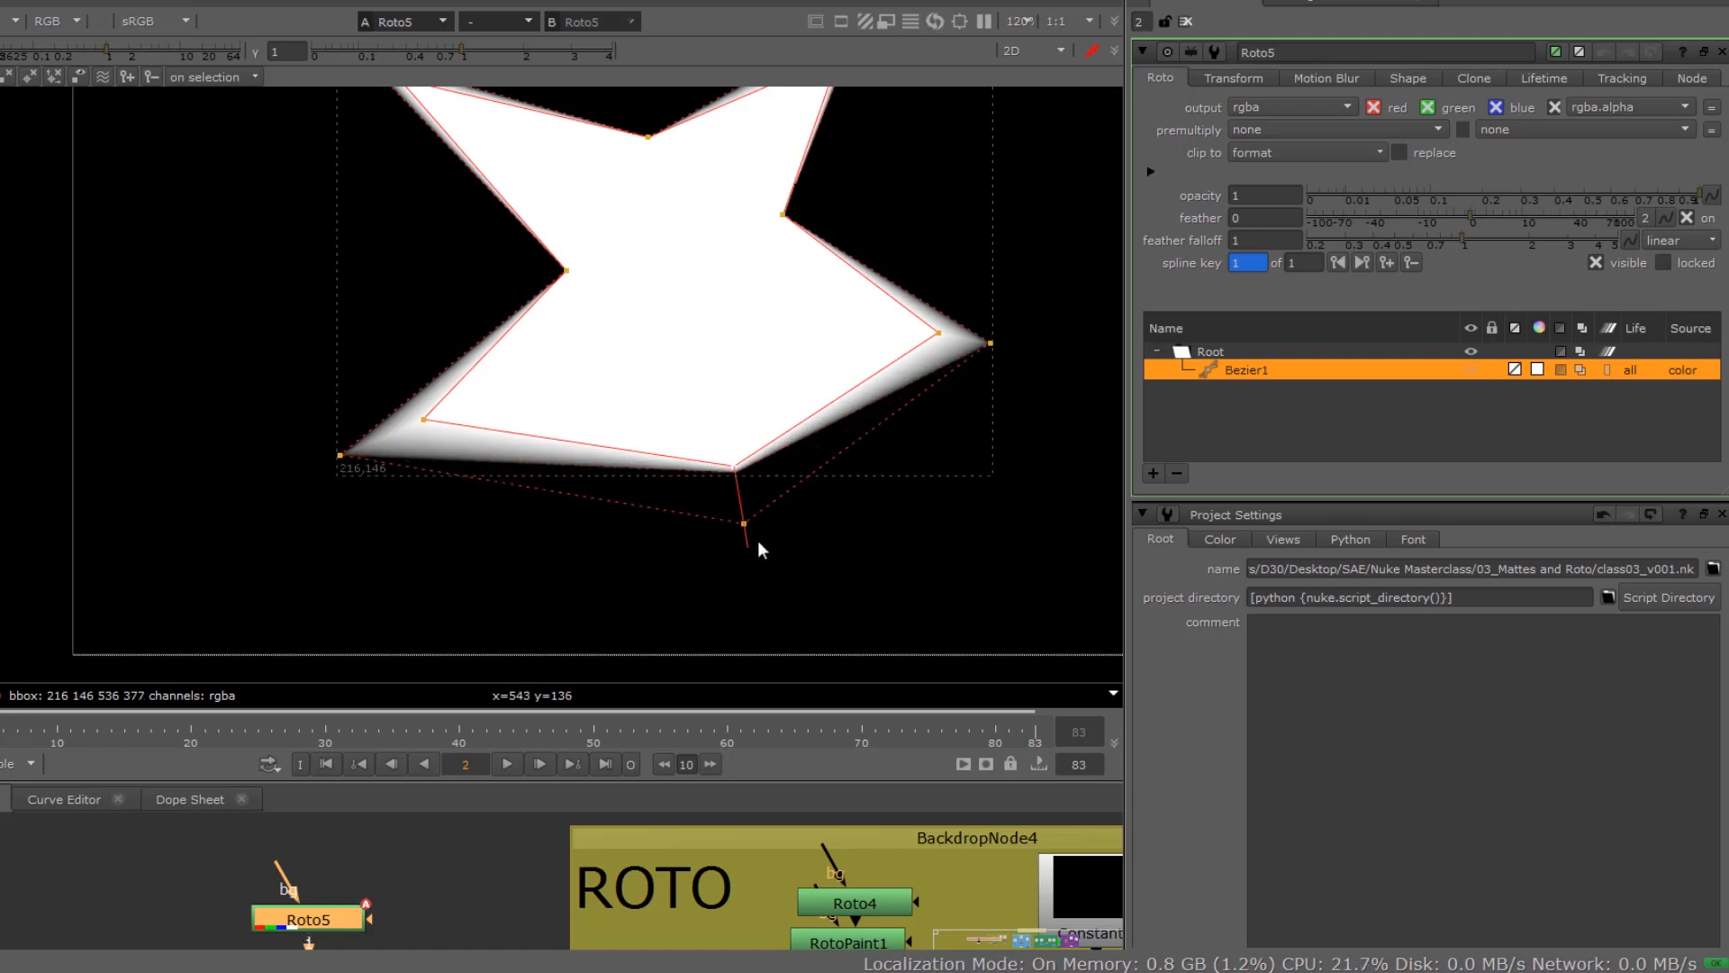
Step: Reset the feather on the shape's bottom point and on its lower-left point
right_click(737, 465)
click(762, 552)
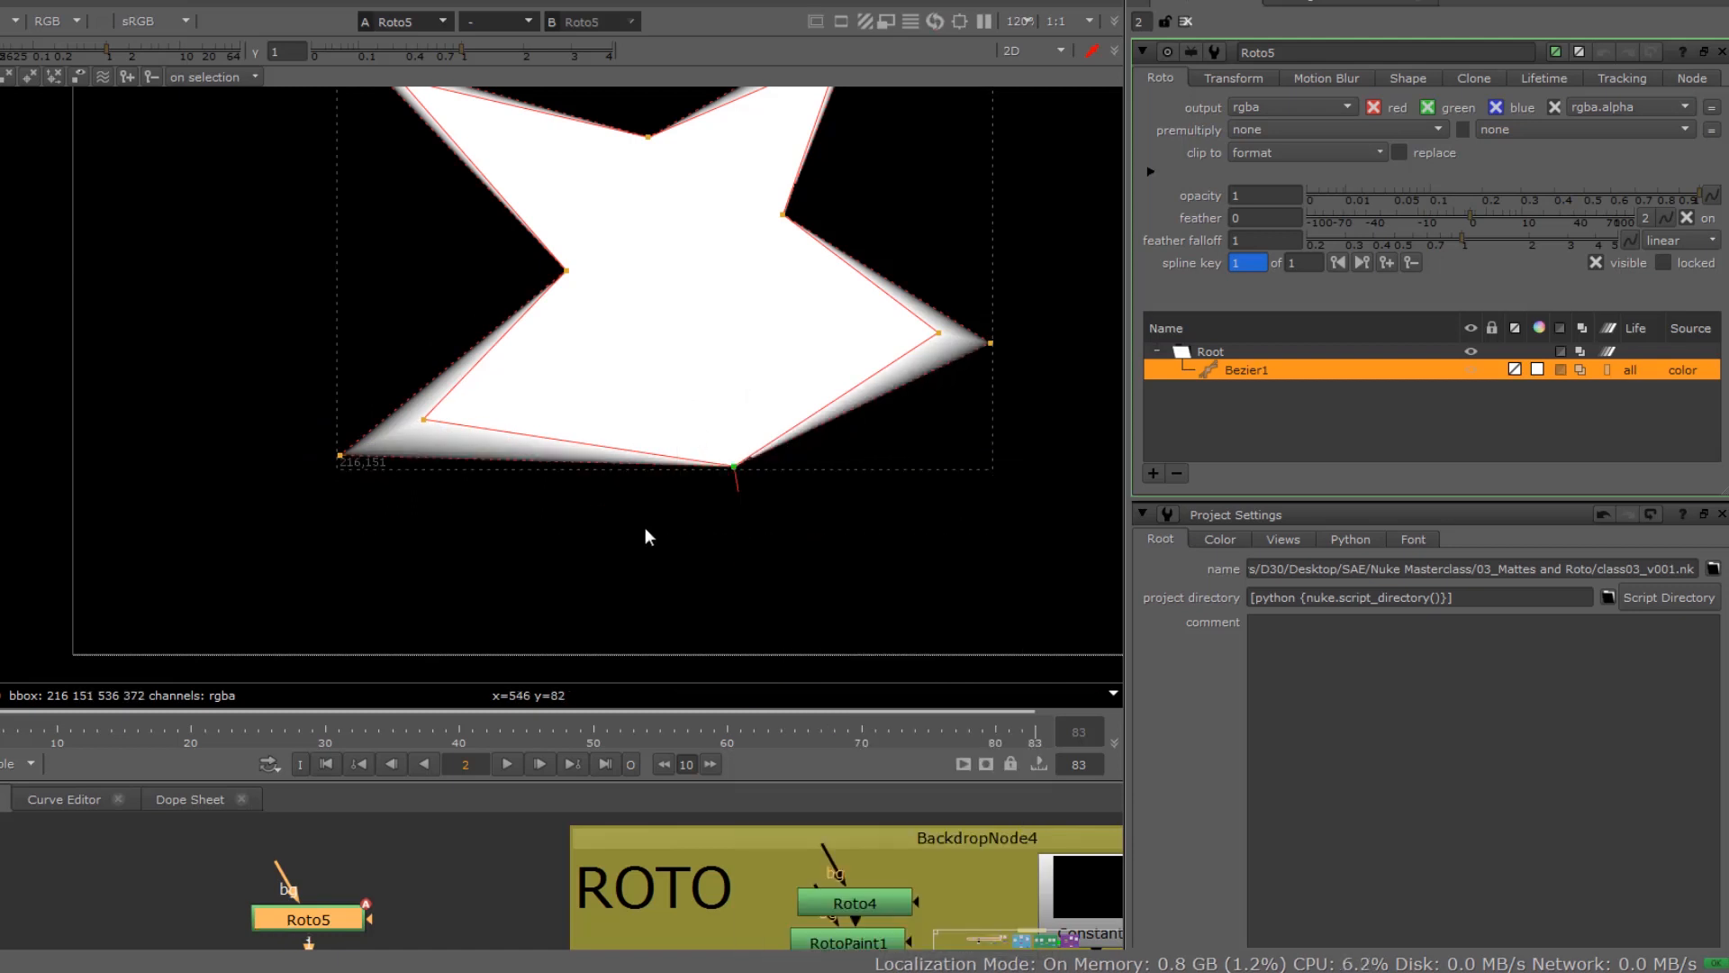
drag(316, 387, 480, 520)
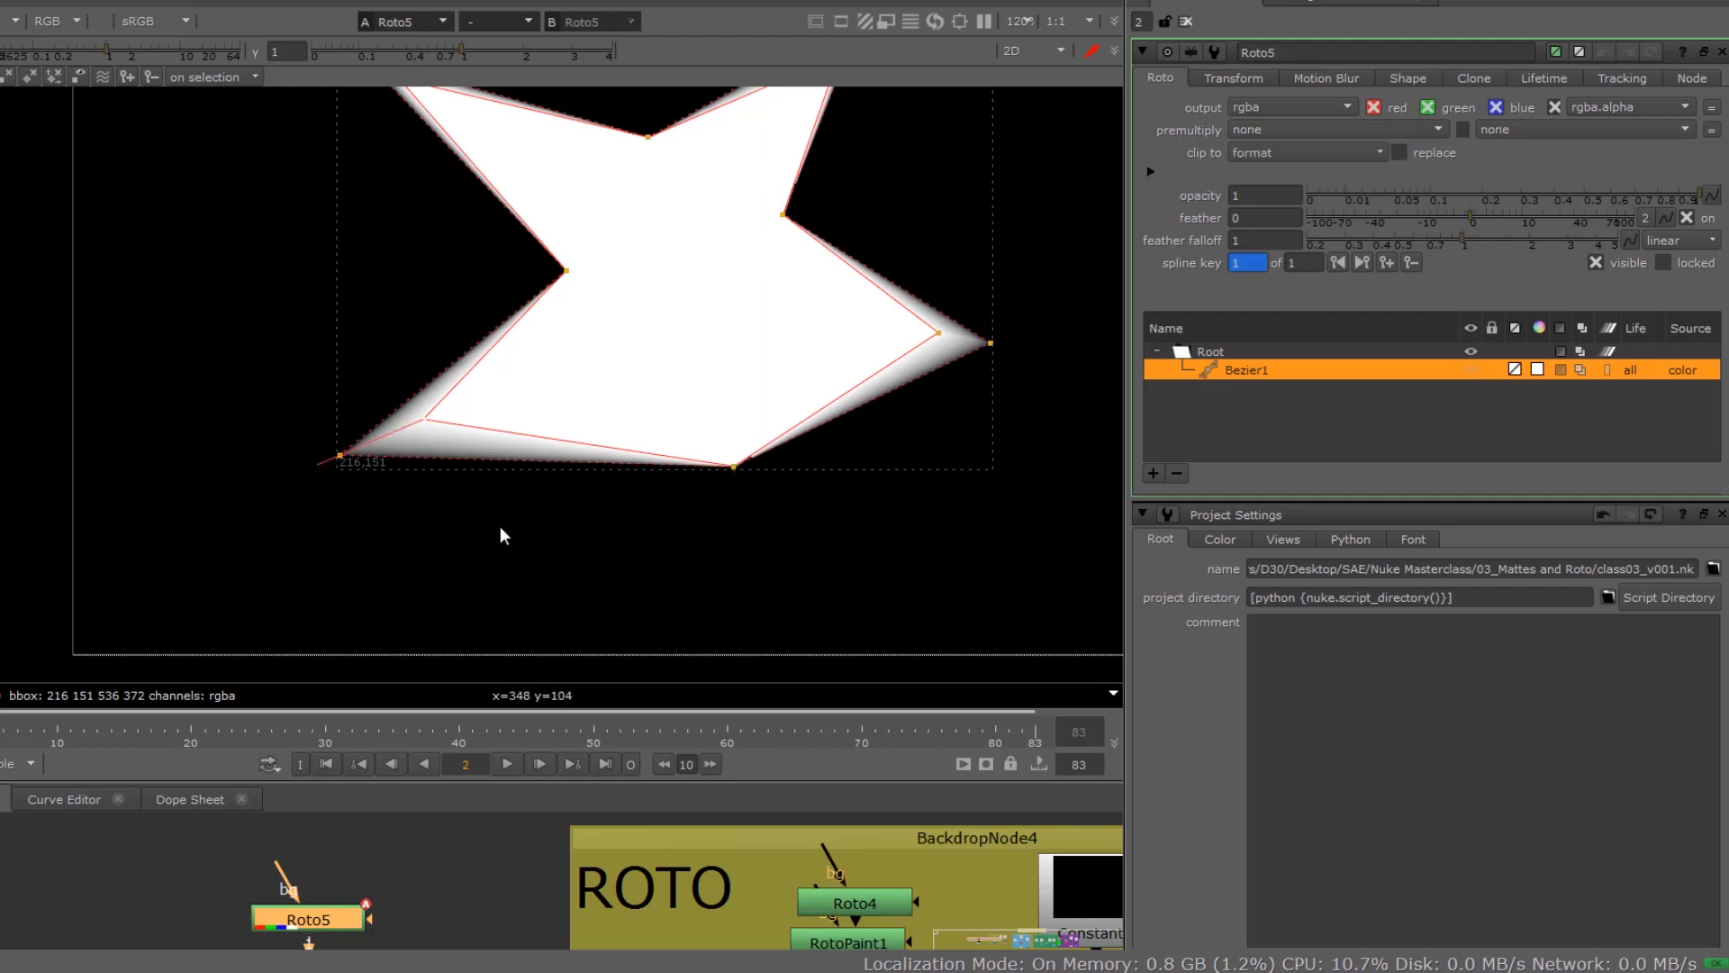
right_click(433, 422)
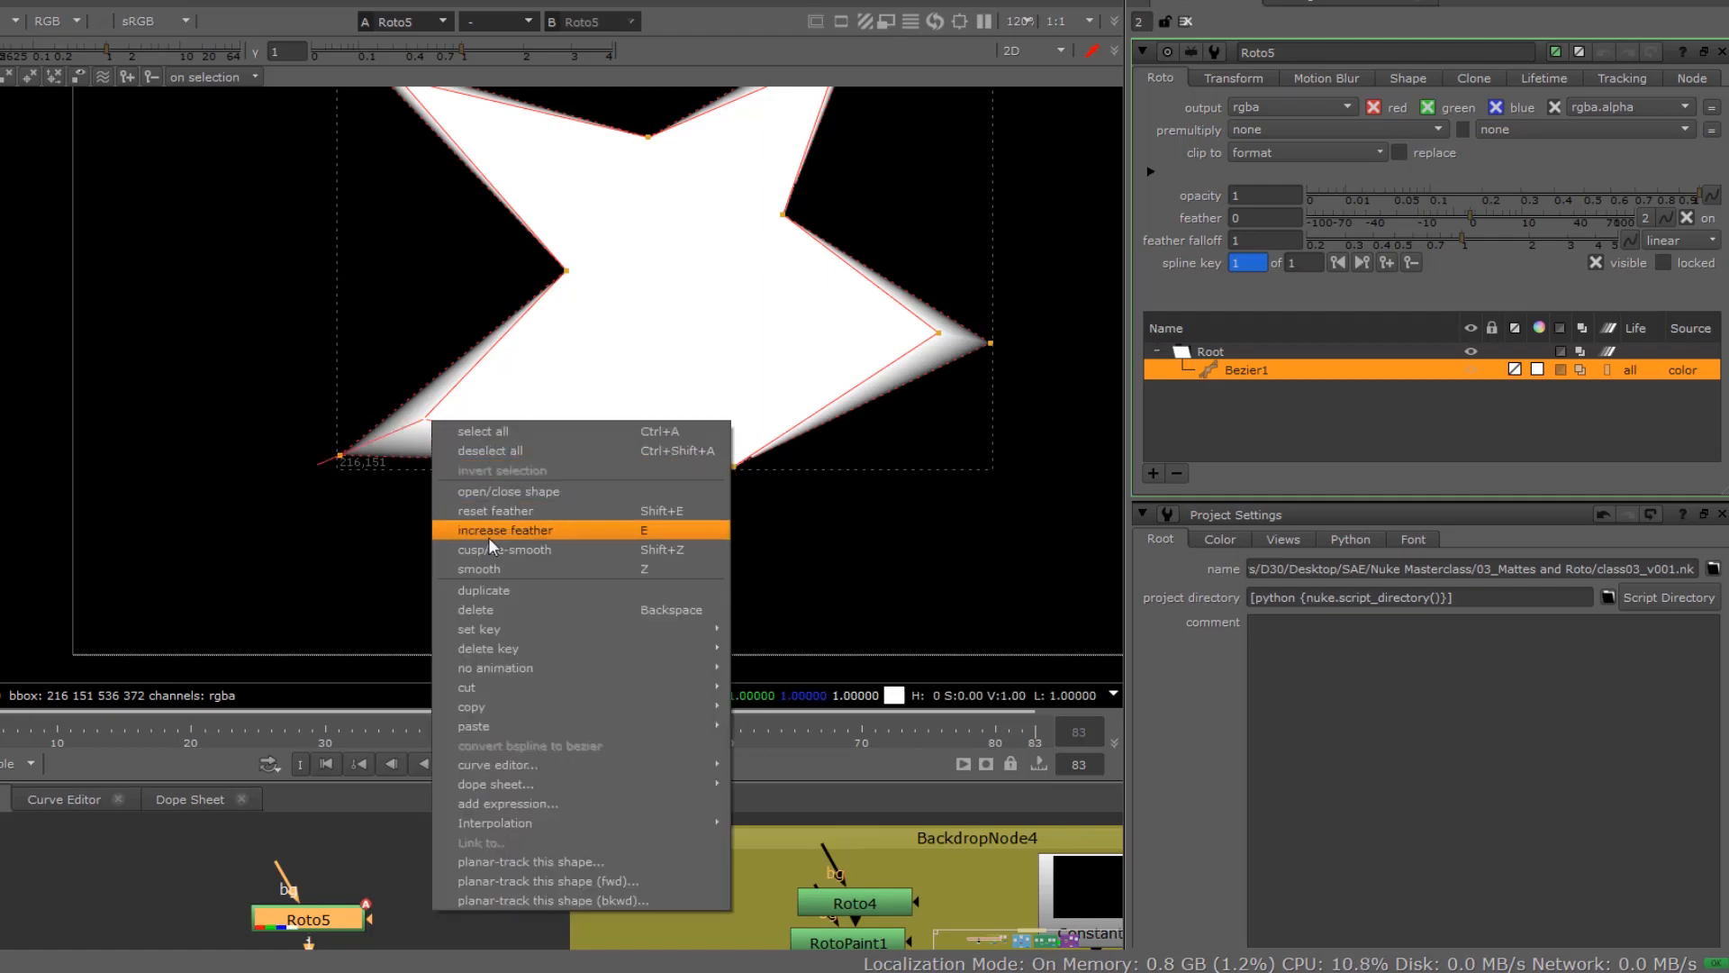
key(shift+e)
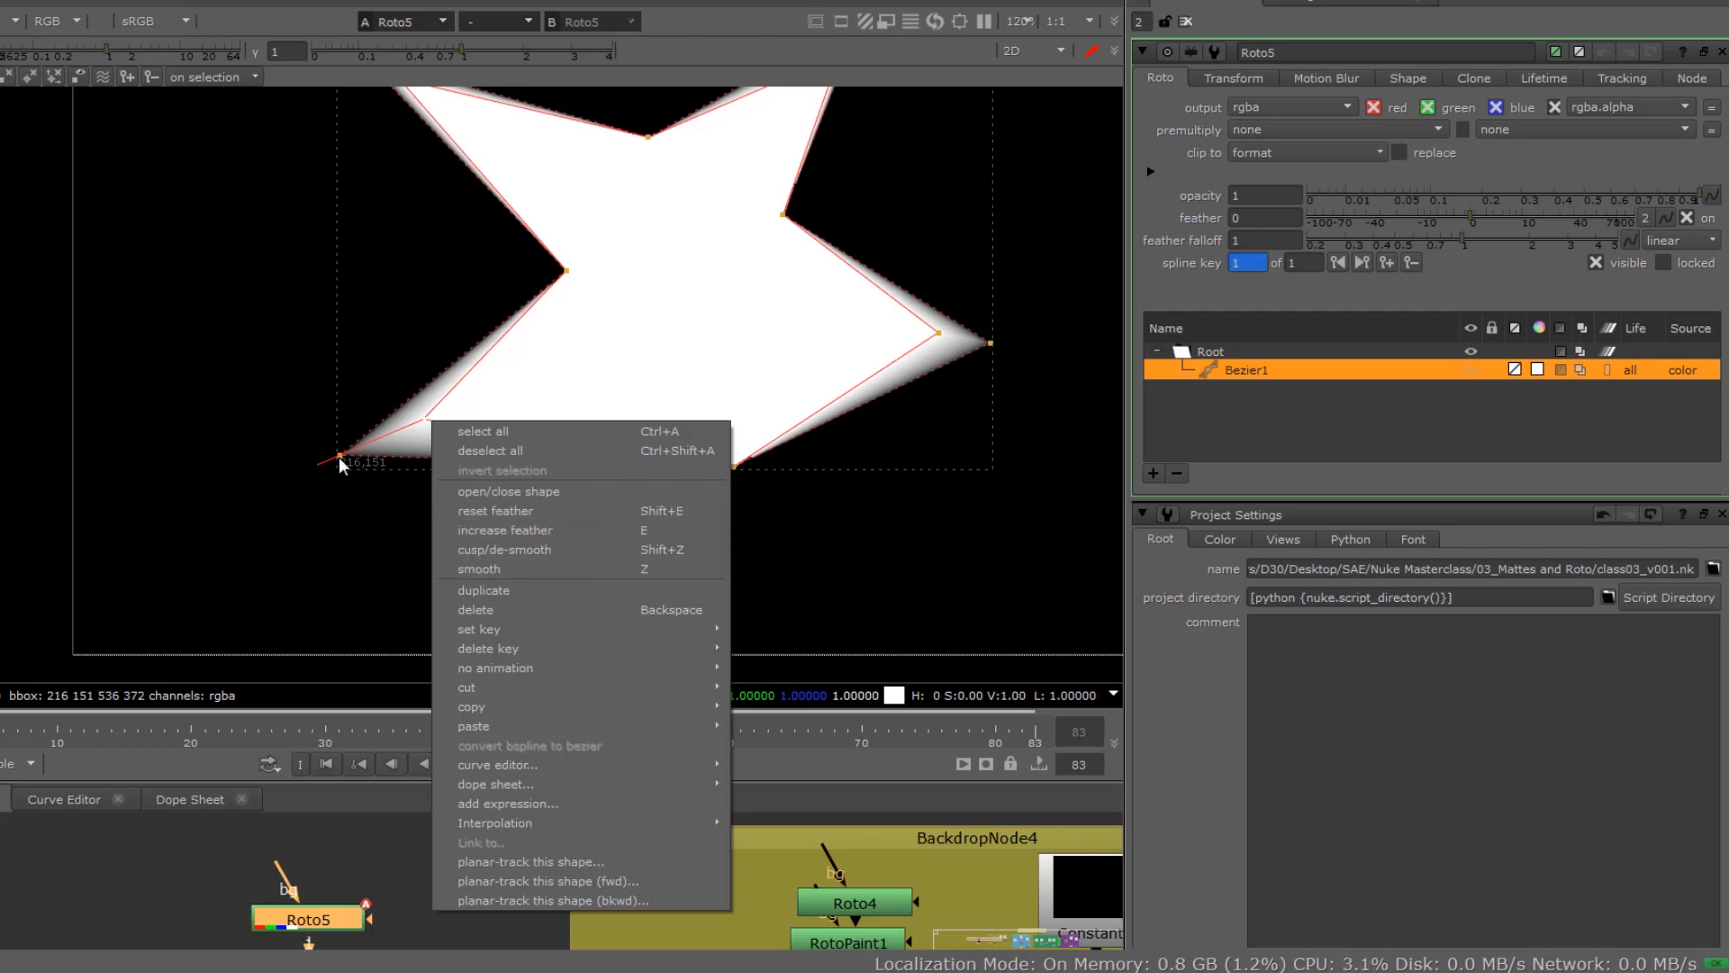
drag(279, 352, 458, 517)
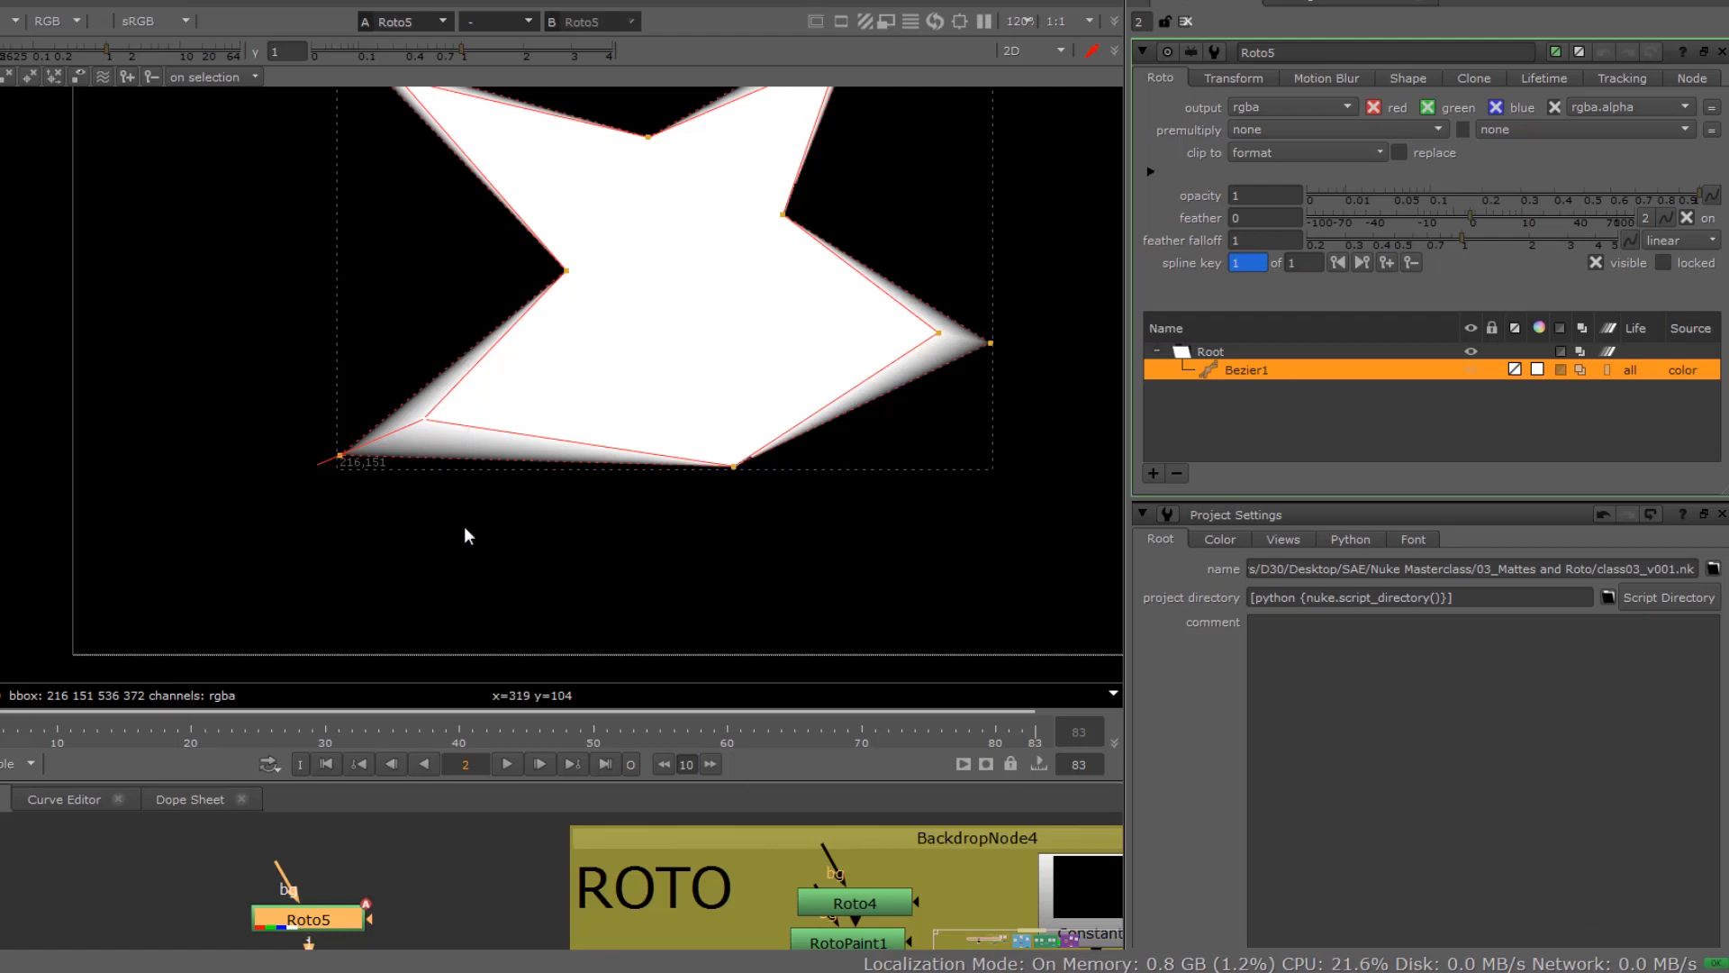
key(shift+e)
Step: Reset the feather on the shape's upper-left, right and upper-right points, one after another
scroll(342, 264, down, 2)
drag(305, 93, 417, 166)
key(shift+e)
drag(710, 251, 815, 383)
key(shift+e)
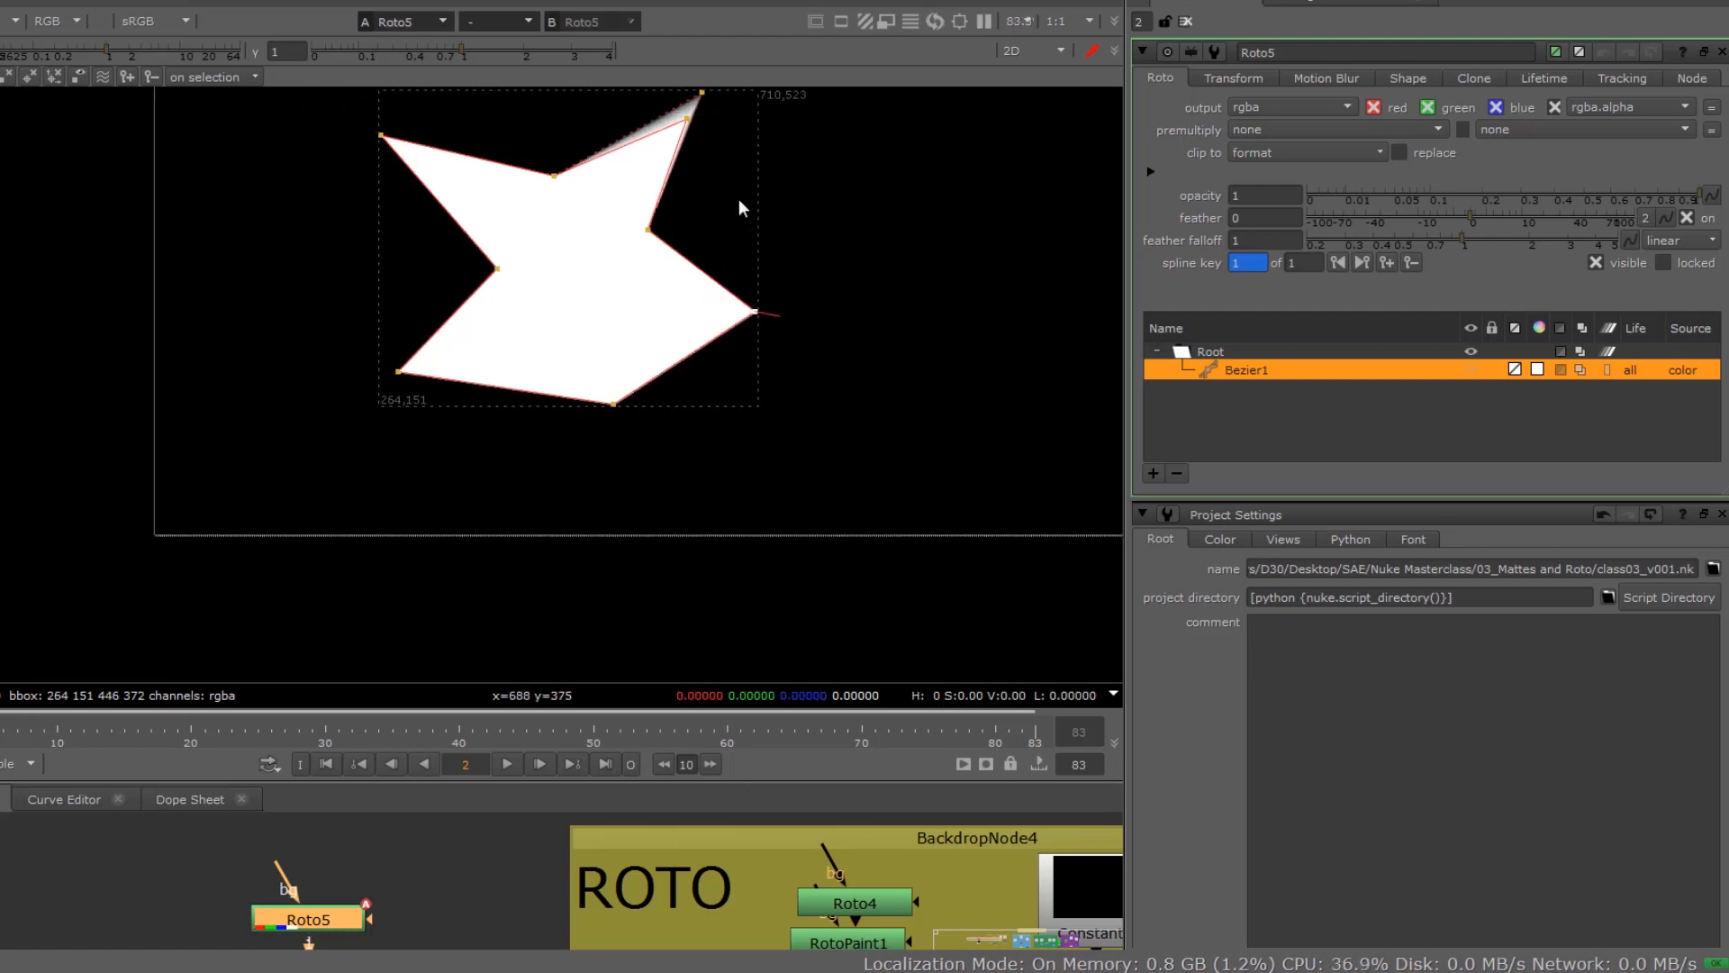
drag(733, 182, 655, 77)
key(shift+e)
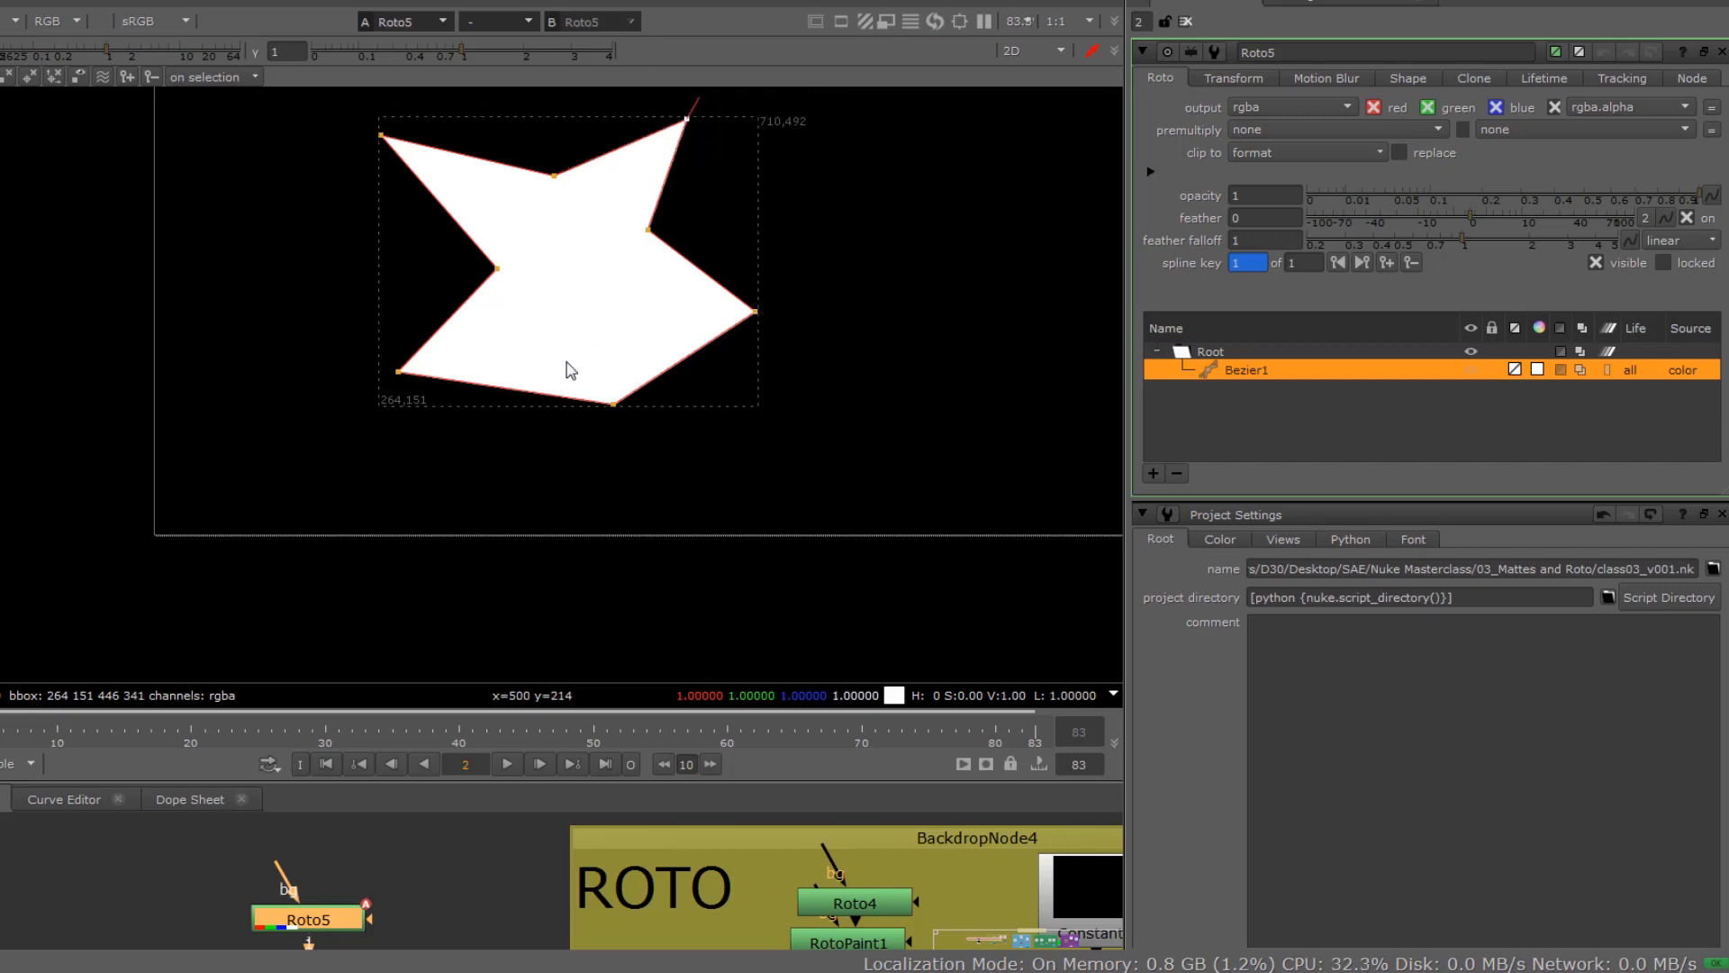
Step: Delete the Bezier1 shape from the Roto5 node
alt+middle_drag(548, 404, 474, 618)
scroll(567, 555, up, 5)
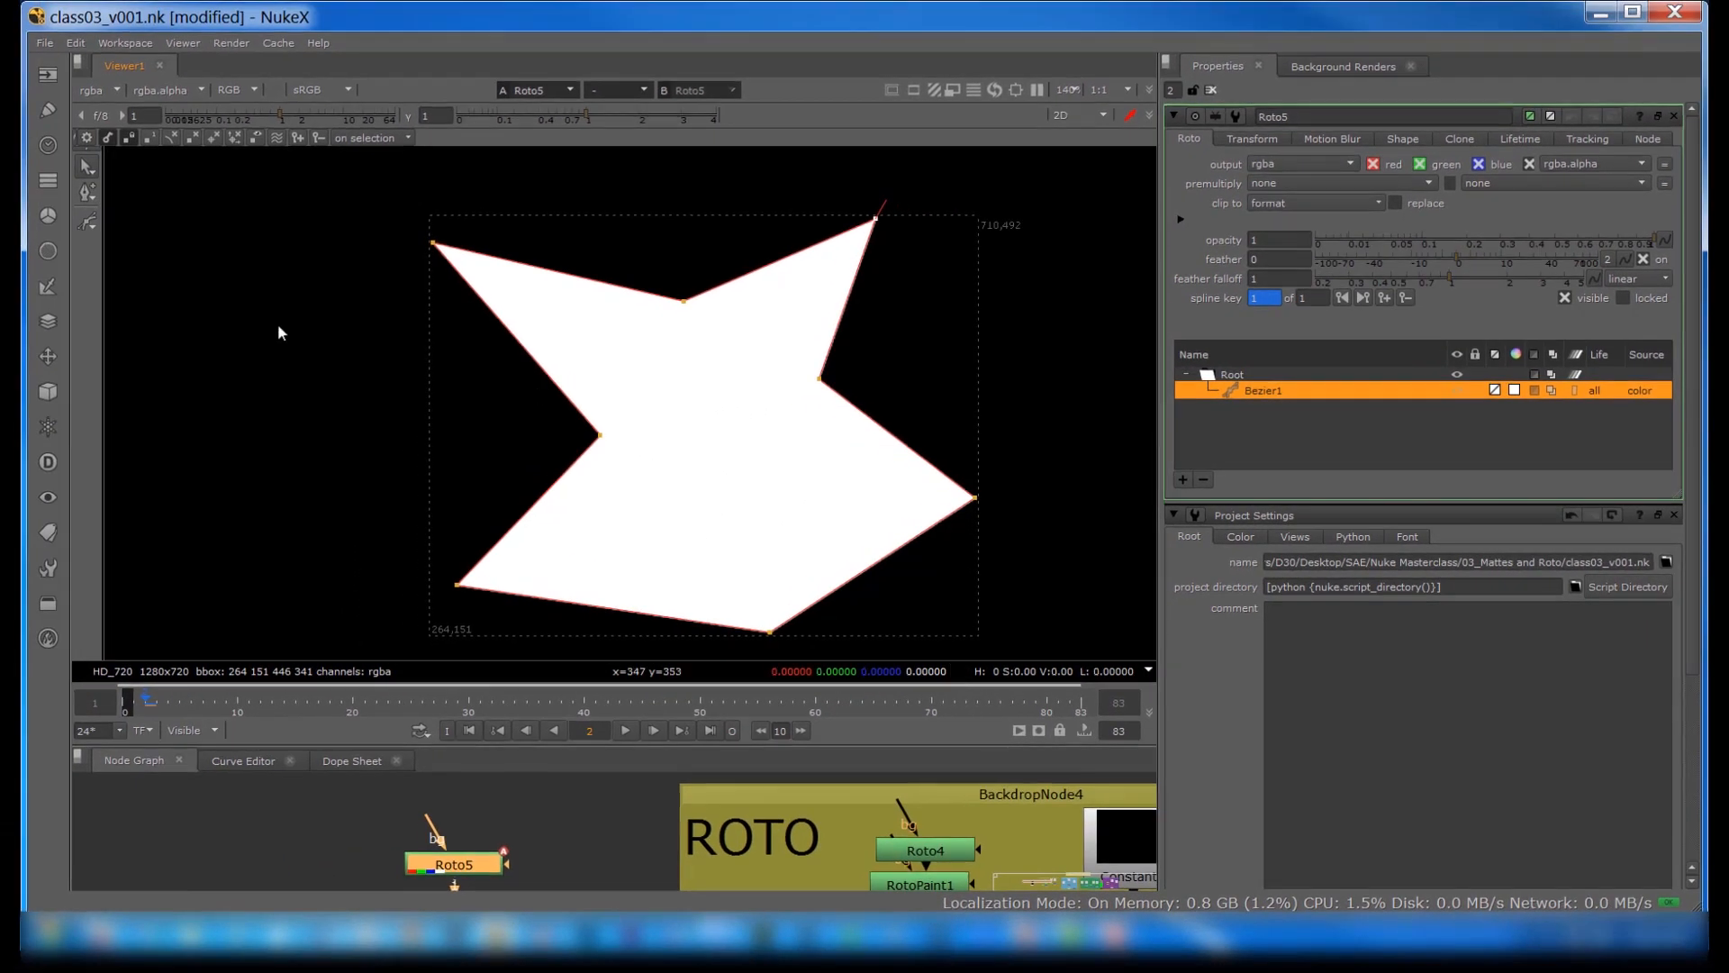
right_click(1243, 387)
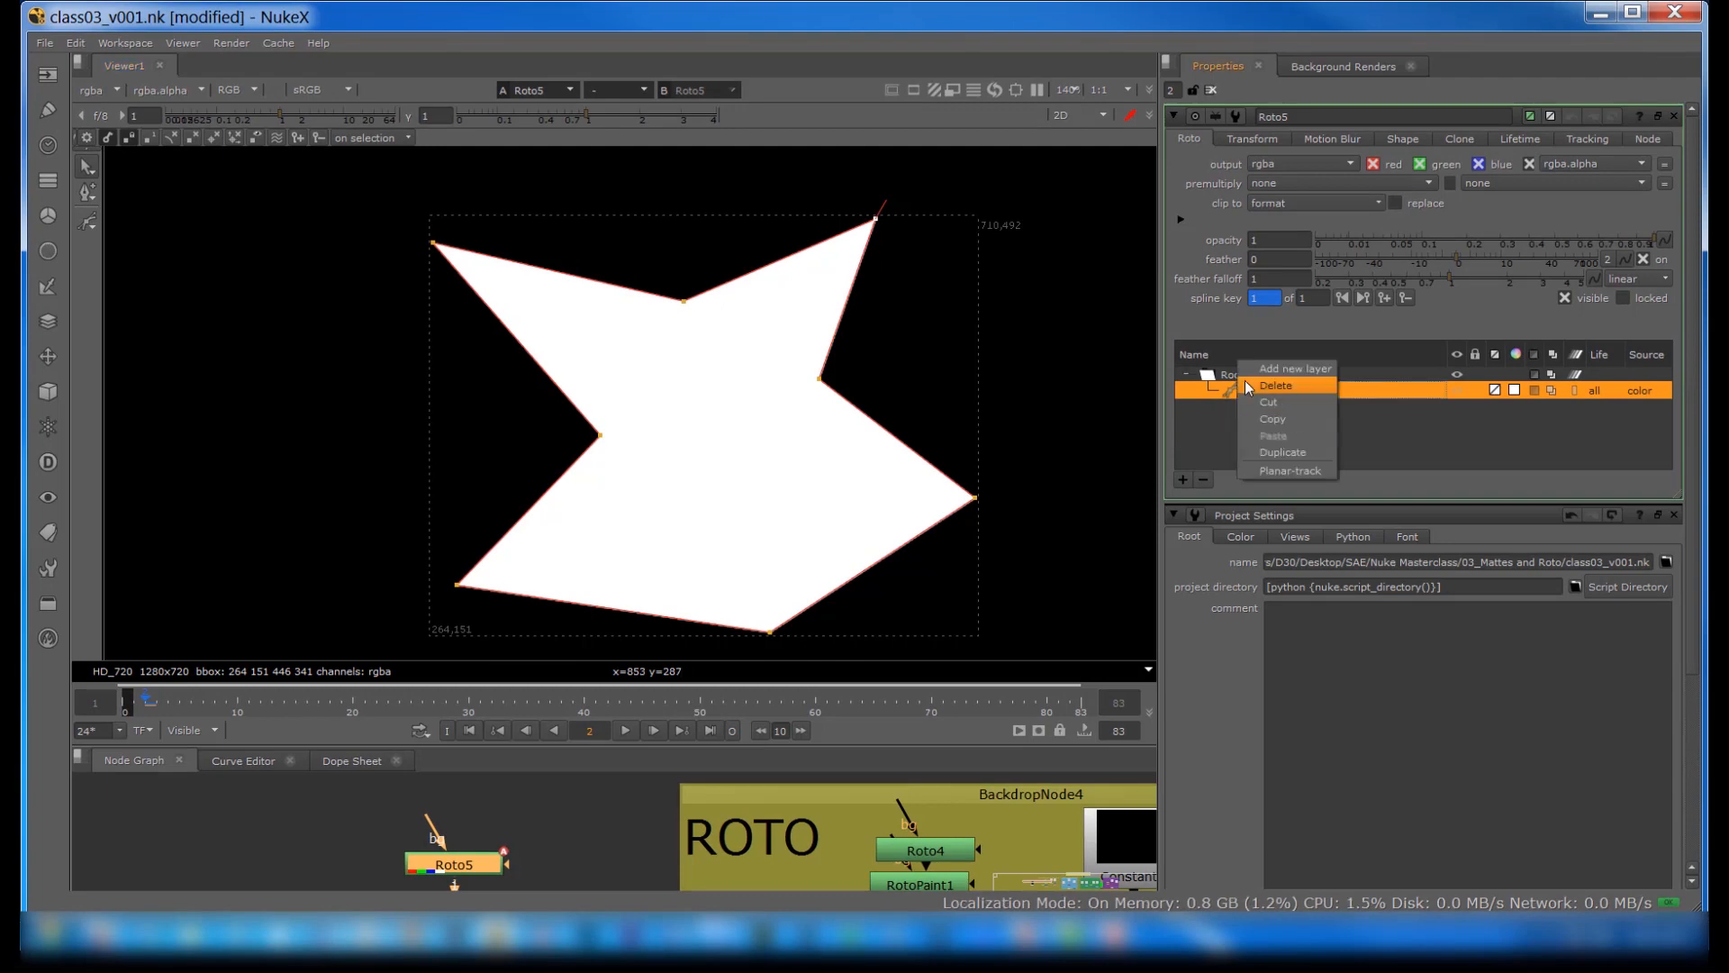
click(1246, 385)
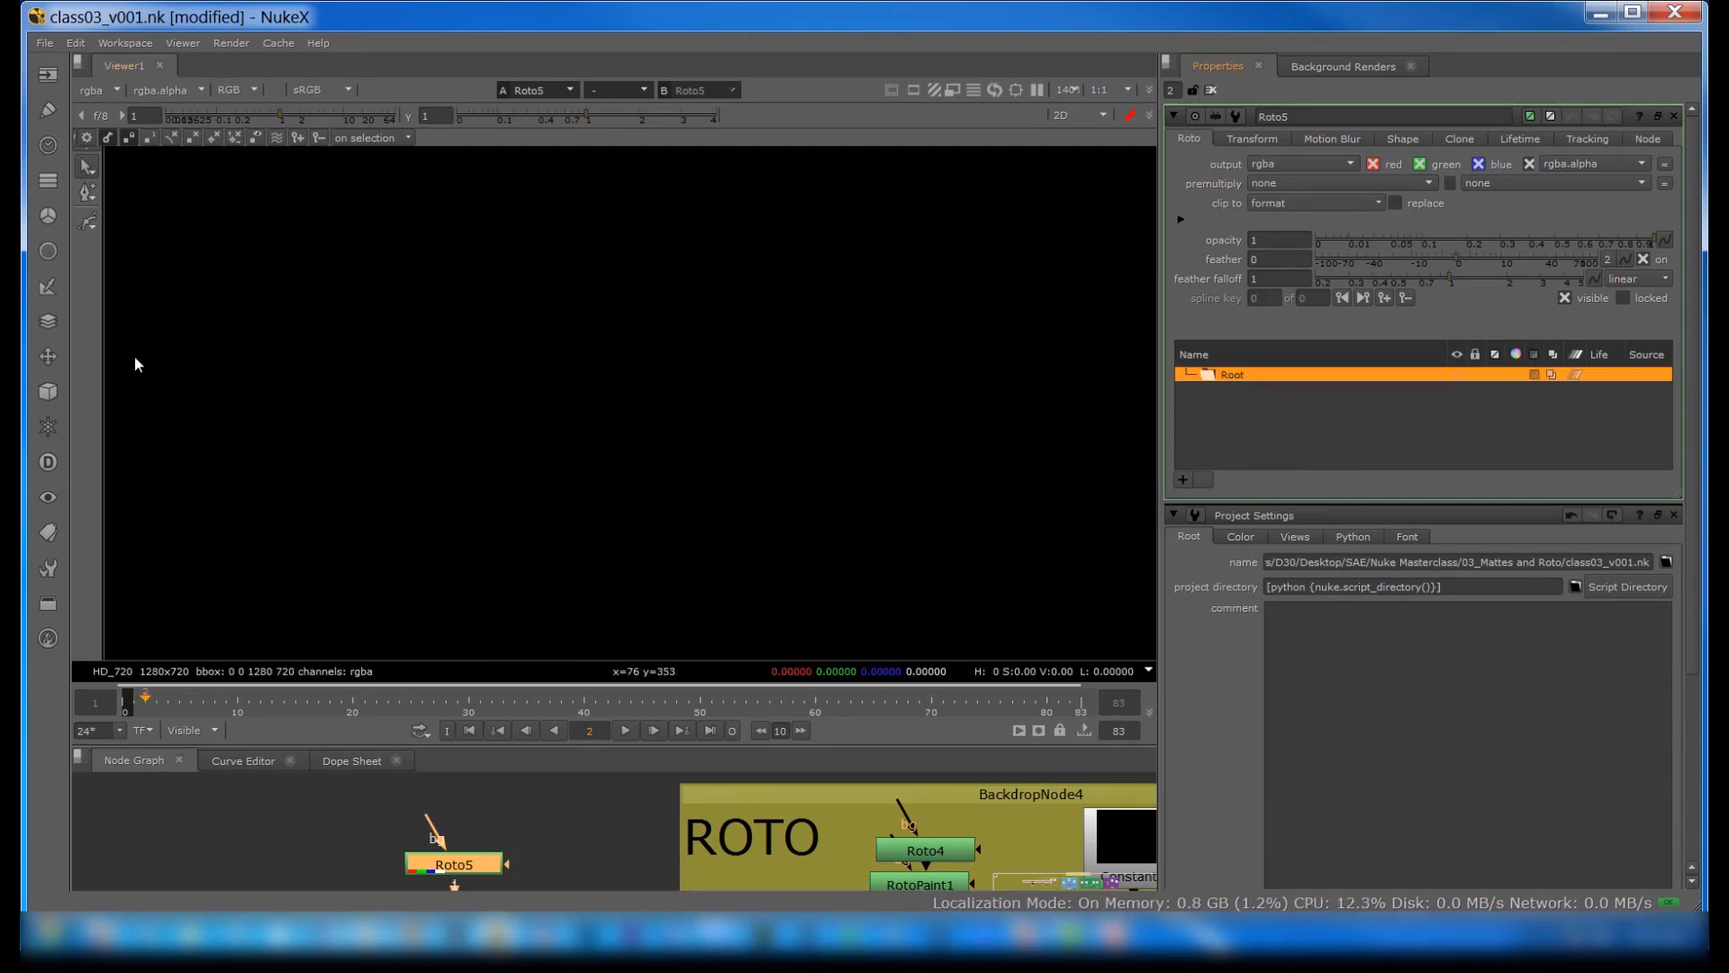
Step: Draw a closed five-point Cusped Bezier shape with straight edges and a pointed left side in the viewer
right_click(87, 220)
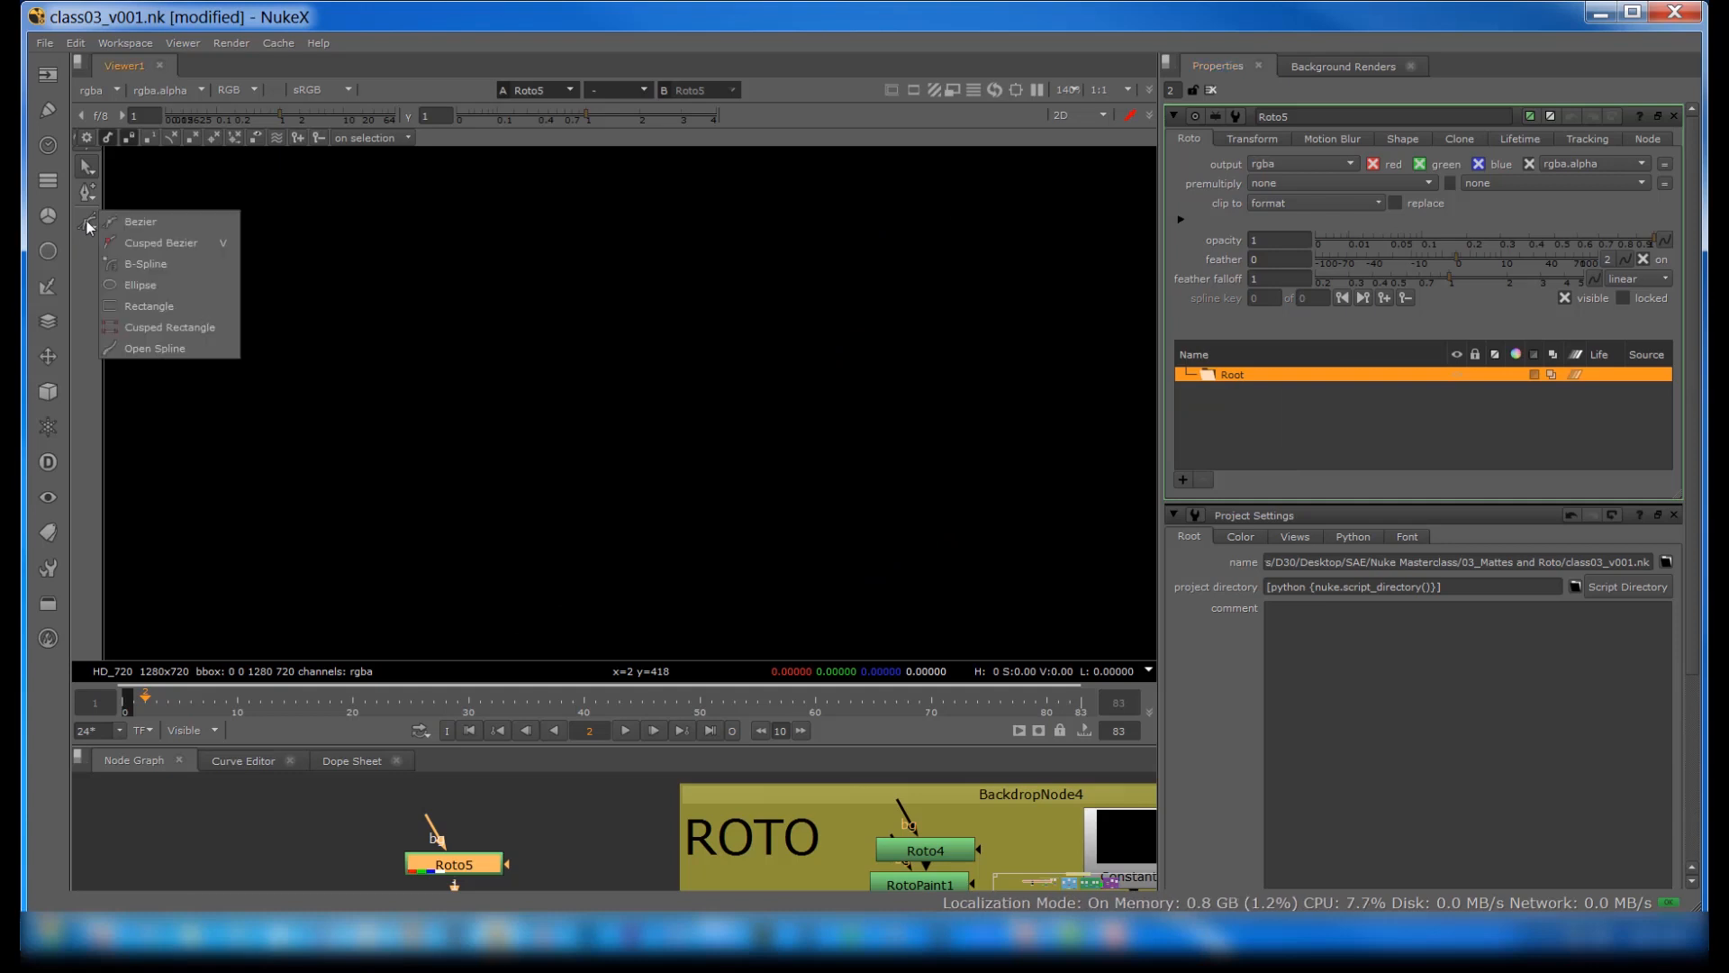
click(137, 240)
click(381, 286)
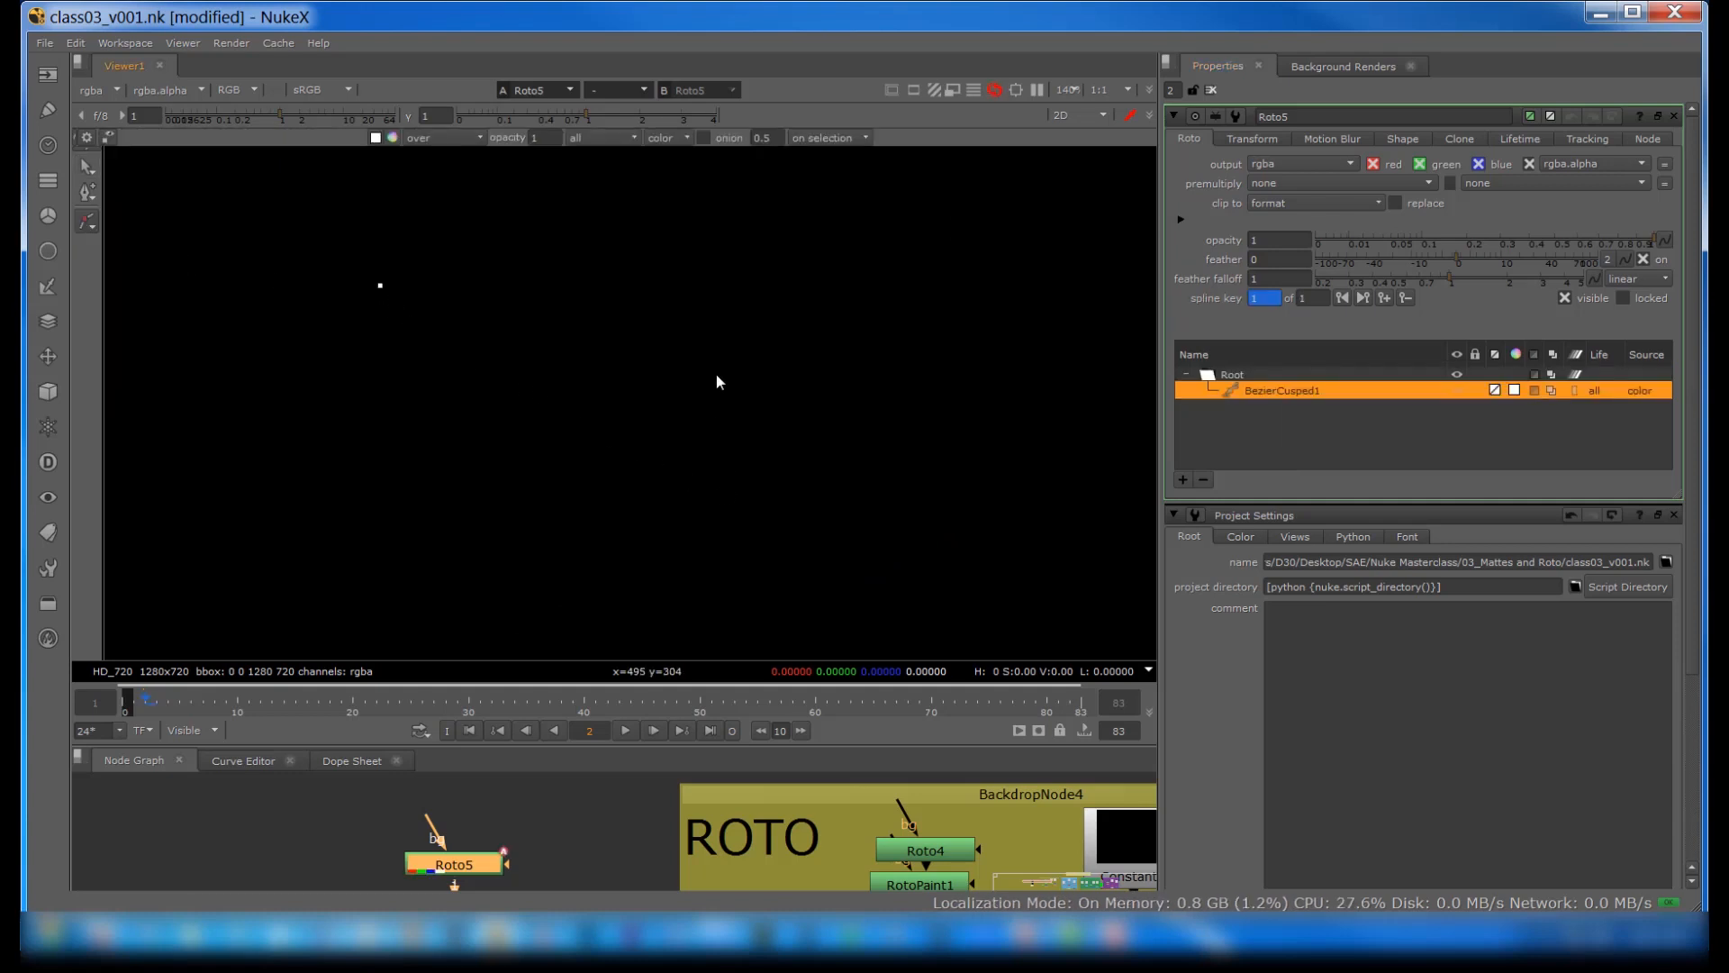
click(731, 290)
click(759, 432)
click(396, 489)
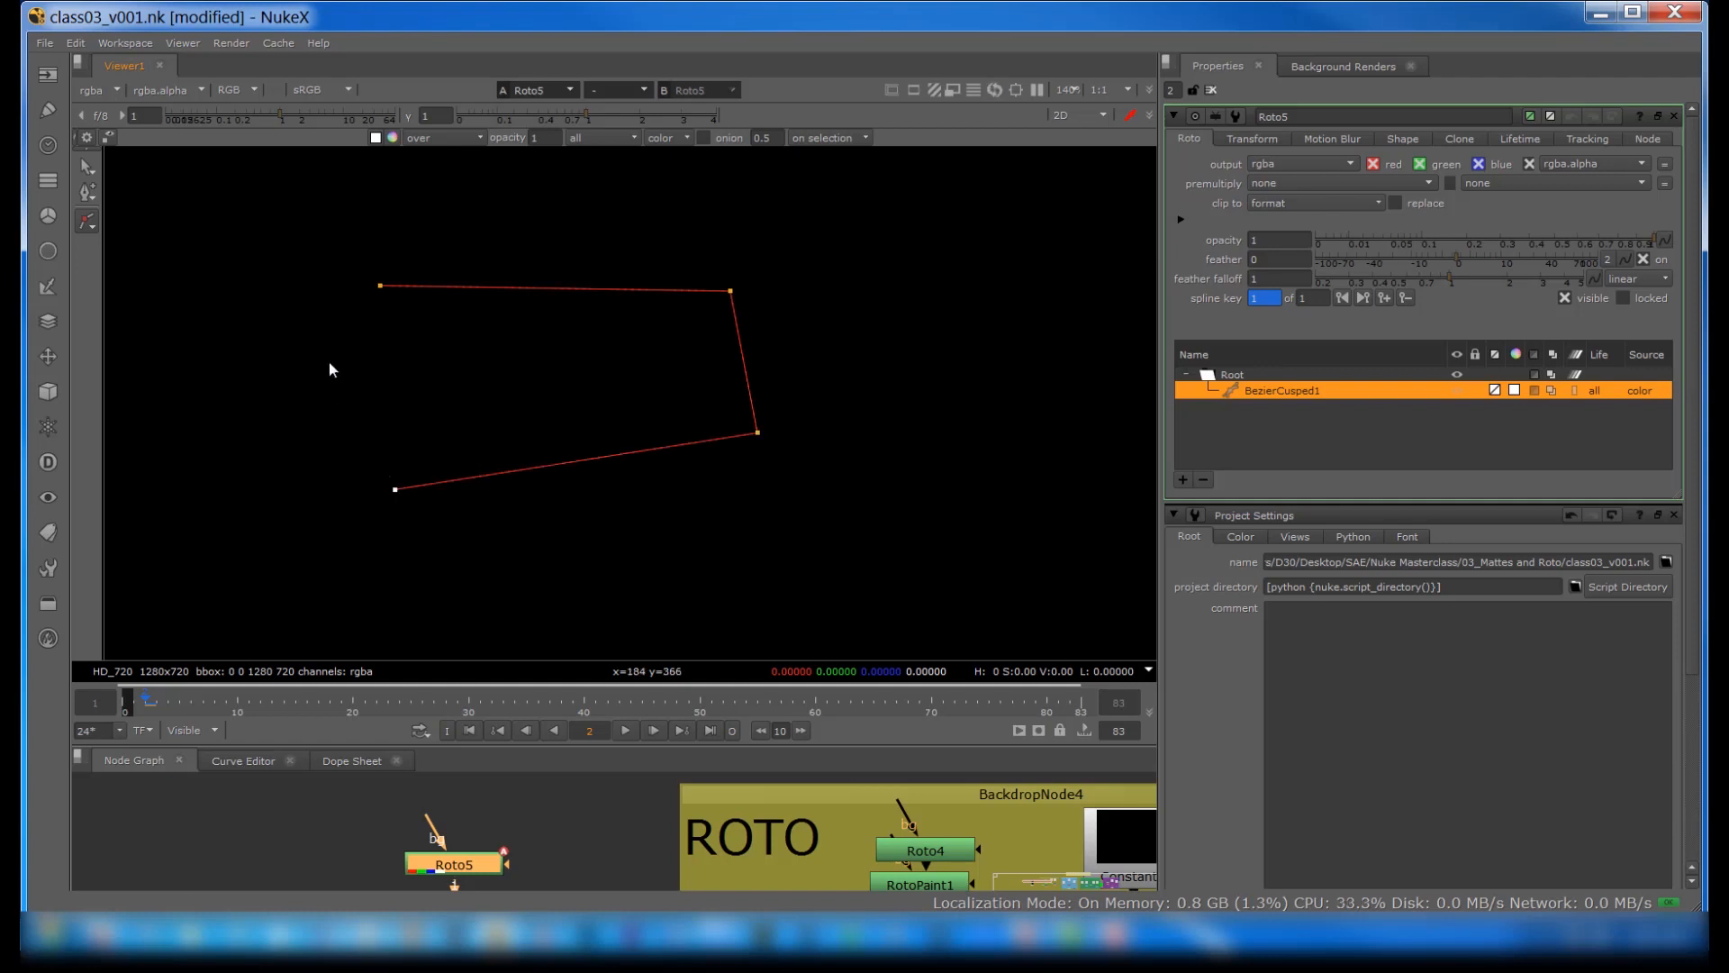
click(328, 362)
click(379, 285)
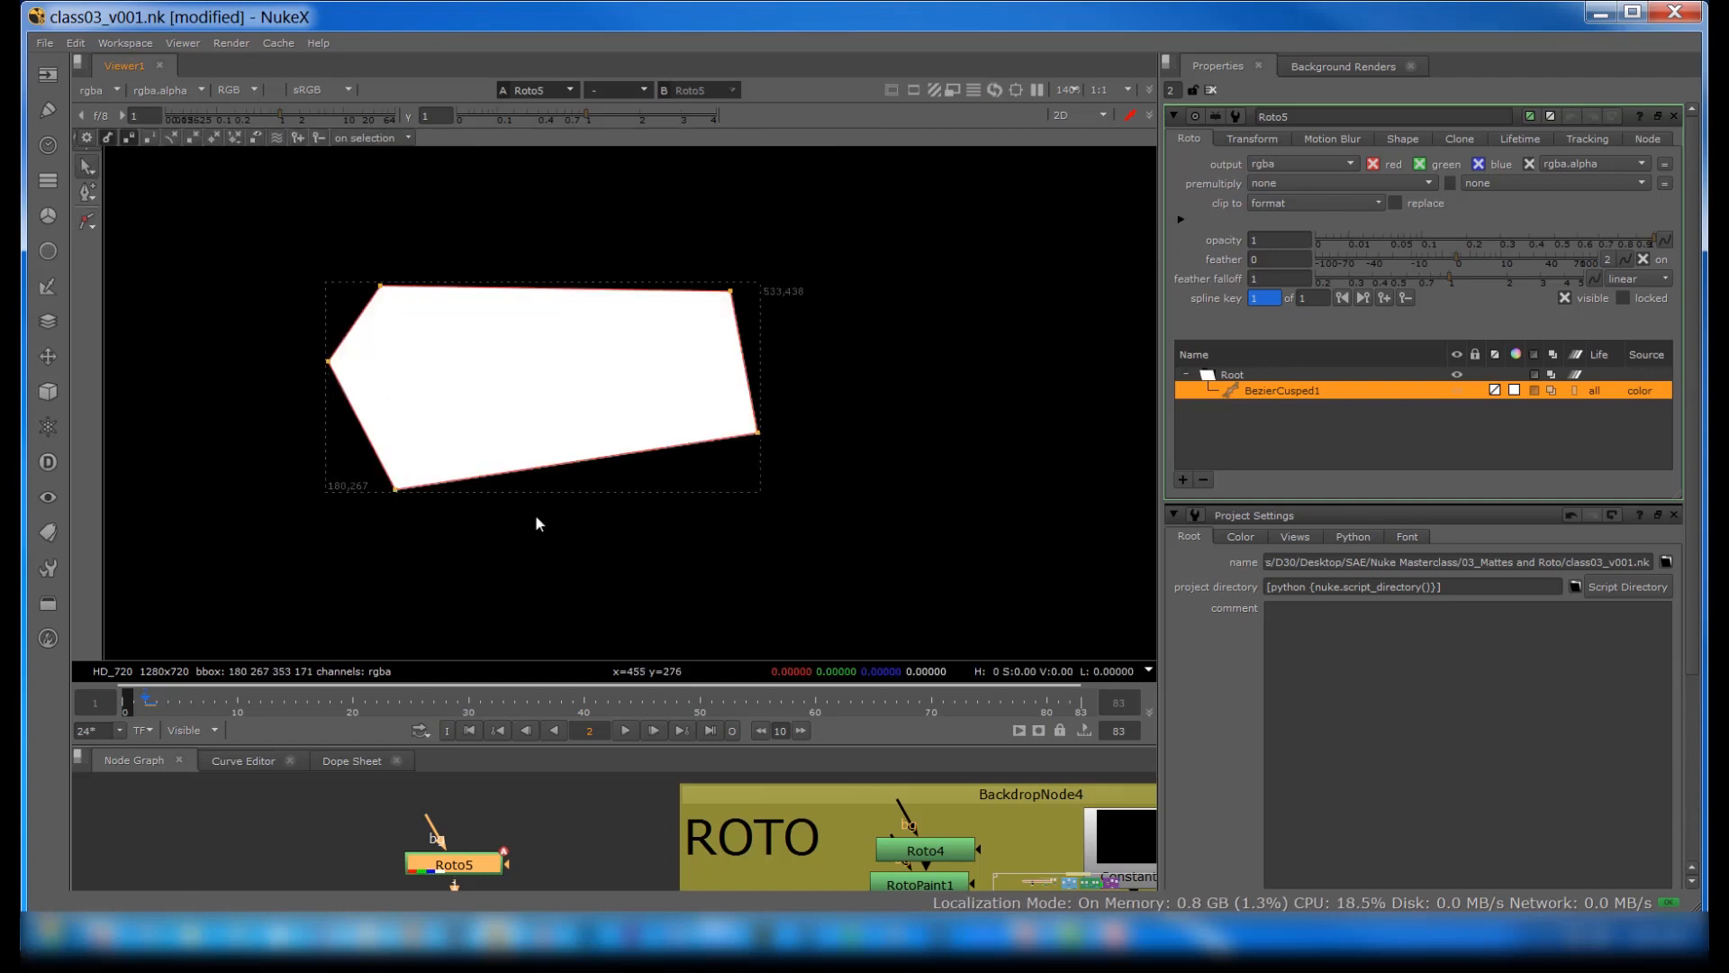
Step: Draw a closed Bezier shape with rounded, curving edges and an inward notch to the right of the cusped polygon
right_click(89, 228)
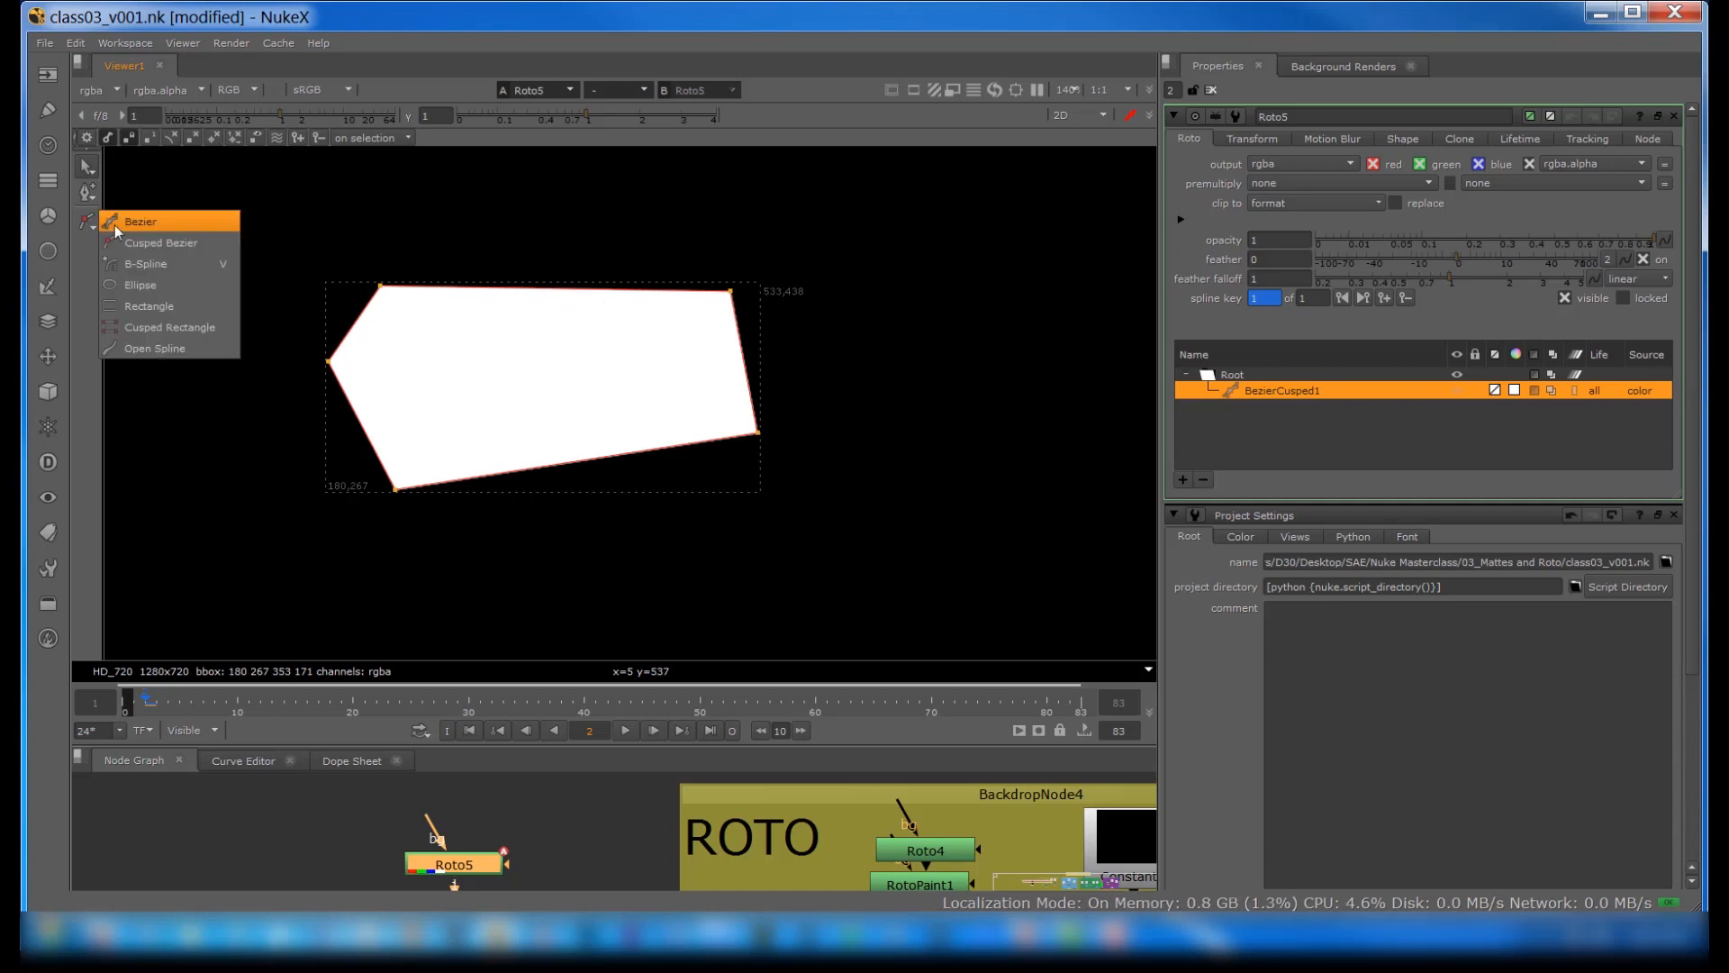
click(135, 220)
click(870, 420)
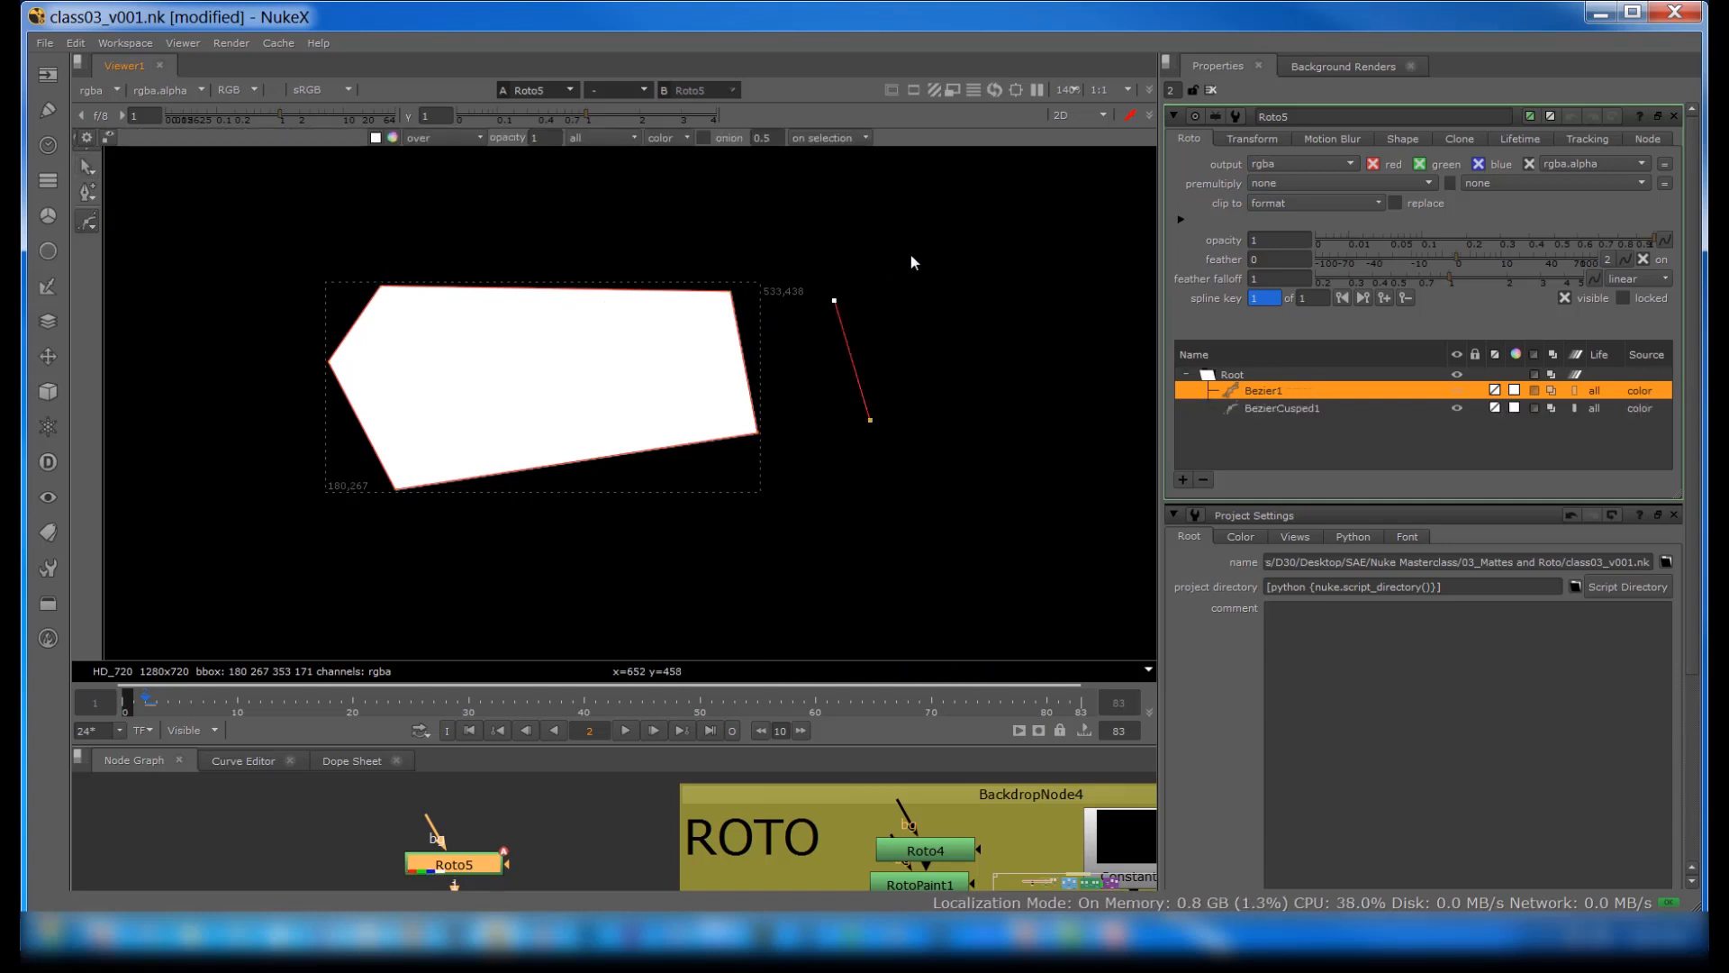
drag(912, 256, 978, 272)
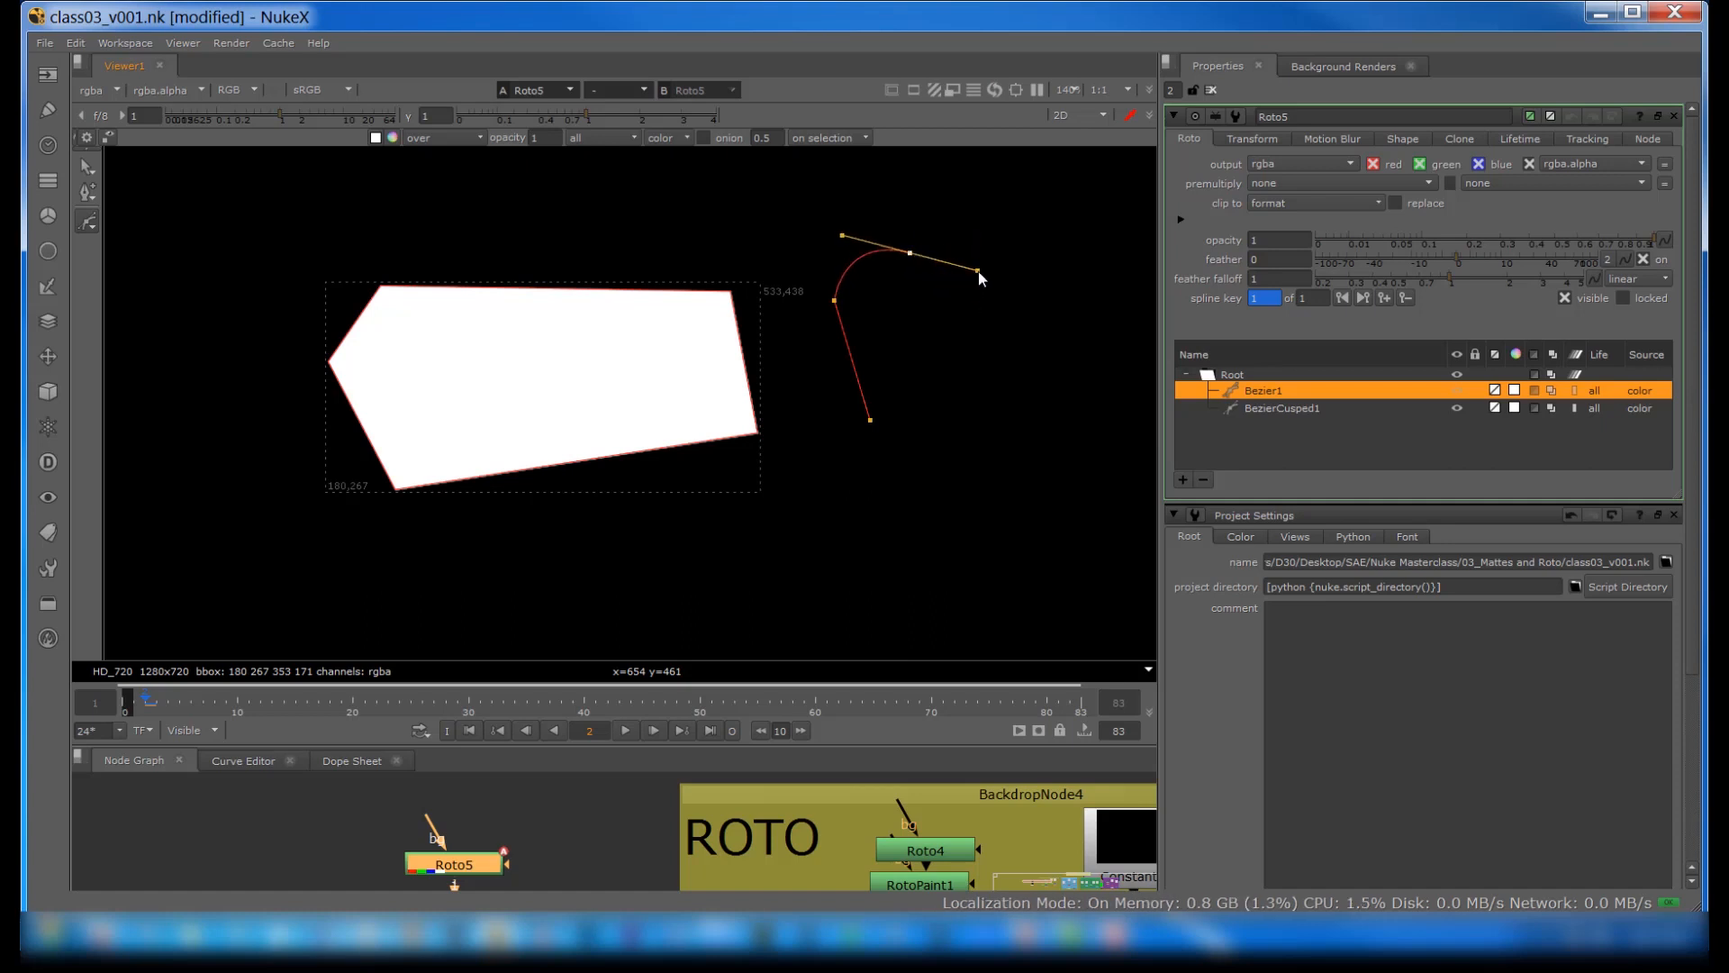
click(974, 312)
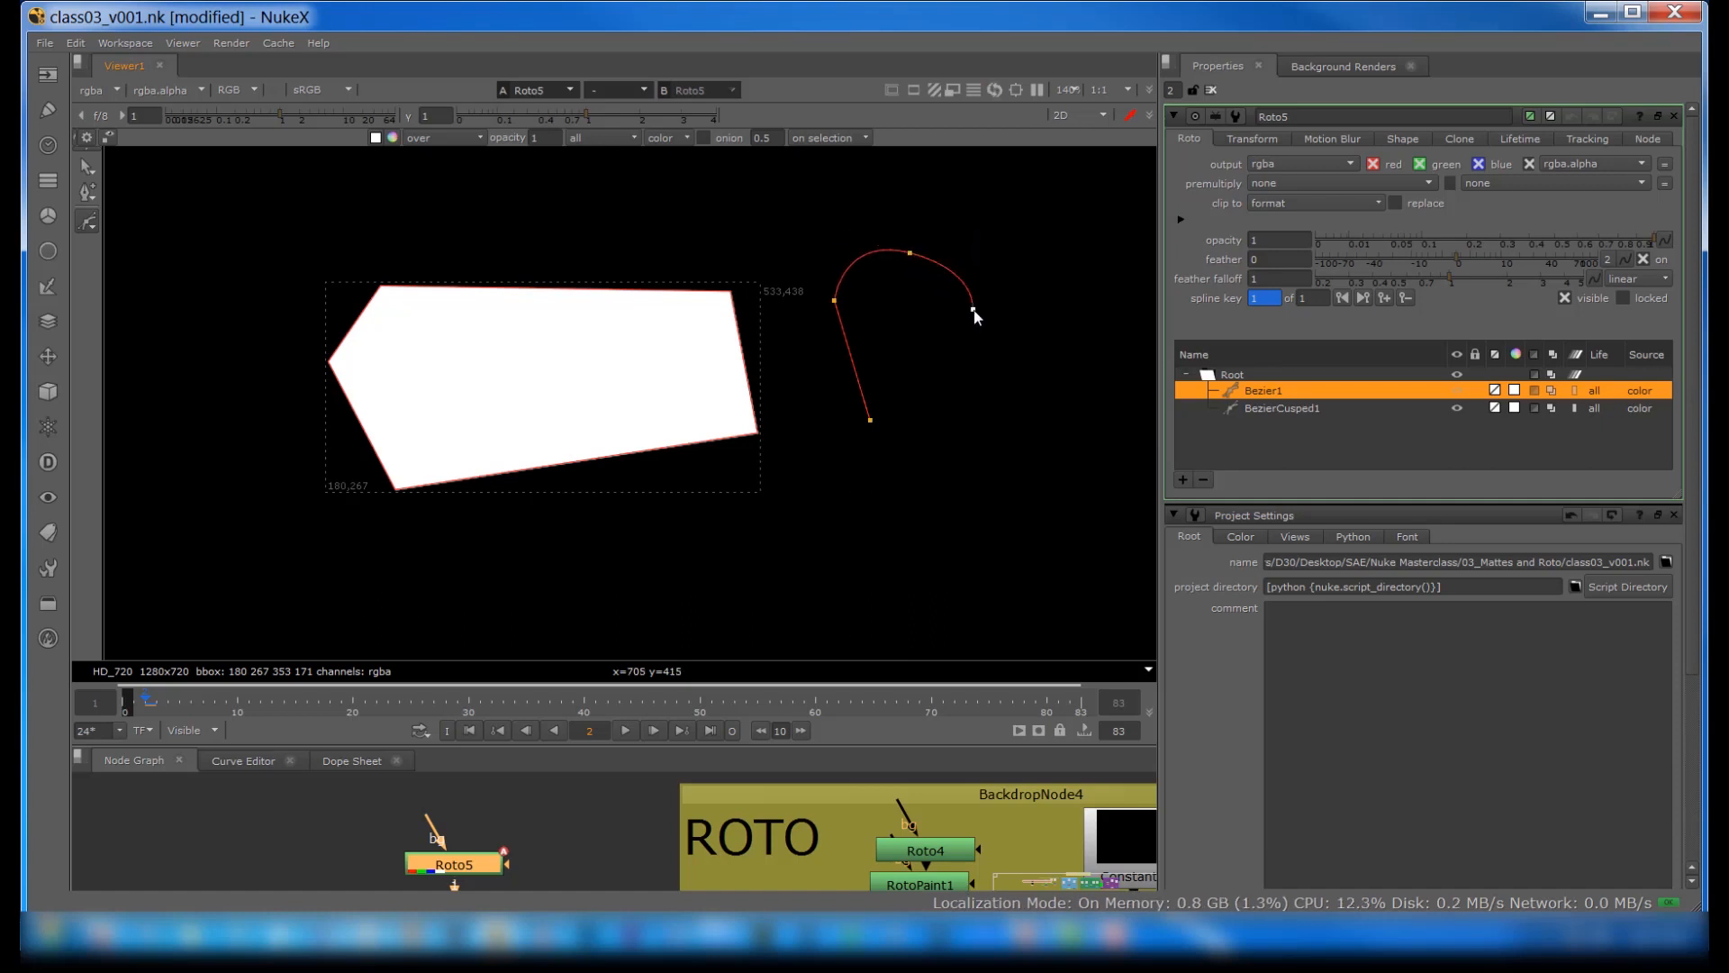
drag(979, 379, 1035, 453)
drag(989, 534, 955, 551)
drag(831, 563, 801, 529)
drag(883, 481, 910, 455)
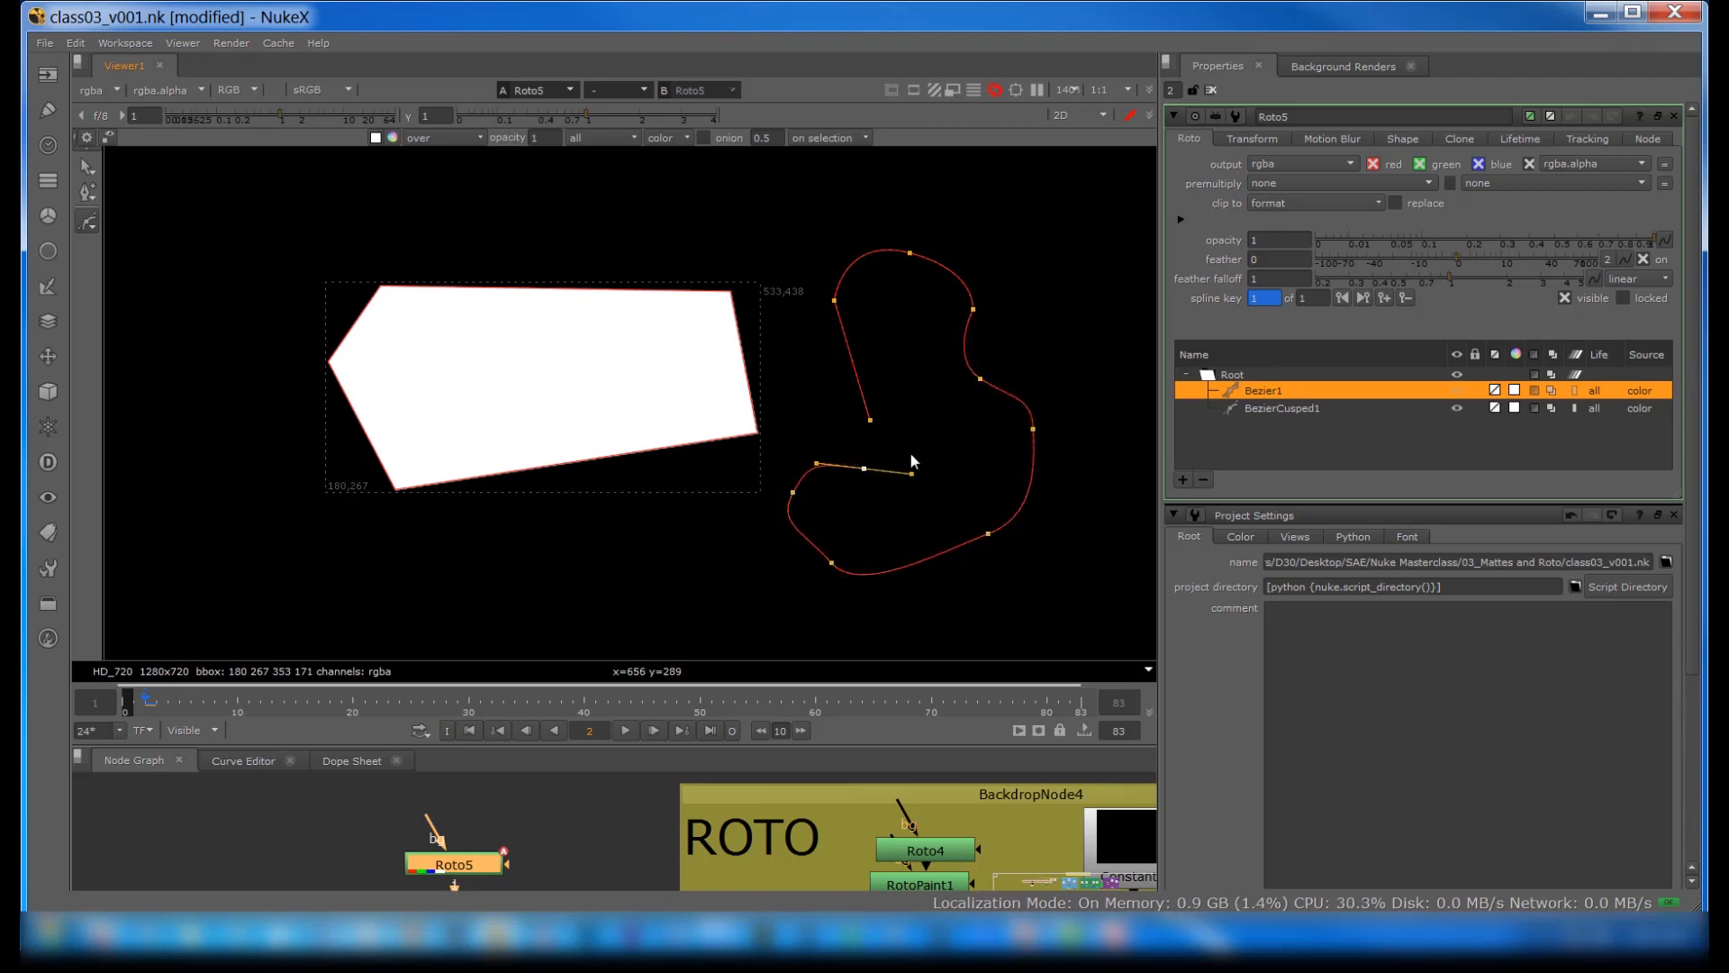
click(871, 422)
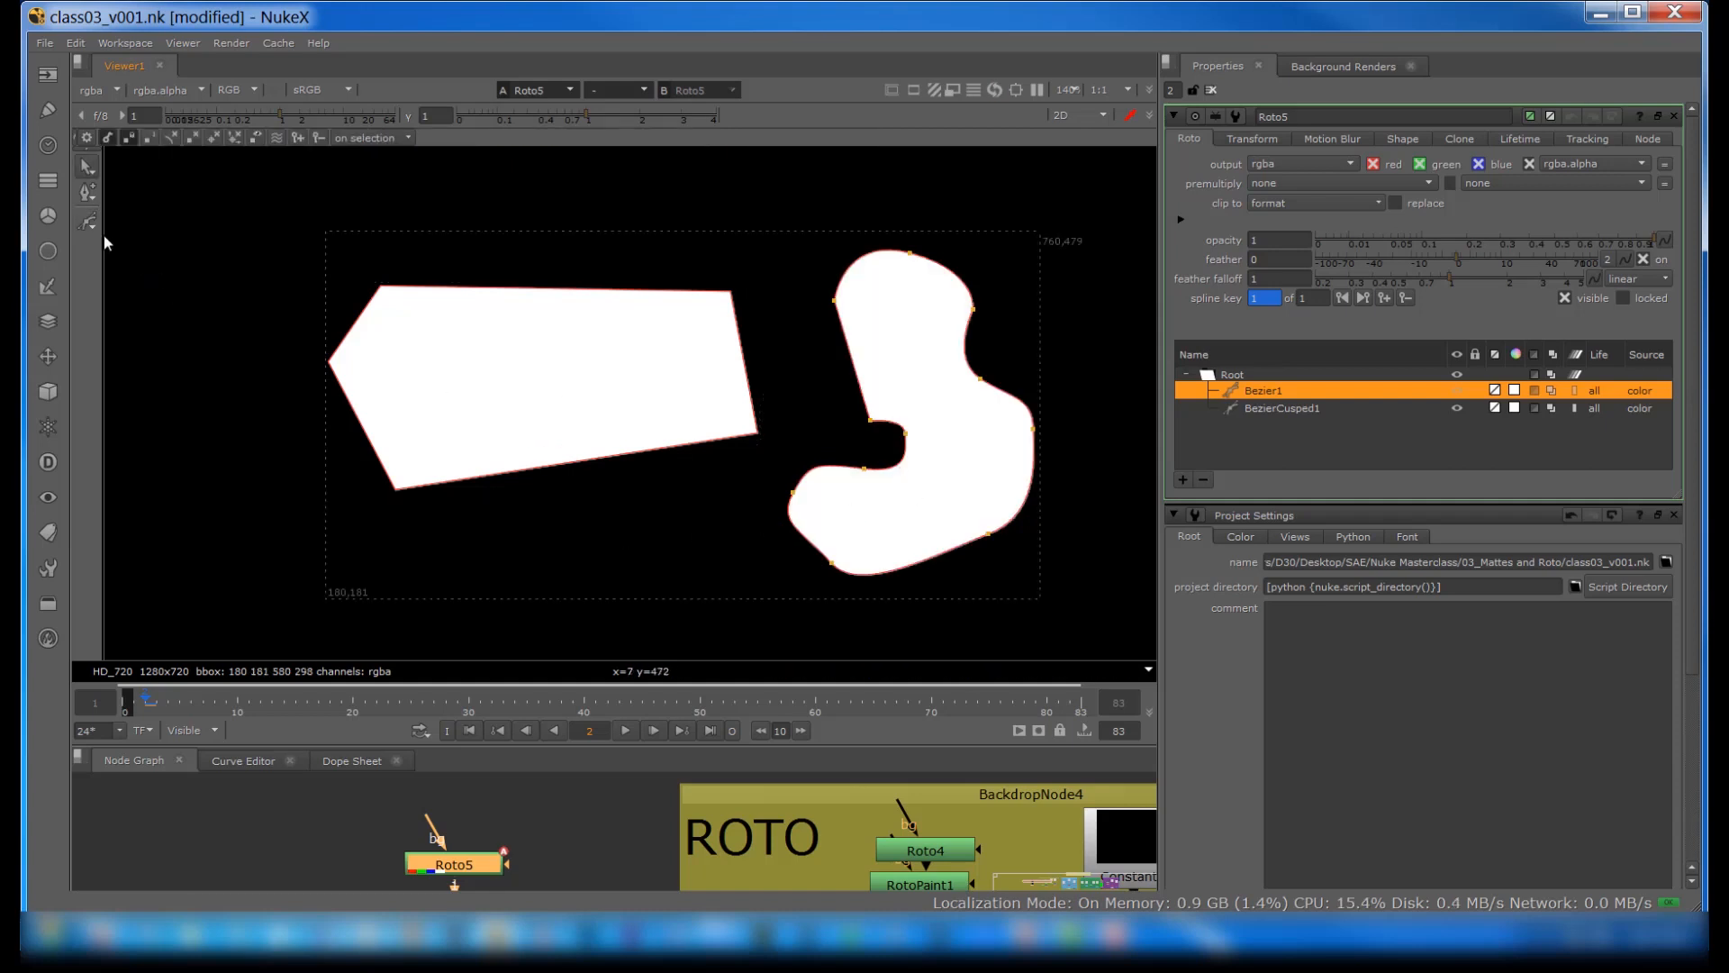
Step: Draw a closed three-point Cusped Bezier triangle above the polygon
click(82, 220)
click(129, 243)
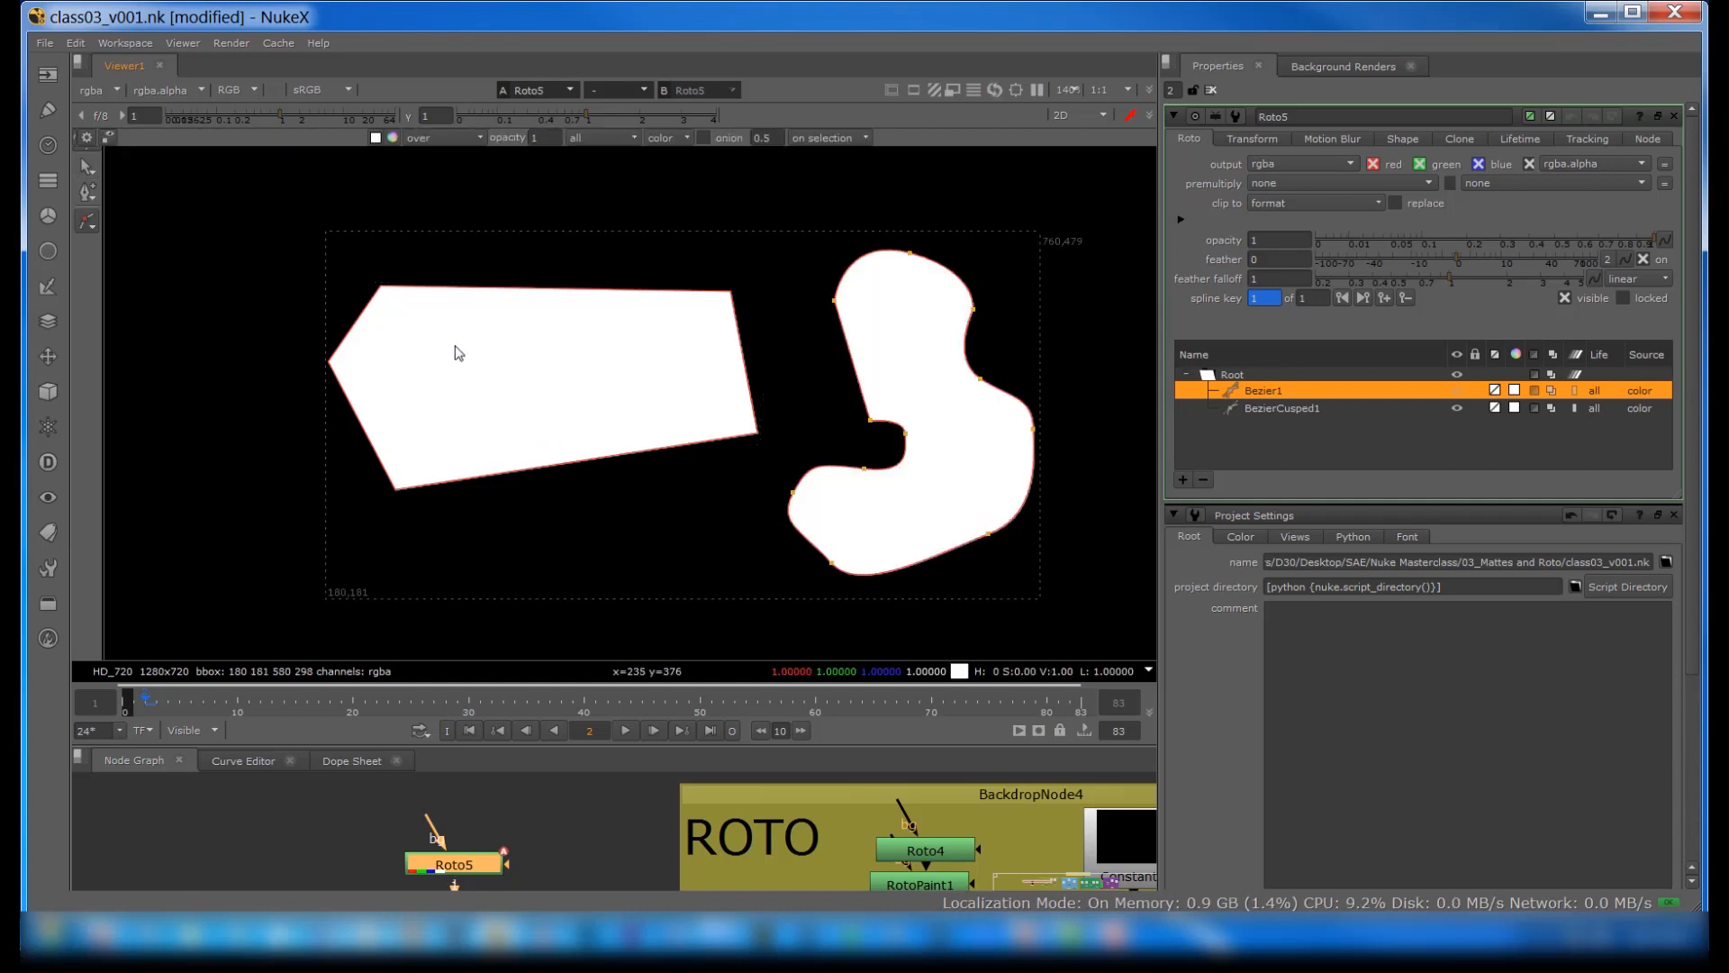
click(471, 177)
click(577, 199)
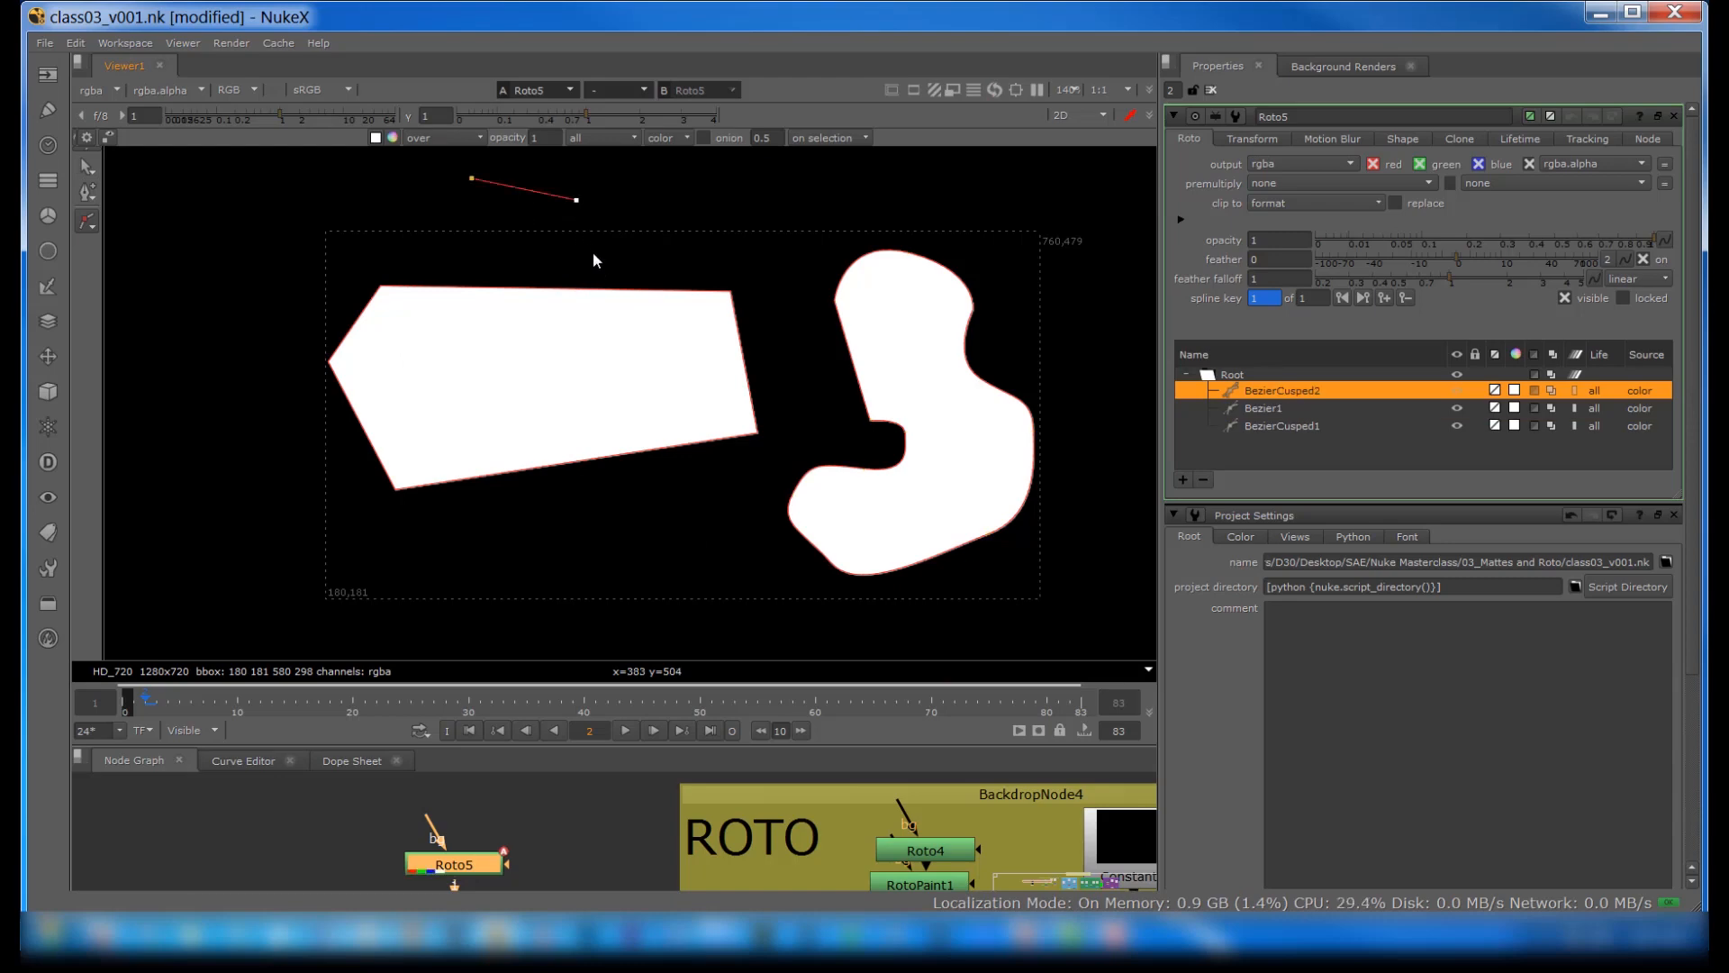
click(515, 271)
click(471, 179)
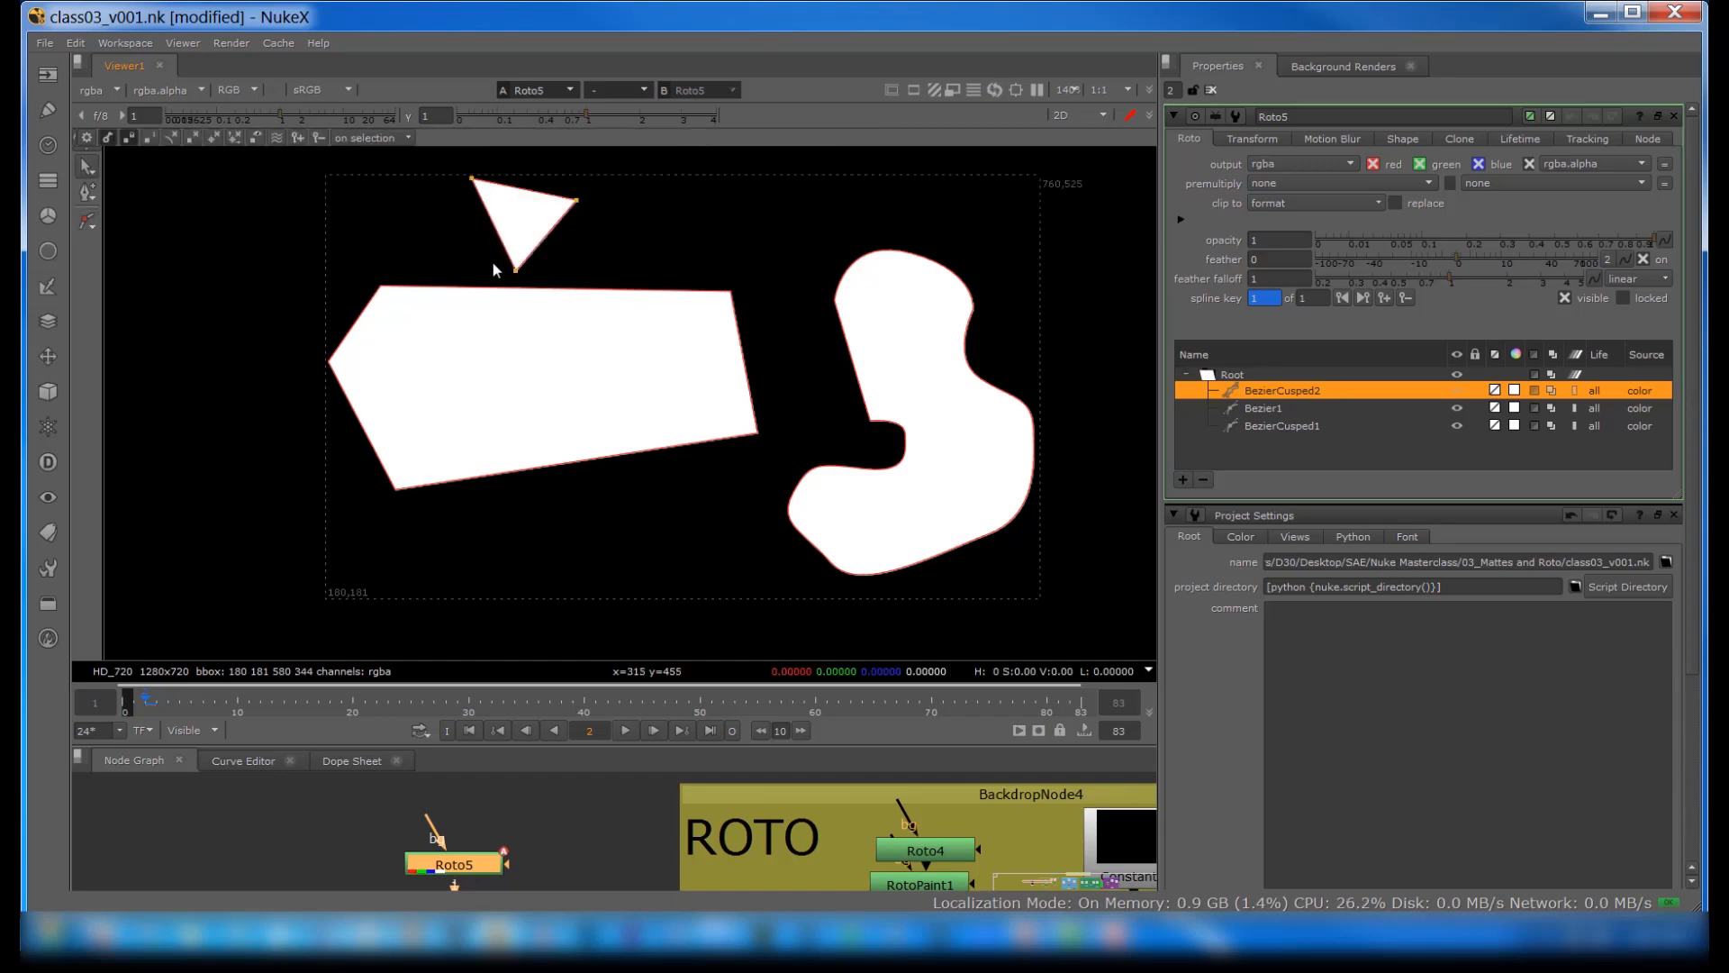
Step: Smooth the triangle's upper-left point repeatedly, so that its two adjoining edges bulge outward
drag(454, 163, 479, 185)
right_click(477, 185)
click(509, 308)
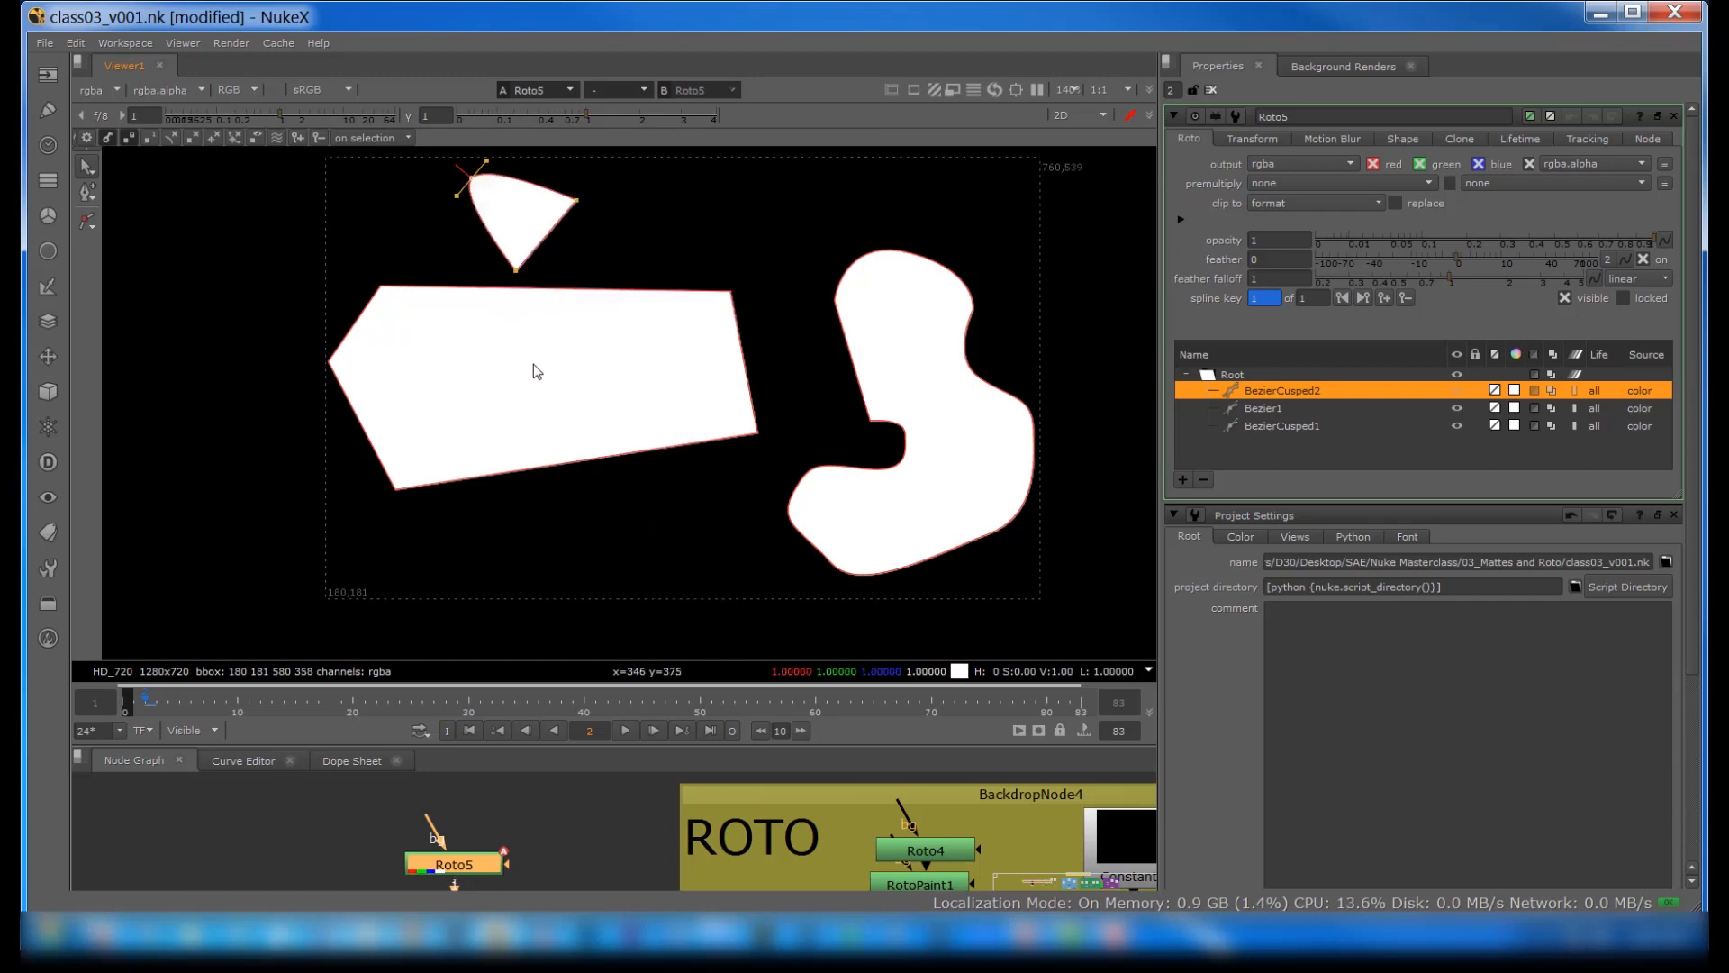
key(z)
key(z)
key(z)
key(z)
key(z)
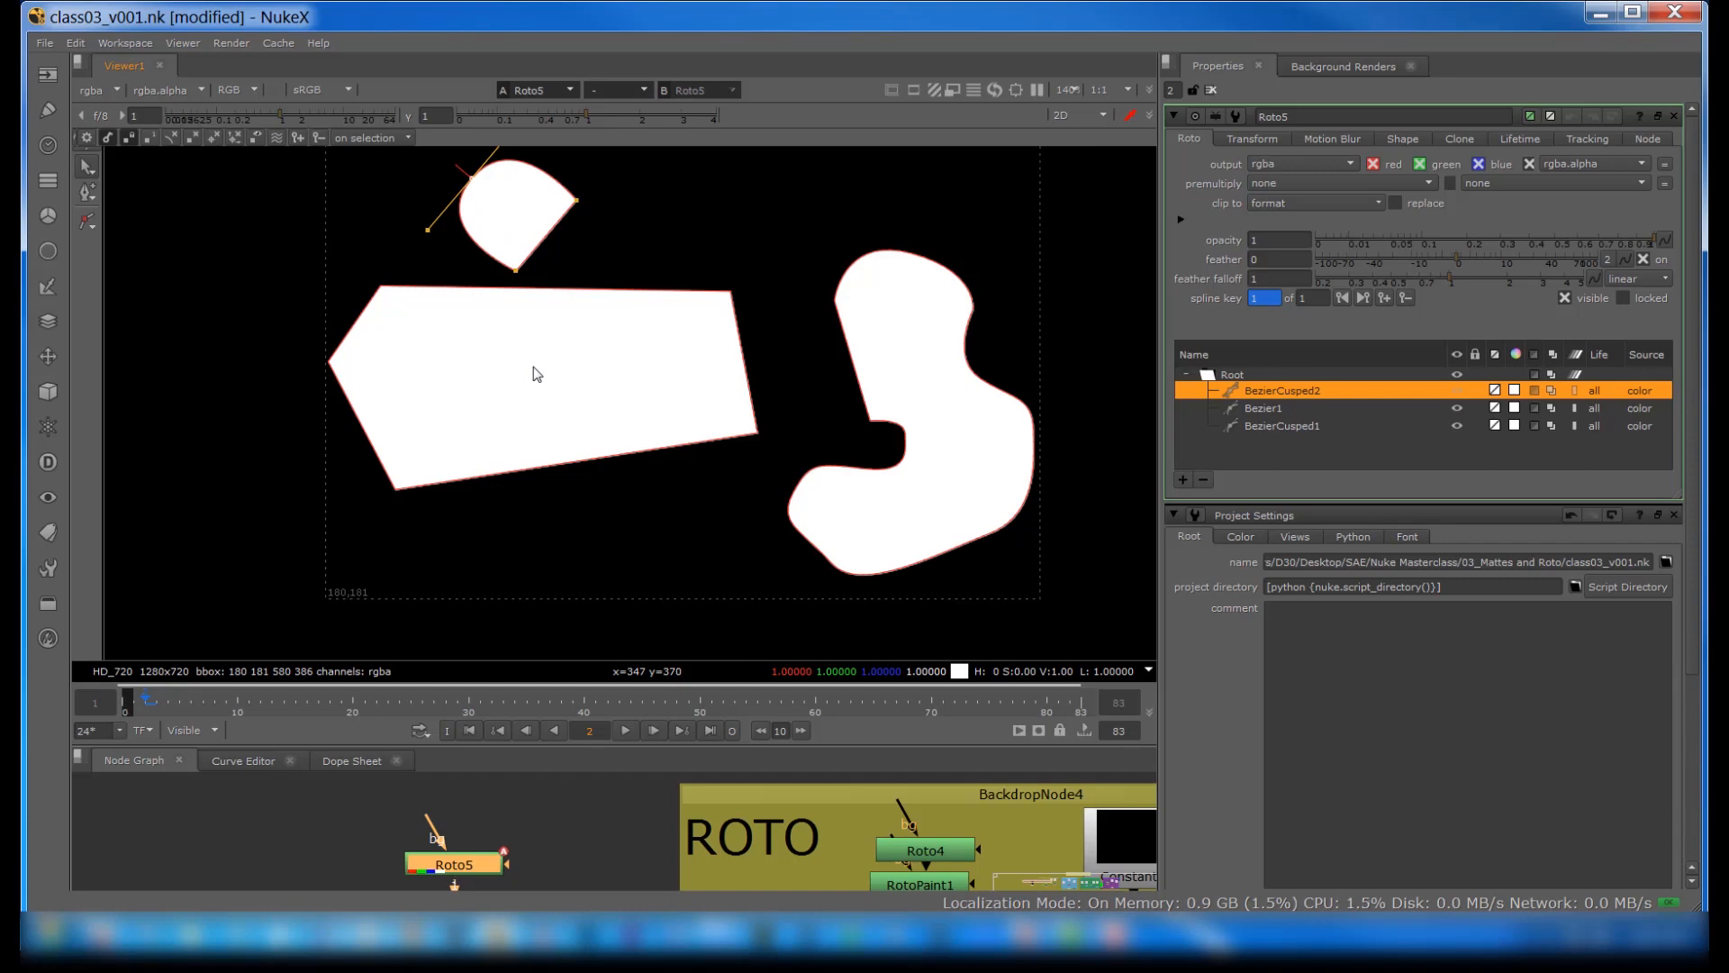
Step: Delete the BezierCusped2, Bezier1 and BezierCusped1 shapes from the Roto5 node together
shift+click(1275, 427)
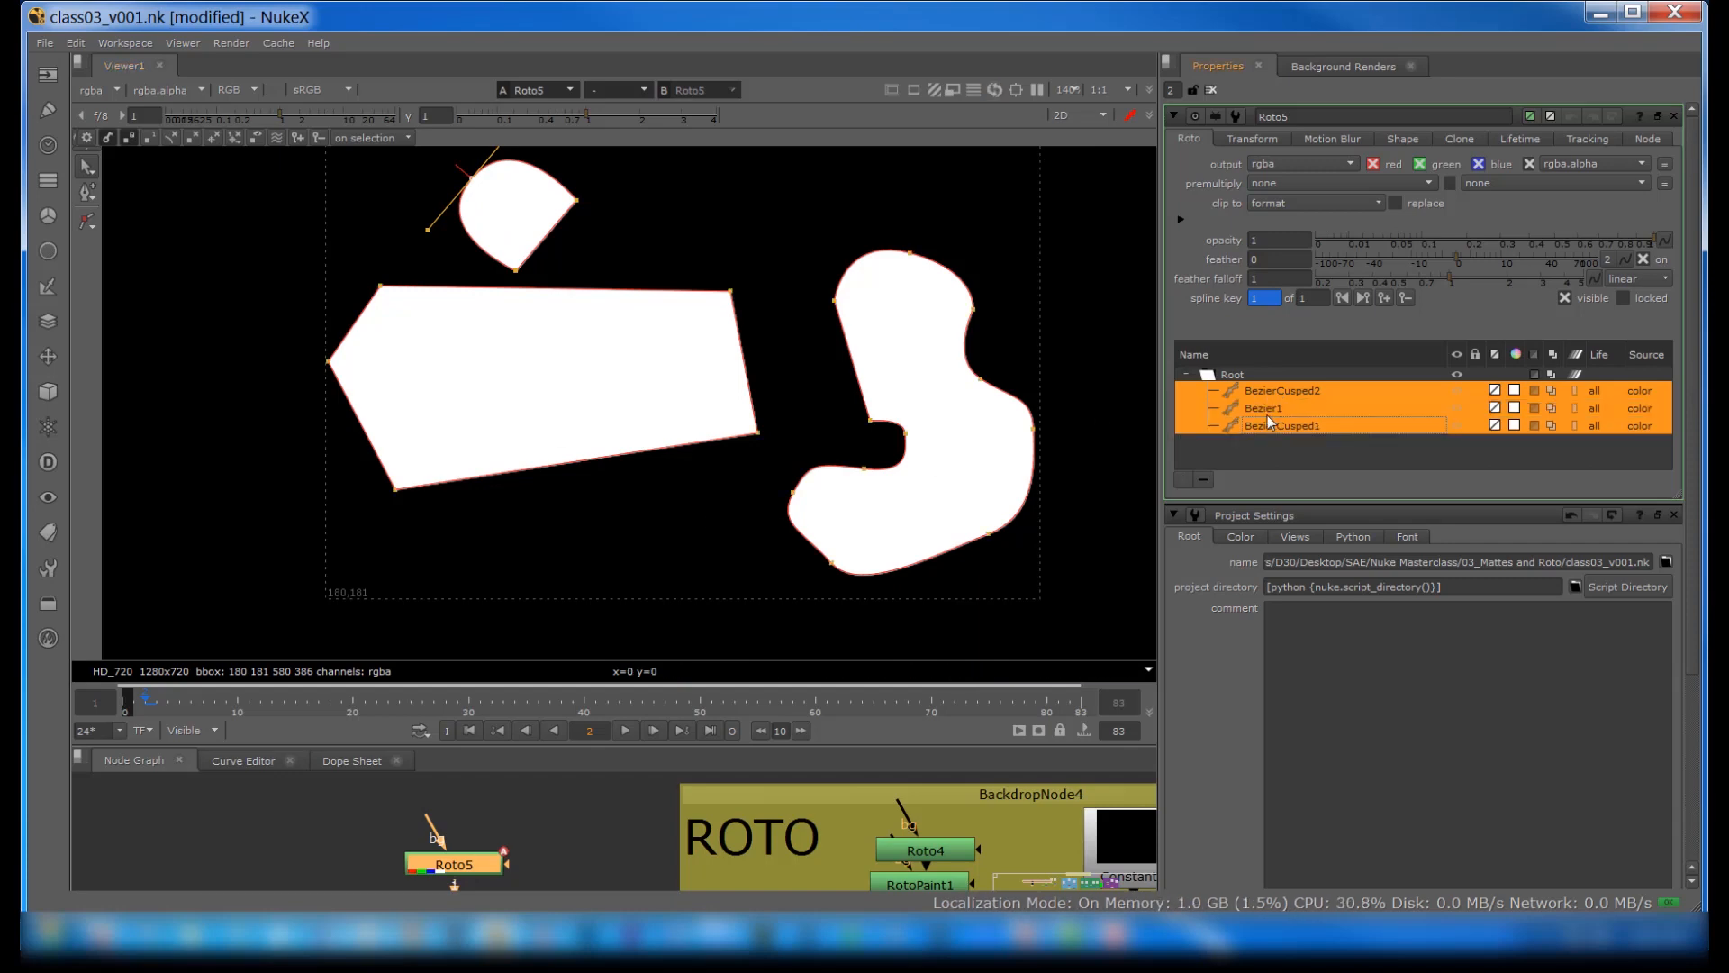
right_click(1268, 417)
click(1287, 418)
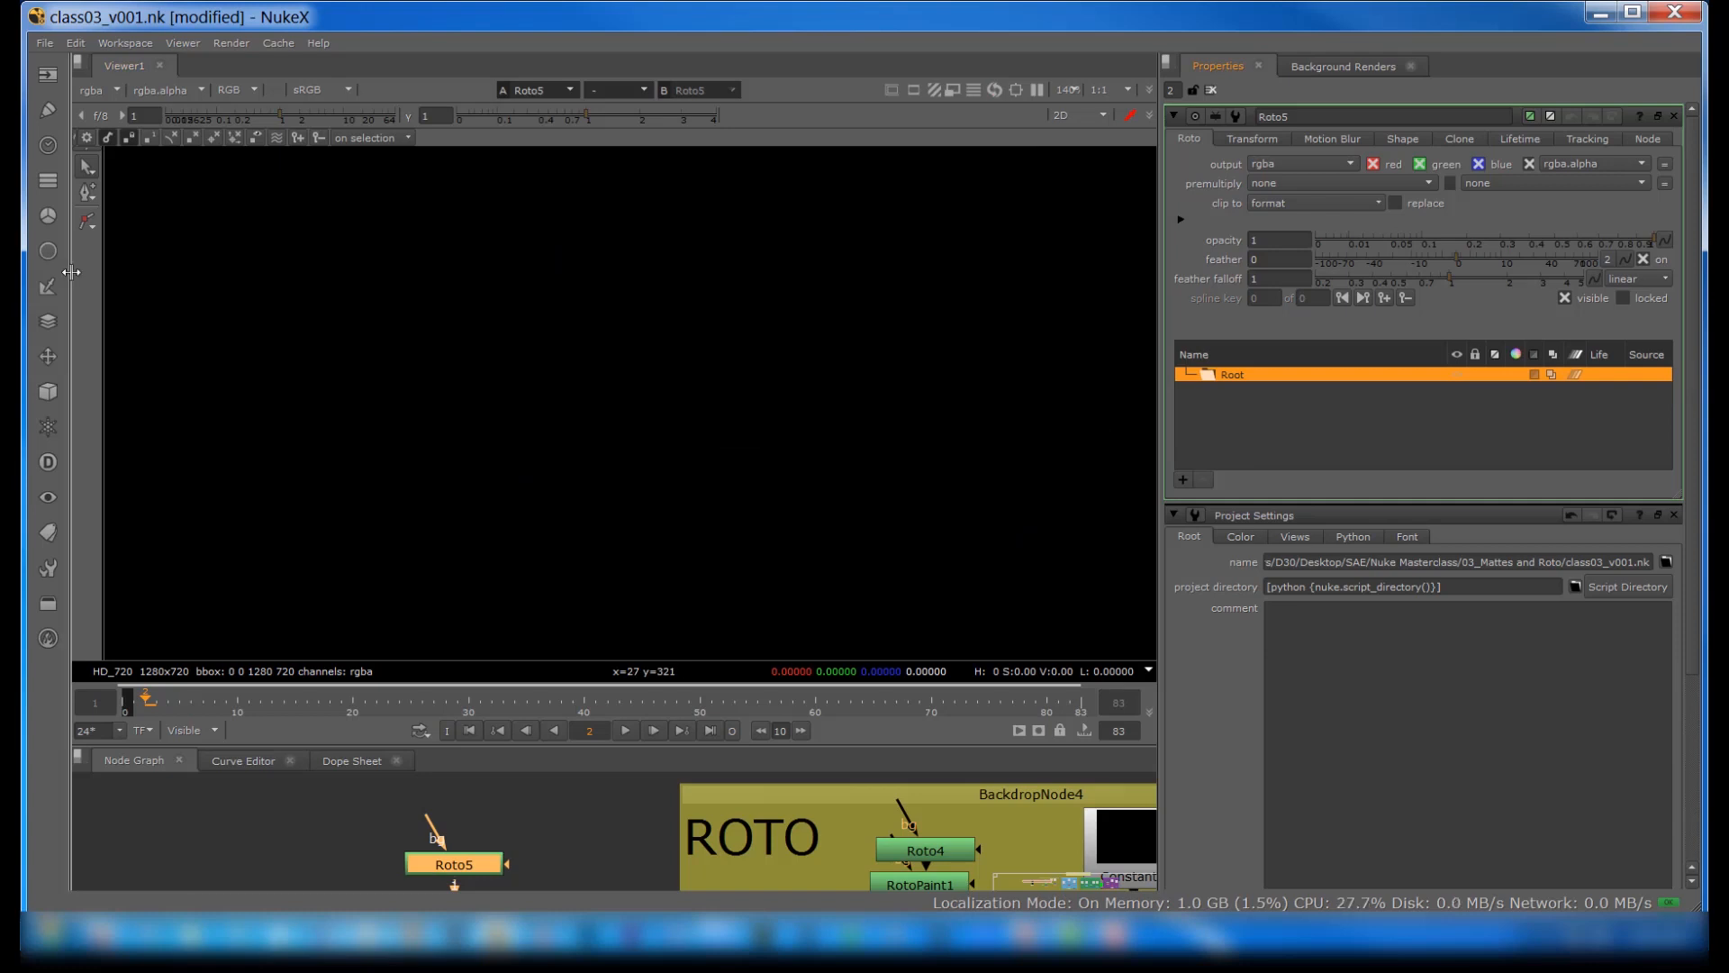
Step: Draw a closed, roughly oval nine-point B-Spline shape in the left half of the viewer
click(86, 221)
click(126, 264)
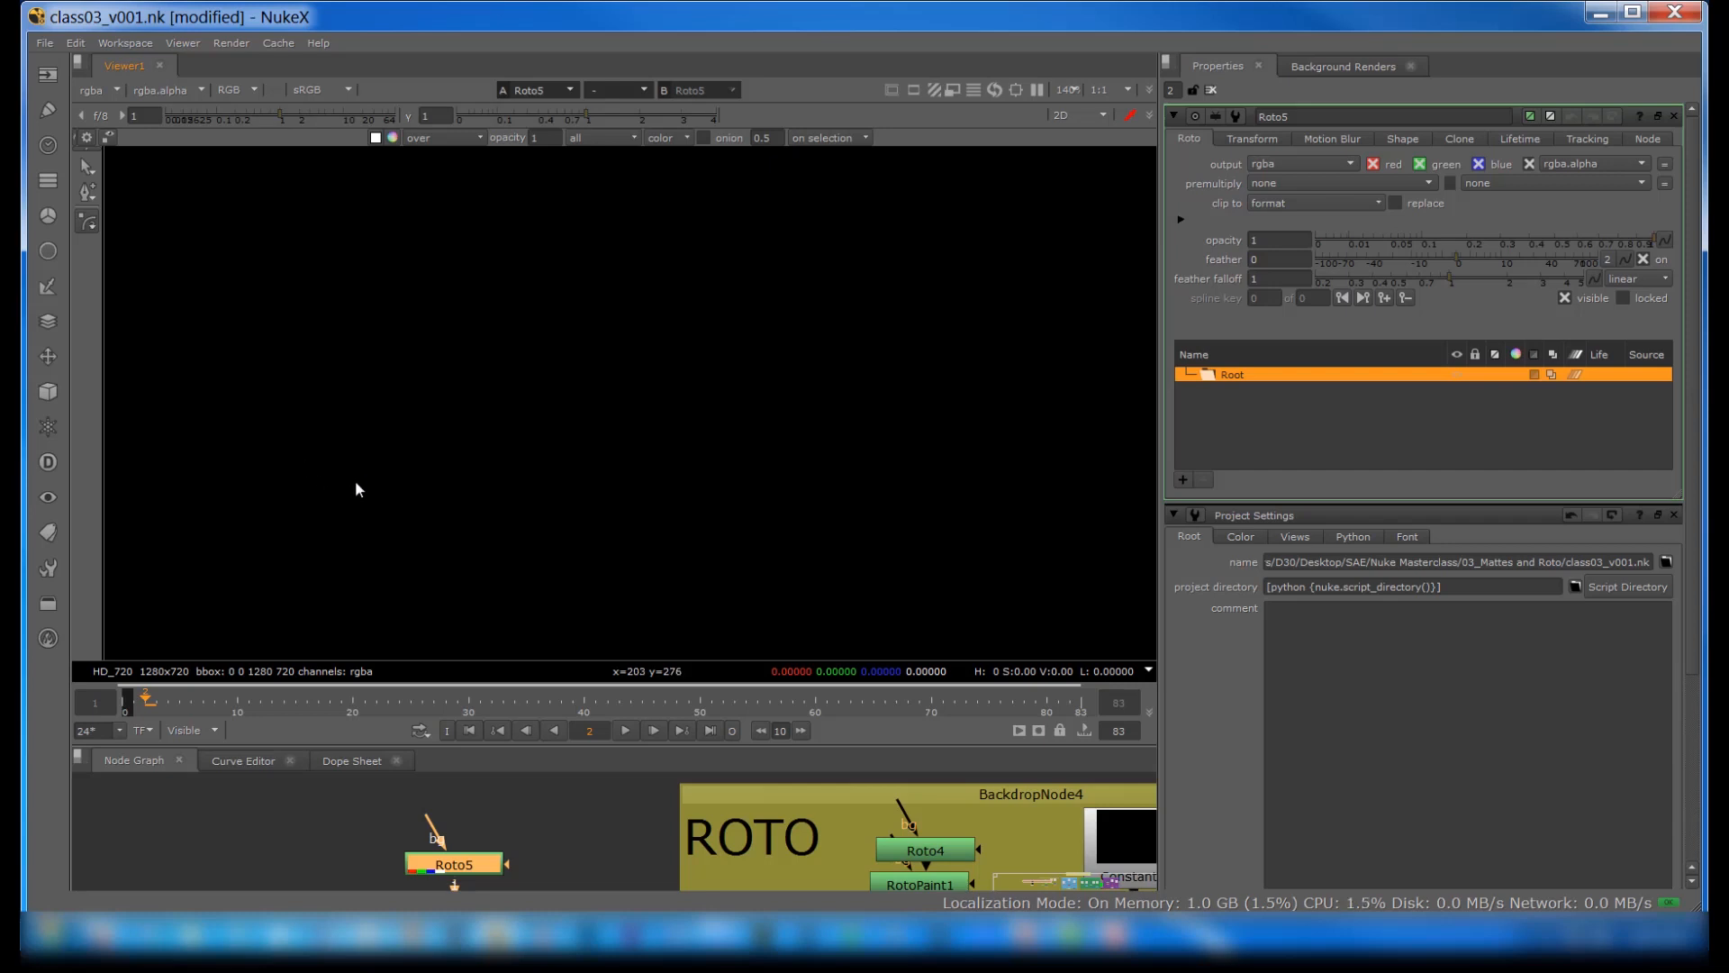
click(363, 522)
click(272, 466)
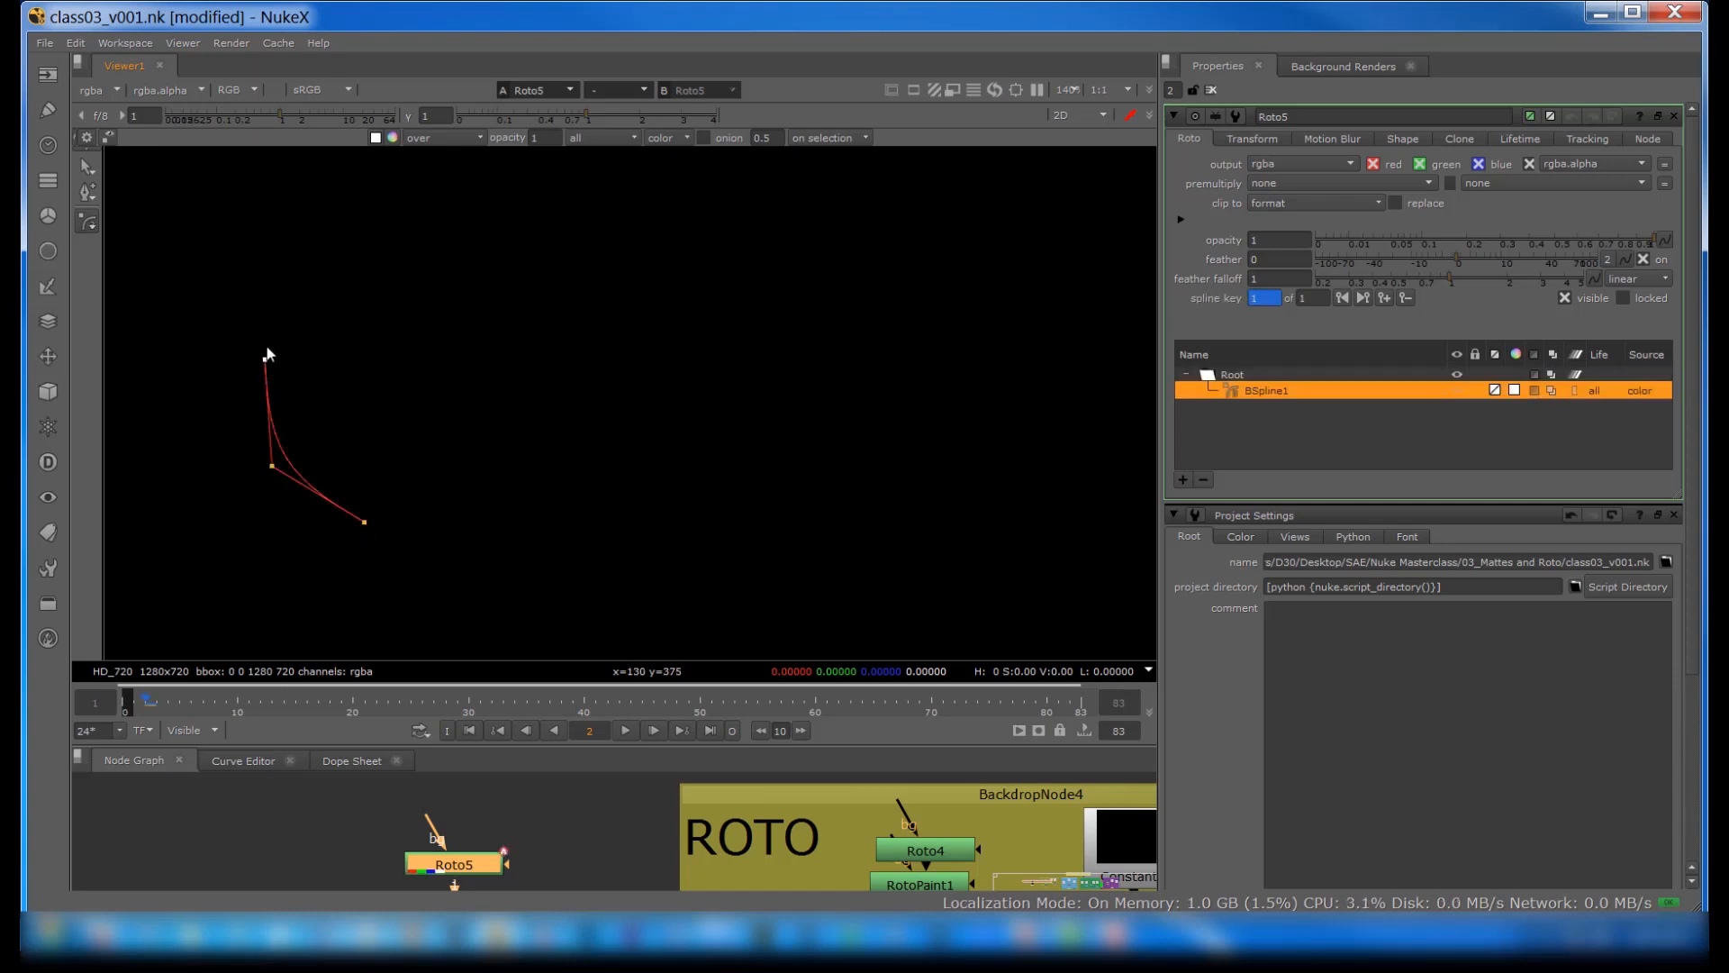
click(265, 359)
click(311, 262)
click(478, 230)
click(634, 242)
click(693, 434)
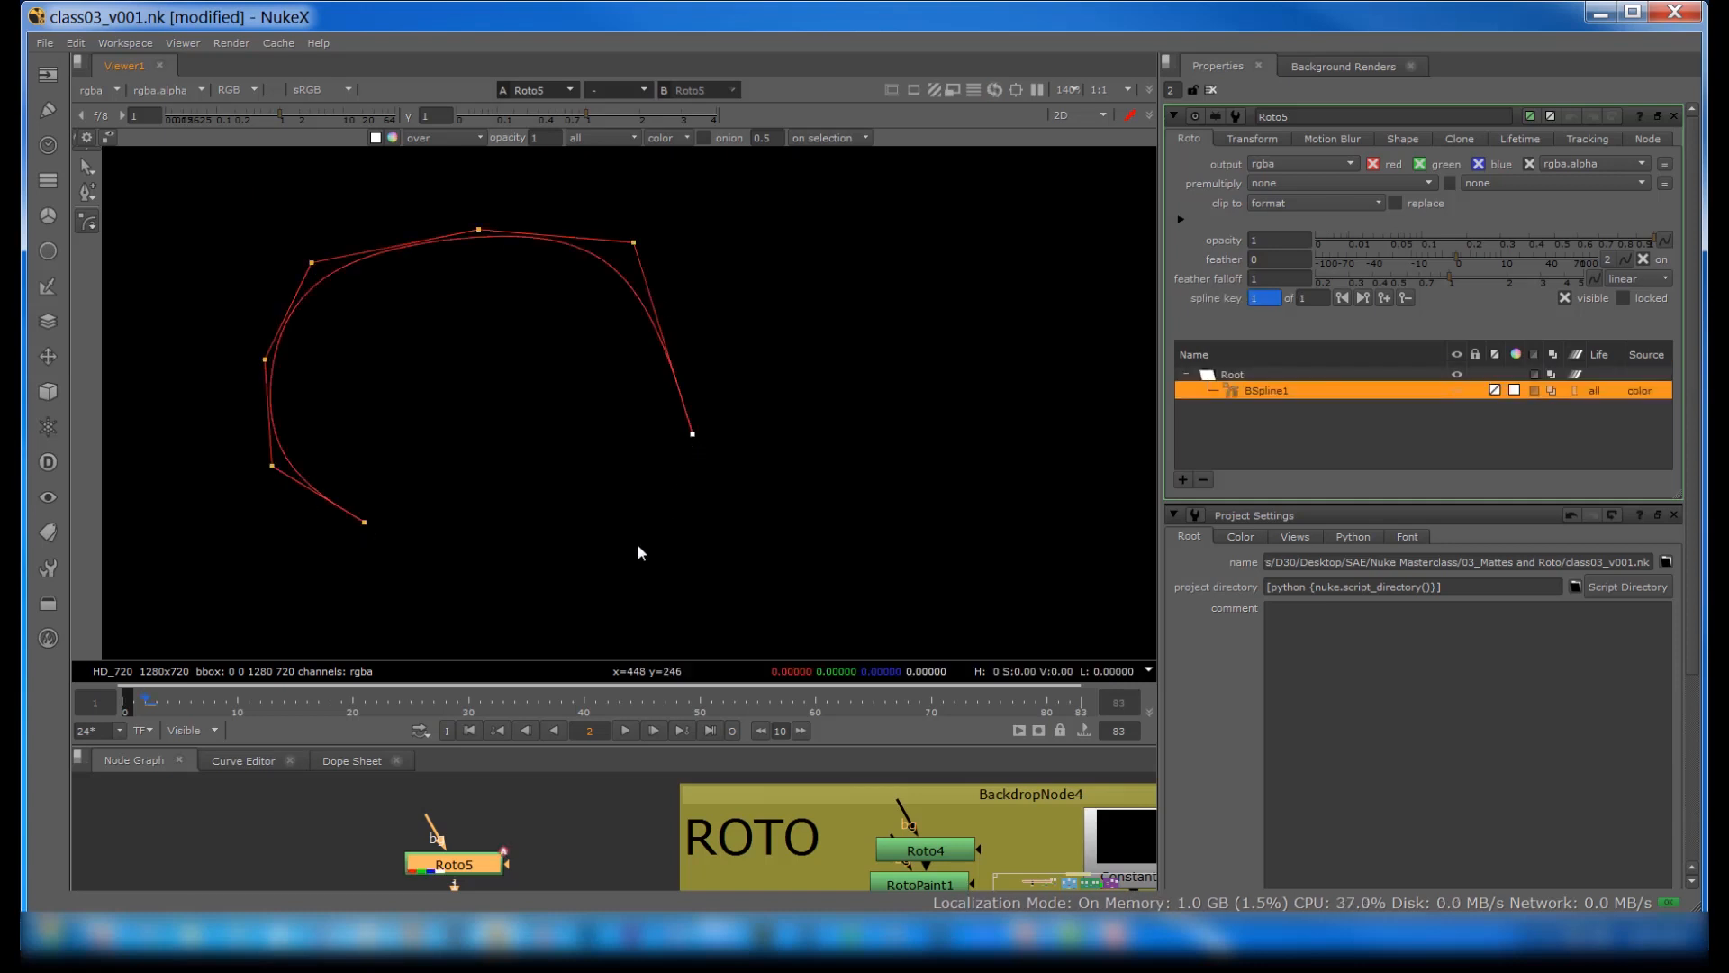
click(599, 553)
click(421, 586)
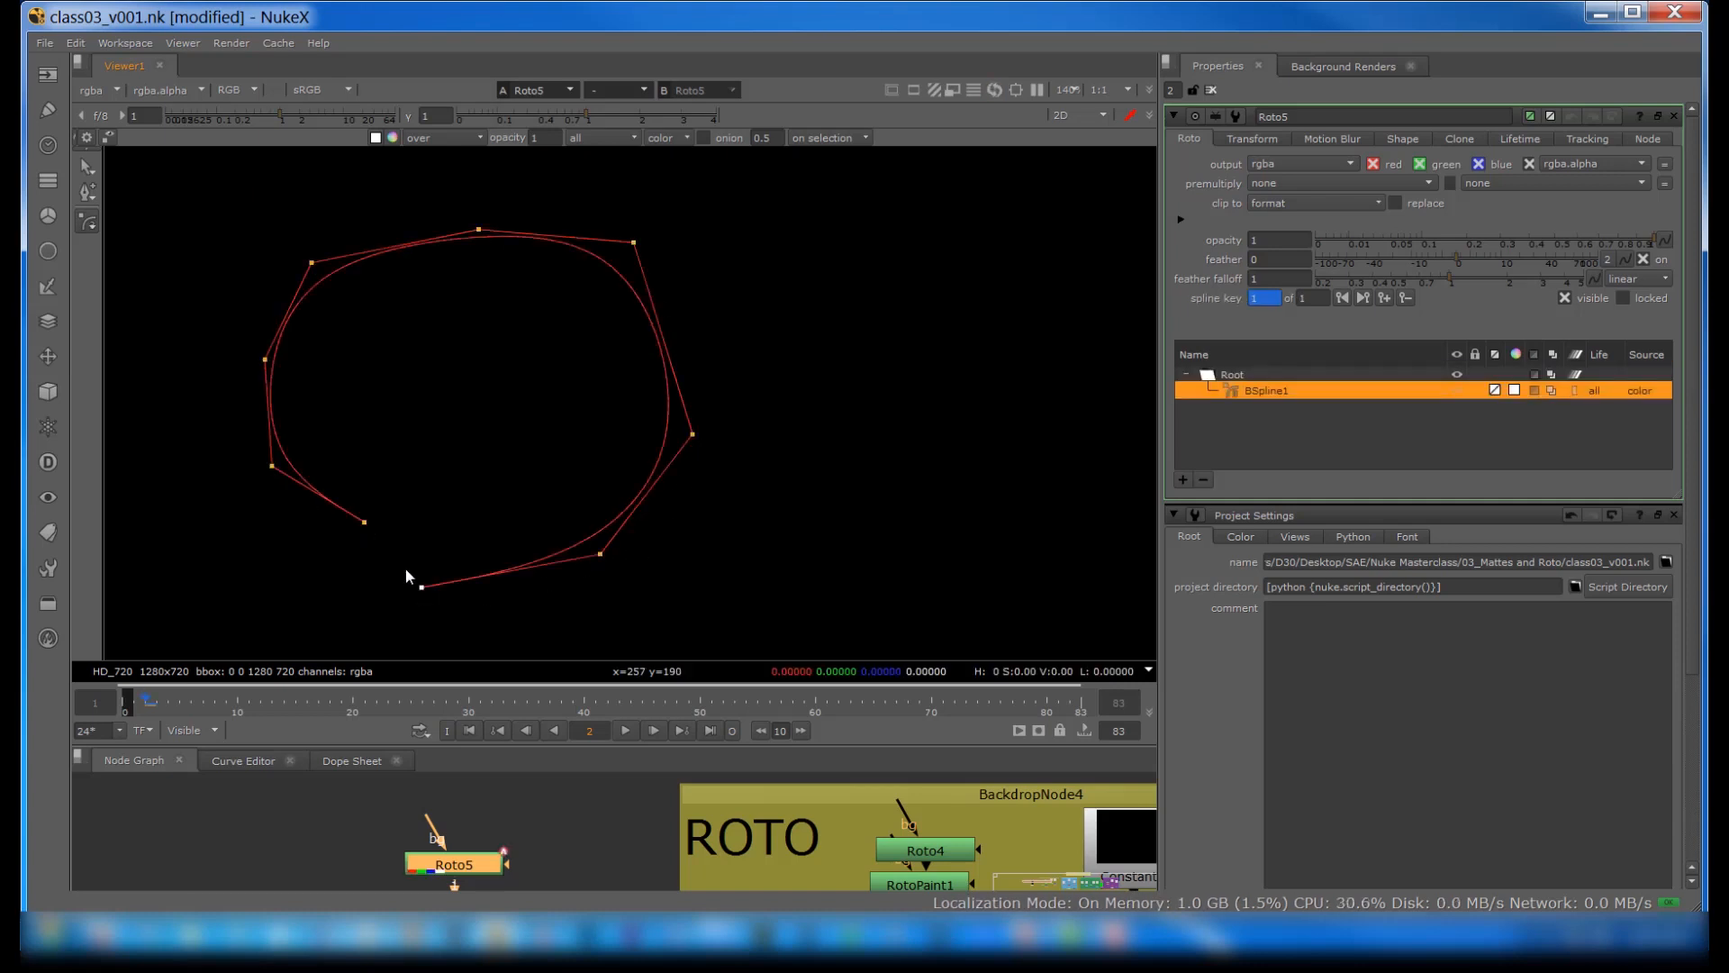
click(365, 522)
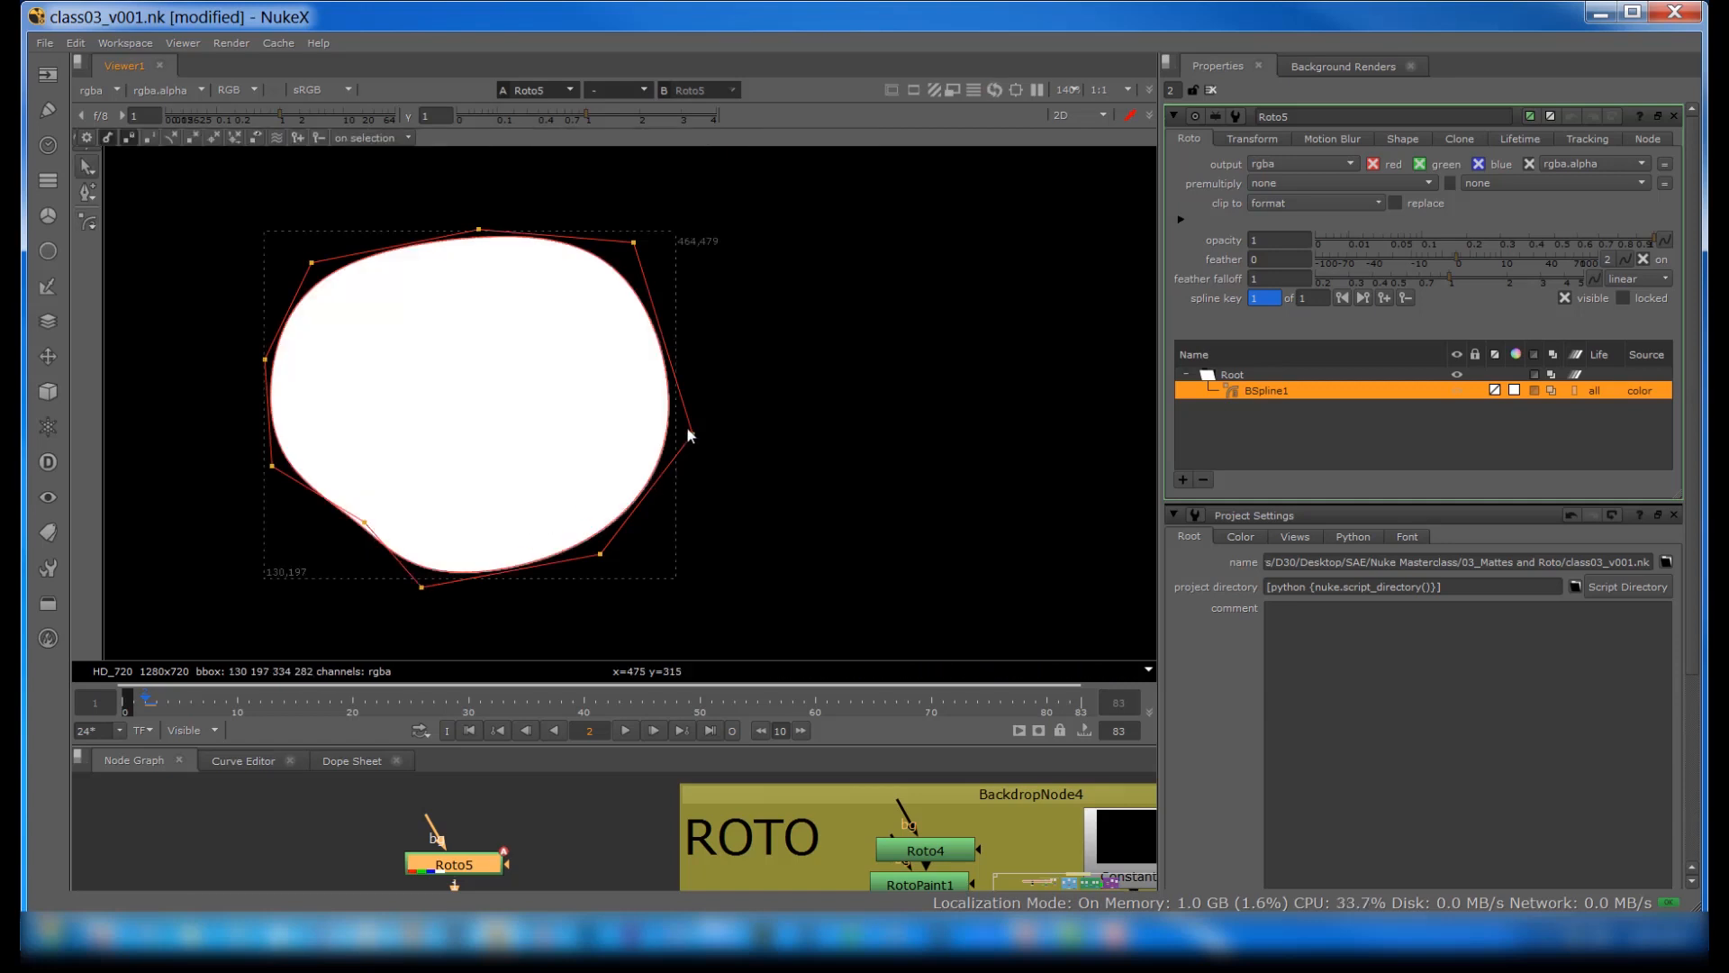
Step: Move the B-spline's right, upper-right, top and upper-left points outward to enlarge the shape, and select its left, lower-left and bottom points in turn
drag(692, 434, 744, 435)
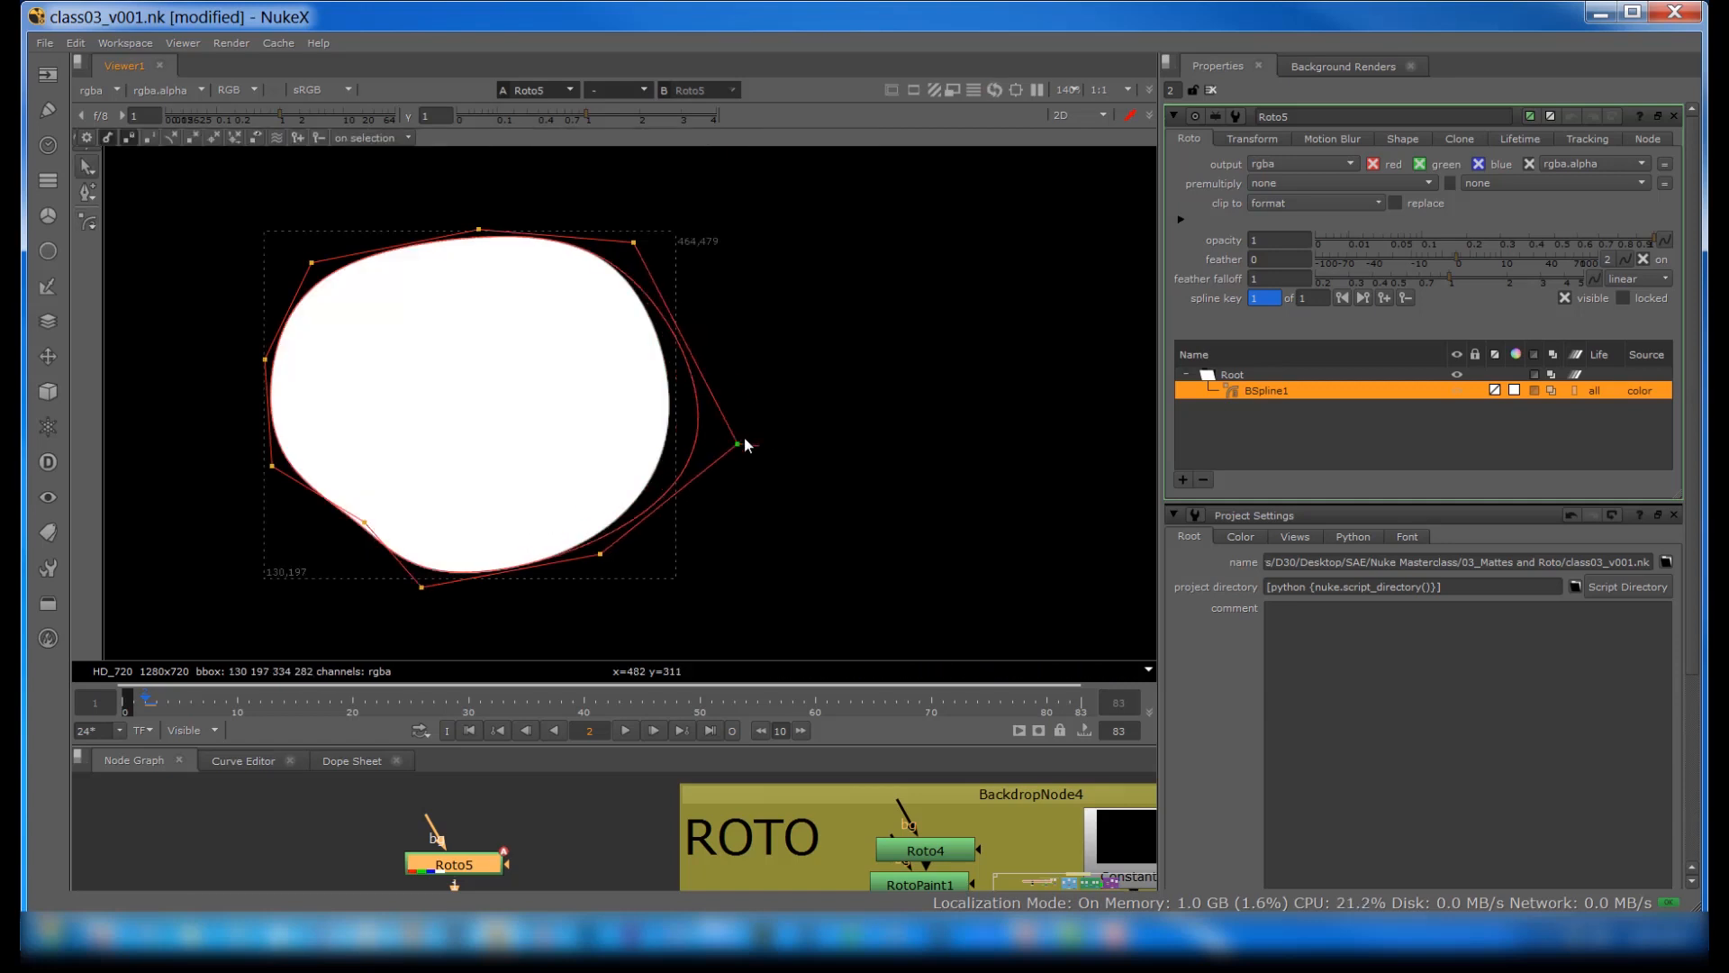
drag(635, 243, 702, 187)
drag(478, 229, 405, 177)
drag(311, 262, 294, 240)
click(265, 360)
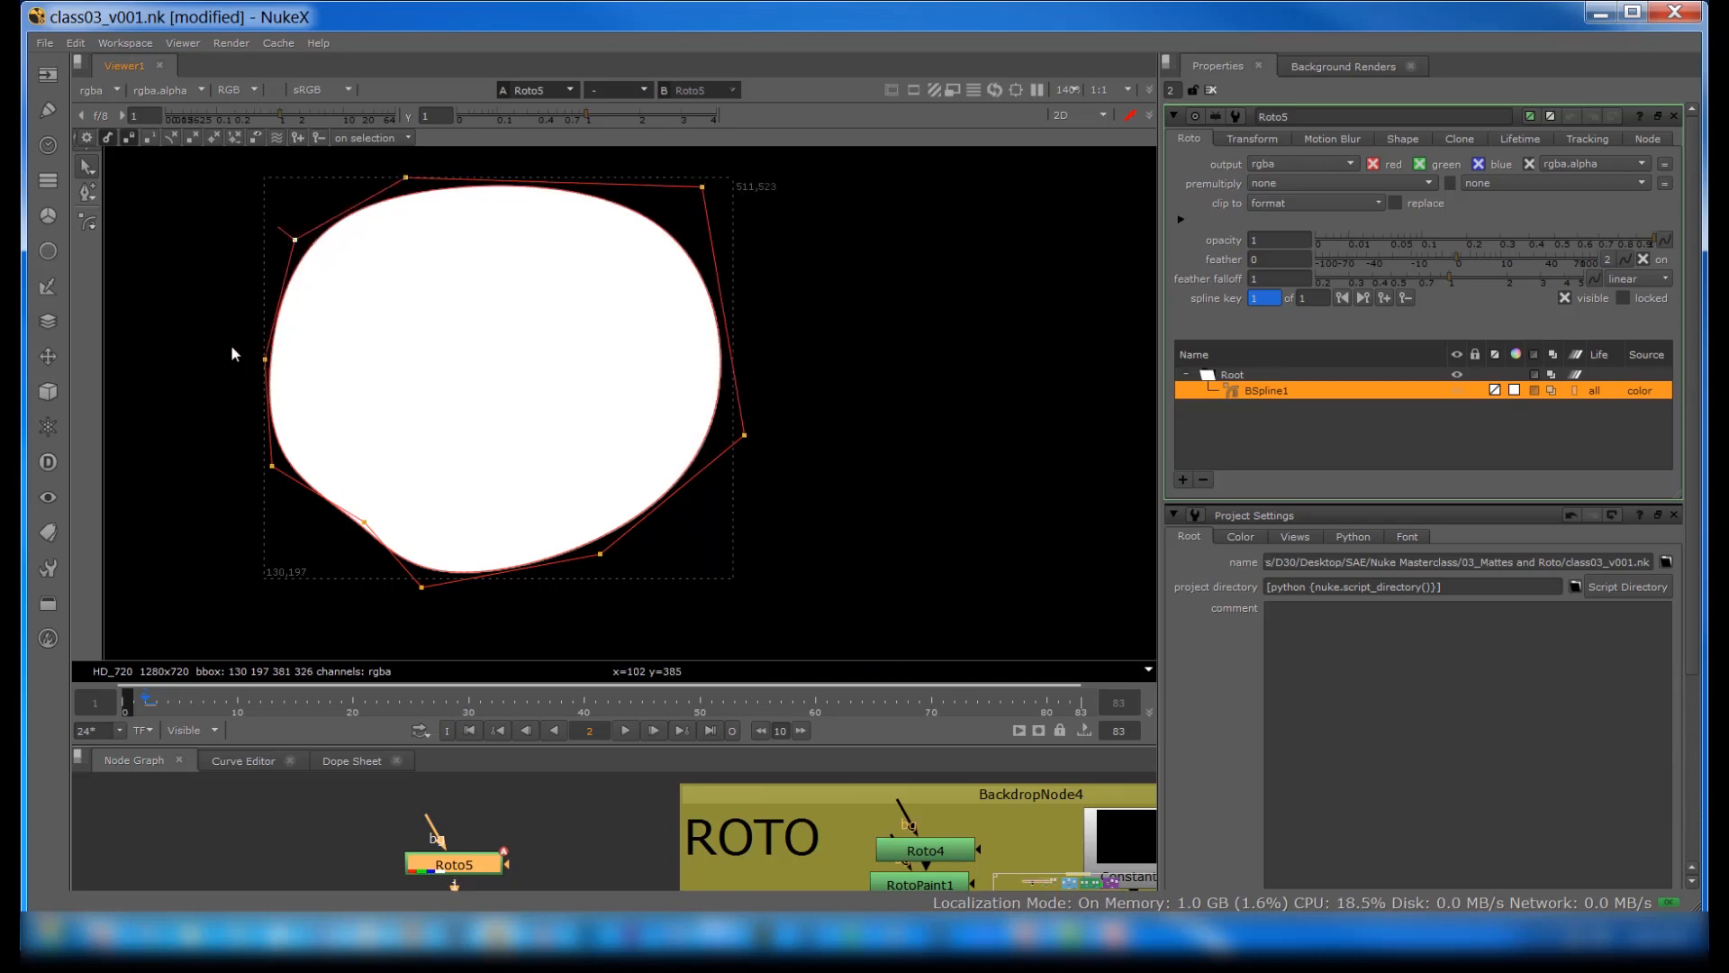
click(272, 465)
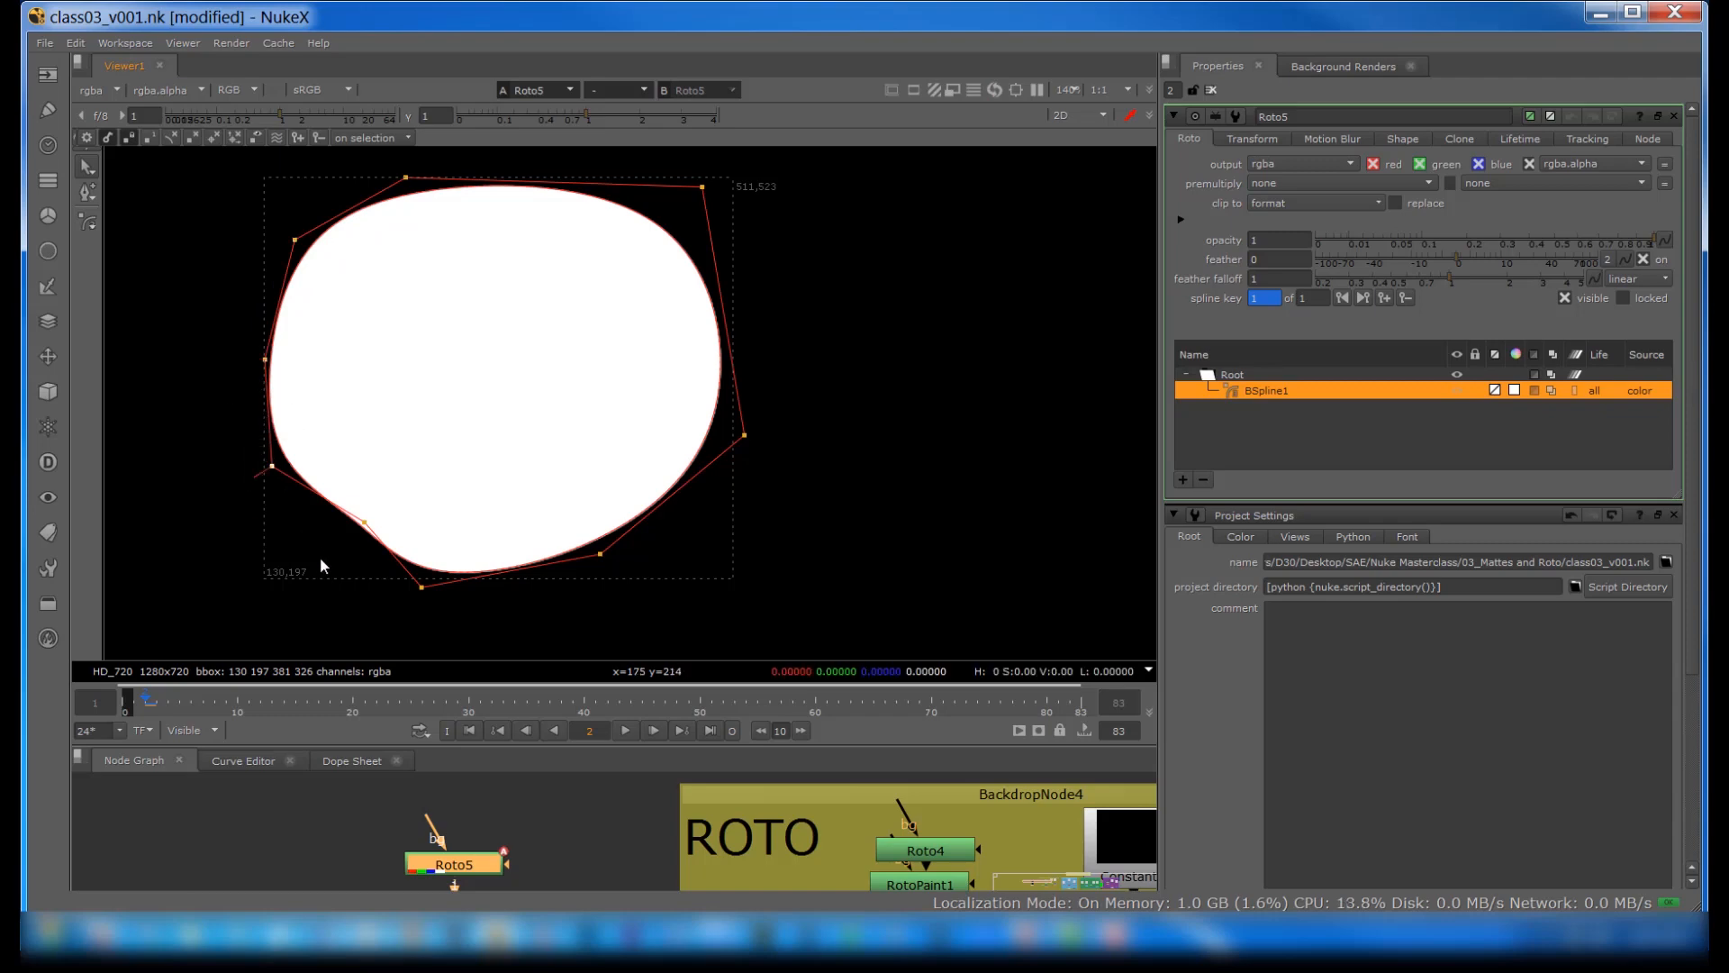
click(421, 586)
Step: Adjust the tension at the B-spline's right point, first tightening the curve toward the point and finally loosening it away
click(764, 463)
drag(786, 391, 672, 492)
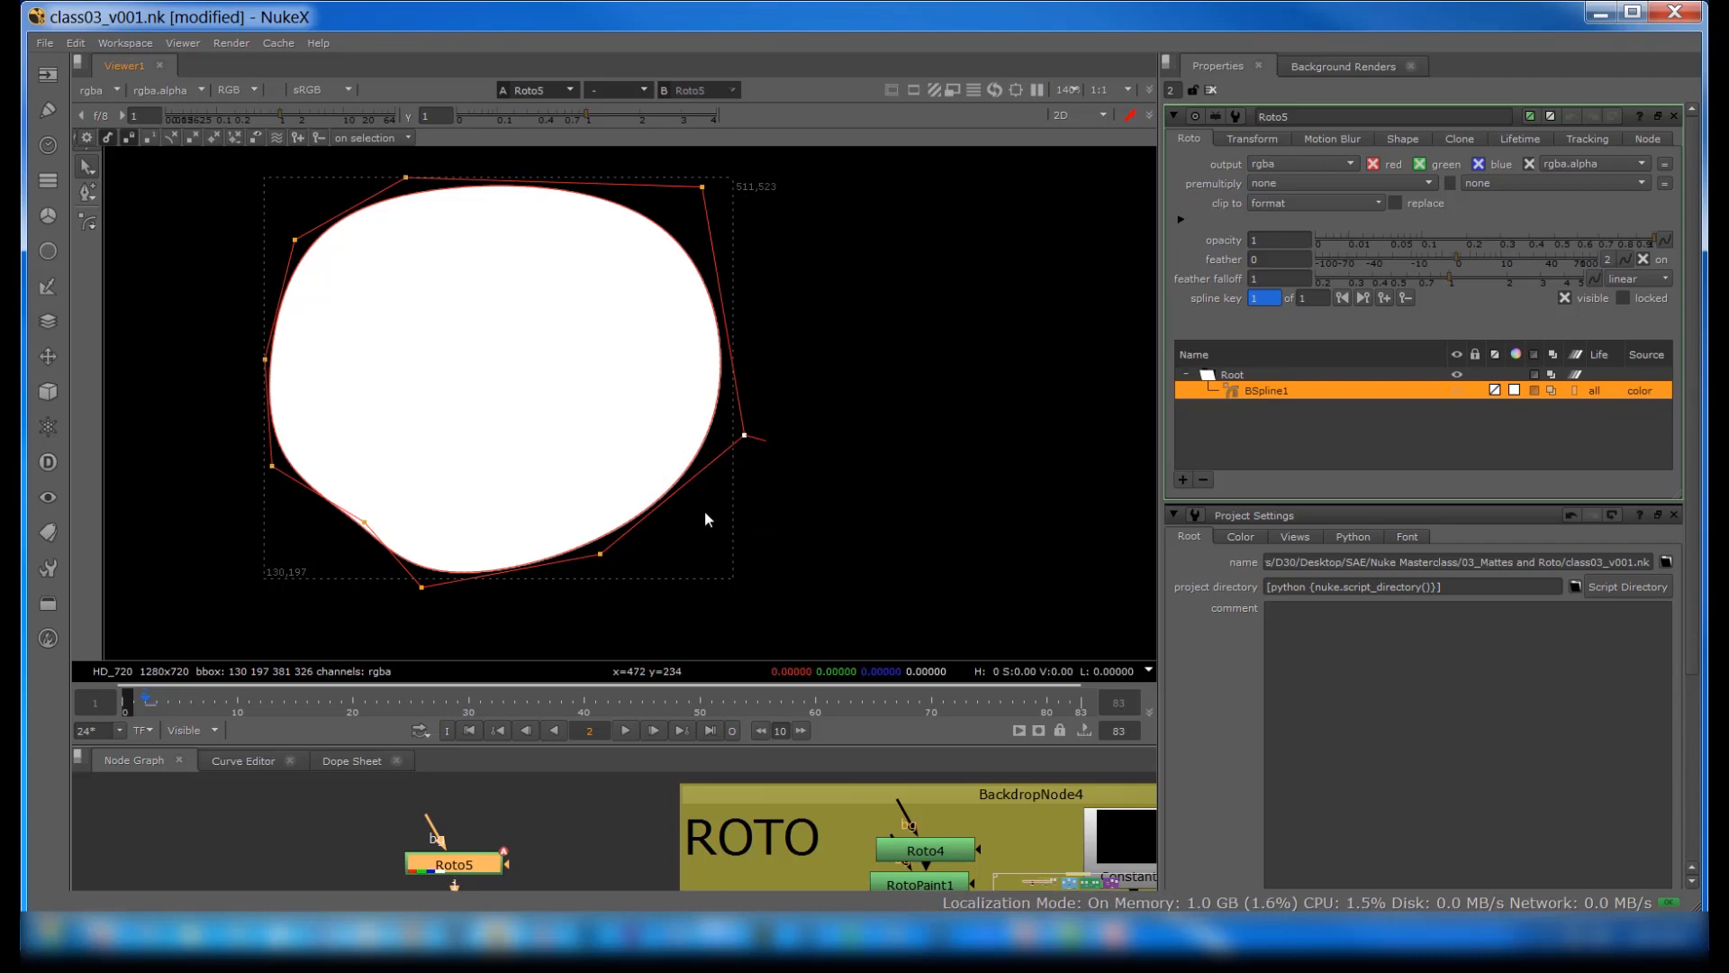
middle_drag(719, 443, 783, 447)
mouse_move(810, 442)
ctrl+shift+mouse_down()
mouse_move(717, 447)
mouse_move(829, 448)
ctrl+shift+mouse_up()
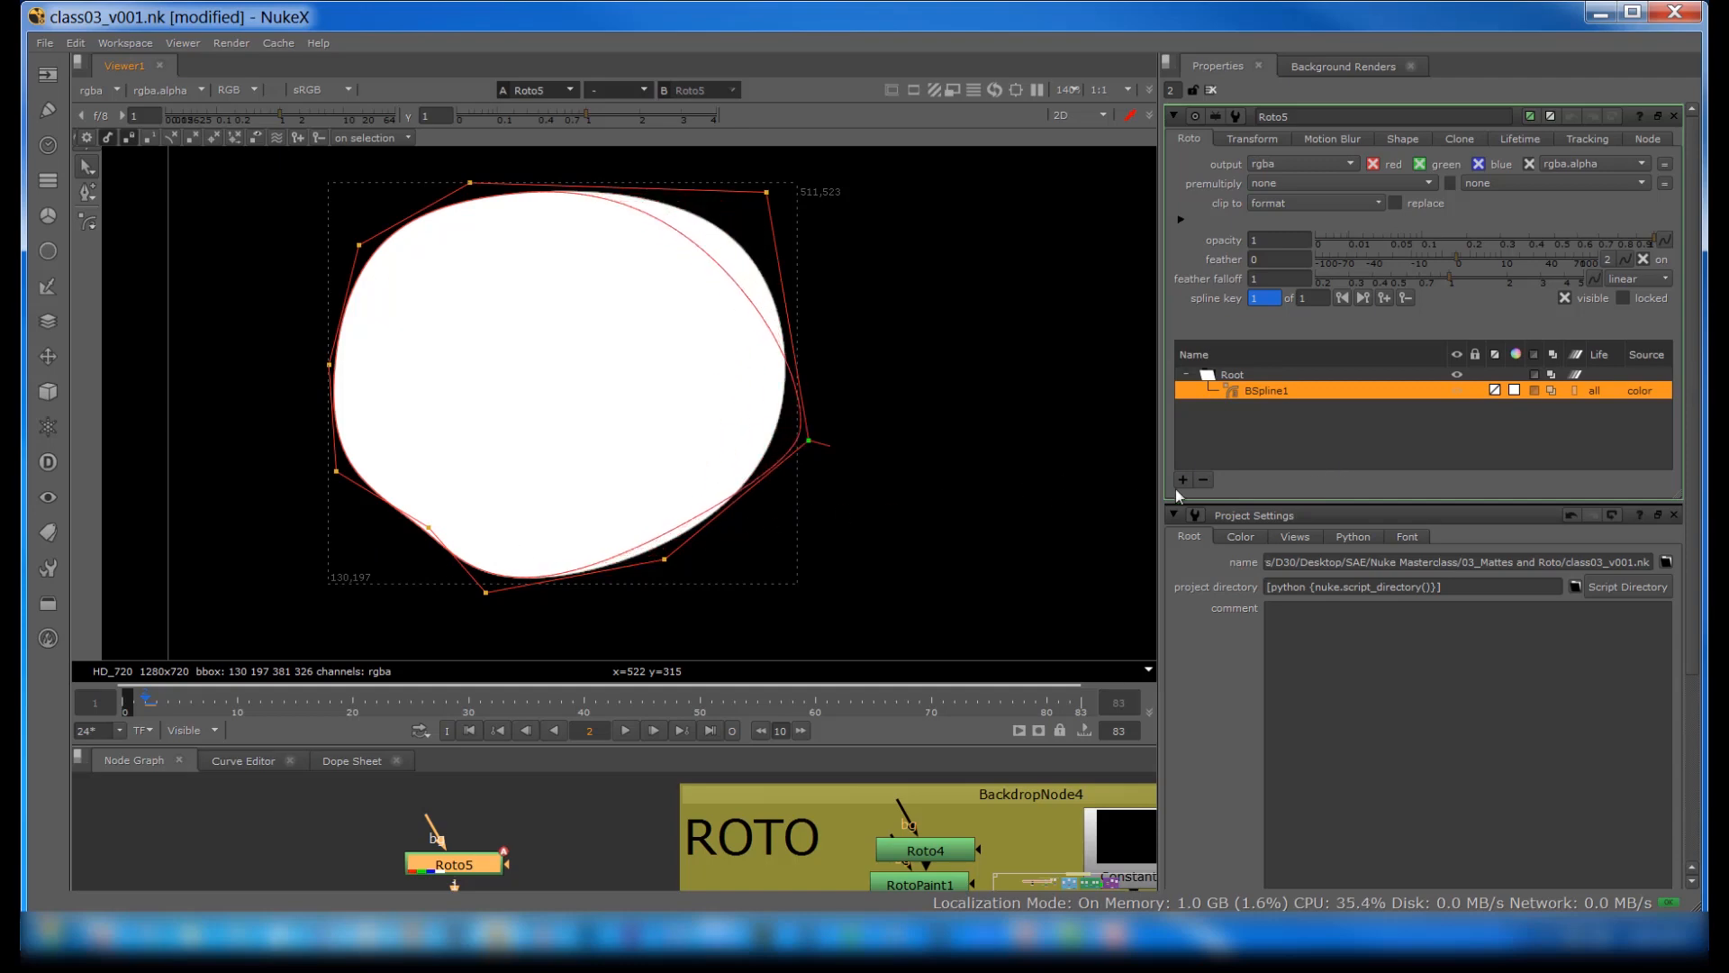
ctrl+shift+drag(869, 498, 646, 492)
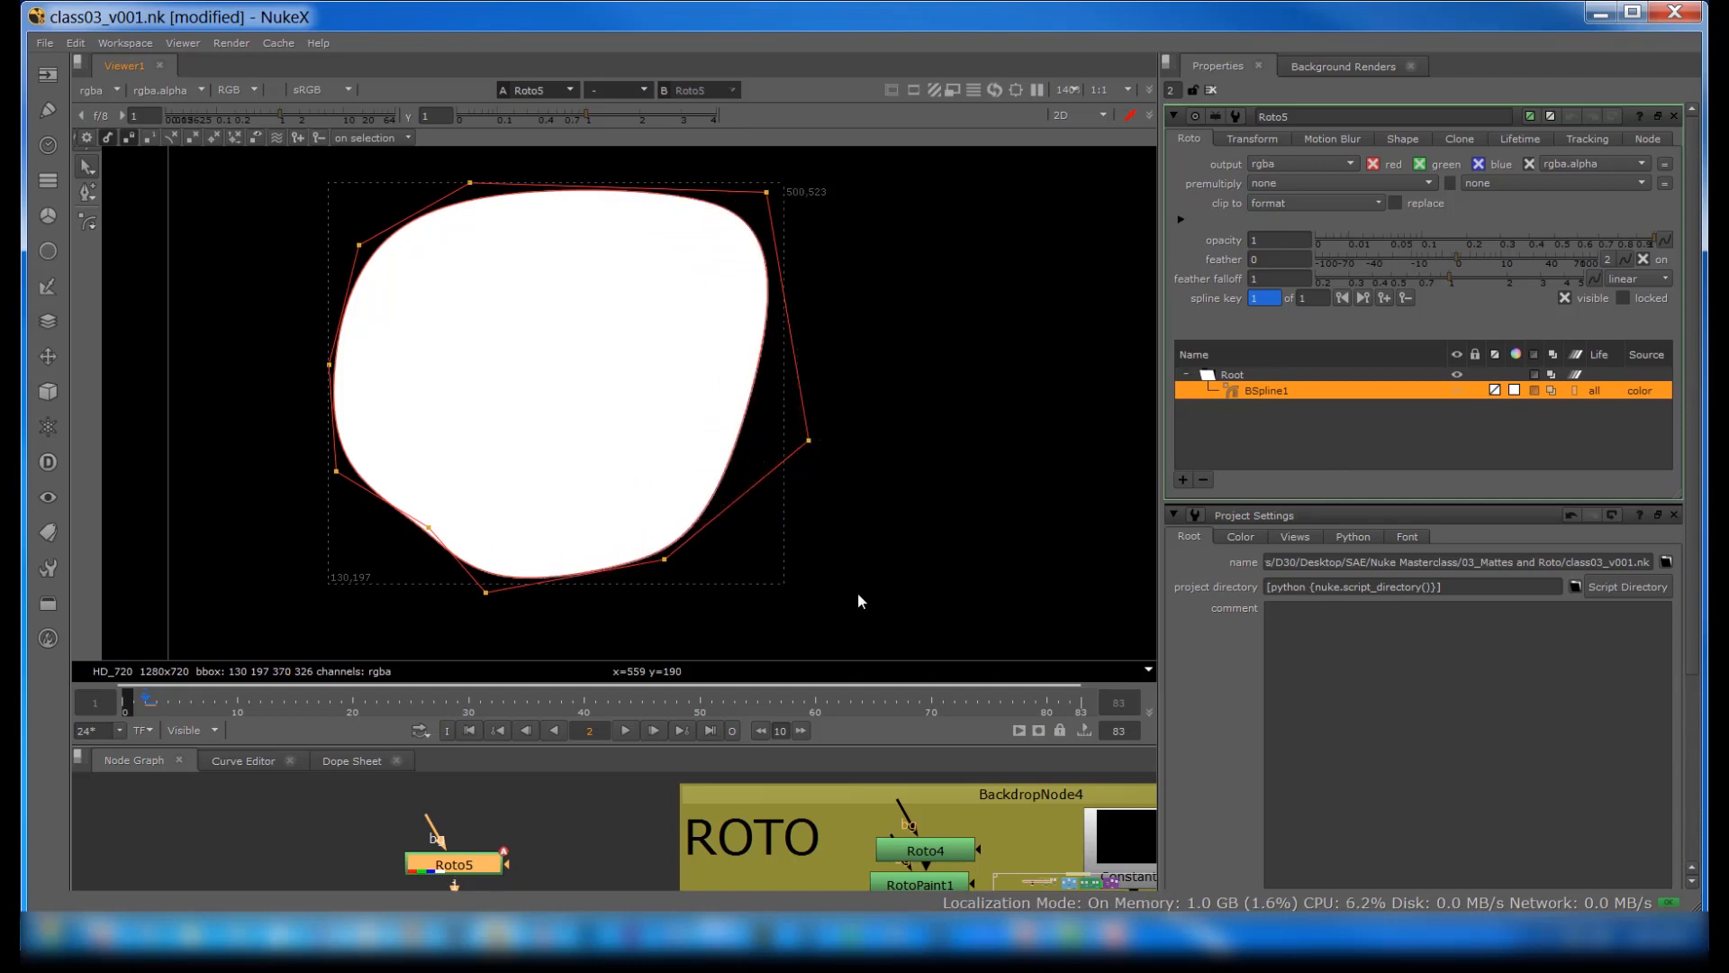
Step: Increase the feather on the B-spline's top point several times to soften the upper edge
scroll(846, 585, down, 1)
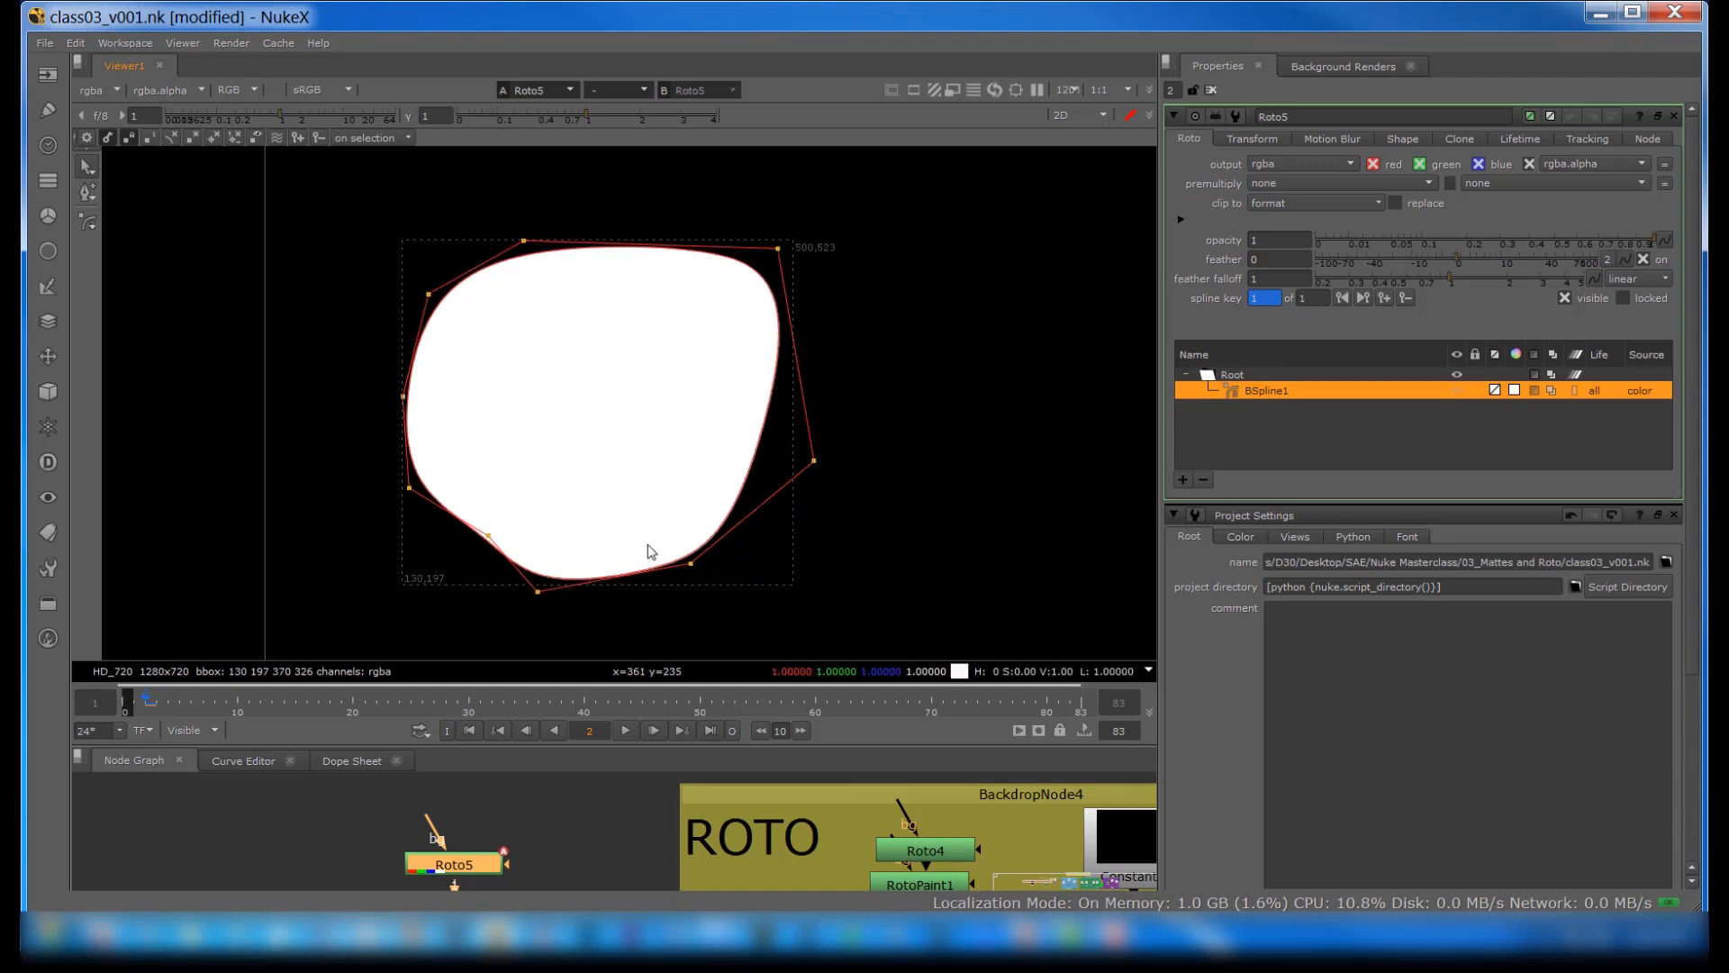
right_click(523, 242)
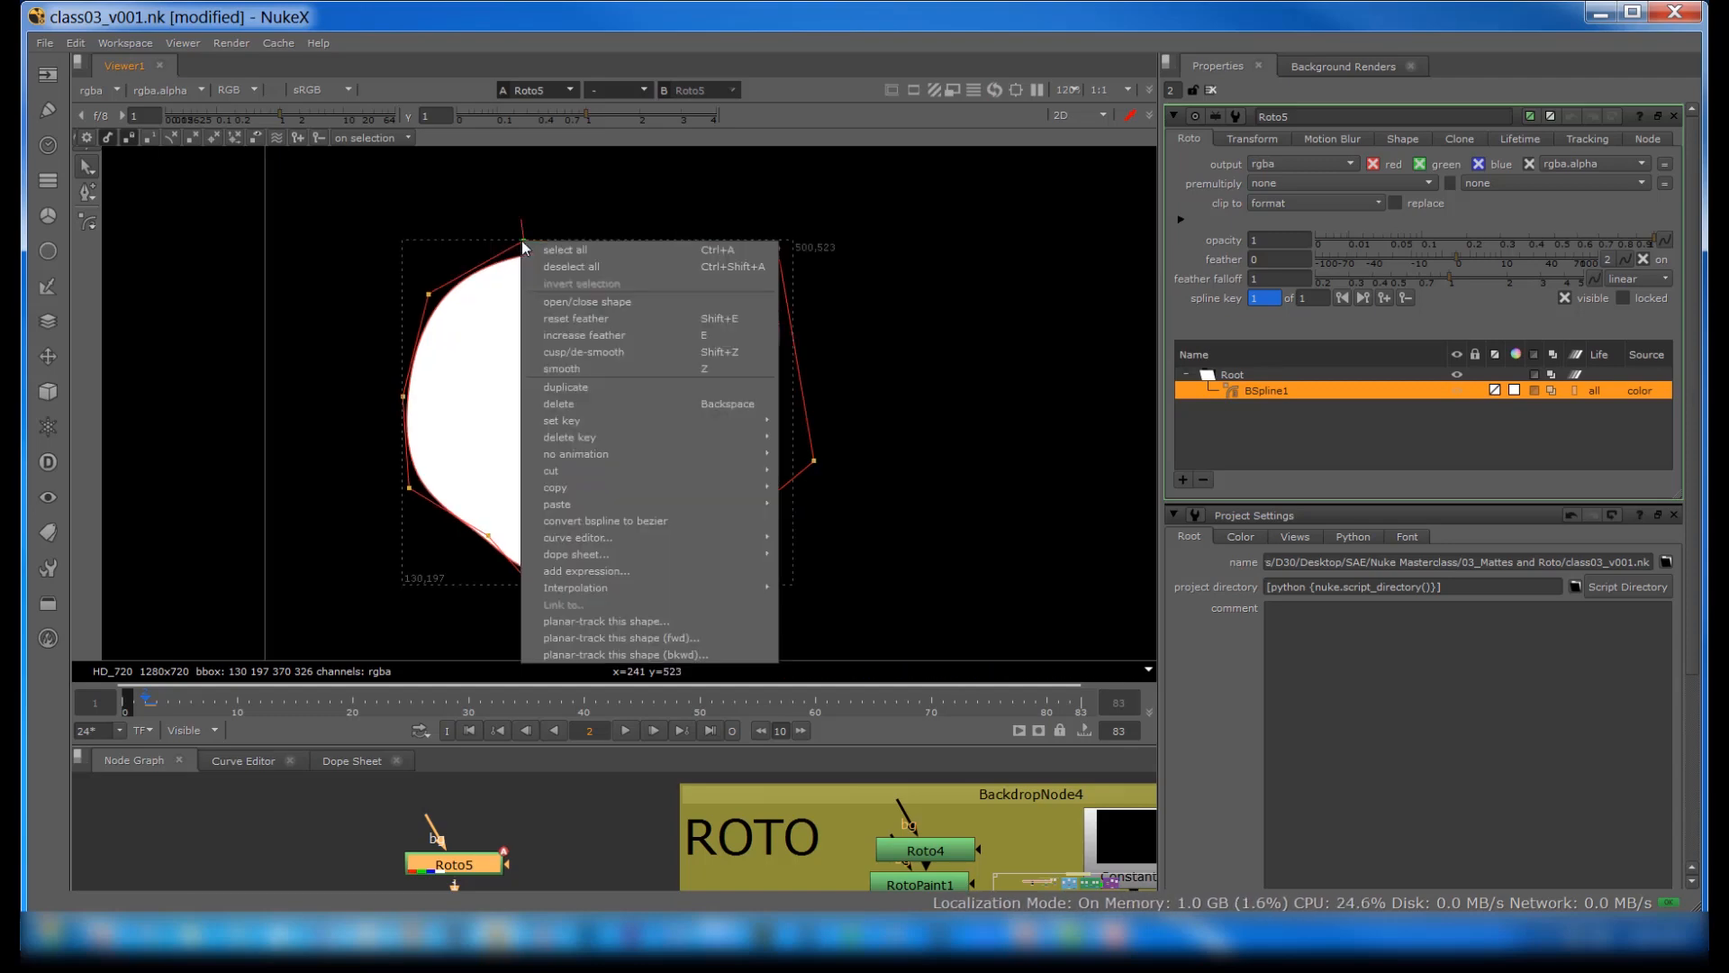
click(582, 333)
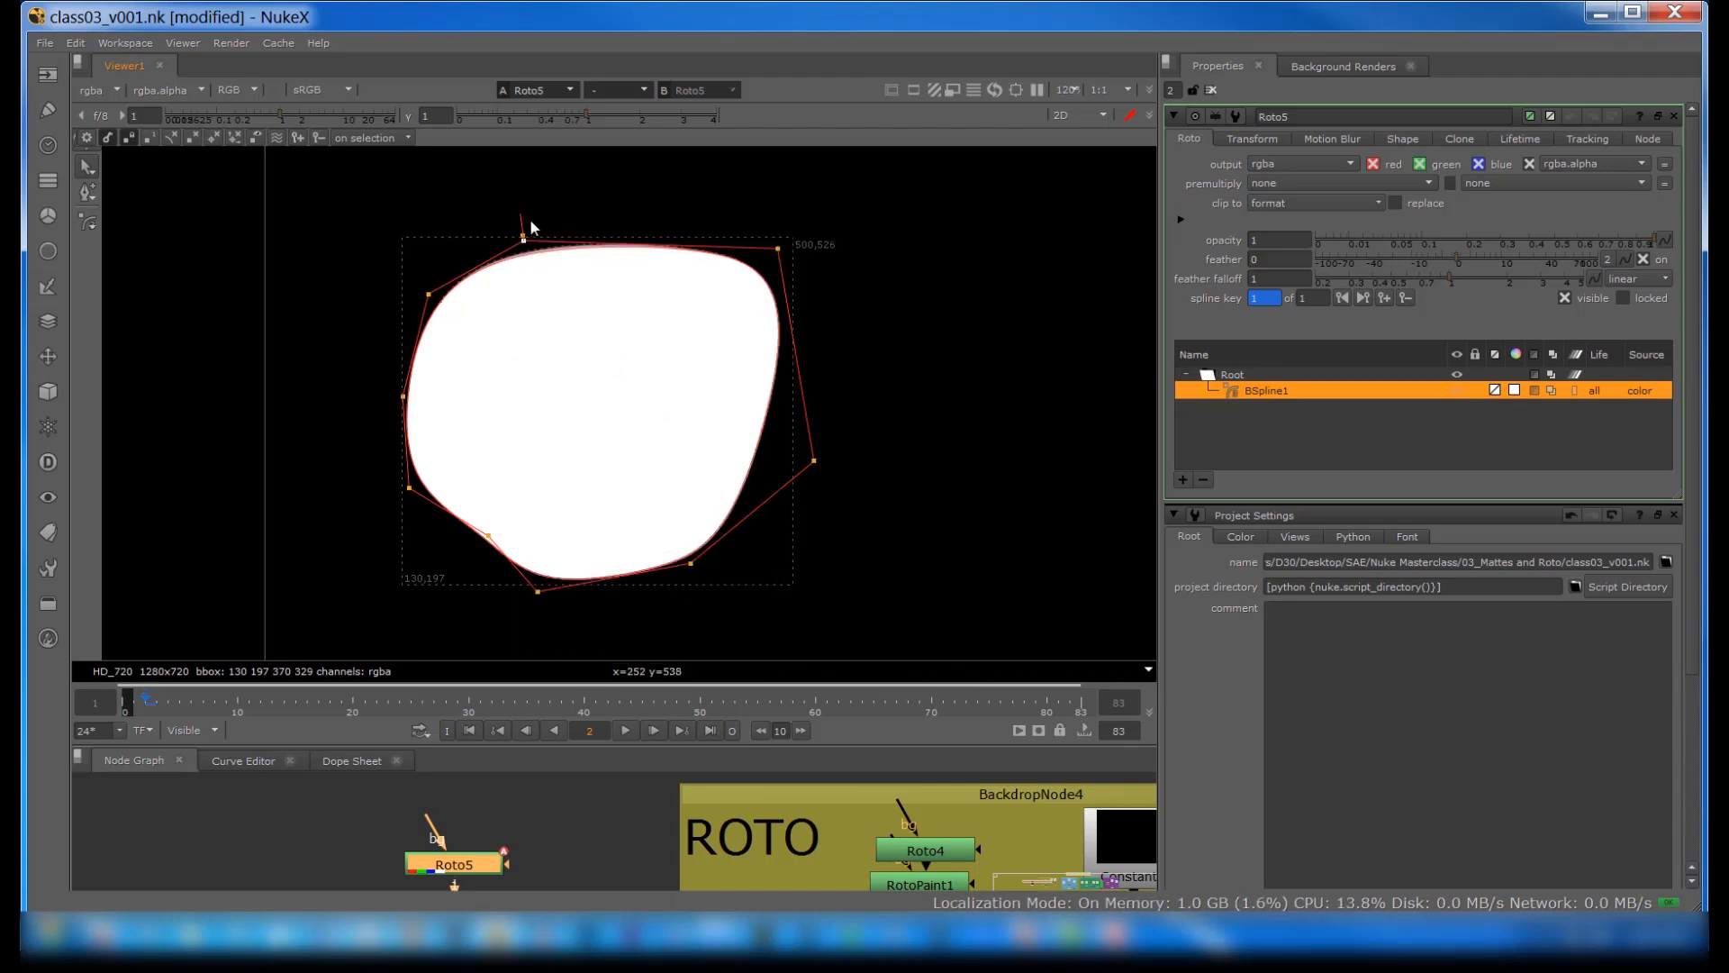
key(e)
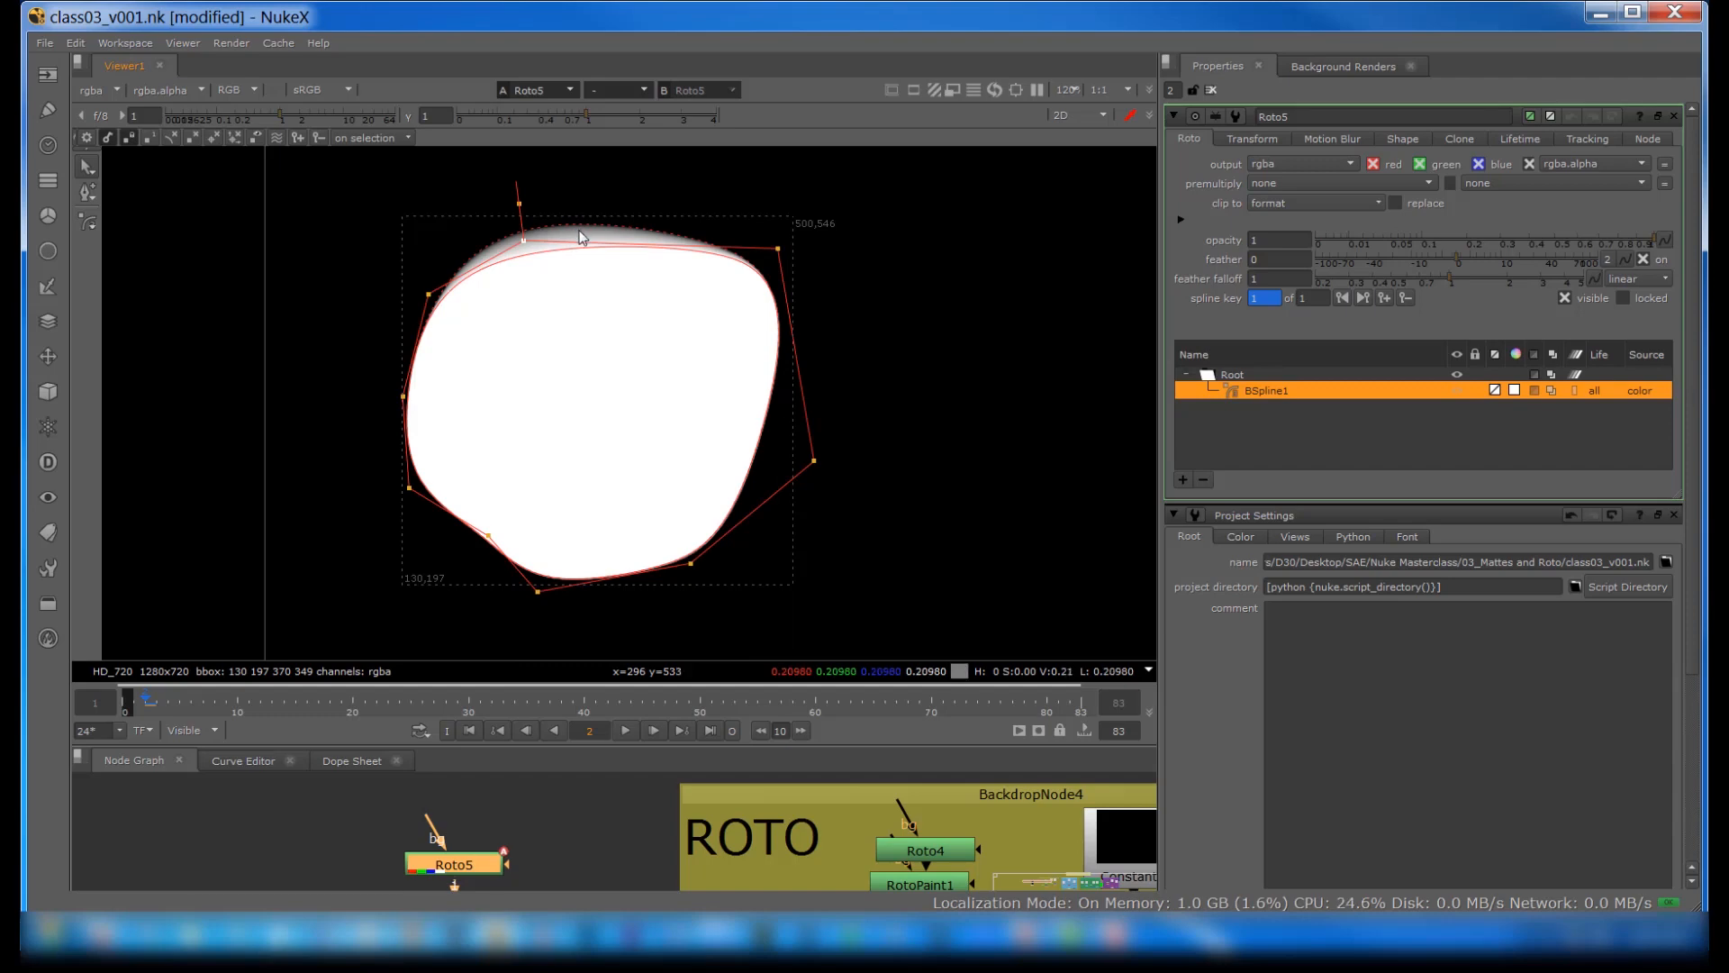
Step: Reset the feather on the B-spline's top point and delete the BSpline1 shape
drag(458, 187, 531, 245)
right_click(528, 240)
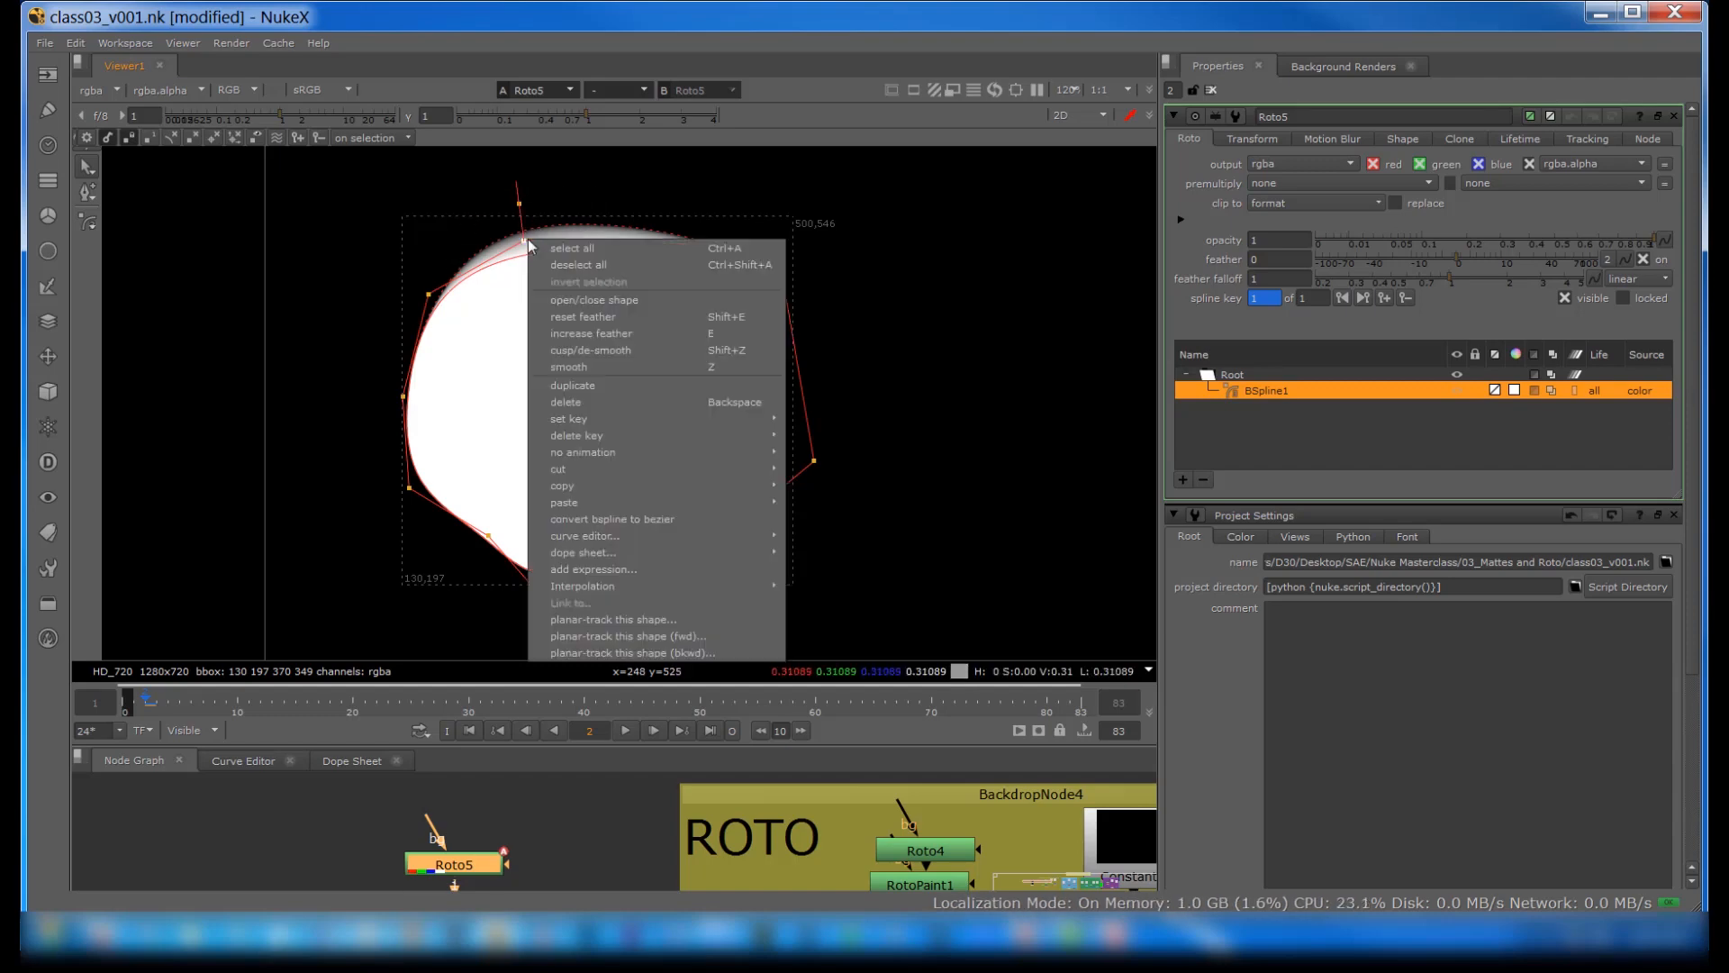
click(567, 317)
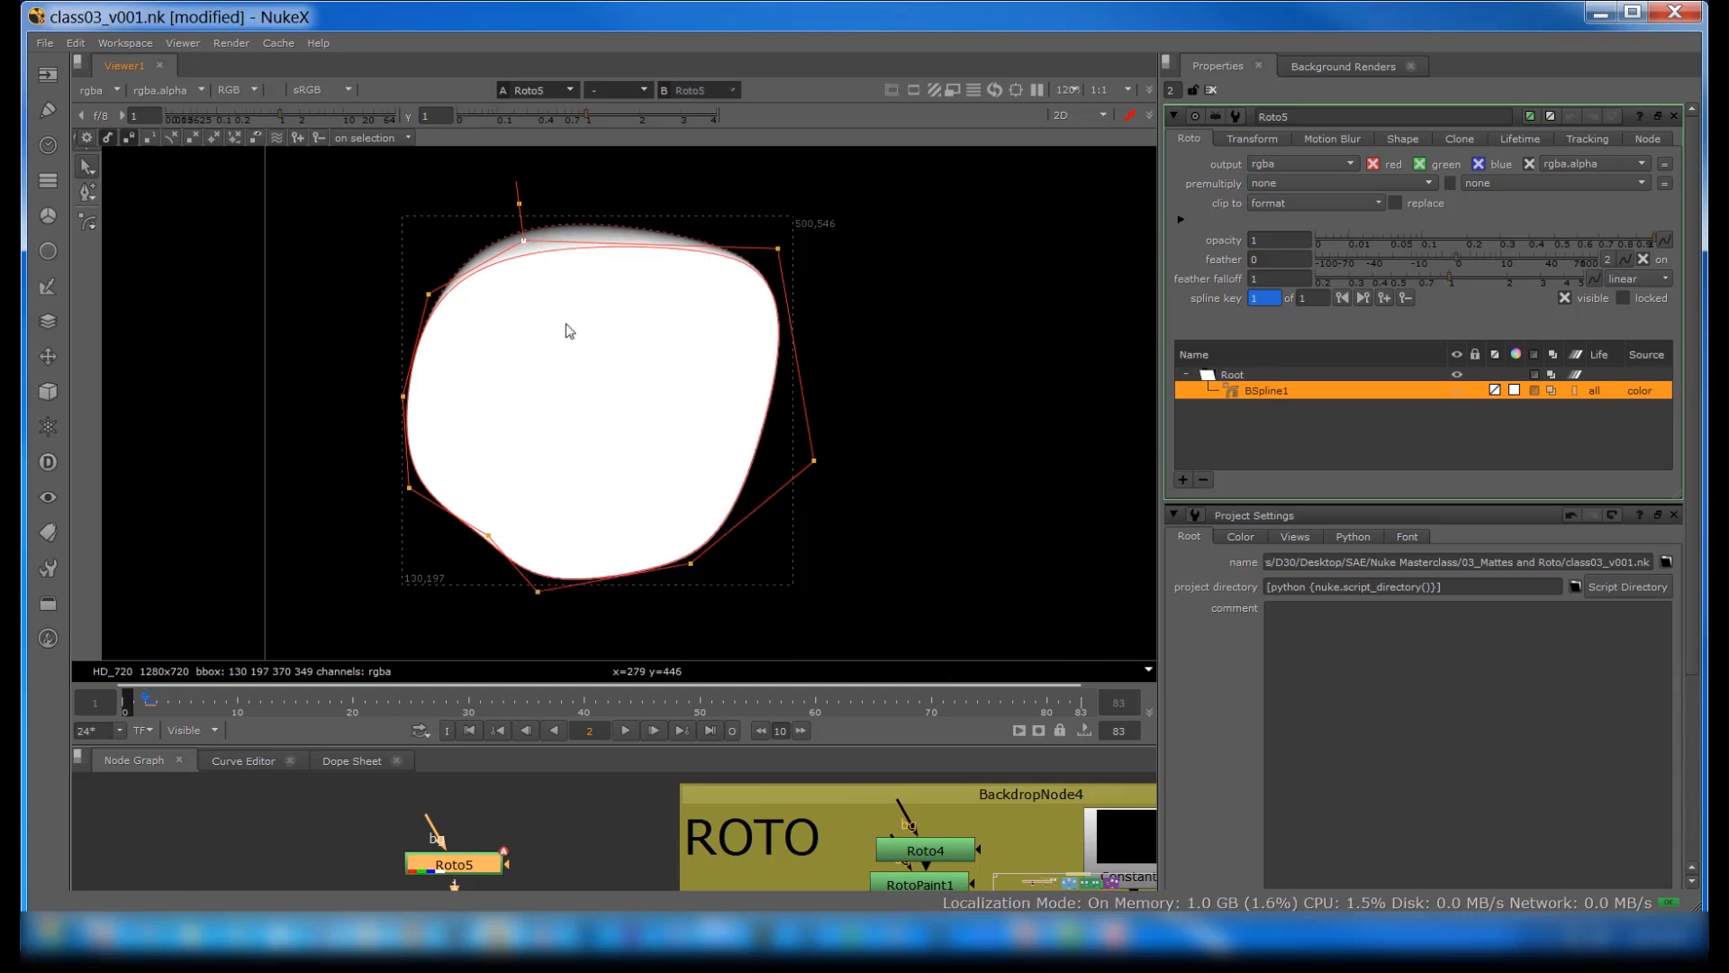
right_click(1277, 389)
click(1282, 386)
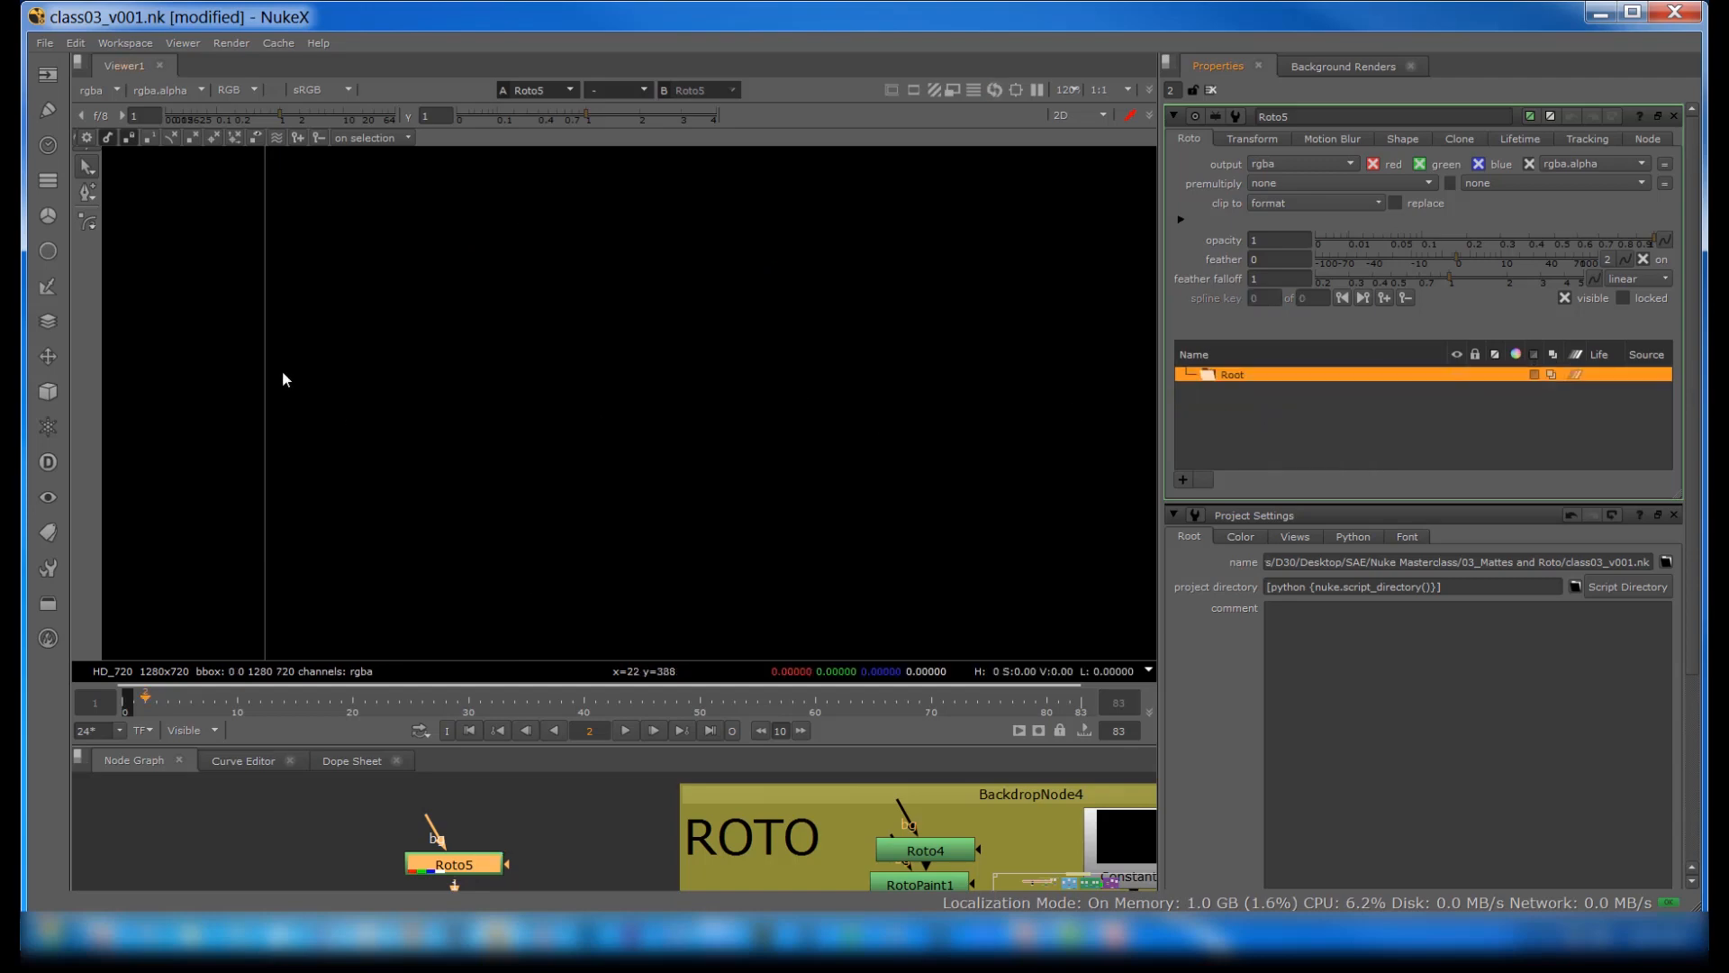
Step: Draw a nearly circular Ellipse shape about 213 by 221 pixels near the centre of the viewer
right_click(89, 226)
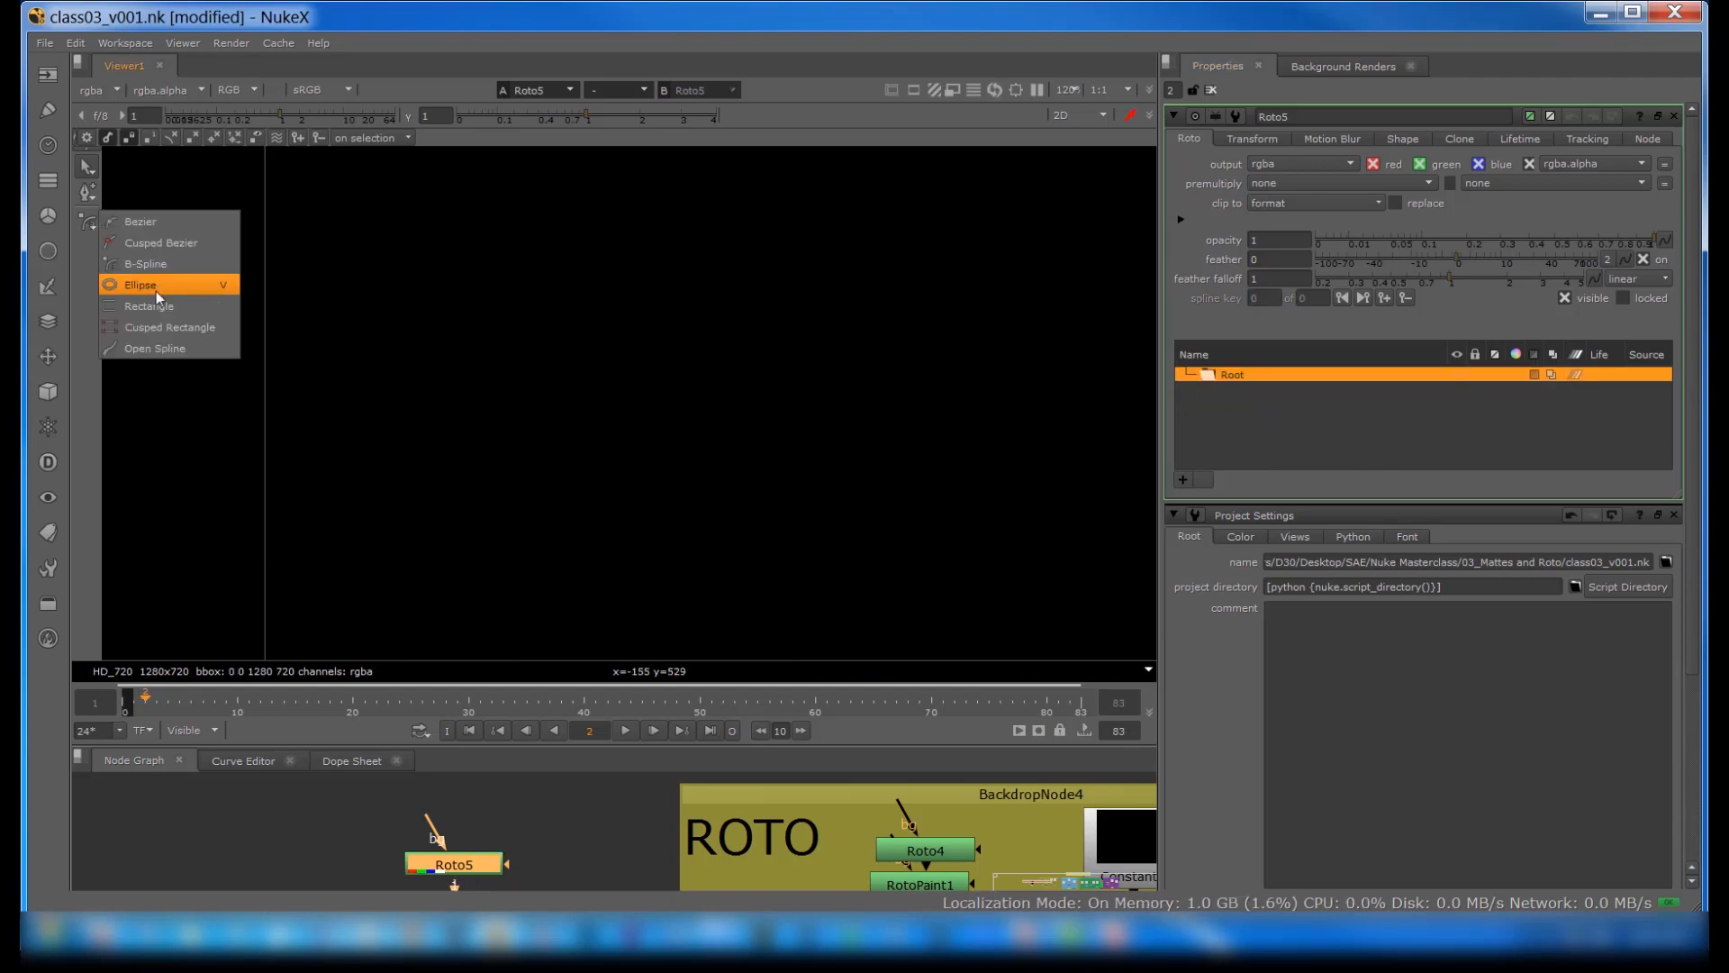
click(155, 290)
drag(457, 306, 674, 524)
Step: Draw a wide Rectangle shape to the upper right of the ellipse
right_click(88, 220)
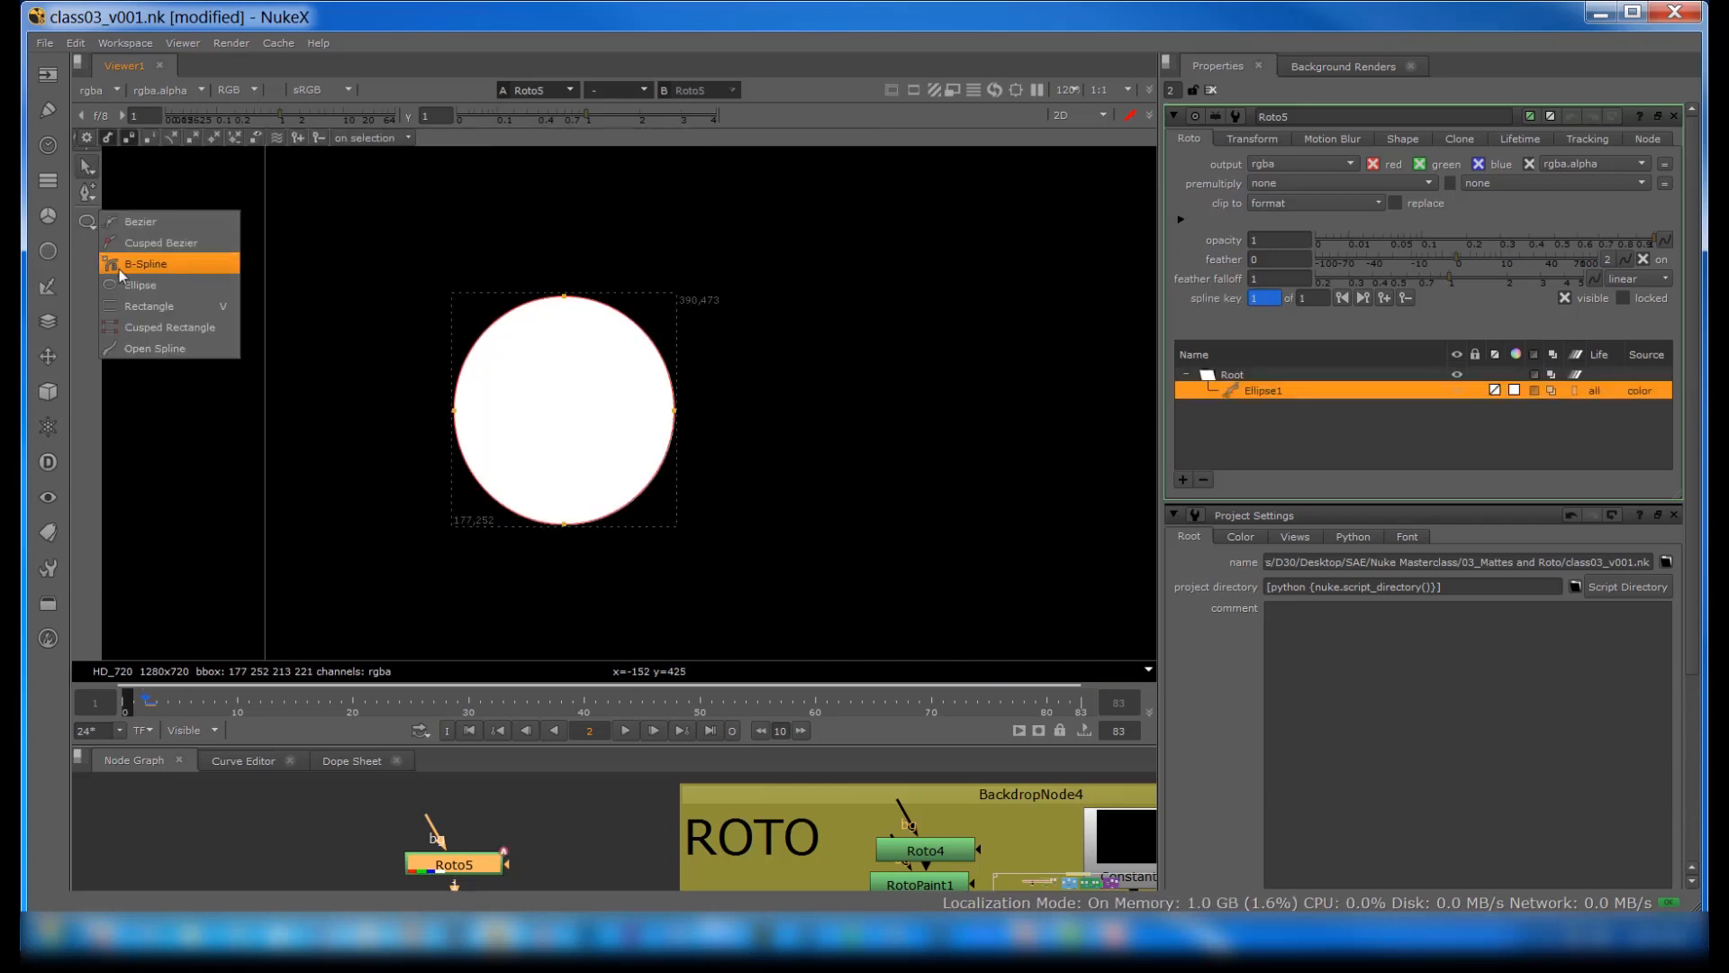
click(137, 306)
drag(797, 234, 1021, 387)
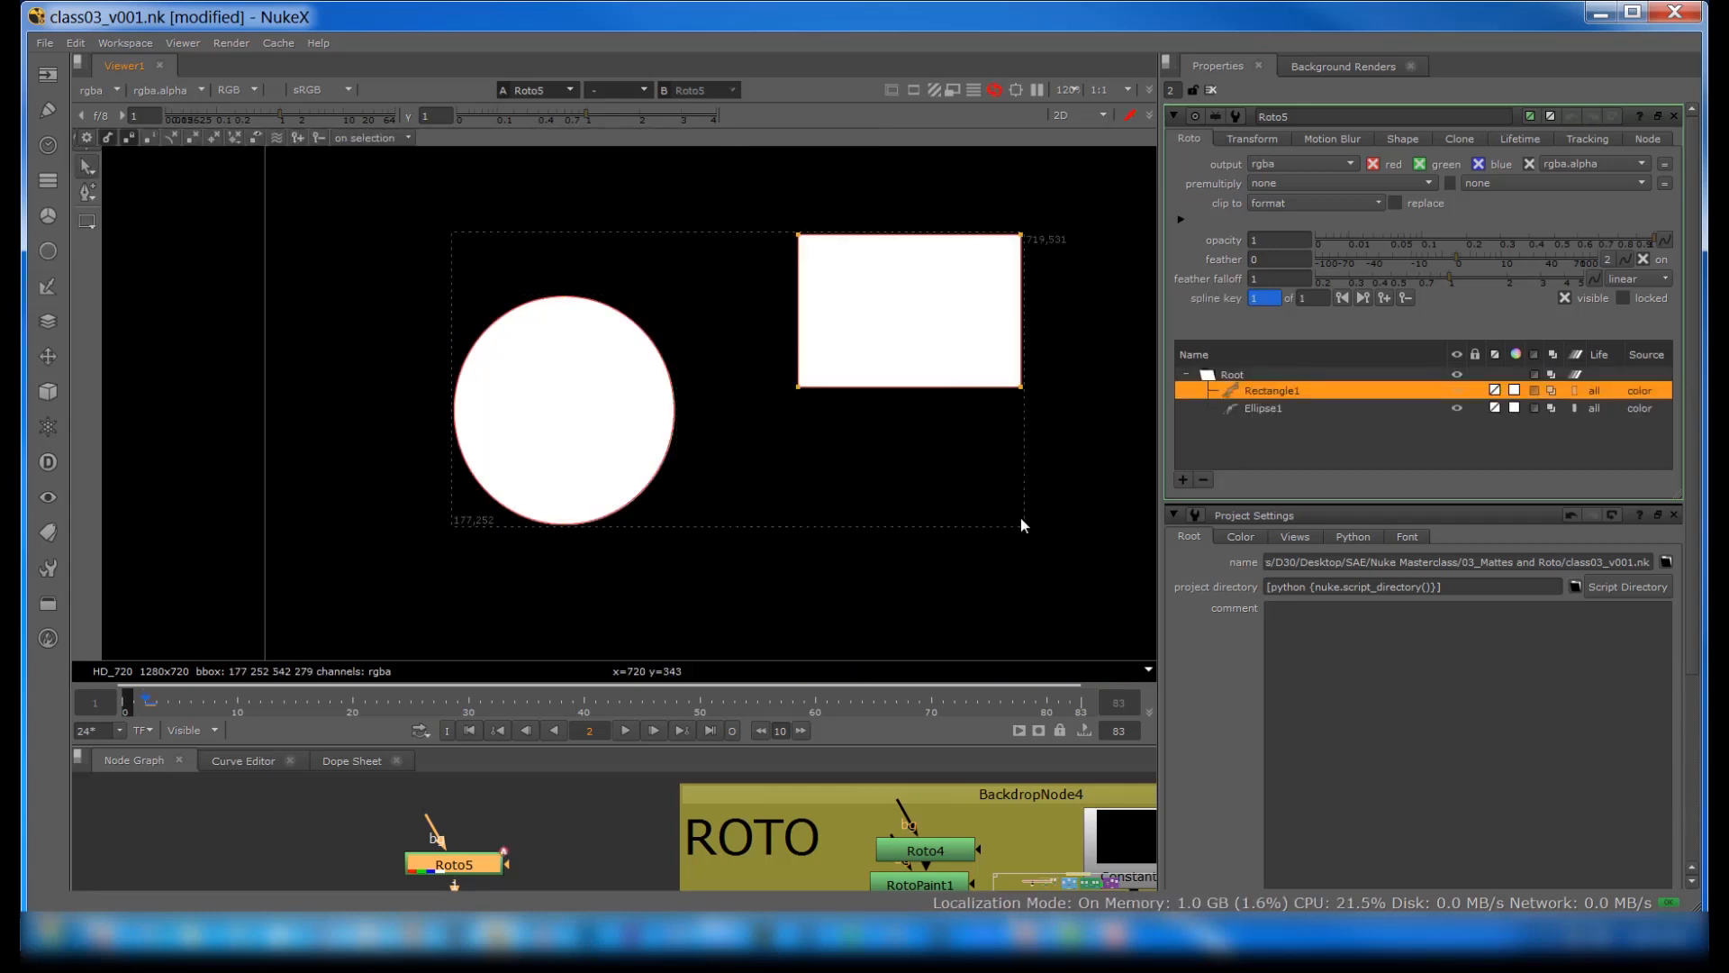
Step: Draw a wide Cusped Rectangle shape below the existing rectangle and to the right of the ellipse
right_click(86, 225)
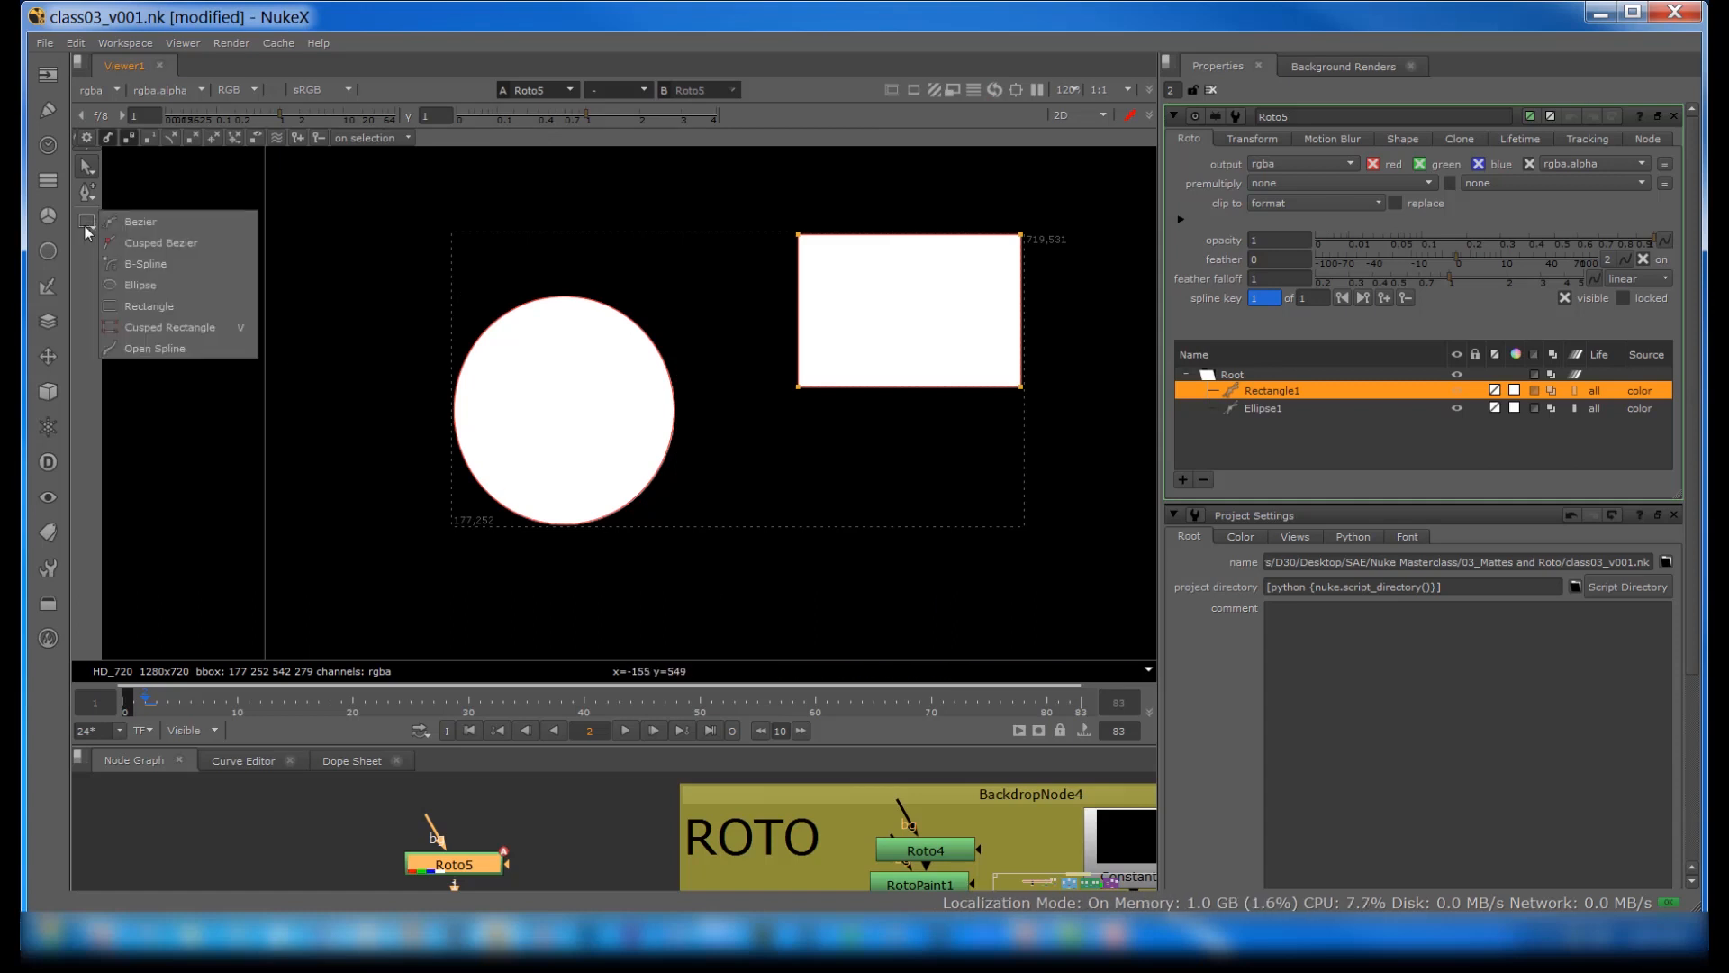
click(148, 327)
drag(756, 450, 954, 573)
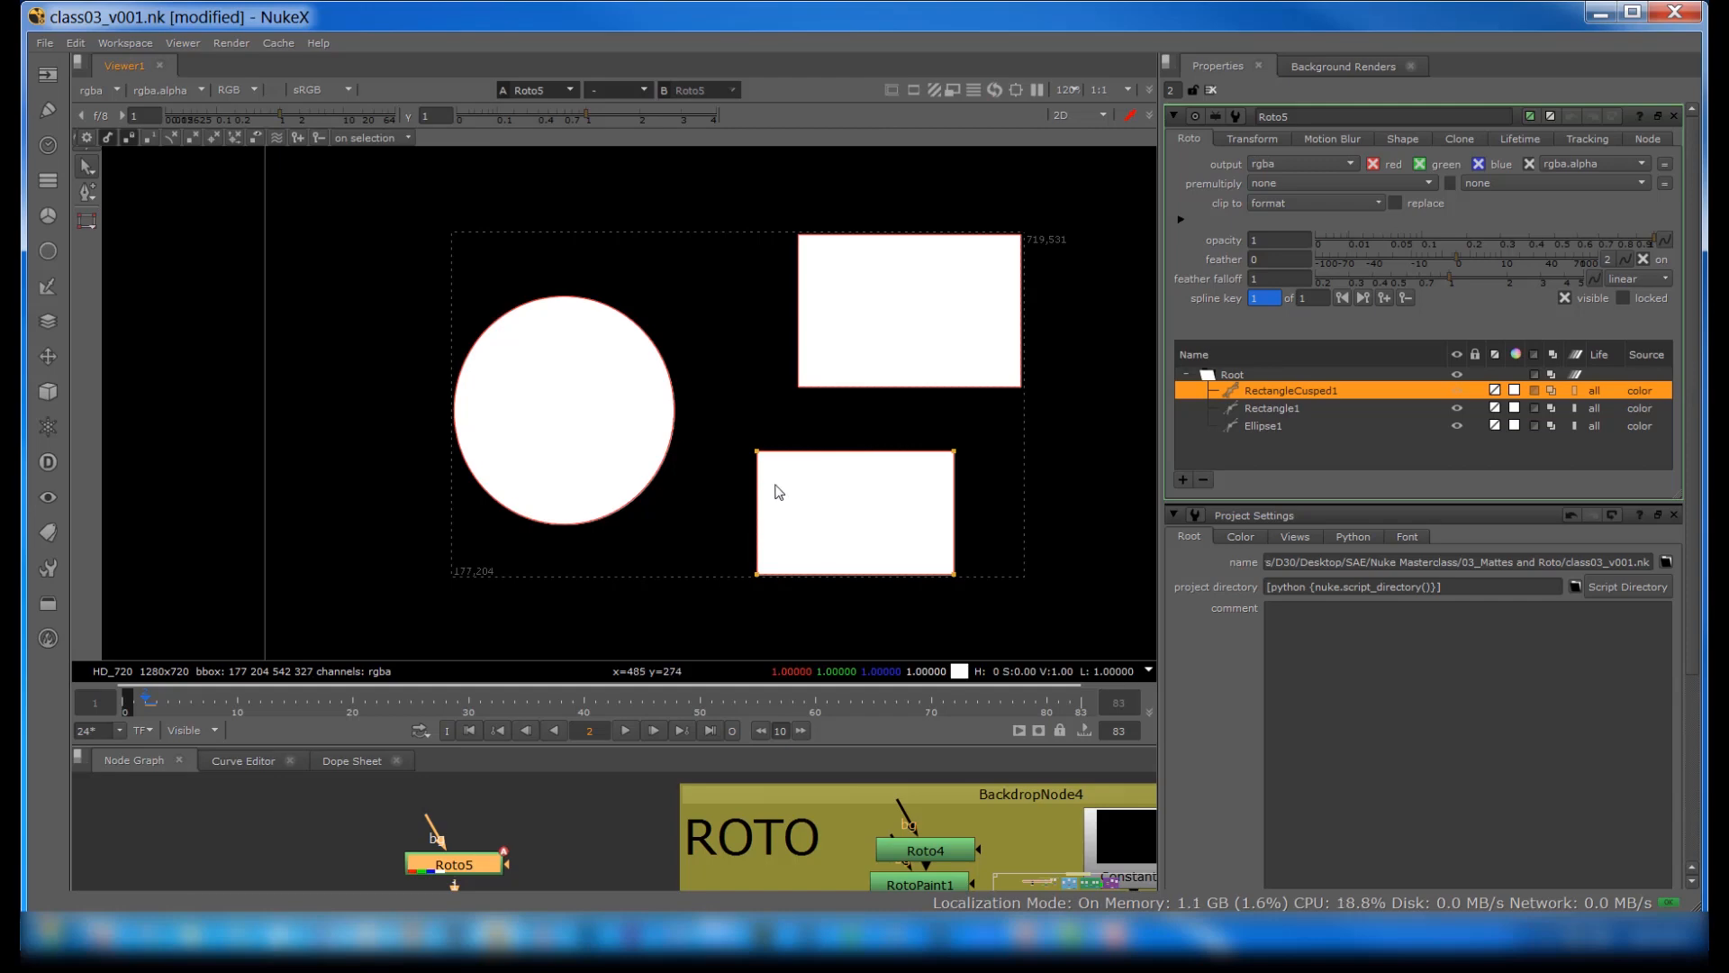
Step: Select Rectangle1 and pull out the tangent handle of its lower-left corner to curve the two adjoining edges
click(1260, 407)
right_click(797, 383)
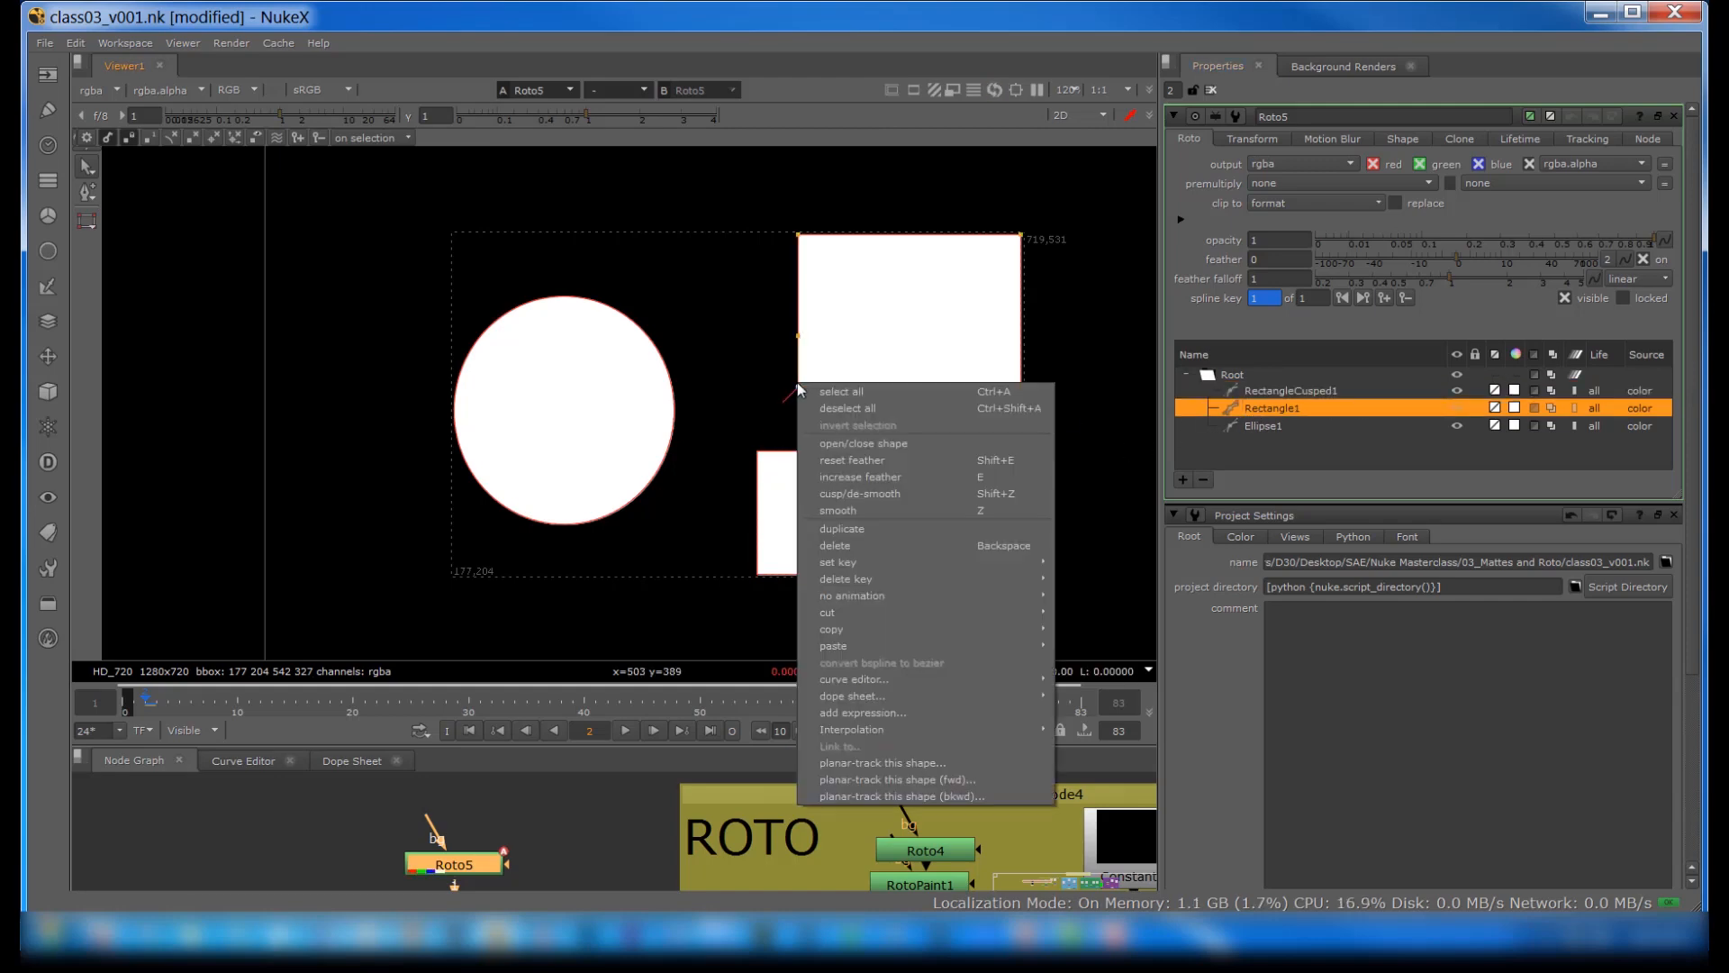
click(797, 337)
drag(797, 336, 772, 353)
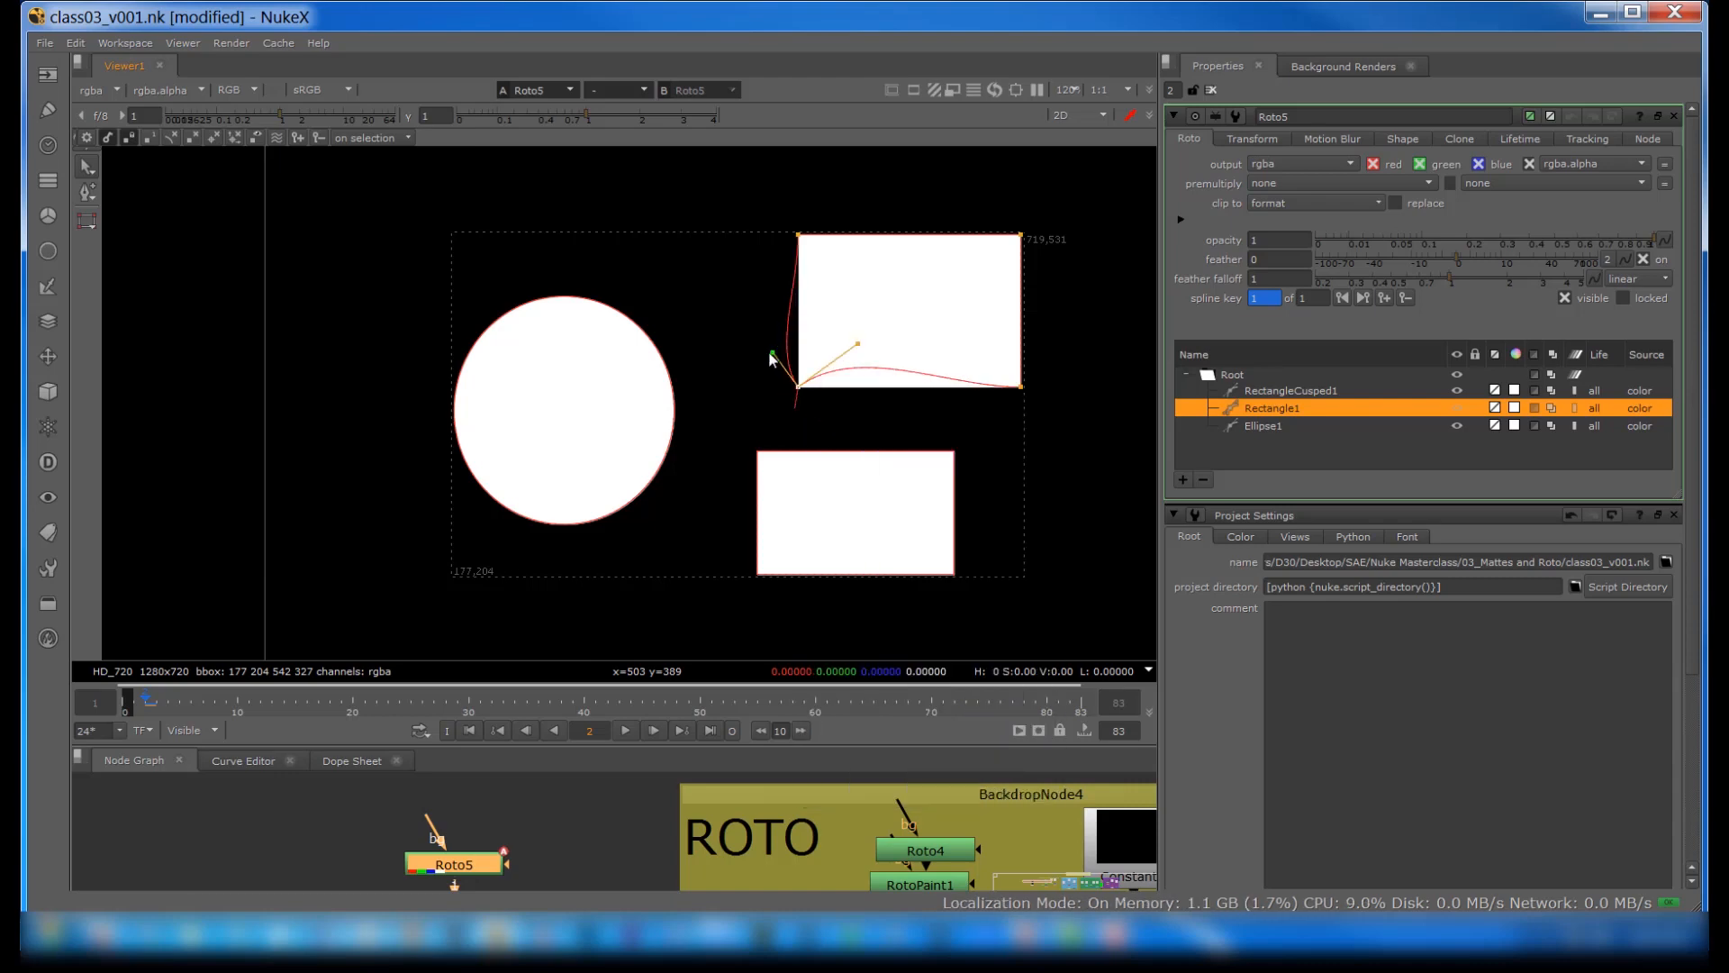
Step: Select RectangleCusped1 and smooth its upper-left corner repeatedly, trying the cusp option on it as well
click(796, 488)
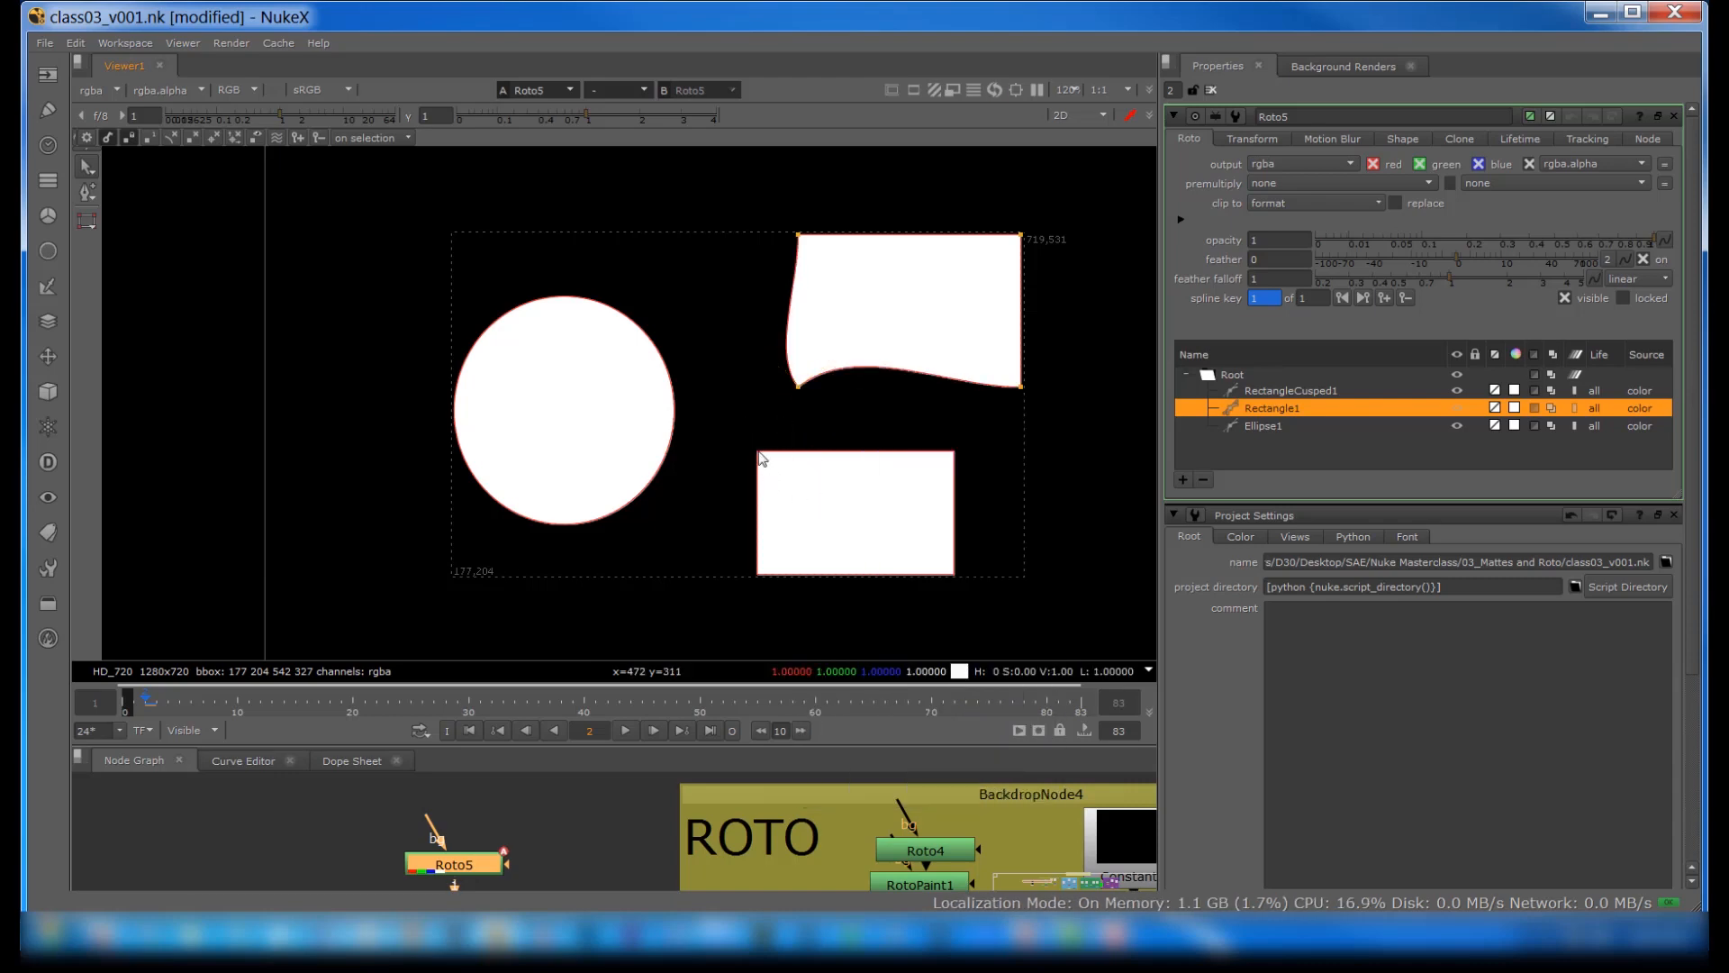
click(1259, 391)
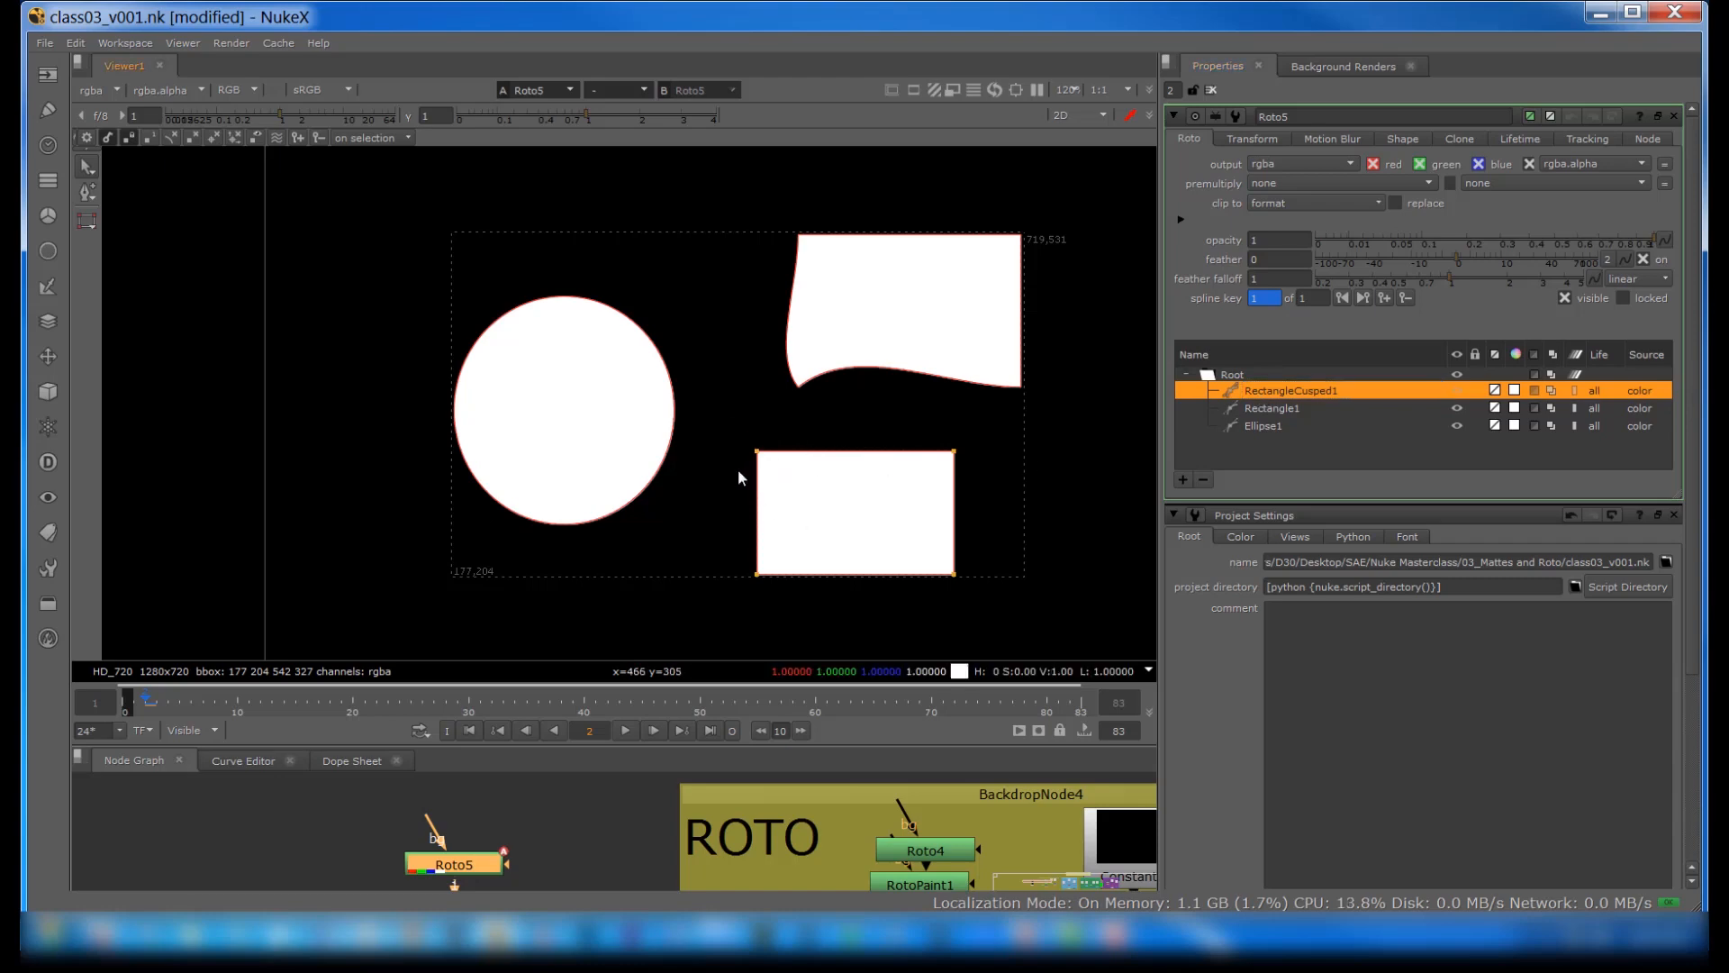
right_click(754, 452)
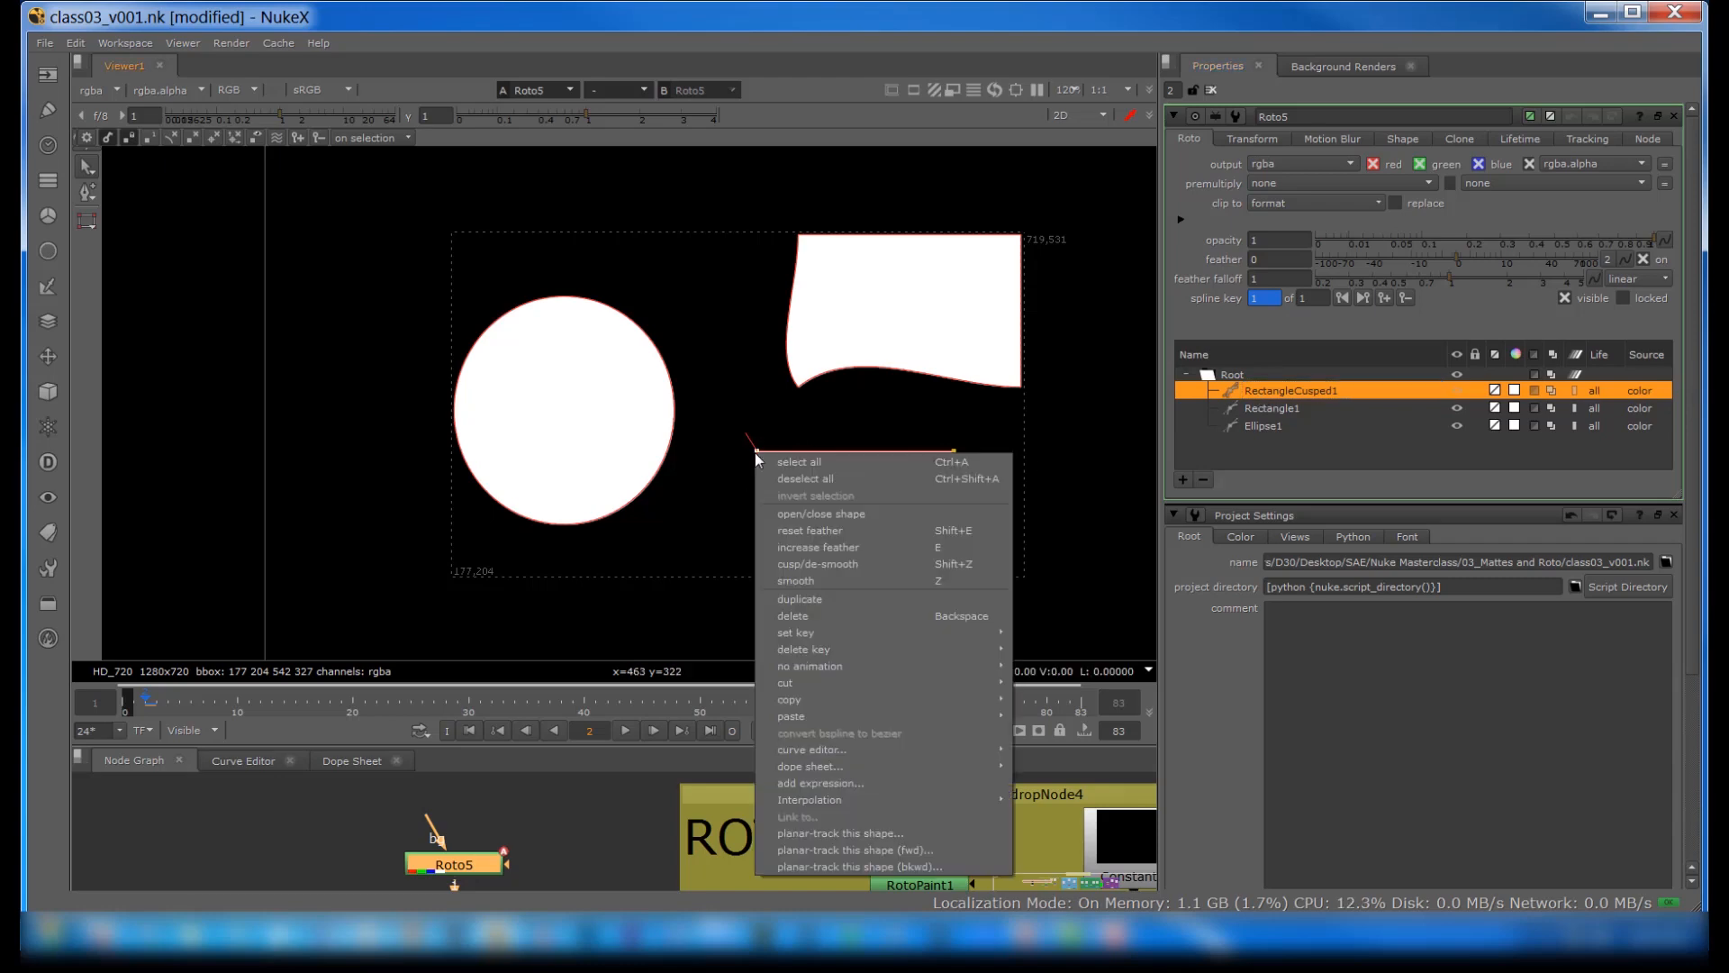
click(776, 580)
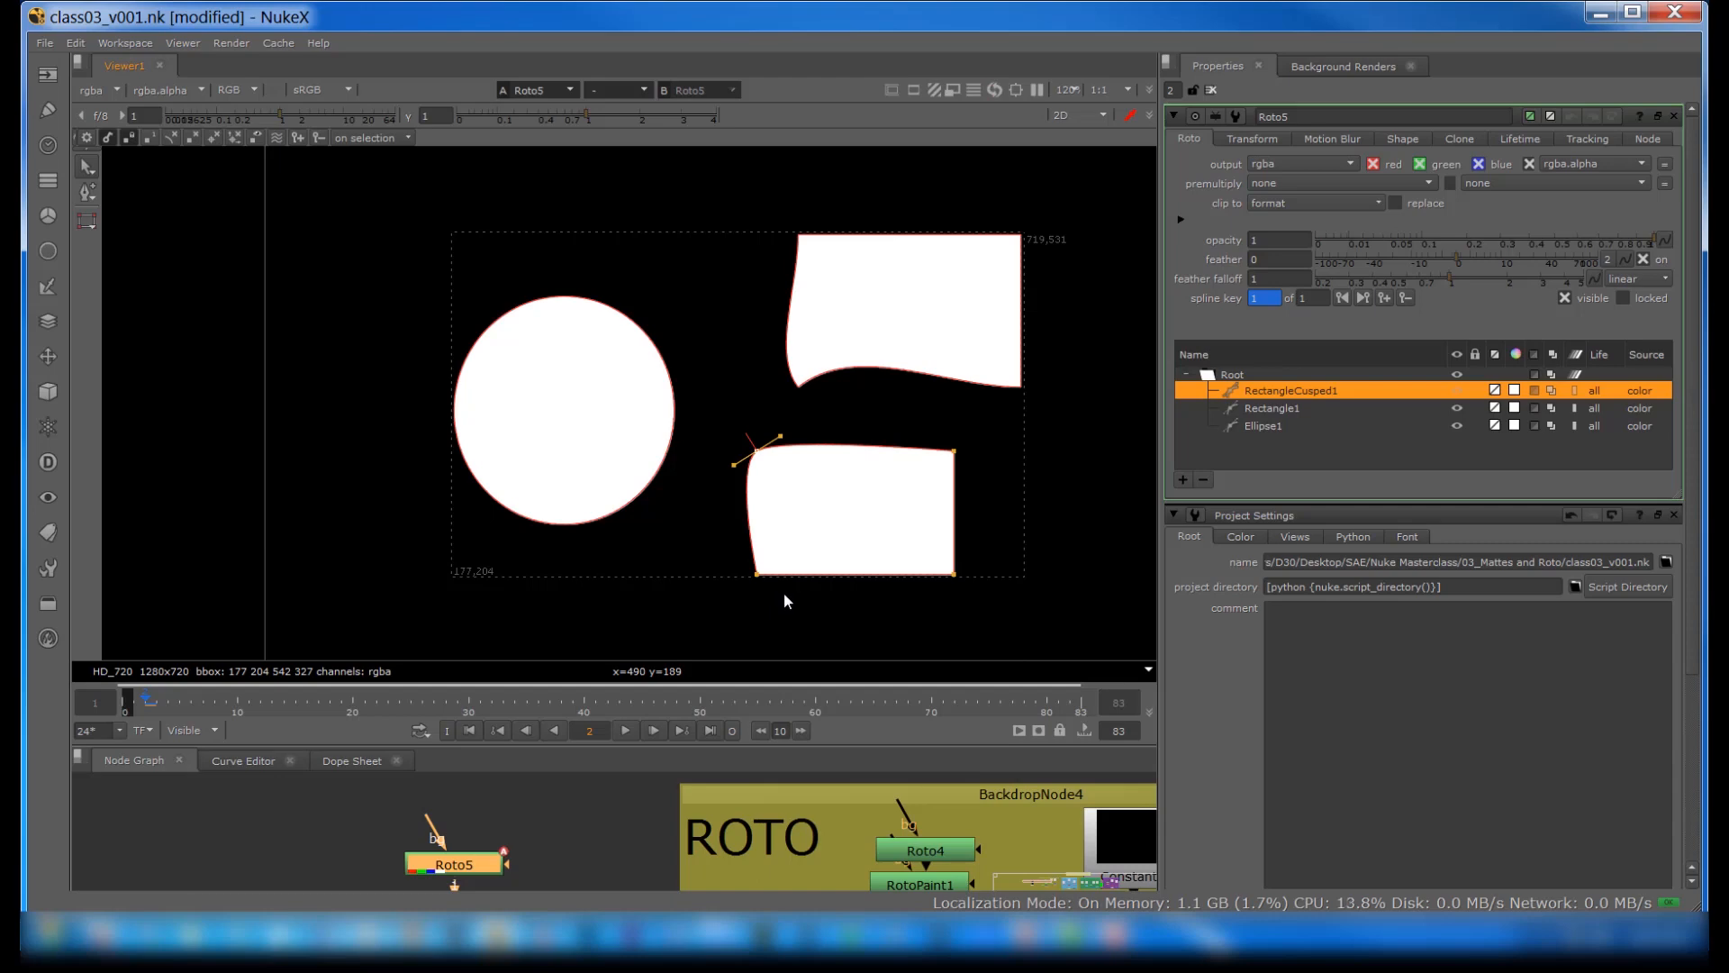
key(z)
key(z)
key(z)
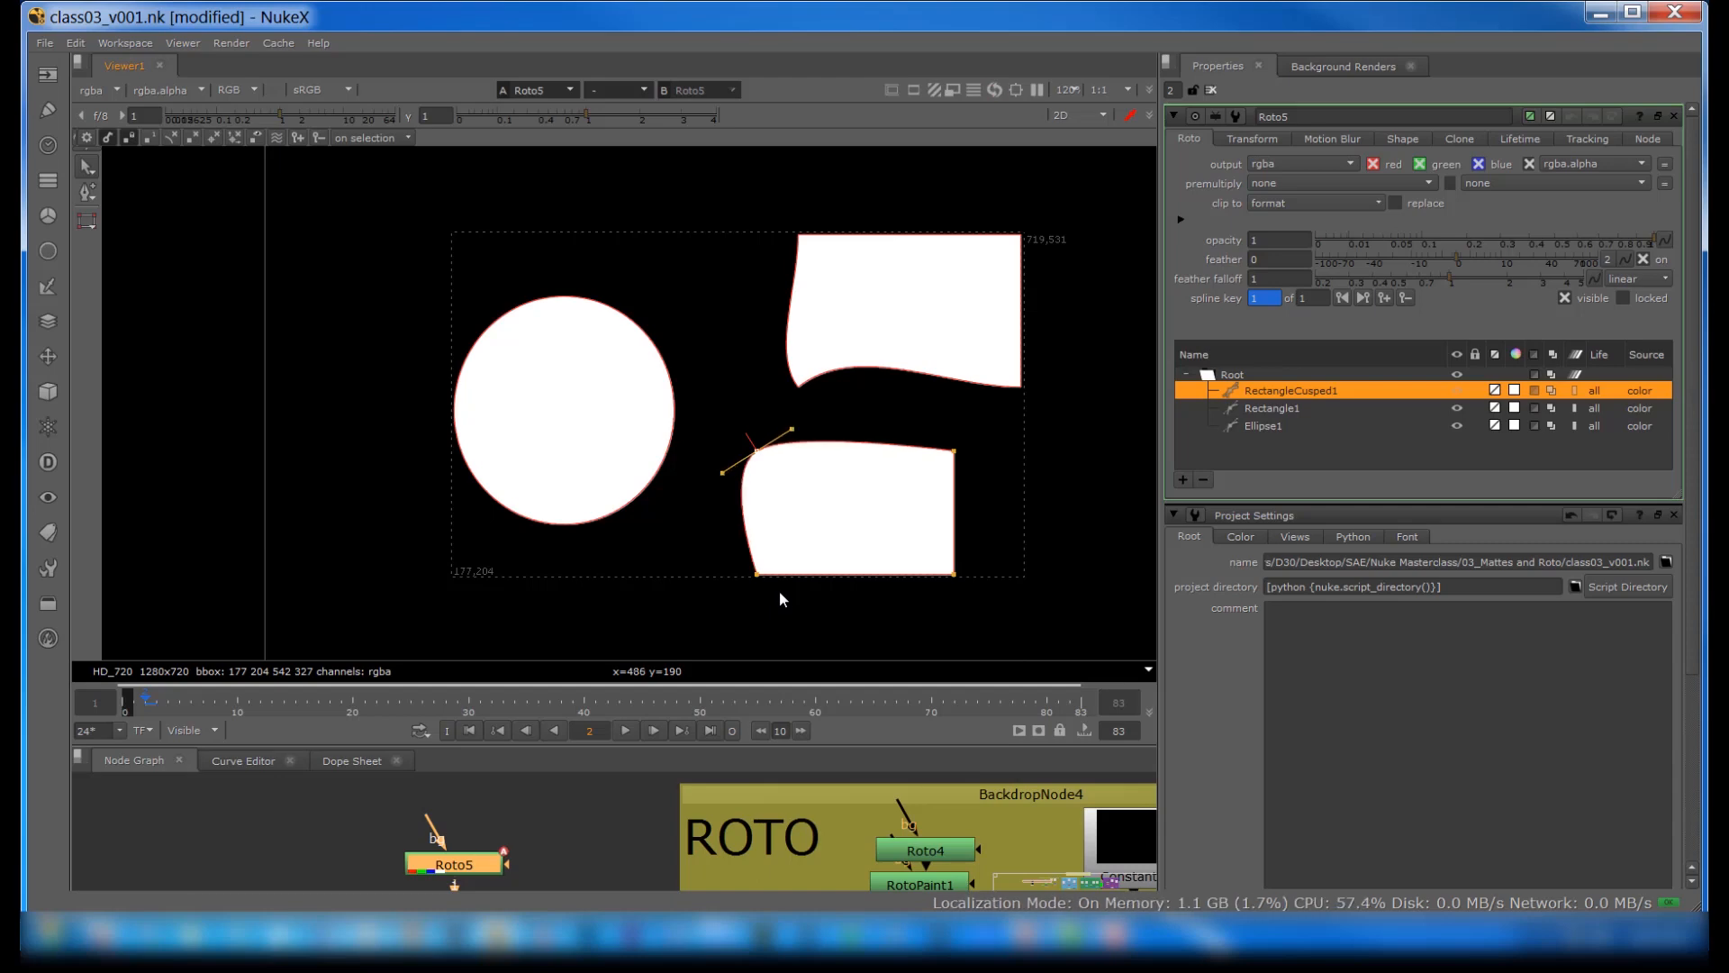
key(shift+z)
key(shift+z)
Step: Choose the Open Spline tool and delete the RectangleCusped1, Rectangle1 and Ellipse1 shapes
right_click(90, 224)
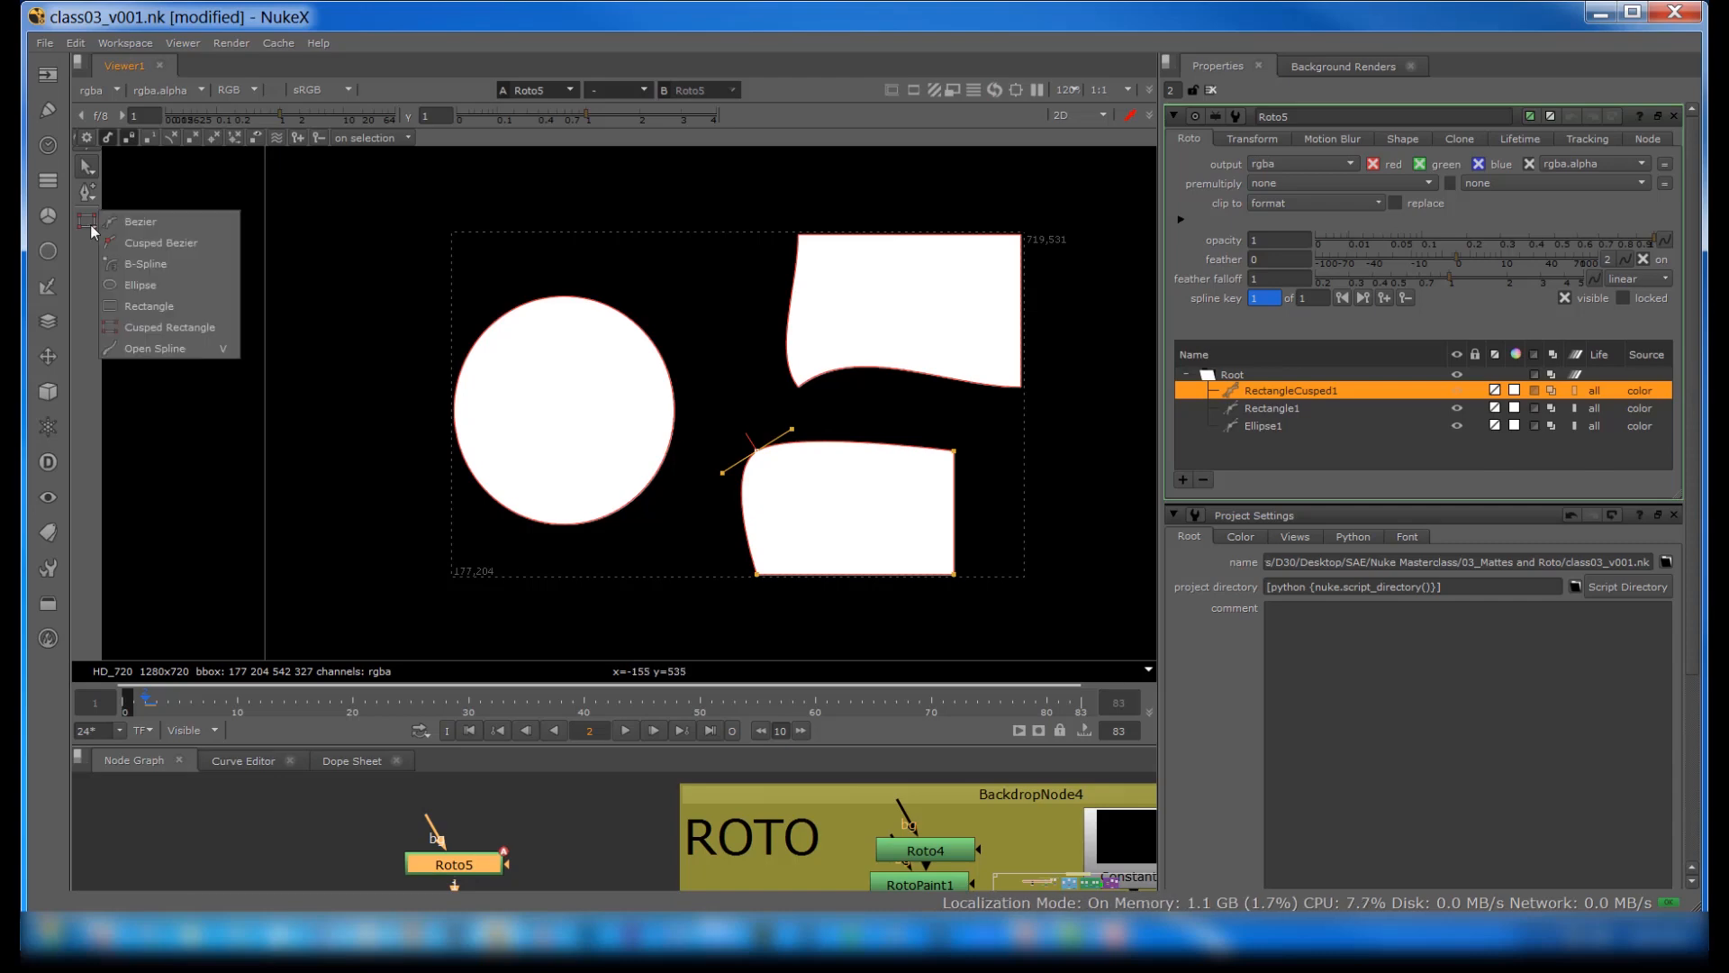
click(158, 353)
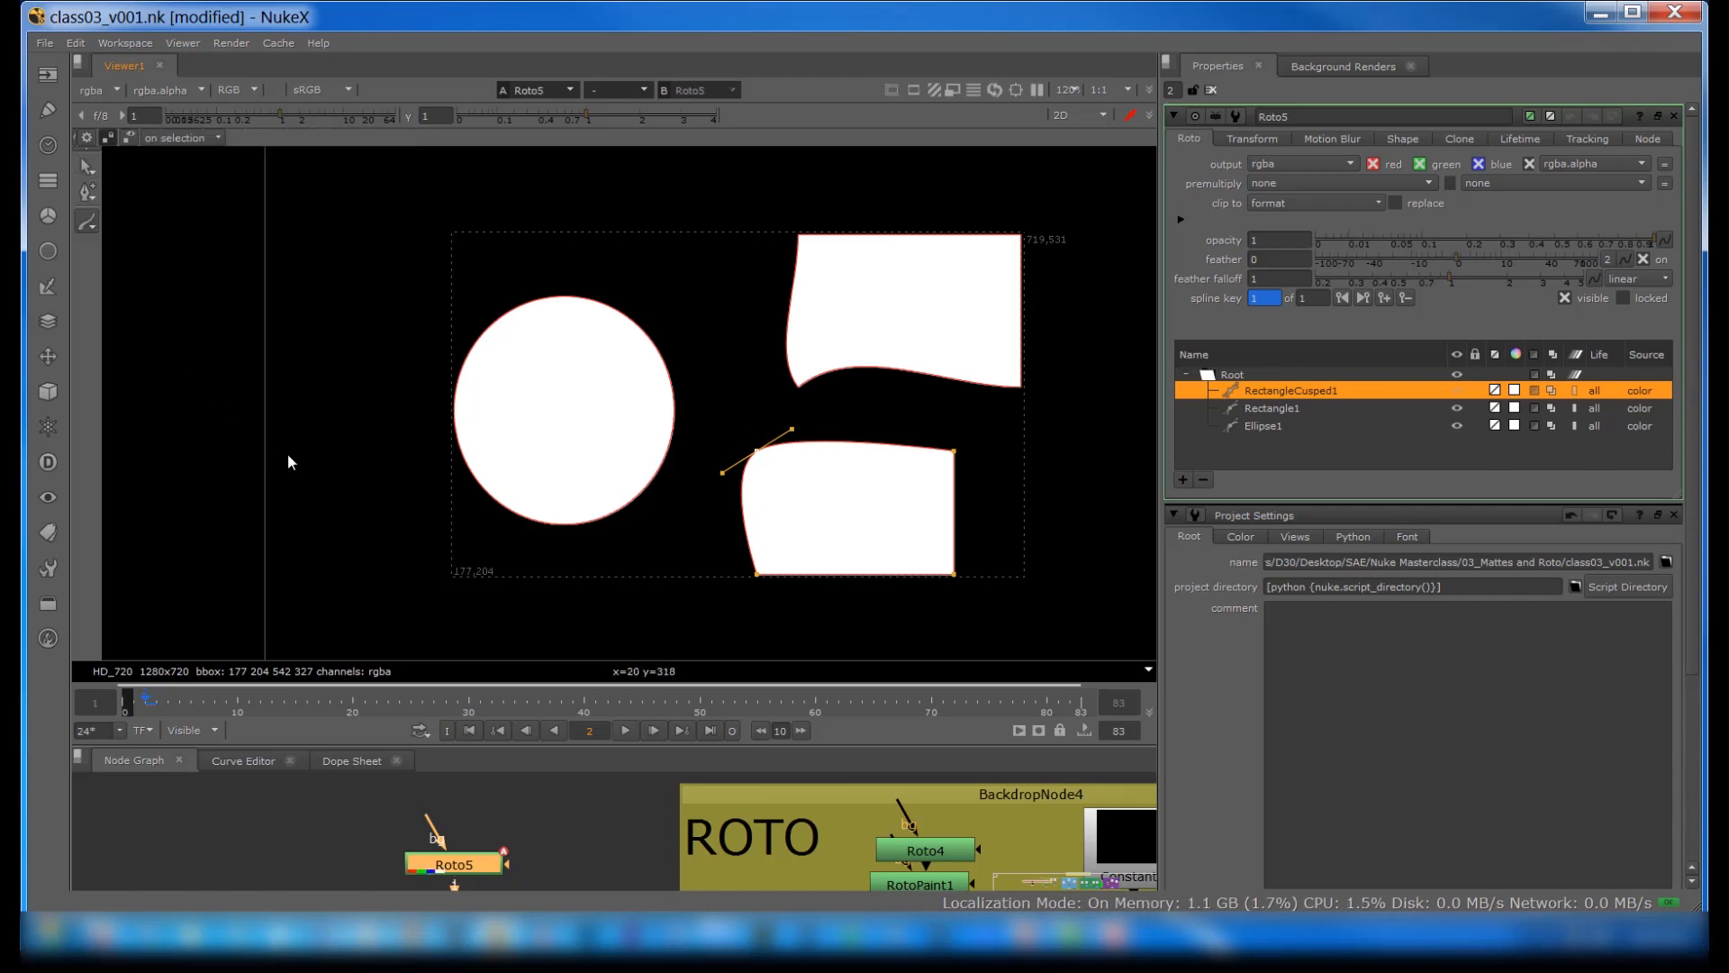
shift+click(1250, 427)
right_click(1256, 385)
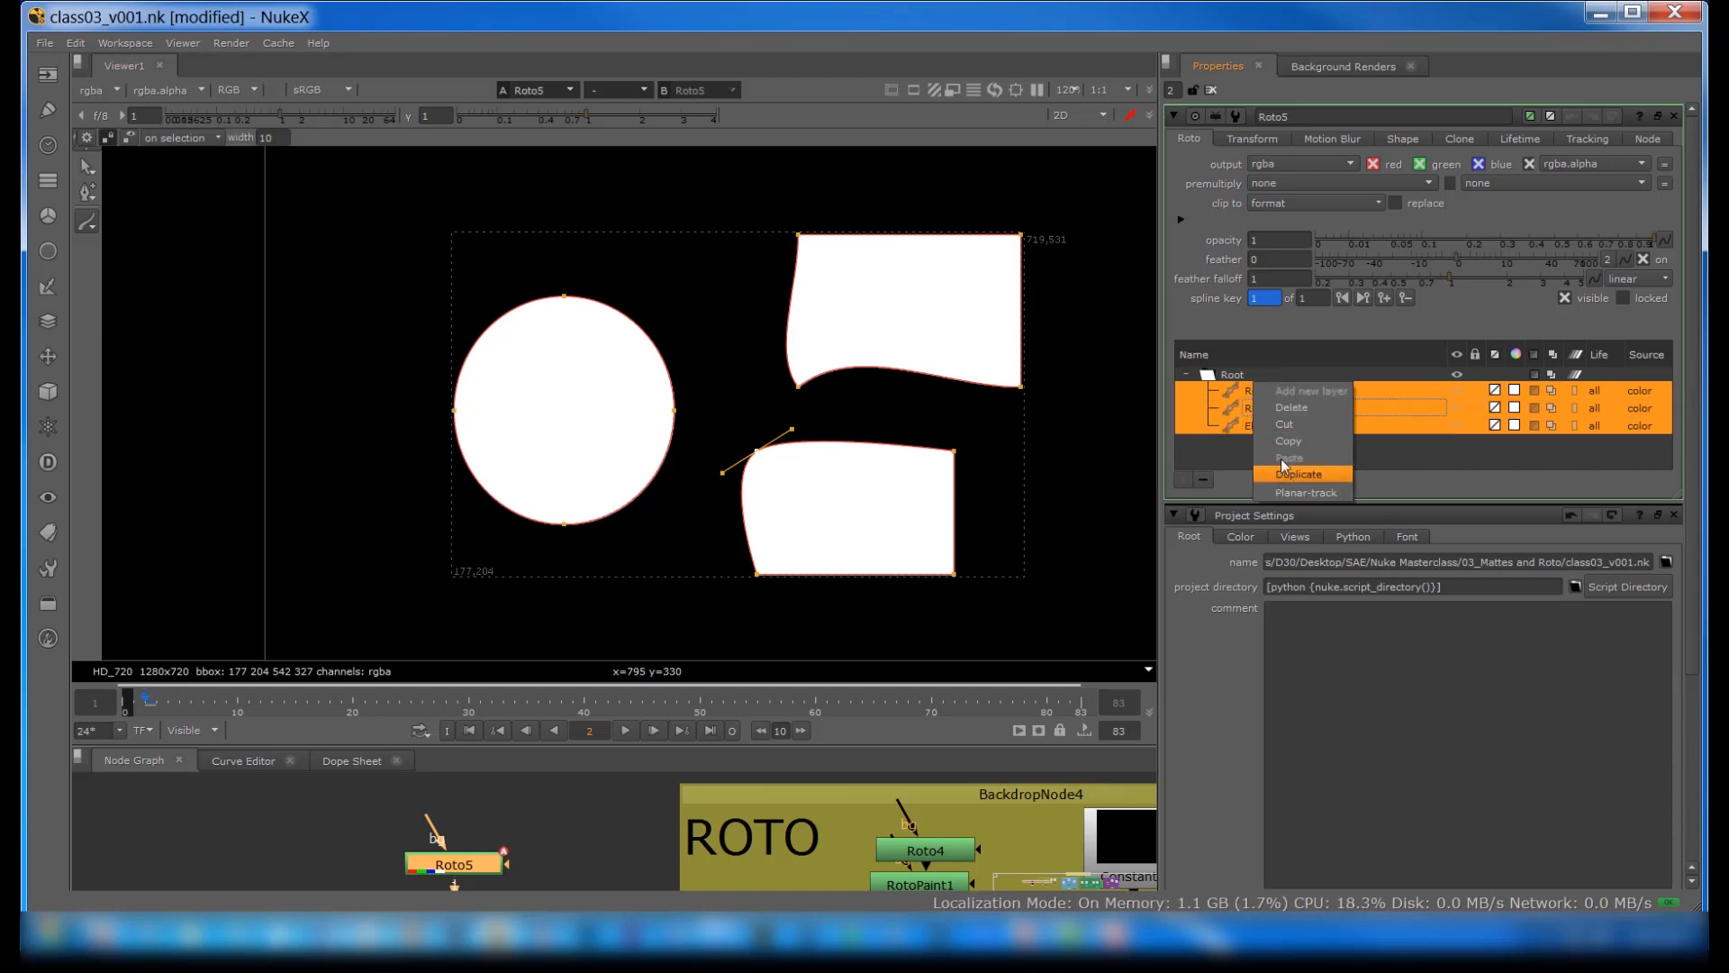
click(1281, 407)
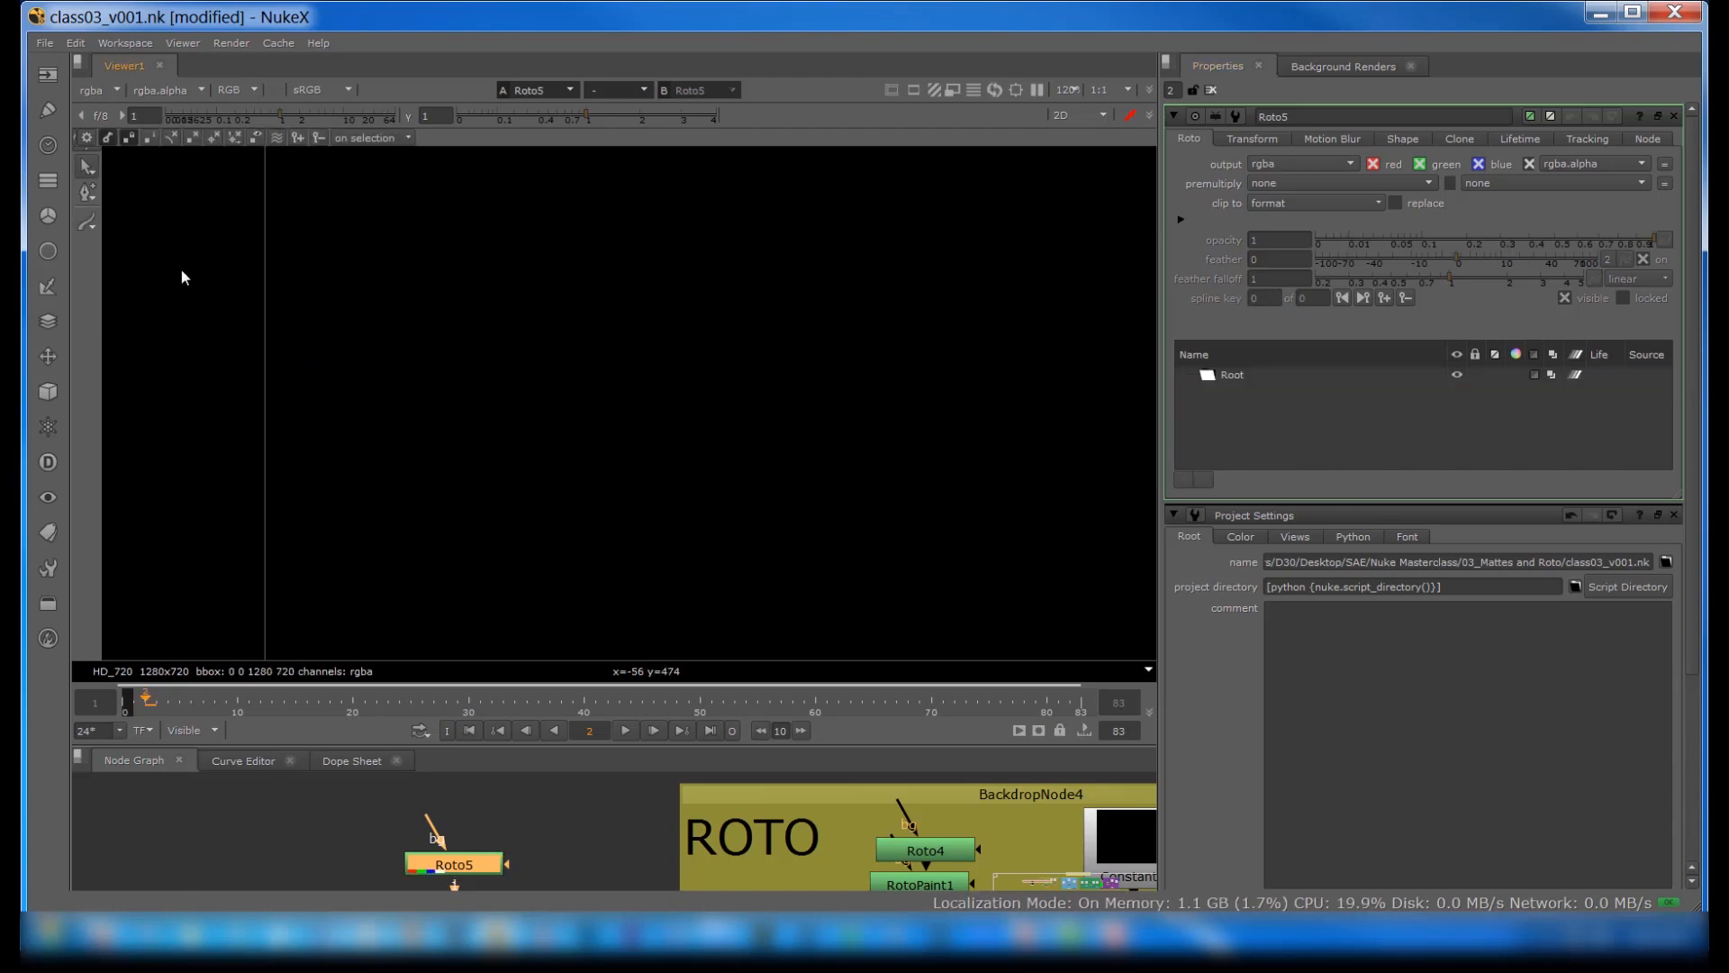
Step: Draw a seven-sided Open Spline outline about 405 by 368 pixels, ending on its first point
click(87, 222)
click(445, 498)
click(430, 369)
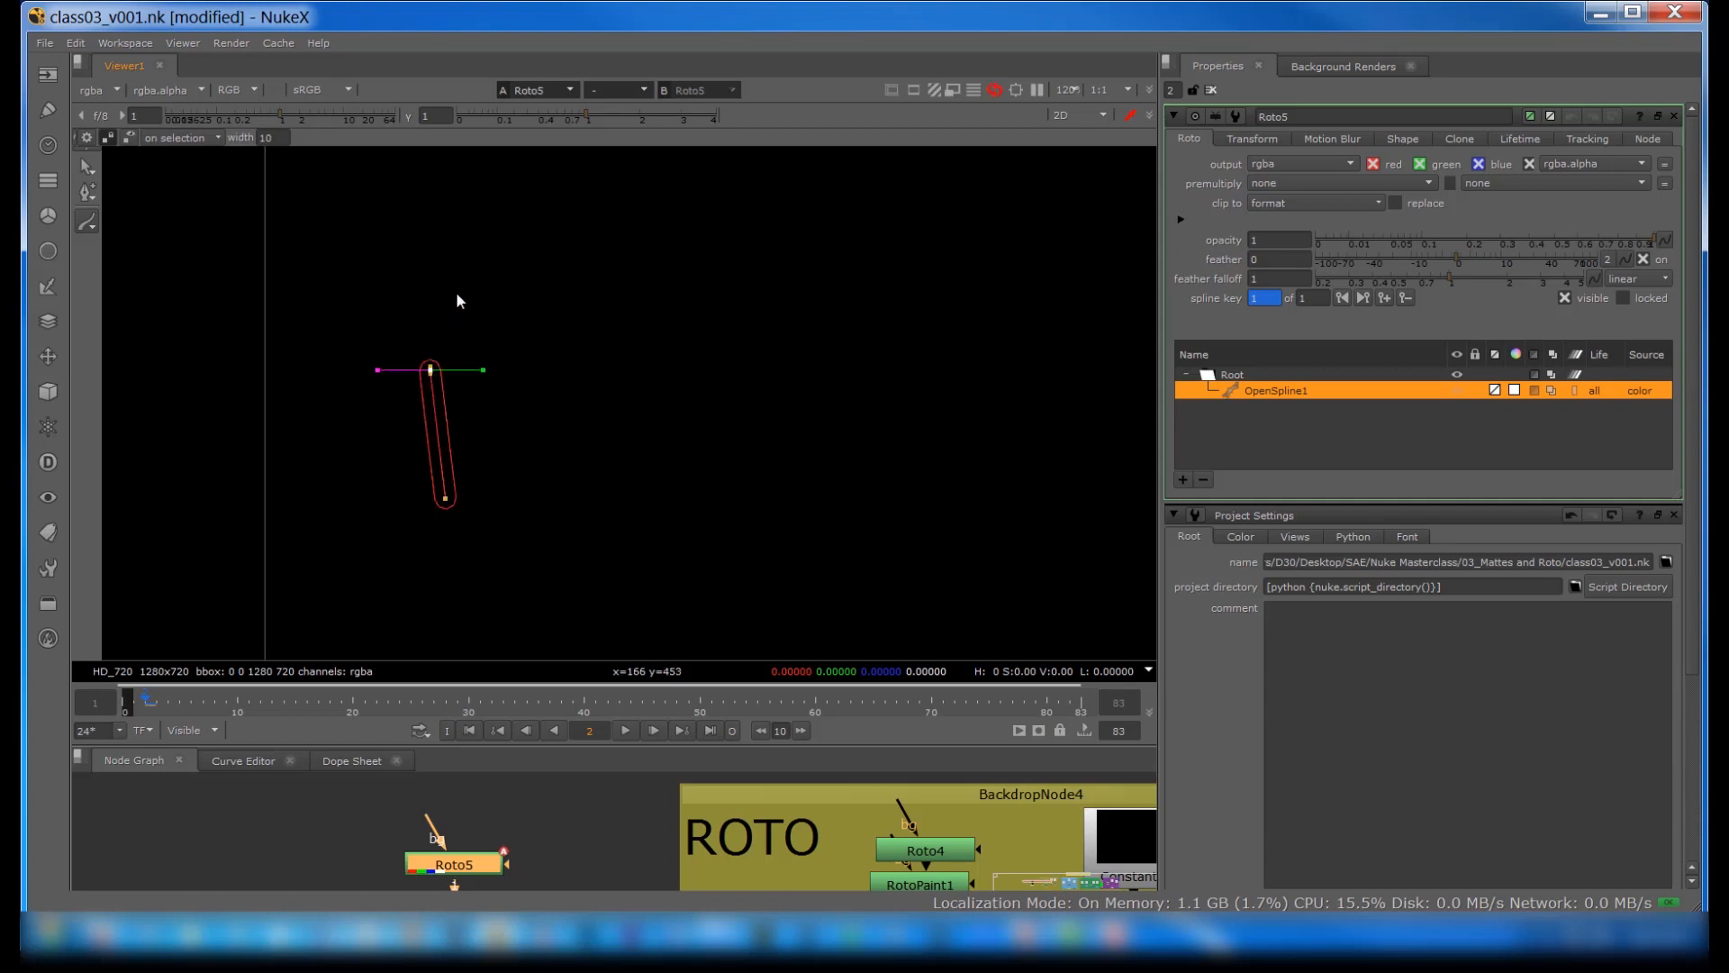
click(468, 277)
click(662, 242)
click(821, 321)
click(831, 524)
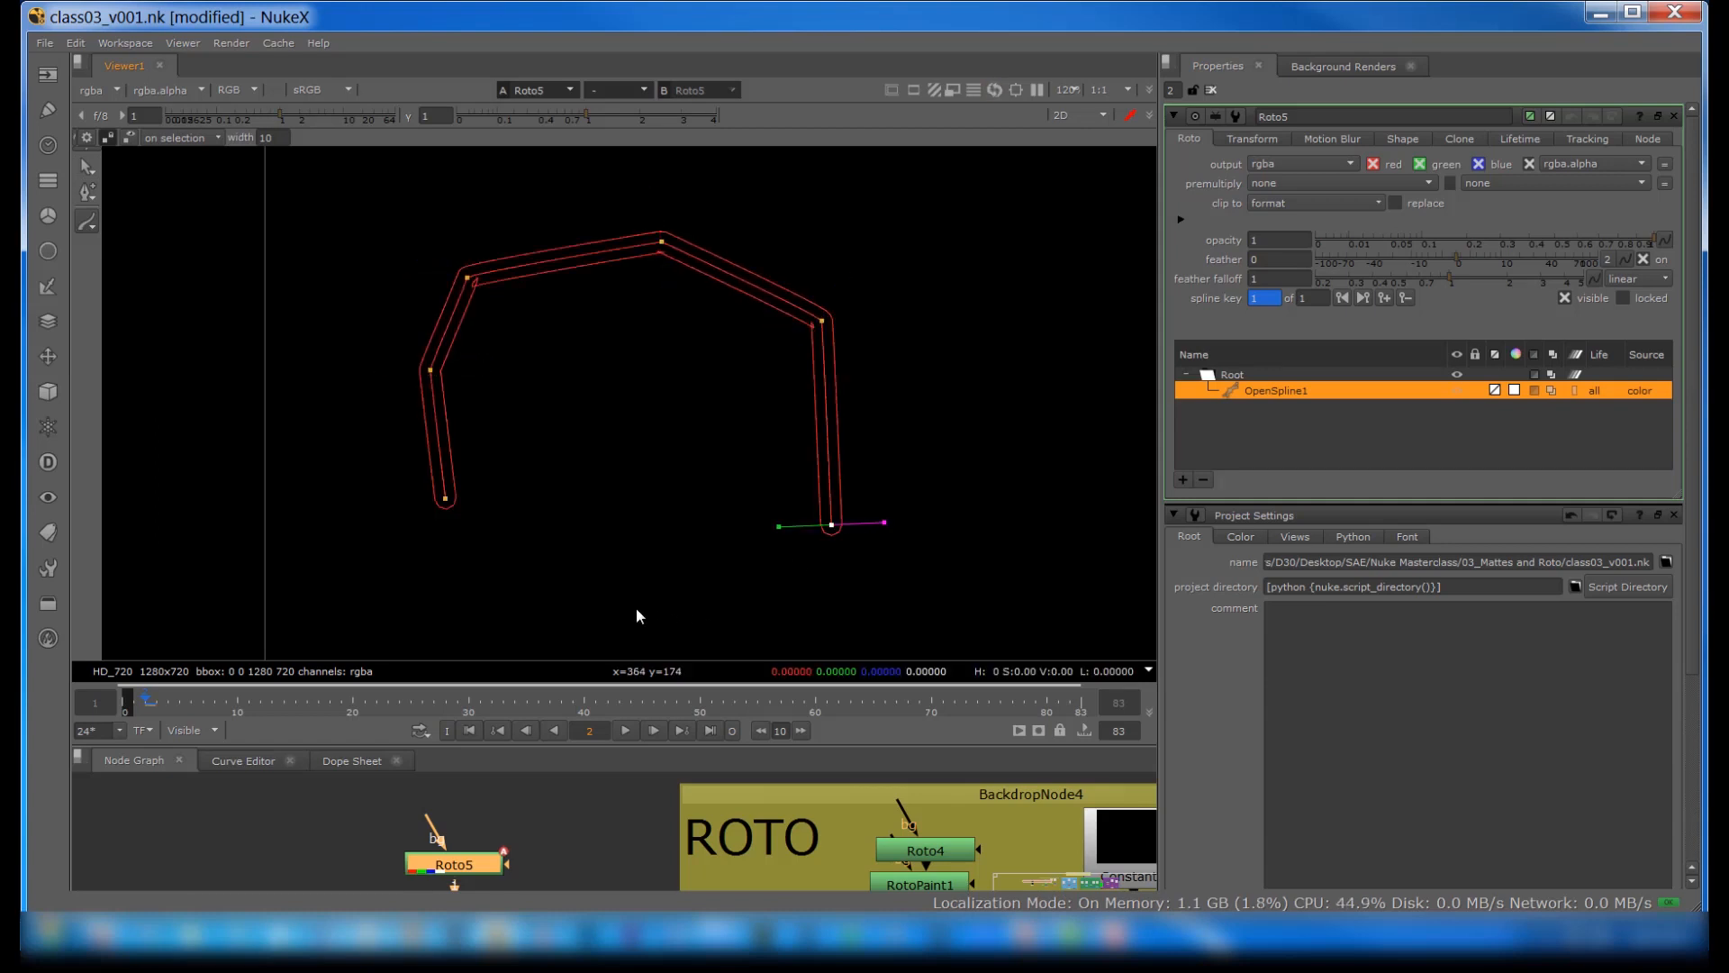
click(630, 604)
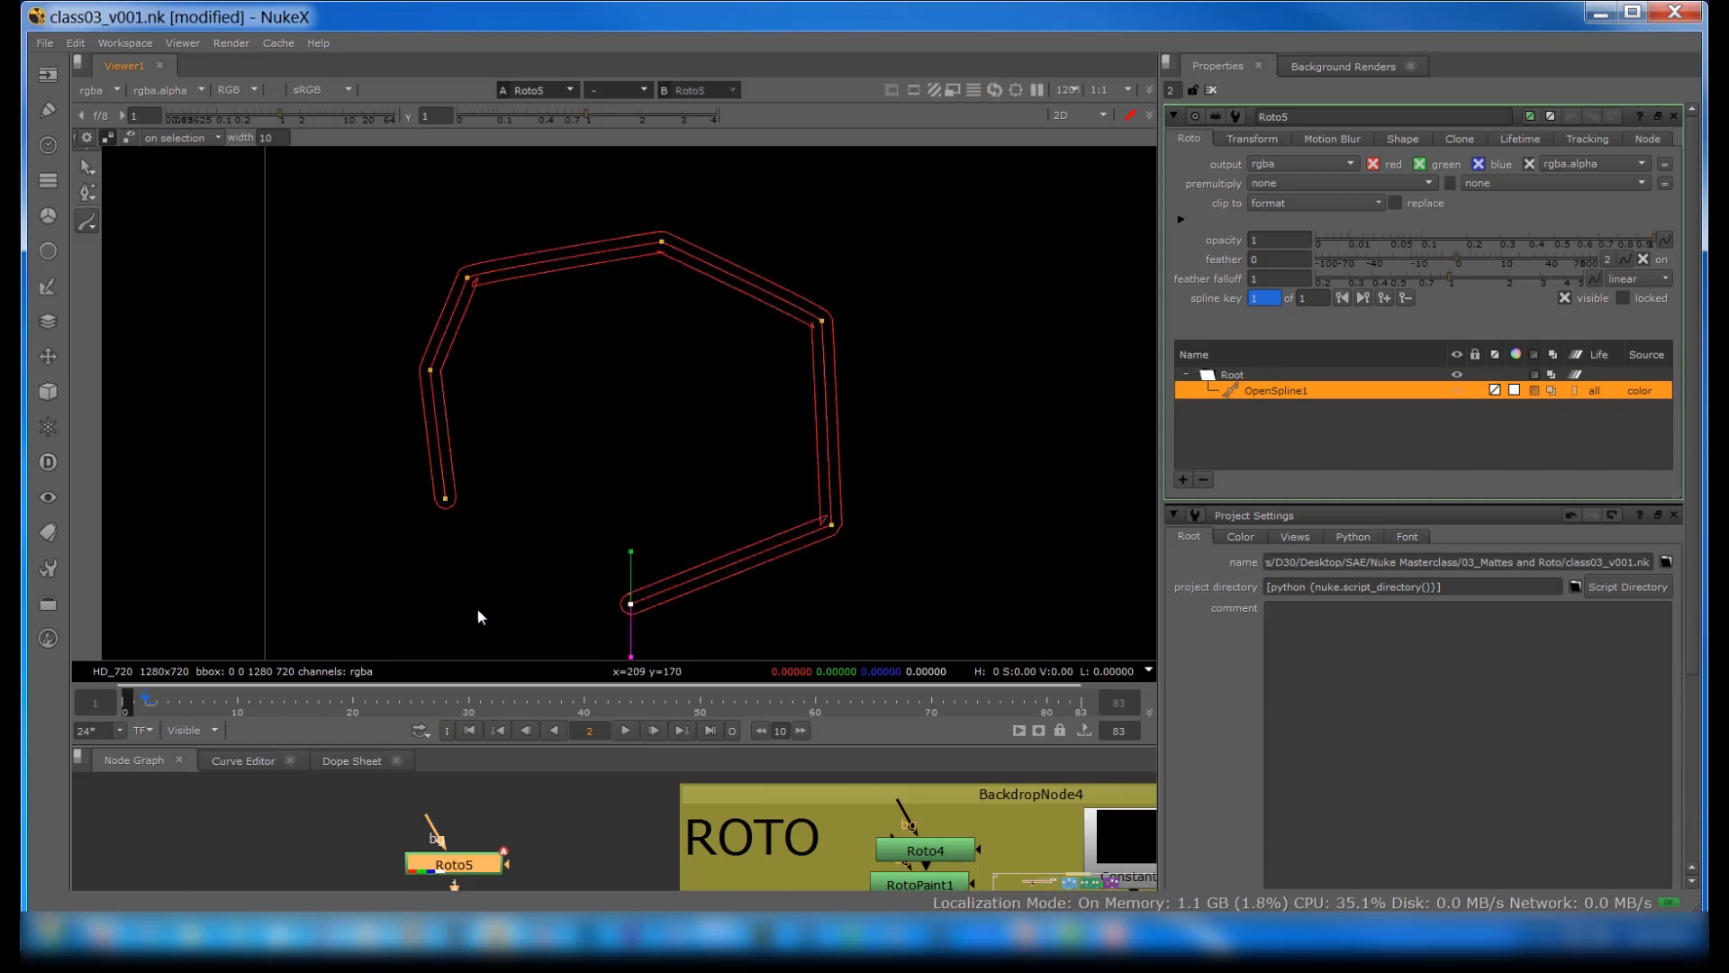
click(445, 499)
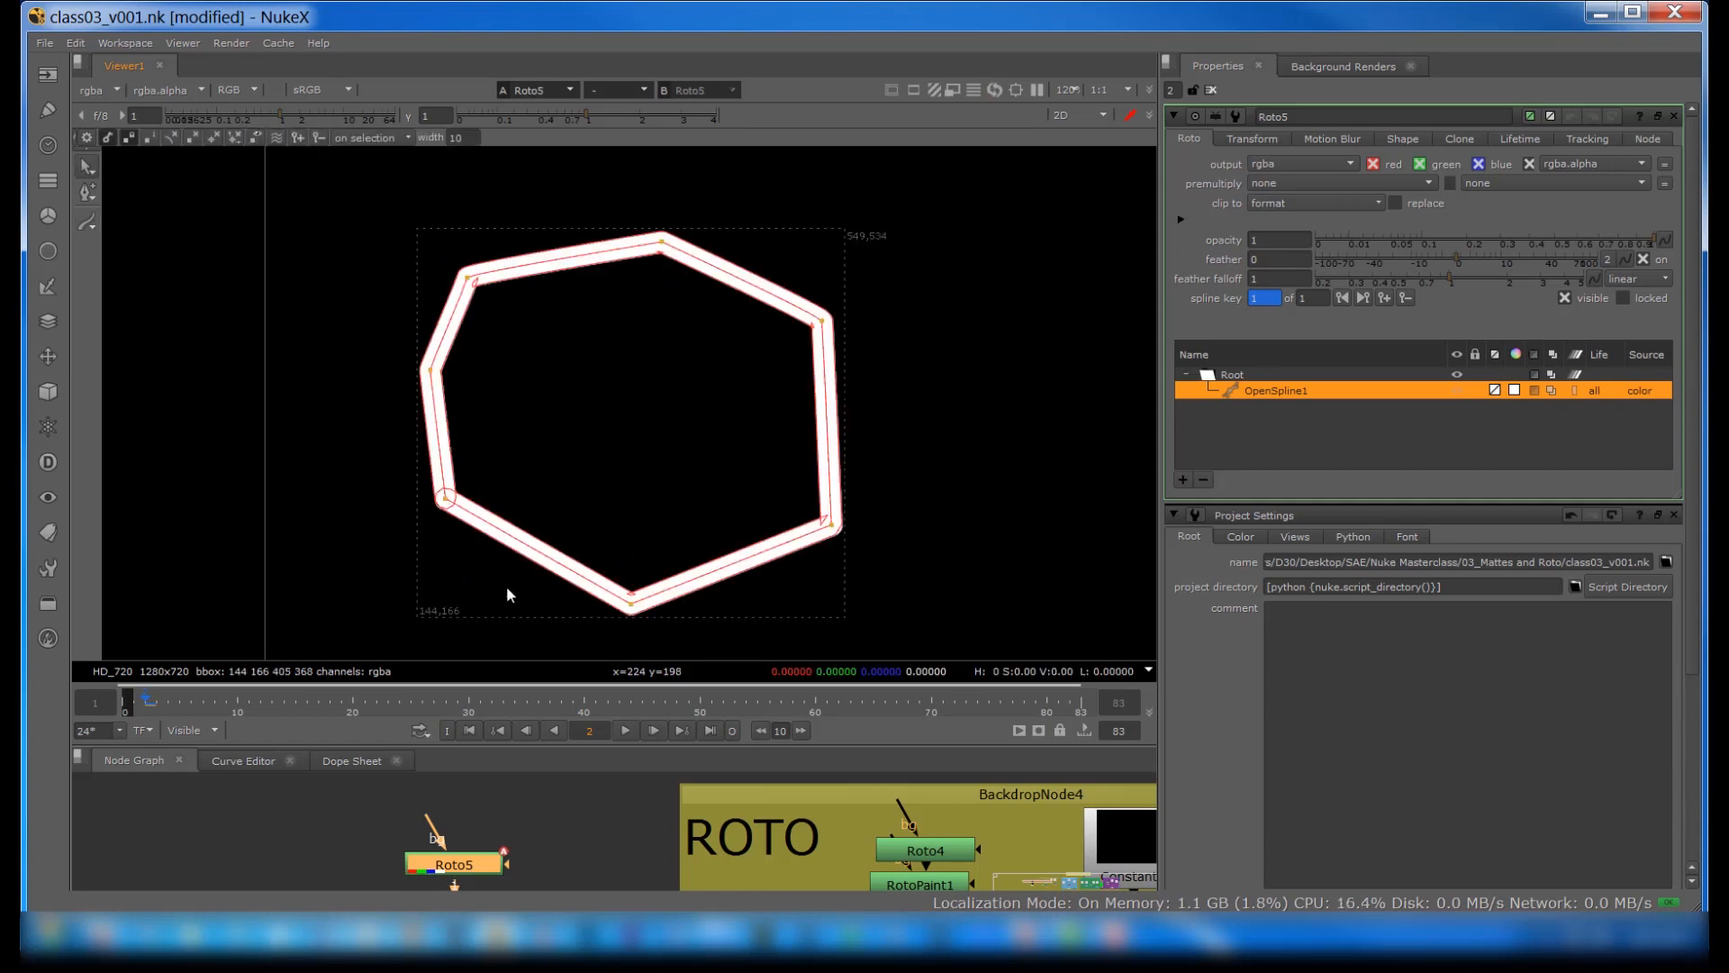
Step: Increase the feather on the open spline's upper-right point
click(821, 321)
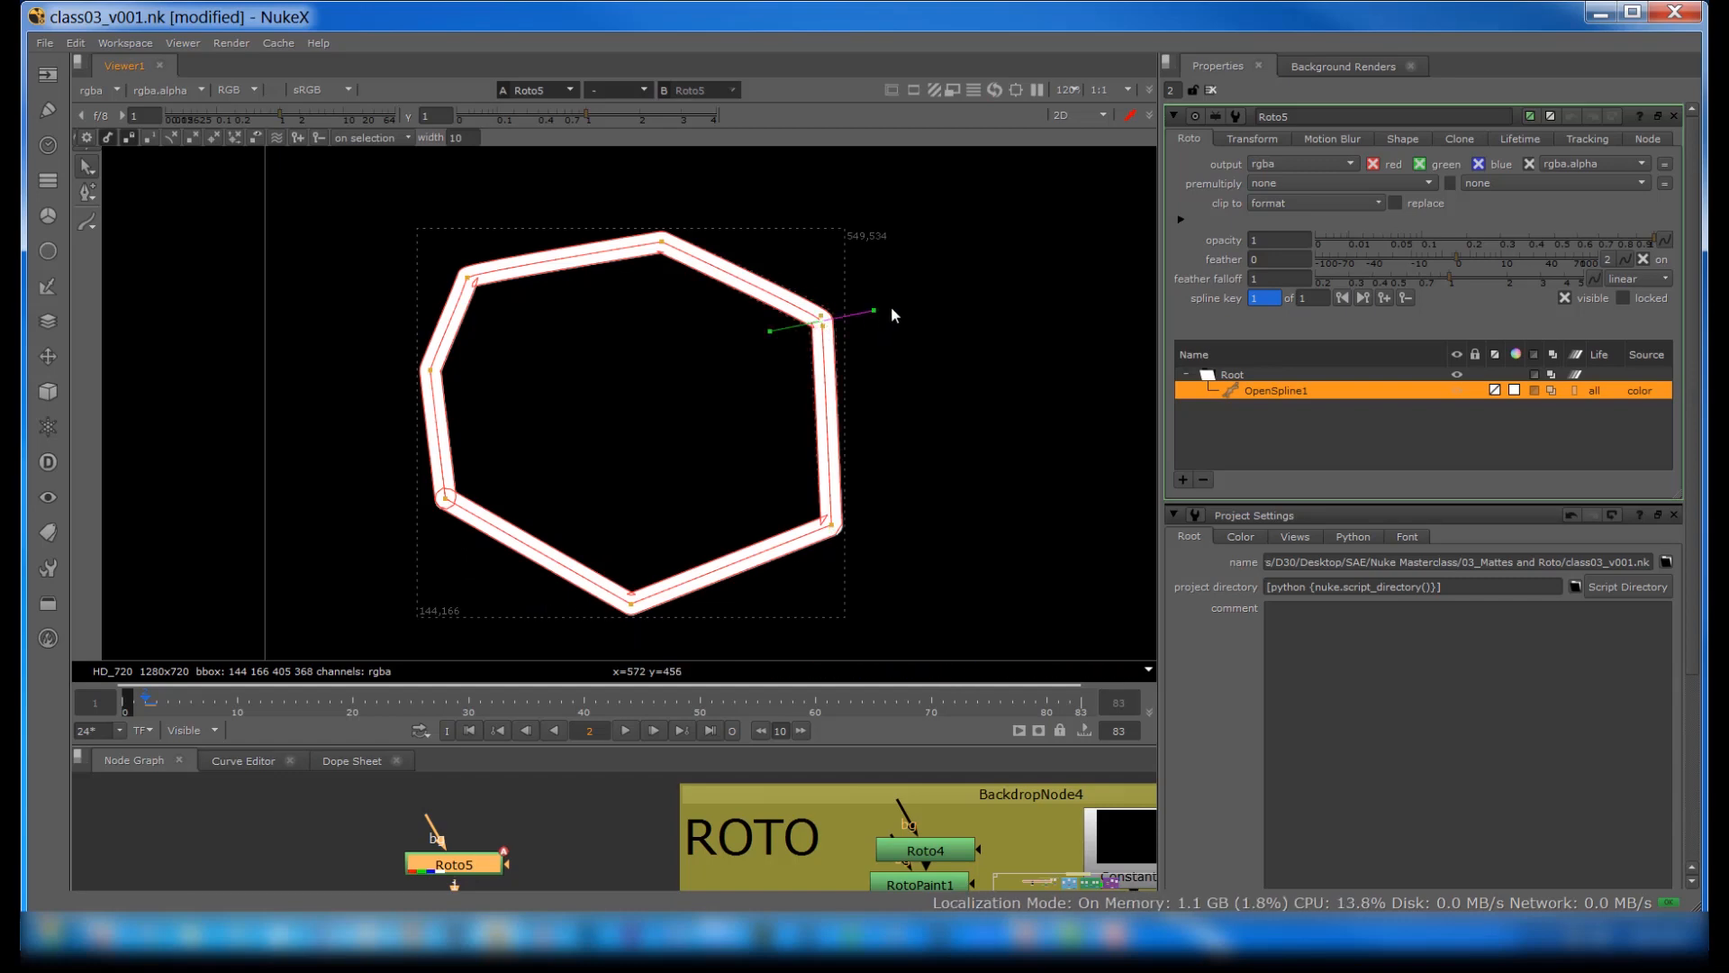
key(e)
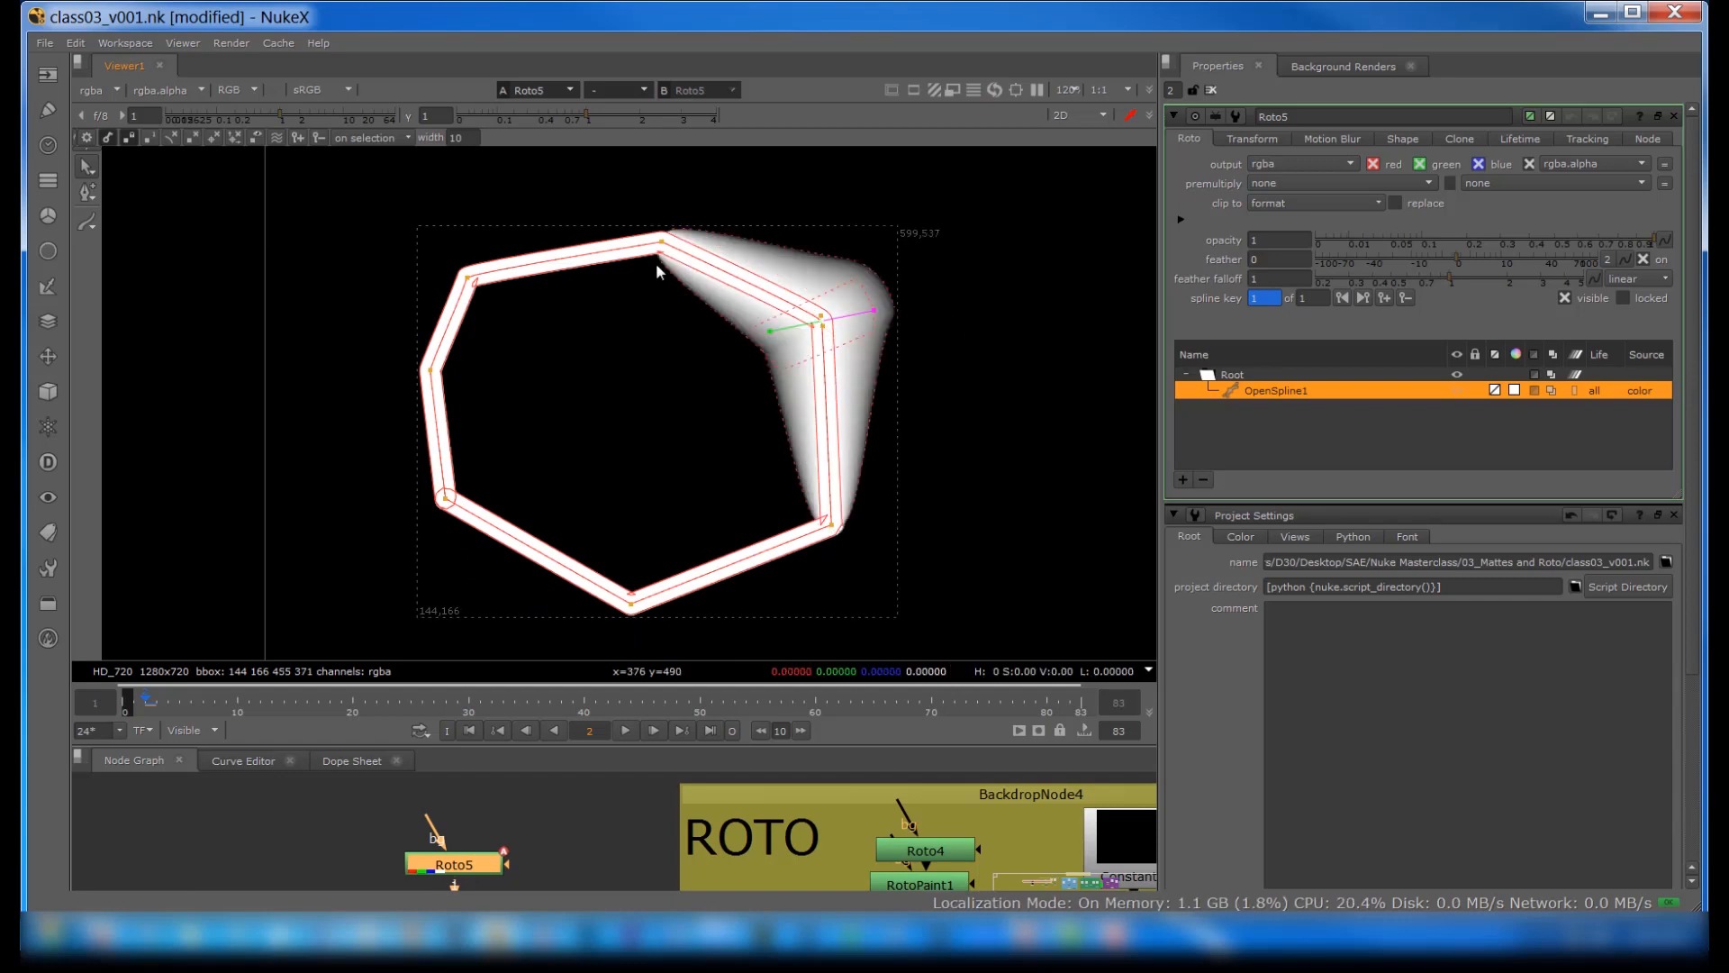
scroll(772, 317, up, 3)
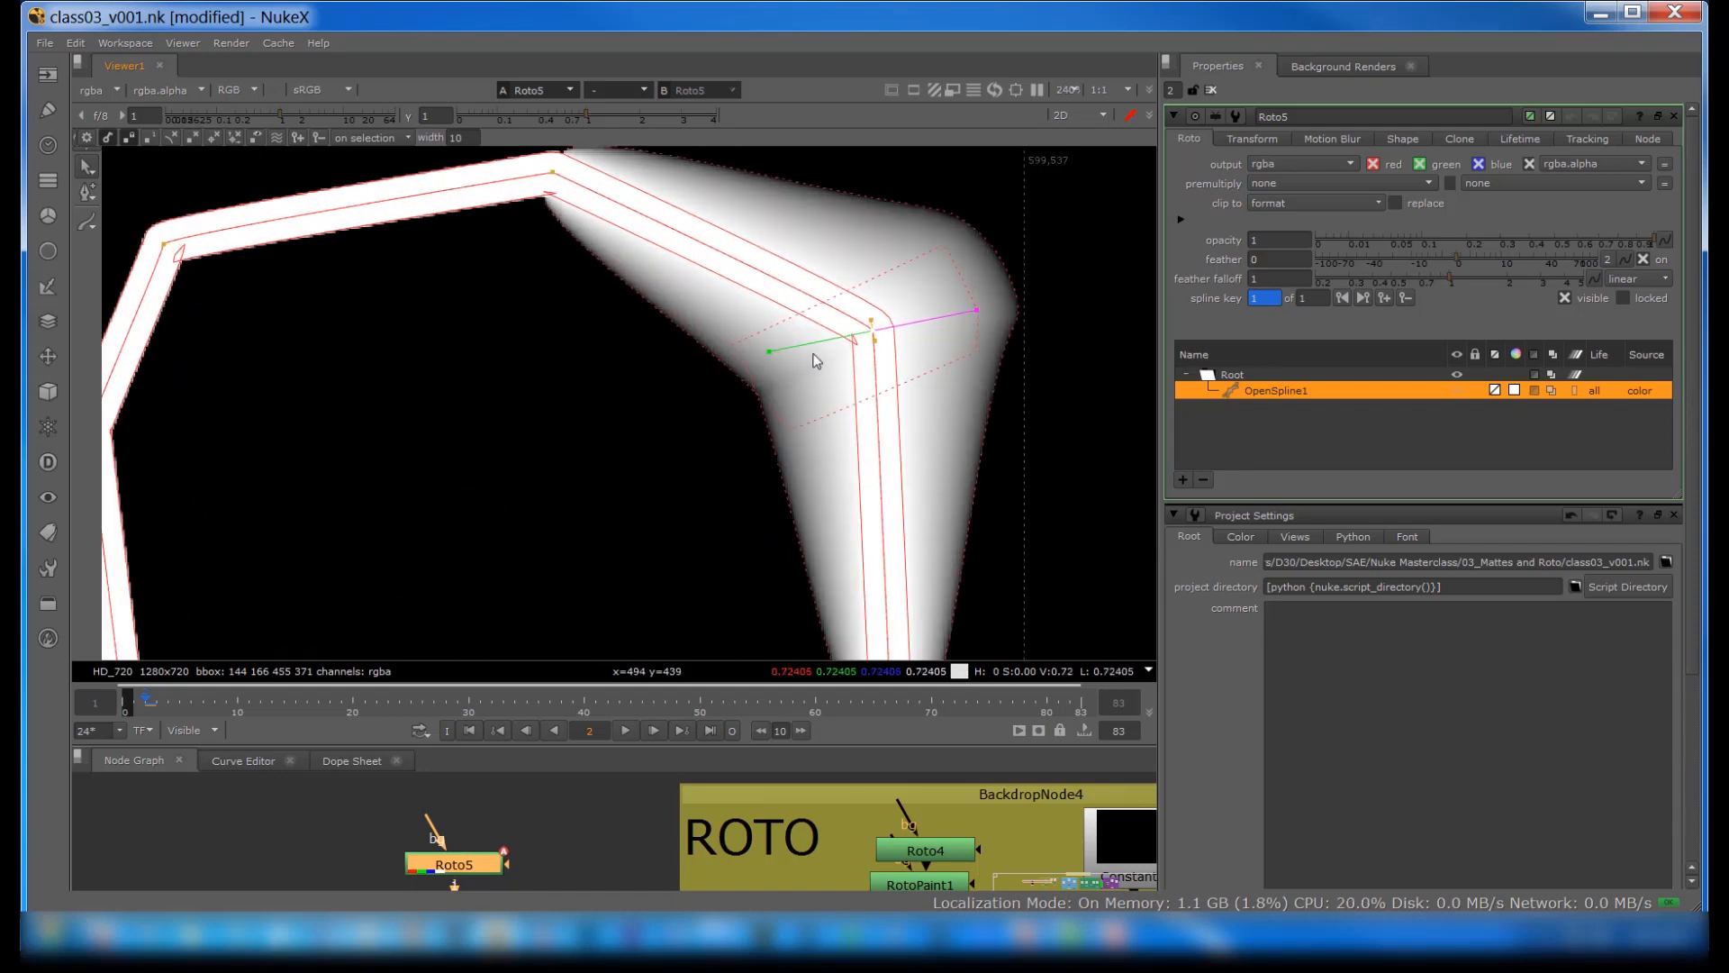
scroll(816, 360, up, 2)
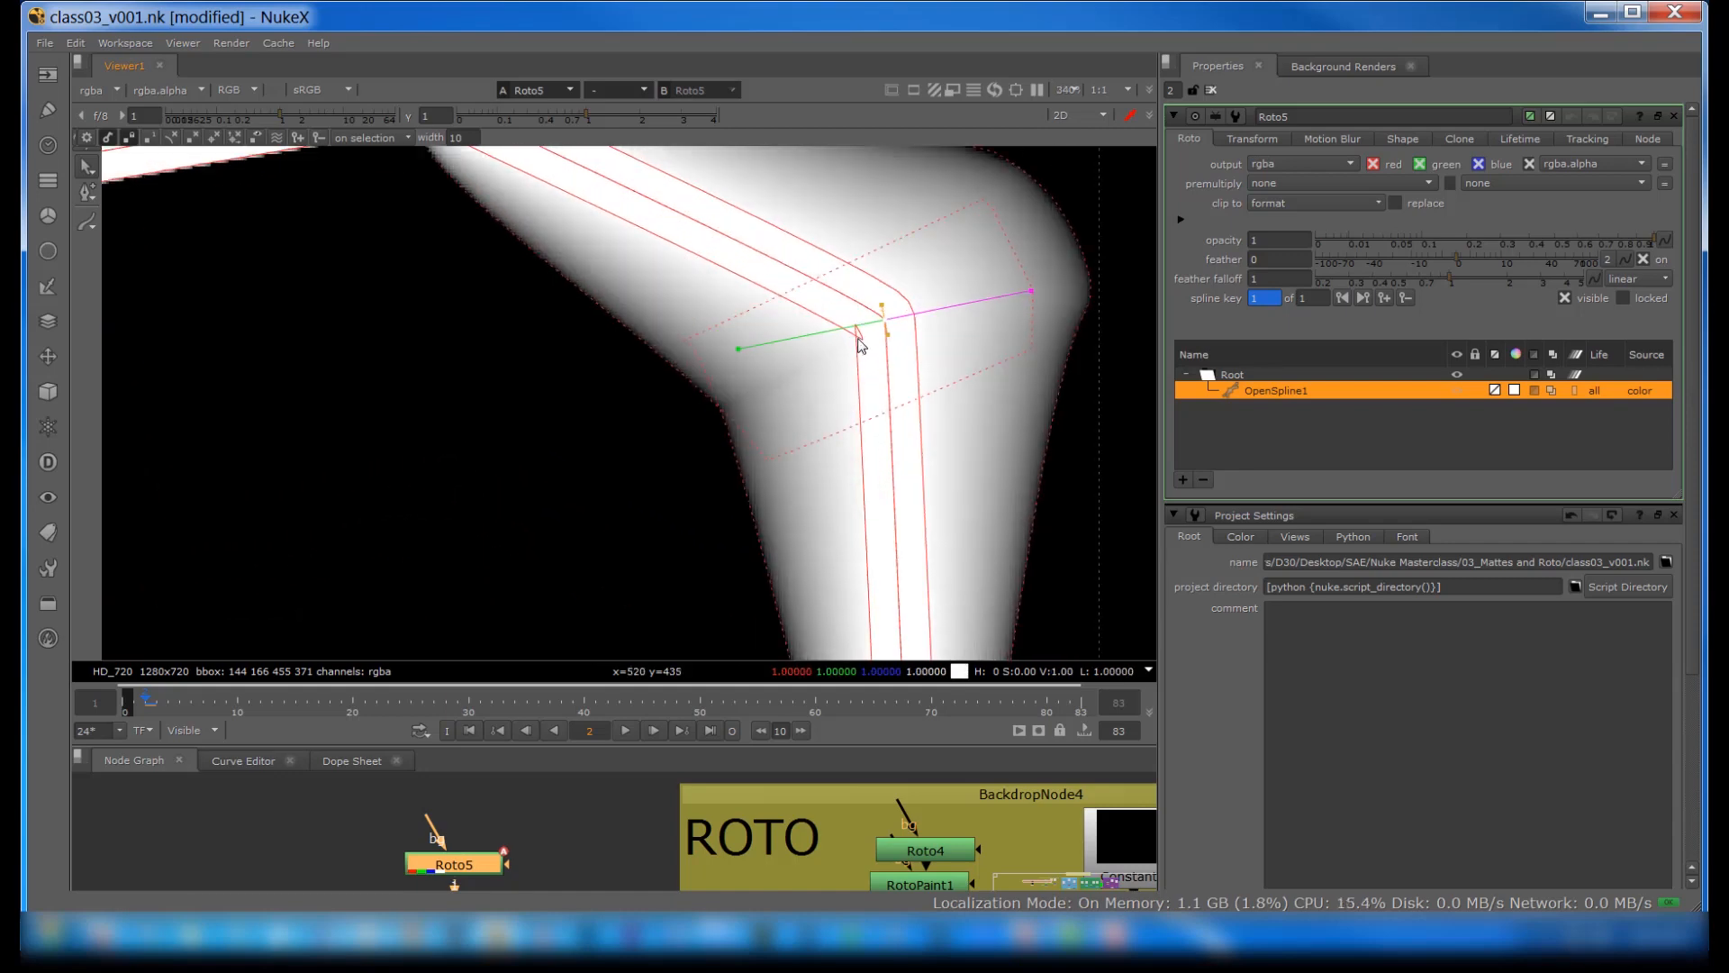
Step: Pull the upper-right point's feather inside the stroke and lengthen its tangent handle to round that corner
drag(858, 338, 825, 366)
scroll(752, 380, down, 3)
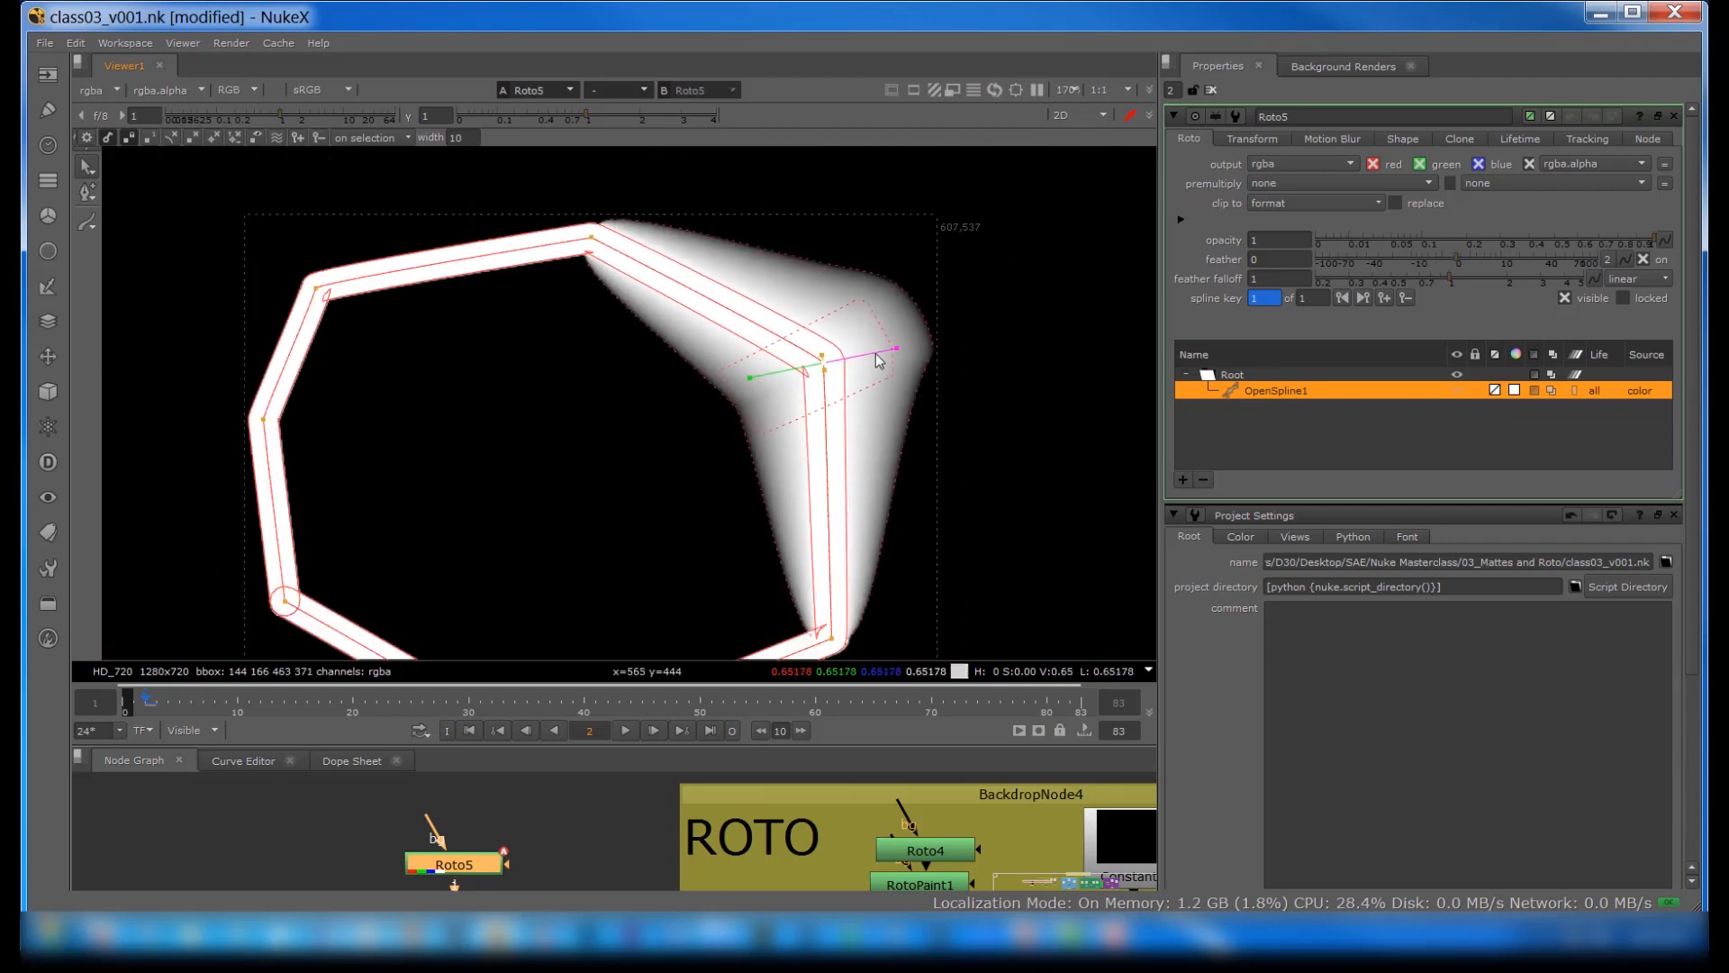
scroll(828, 387, up, 3)
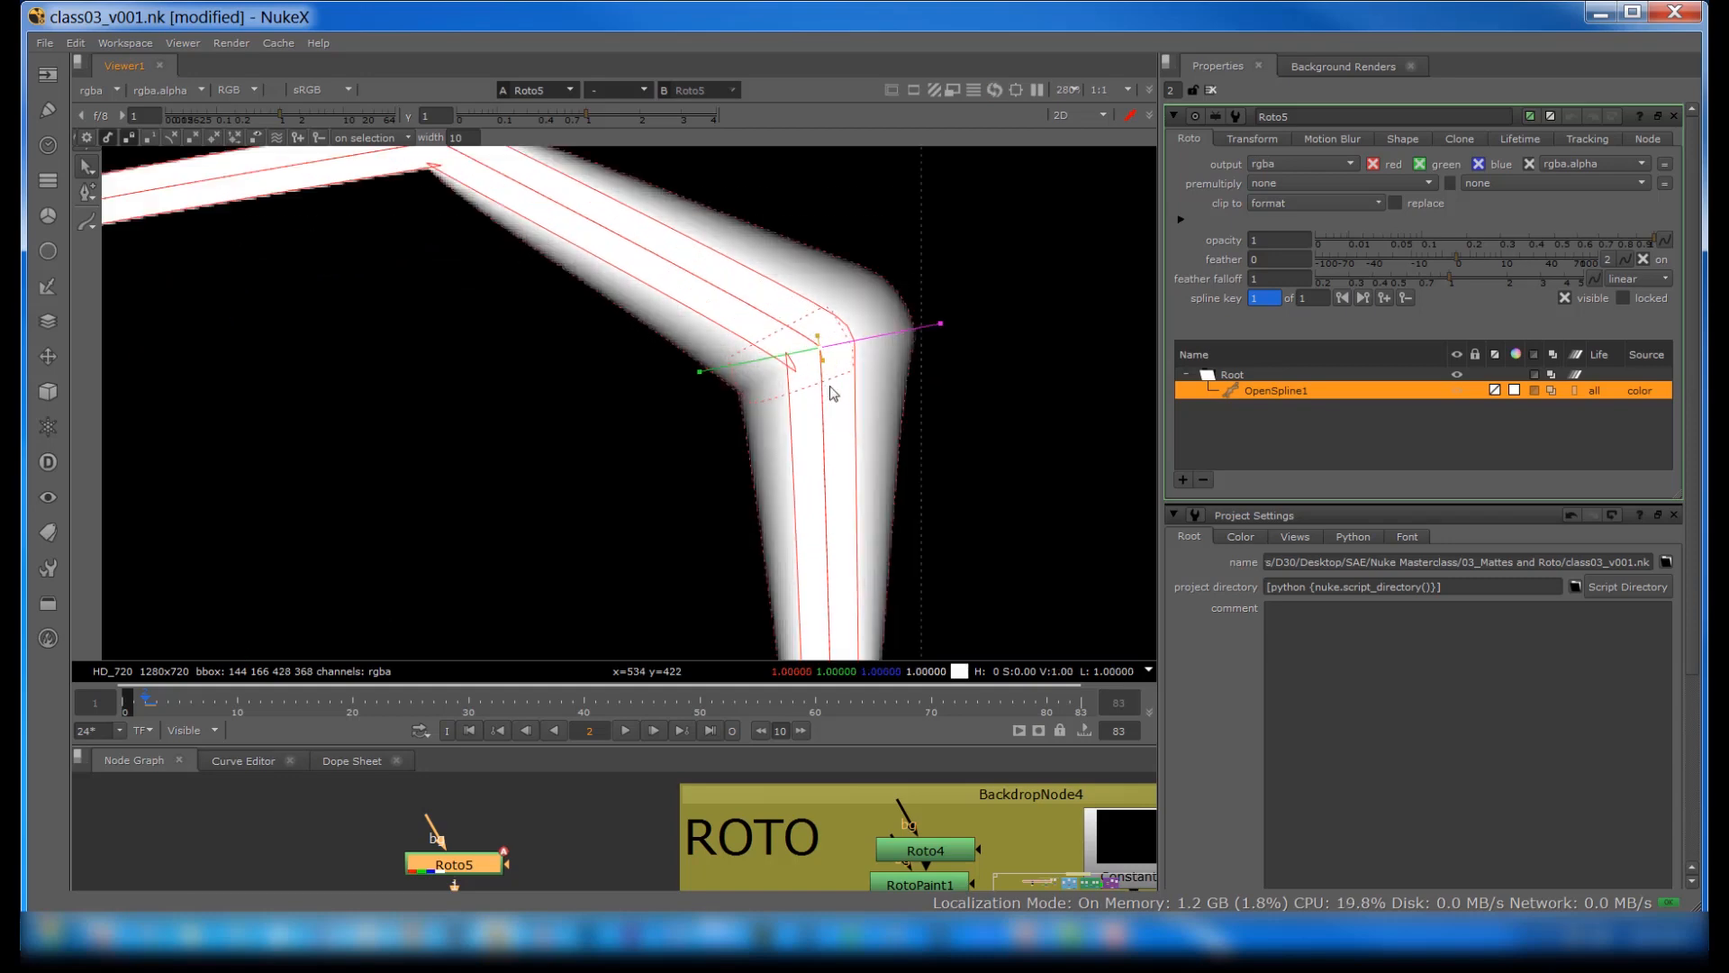
scroll(829, 392, up, 1)
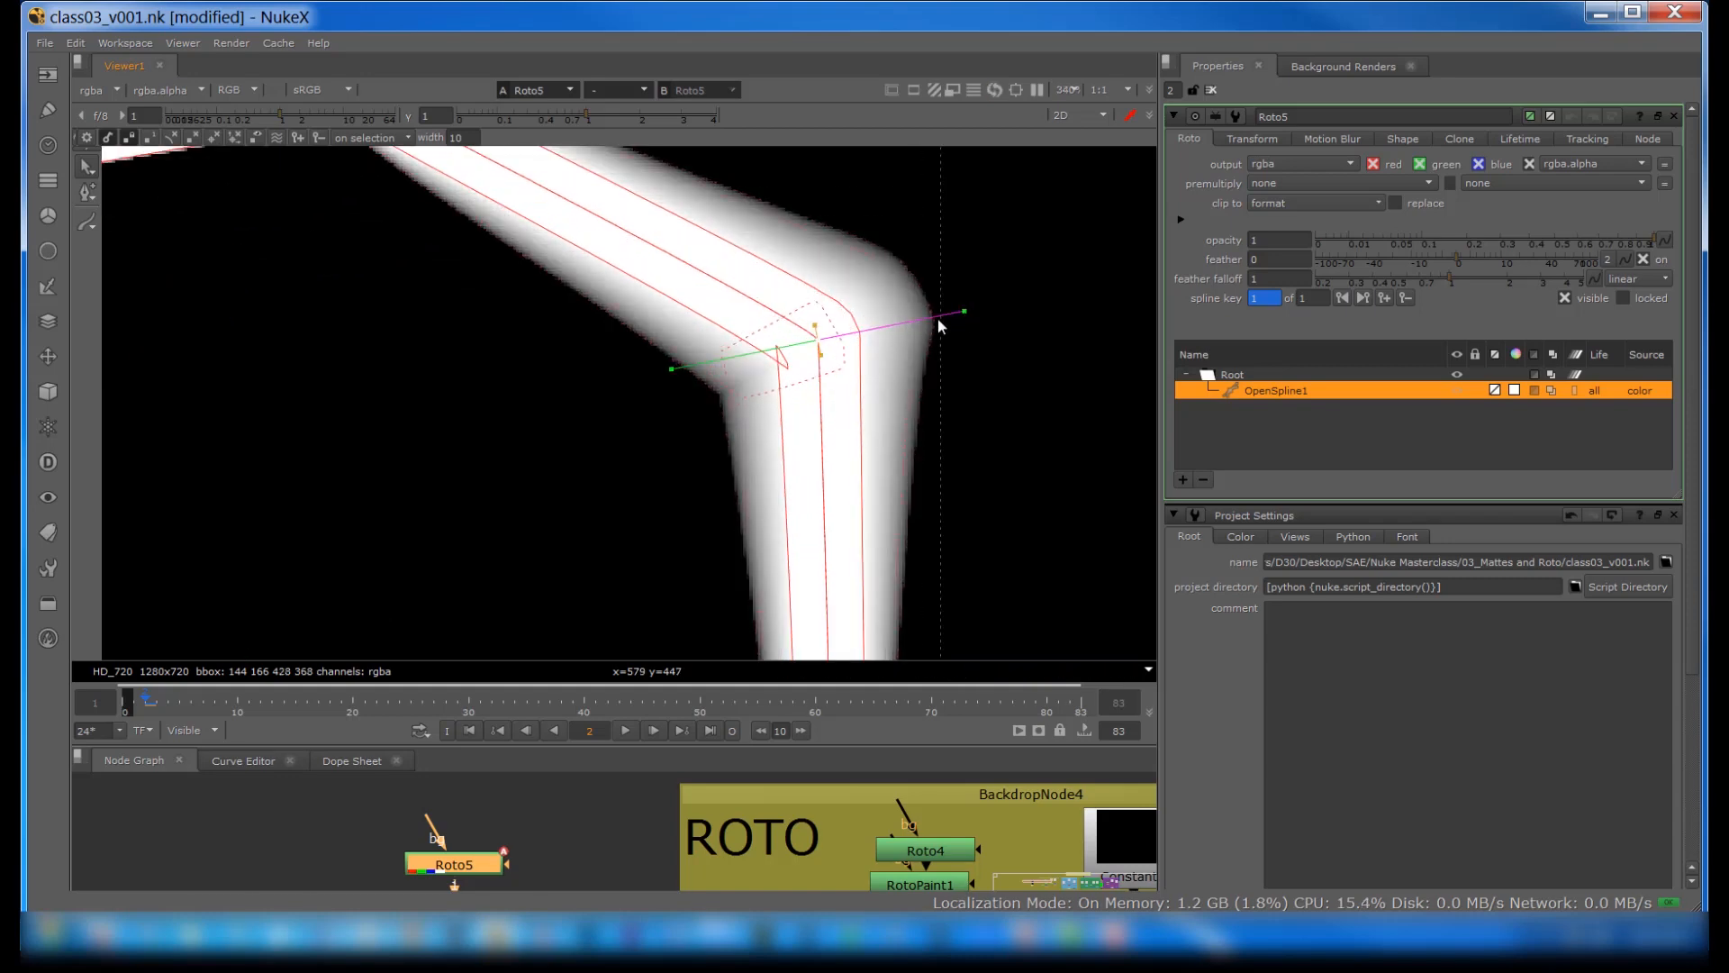
drag(908, 327, 863, 364)
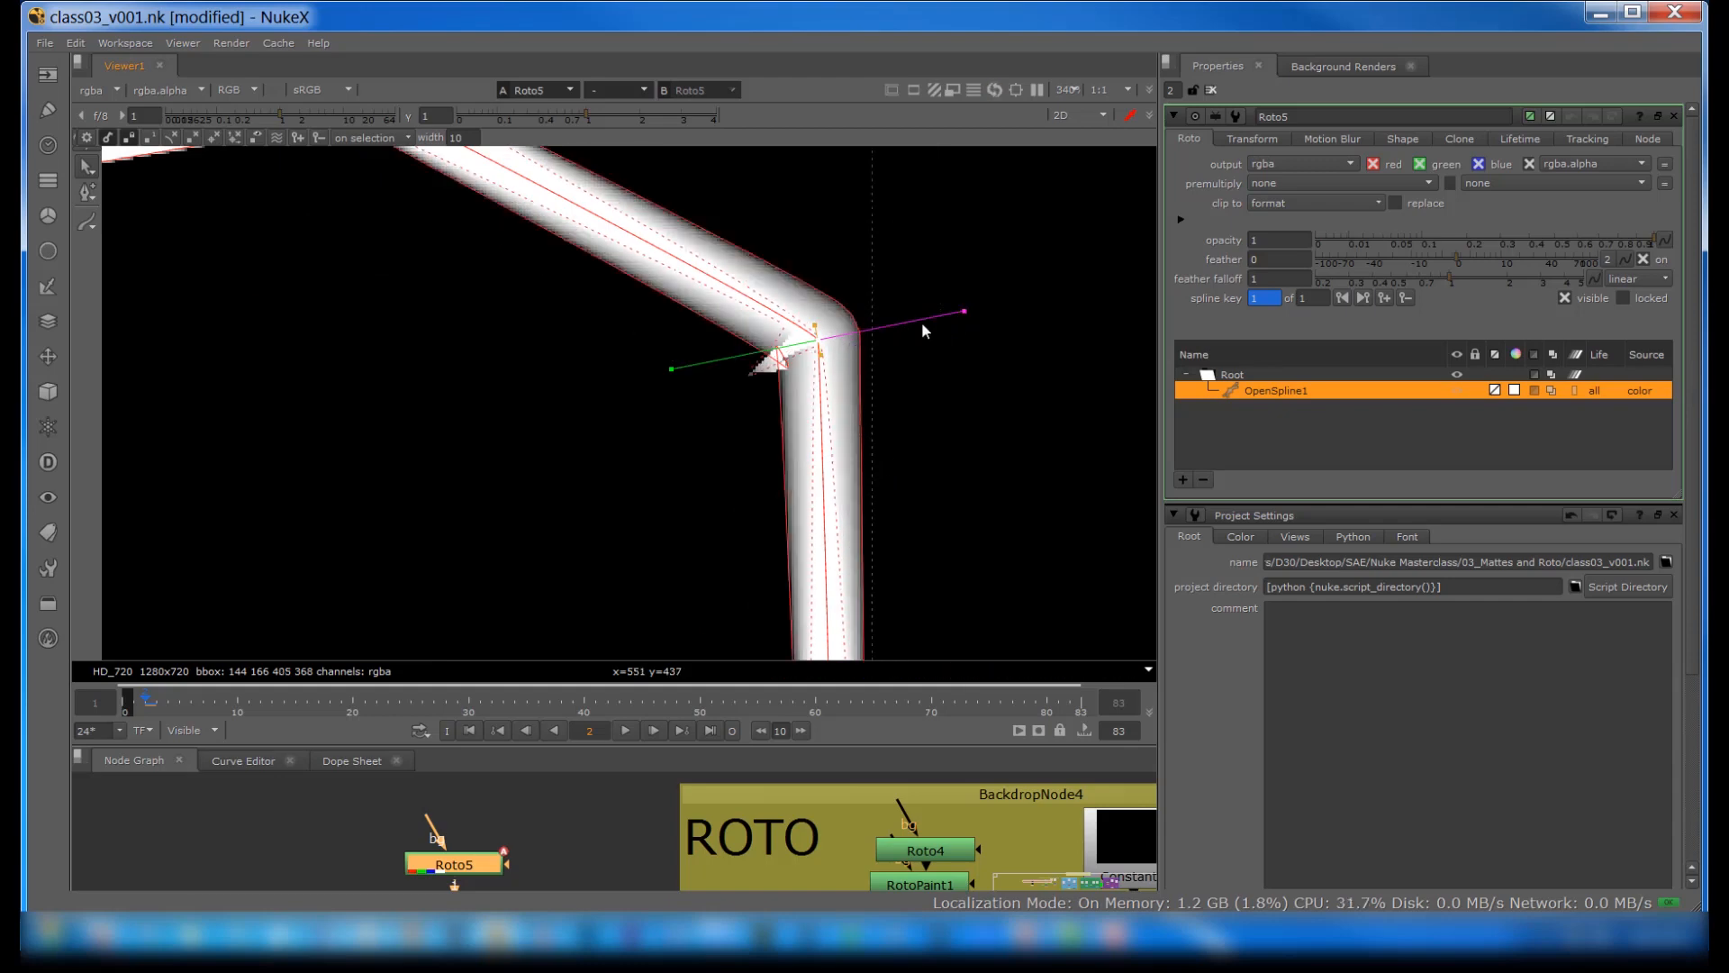
drag(820, 354, 826, 225)
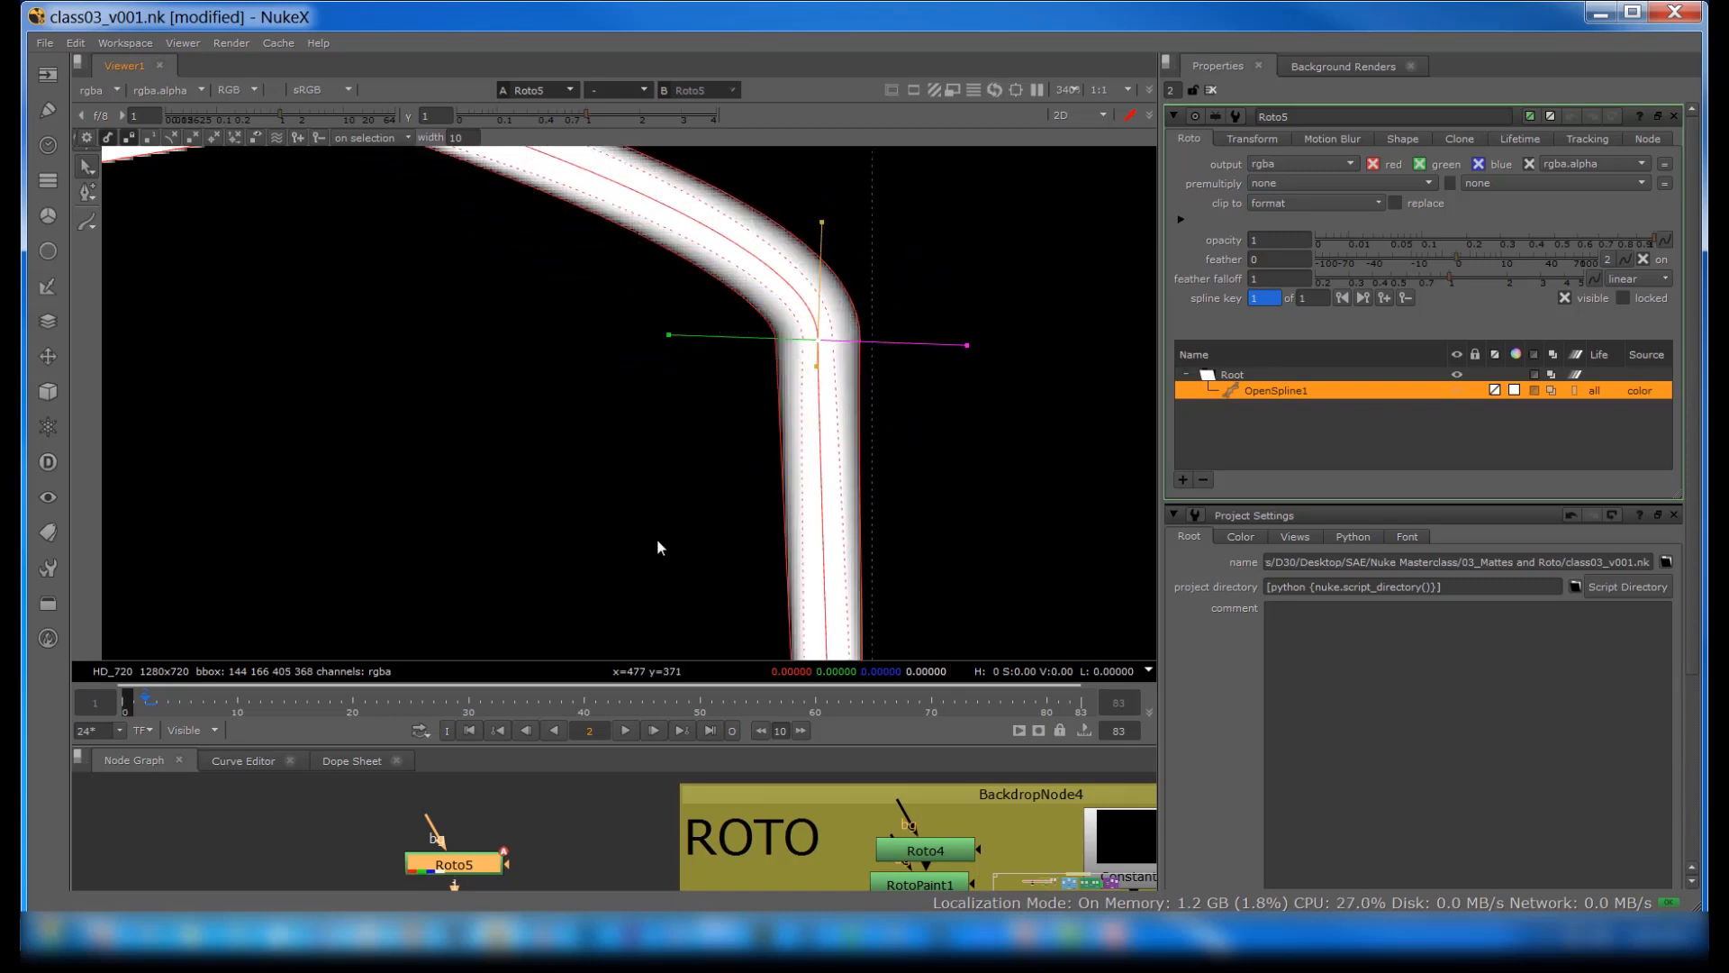
scroll(775, 396, down, 5)
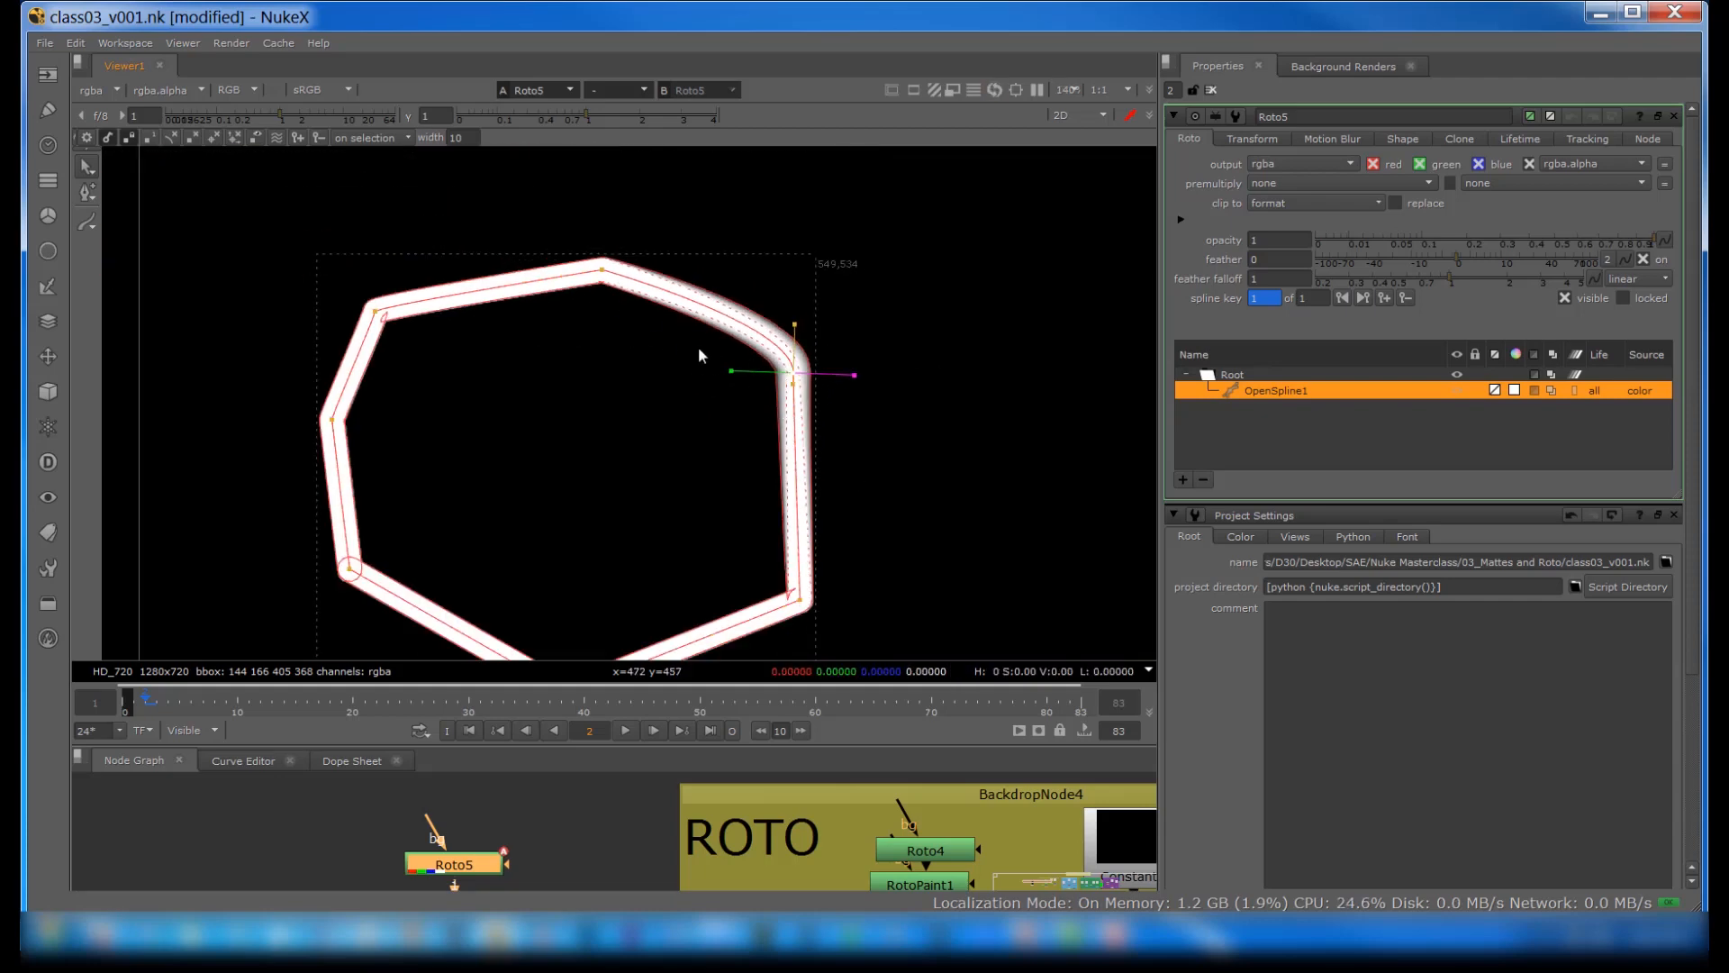
Step: Round the open spline's upper-left corner by rotating and lengthening that point's tangent handle
scroll(611, 310, up, 5)
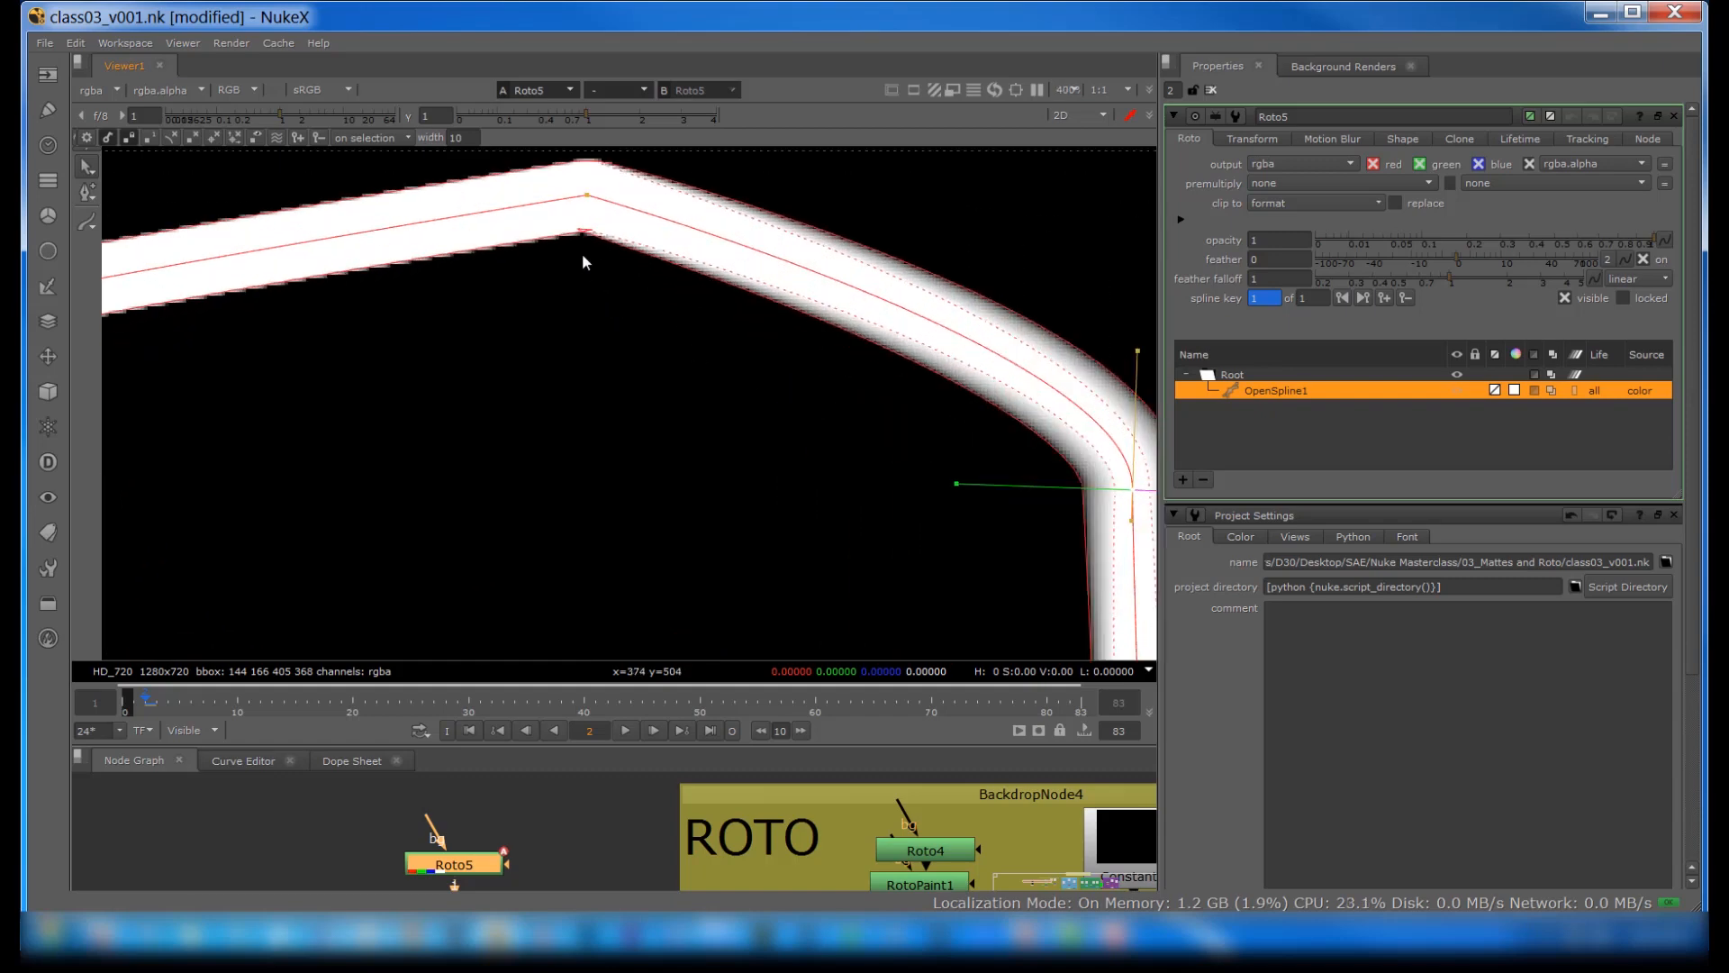
click(586, 196)
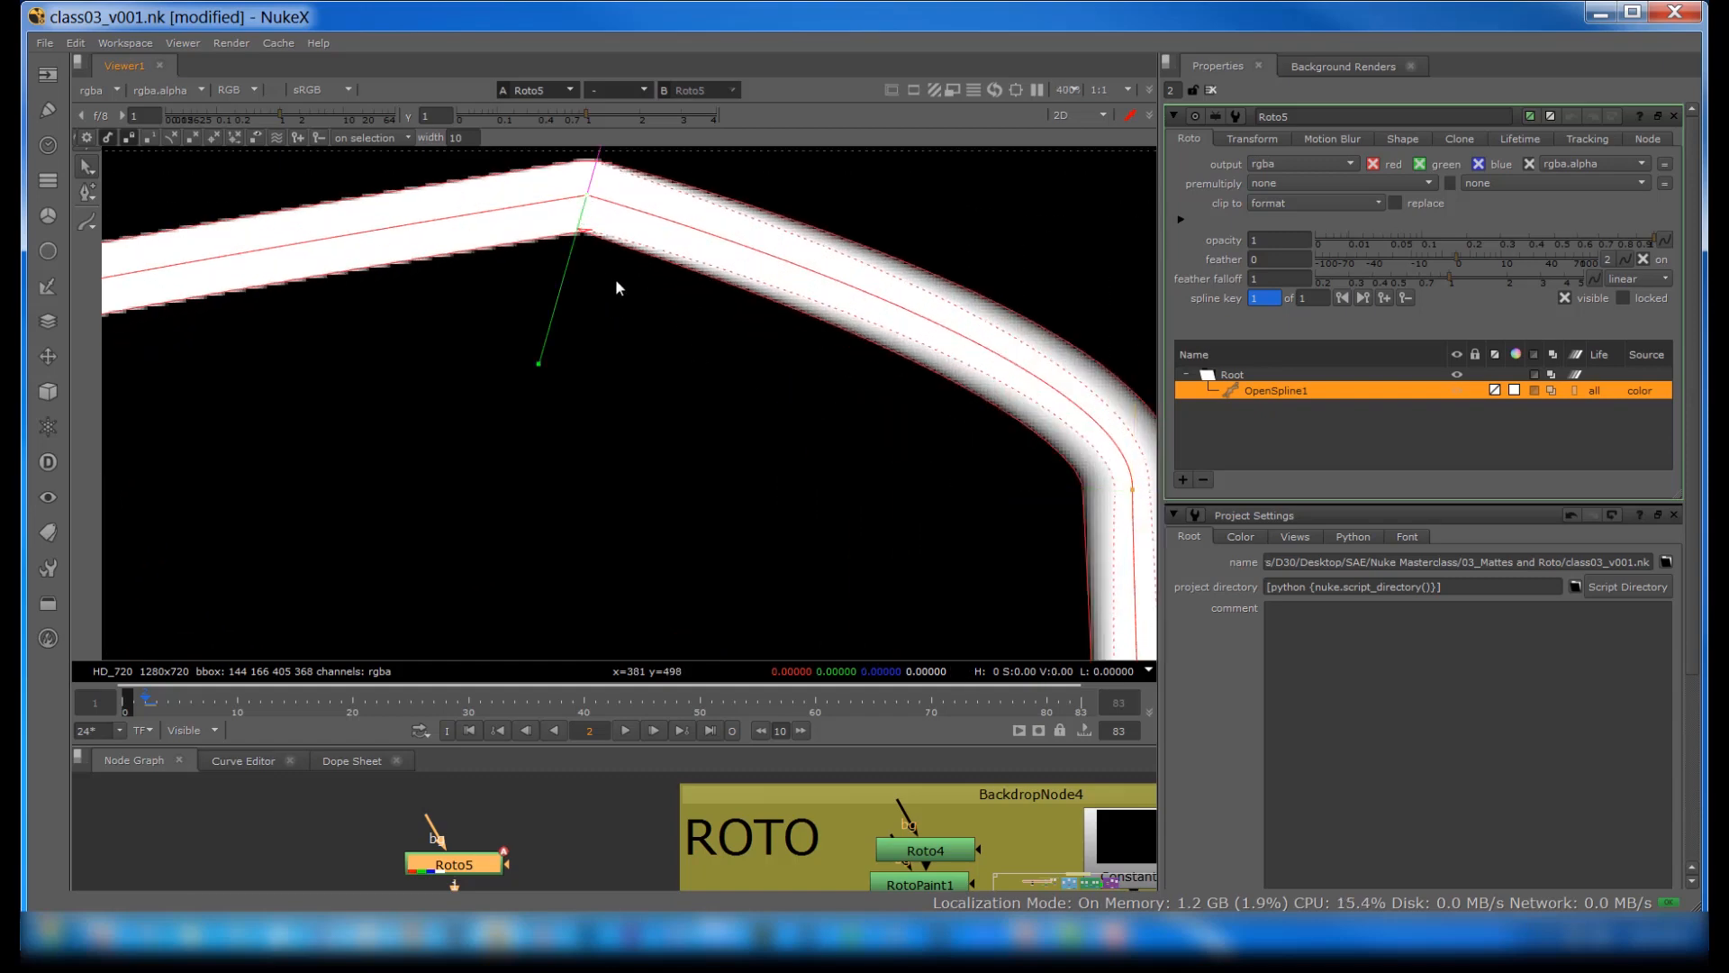
middle_drag(623, 282, 1072, 284)
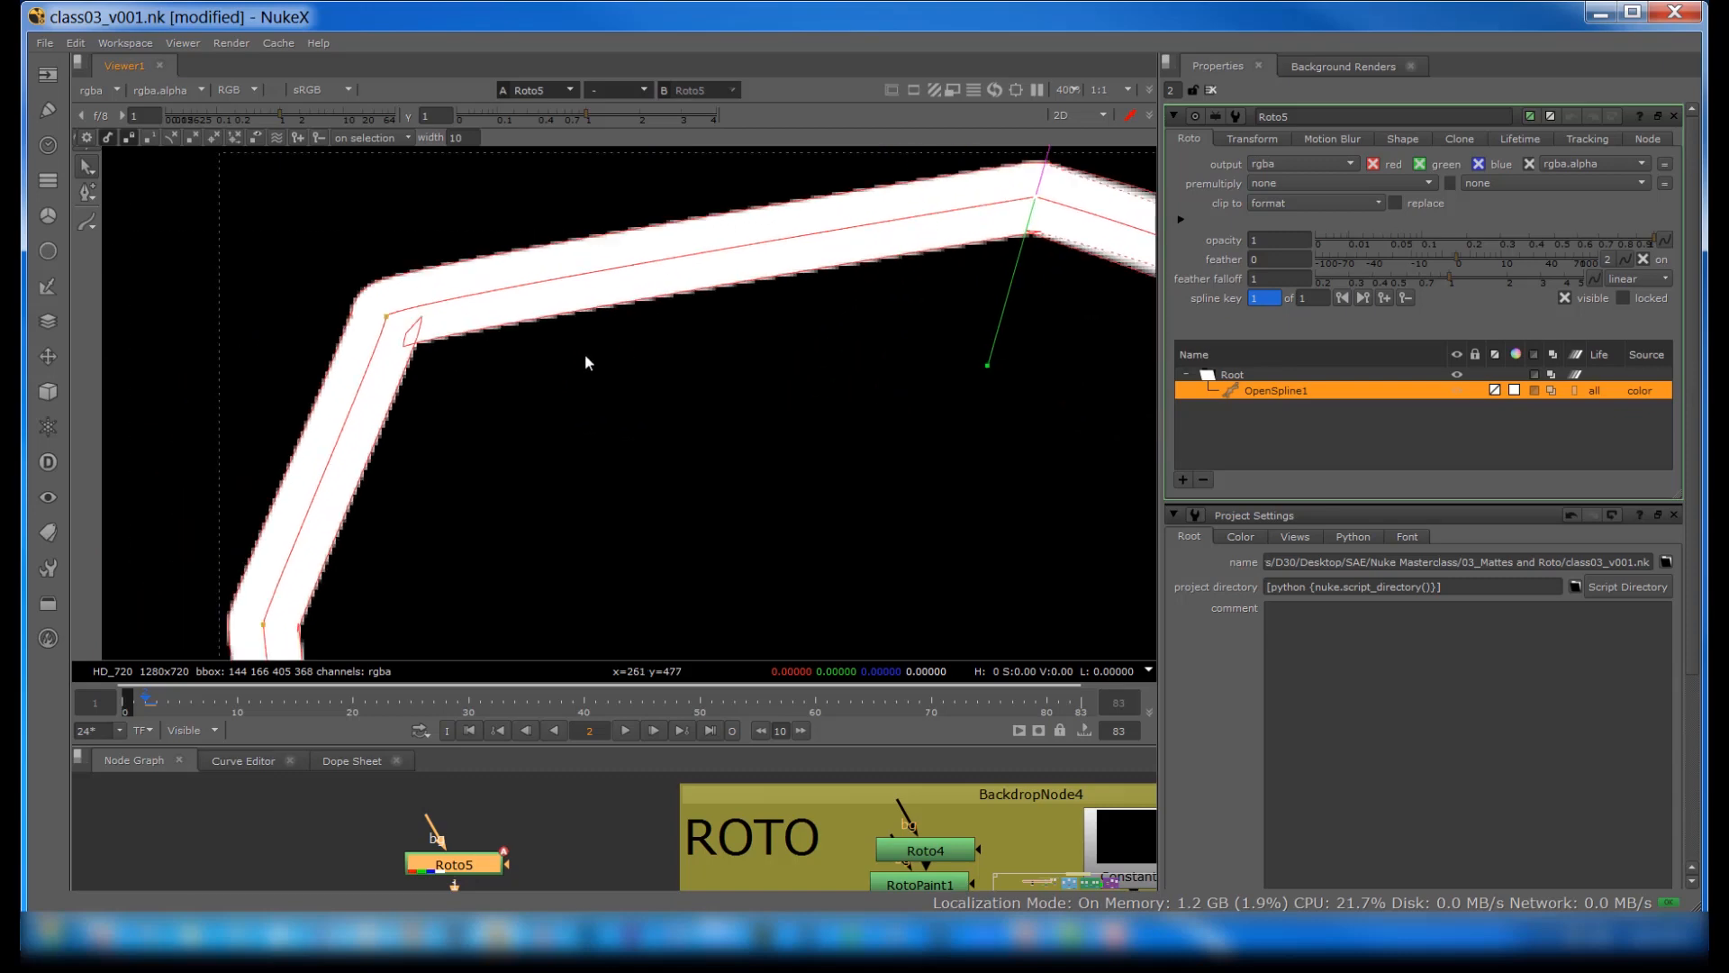
click(387, 316)
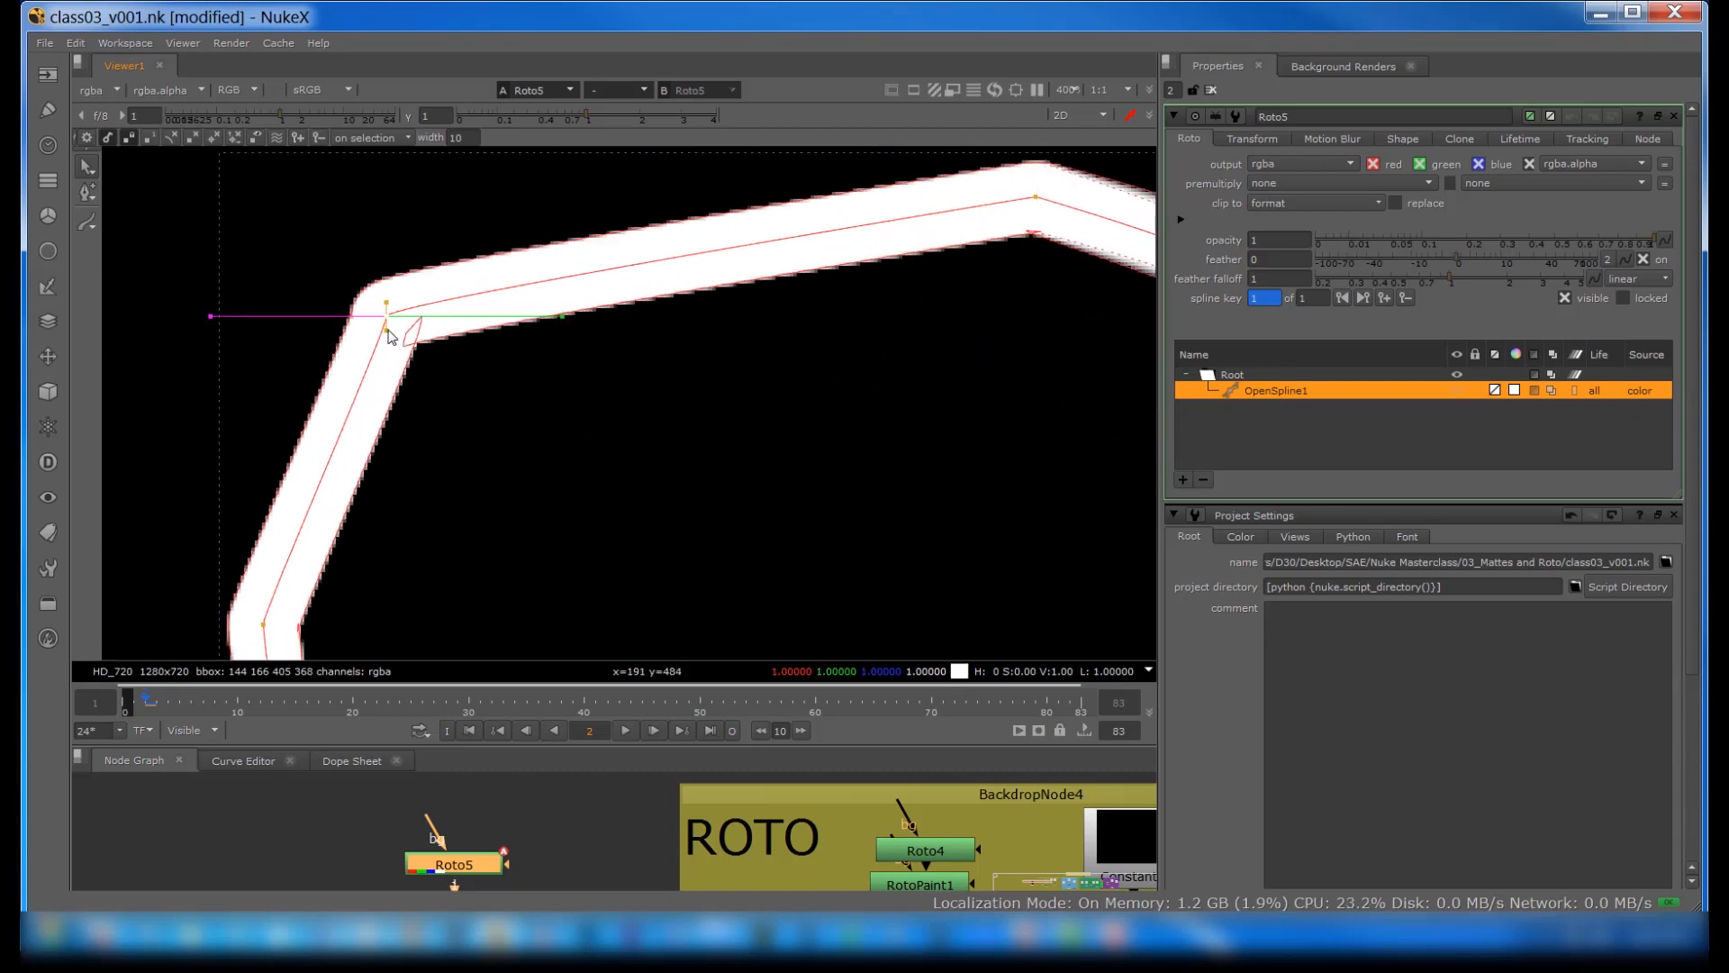
drag(389, 332, 309, 312)
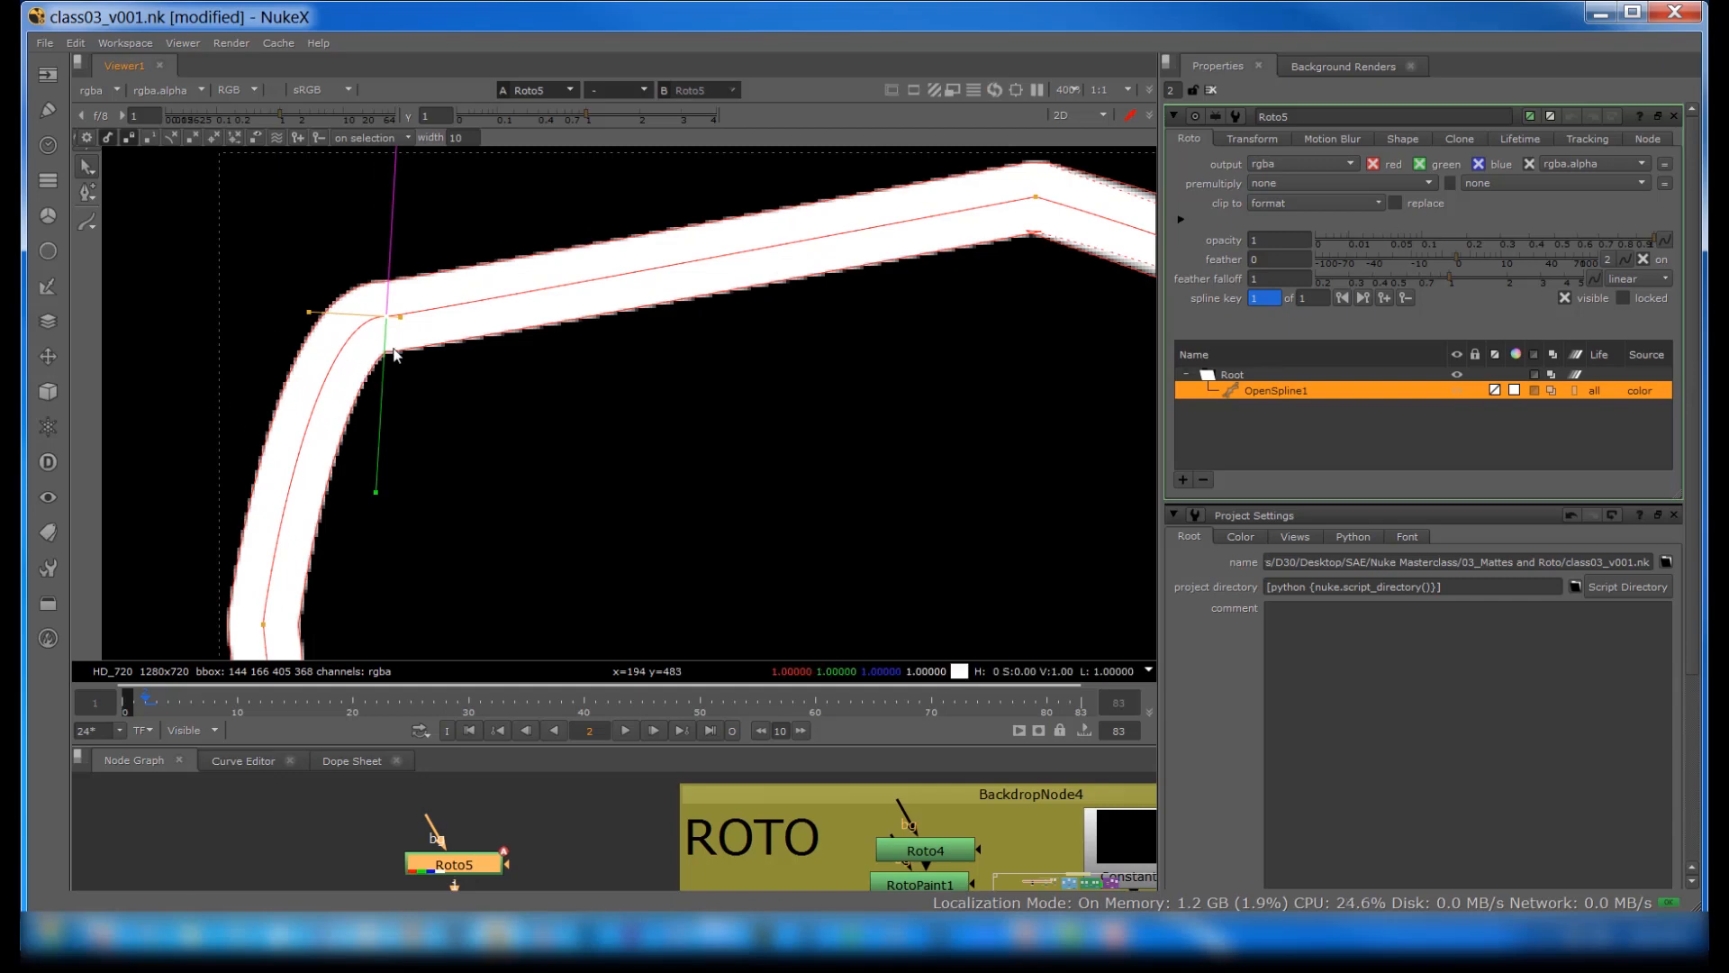
middle_drag(506, 485, 468, 418)
scroll(507, 416, down, 6)
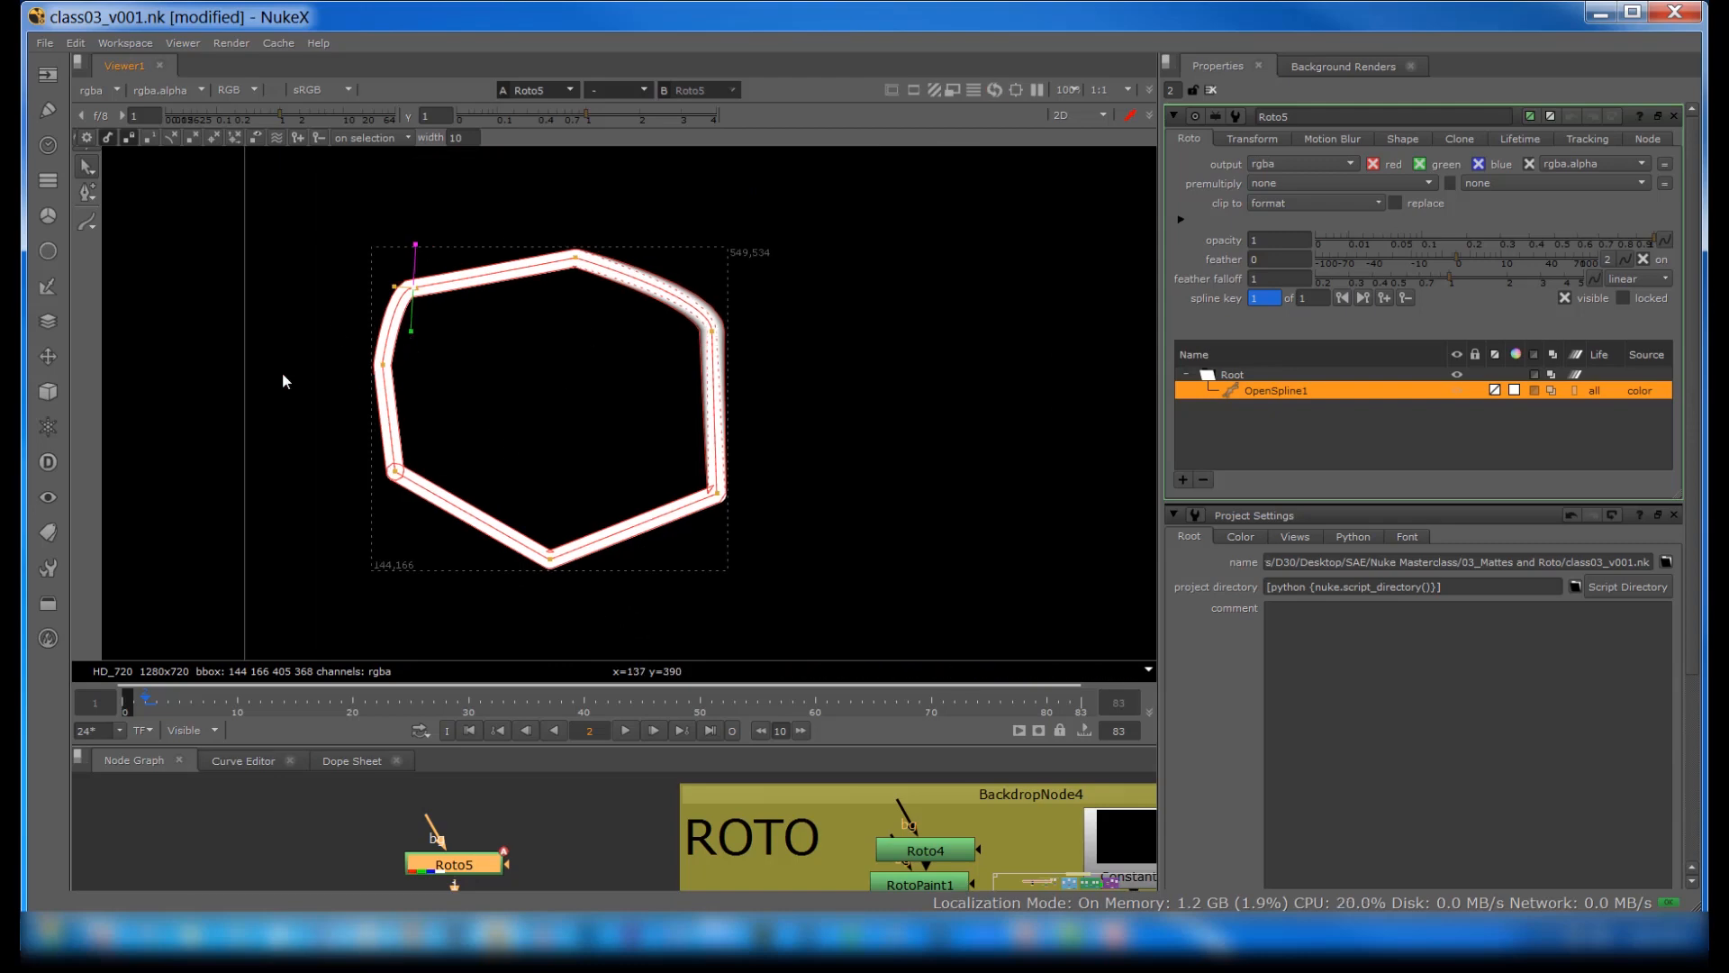
Step: Cut the open spline from the Roto5 shape list
click(84, 223)
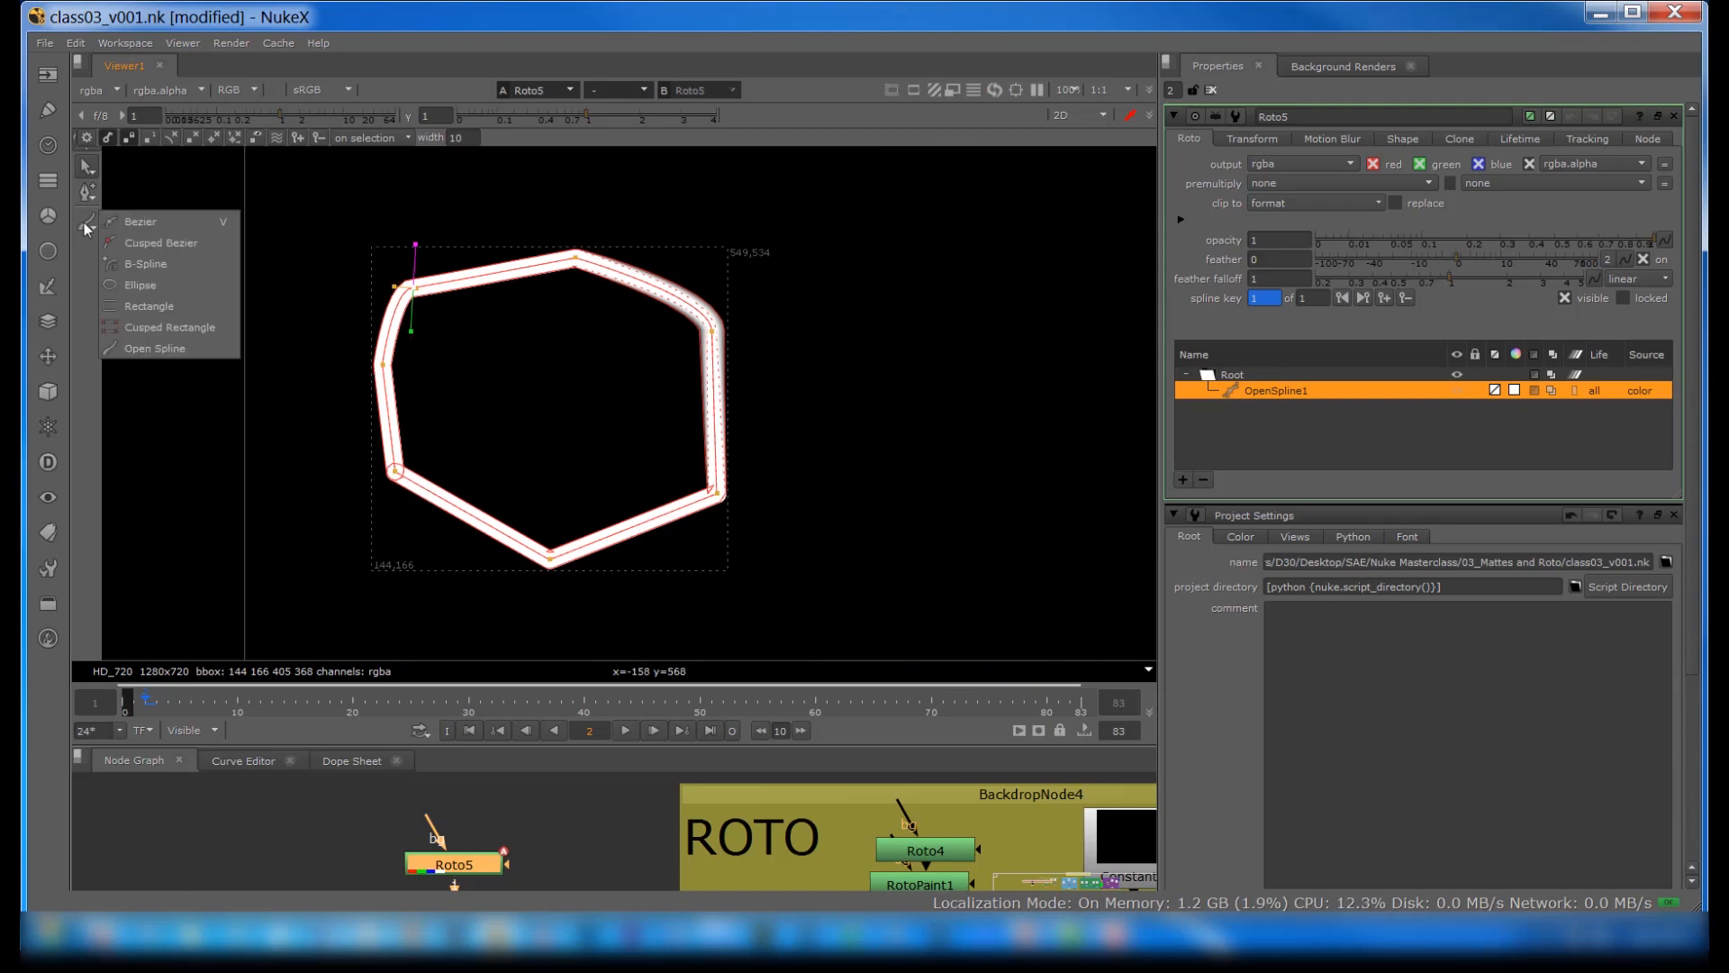
click(127, 264)
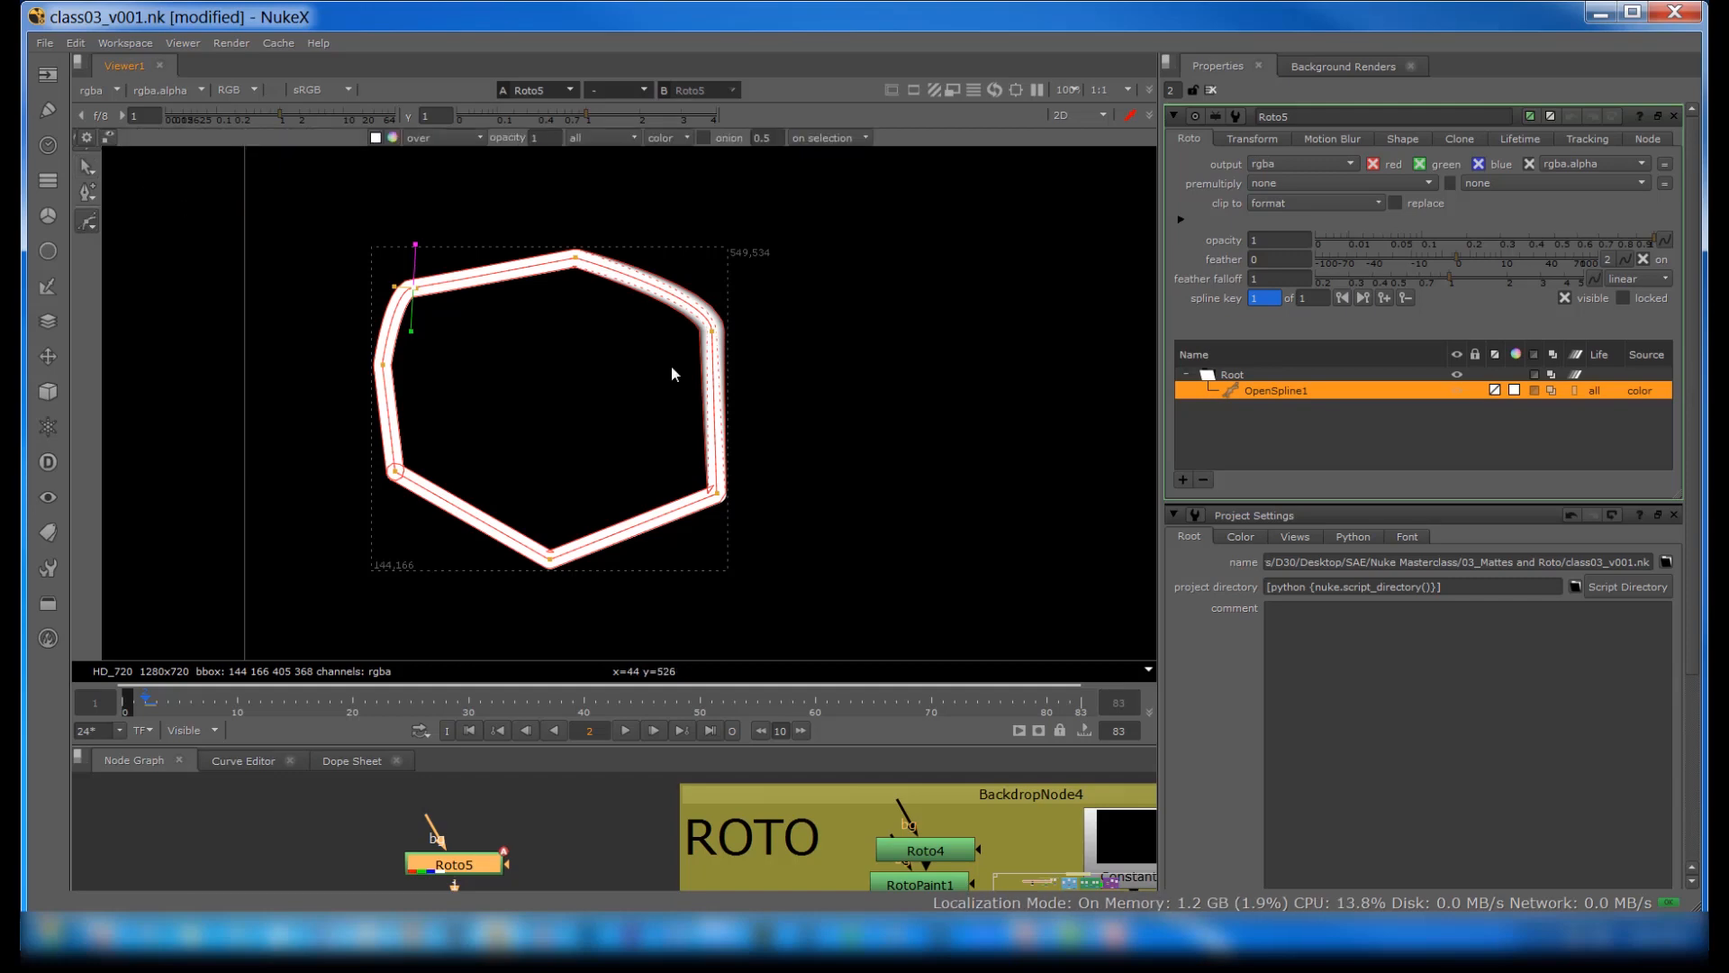
right_click(1248, 386)
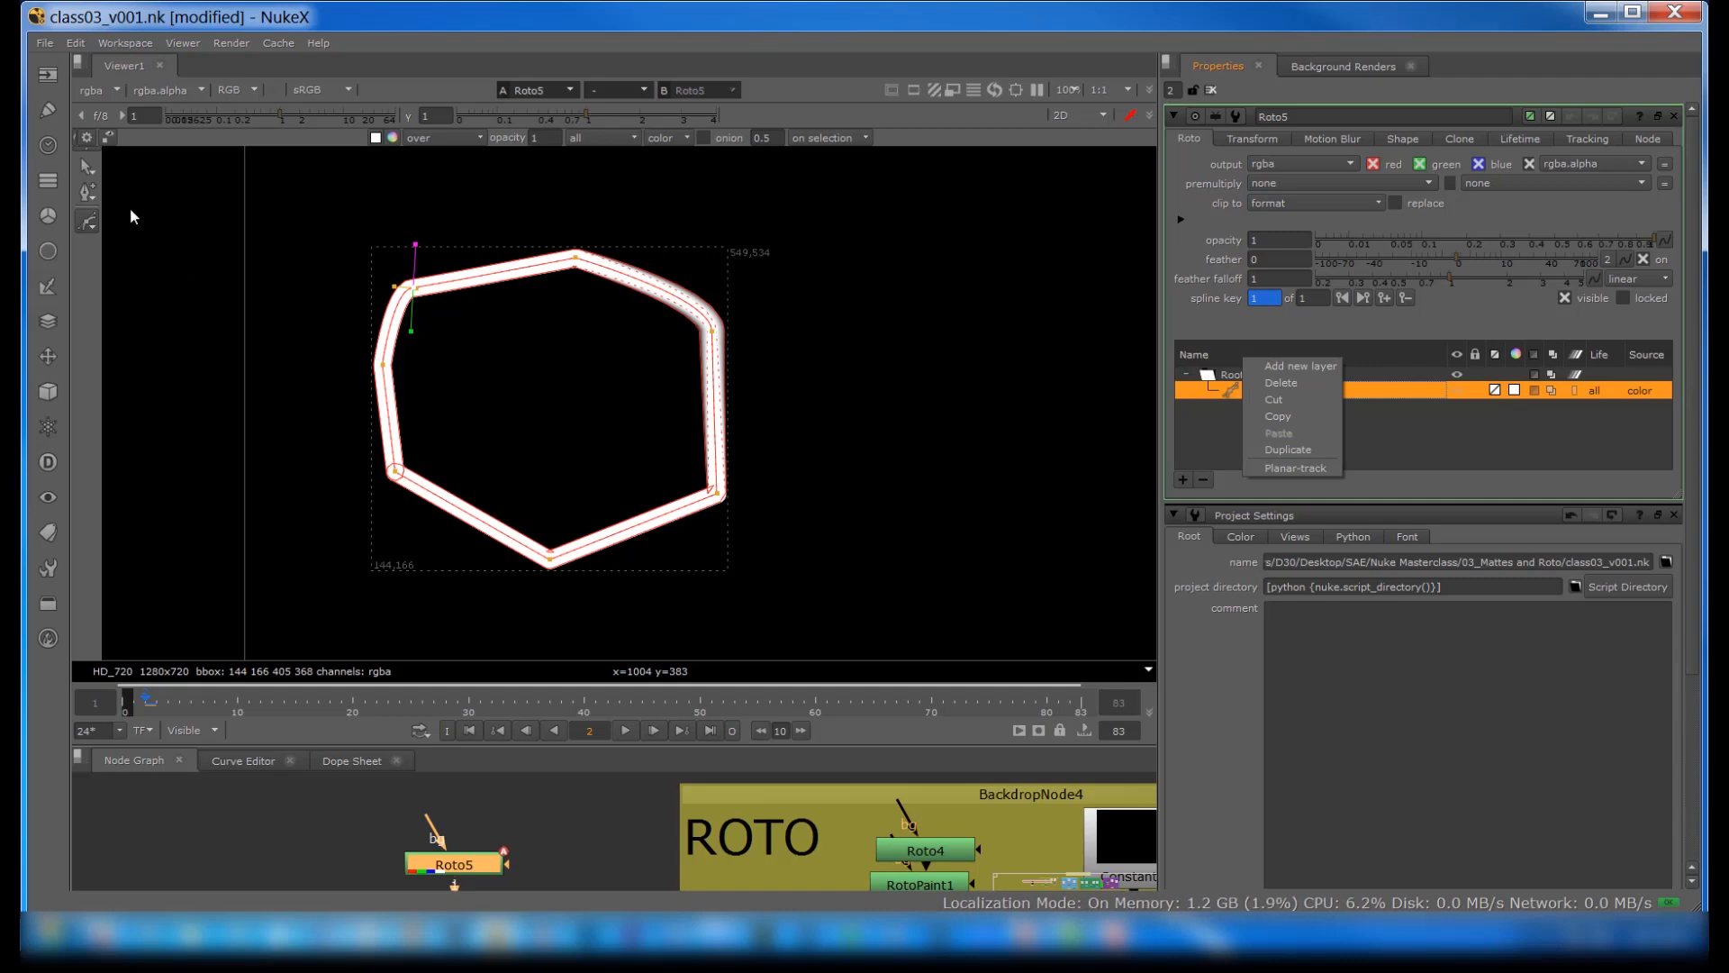
click(1272, 401)
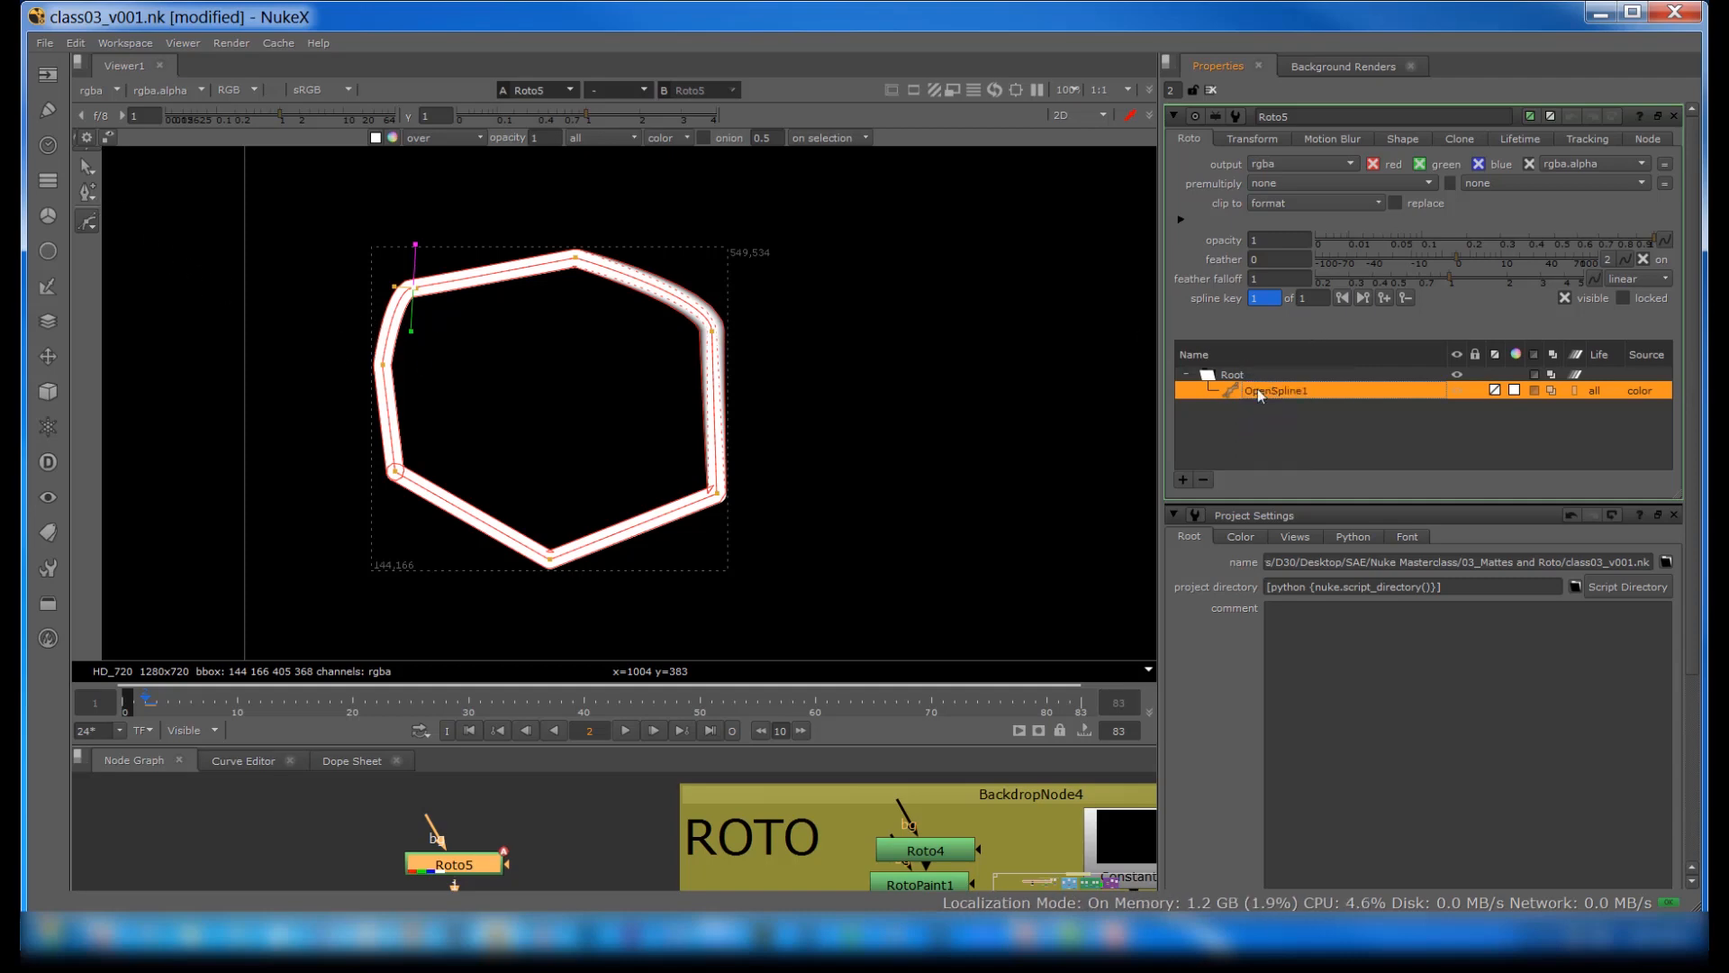
Step: Draw a rectangle shape about 285 by 206 pixels near the middle of the frame
click(94, 224)
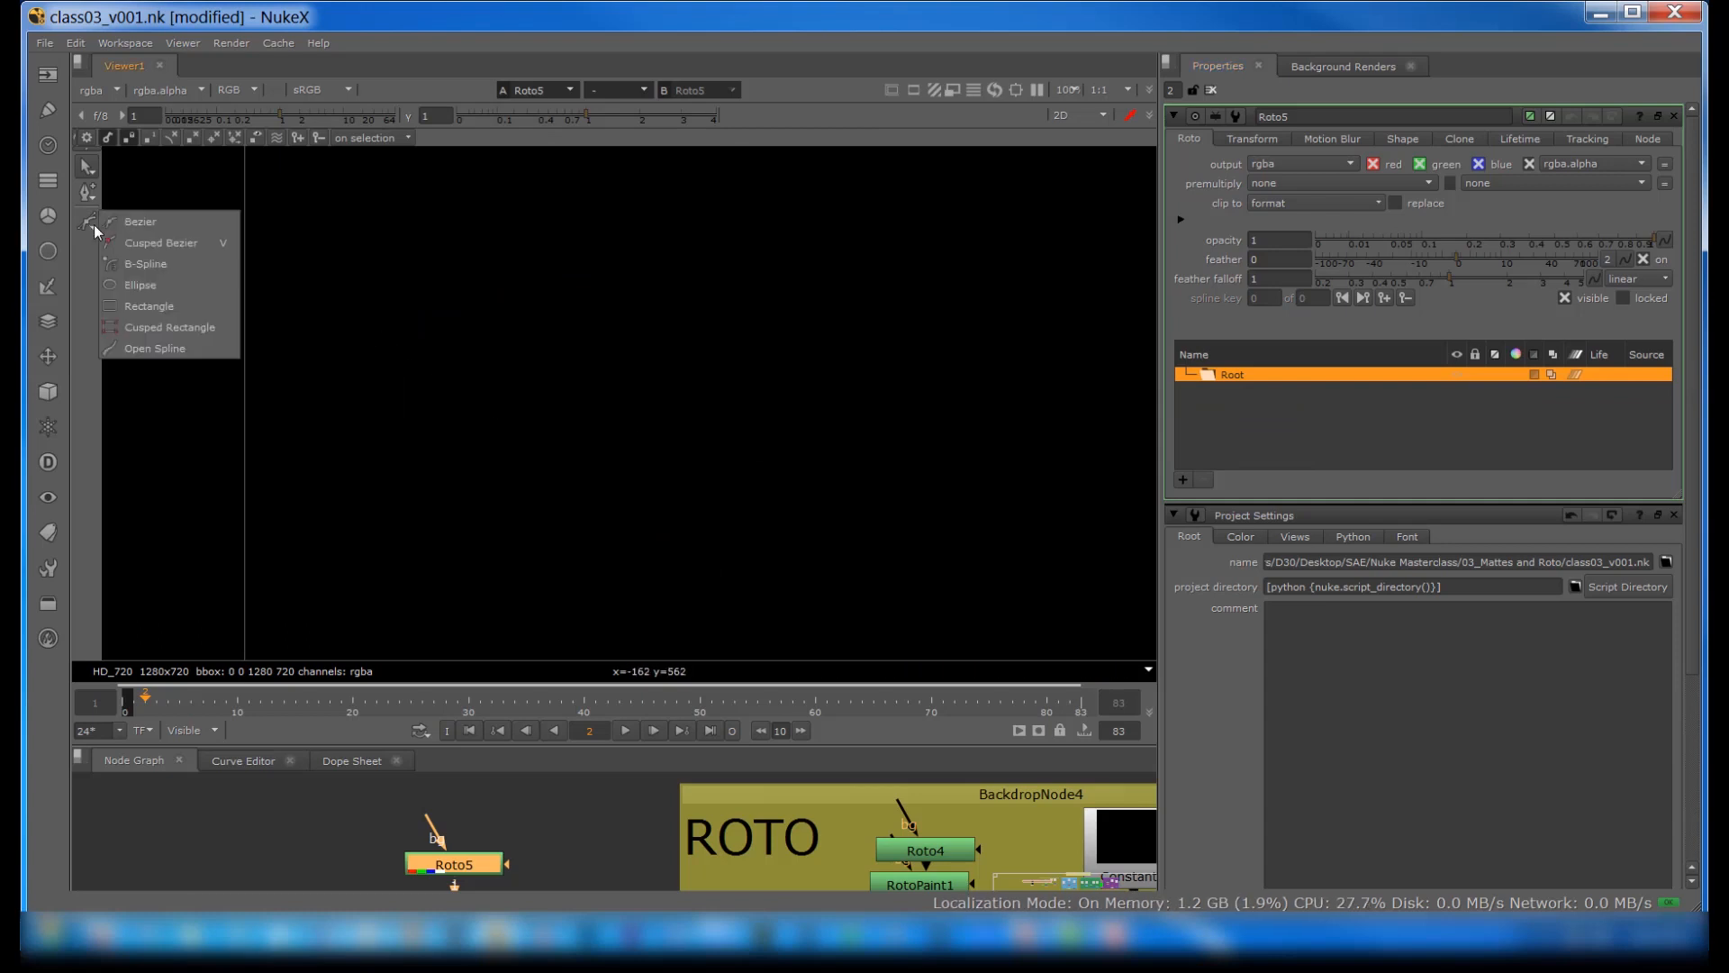
click(149, 307)
drag(563, 303, 810, 481)
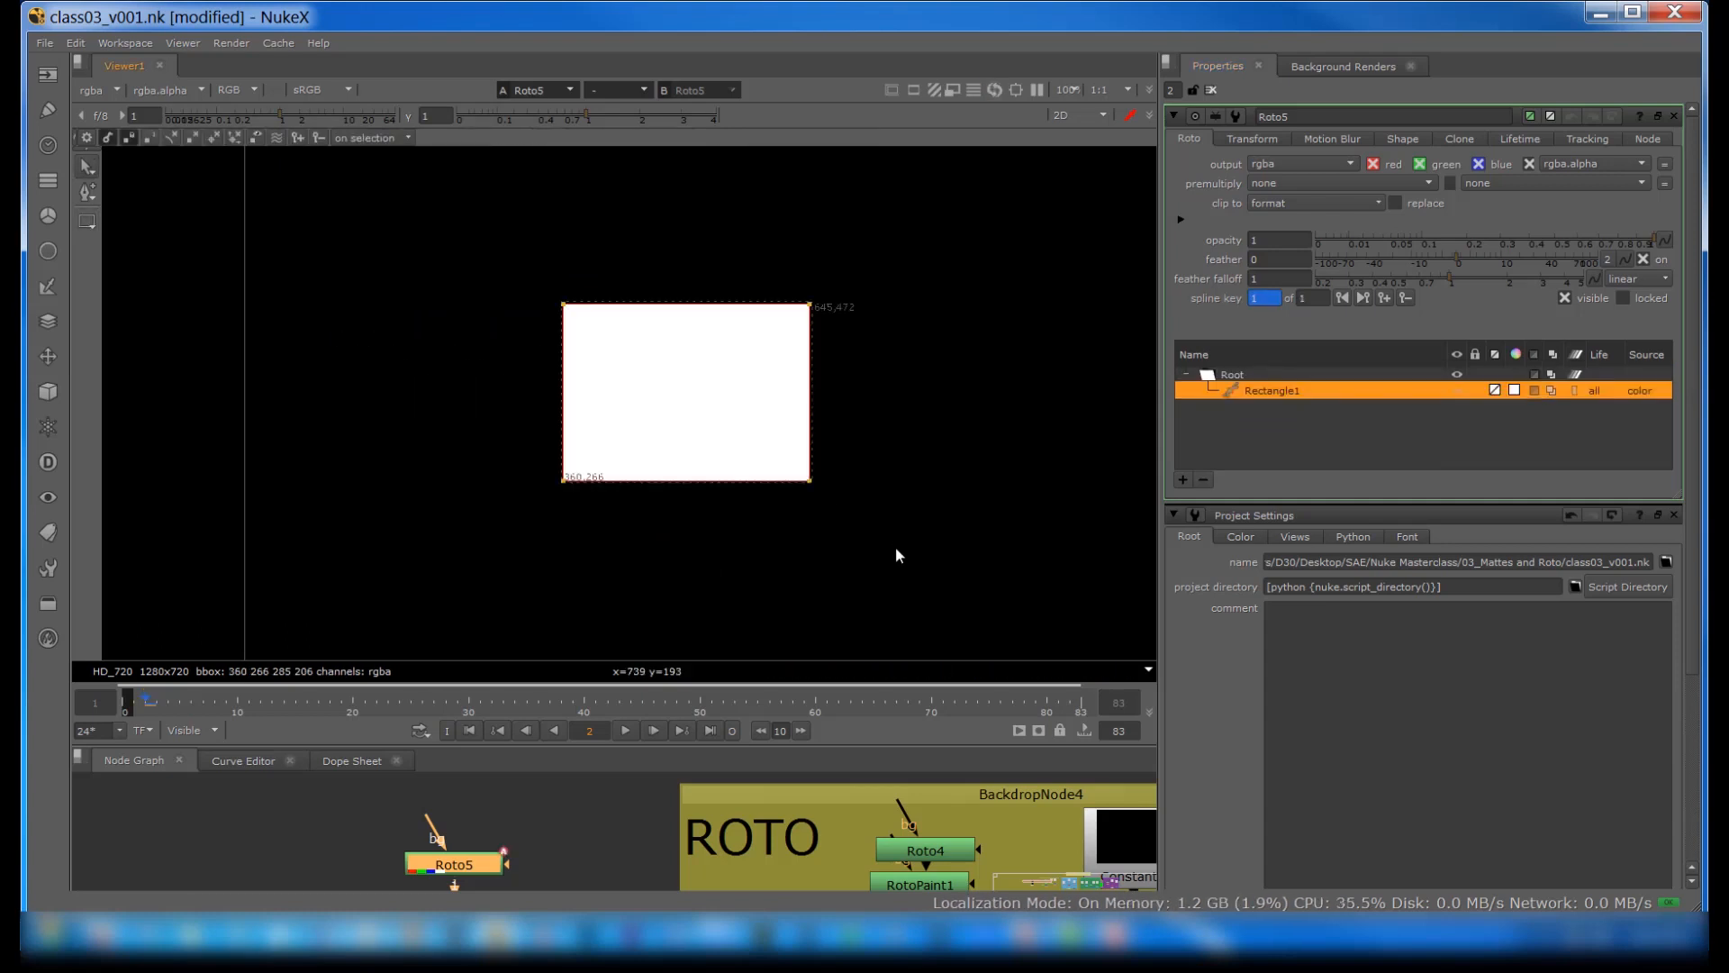
Step: Add a point on the rectangle's top edge and one on its left edge, pulling each outward into a curved bulge
click(87, 191)
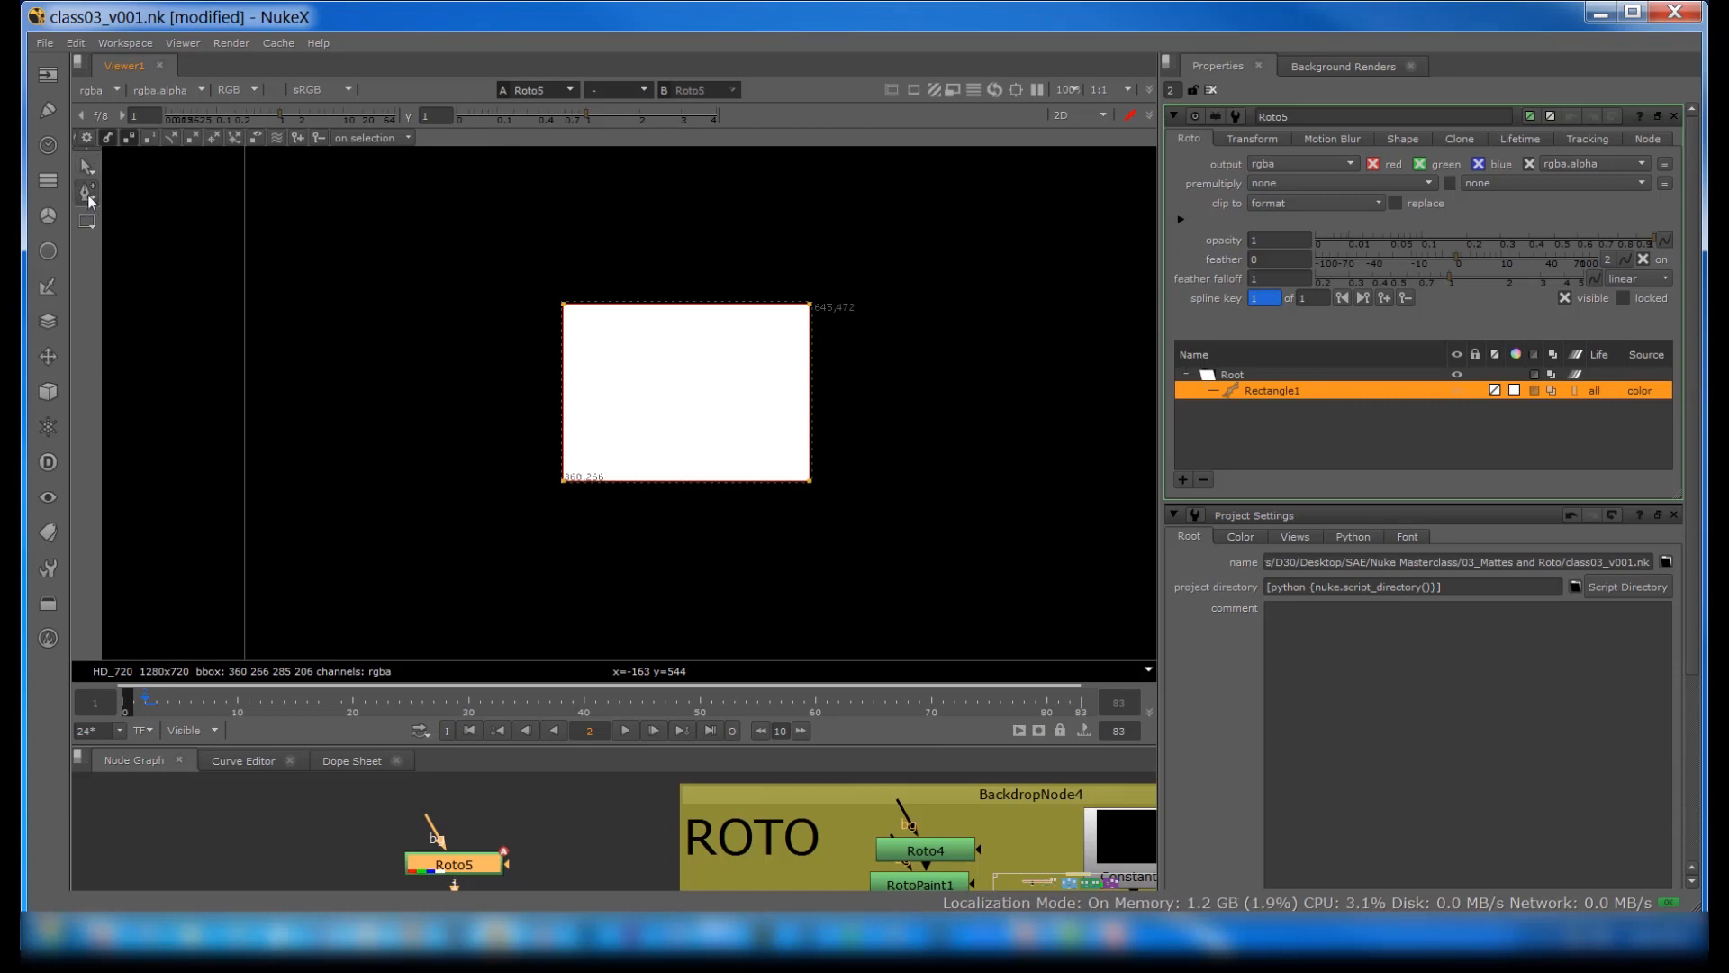
click(664, 301)
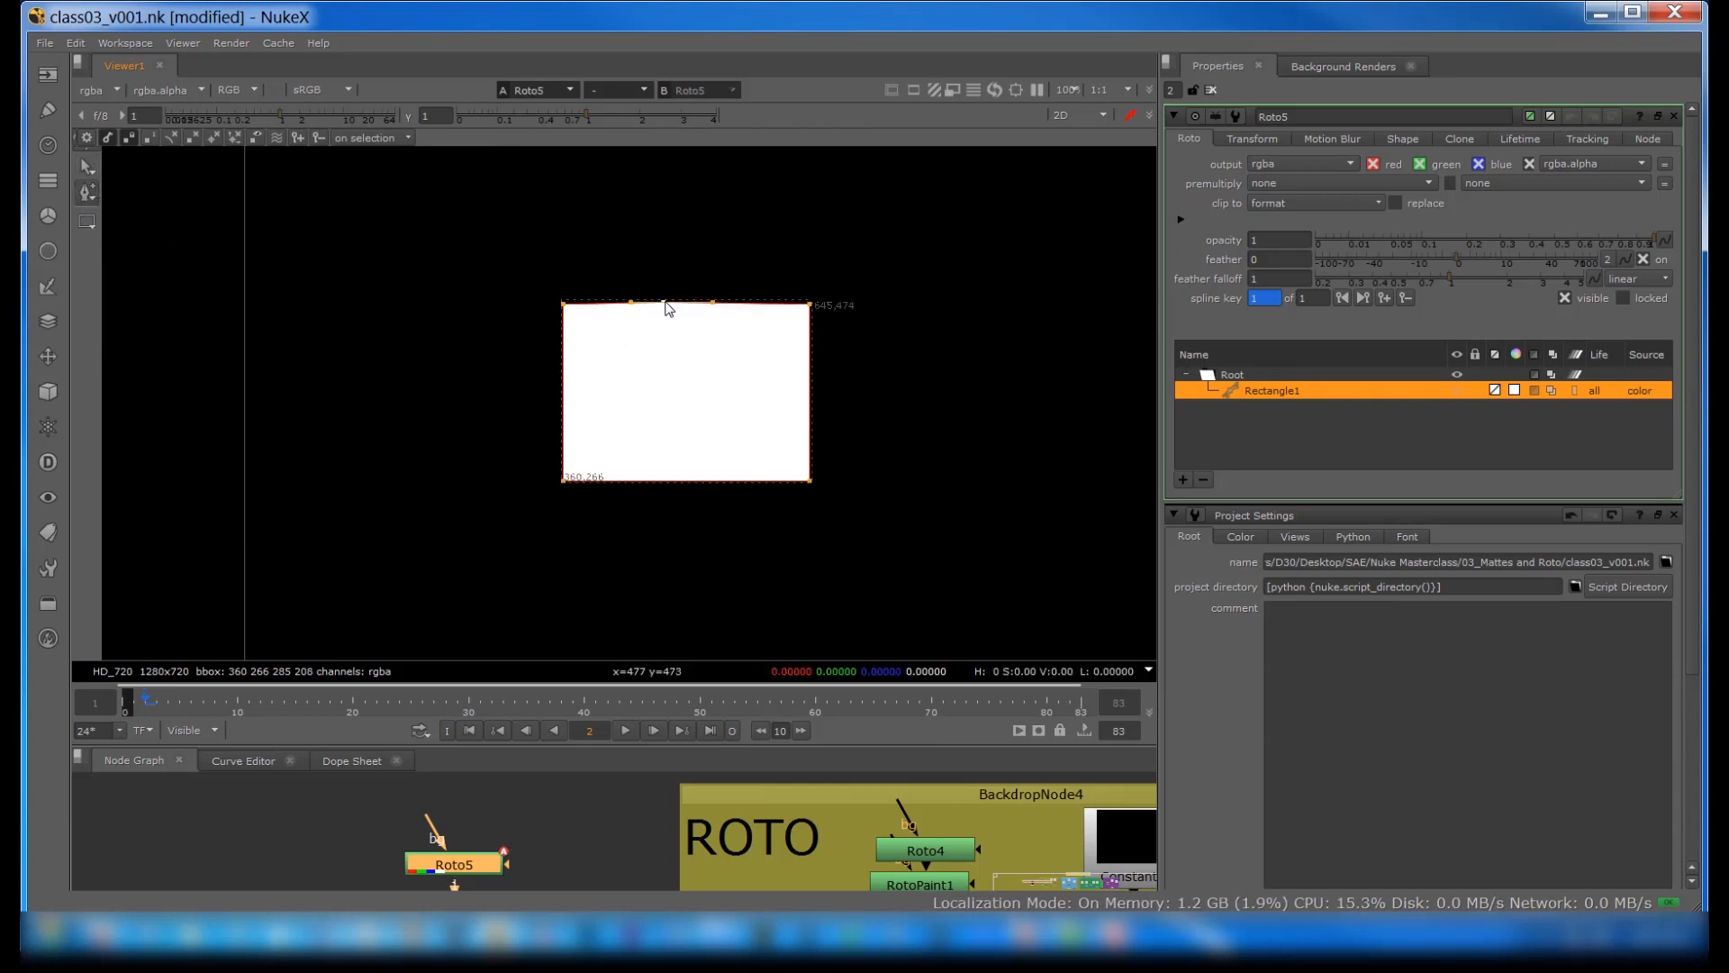
drag(664, 302, 666, 269)
click(562, 390)
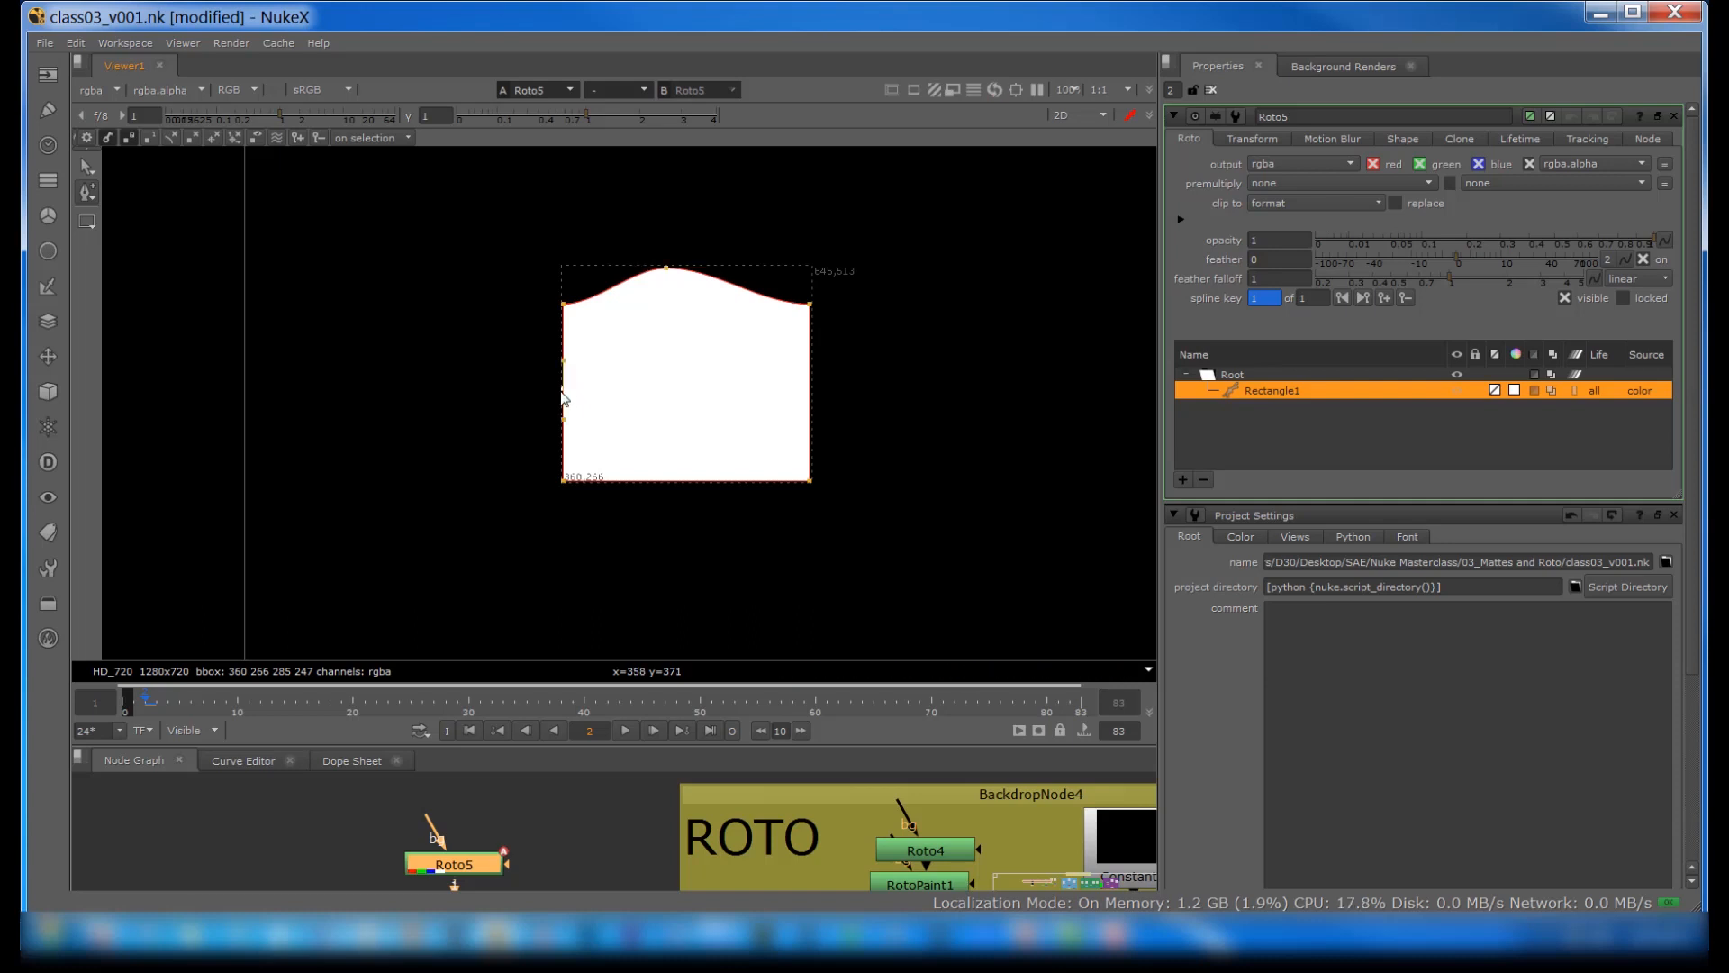
drag(562, 390, 518, 391)
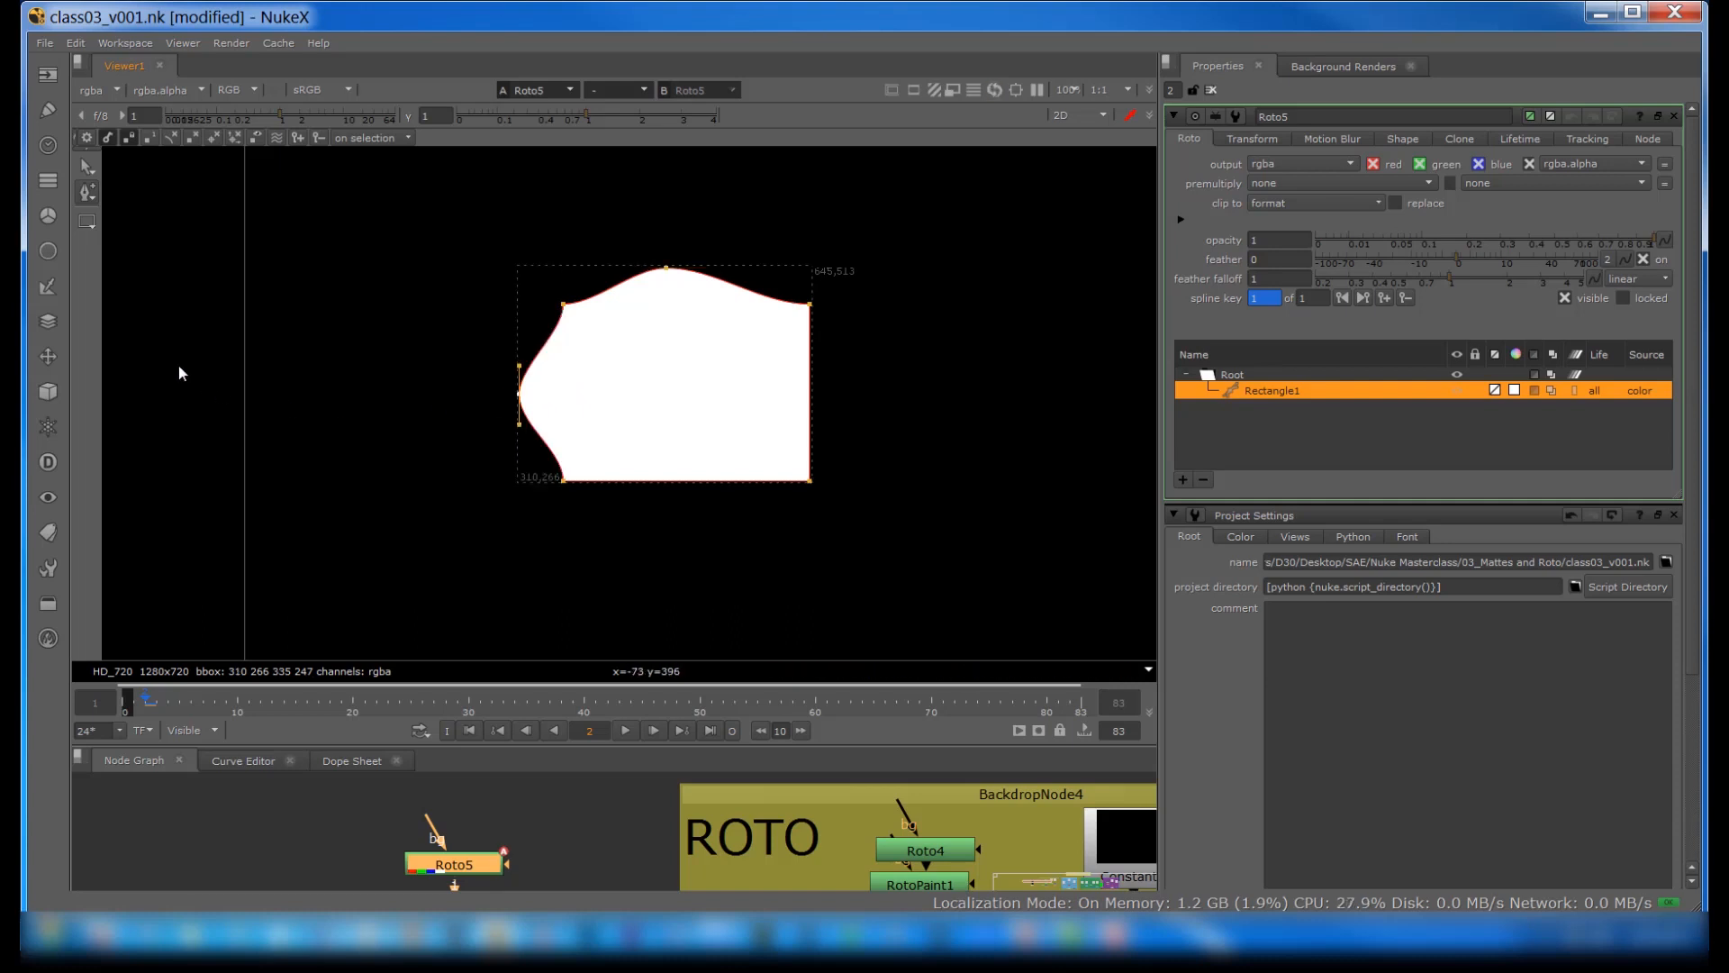
Step: Remove the added point from the rectangle's left edge with Remove Points
right_click(90, 198)
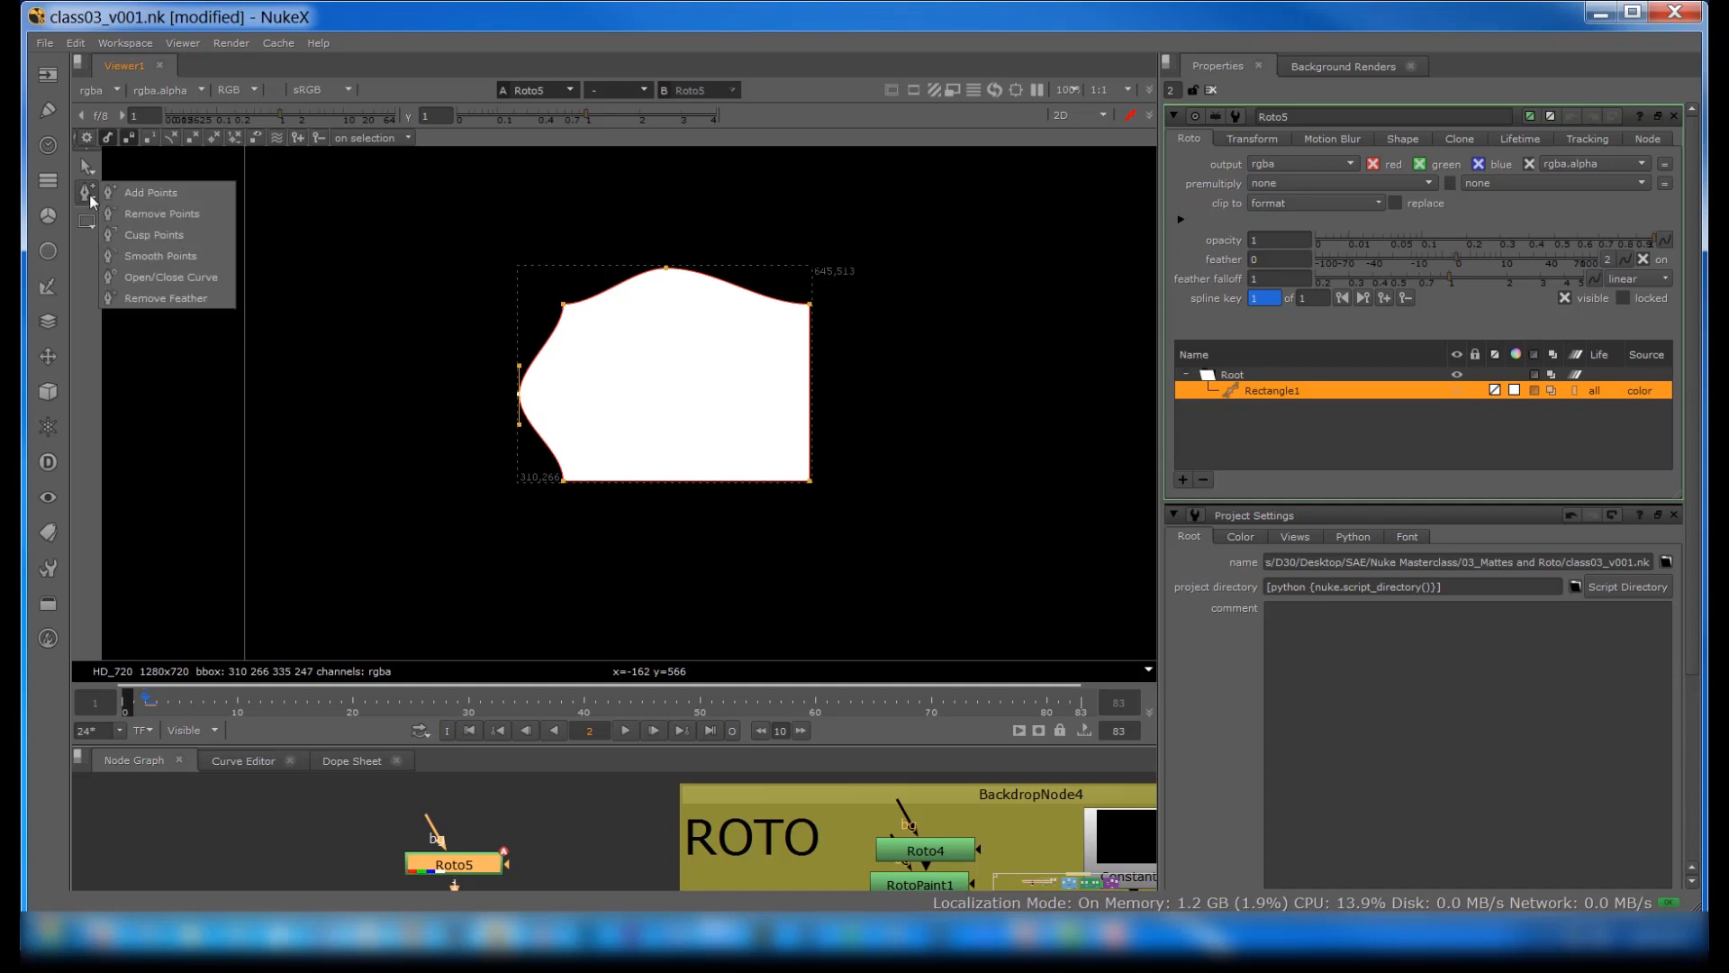
click(157, 210)
click(519, 394)
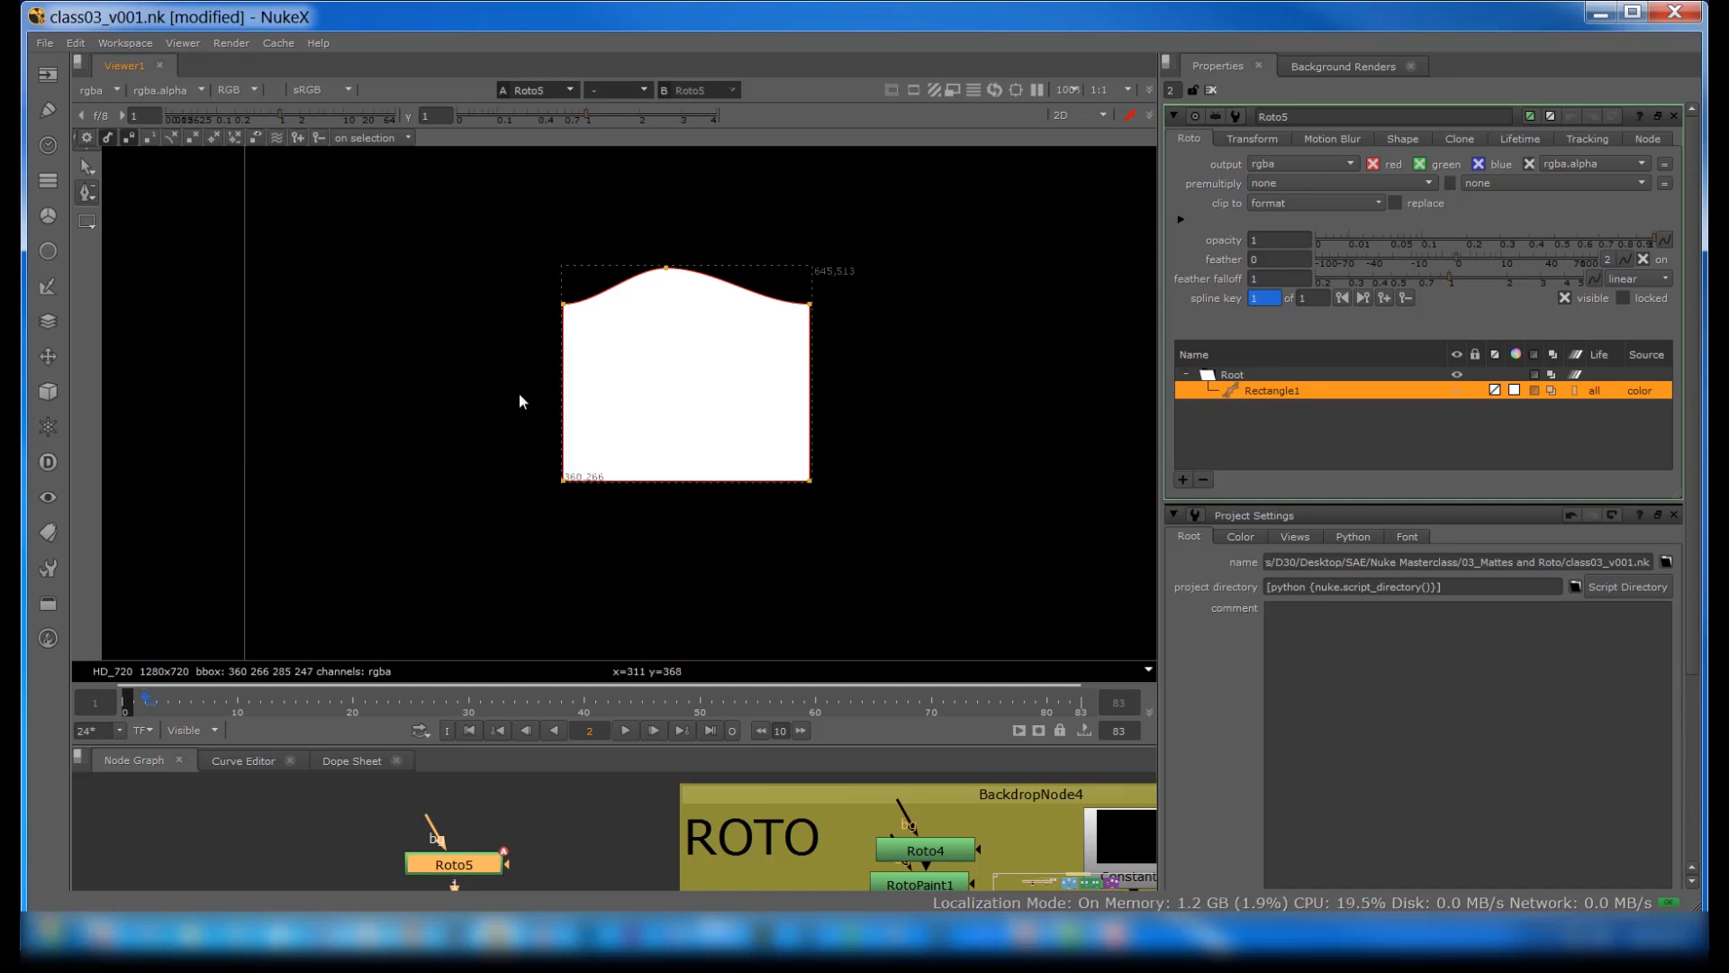
Step: Cusp the added point on the rectangle's top edge and bring up its point options
right_click(90, 195)
click(171, 235)
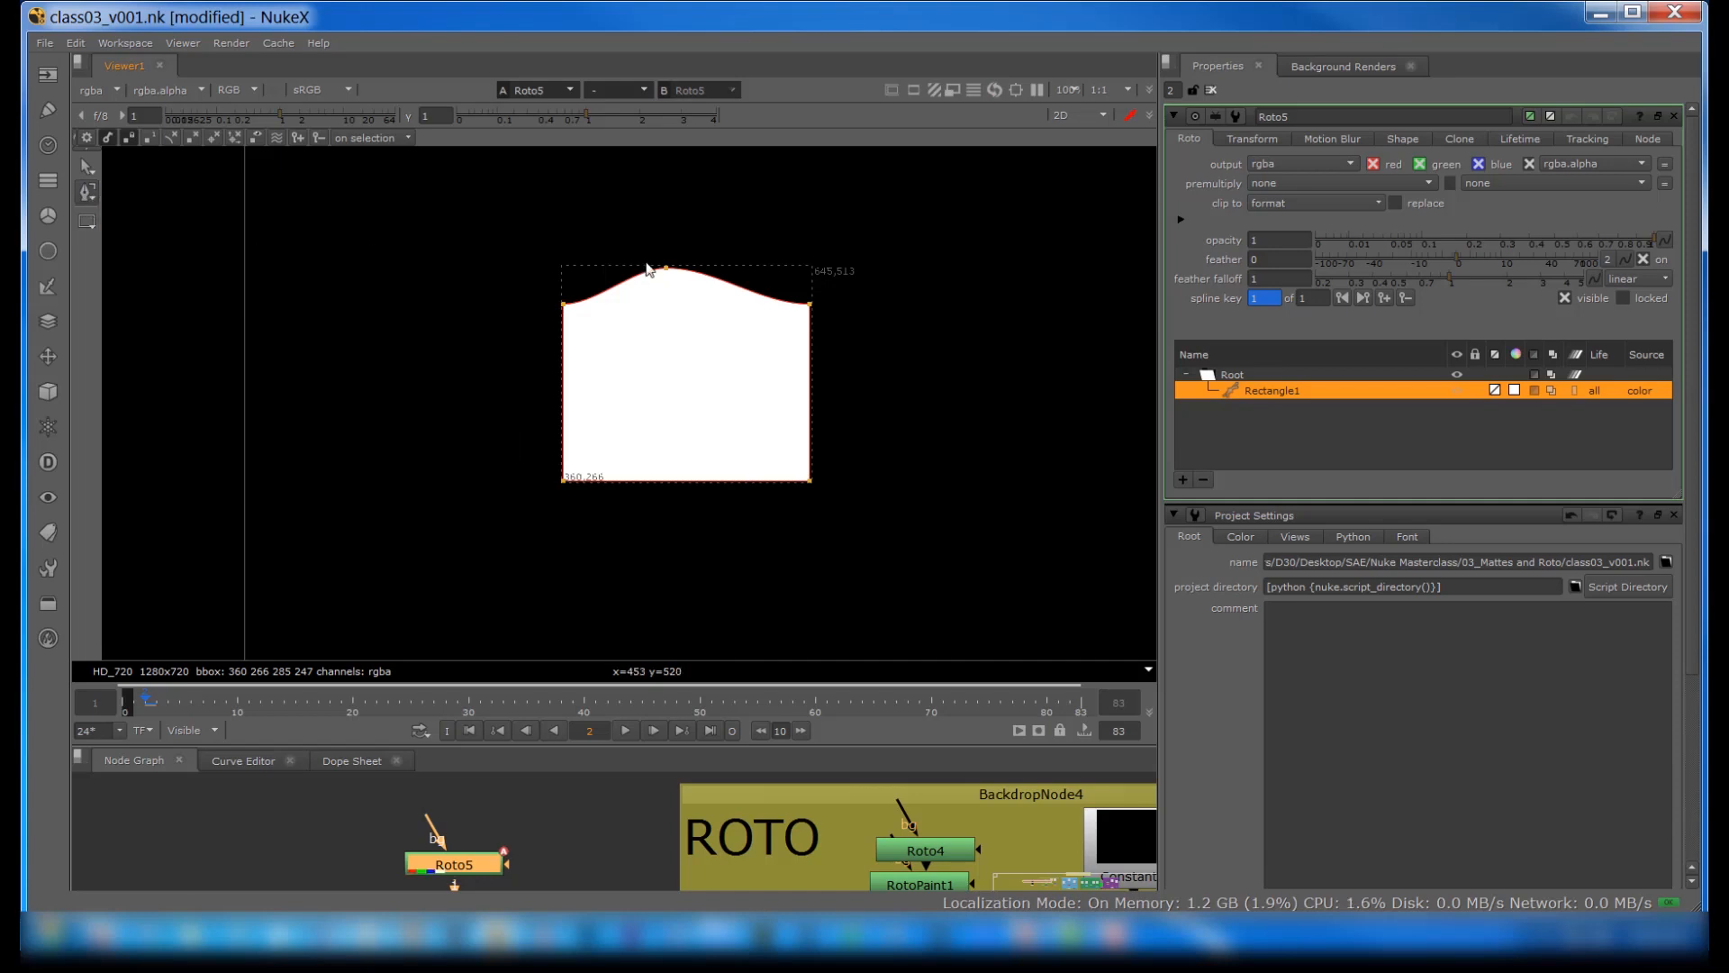
click(666, 270)
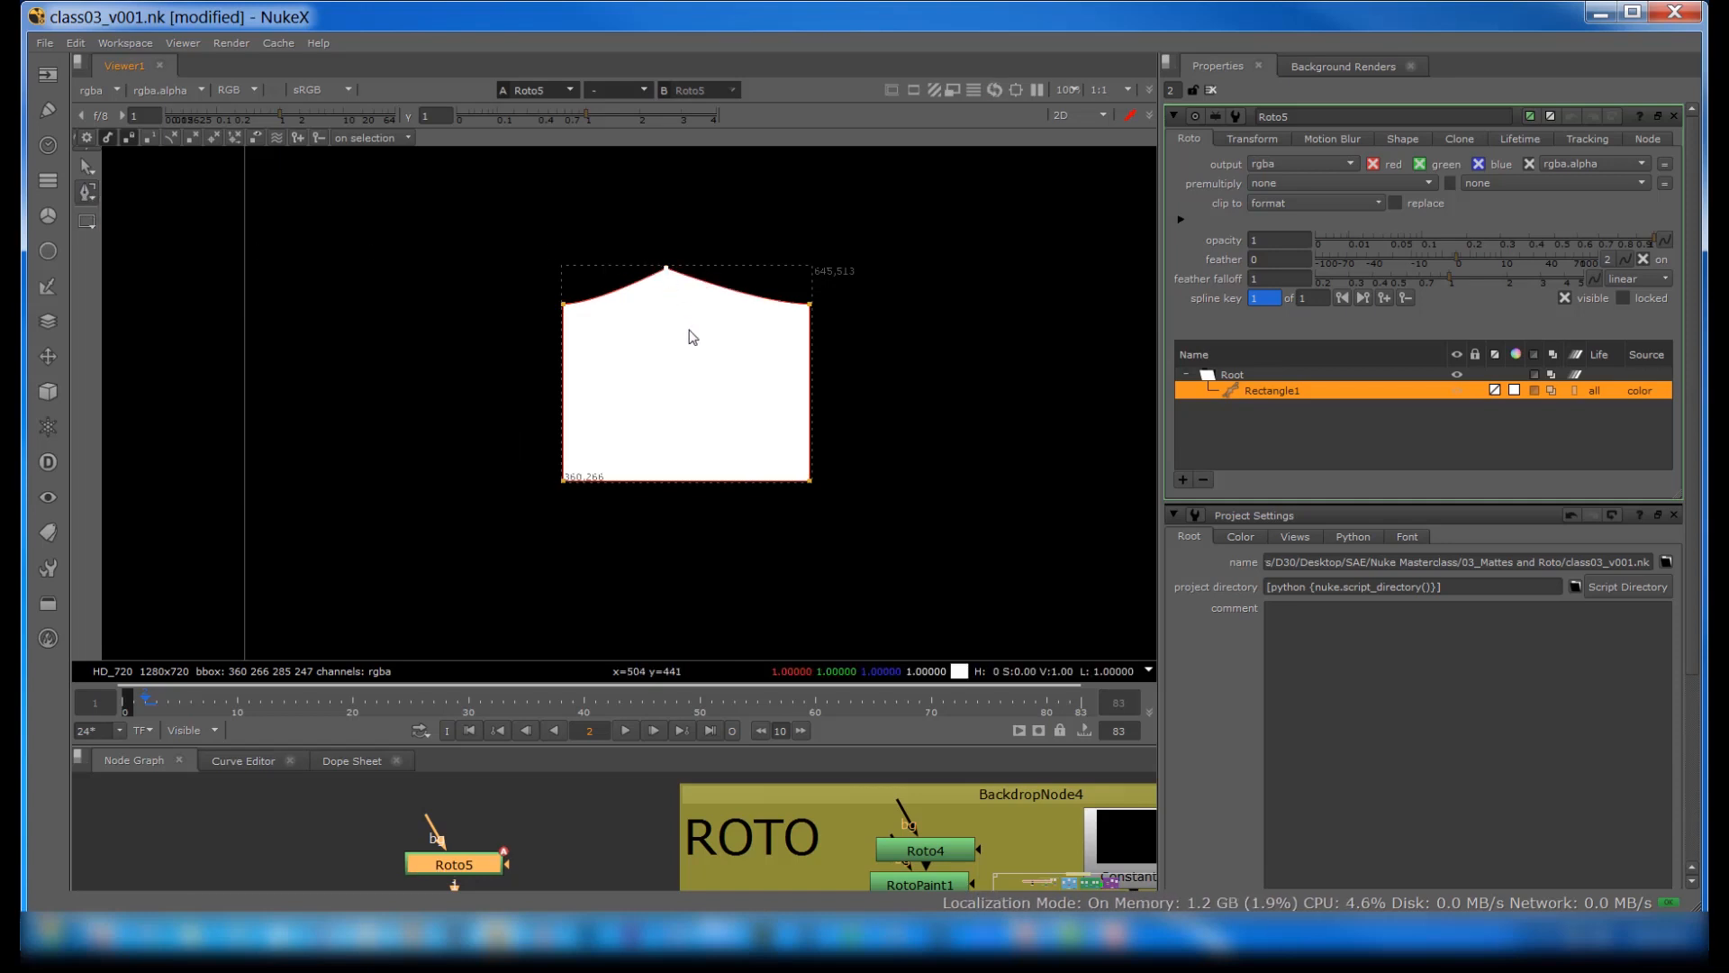
right_click(665, 270)
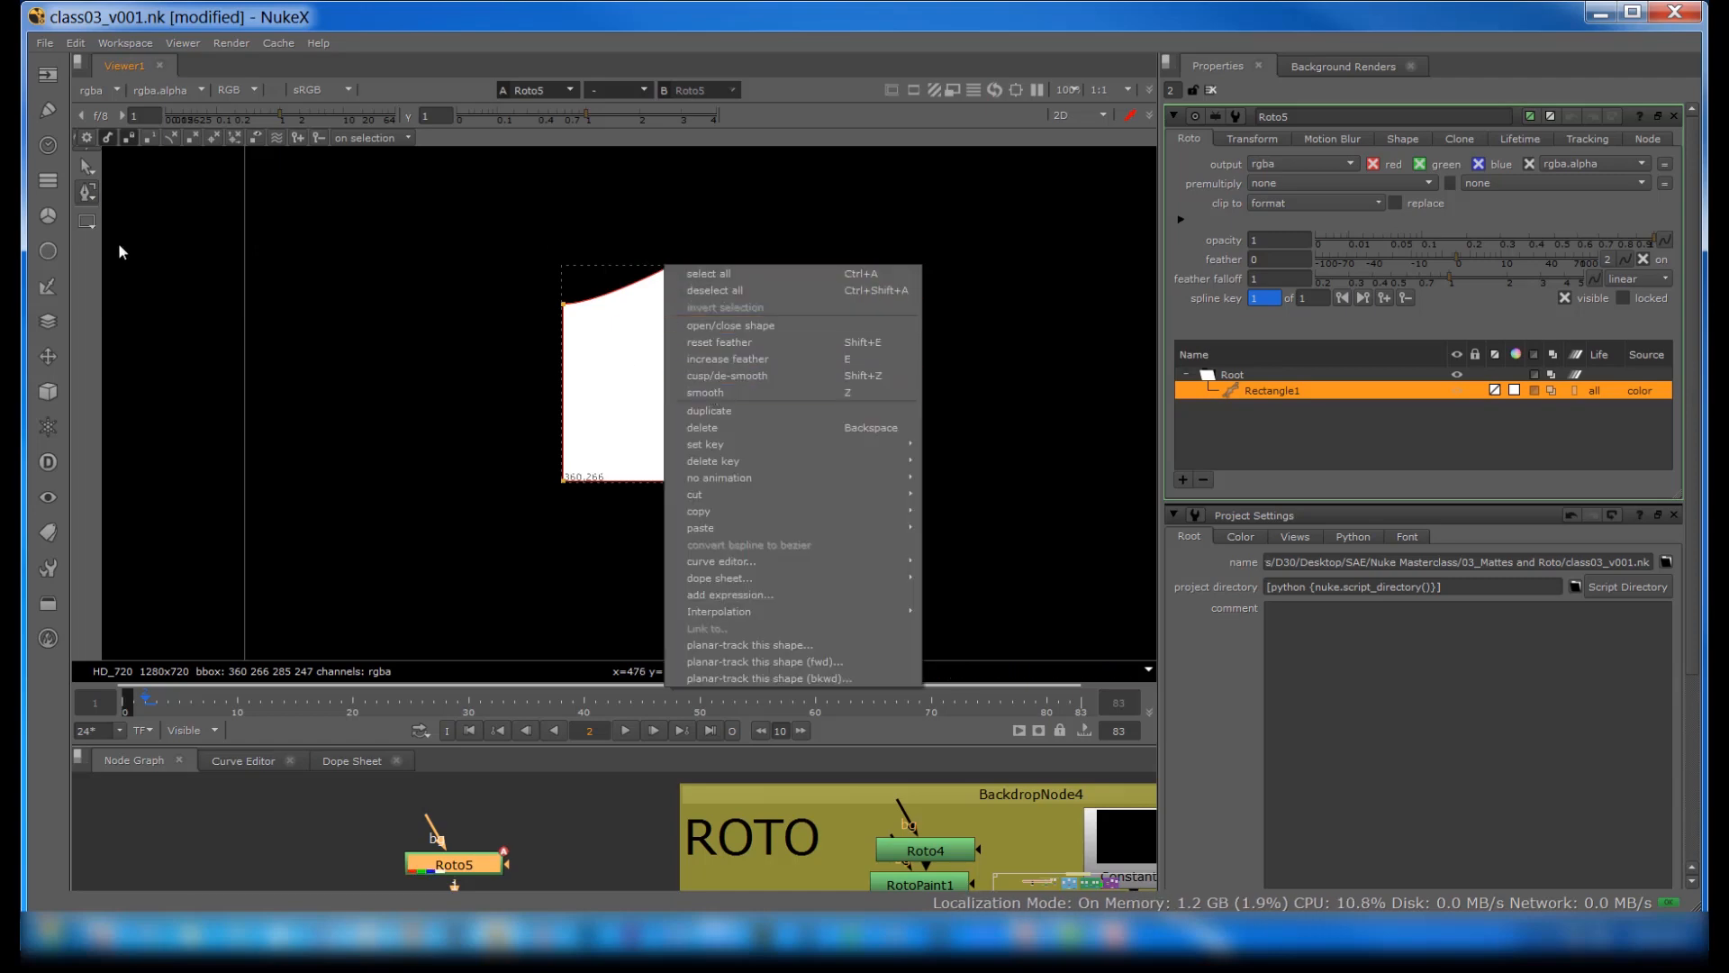
Step: Remove the cusped point from the top edge with Remove Points
click(87, 192)
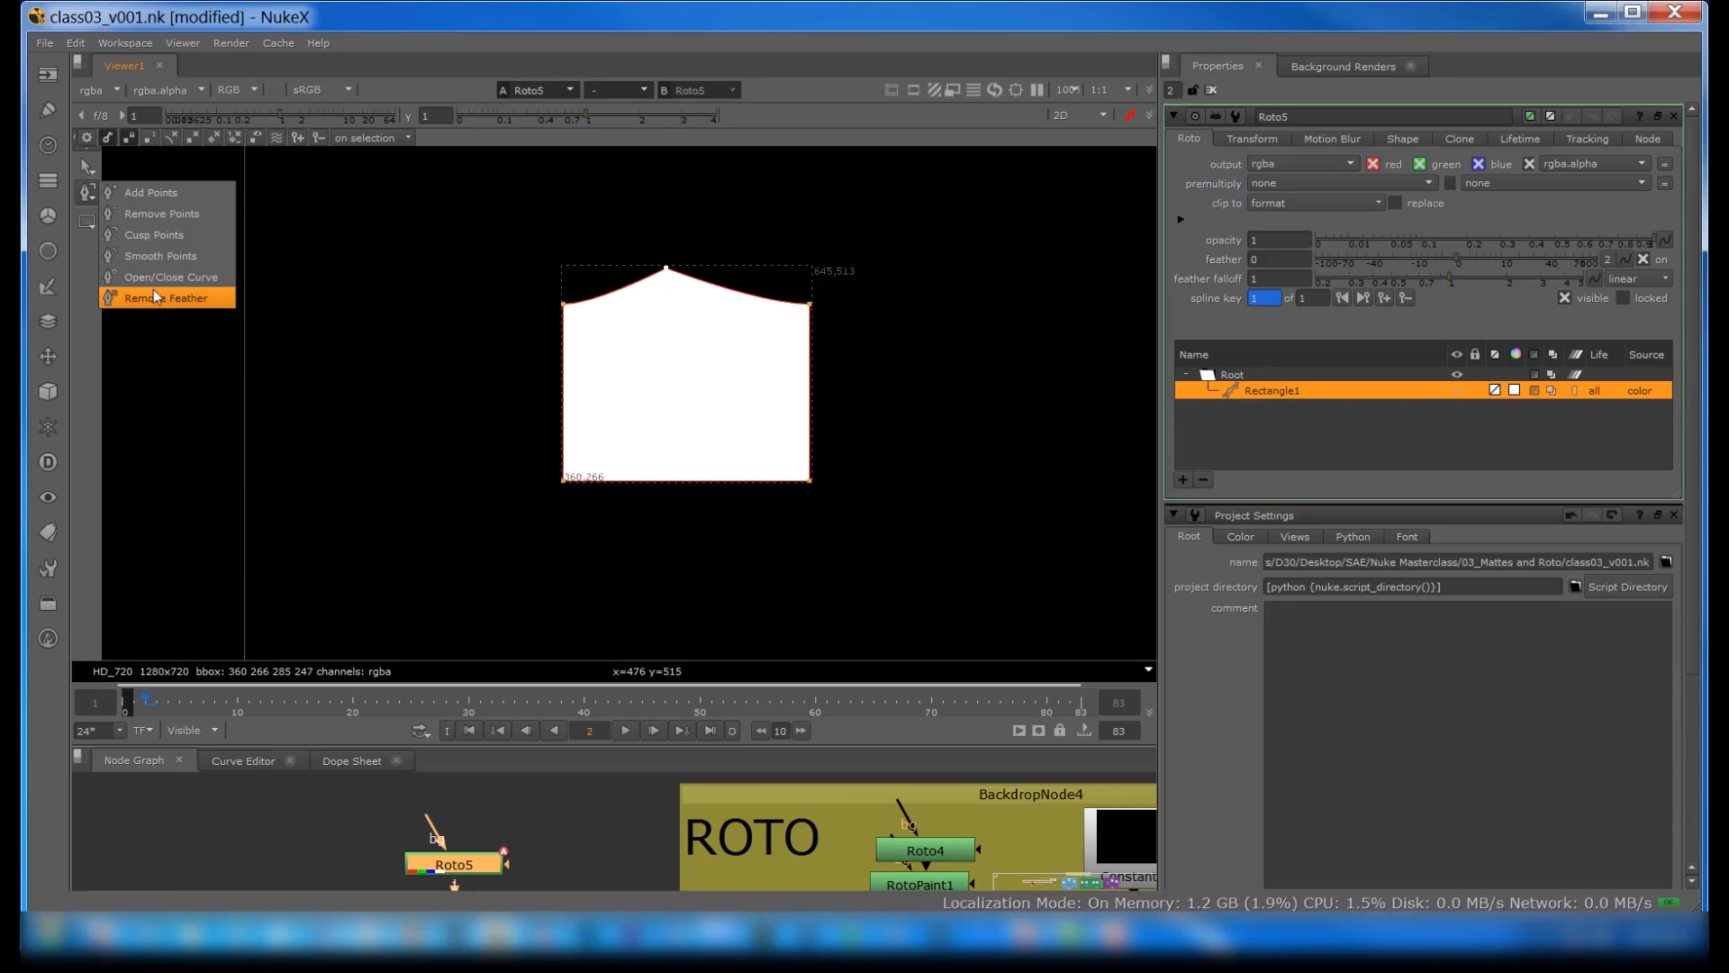
click(180, 215)
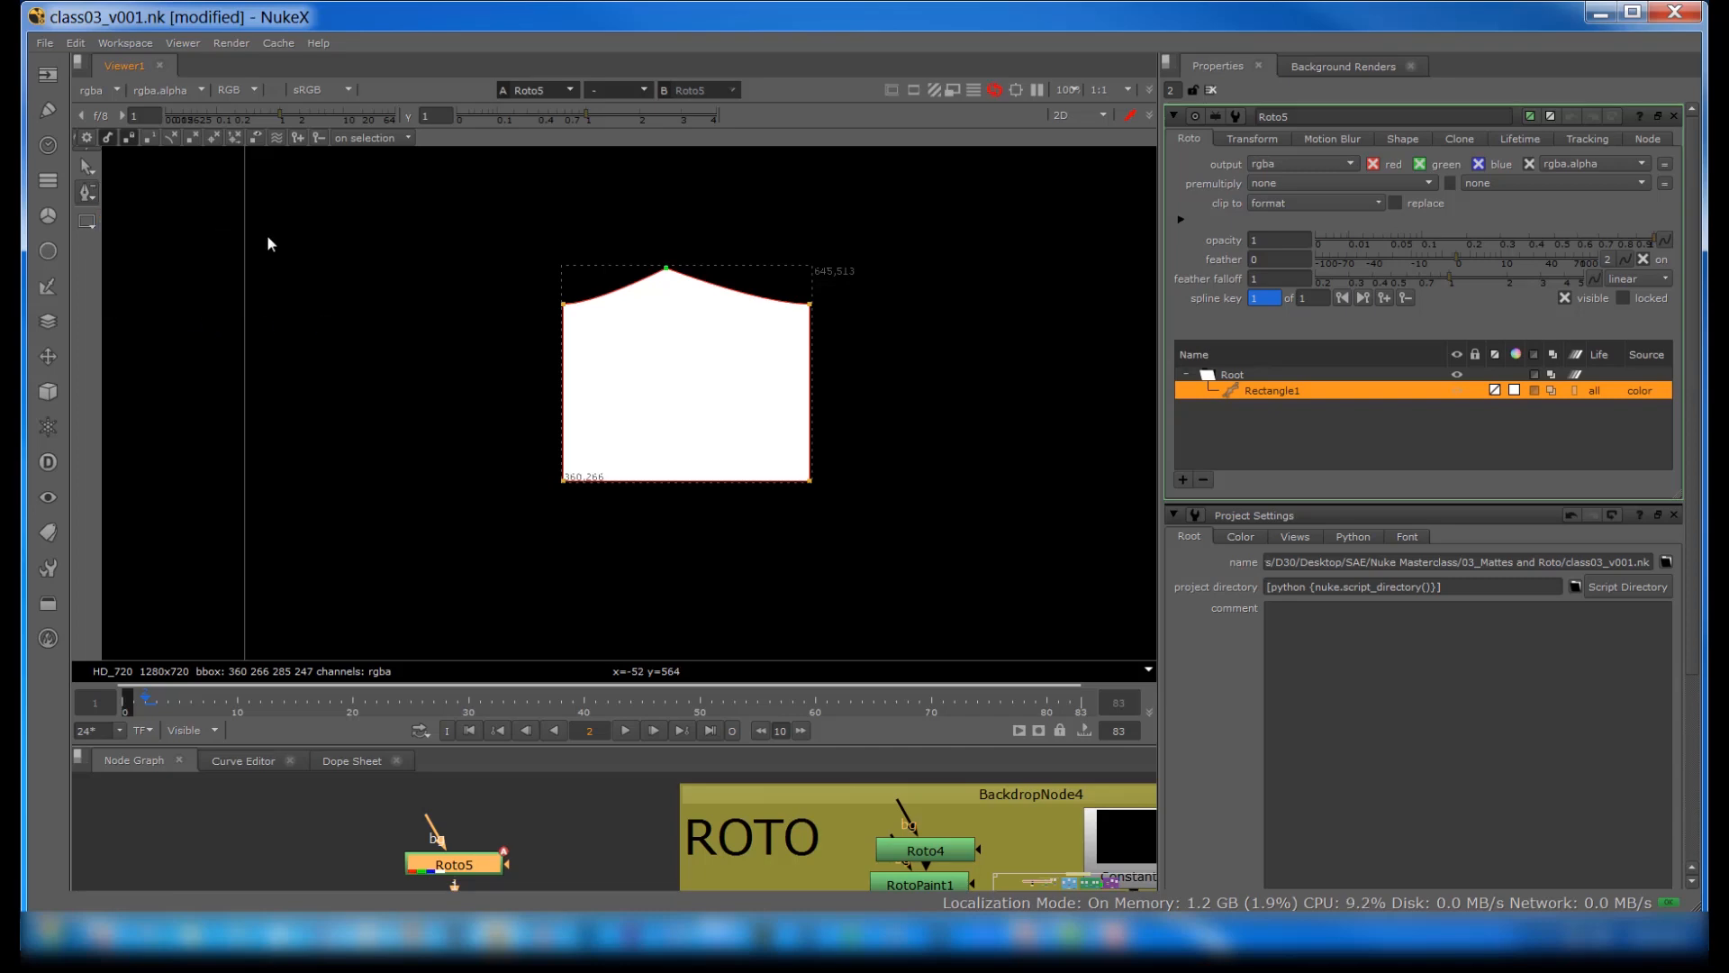
click(671, 274)
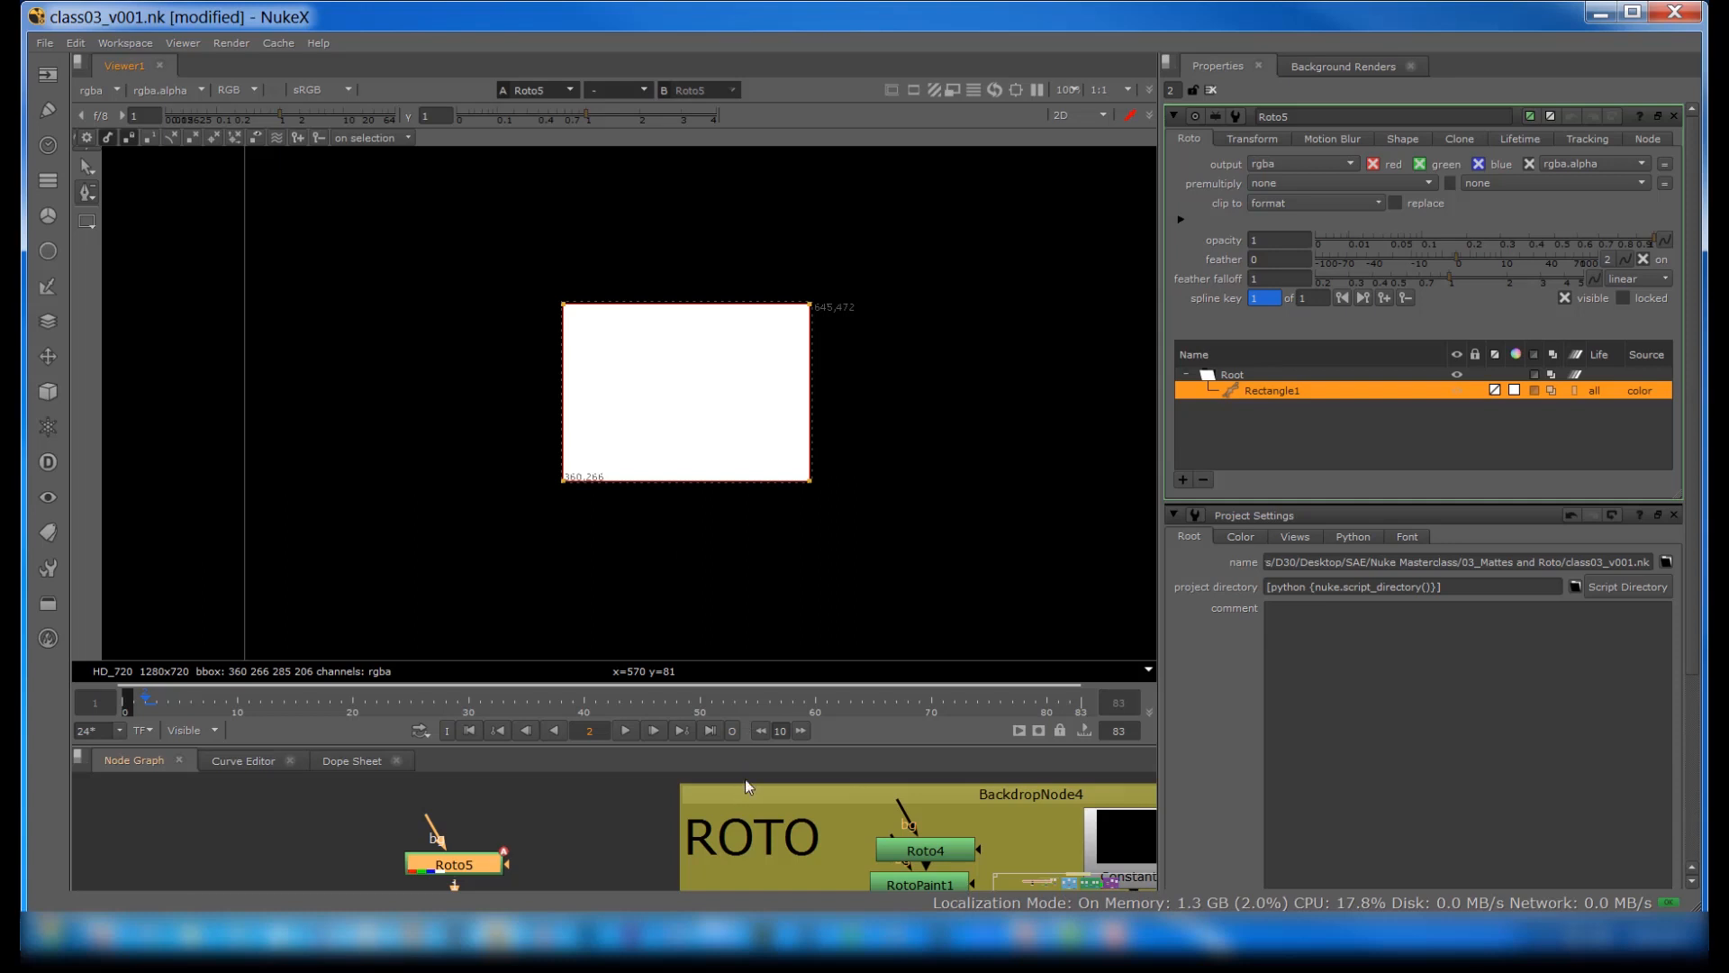
Step: Enlarge the node graph area around the ROTO backdrop's nodes and fit the image in the viewer
middle_drag(571, 850, 238, 808)
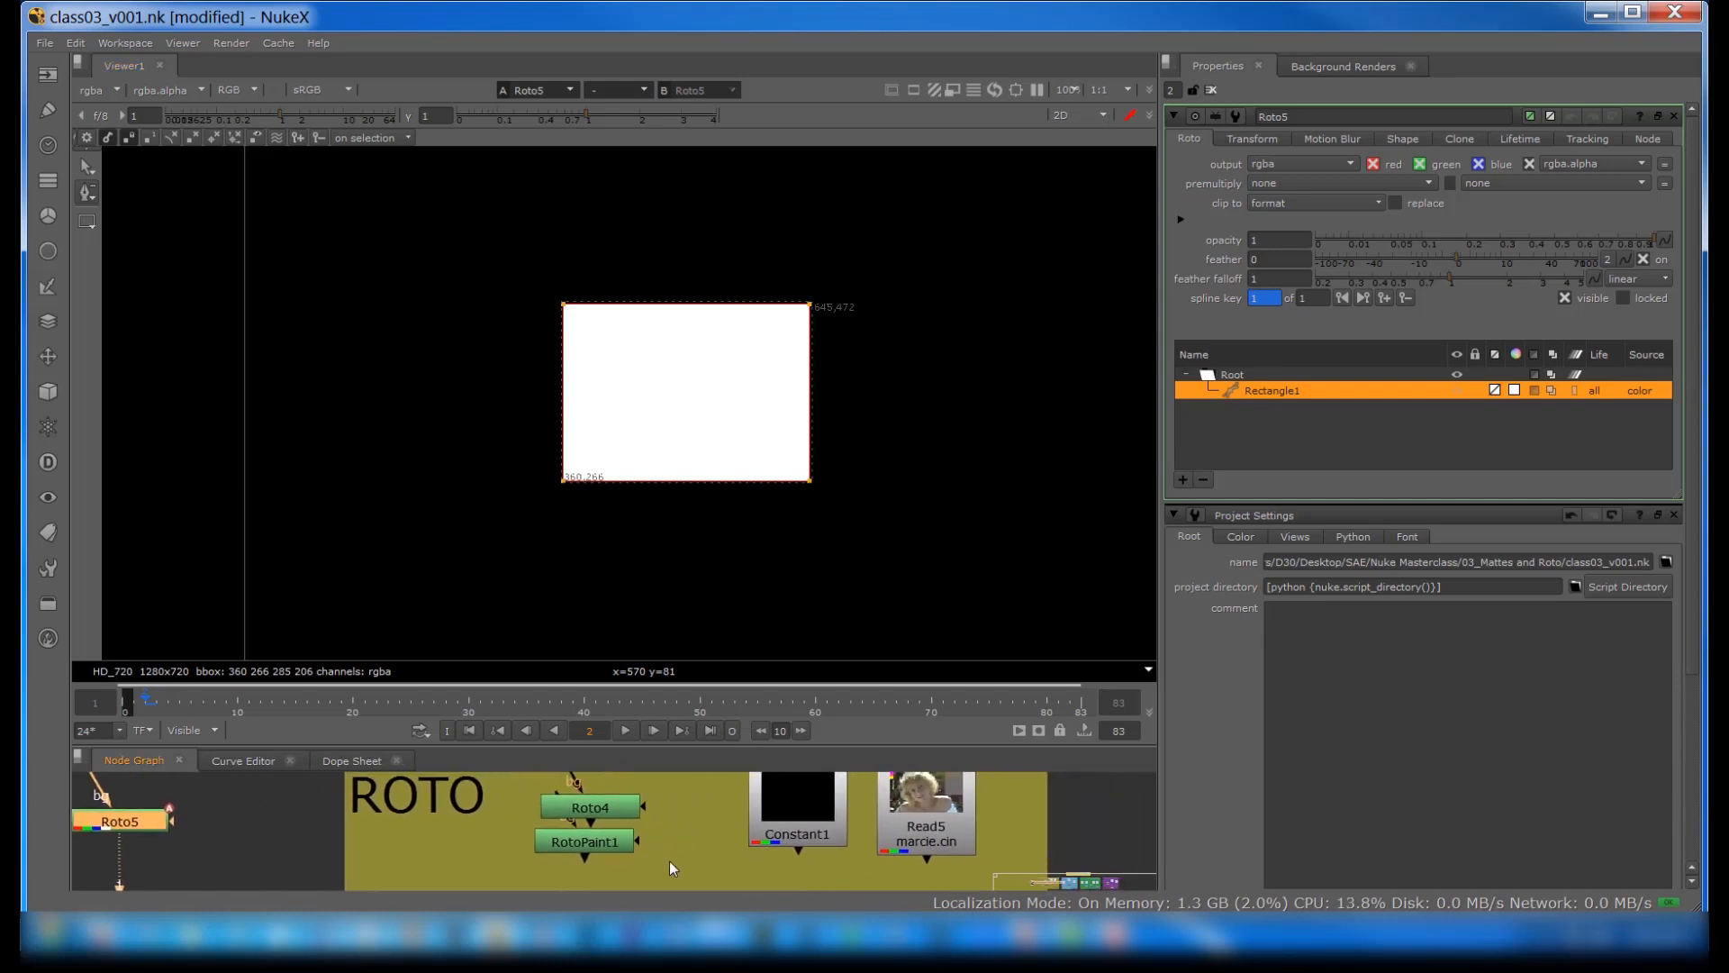
middle_drag(866, 820, 730, 854)
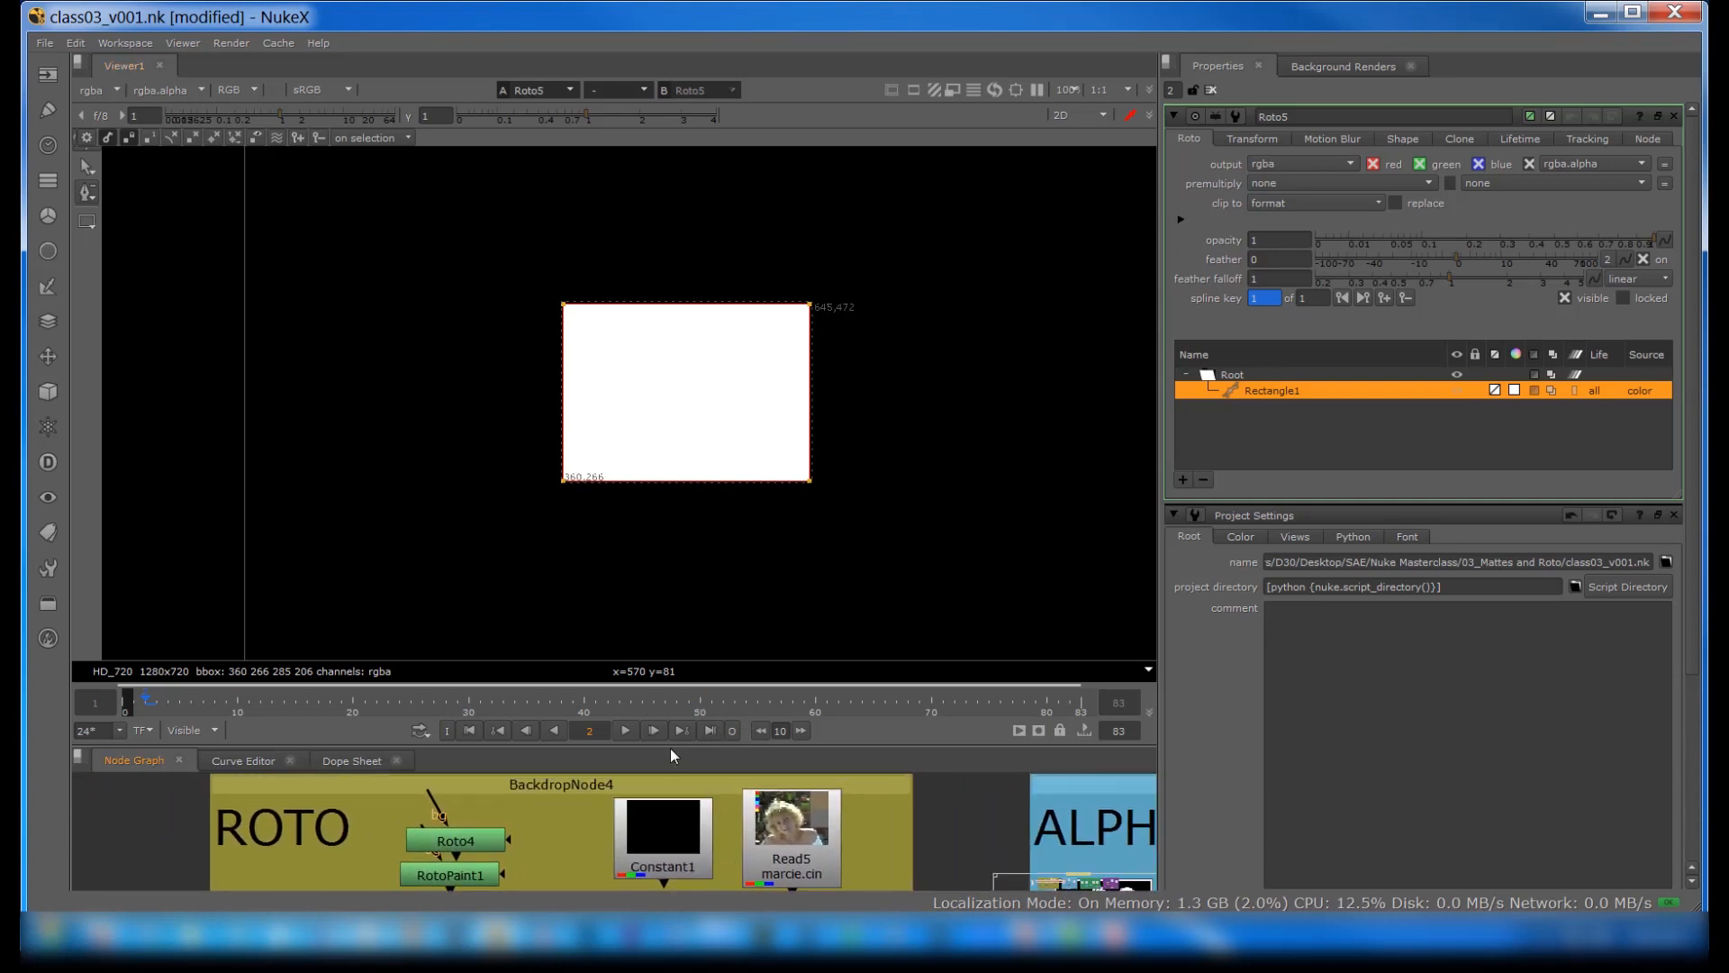
drag(671, 754, 648, 538)
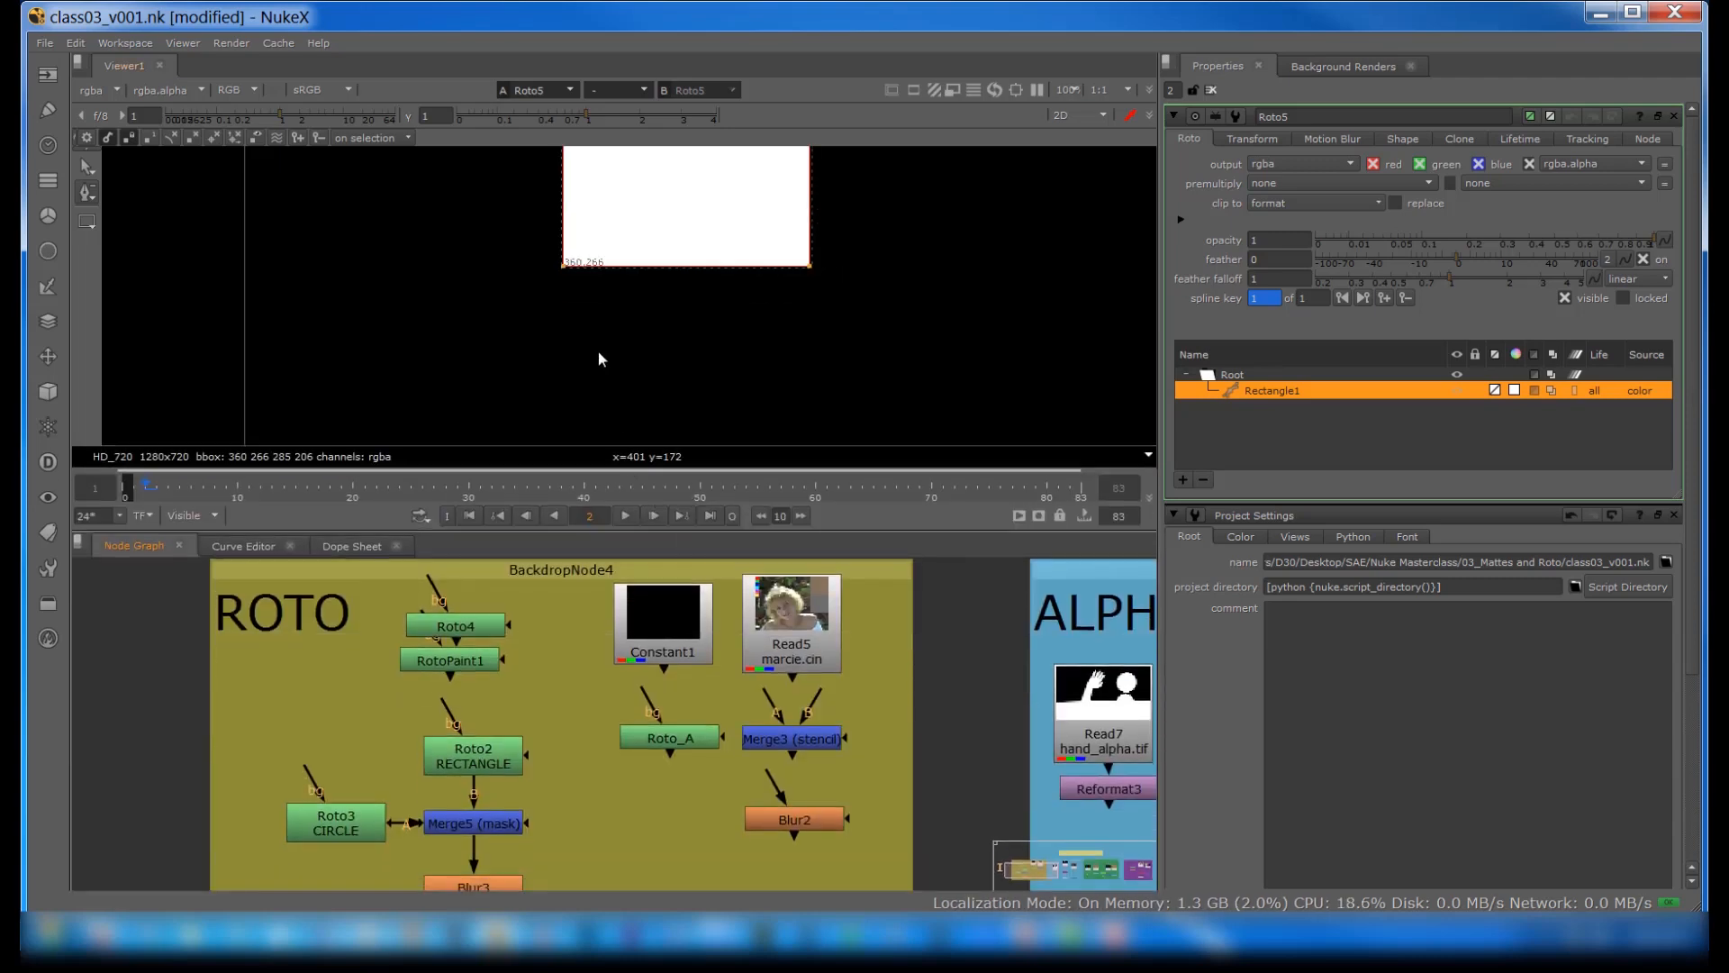
key(f)
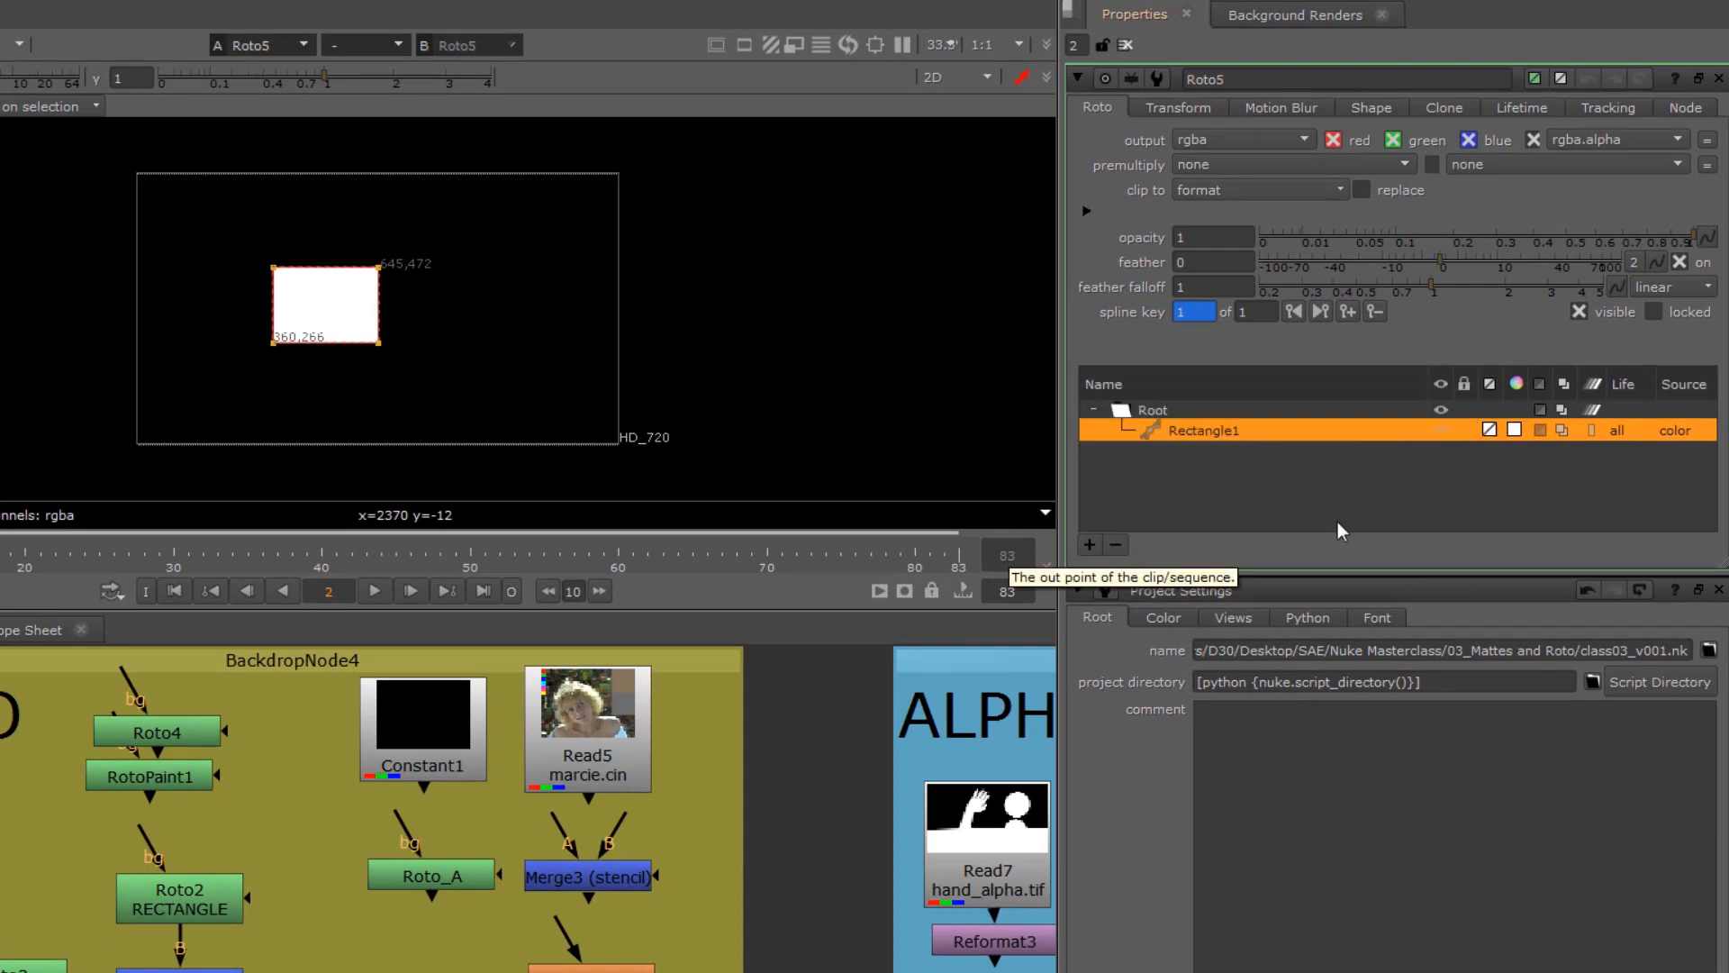
Step: Set the rectangle's overlay colour to yellow with hue 0.083, saturation 1 and value 1.5, and inspect its outline
click(1490, 432)
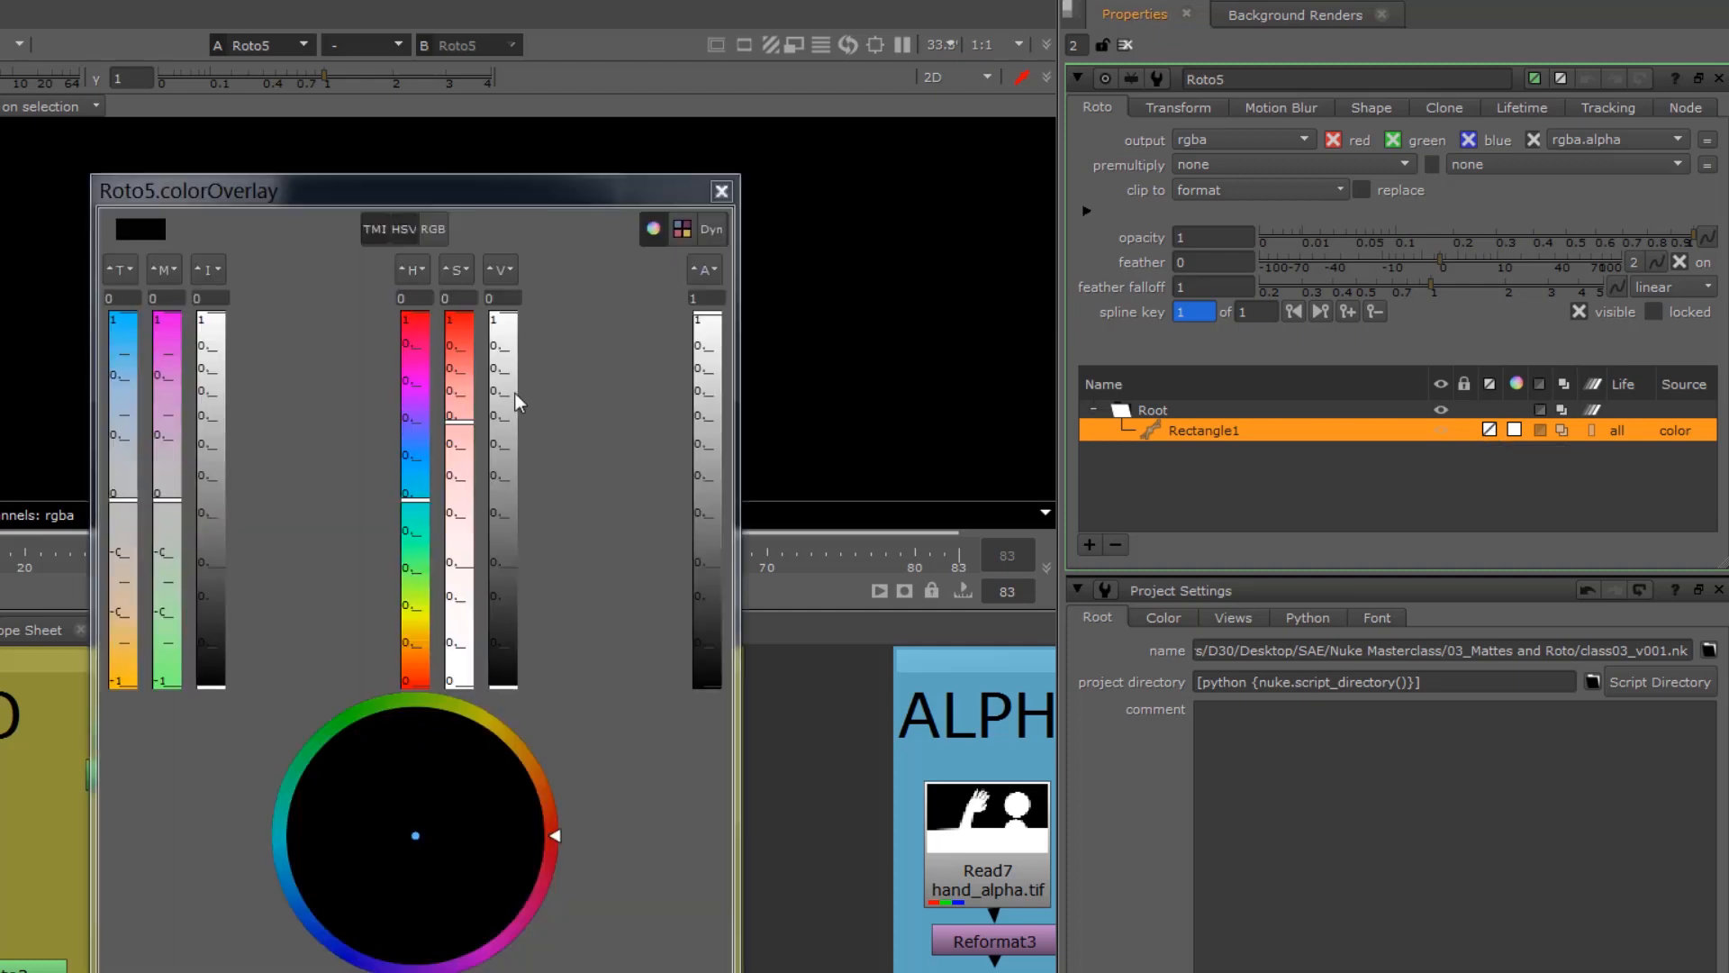
drag(417, 525, 418, 612)
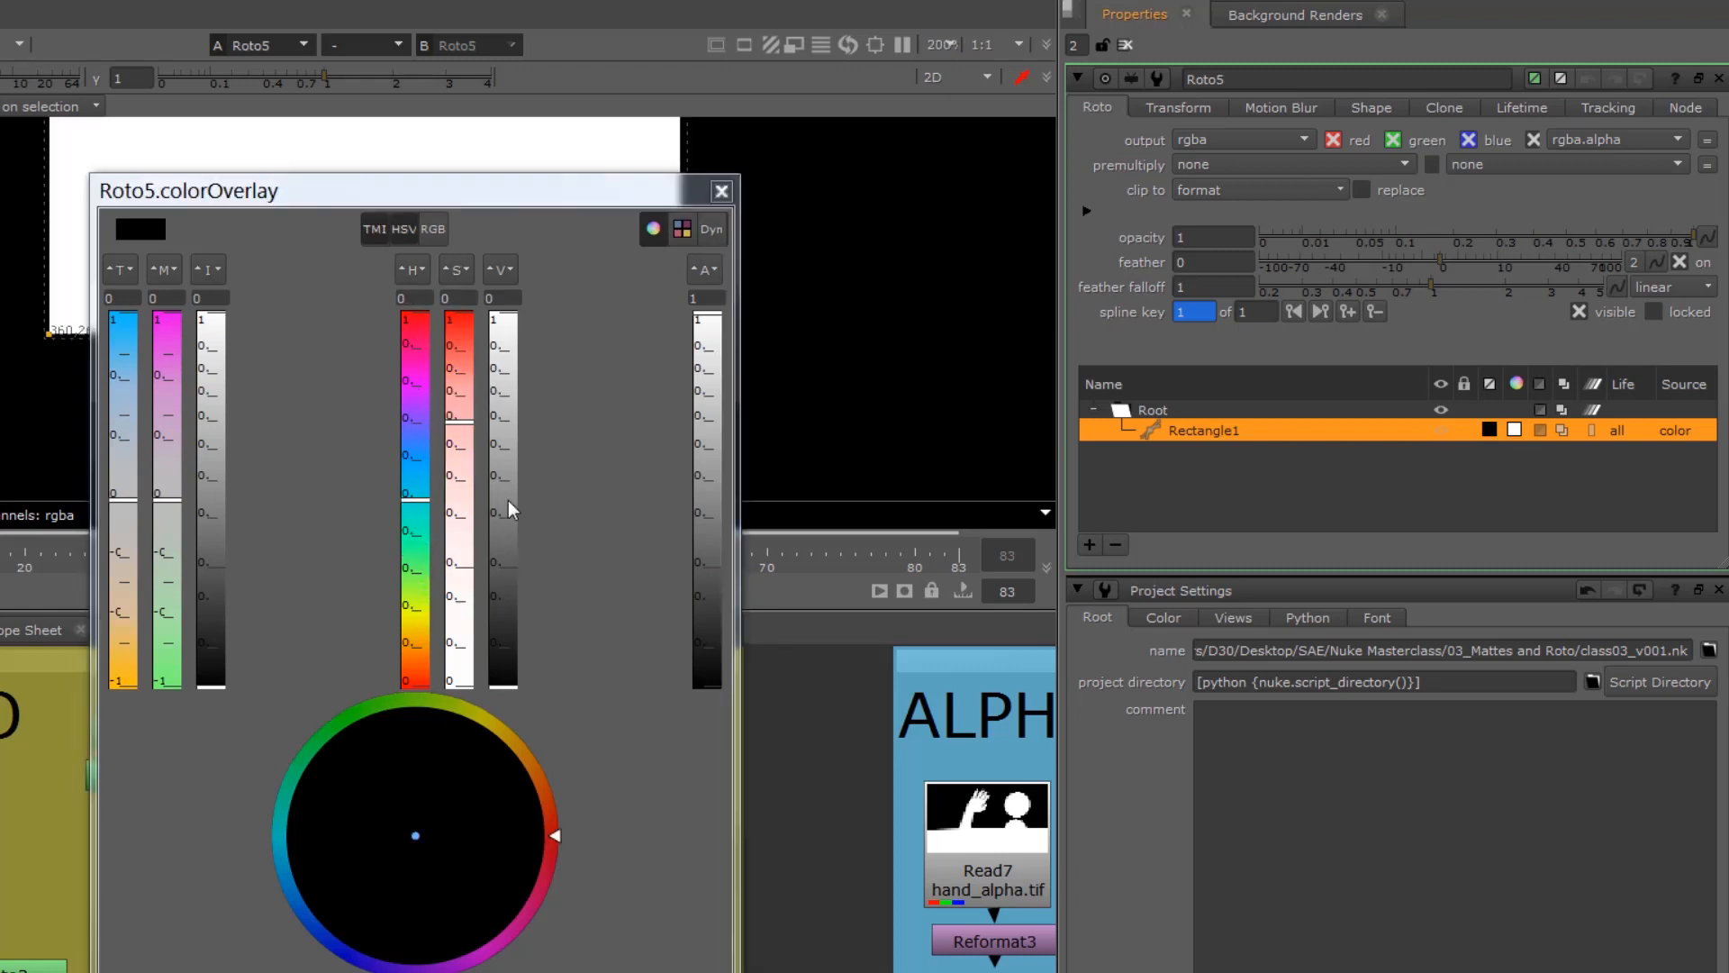
drag(509, 499, 510, 312)
drag(132, 609, 122, 695)
drag(448, 347, 460, 317)
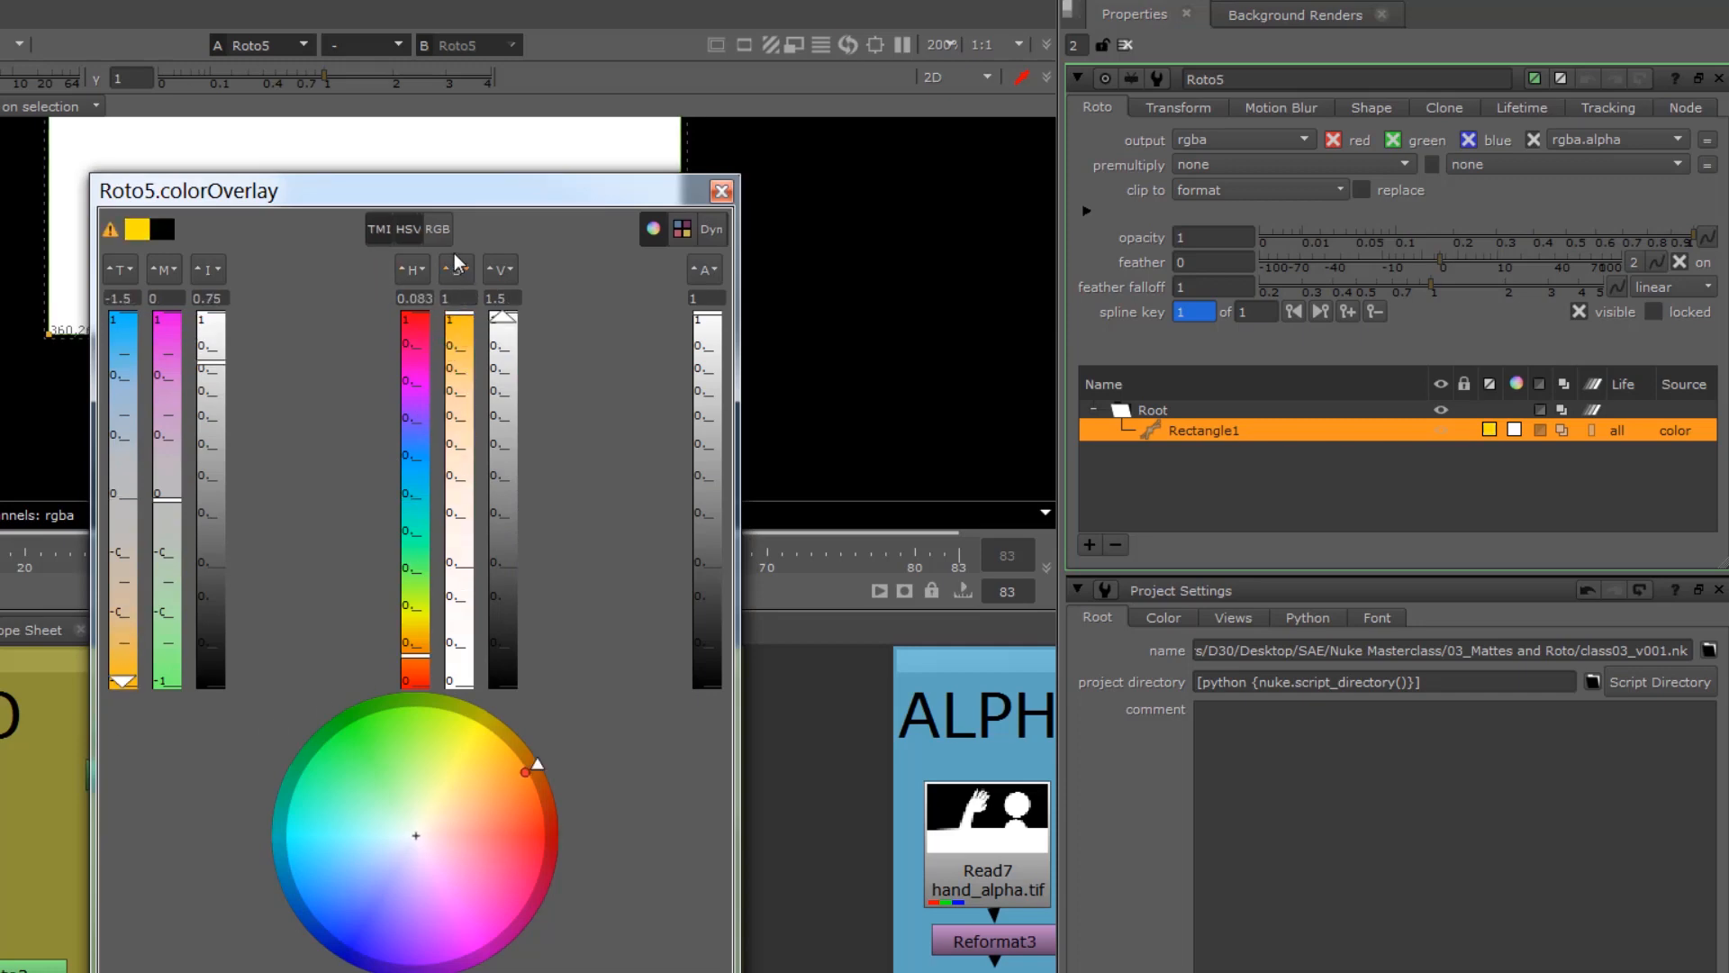
drag(450, 200, 585, 276)
drag(701, 306, 819, 343)
scroll(31, 311, up, 4)
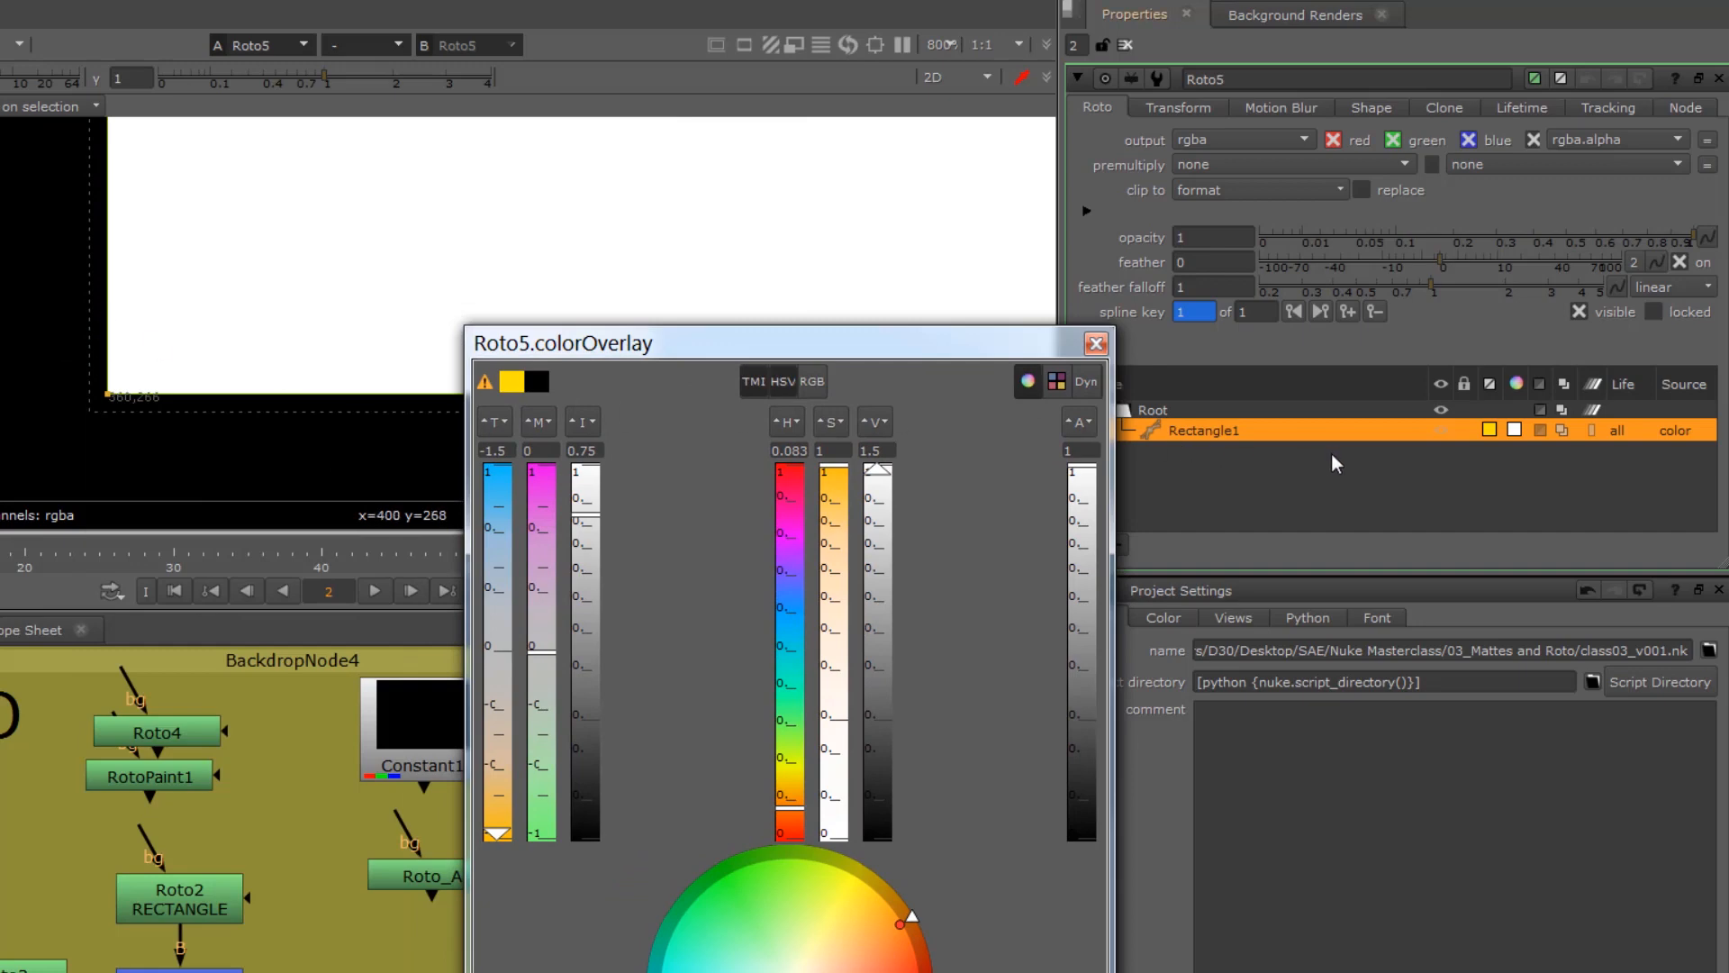
Step: Set the rectangle's fill colour to pinkish red with hue 0.98 and saturation 0.97, and close the colour picker
click(1514, 430)
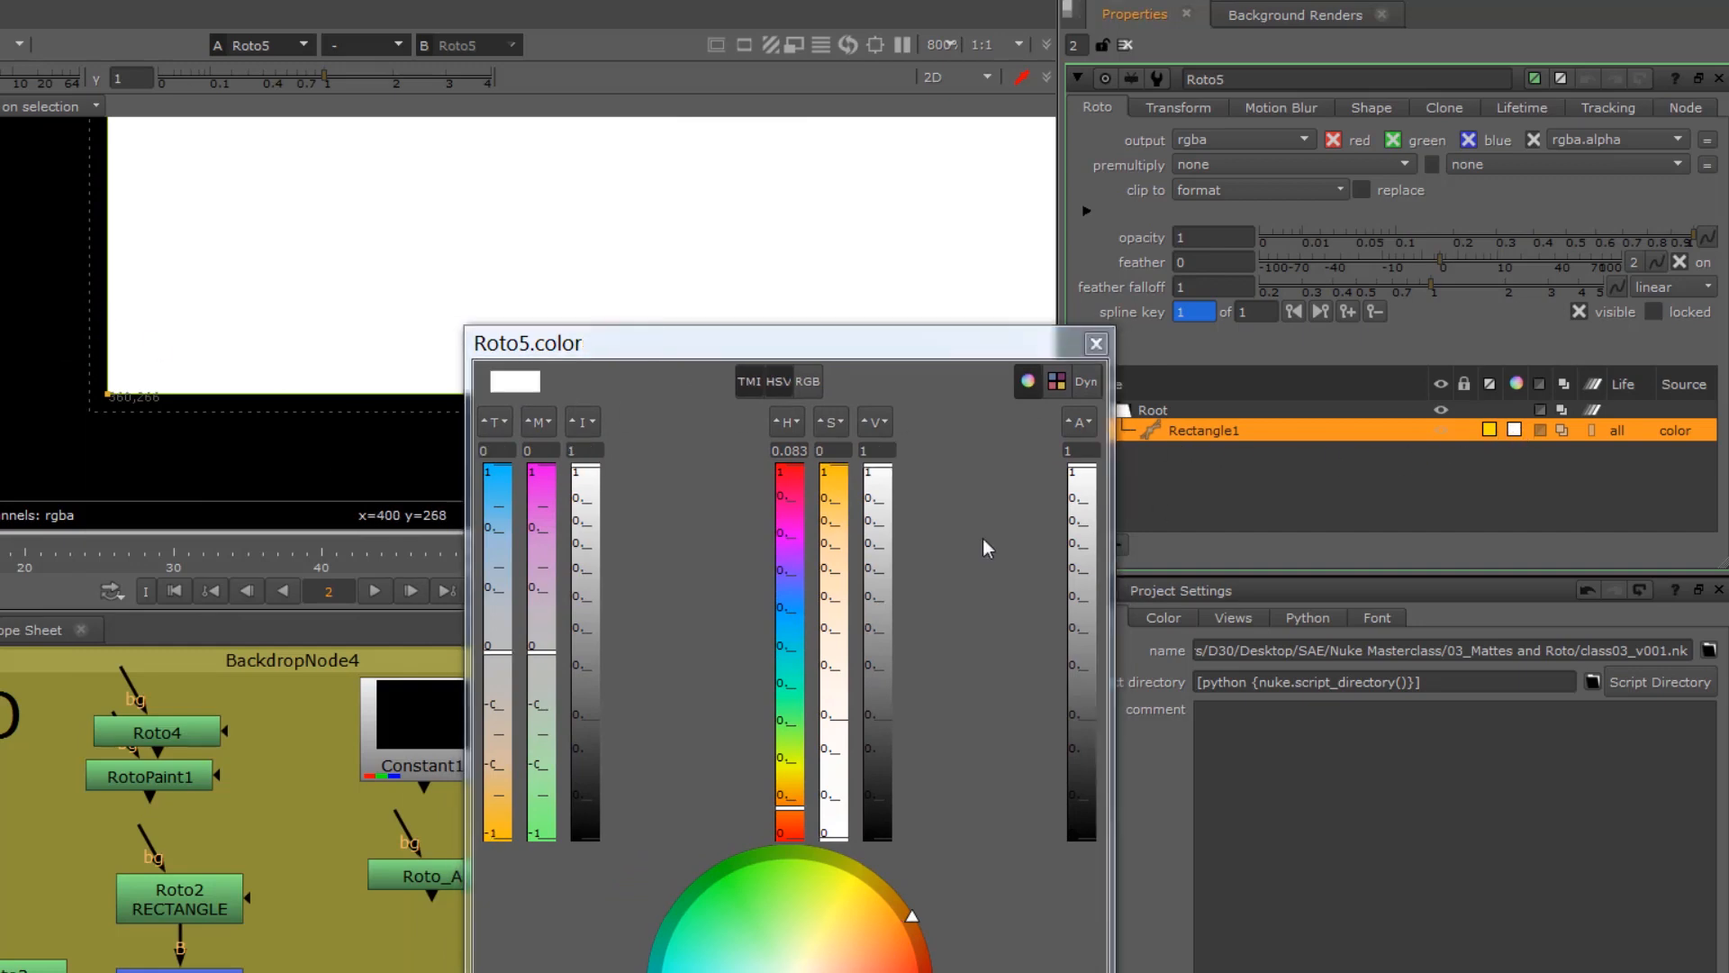
drag(786, 501, 836, 471)
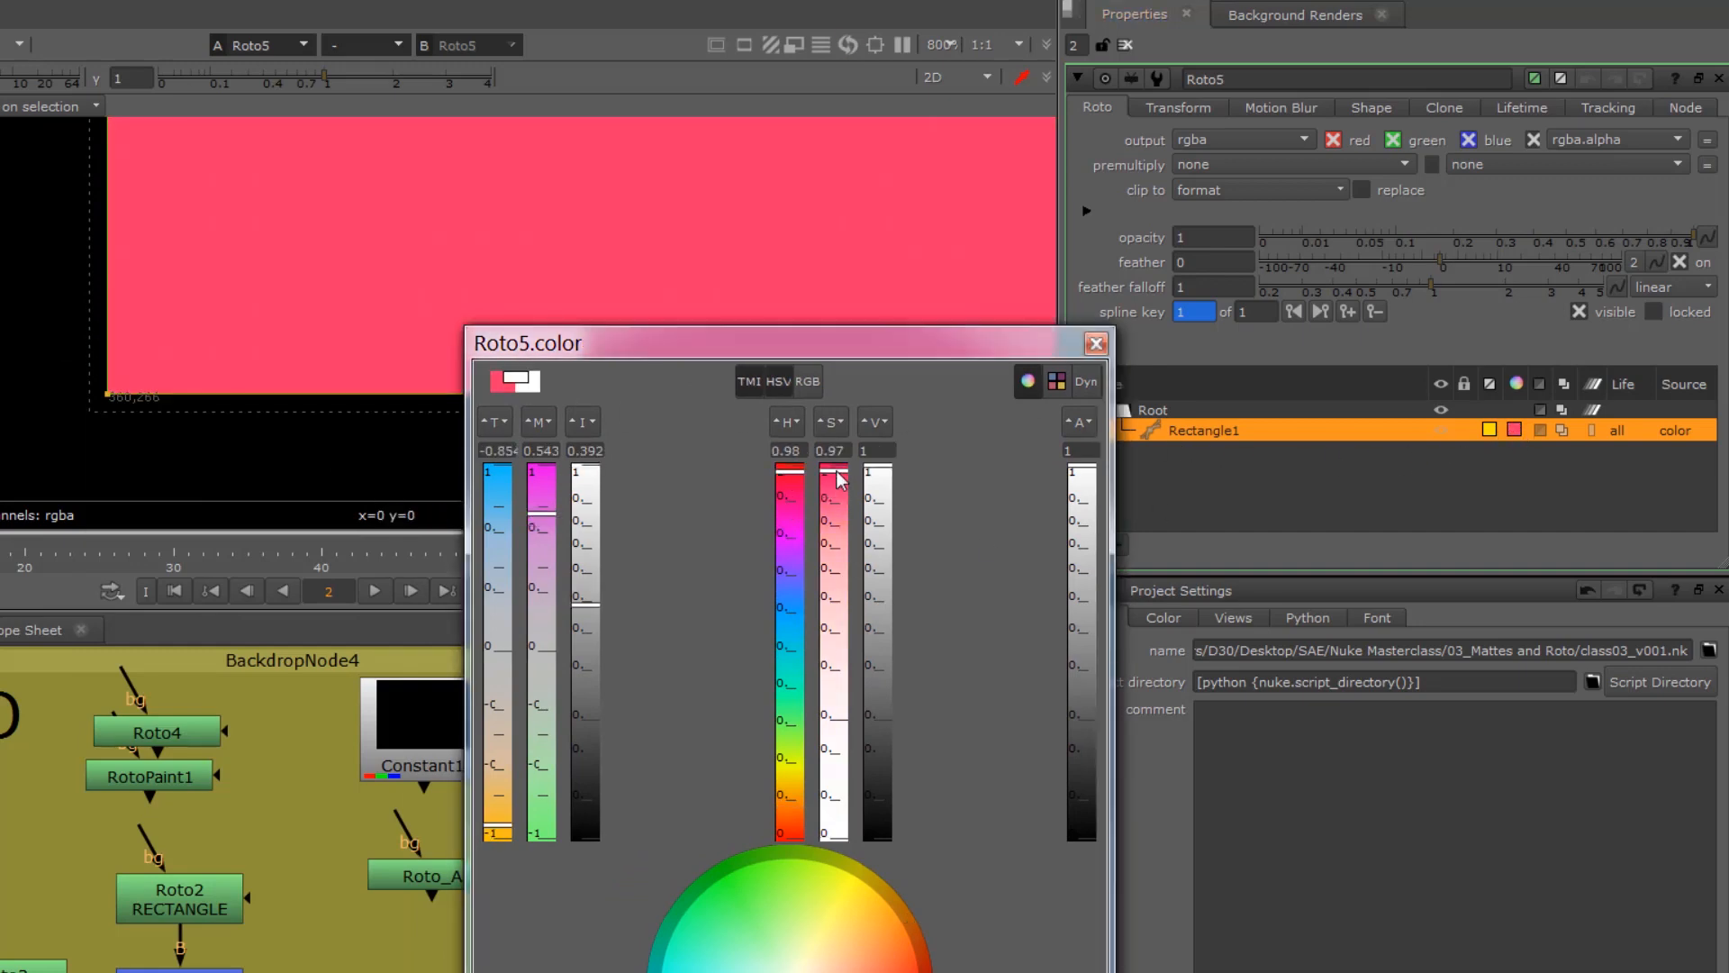
scroll(348, 303, down, 4)
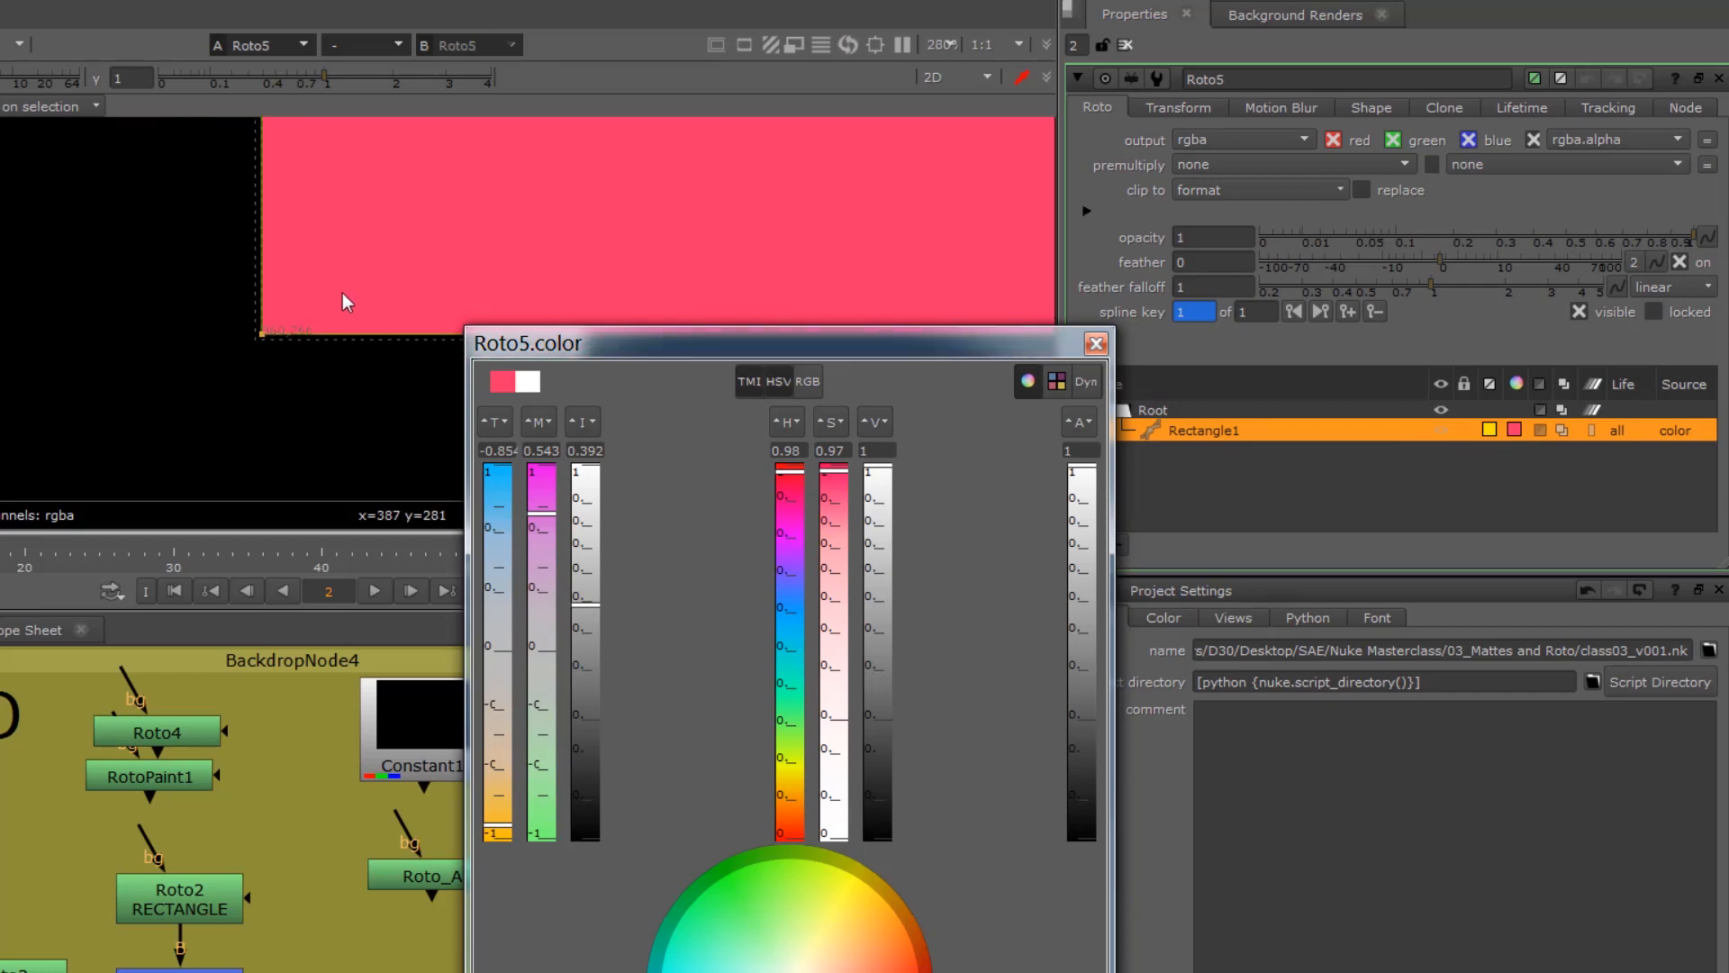
middle_drag(391, 239, 43, 351)
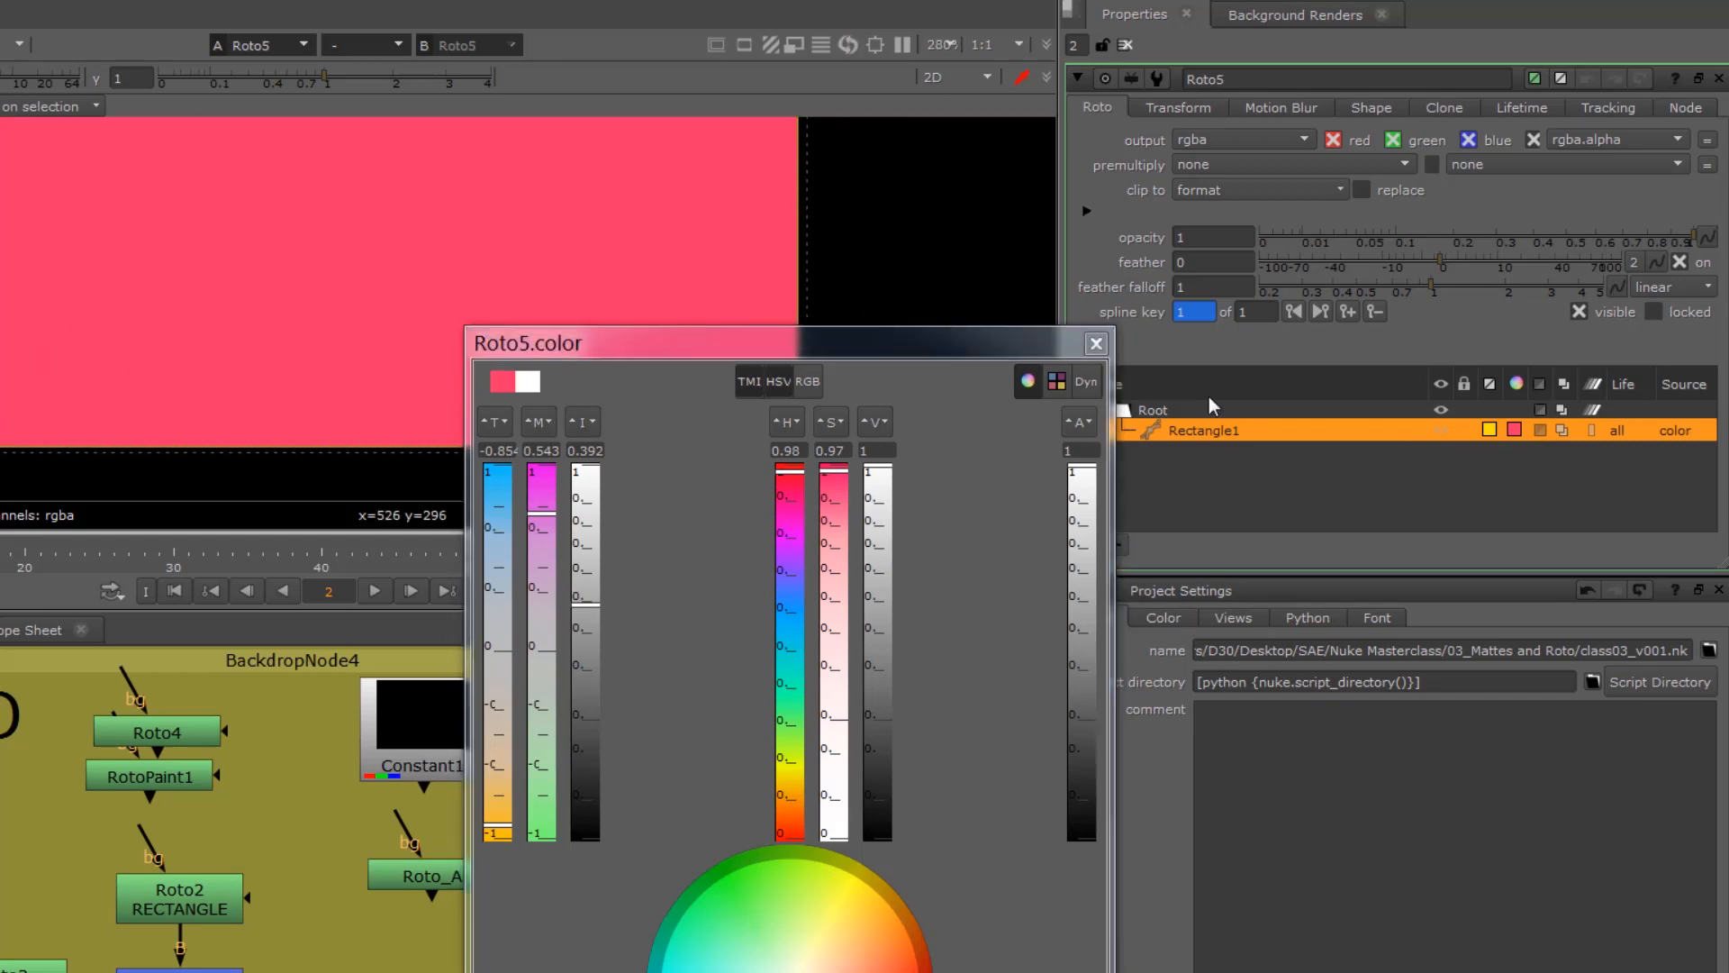
click(1513, 430)
scroll(819, 389, down, 2)
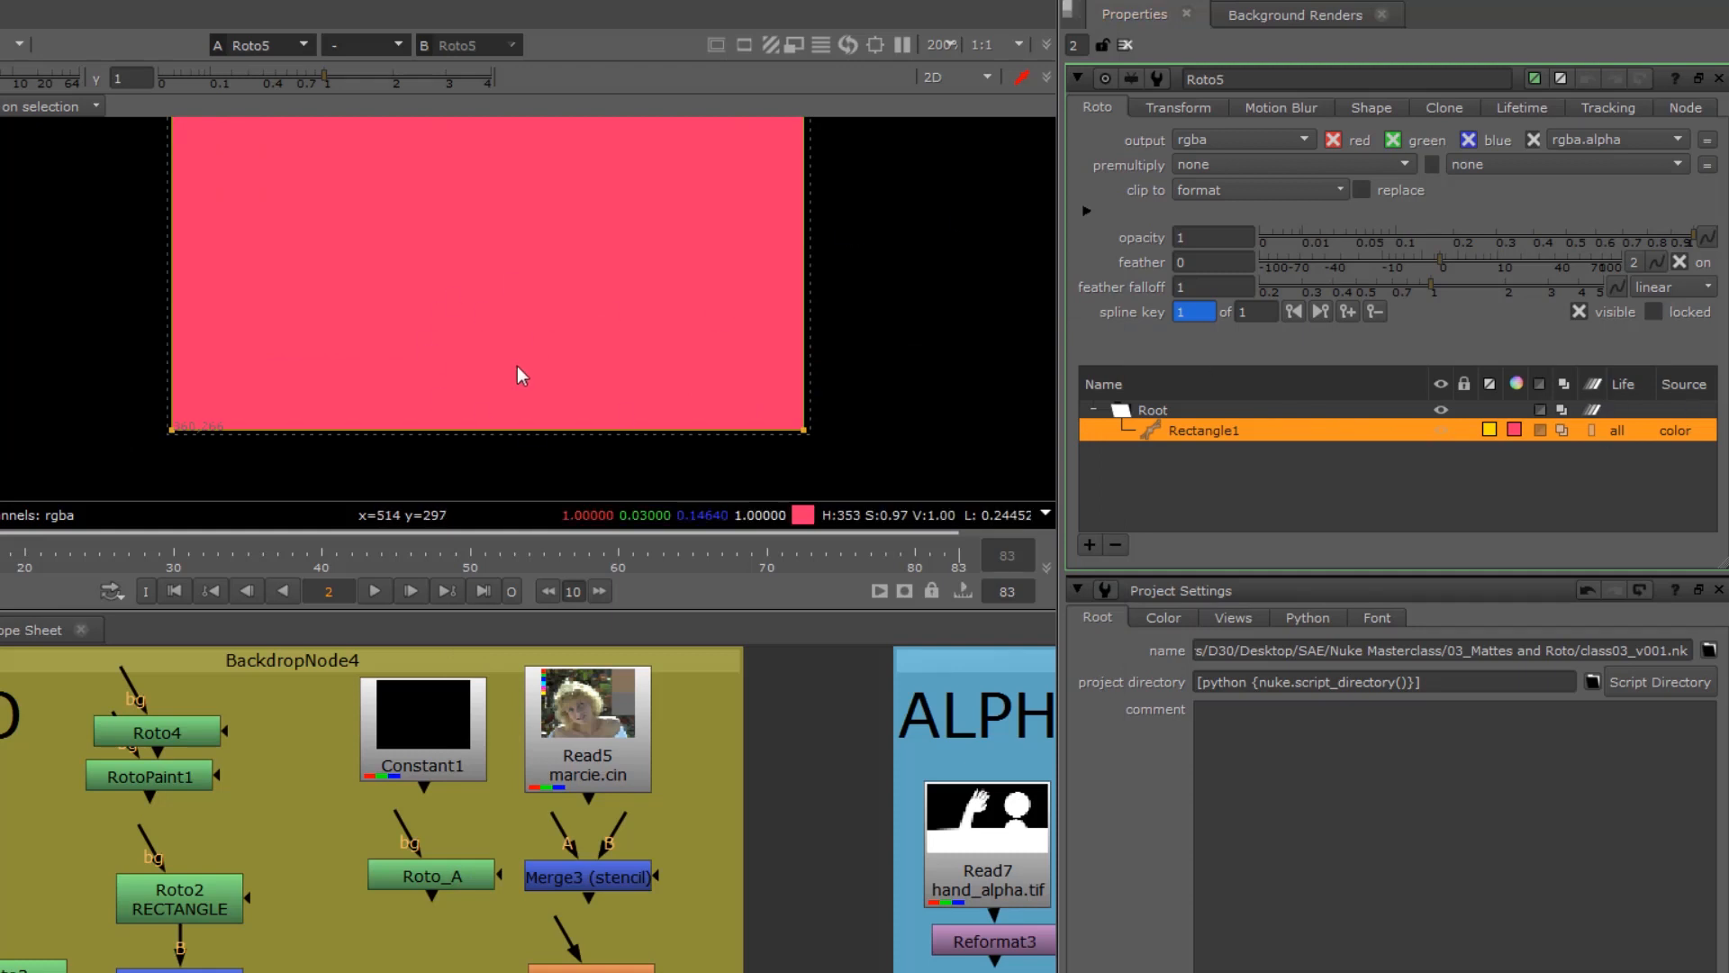
Step: Review the Roto node's lifetime types, transform and shape settings, and return to its main Roto settings with the whole frame in view
click(1525, 108)
click(1250, 142)
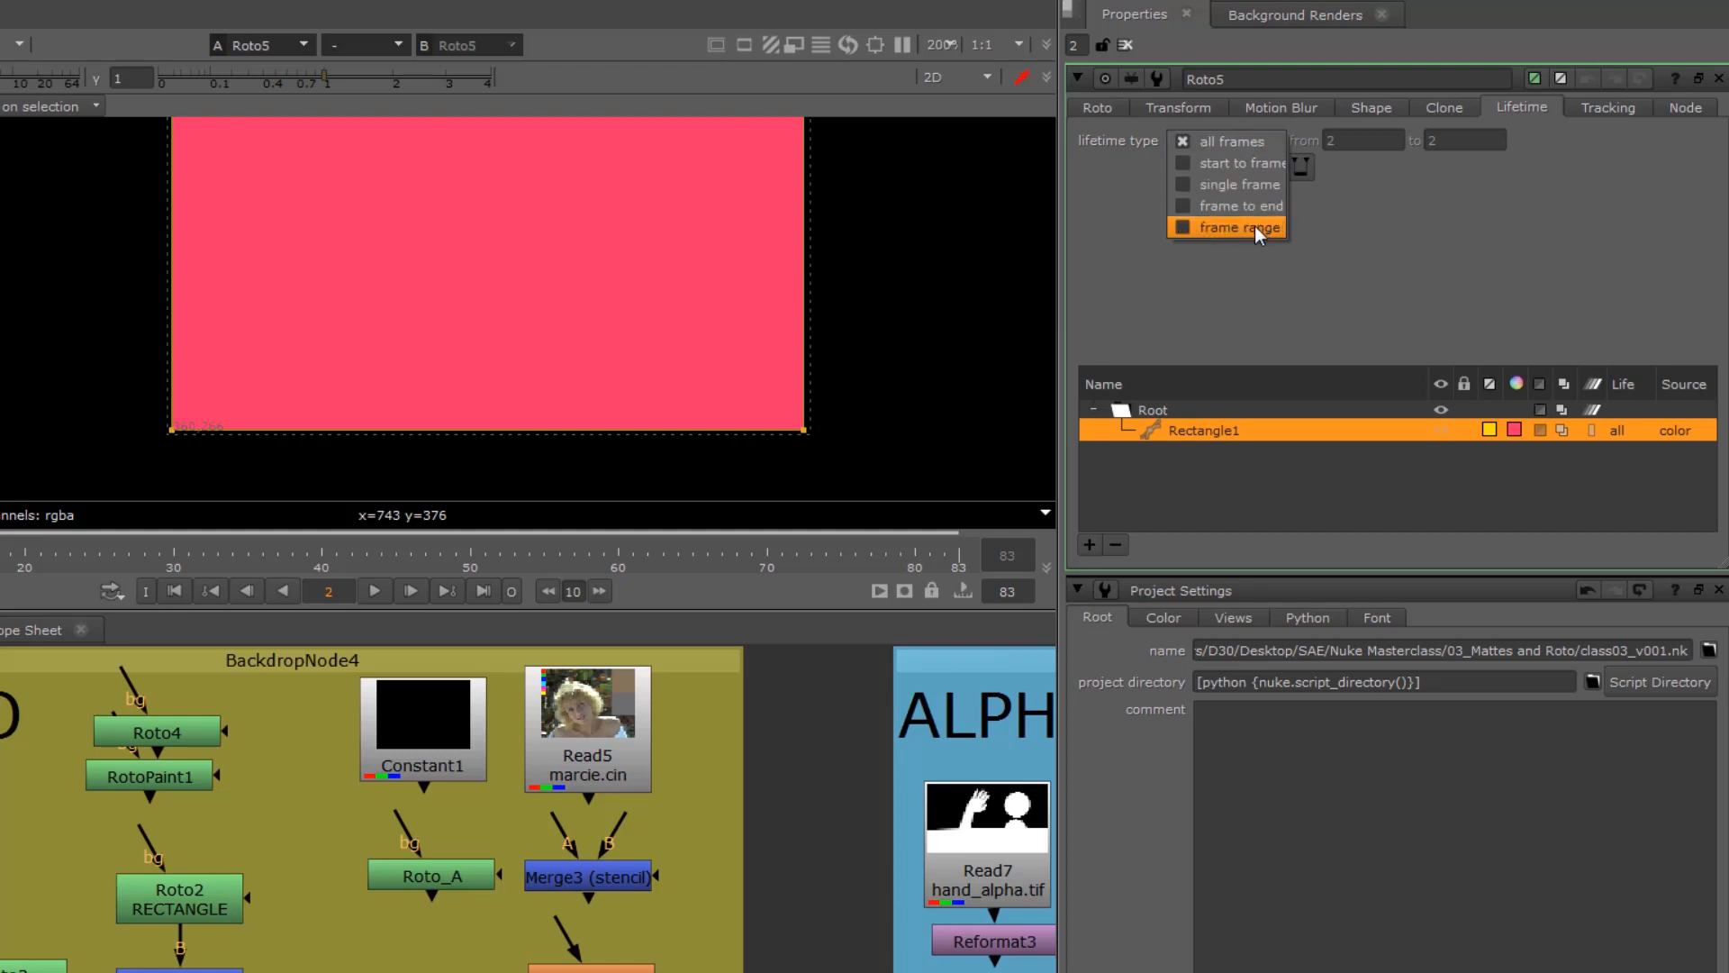
click(1365, 496)
click(1365, 496)
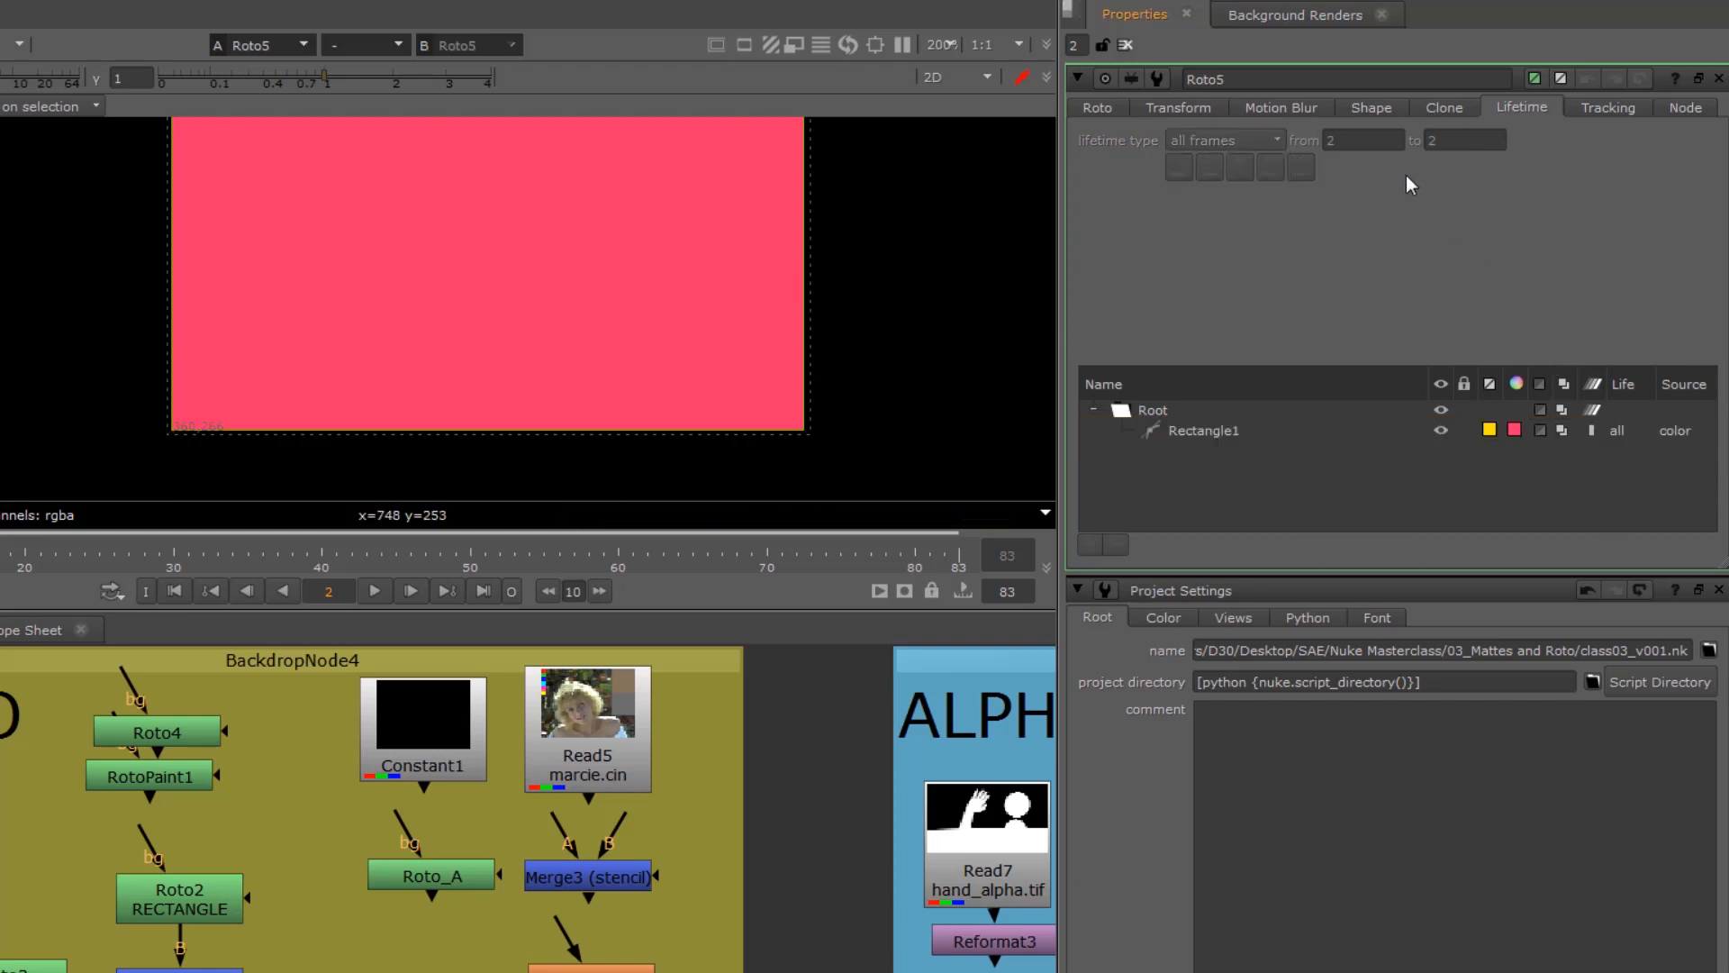
click(1210, 107)
click(1371, 108)
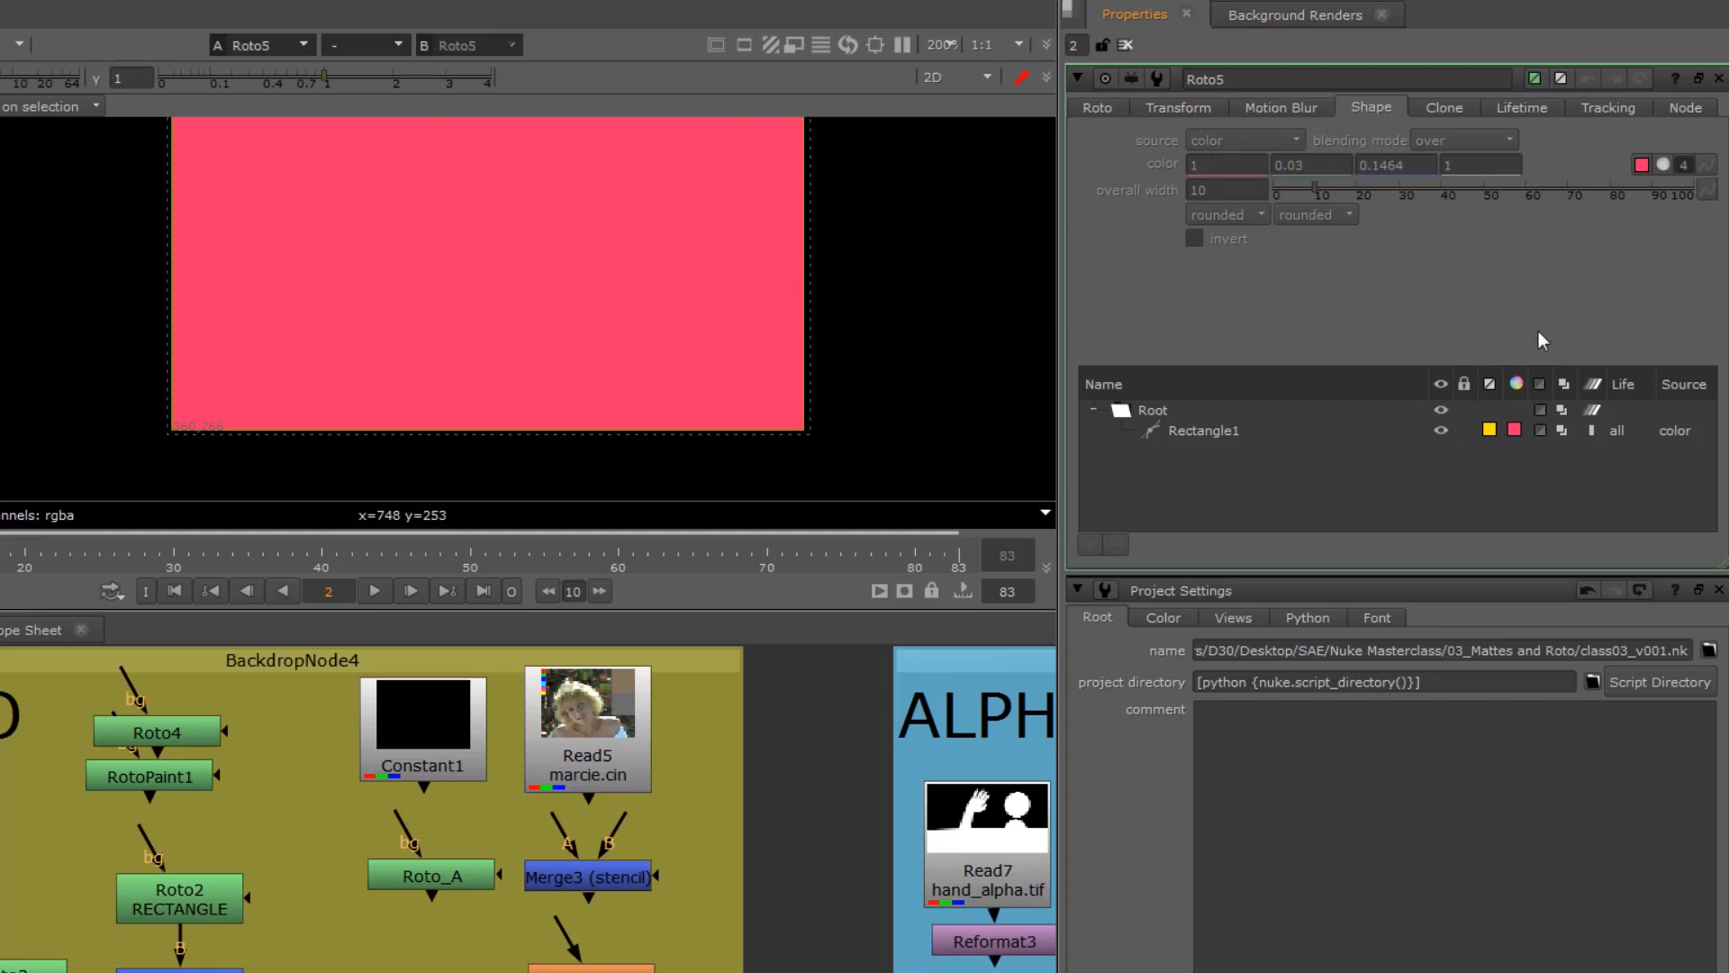
click(1097, 109)
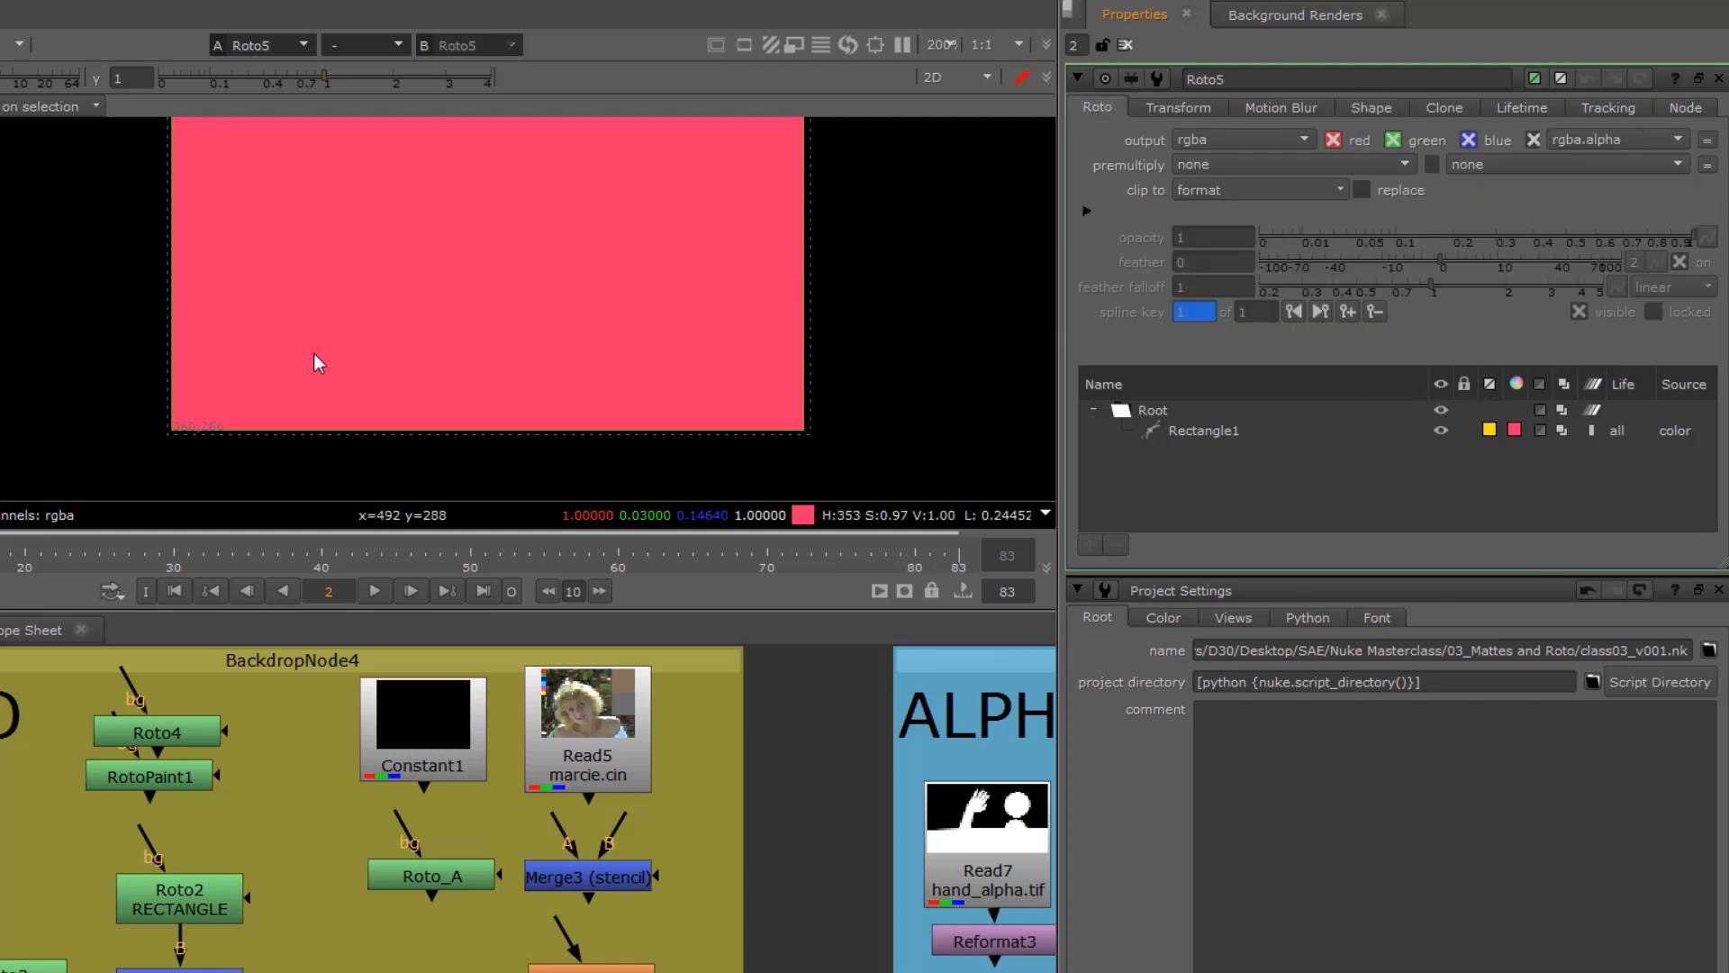
scroll(297, 379, down, 5)
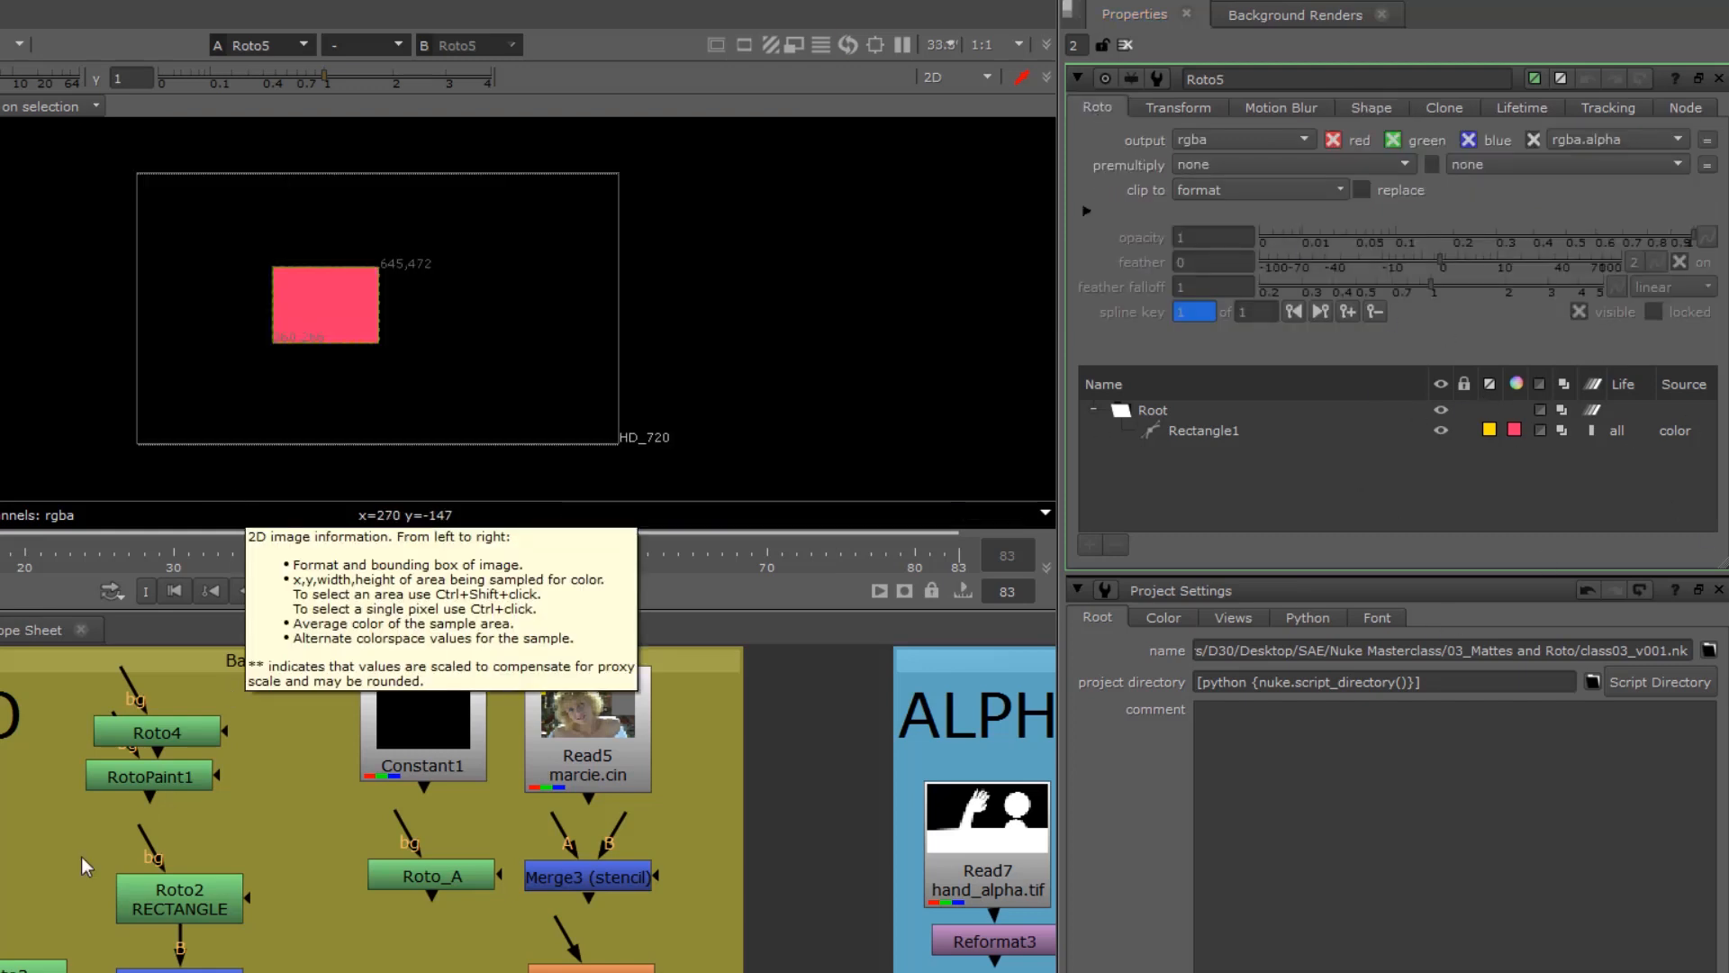
Step: Locate the RECTANGLE and CIRCLE Roto nodes, space them around Merge5 (mask), and view Merge5's output
middle_drag(7, 891, 241, 761)
click(397, 760)
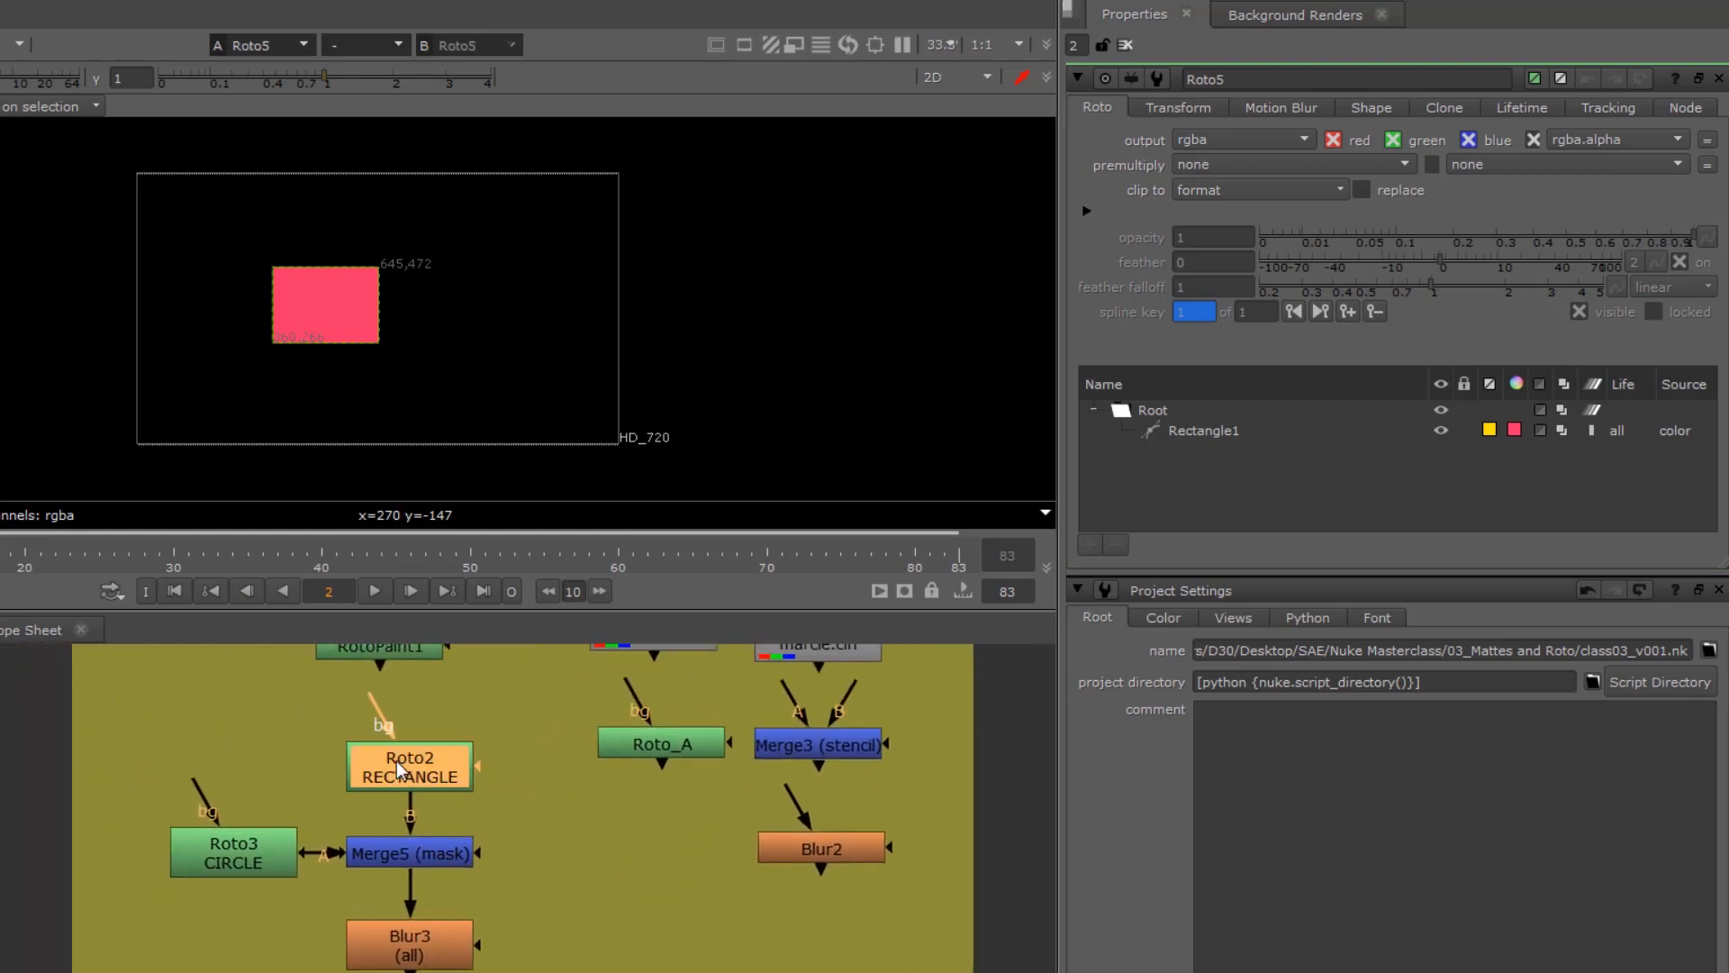
drag(392, 759, 390, 743)
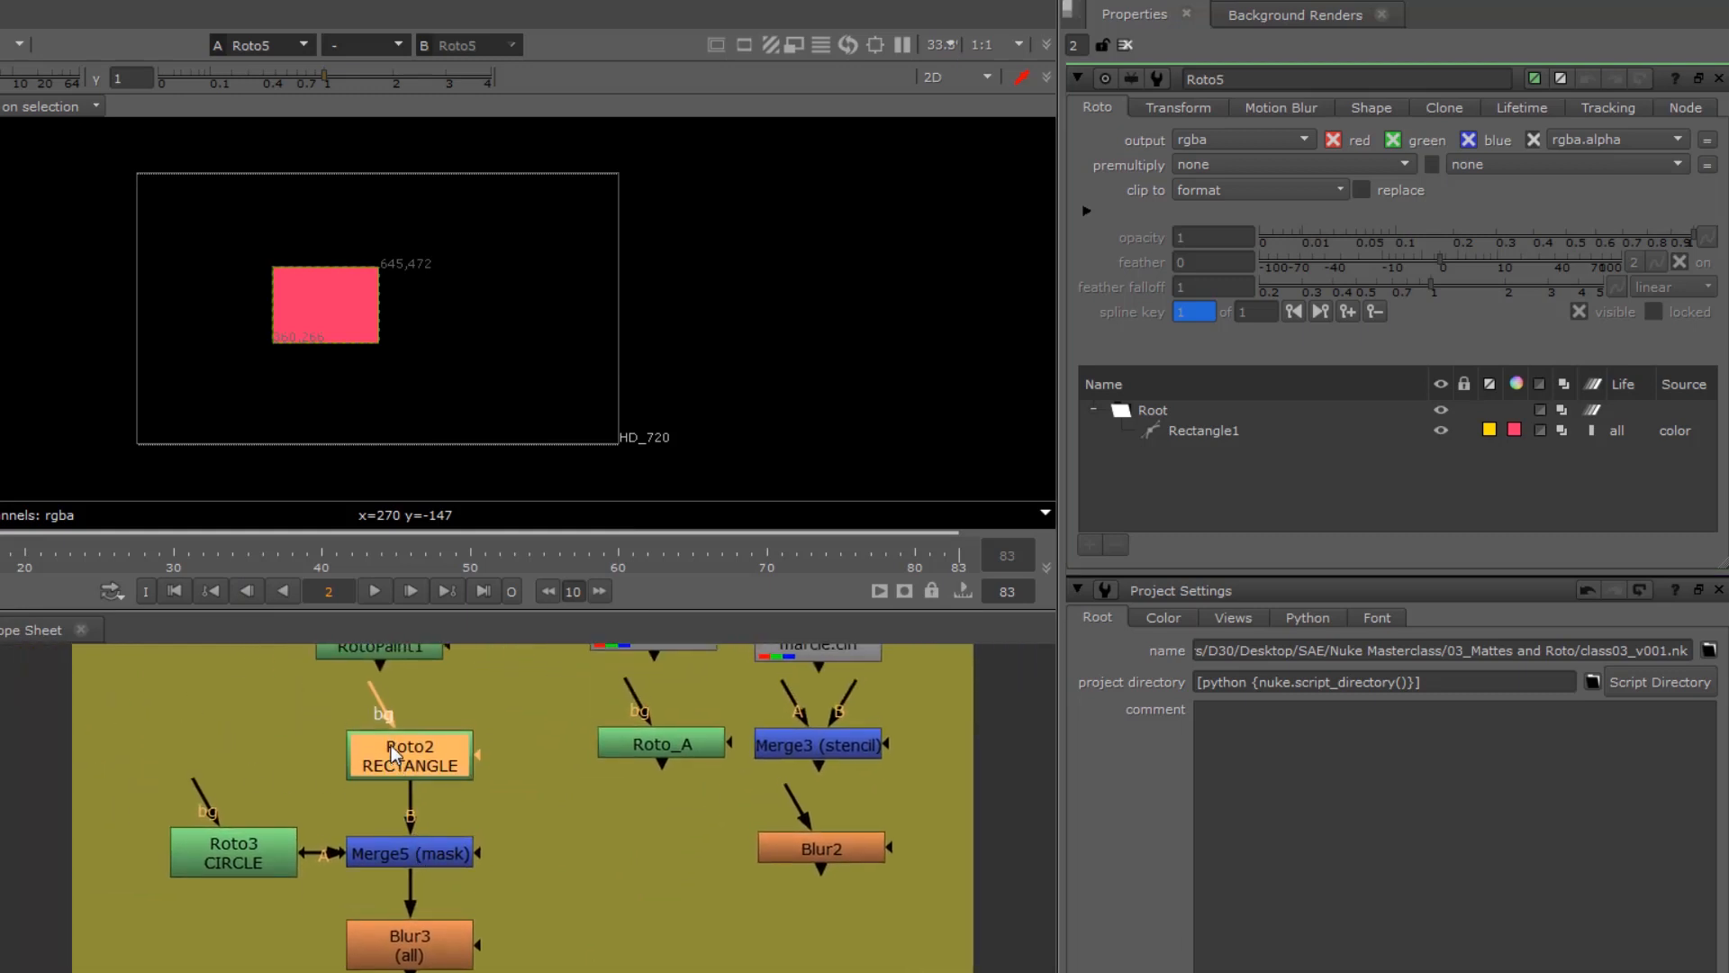
drag(197, 868, 196, 873)
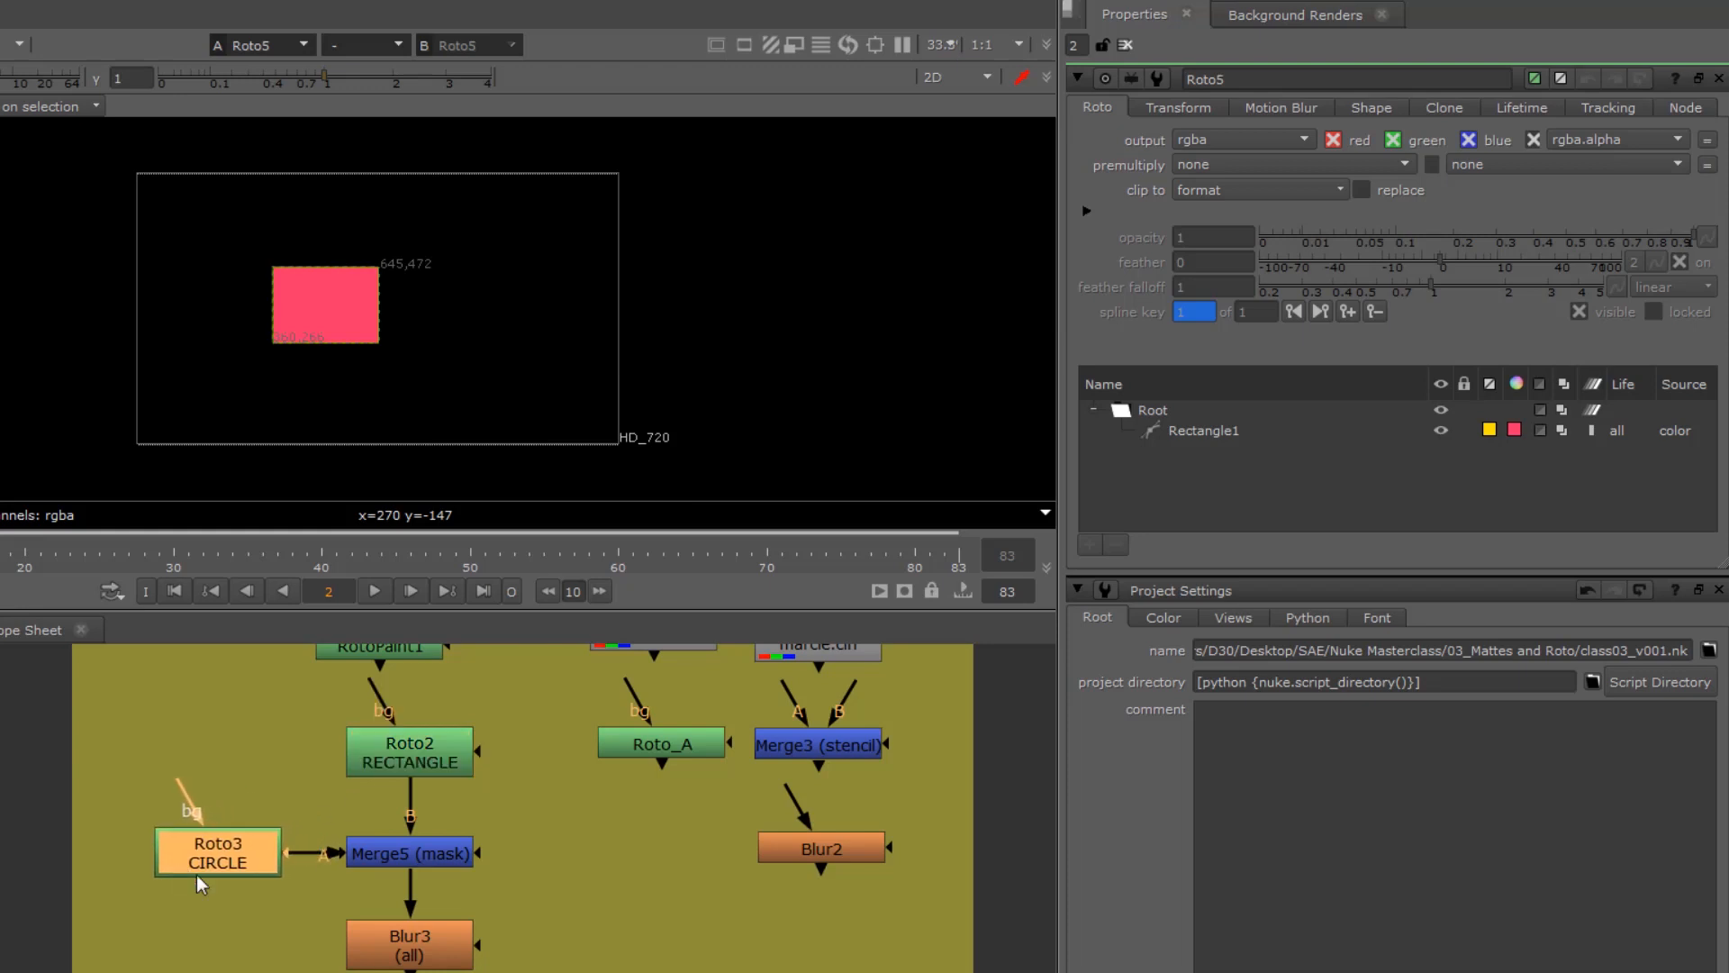
click(397, 857)
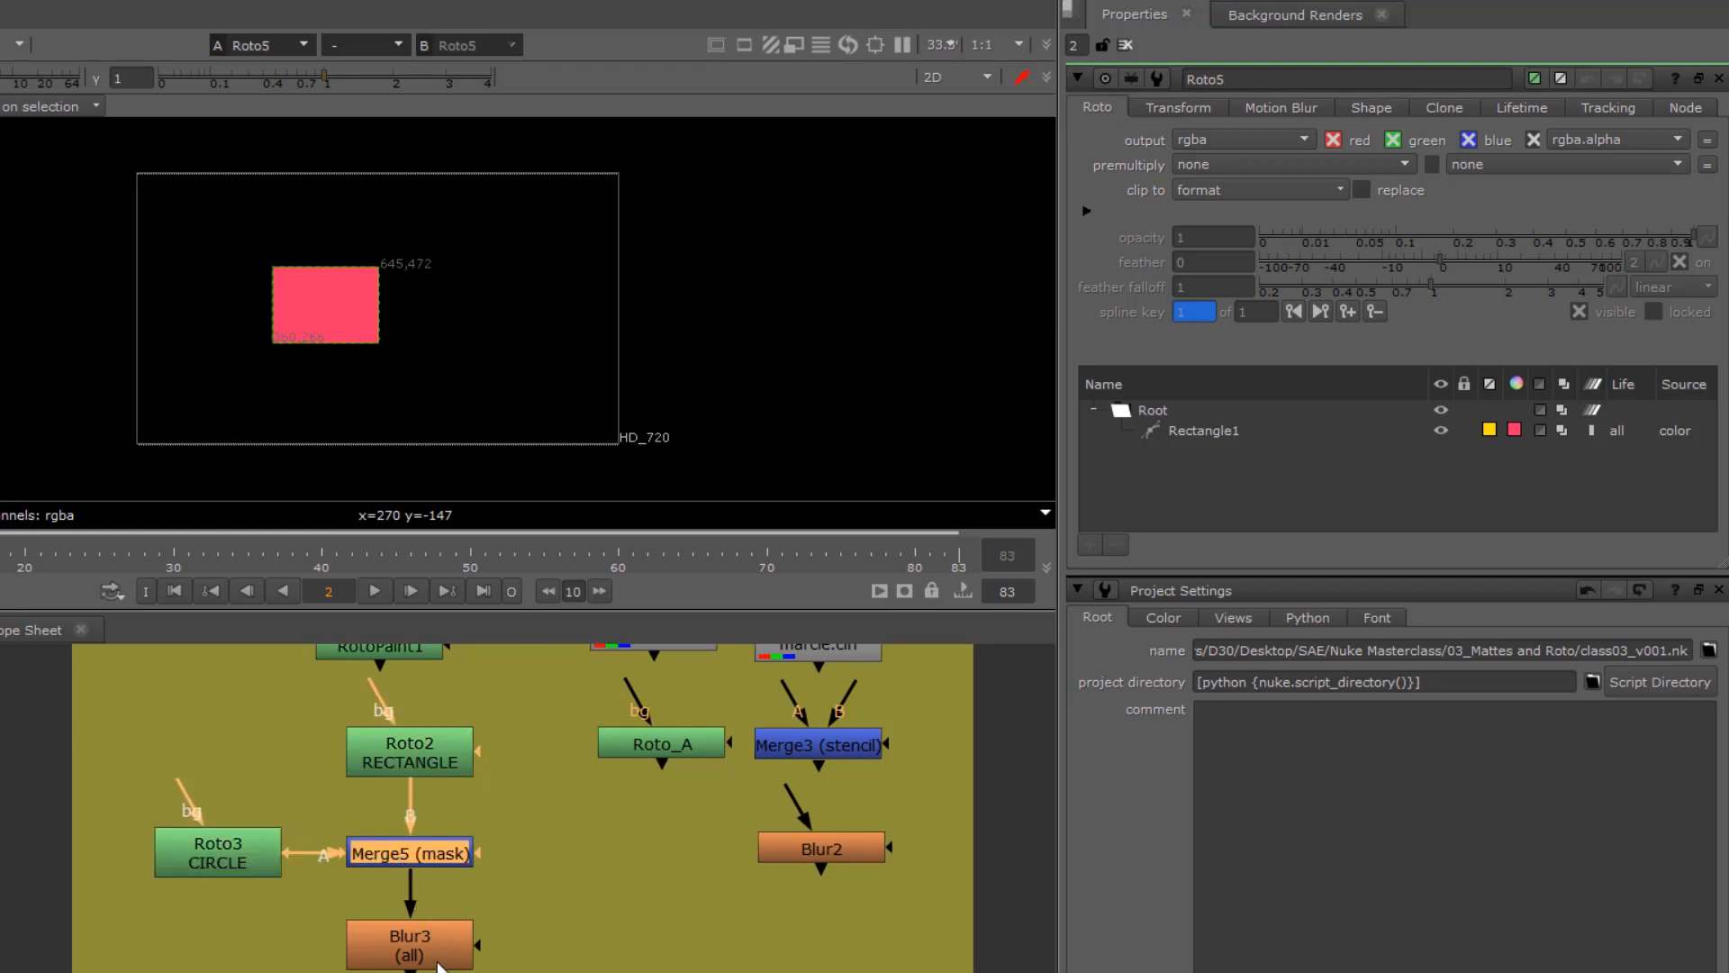
key(1)
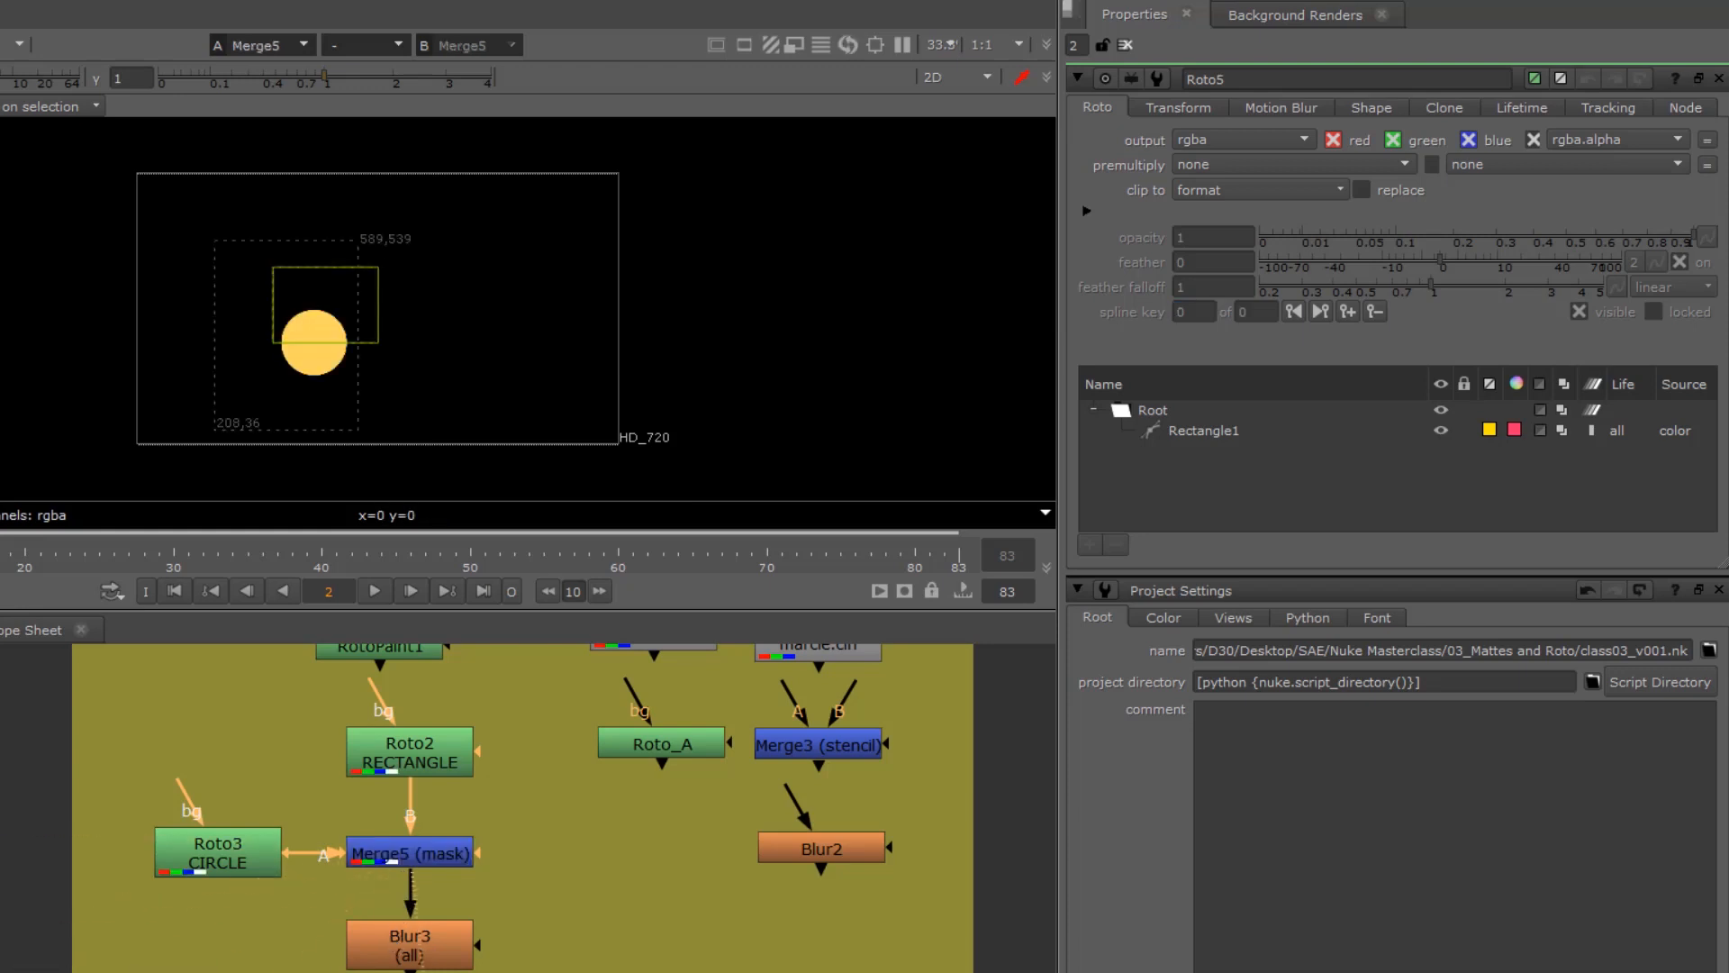
Step: Extract Merge5 (mask) from the node tree and move it aside below Roto_A
click(389, 846)
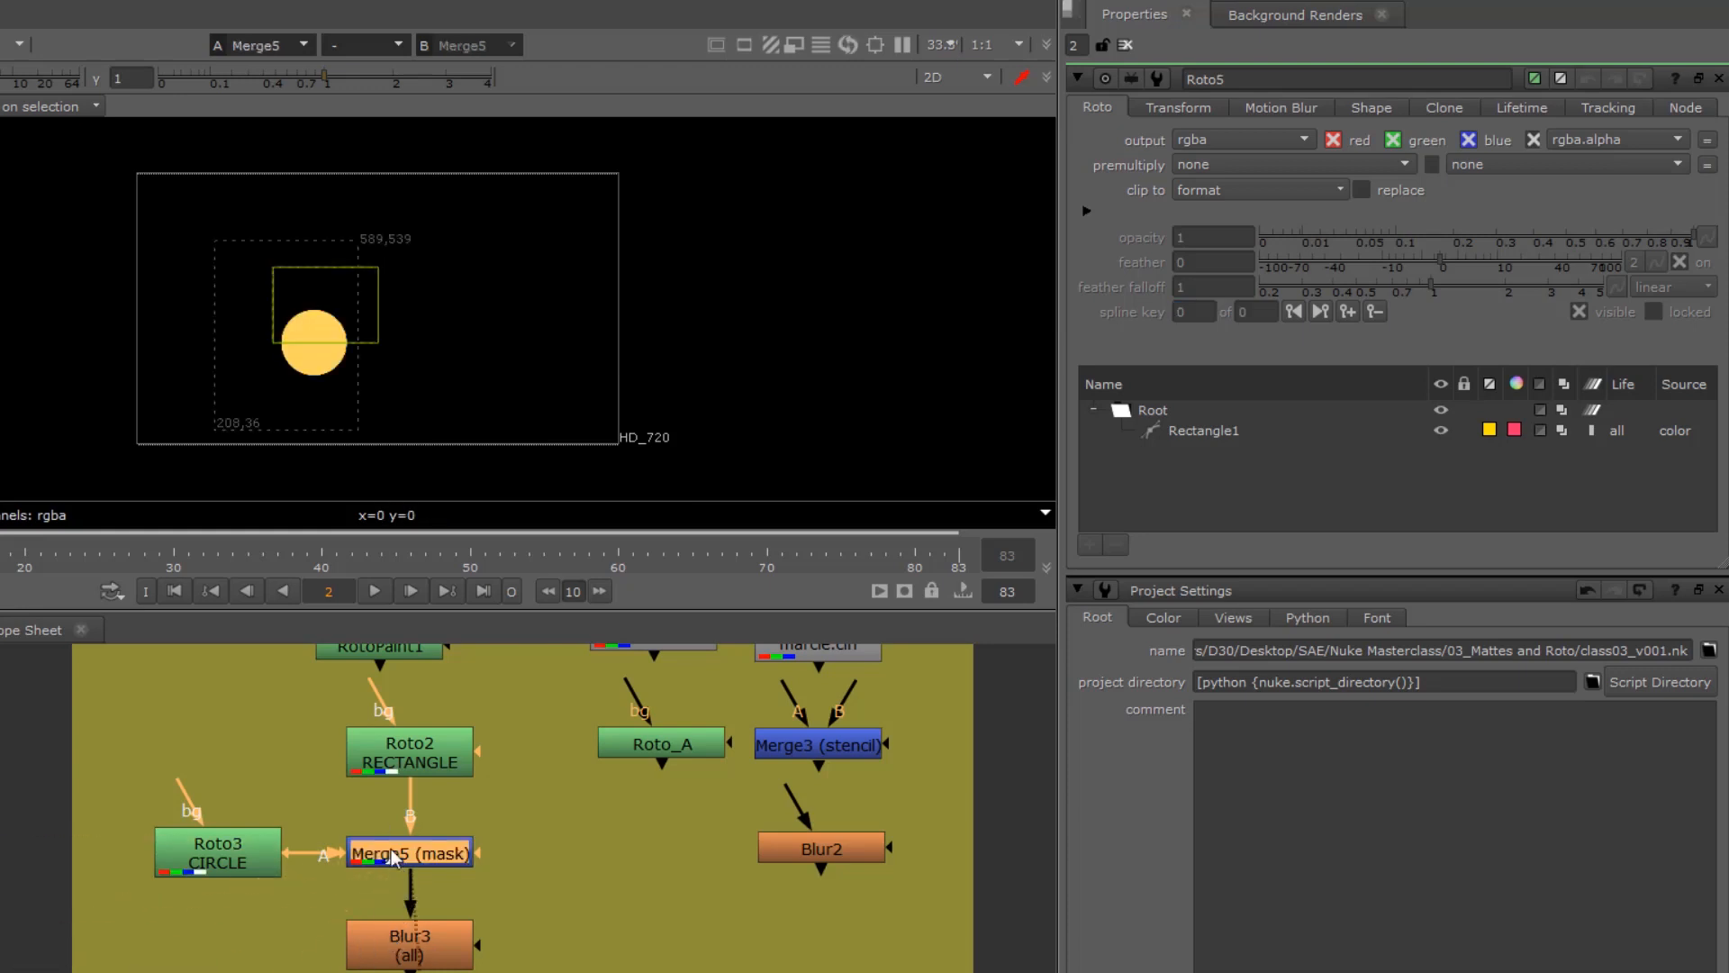
key(ctrl+shift+x)
drag(518, 857, 600, 899)
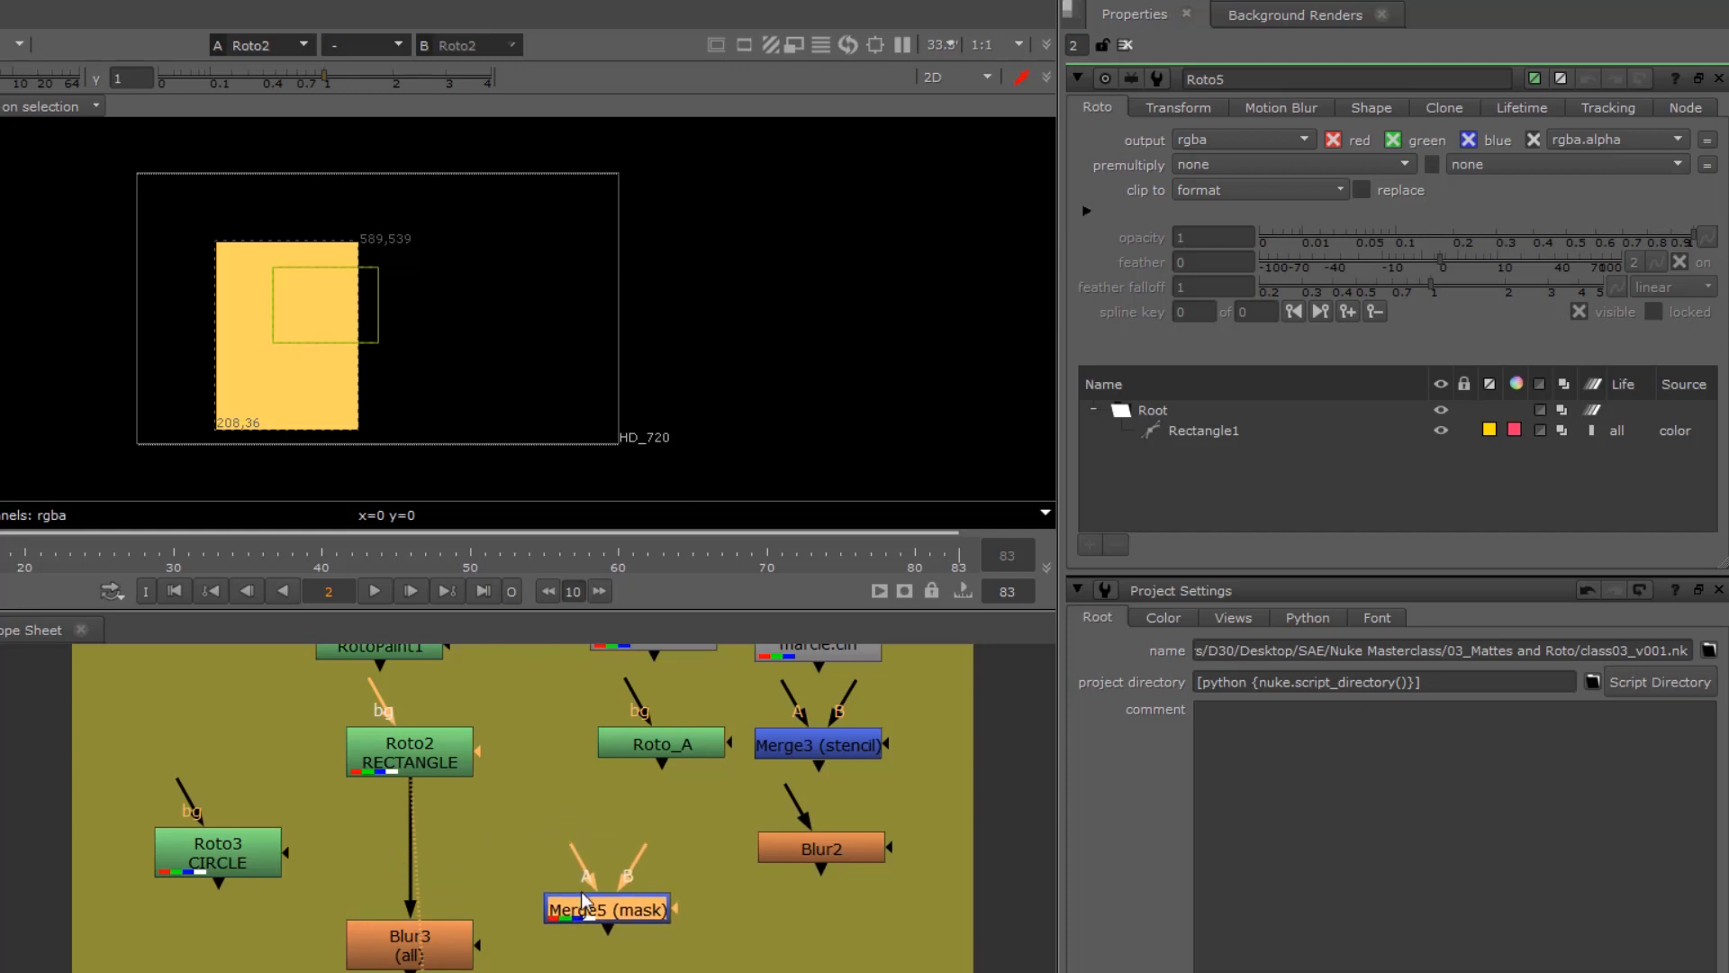
Step: Add an over Merge below Roto2 with the circle as input A and the rectangle as input B, and close all node settings
click(408, 764)
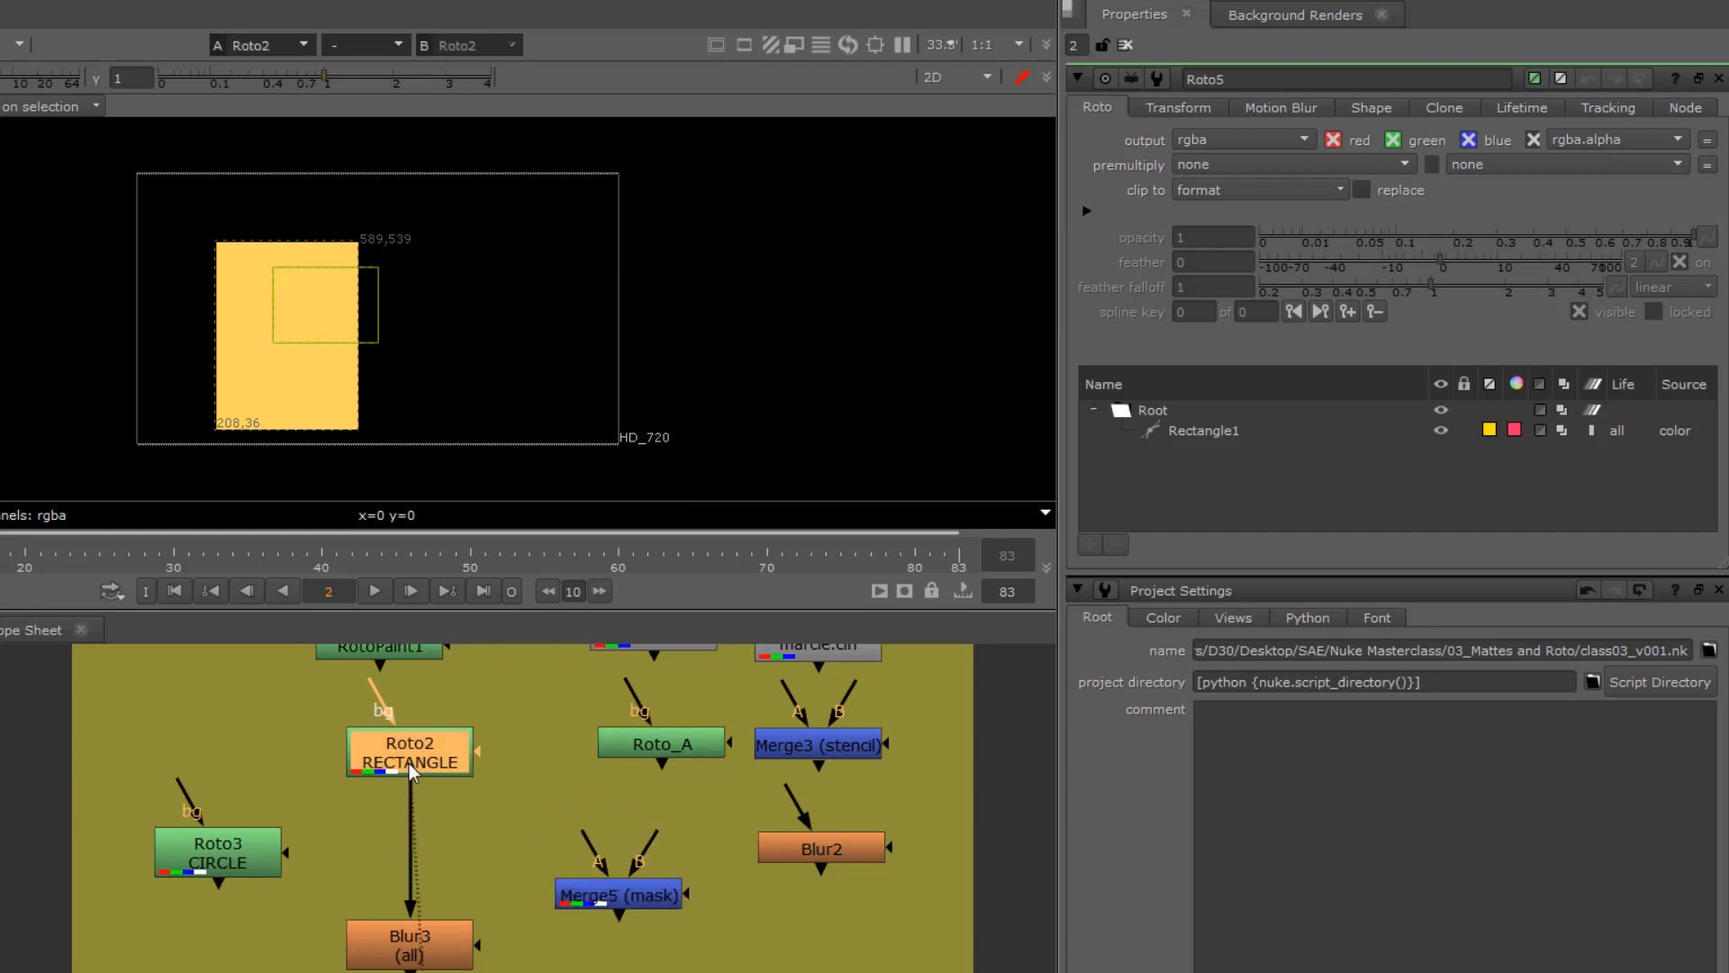
key(m)
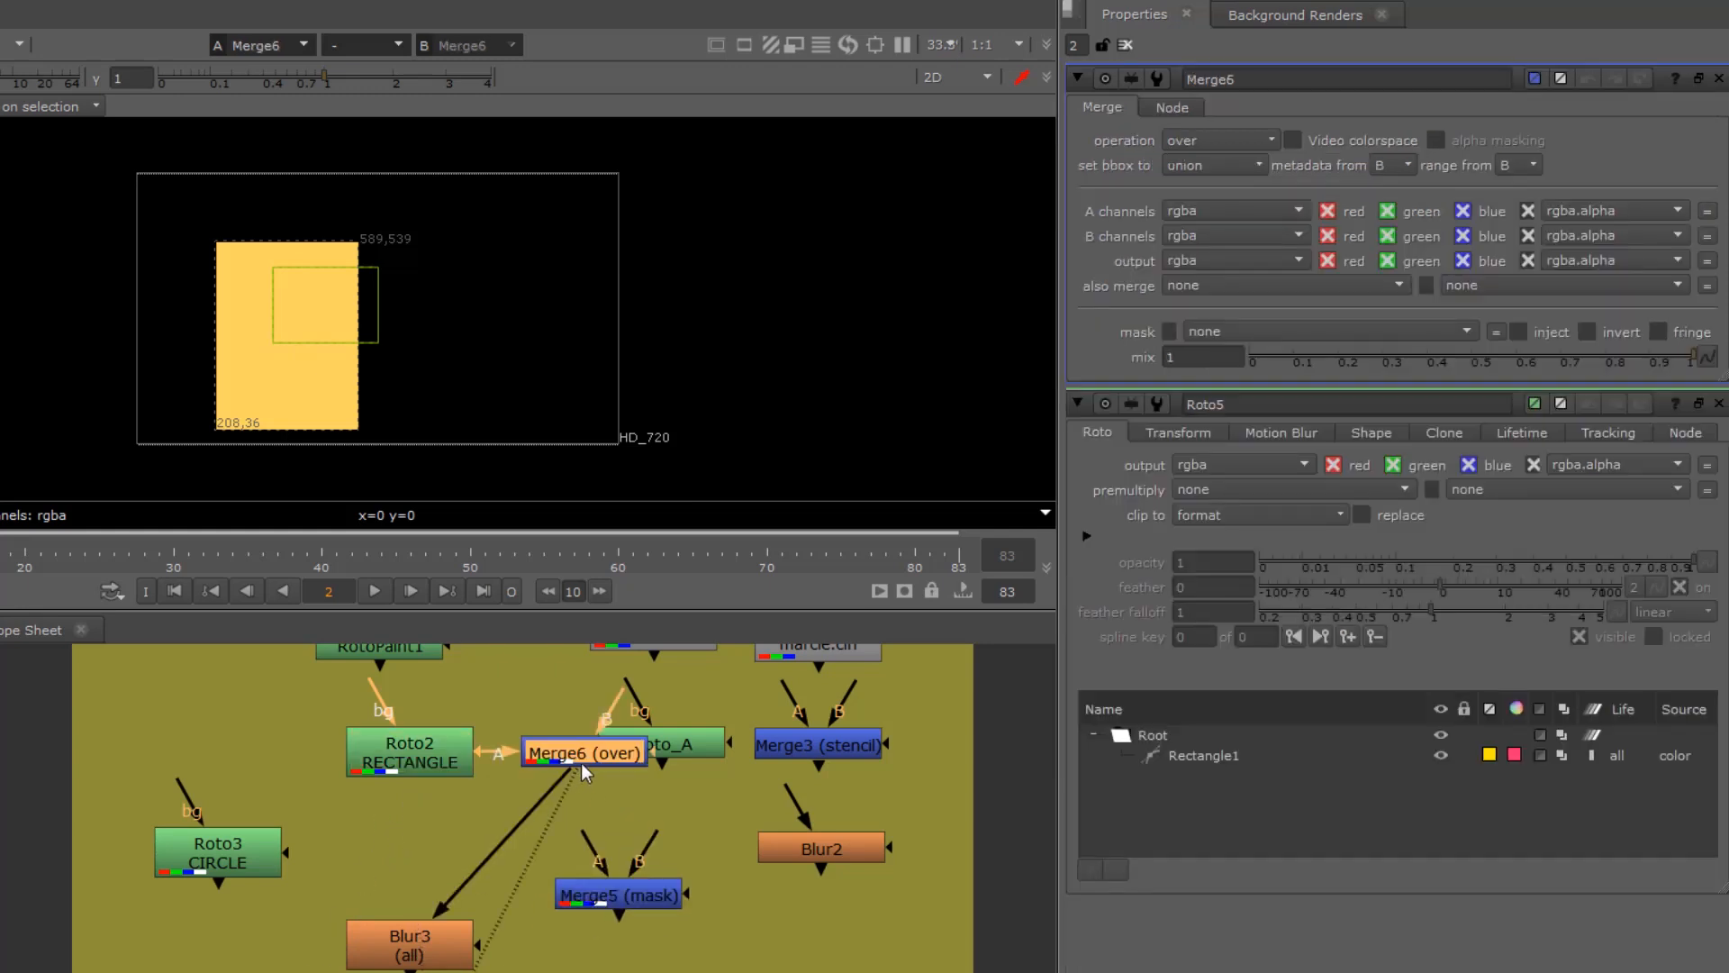
drag(581, 757, 407, 859)
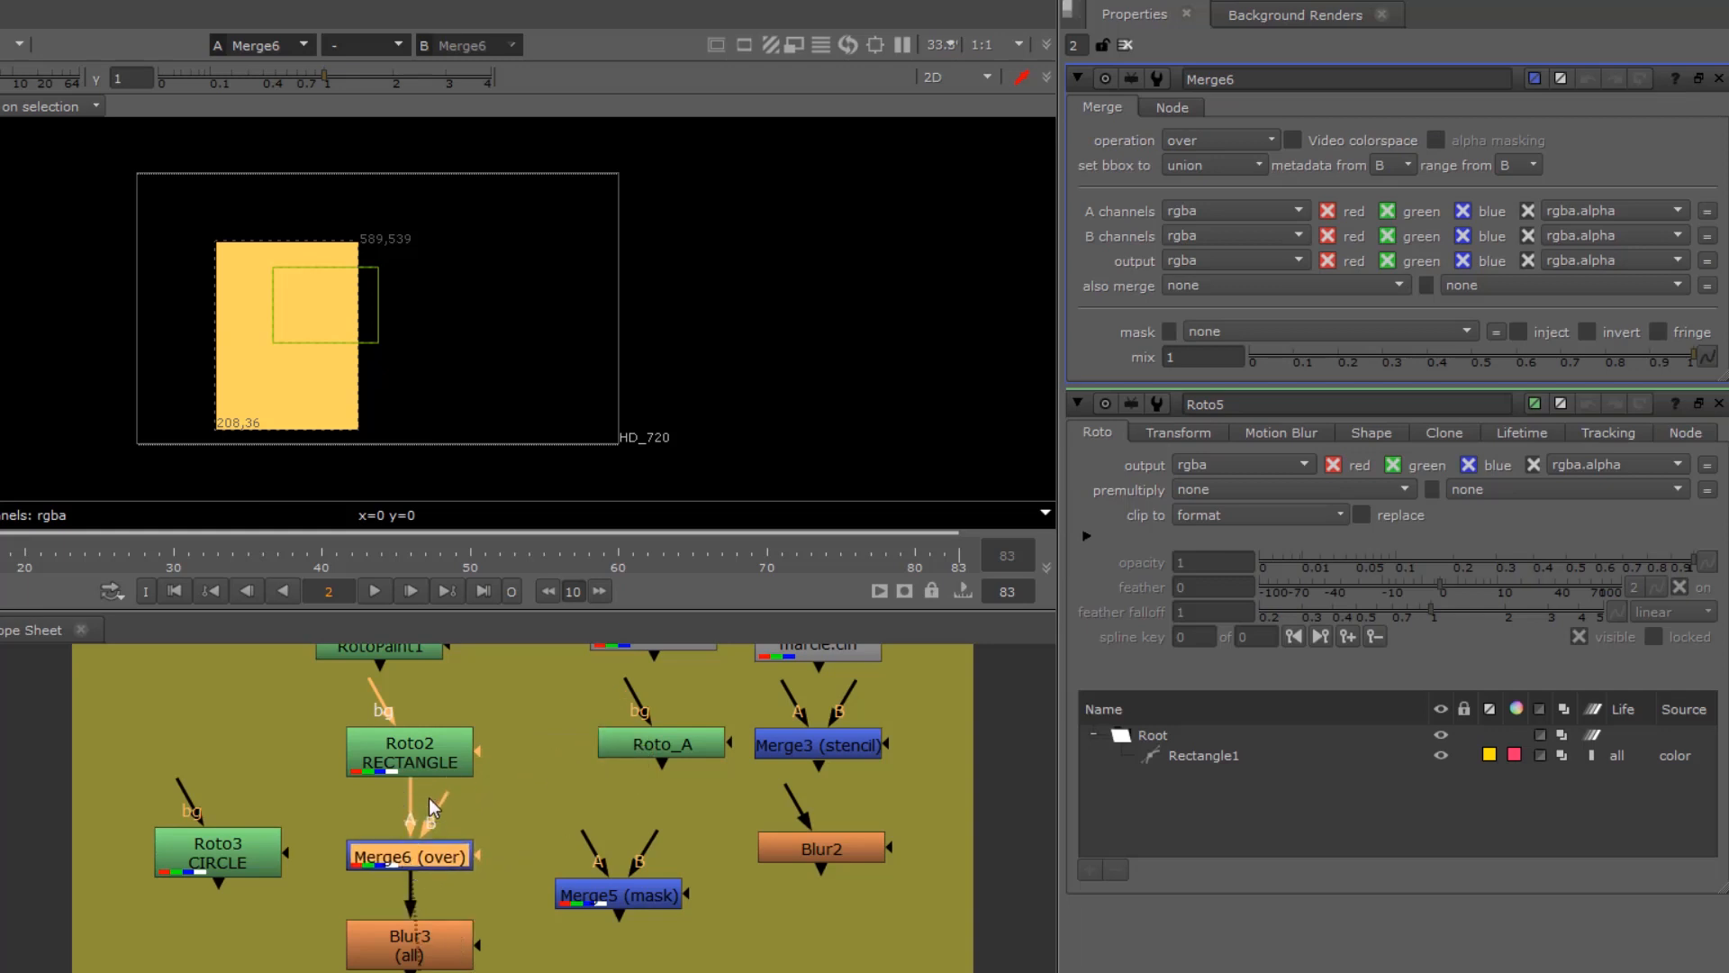
drag(429, 798, 247, 851)
key(shift+x)
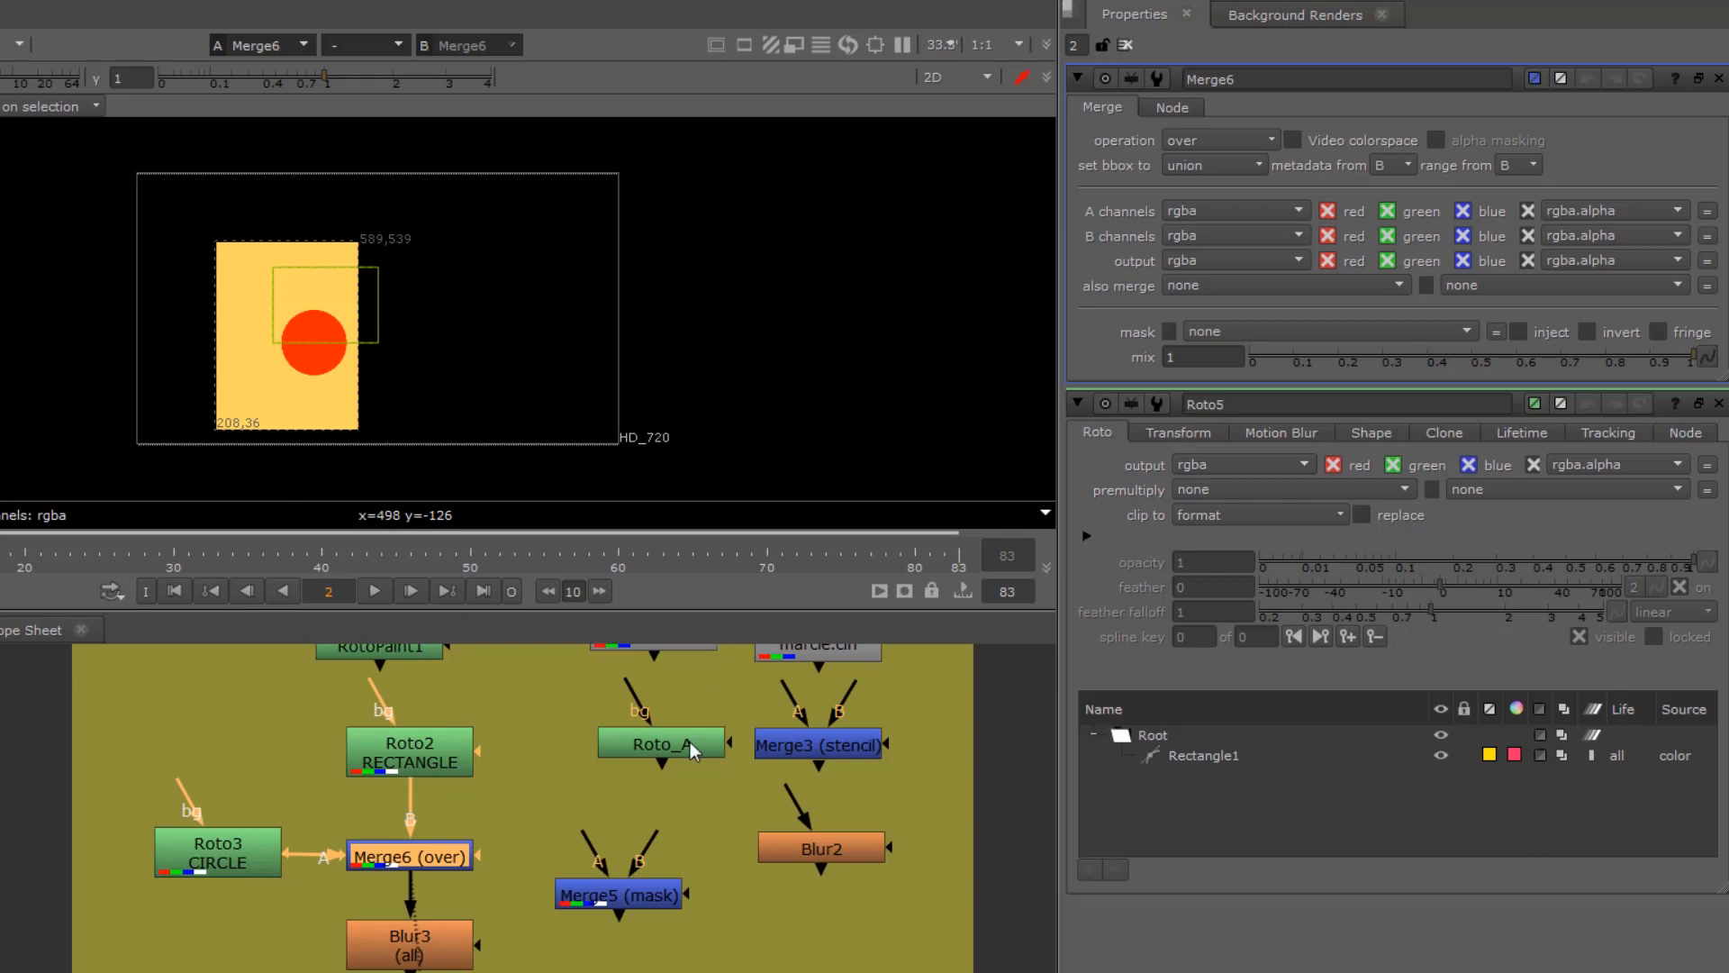
click(1125, 45)
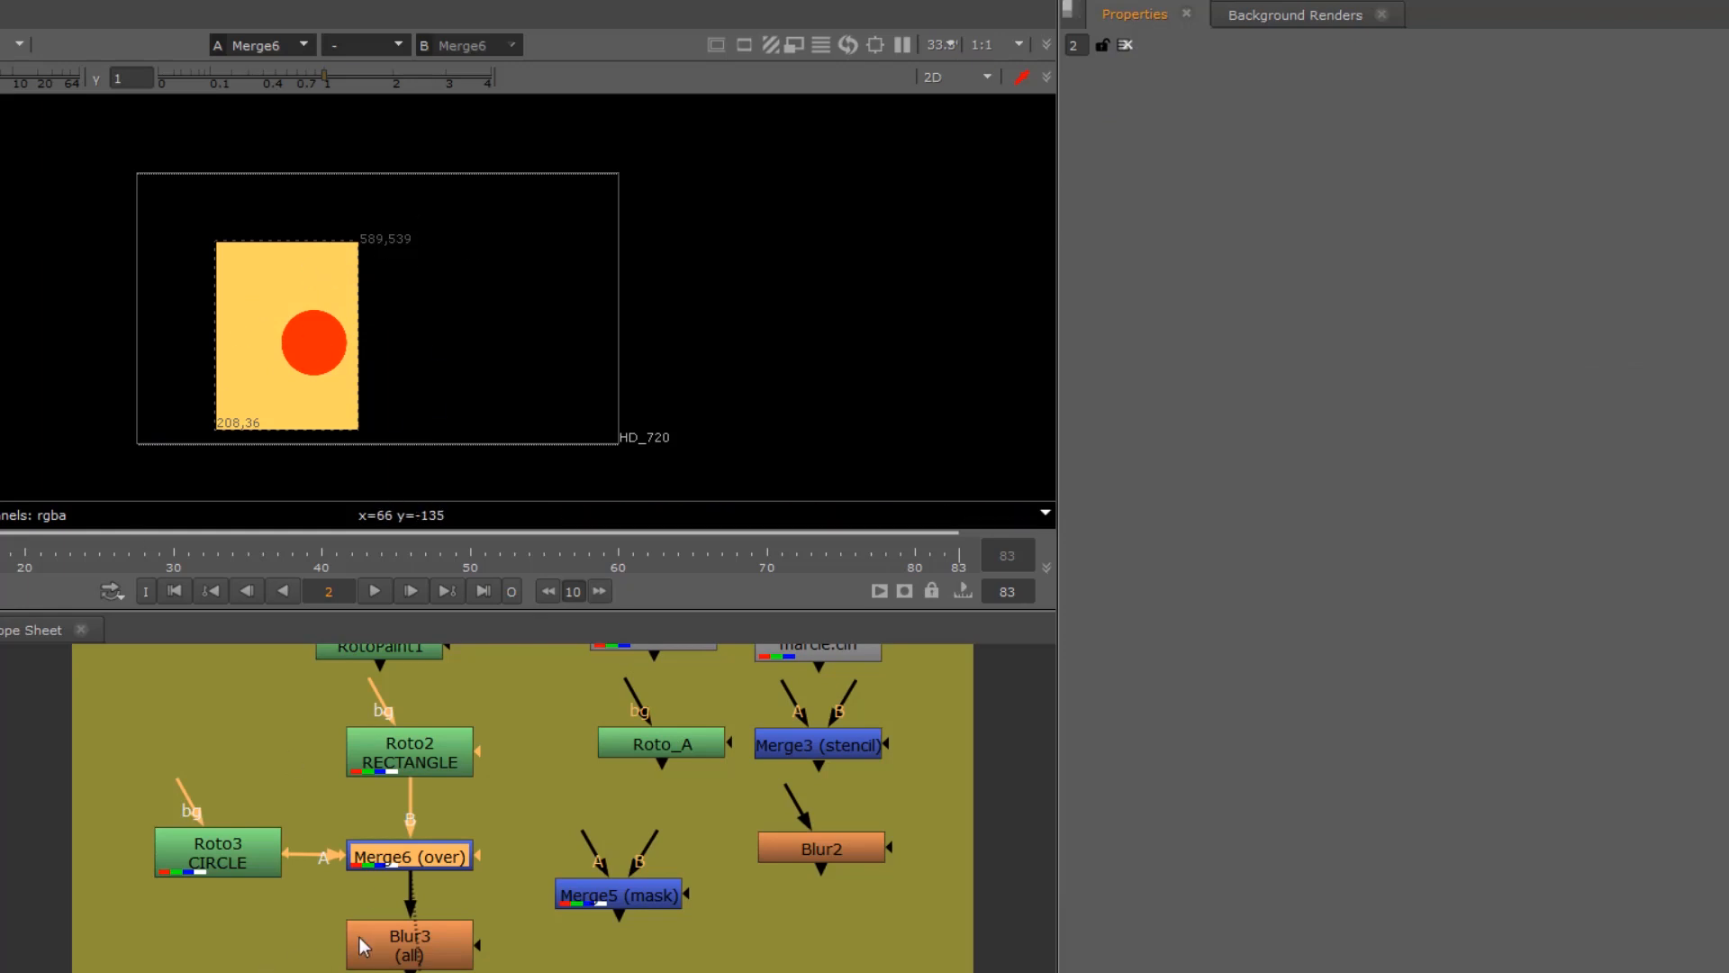
Step: Extract Blur3 from the tree, park it below Merge5, and place Viewer1 directly under Merge6
drag(360, 938, 163, 967)
key(ctrl+shift+x)
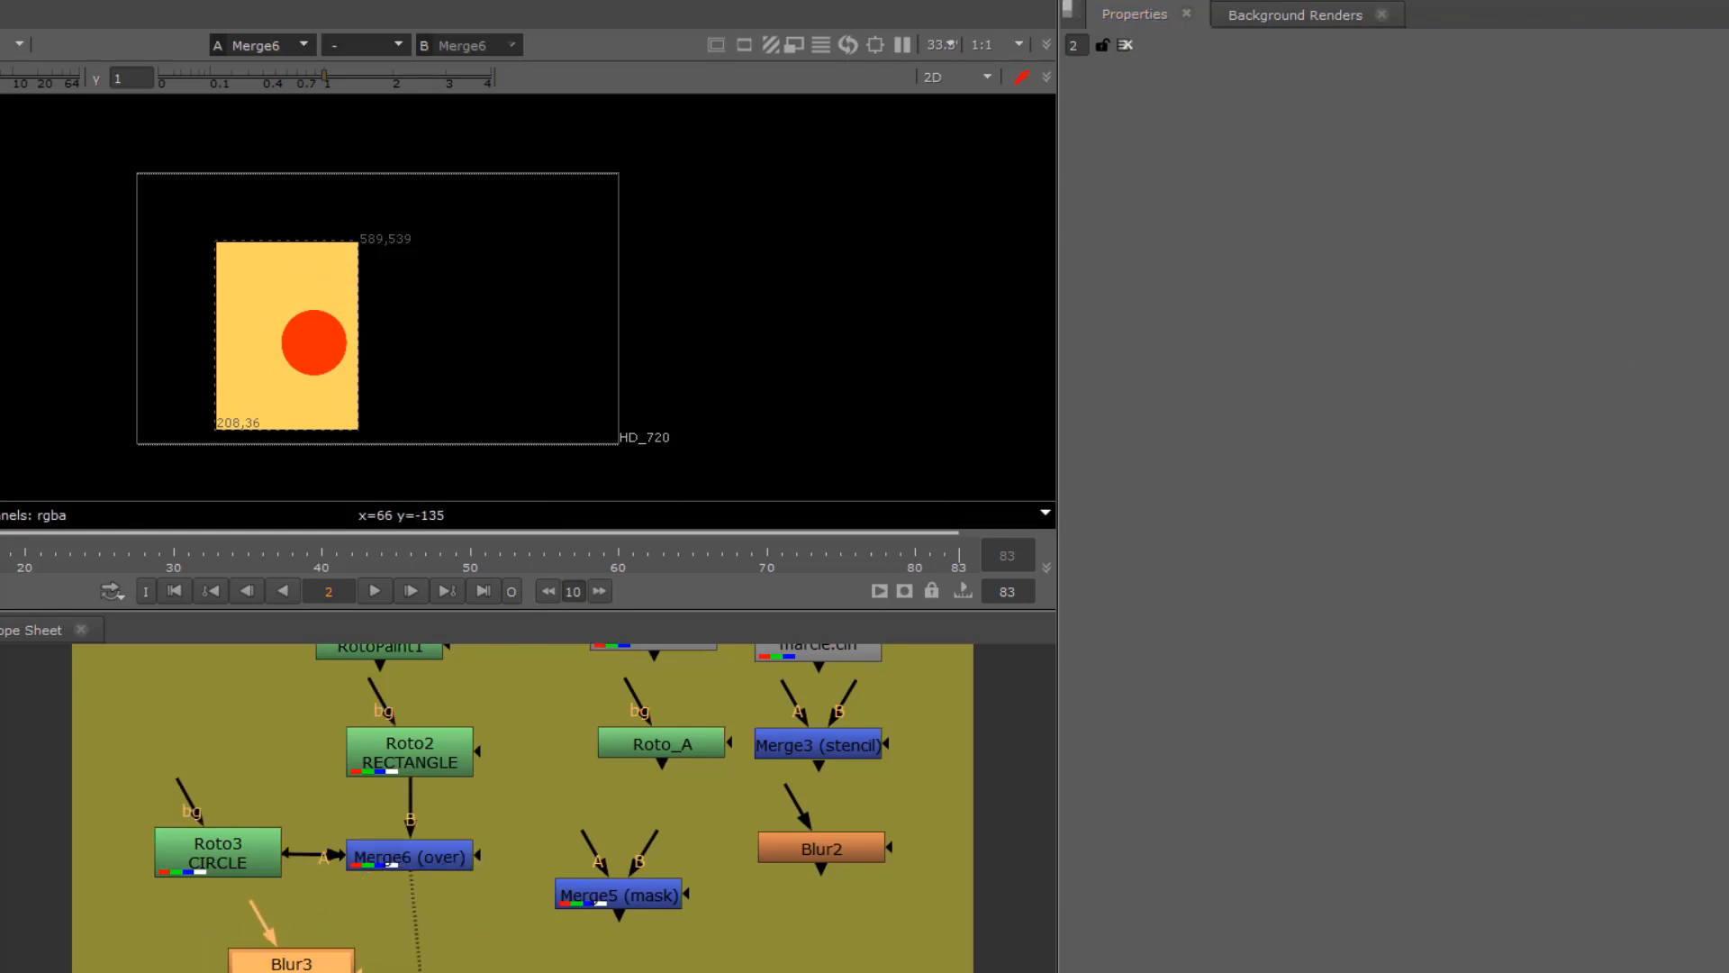
drag(291, 970, 603, 971)
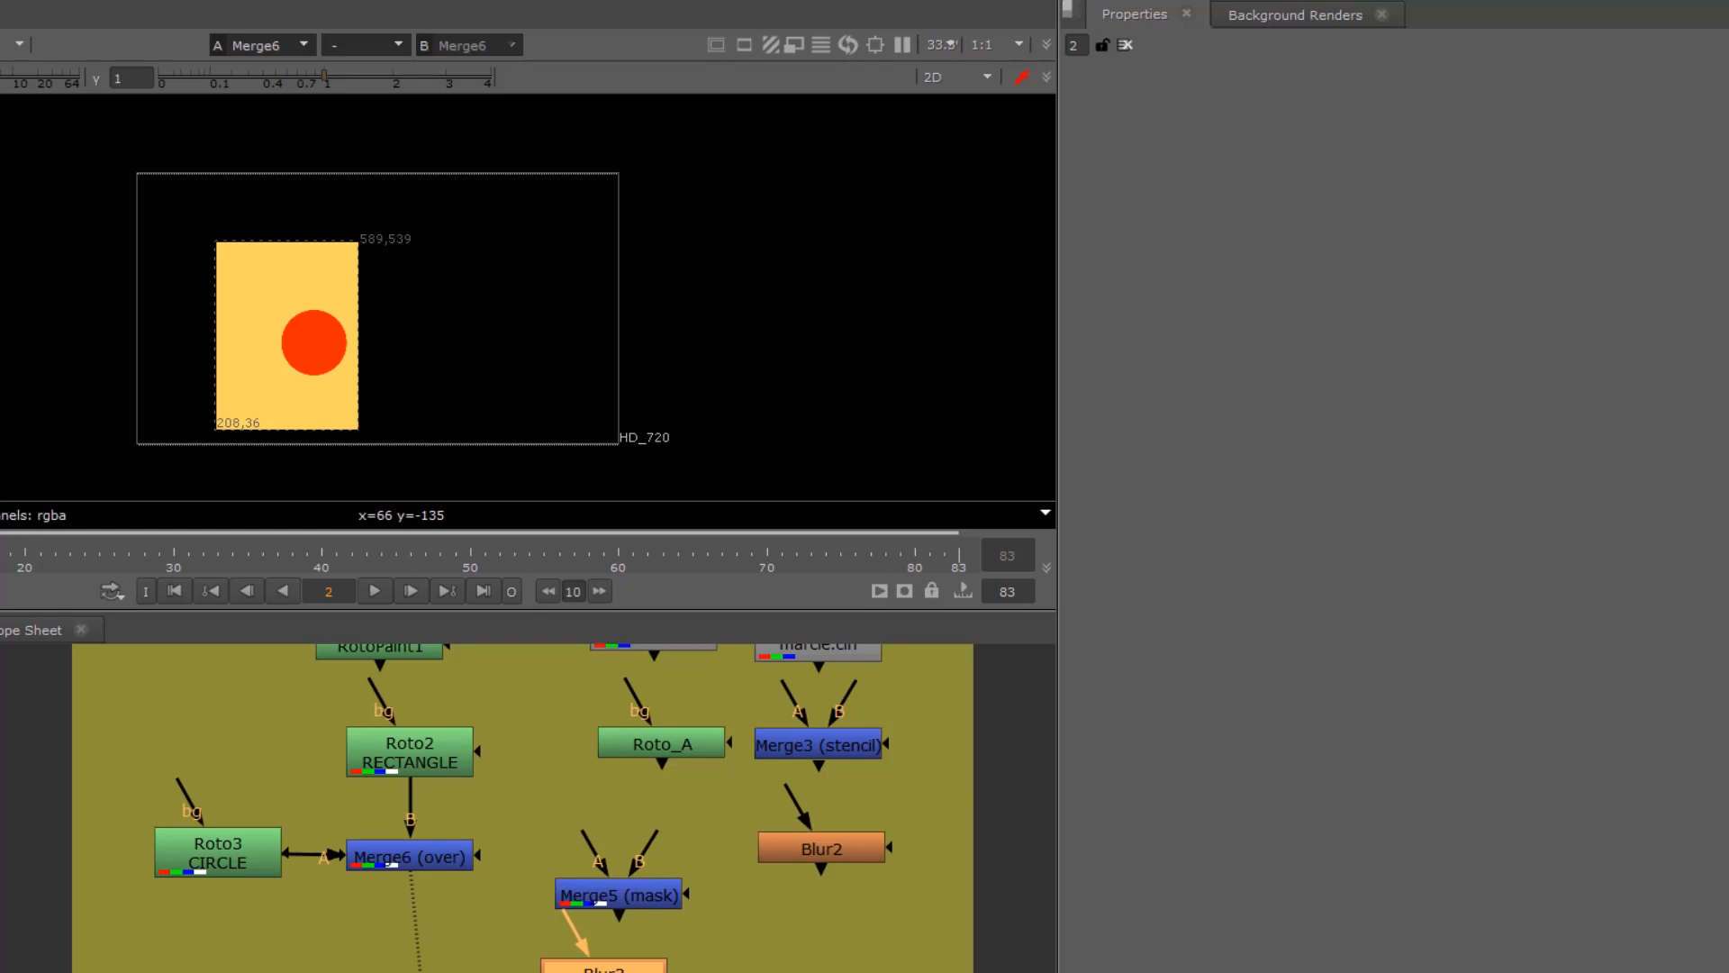
drag(436, 971, 419, 945)
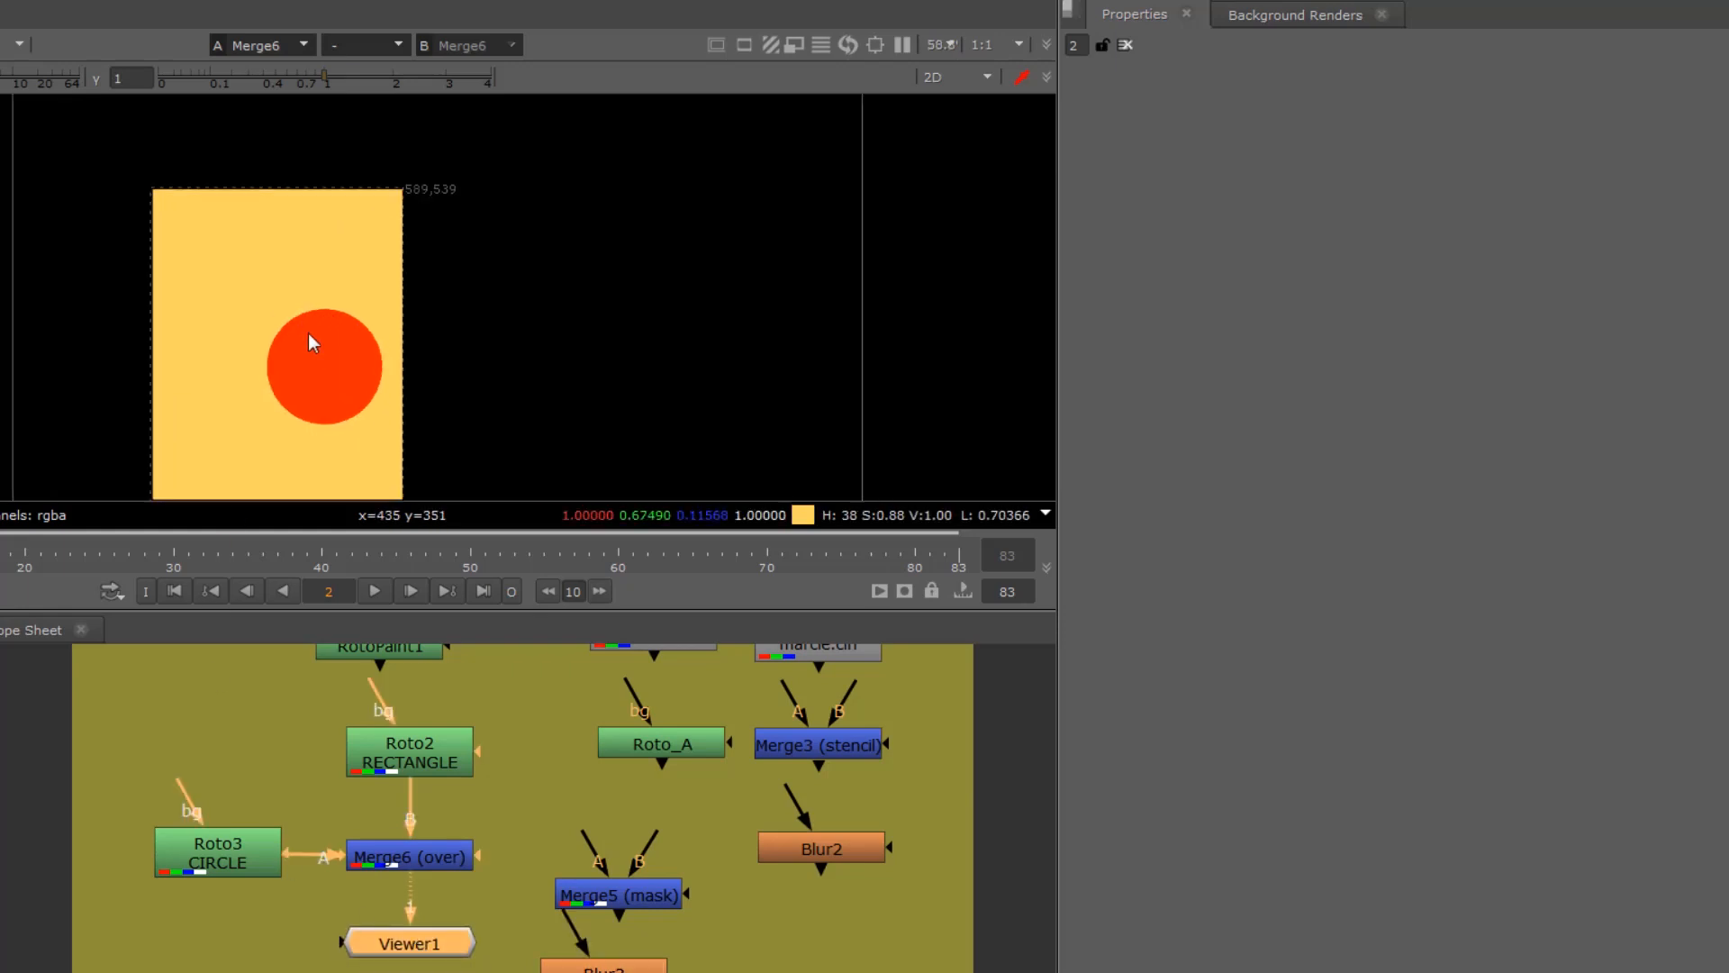
Step: Open the settings of Merge6 and change its operation to mask
scroll(312, 311, up, 3)
middle_drag(273, 353, 348, 281)
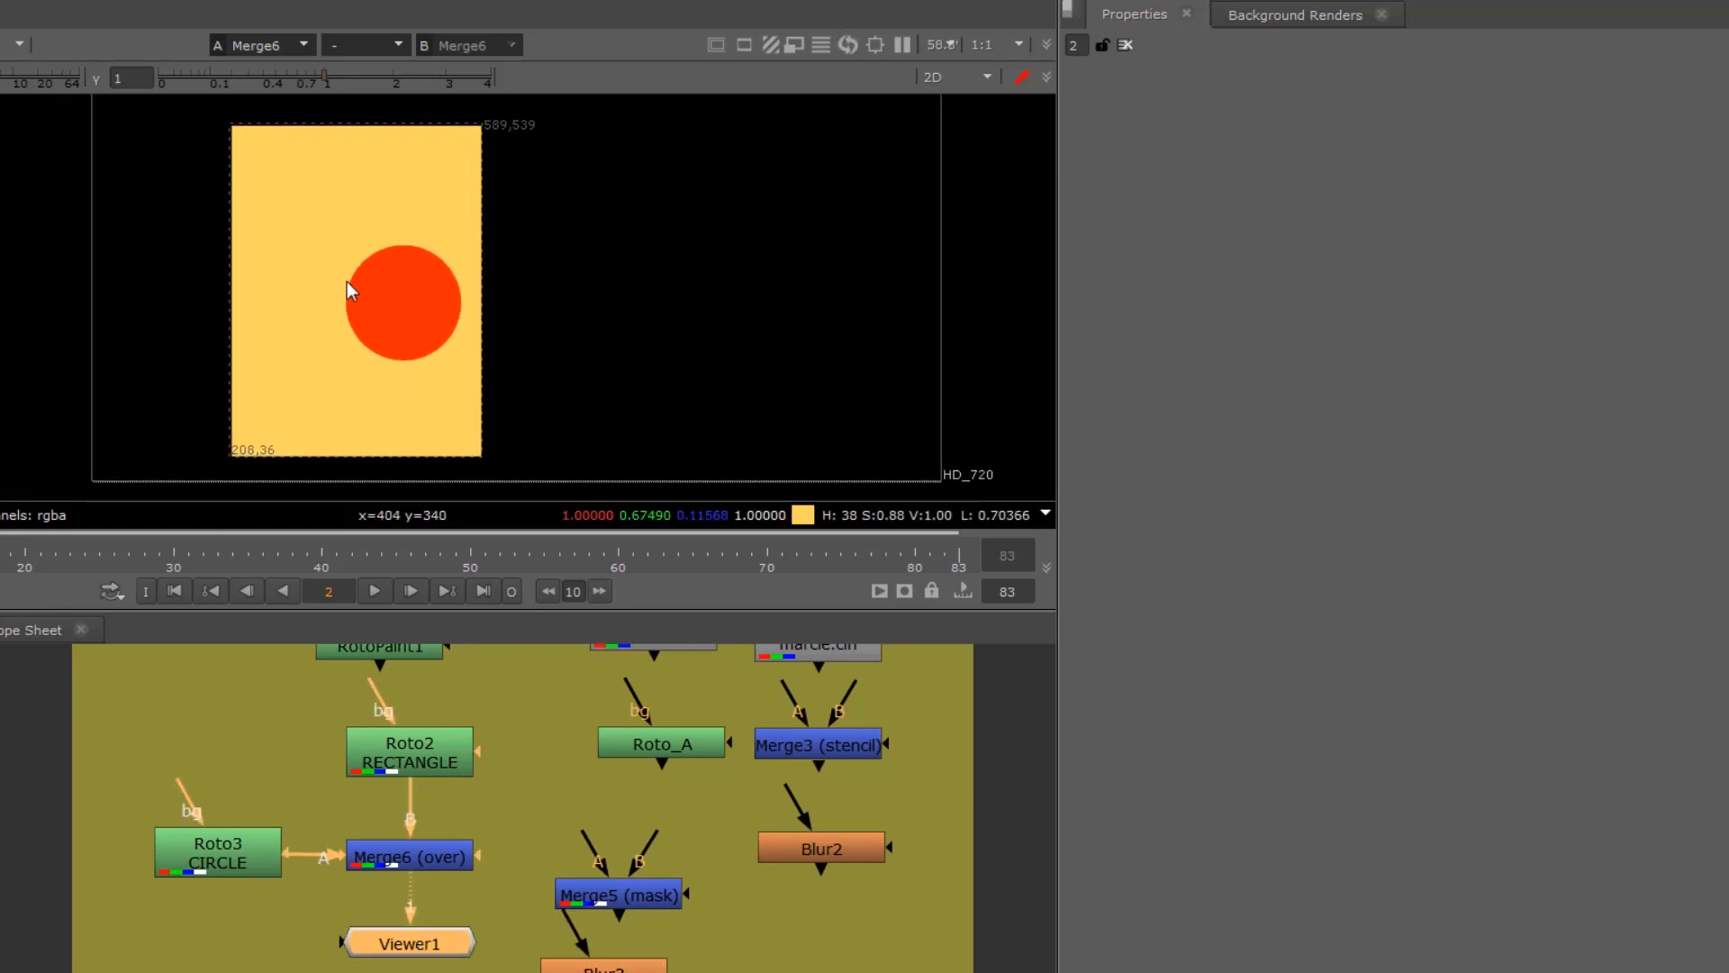
double_click(394, 859)
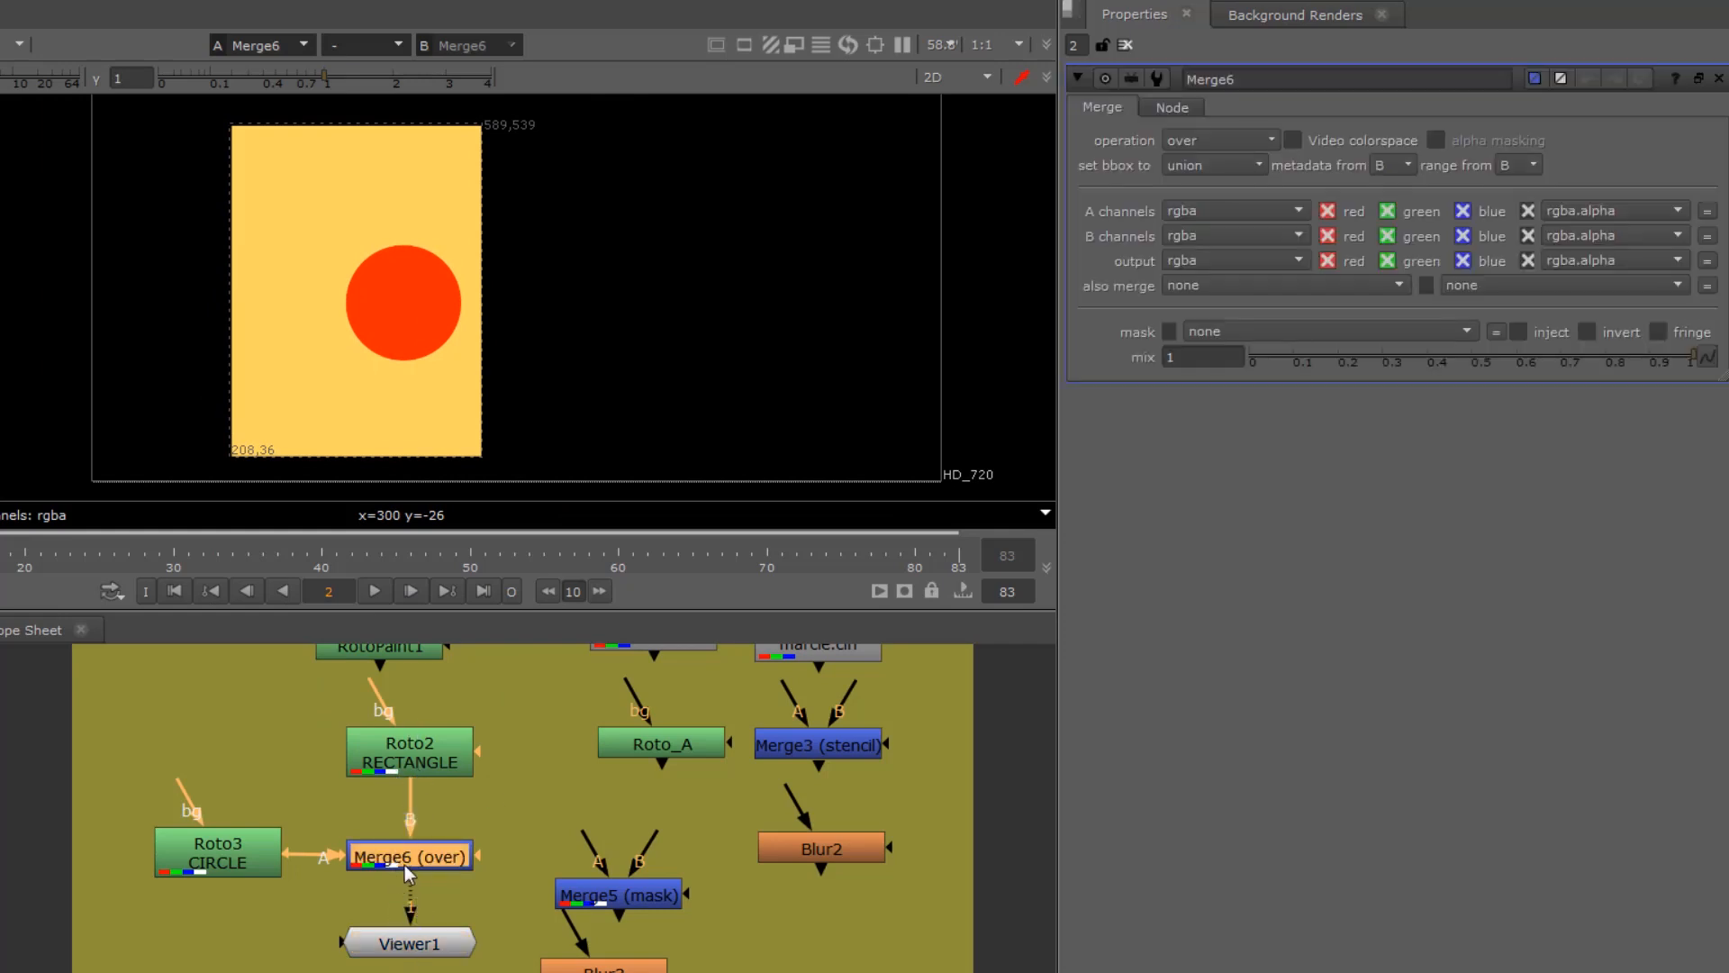
drag(403, 865, 407, 861)
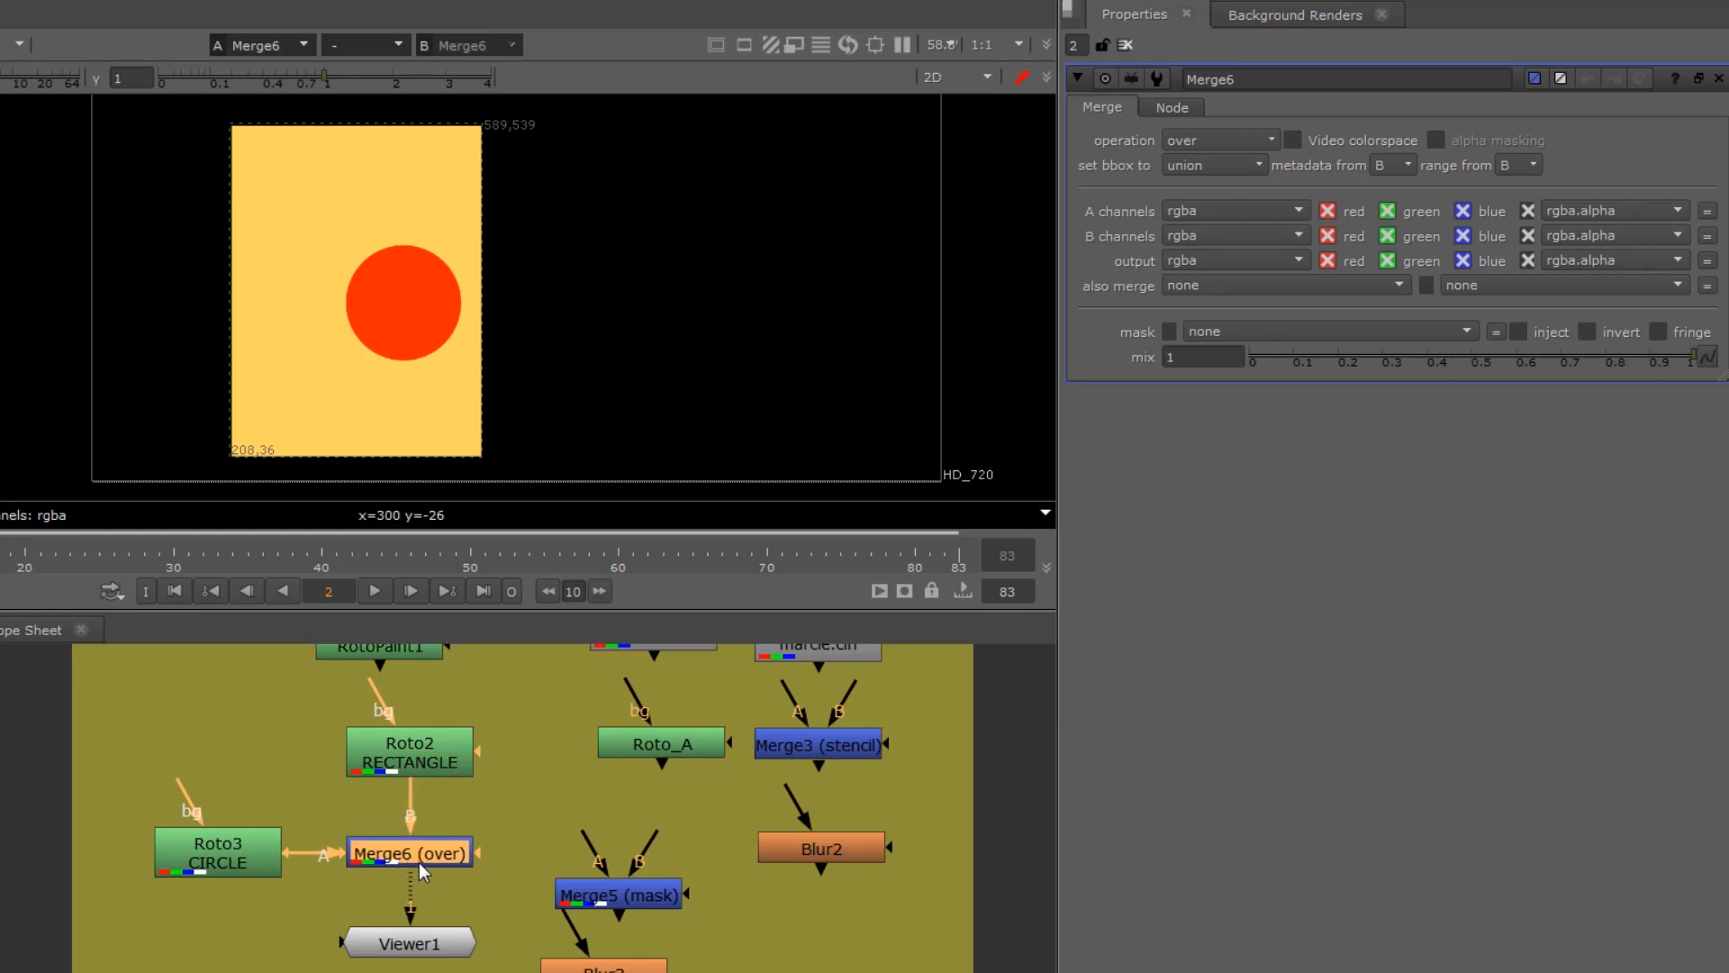
click(1209, 143)
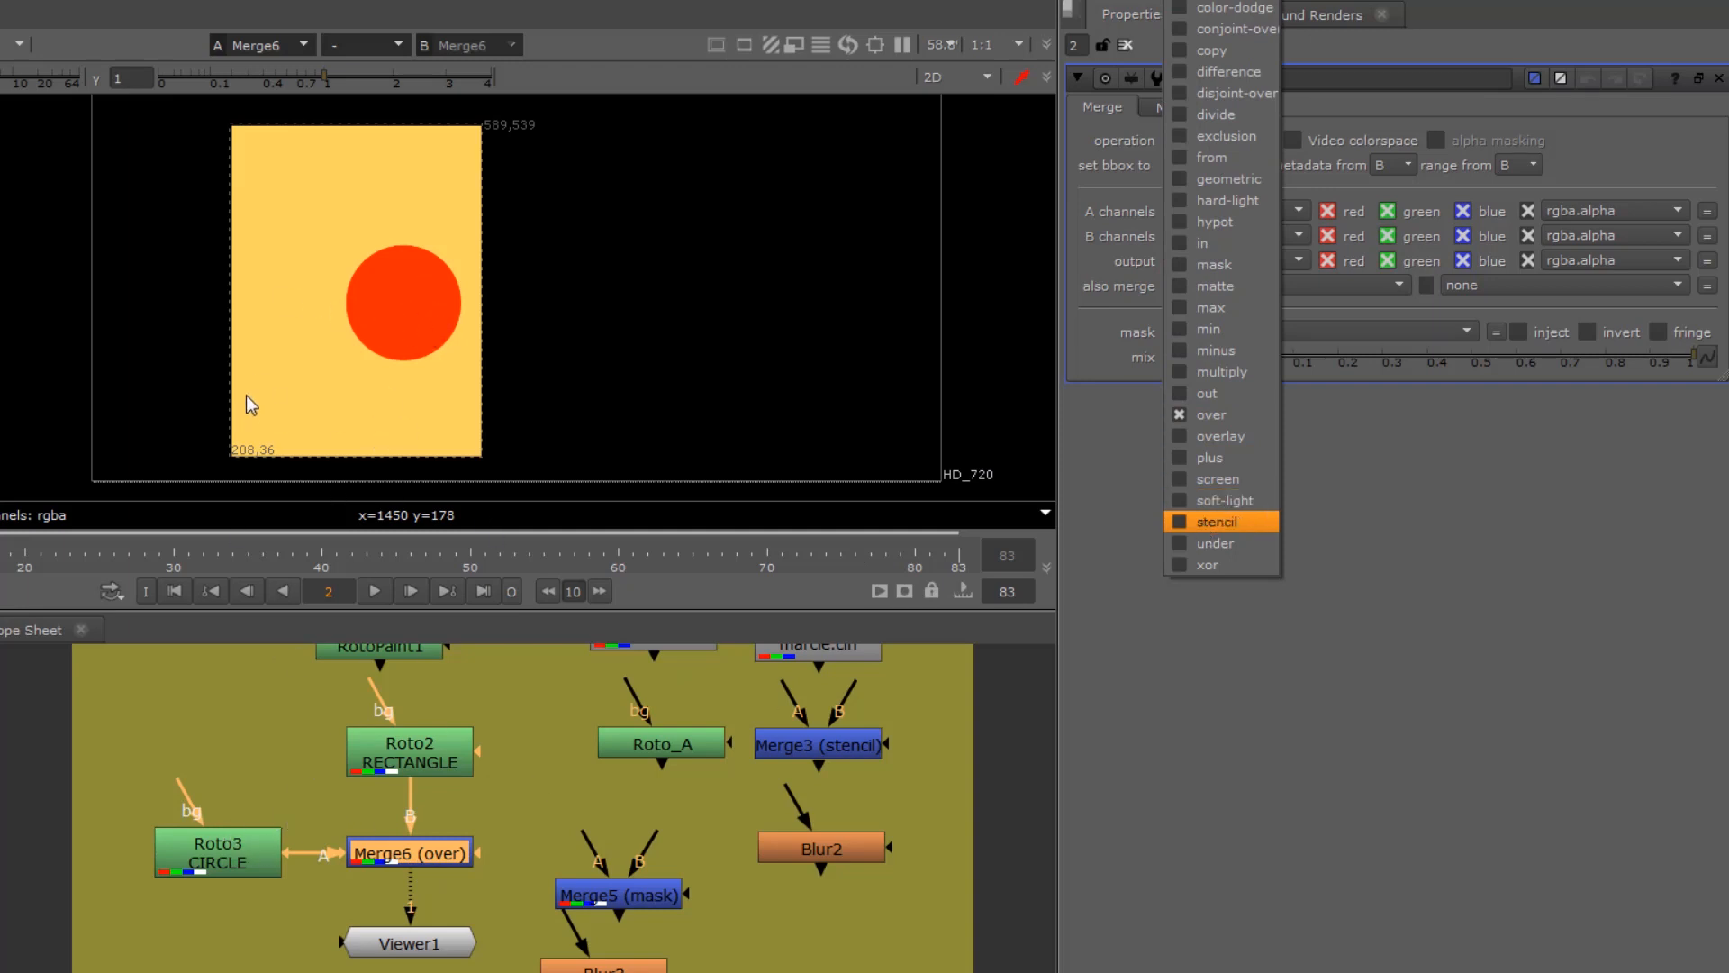
click(1213, 265)
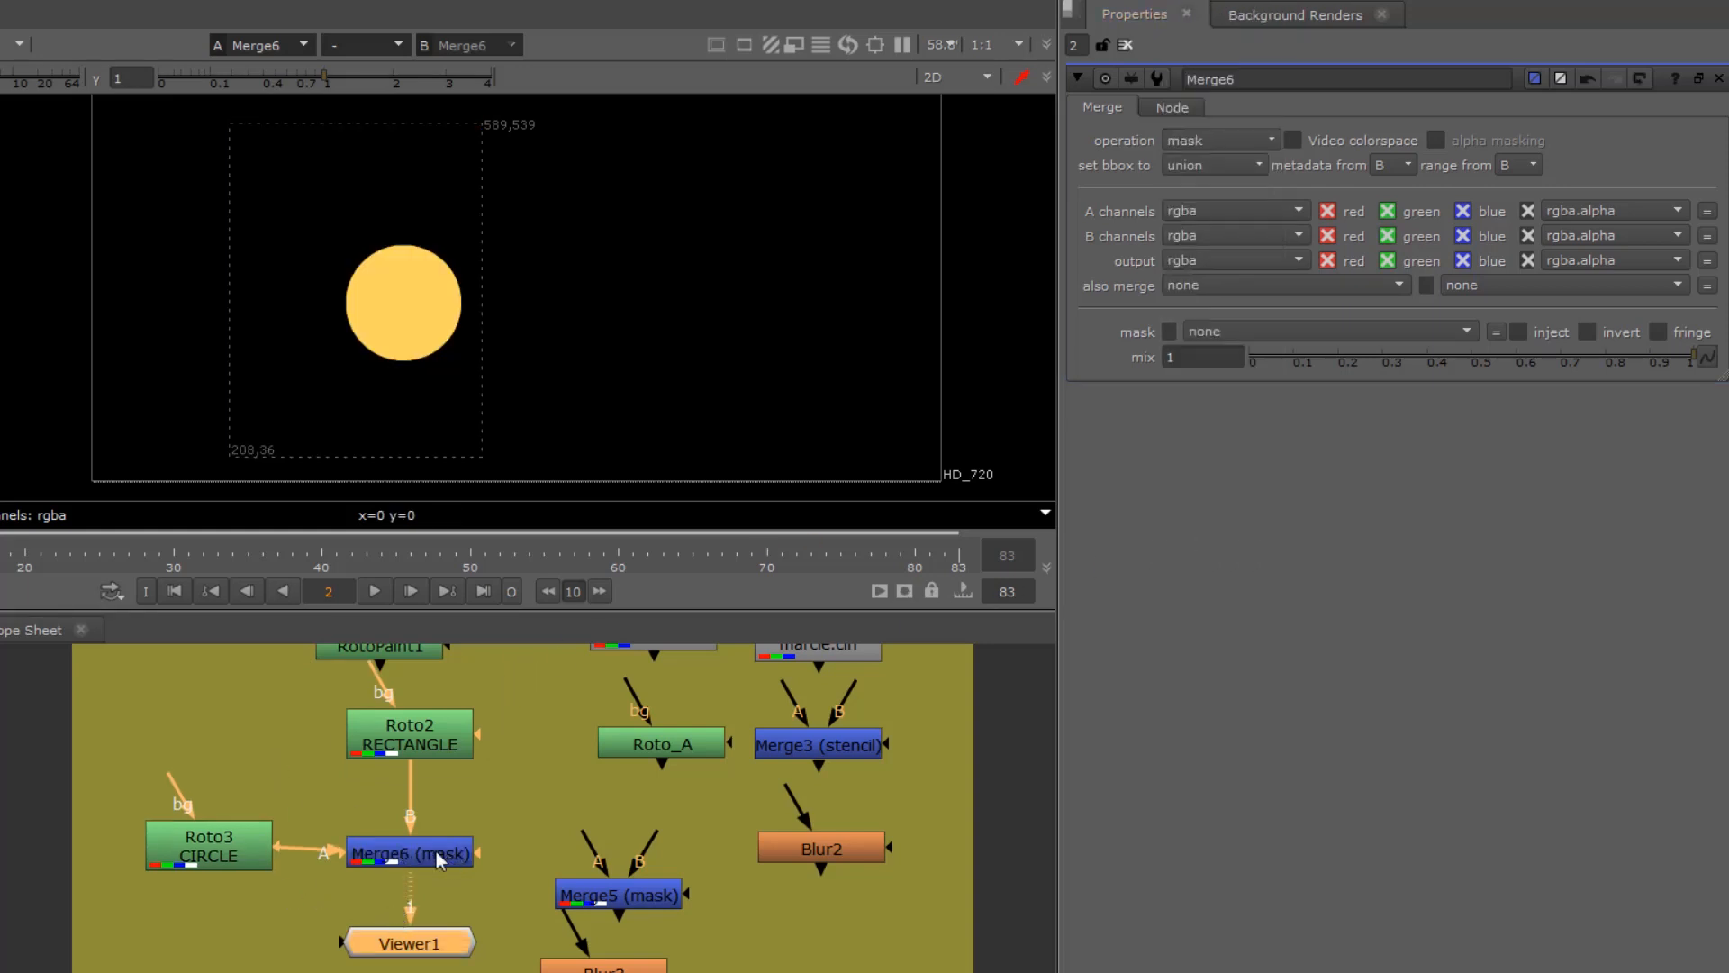
Step: Compare the circle Roto, the rectangle Roto and the masked Merge6 output in the viewer one after another
click(220, 848)
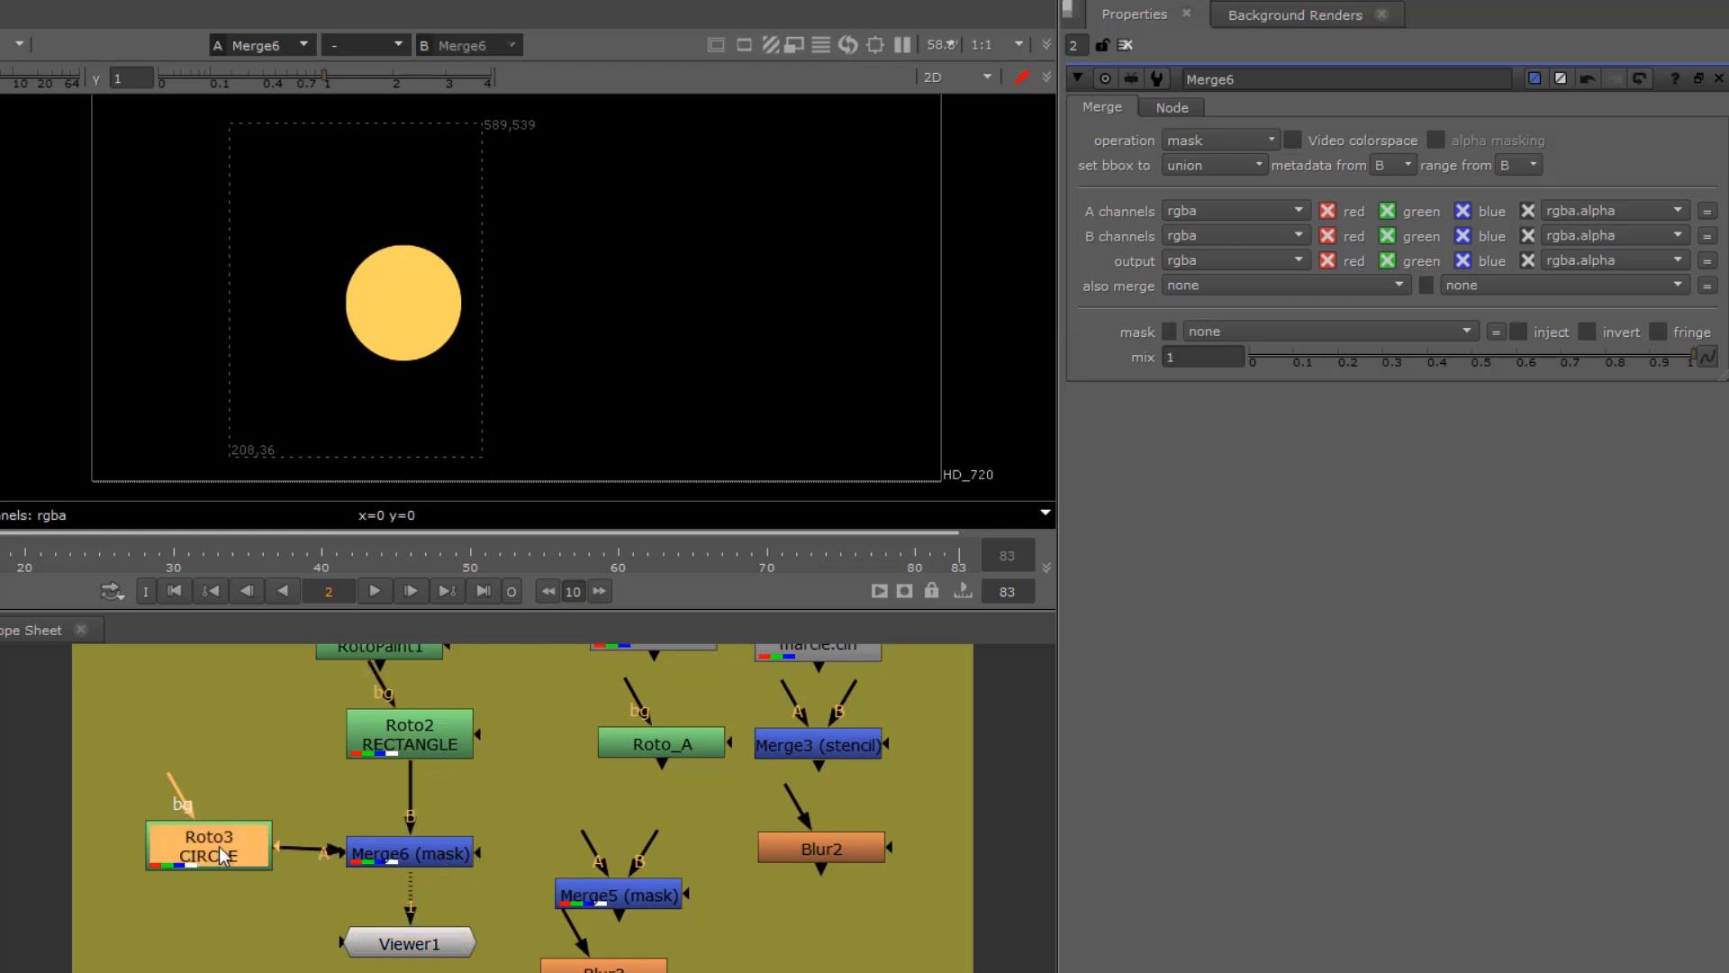
key(1)
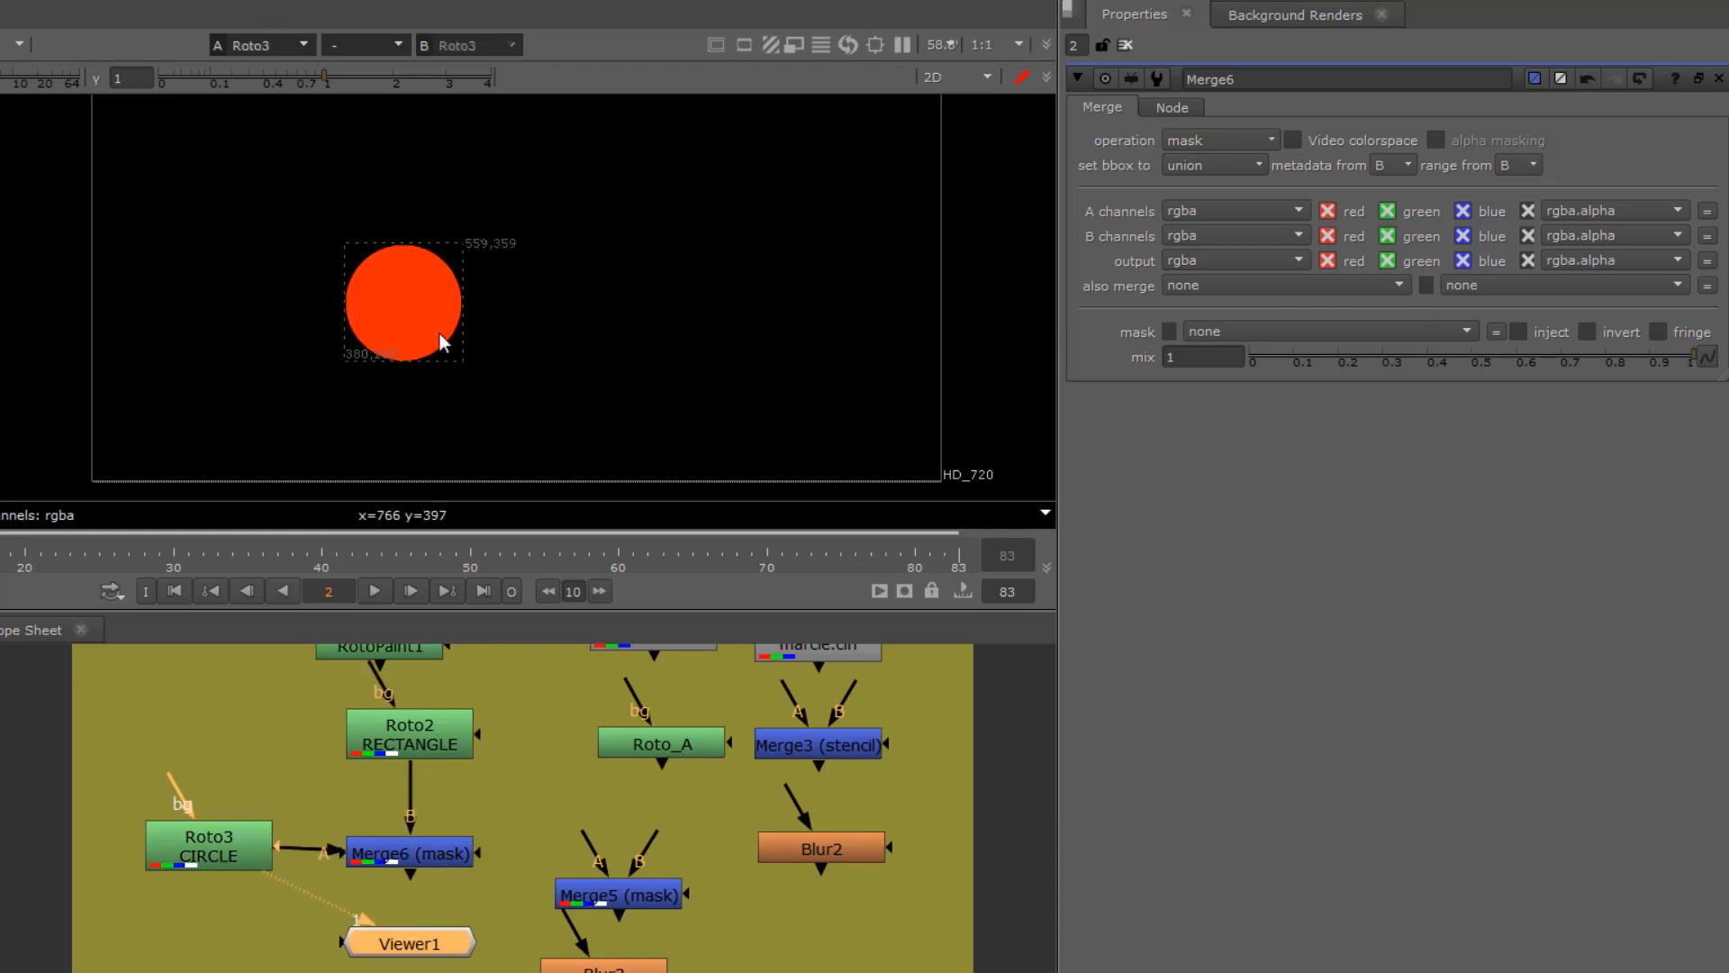
click(406, 729)
key(1)
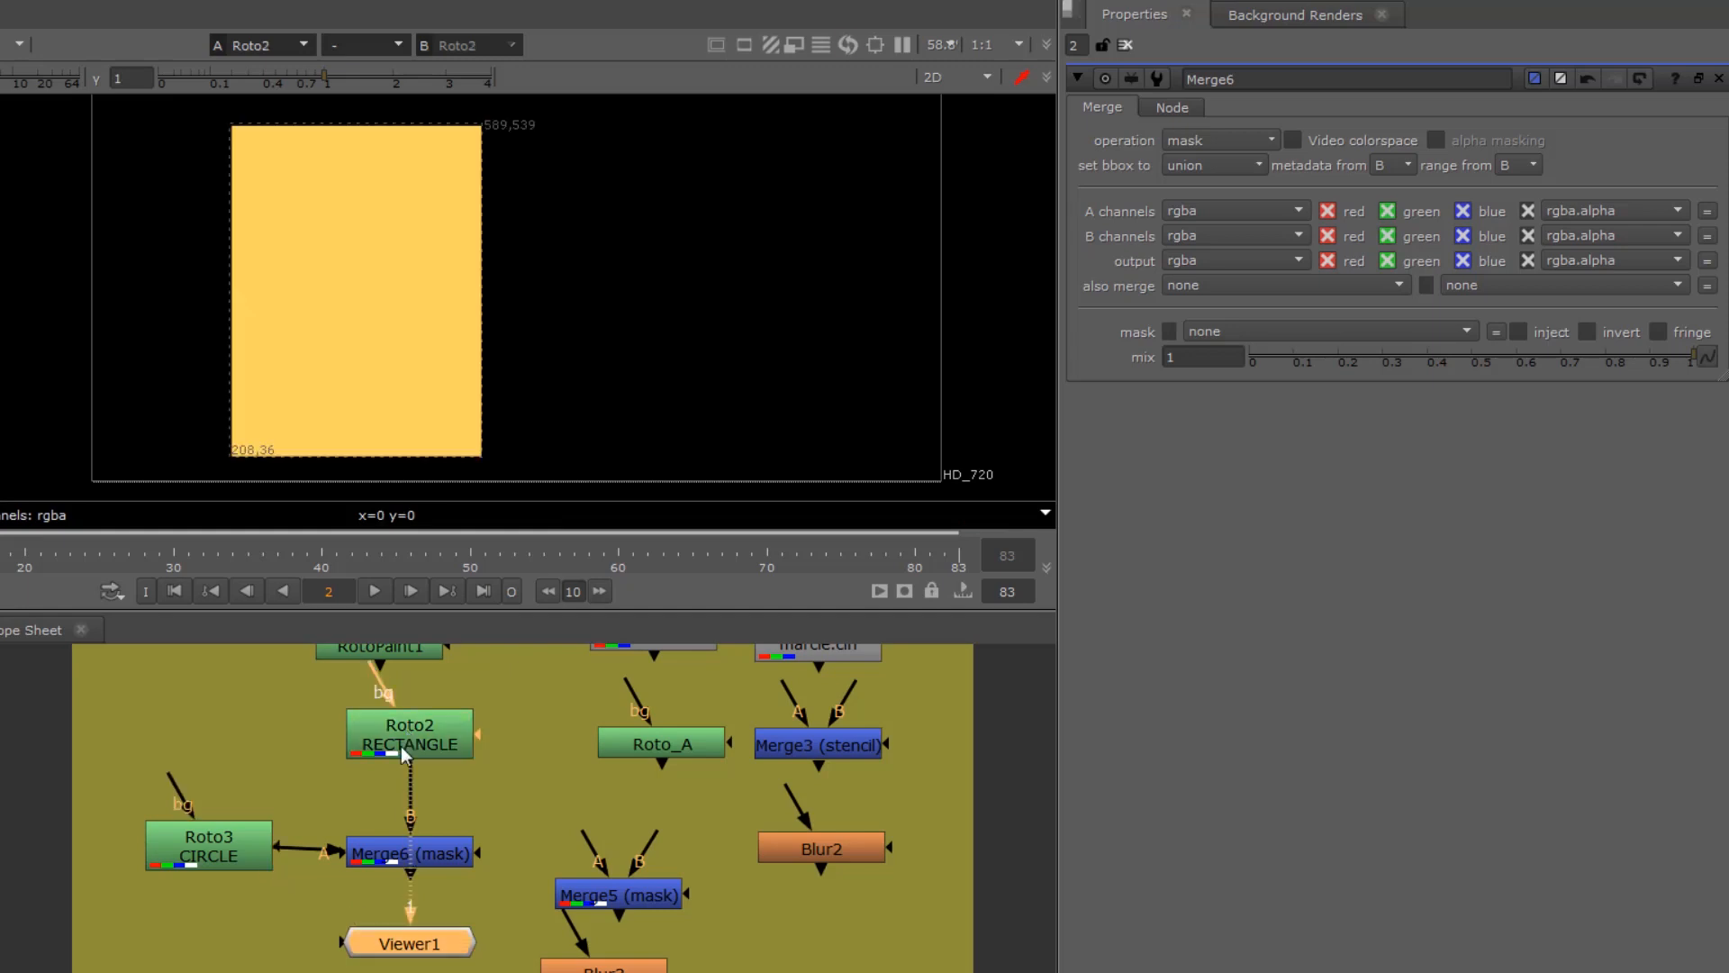
click(389, 857)
key(1)
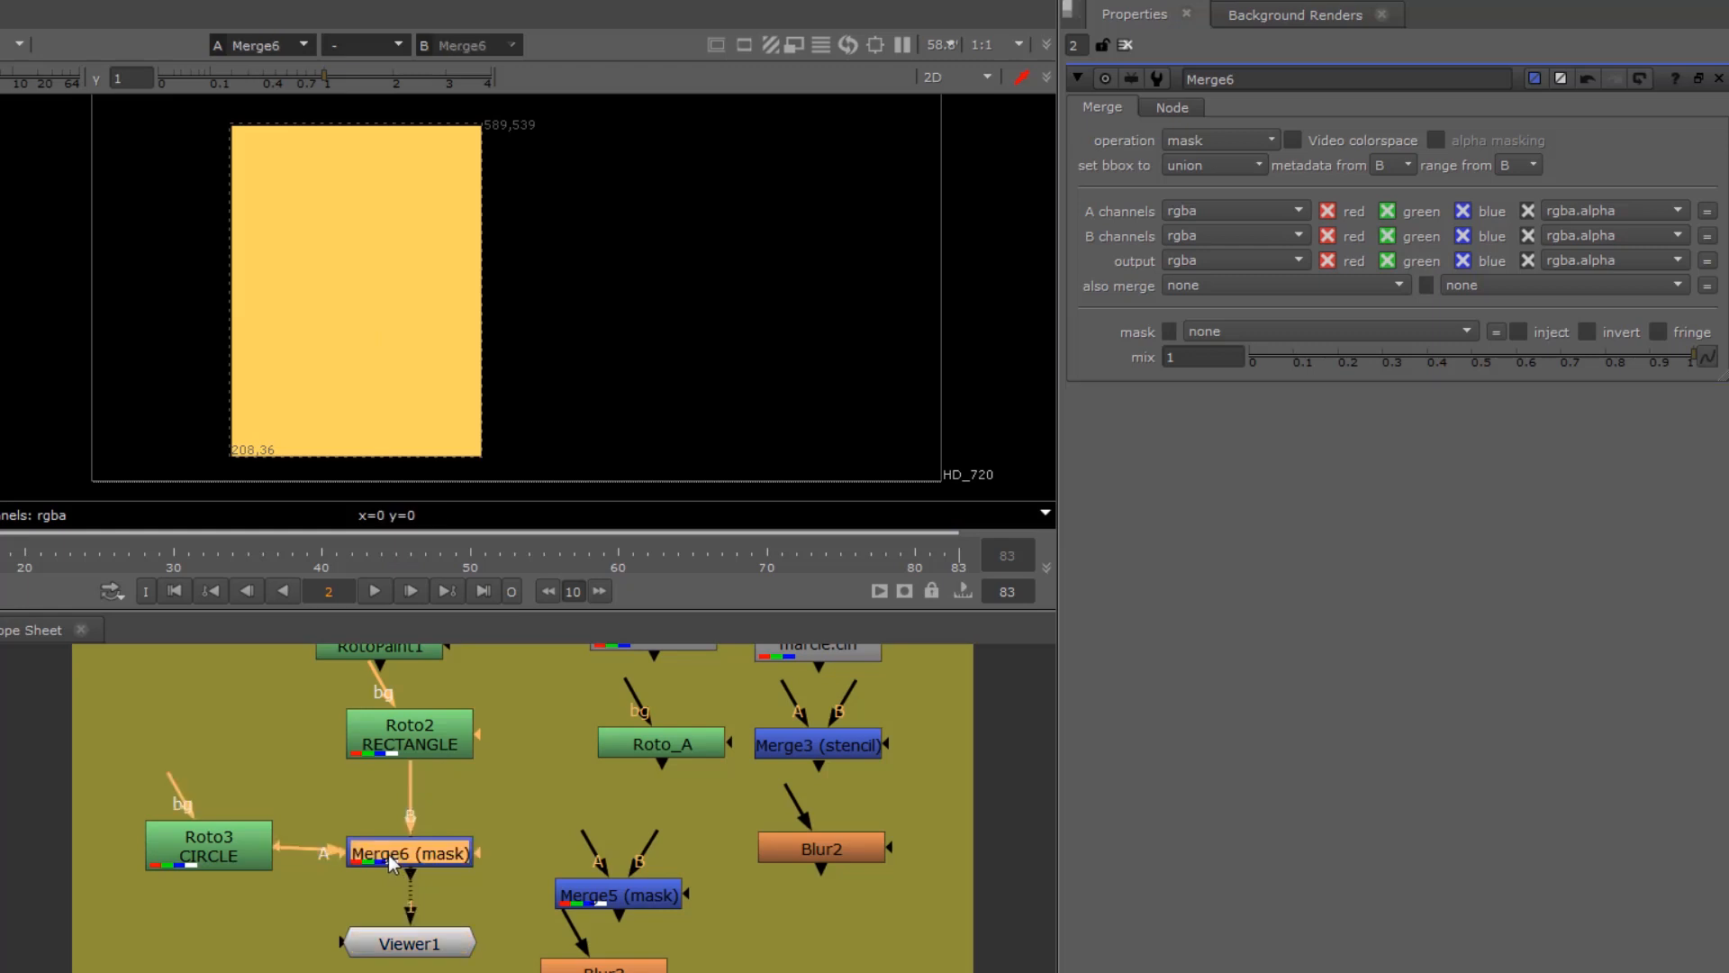
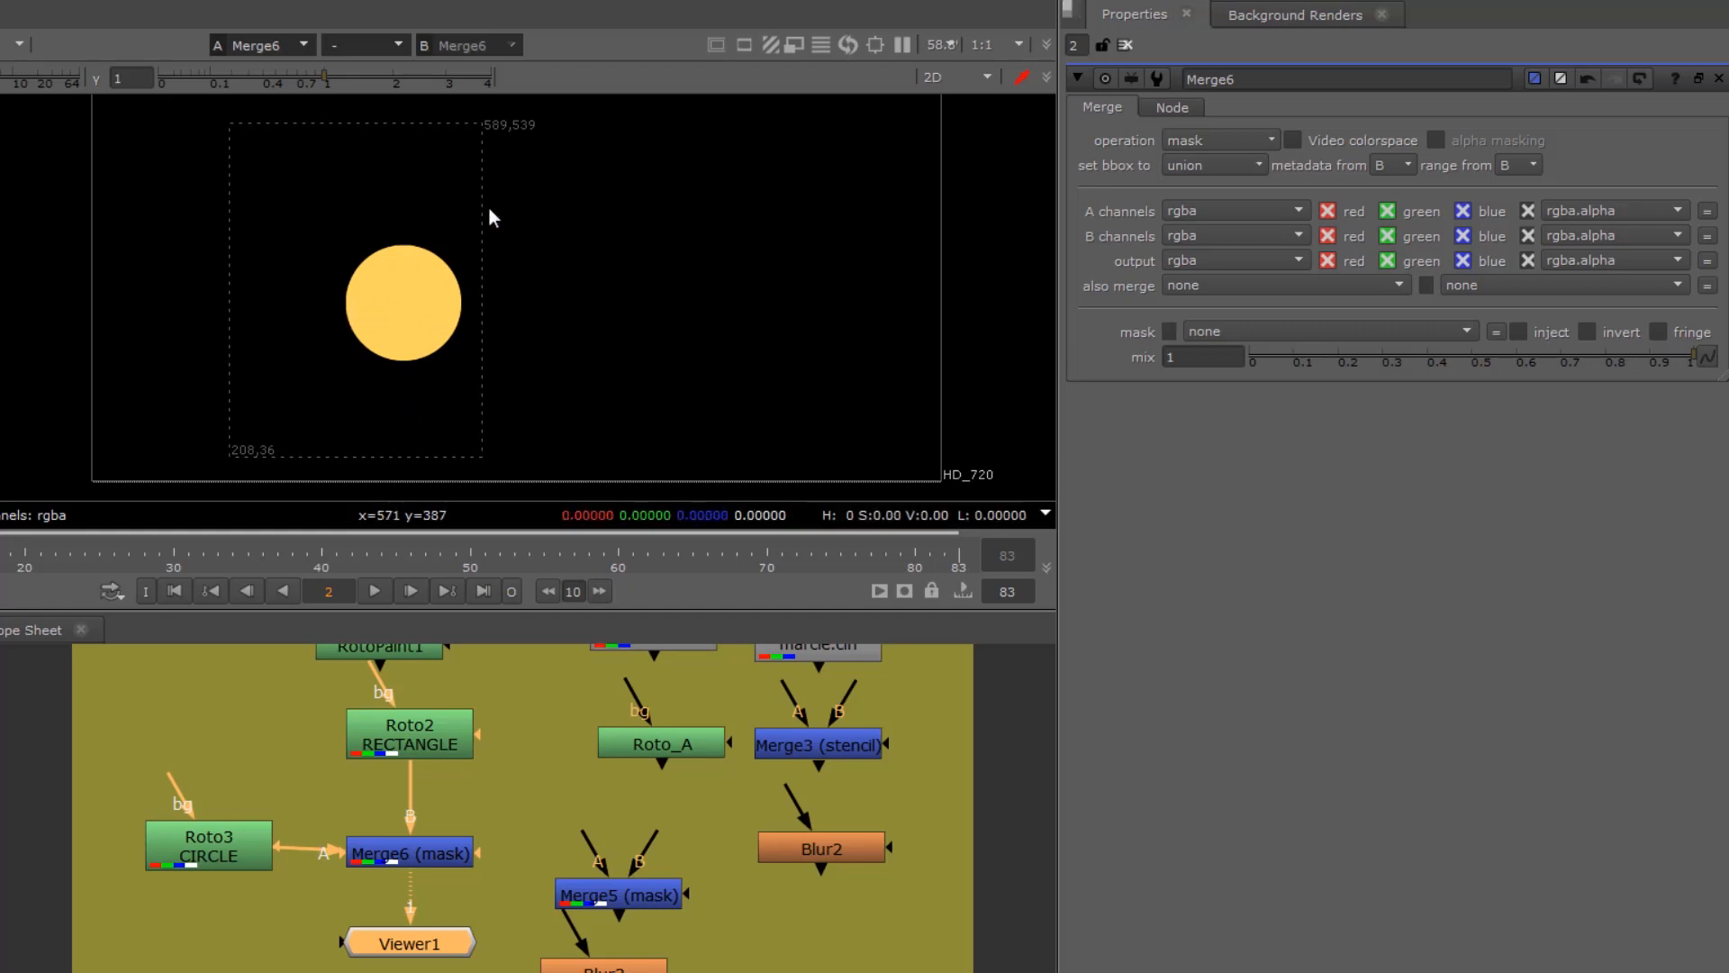
Step: Change Merge6's operation to stencil and insert Blur3 directly below Merge6, ahead of Viewer1
click(1226, 139)
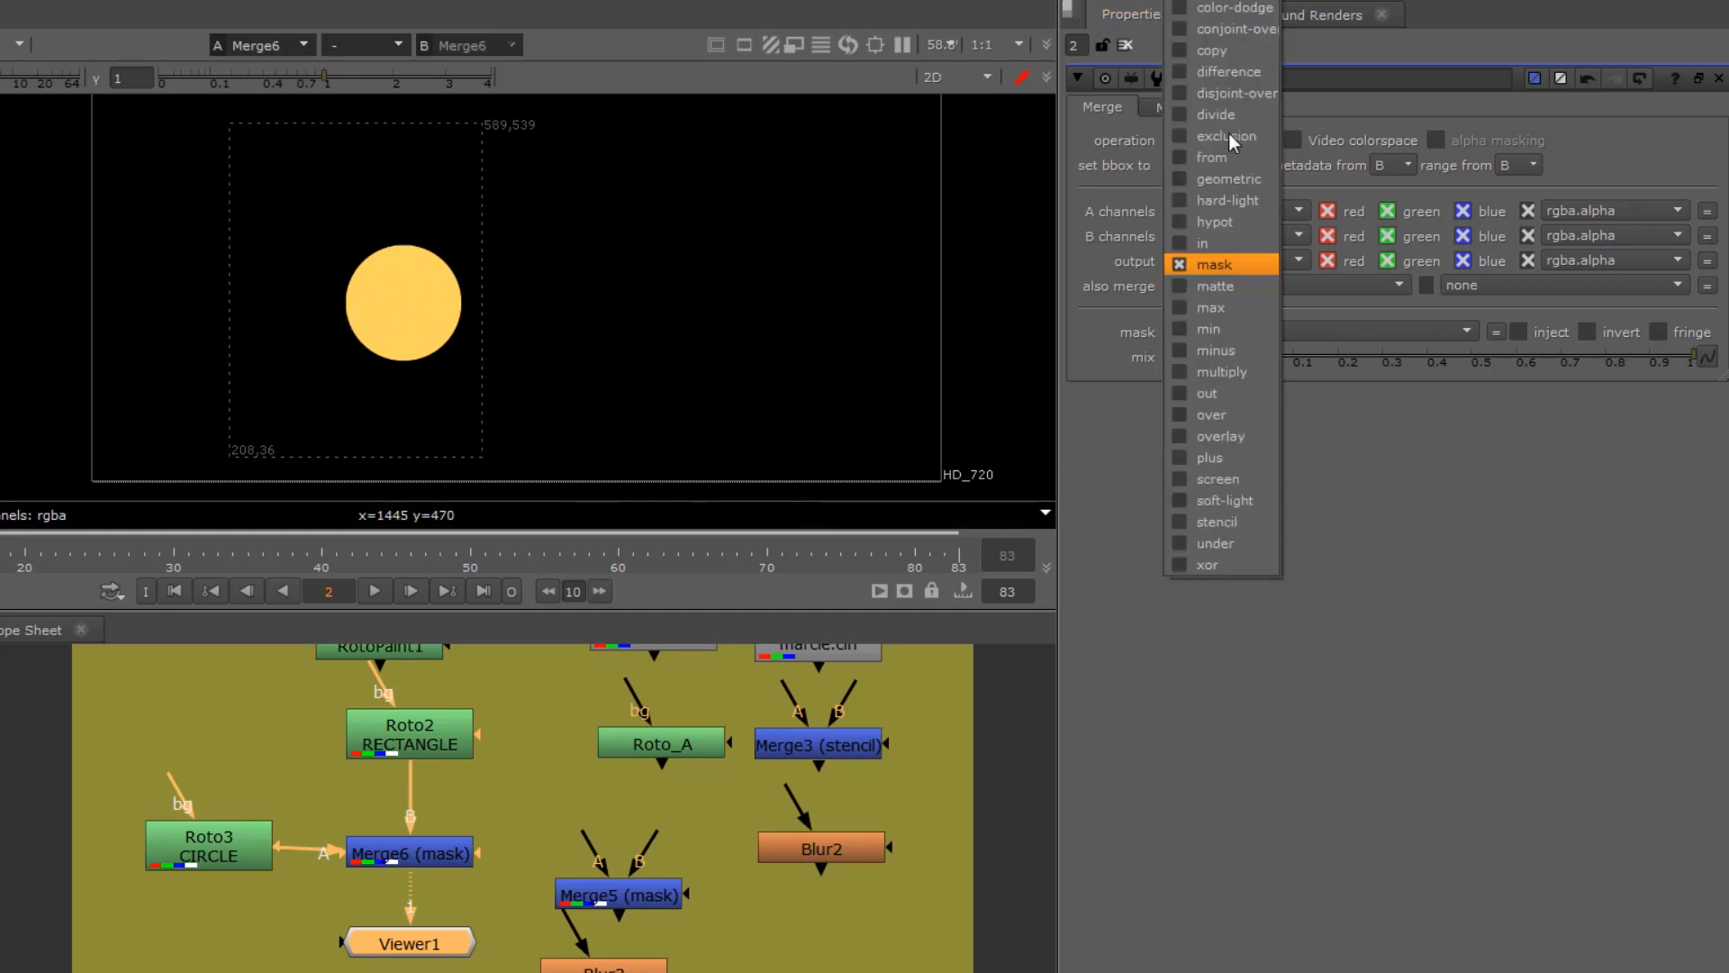
click(1237, 526)
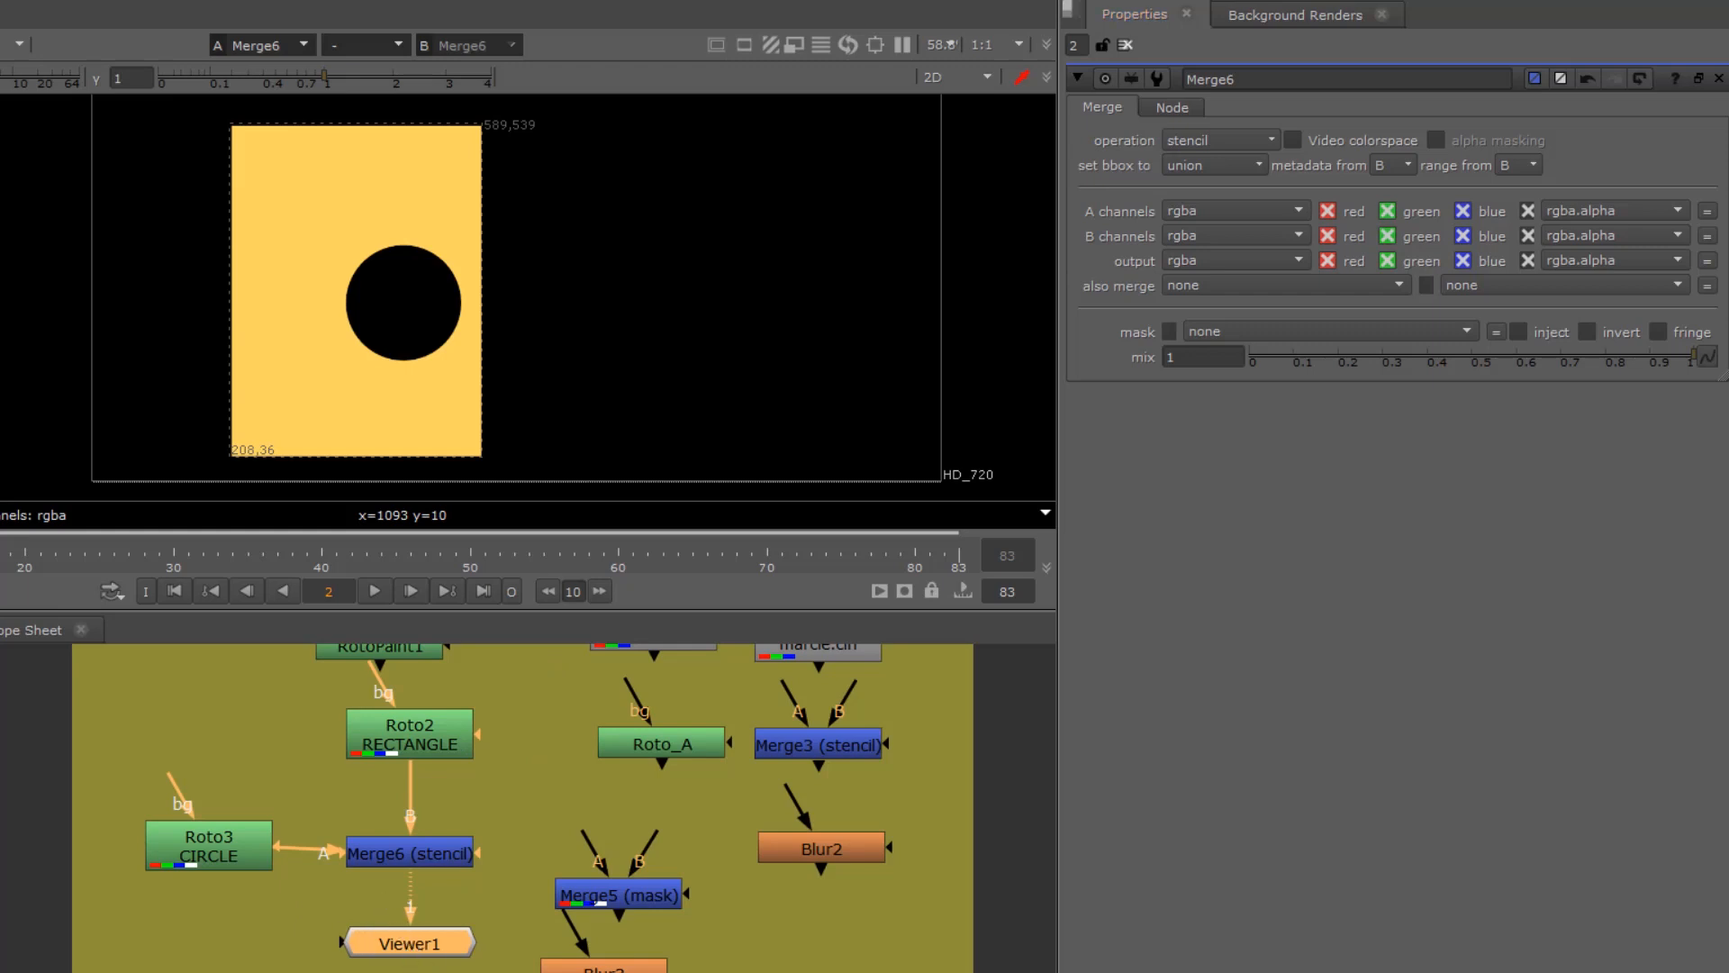
drag(410, 946, 417, 972)
drag(603, 965, 399, 956)
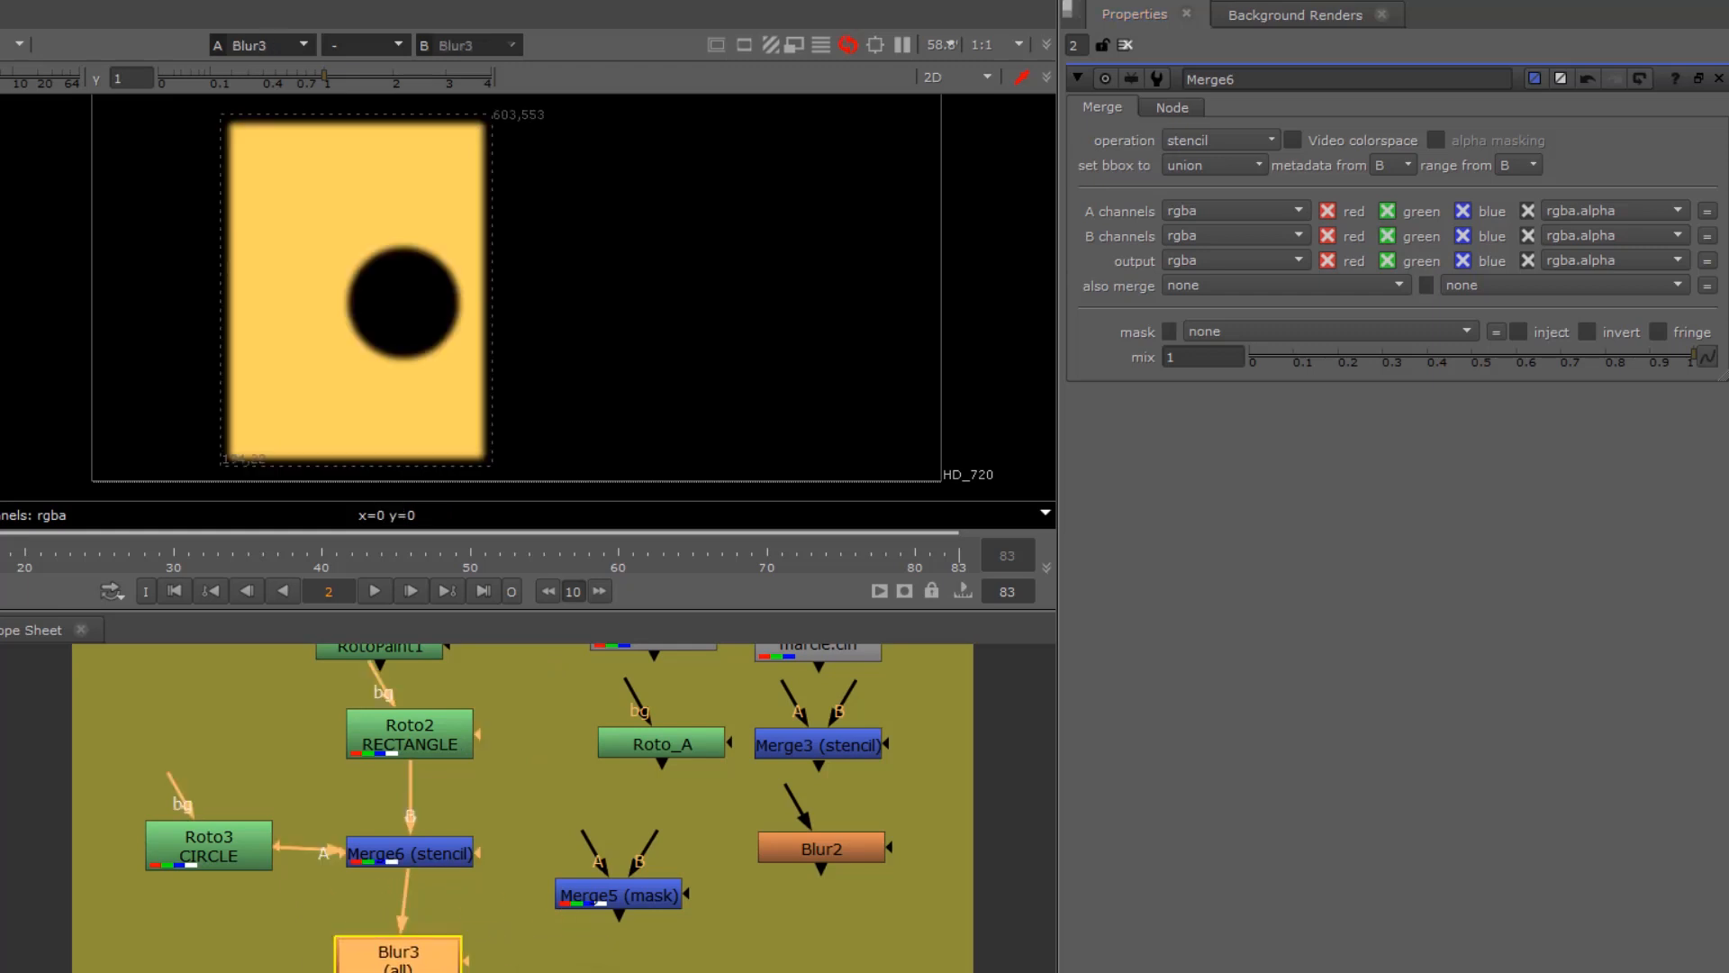
Step: Toggle Merge6 off and on repeatedly to compare the blurred rectangle with and without the circle stencil
click(409, 852)
key(d)
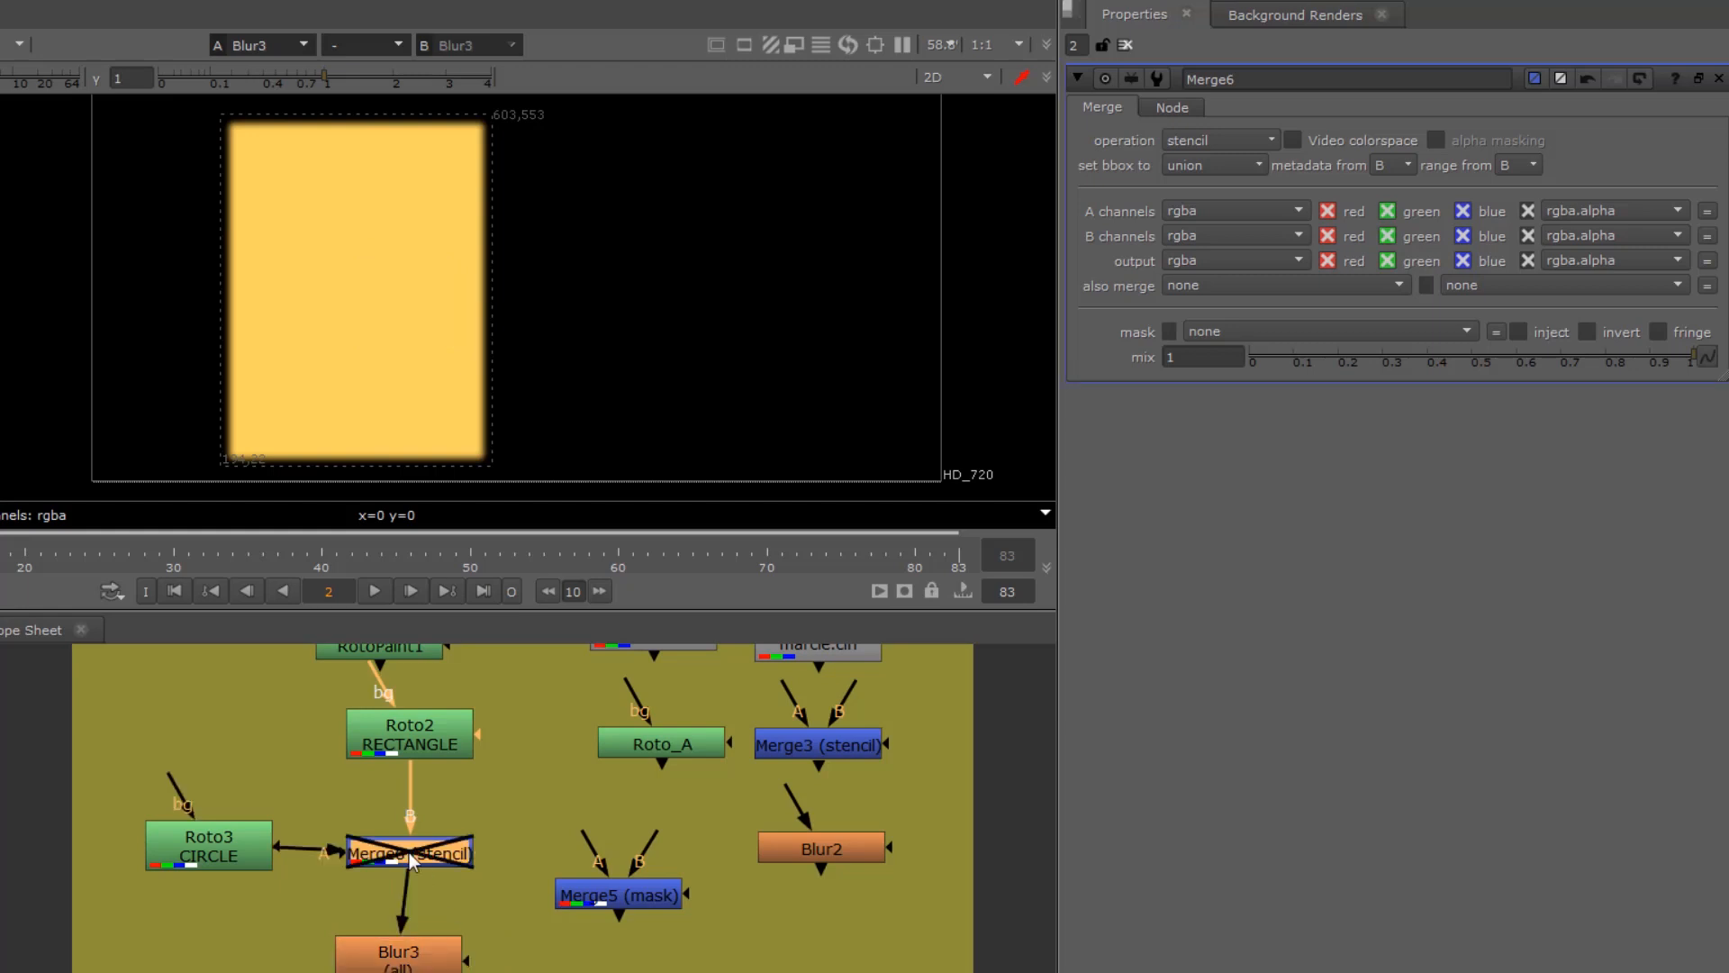
key(d)
key(d)
key(d)
key(d)
Step: Align Blur3 straight below Merge6 and Roto3 CIRCLE level beside it
drag(405, 962, 416, 958)
mouse_move(193, 855)
mouse_down()
mouse_move(225, 899)
mouse_move(197, 830)
mouse_move(214, 862)
mouse_up()
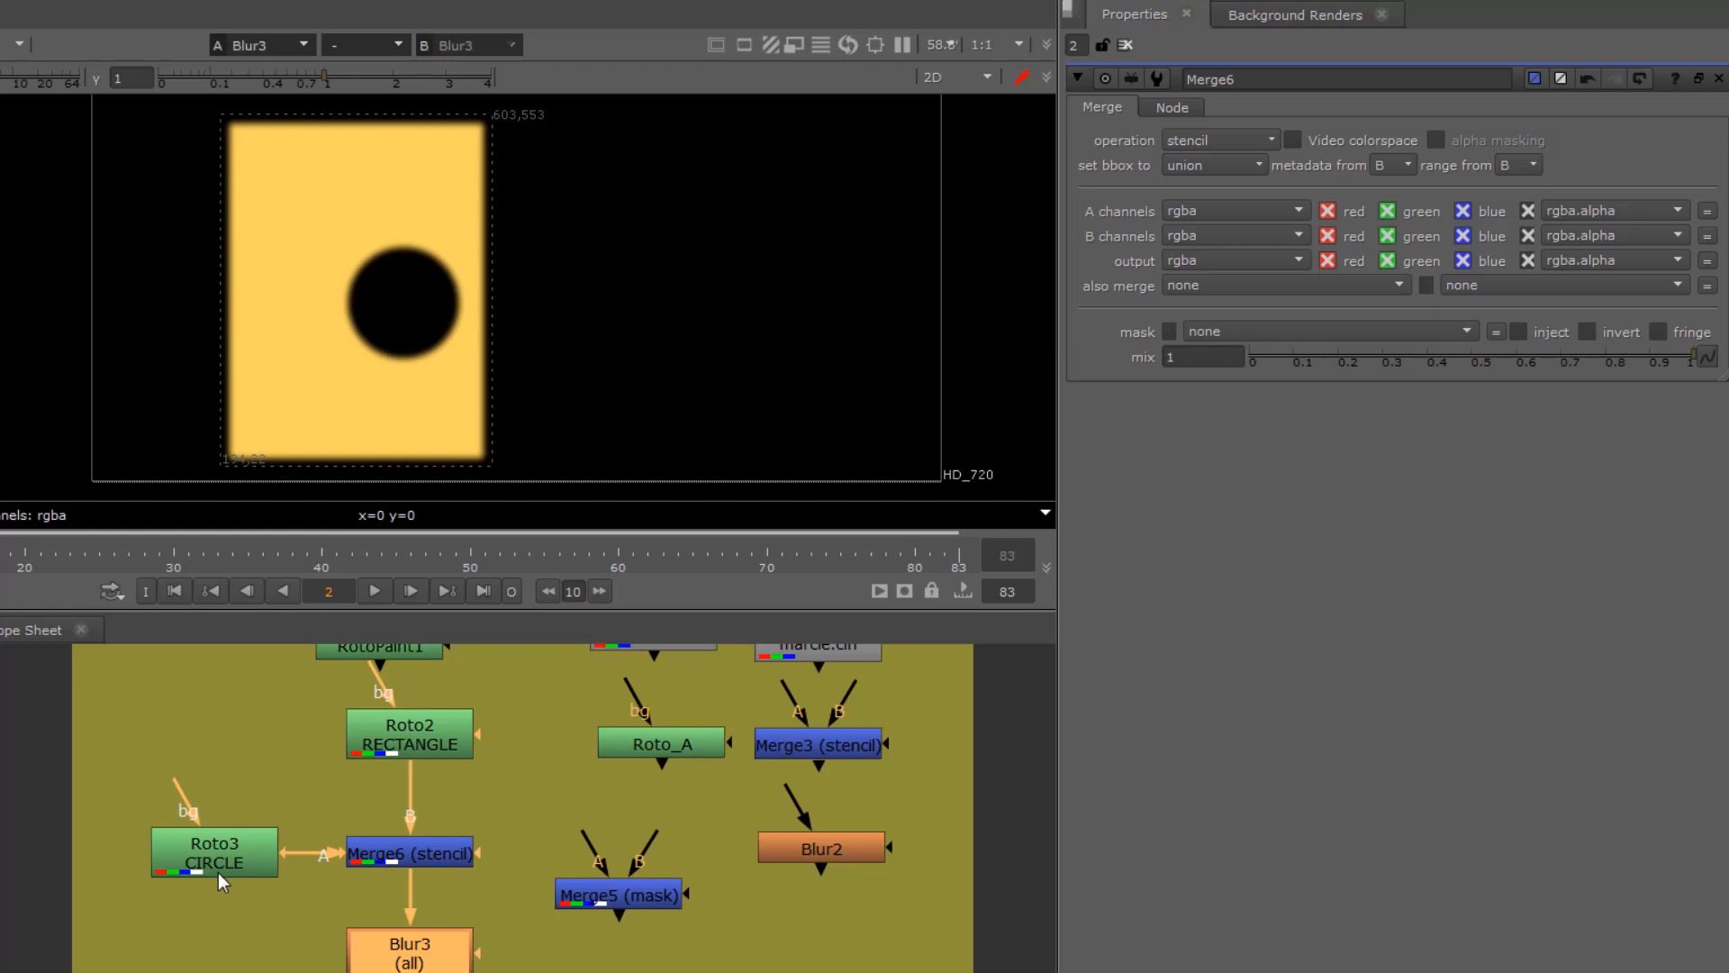
Step: Delete Constant1 and feed Merge3 with the Read5 marcie.cin image as input B and Roto_A as input A
middle_drag(580, 830, 236, 851)
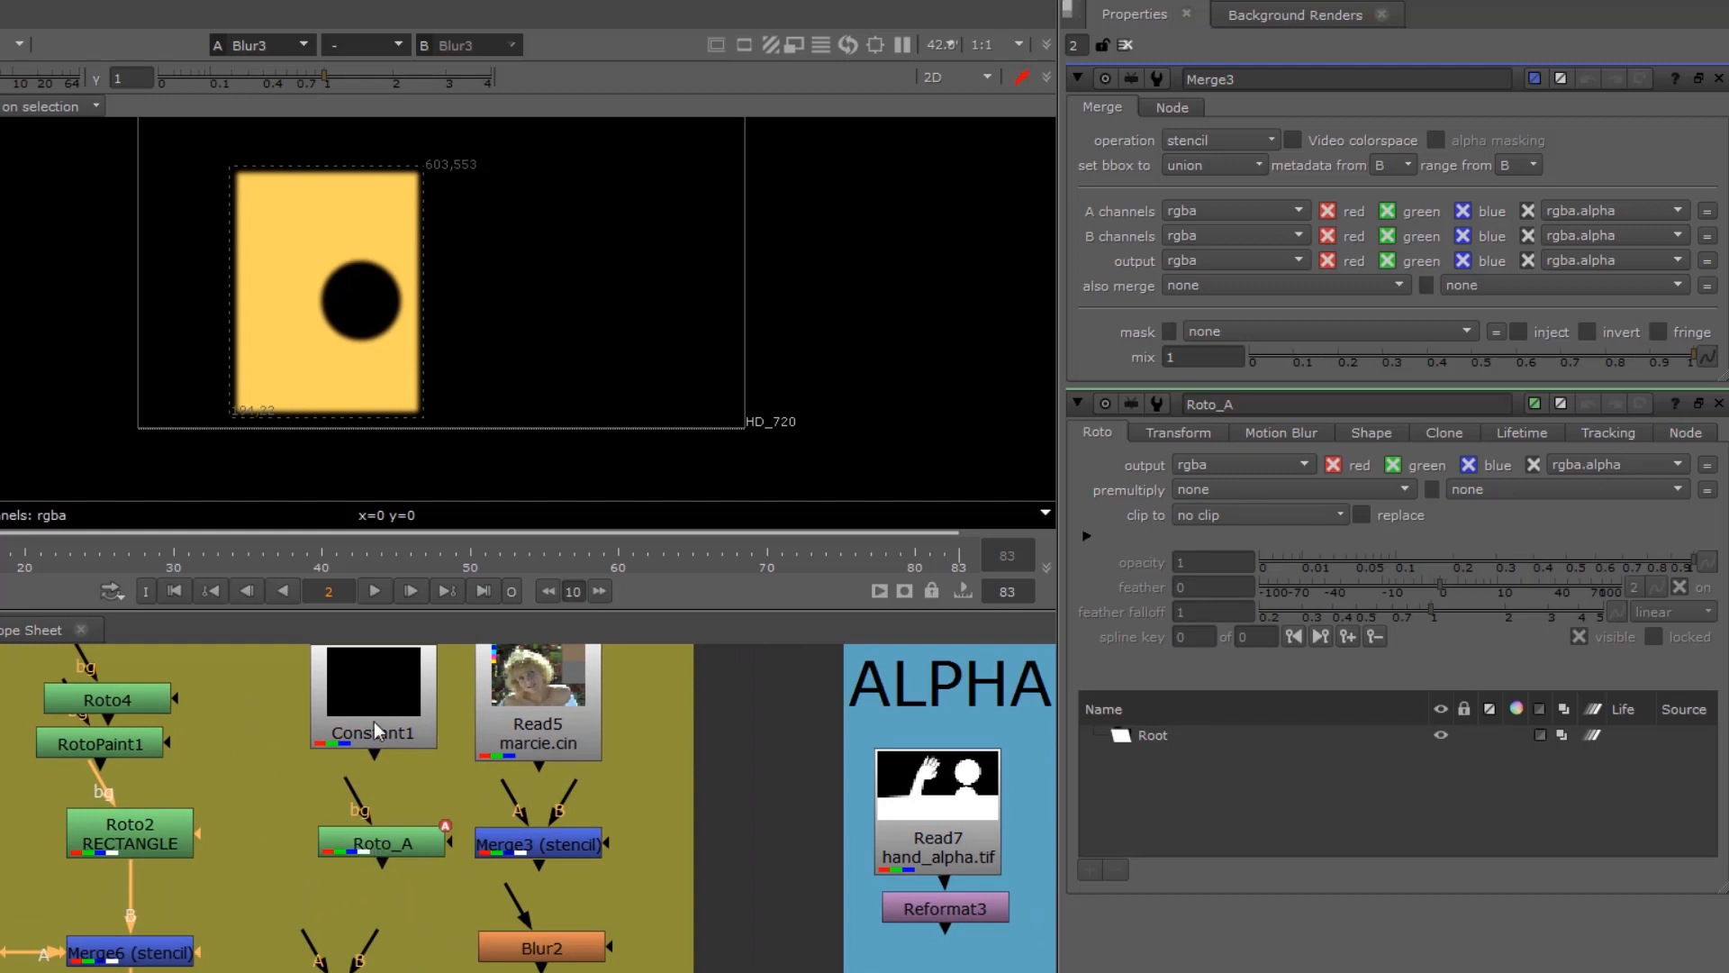
drag(375, 715, 300, 711)
key(Delete)
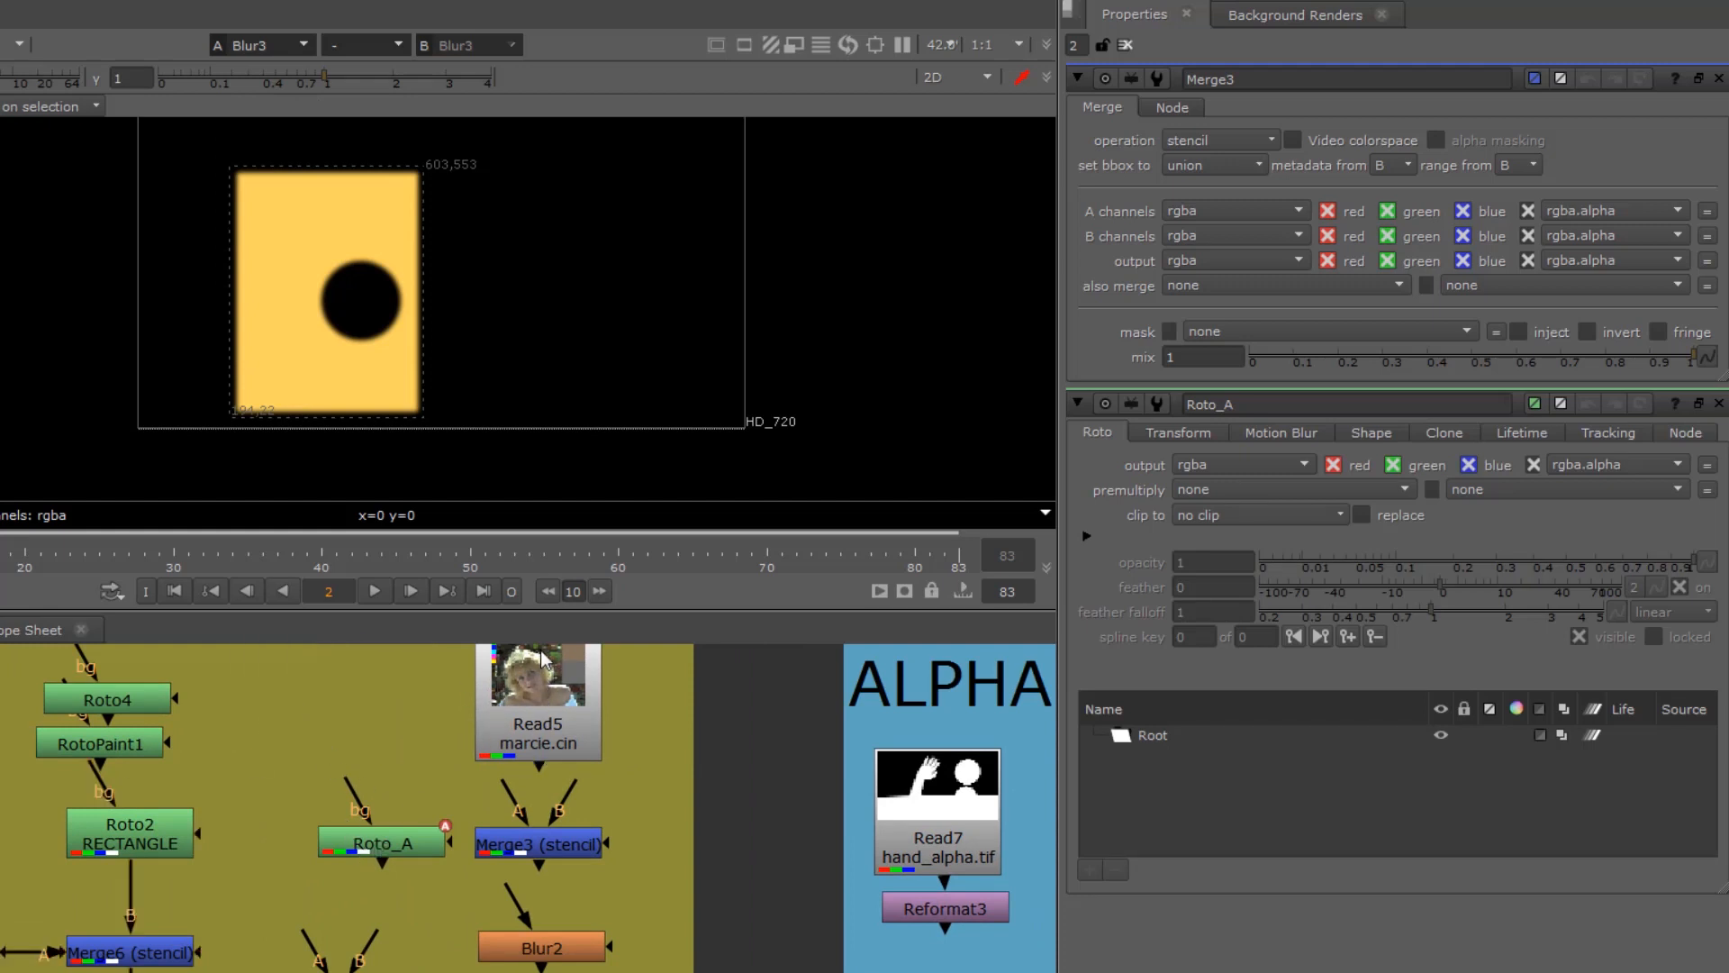
click(536, 693)
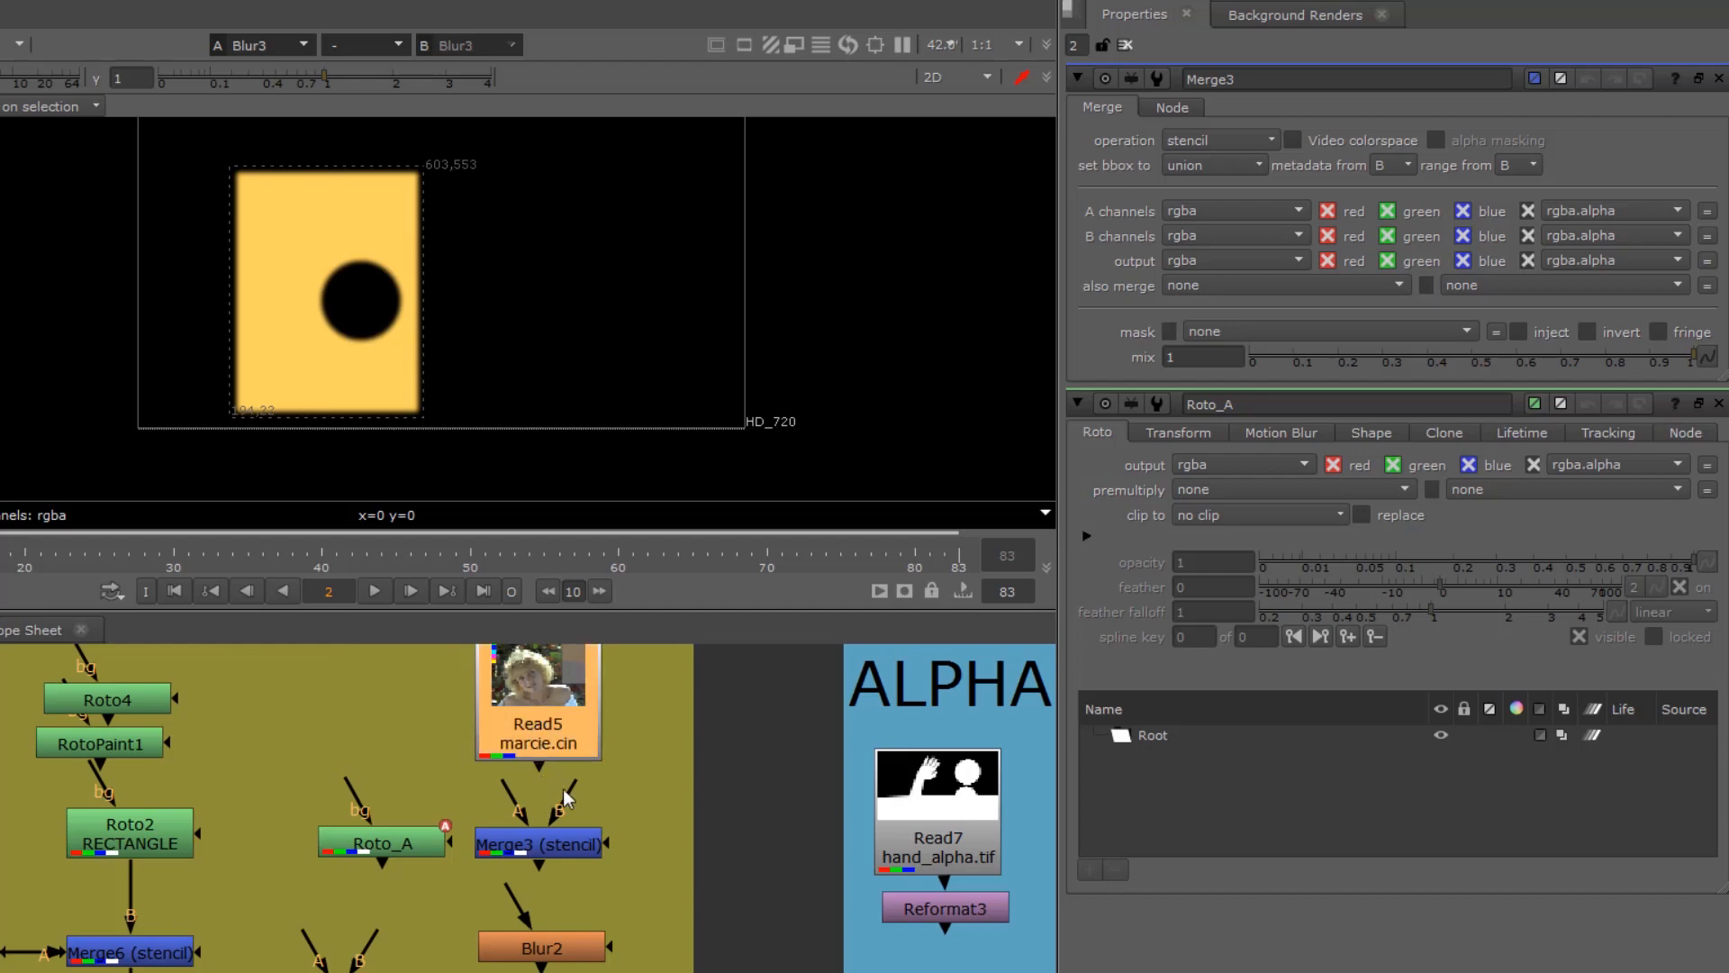
drag(559, 736, 552, 704)
drag(509, 781, 347, 855)
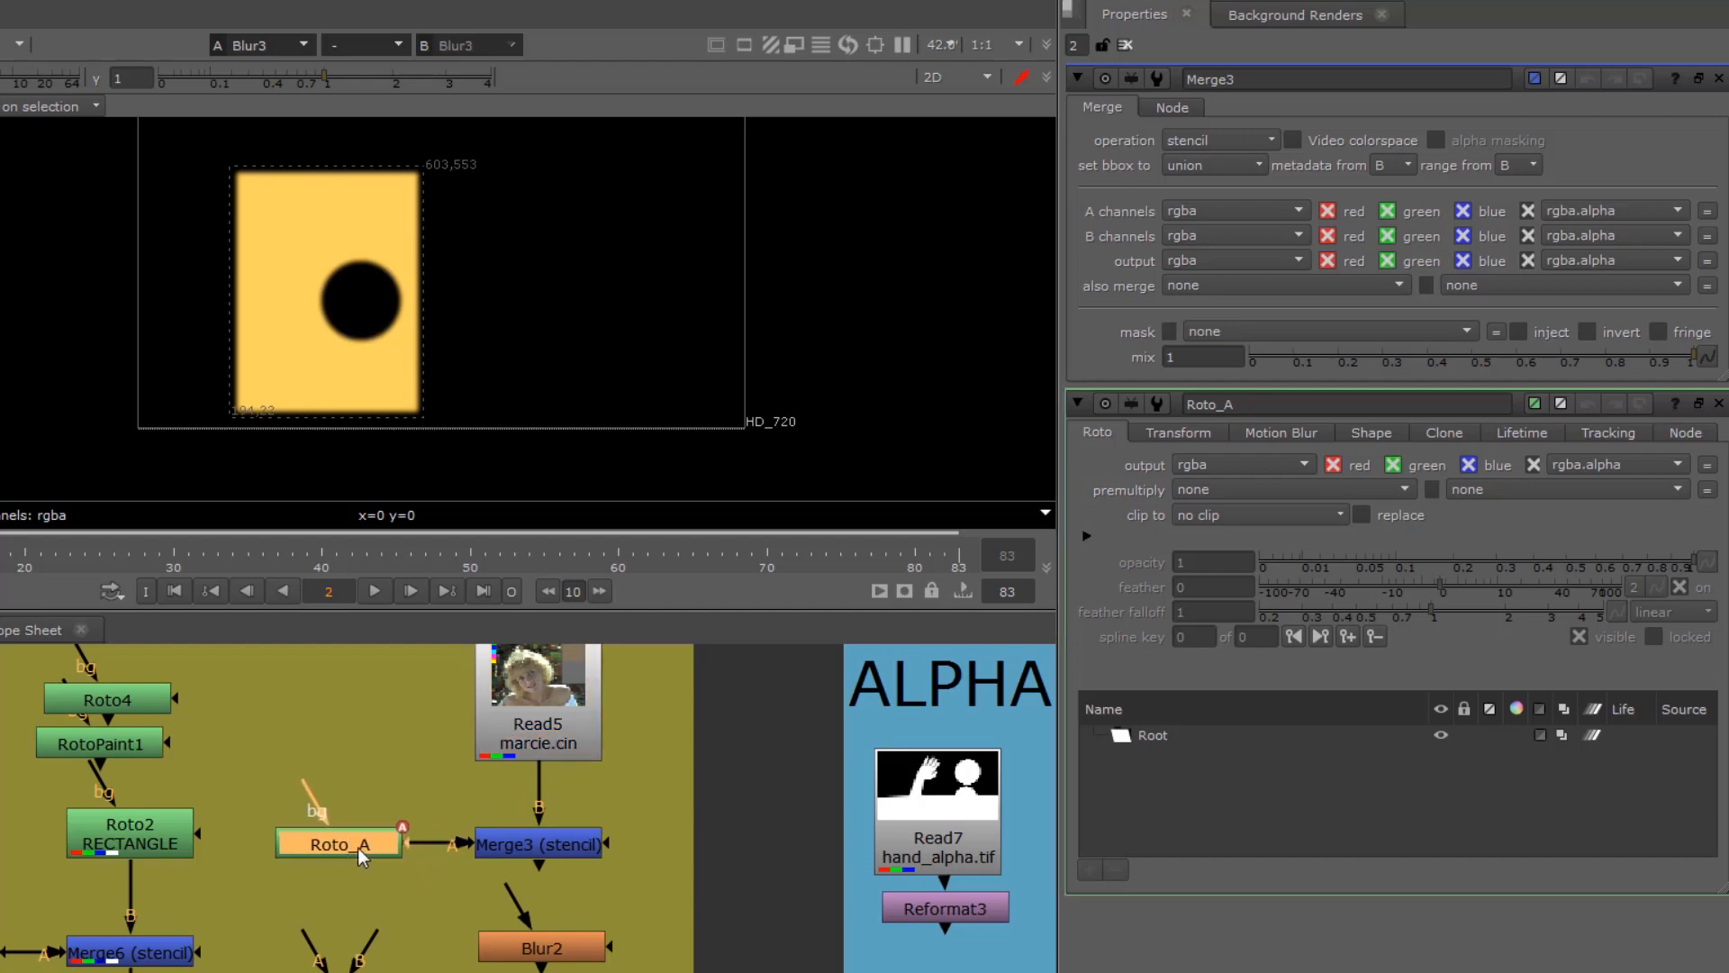
Step: View Merge3 and draw an ellipse in Roto_A over the lower part of the woman's face
click(587, 843)
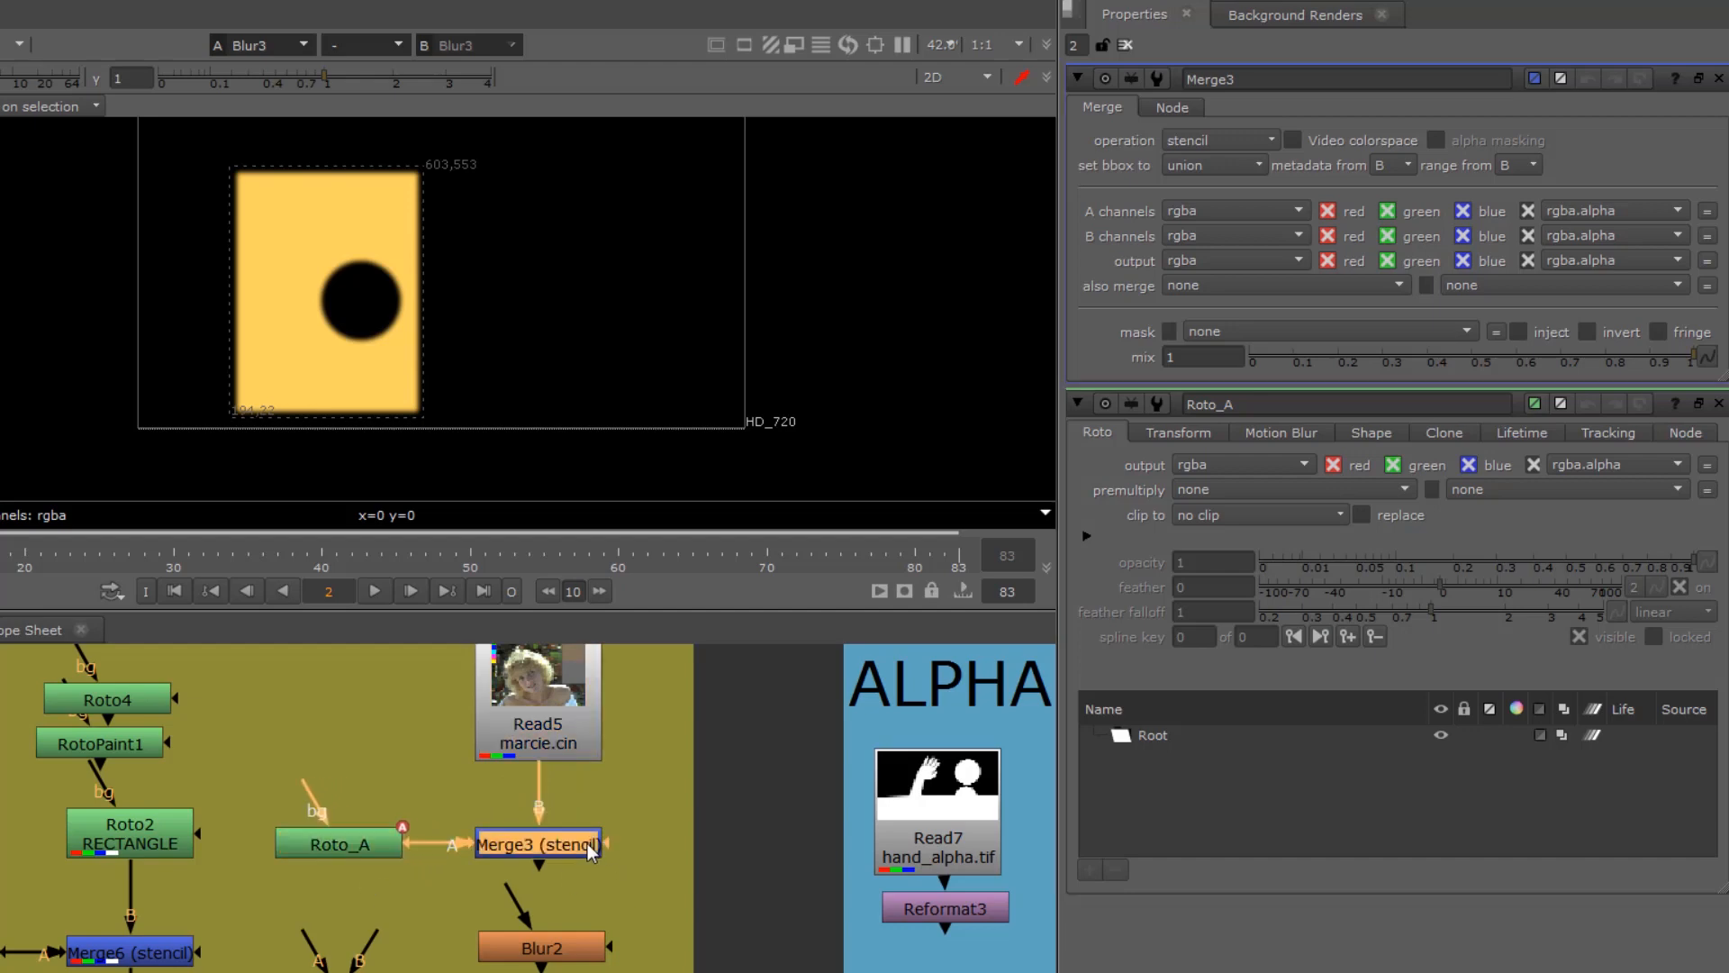
key(1)
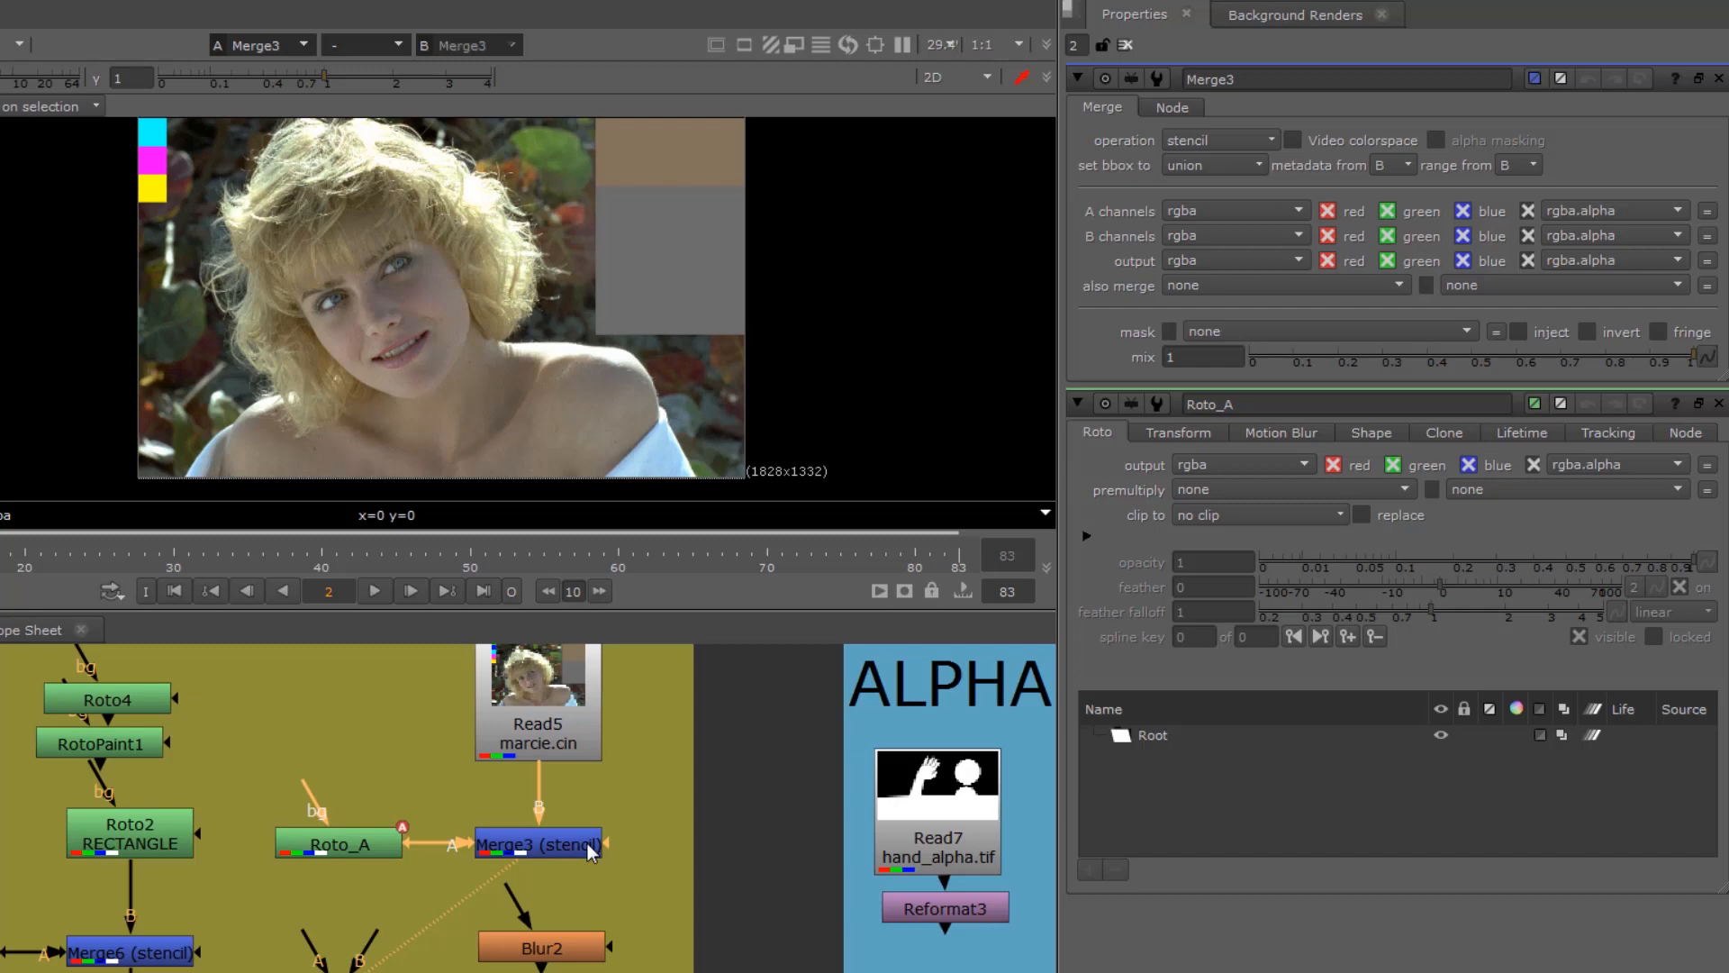
double_click(371, 843)
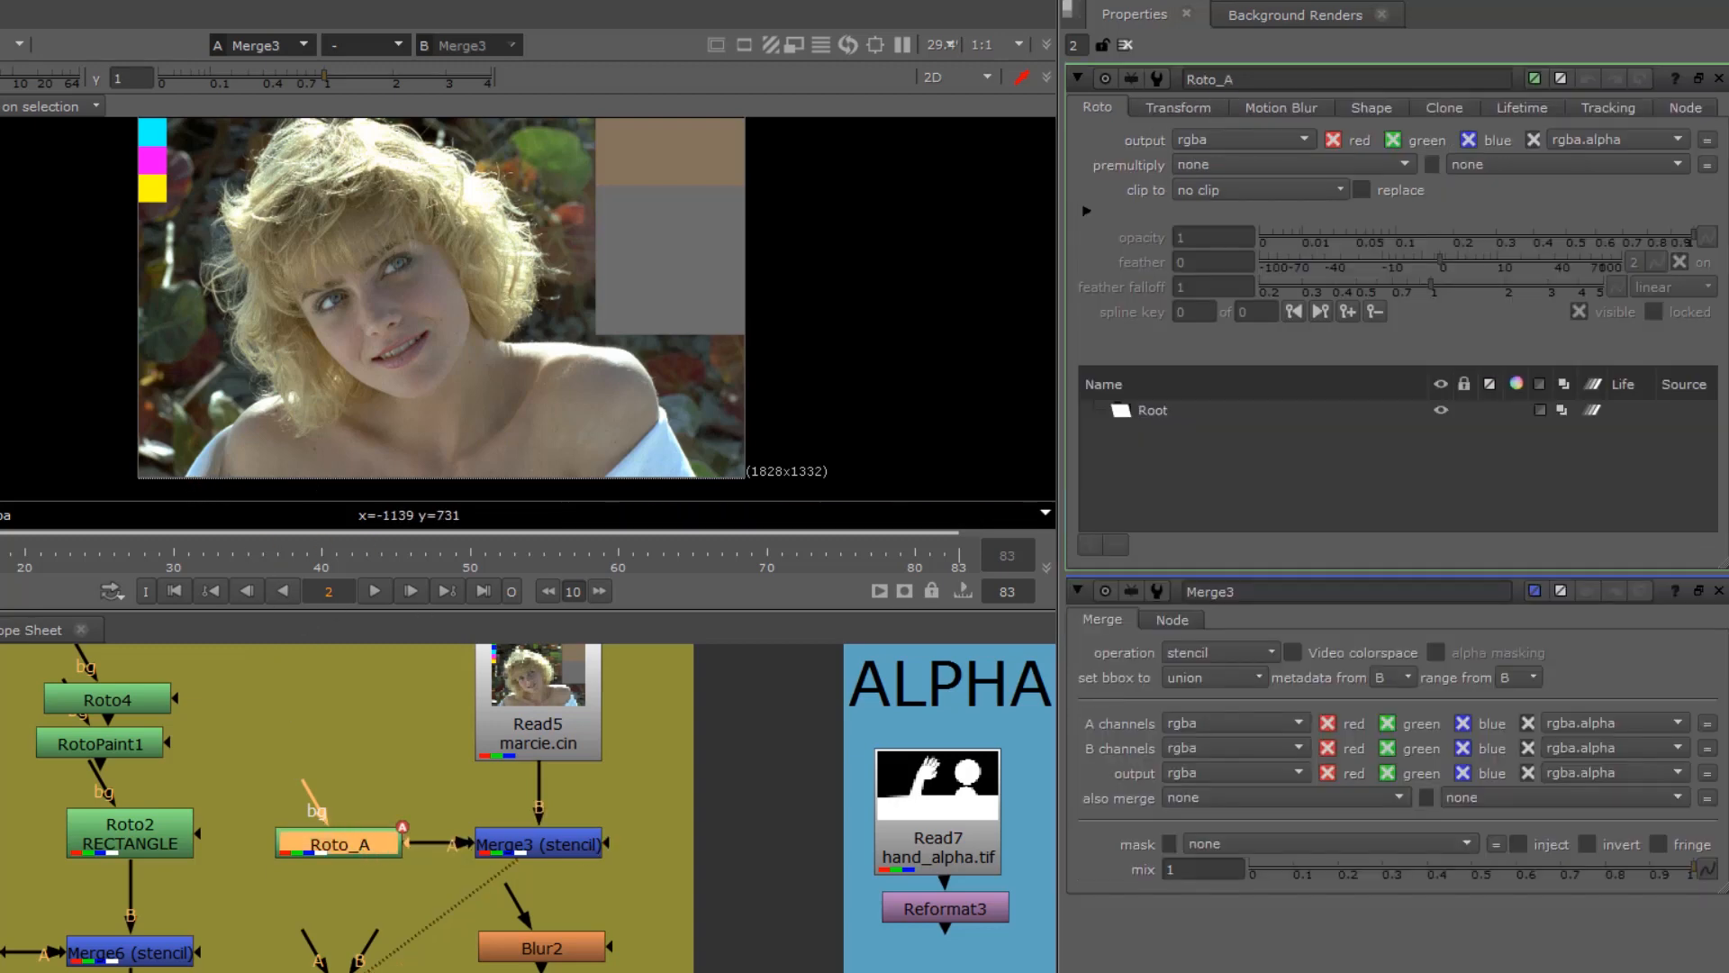
drag(266, 268, 318, 324)
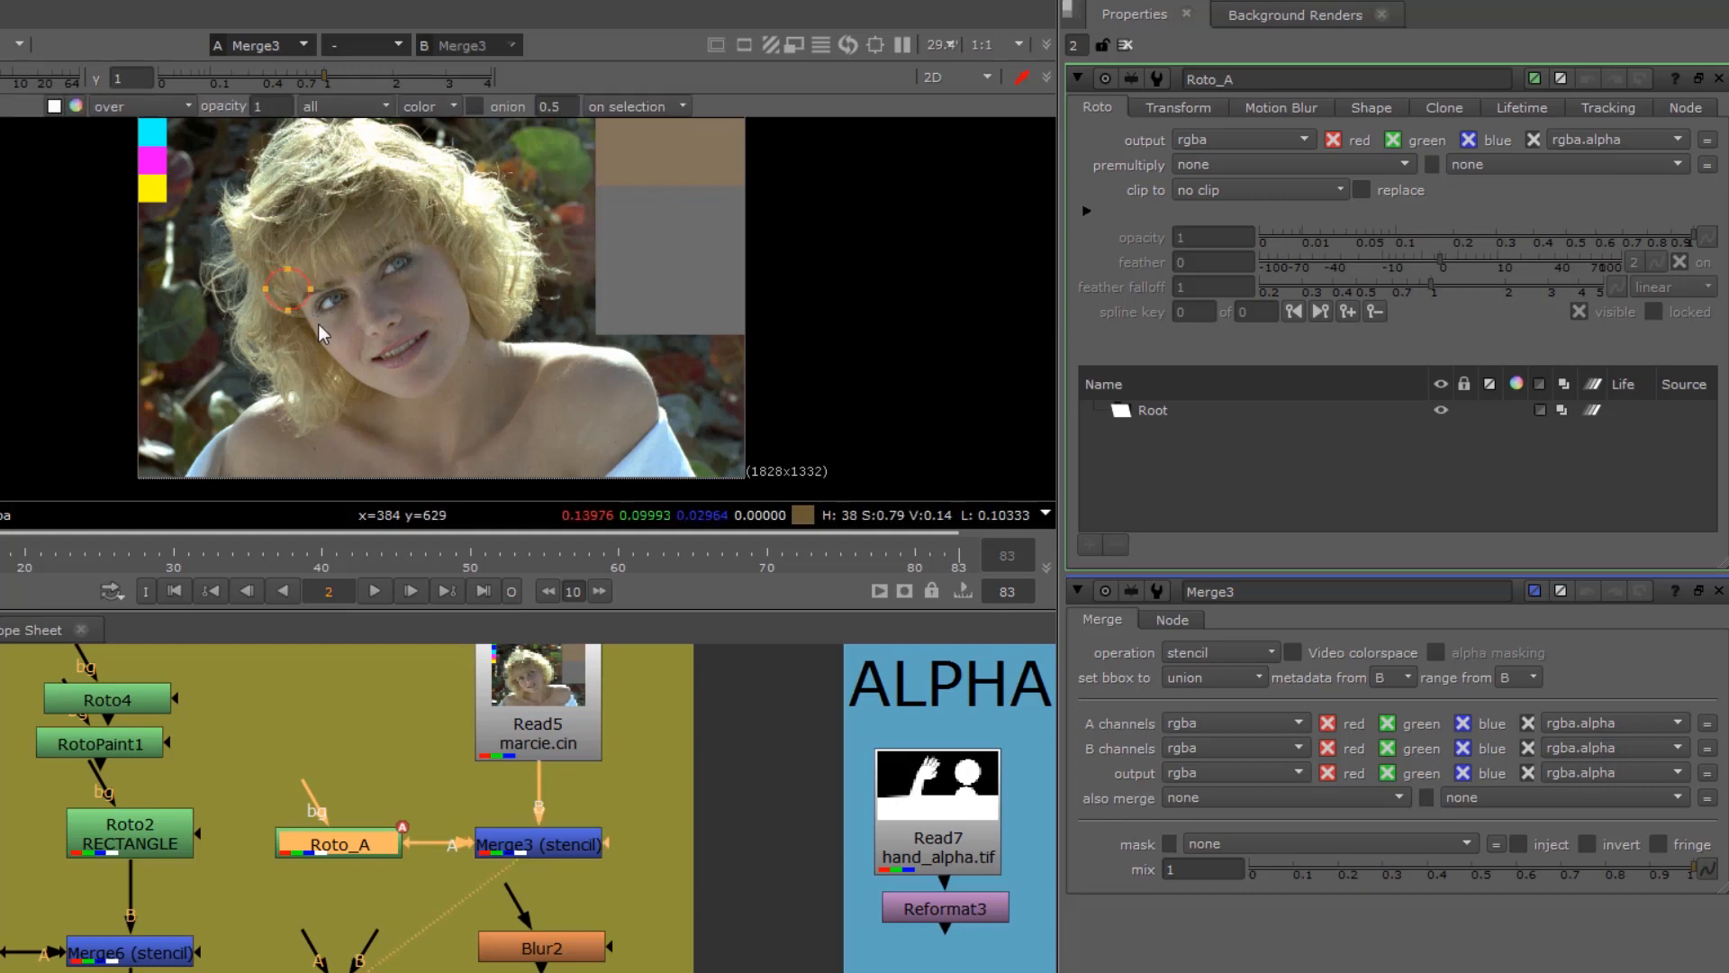
drag(412, 446, 463, 425)
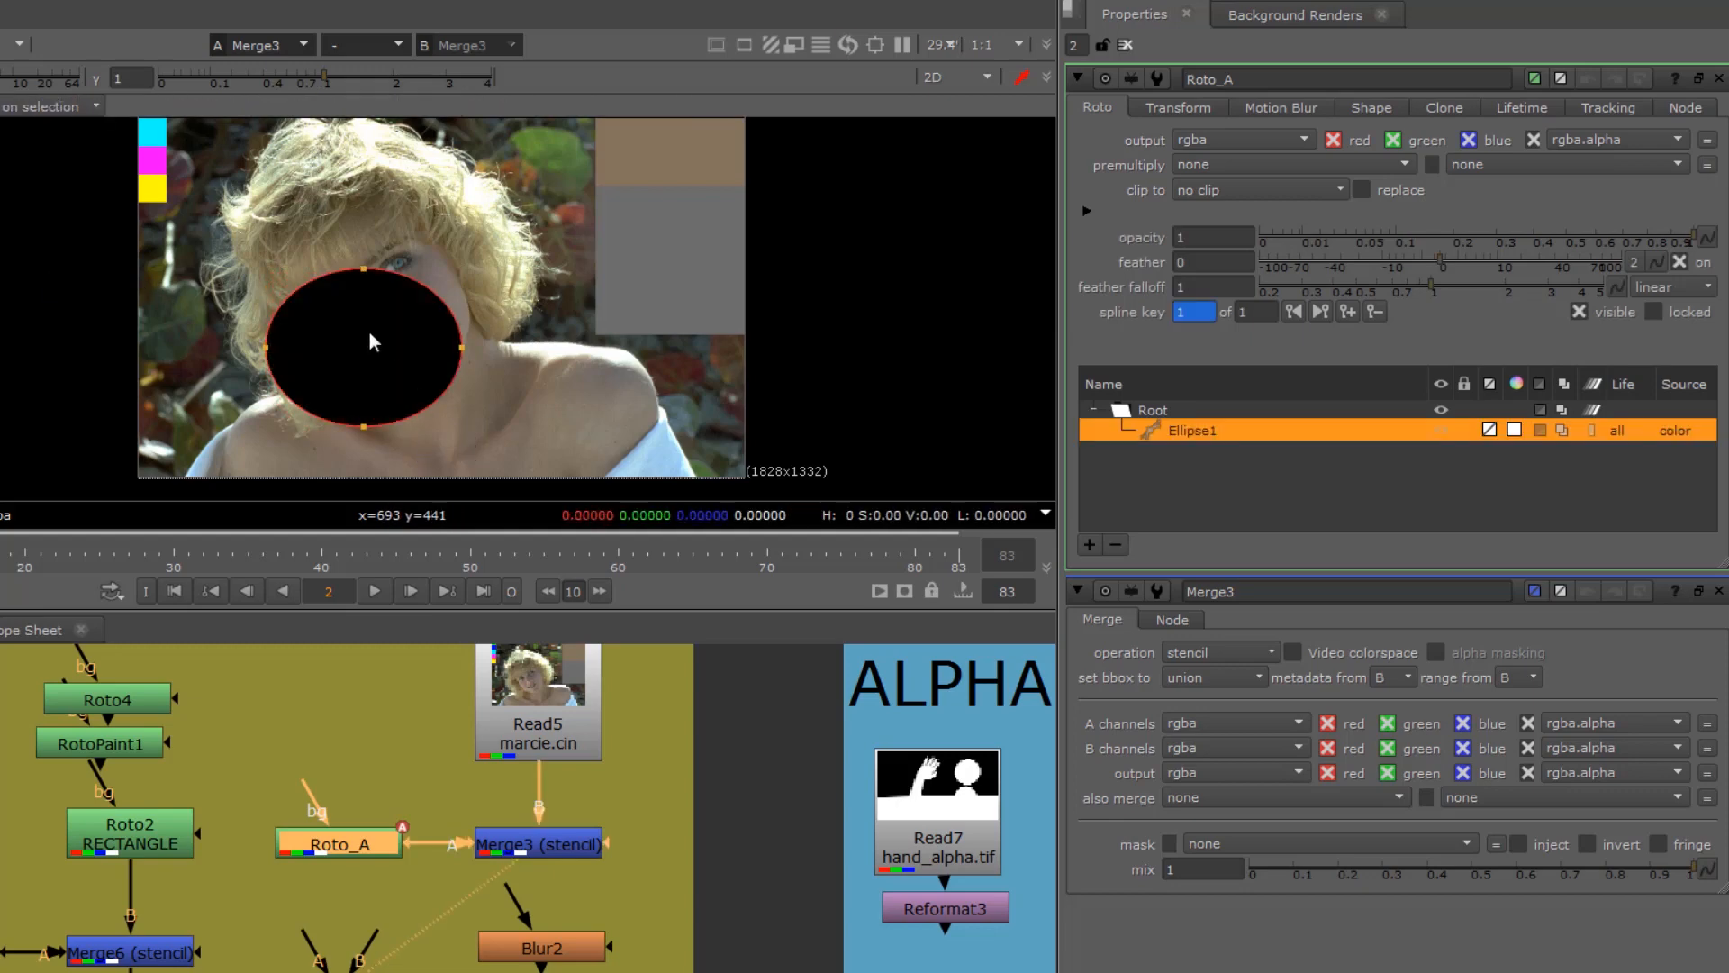
Step: Select all points of the Roto_A ellipse, move it up over the face and enlarge it to cover the whole face
drag(350, 326, 343, 324)
drag(253, 231, 448, 442)
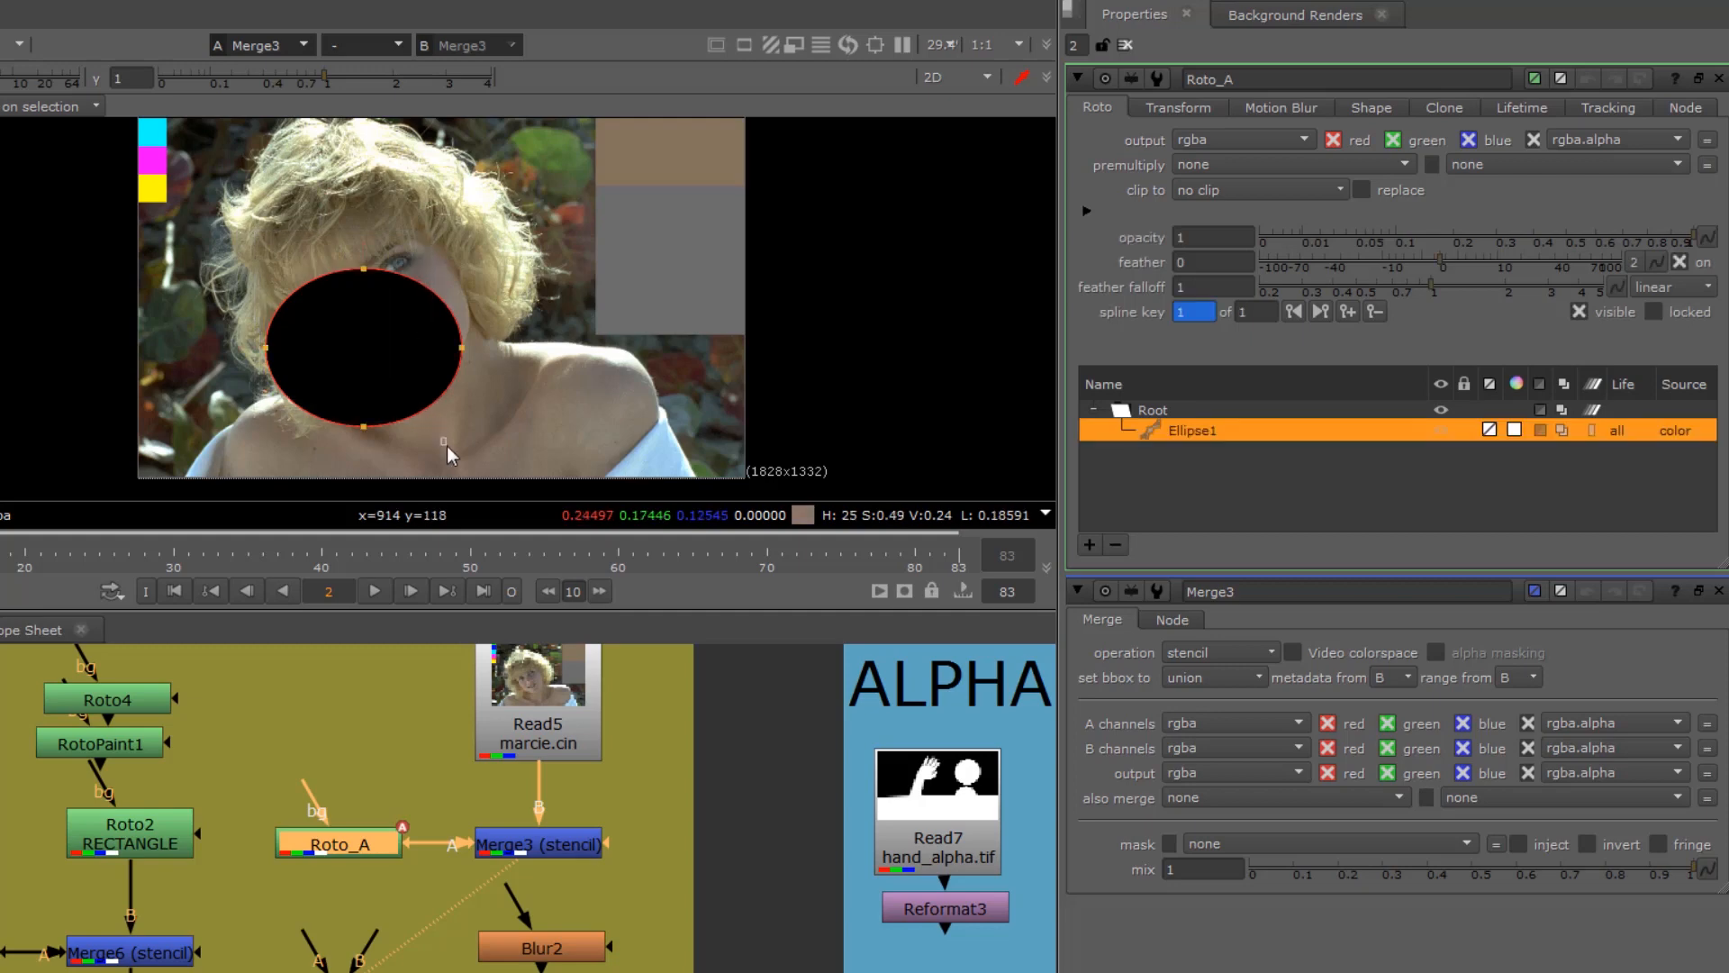
drag(240, 224, 511, 460)
drag(361, 350, 378, 315)
drag(484, 397, 492, 438)
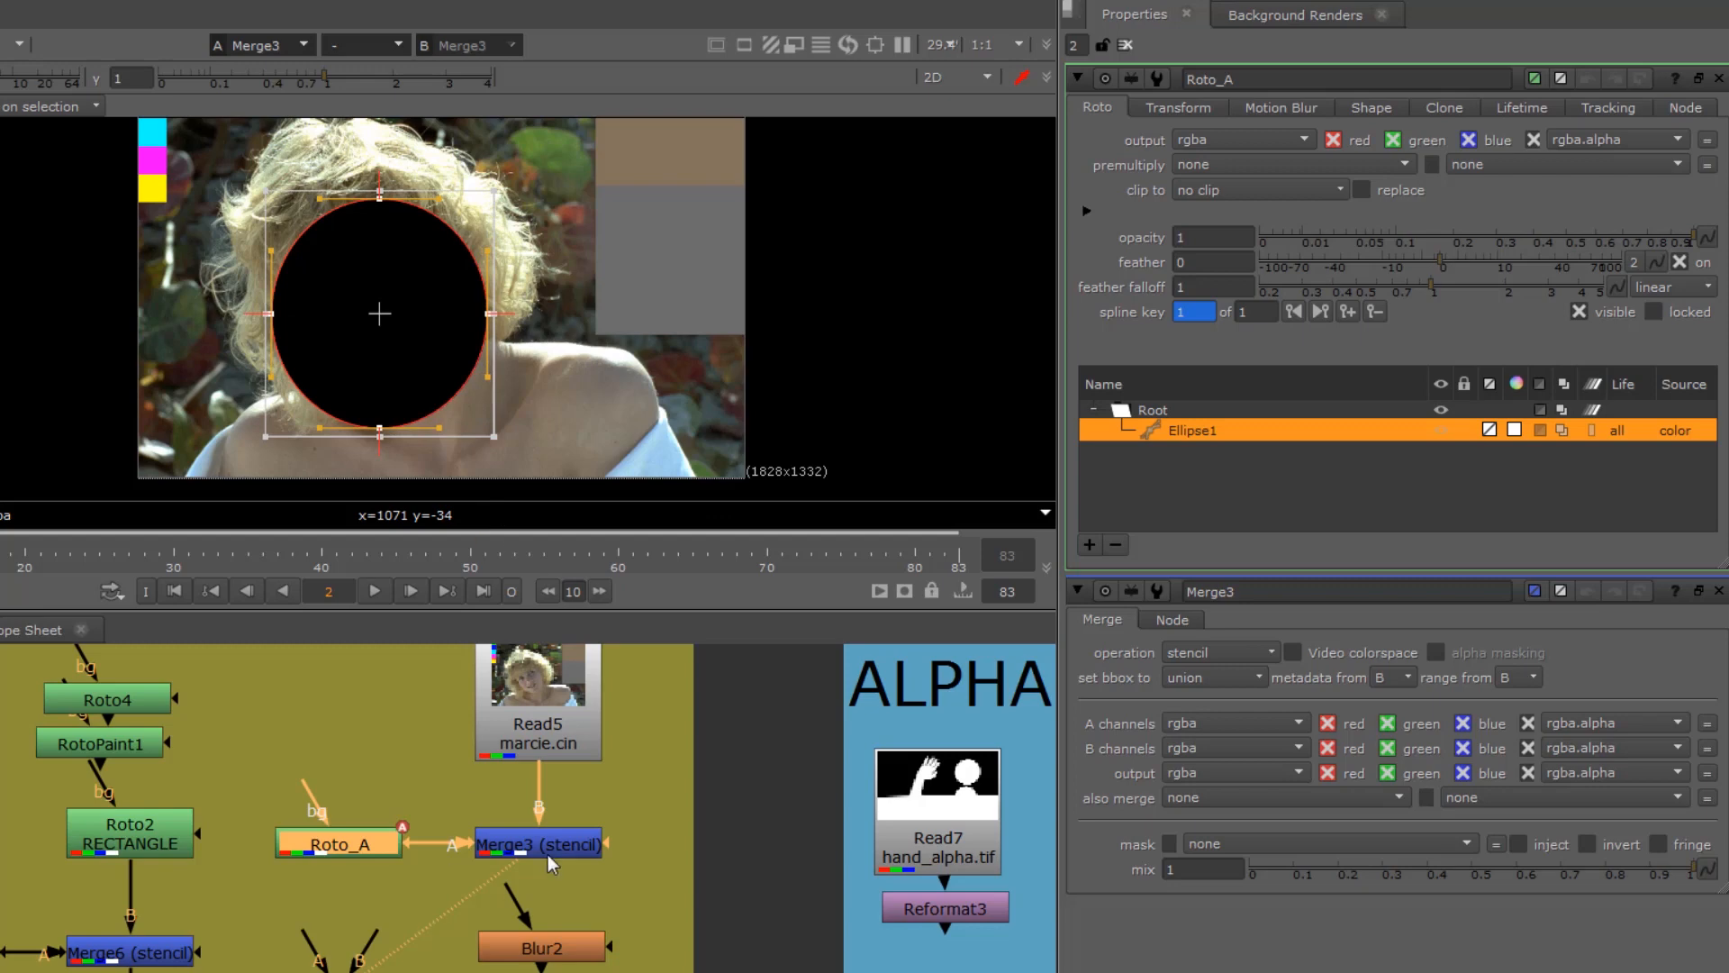
Step: Change Merge3's operation from stencil to mask
click(548, 854)
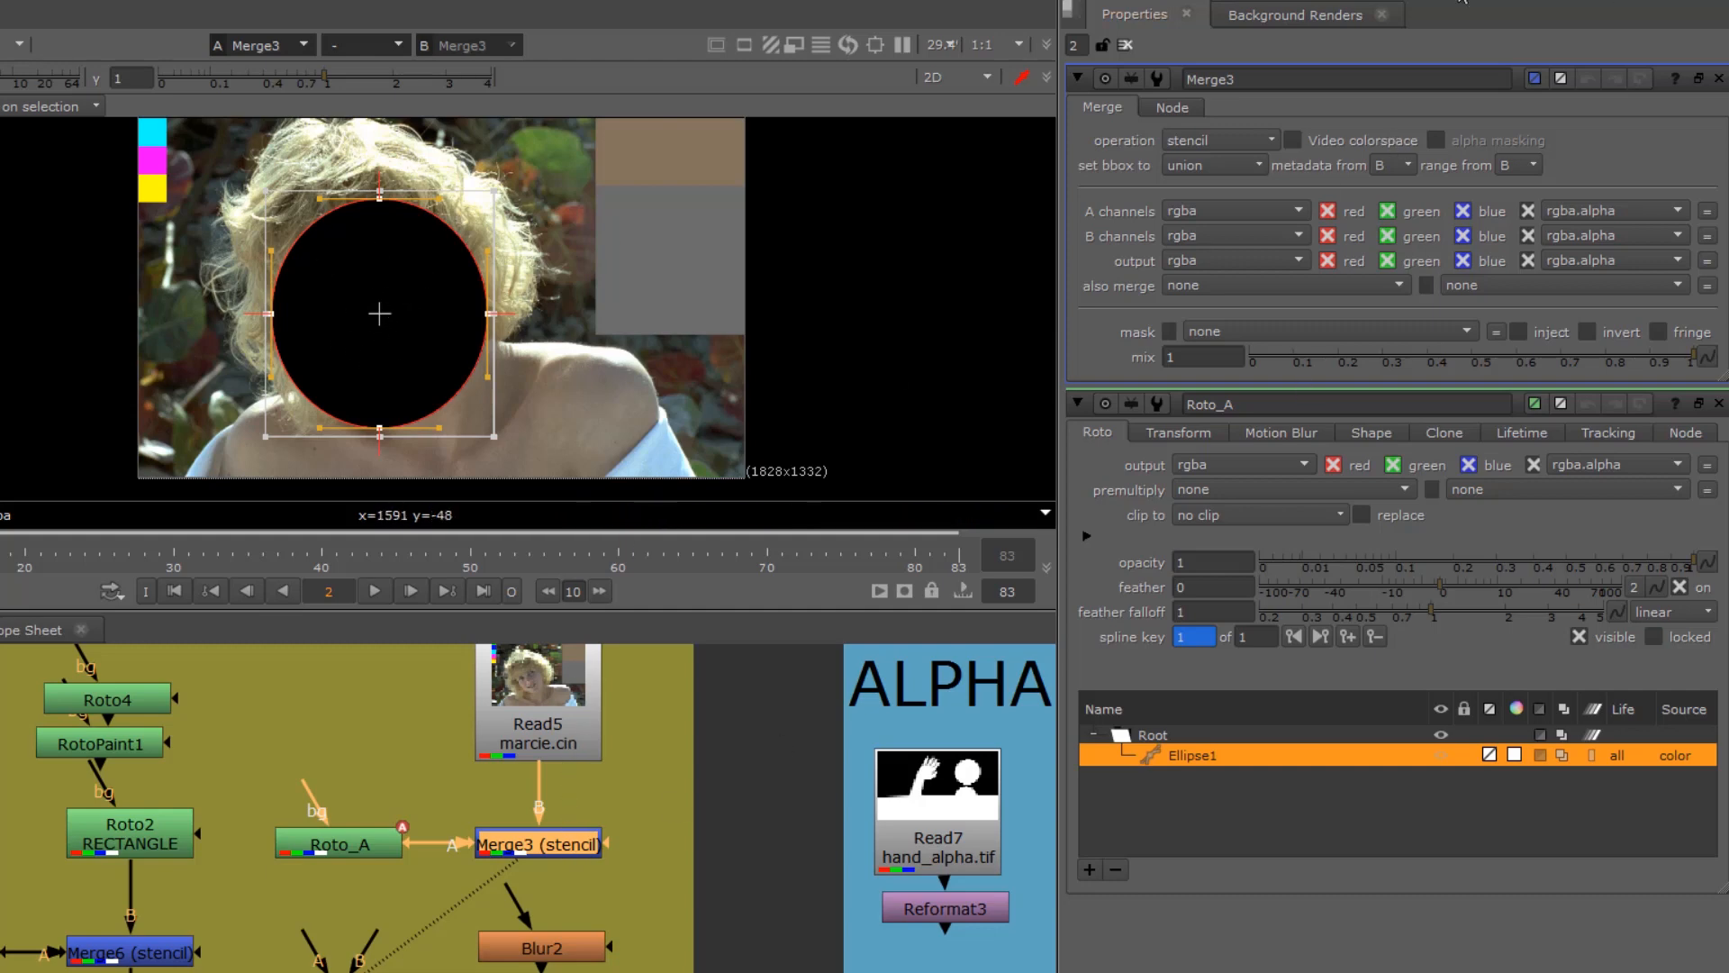
click(1191, 137)
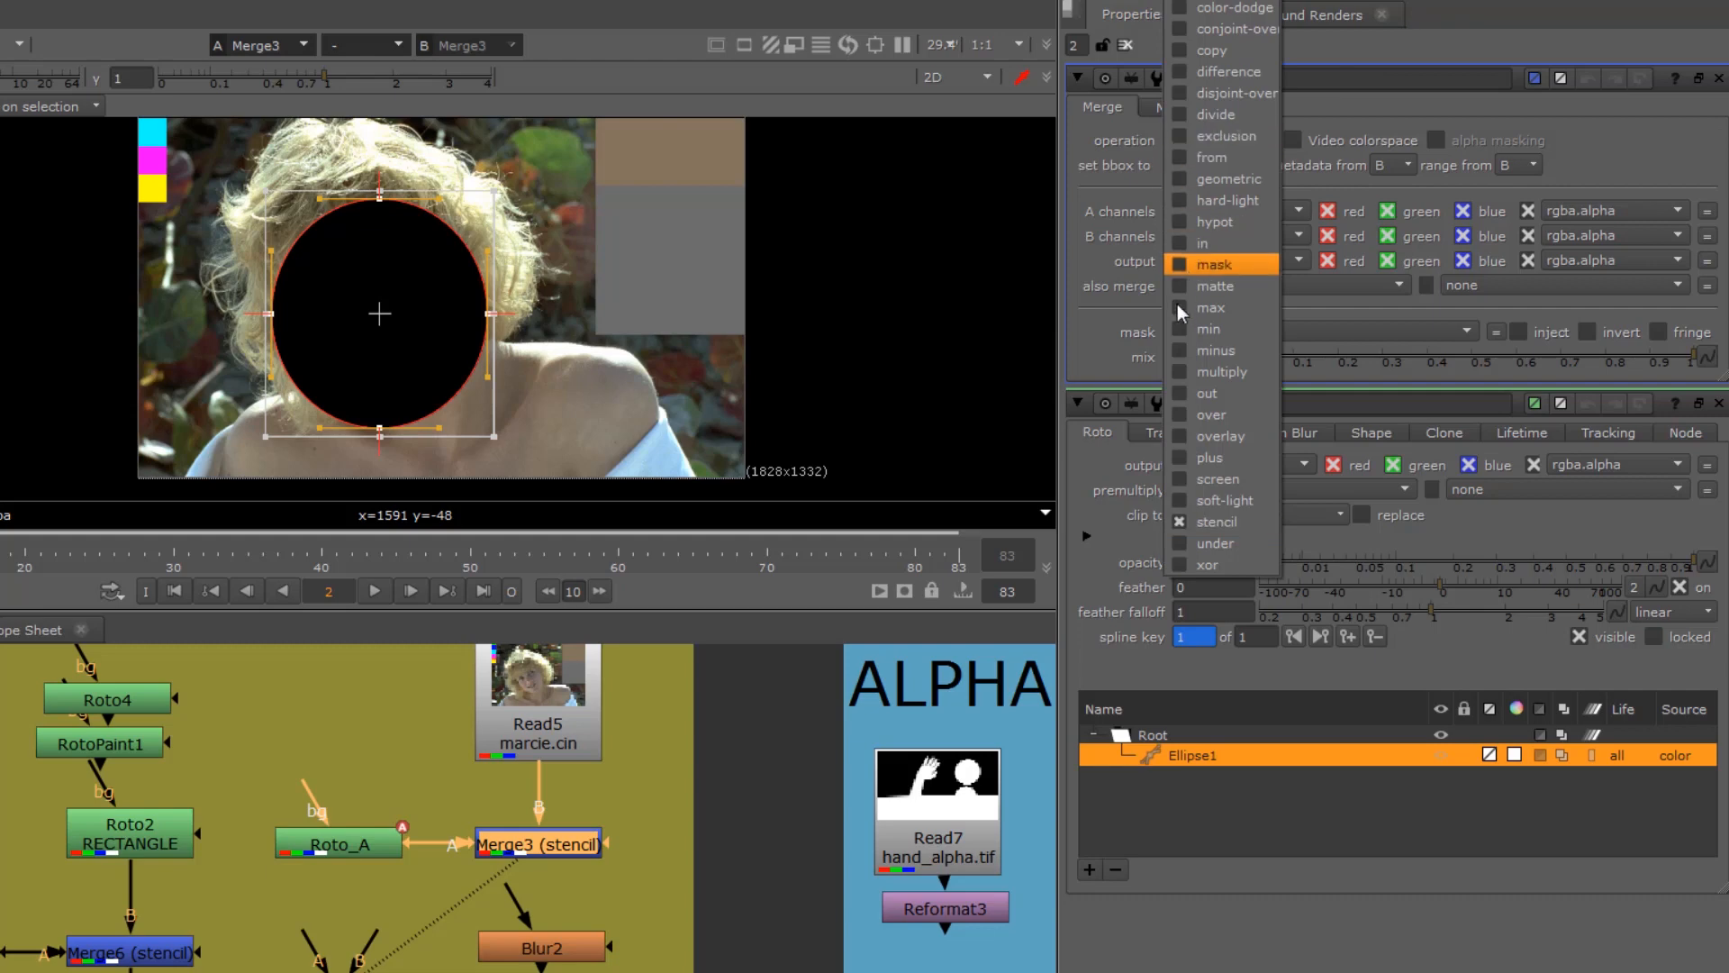
click(1214, 264)
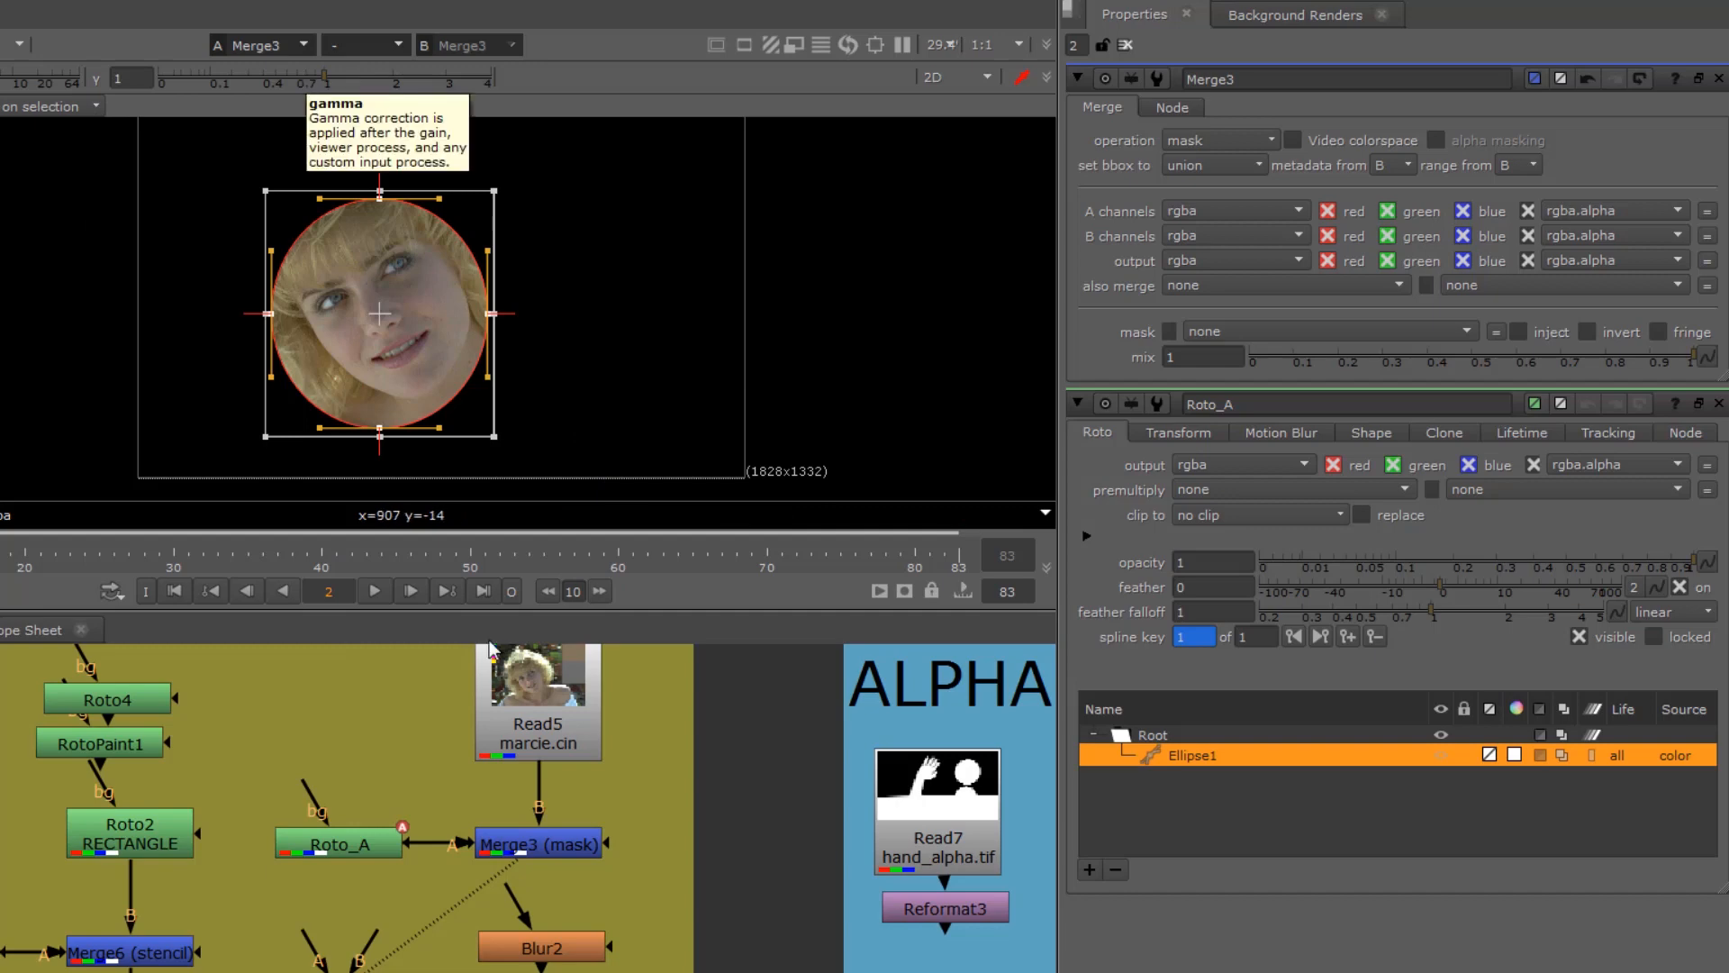
Step: Nudge the Roto_A ellipse upward, pull its right-hand point slightly outward, and show the shape's transform settings
drag(351, 851, 342, 857)
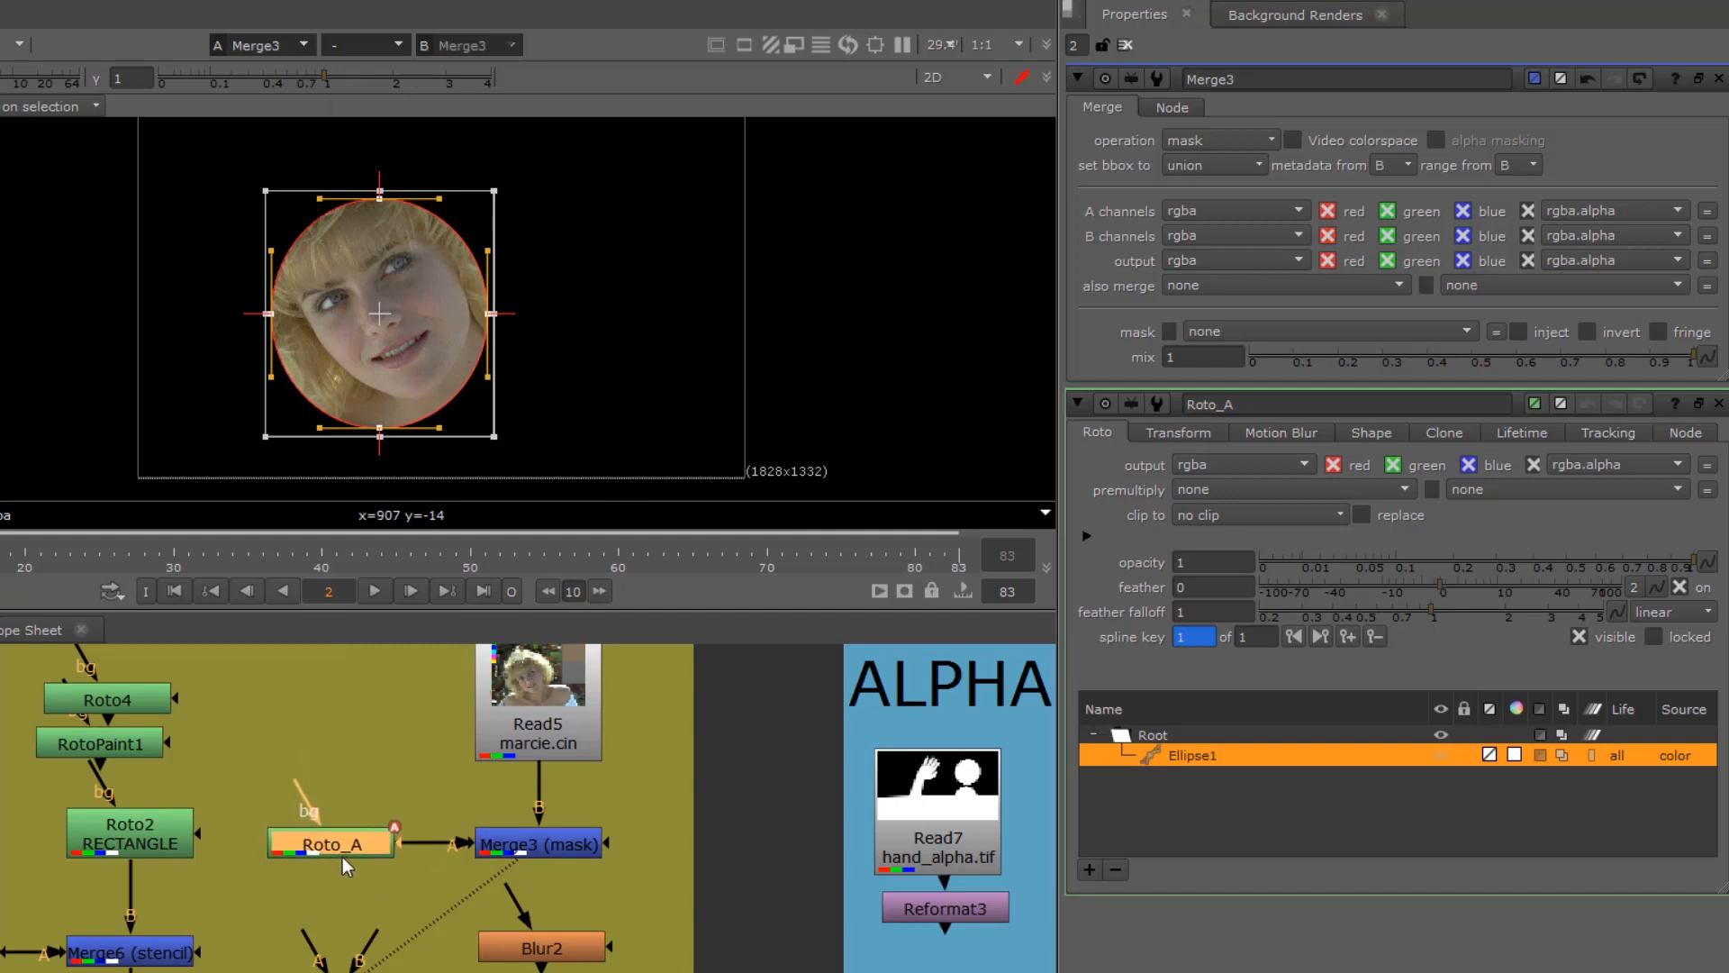
mouse_move(390, 341)
mouse_down()
mouse_move(400, 325)
mouse_move(391, 357)
mouse_up()
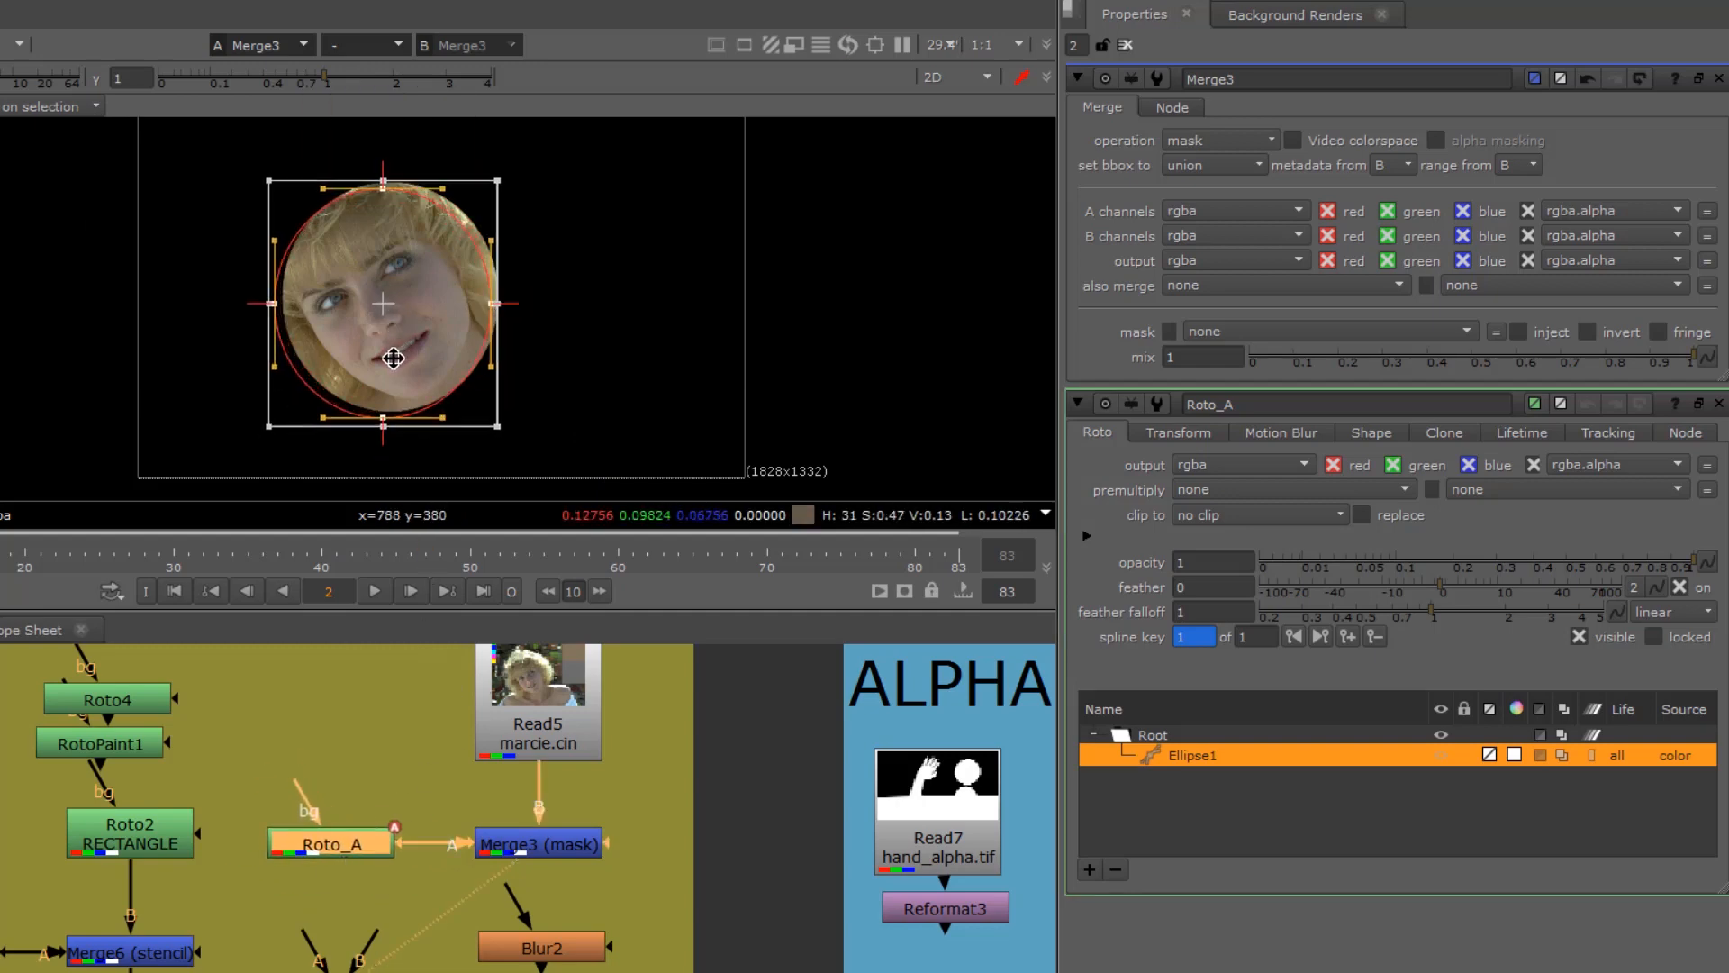
click(630, 438)
click(493, 303)
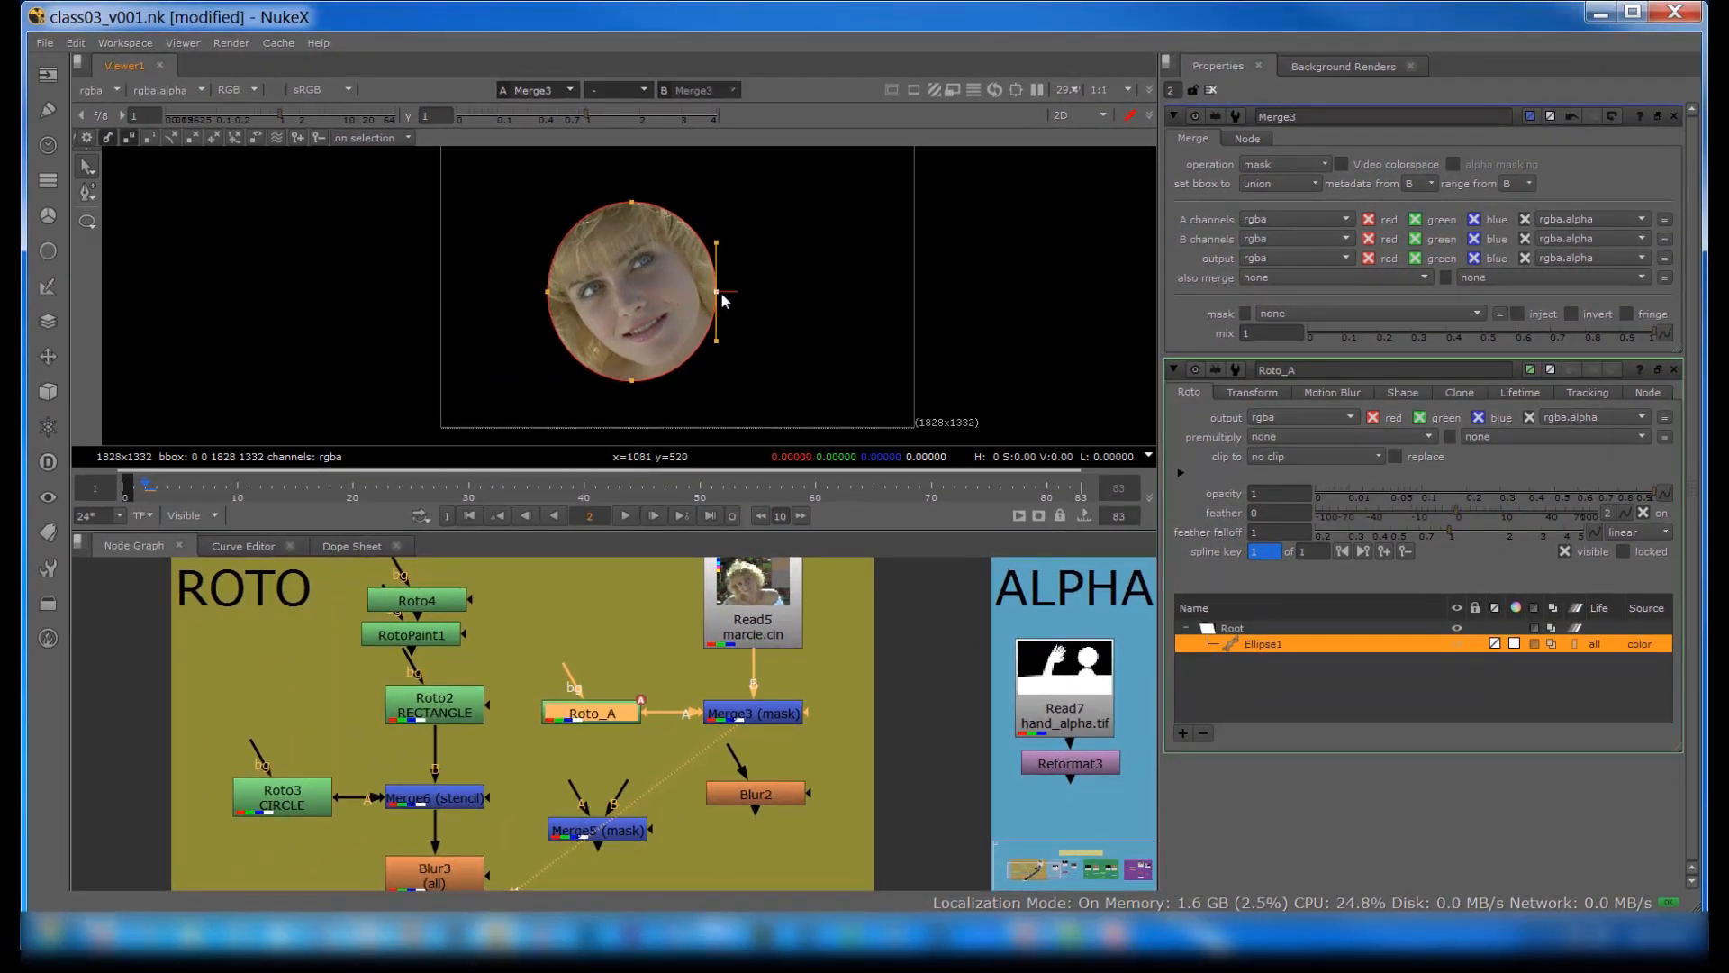
drag(721, 294, 731, 292)
drag(512, 272, 553, 324)
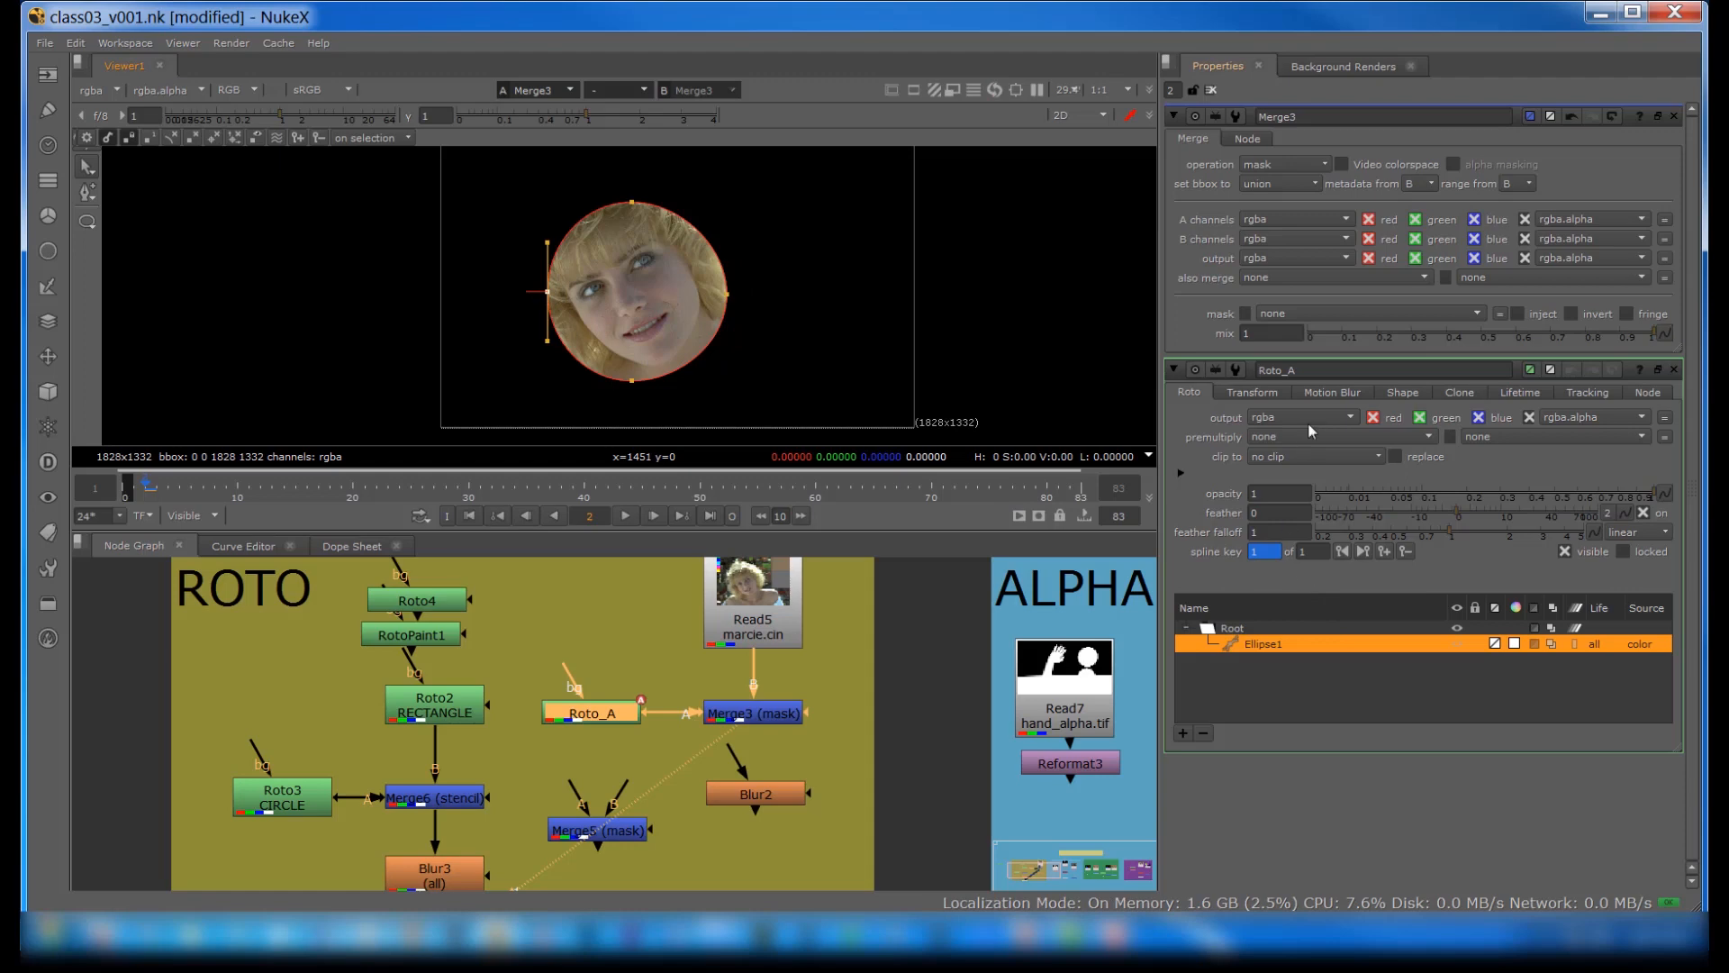
click(1248, 395)
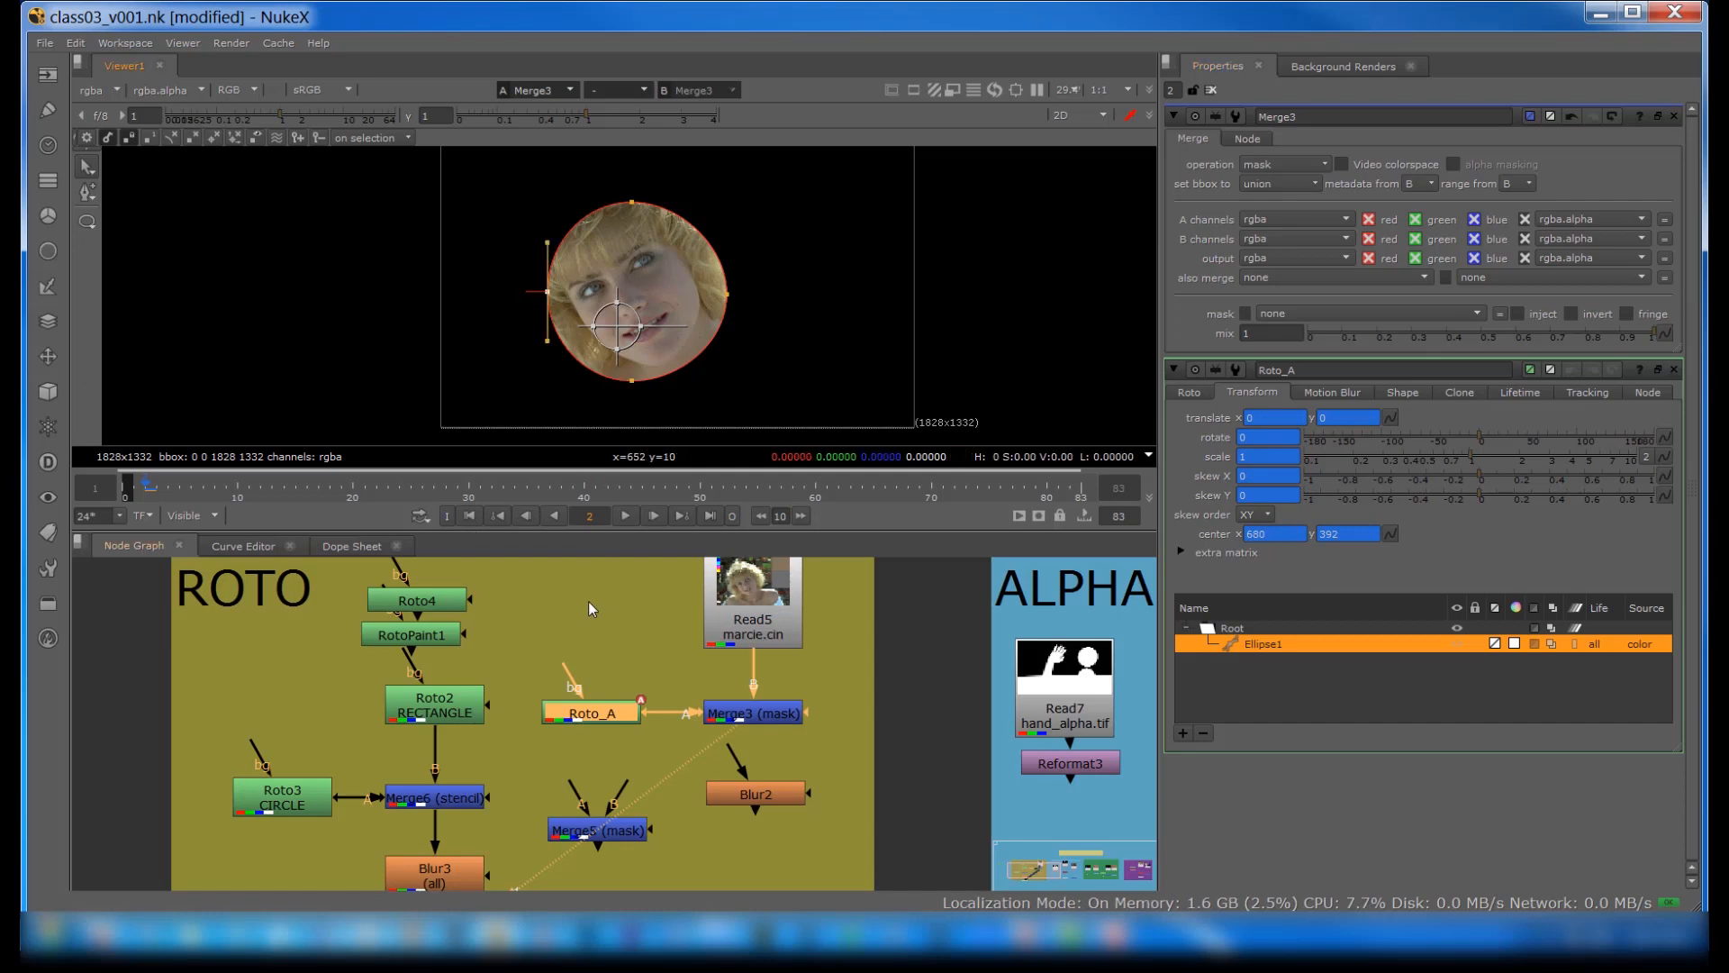
Step: Connect Blur2 to the output of Merge3, view the blurred result and open Blur2's settings
click(602, 671)
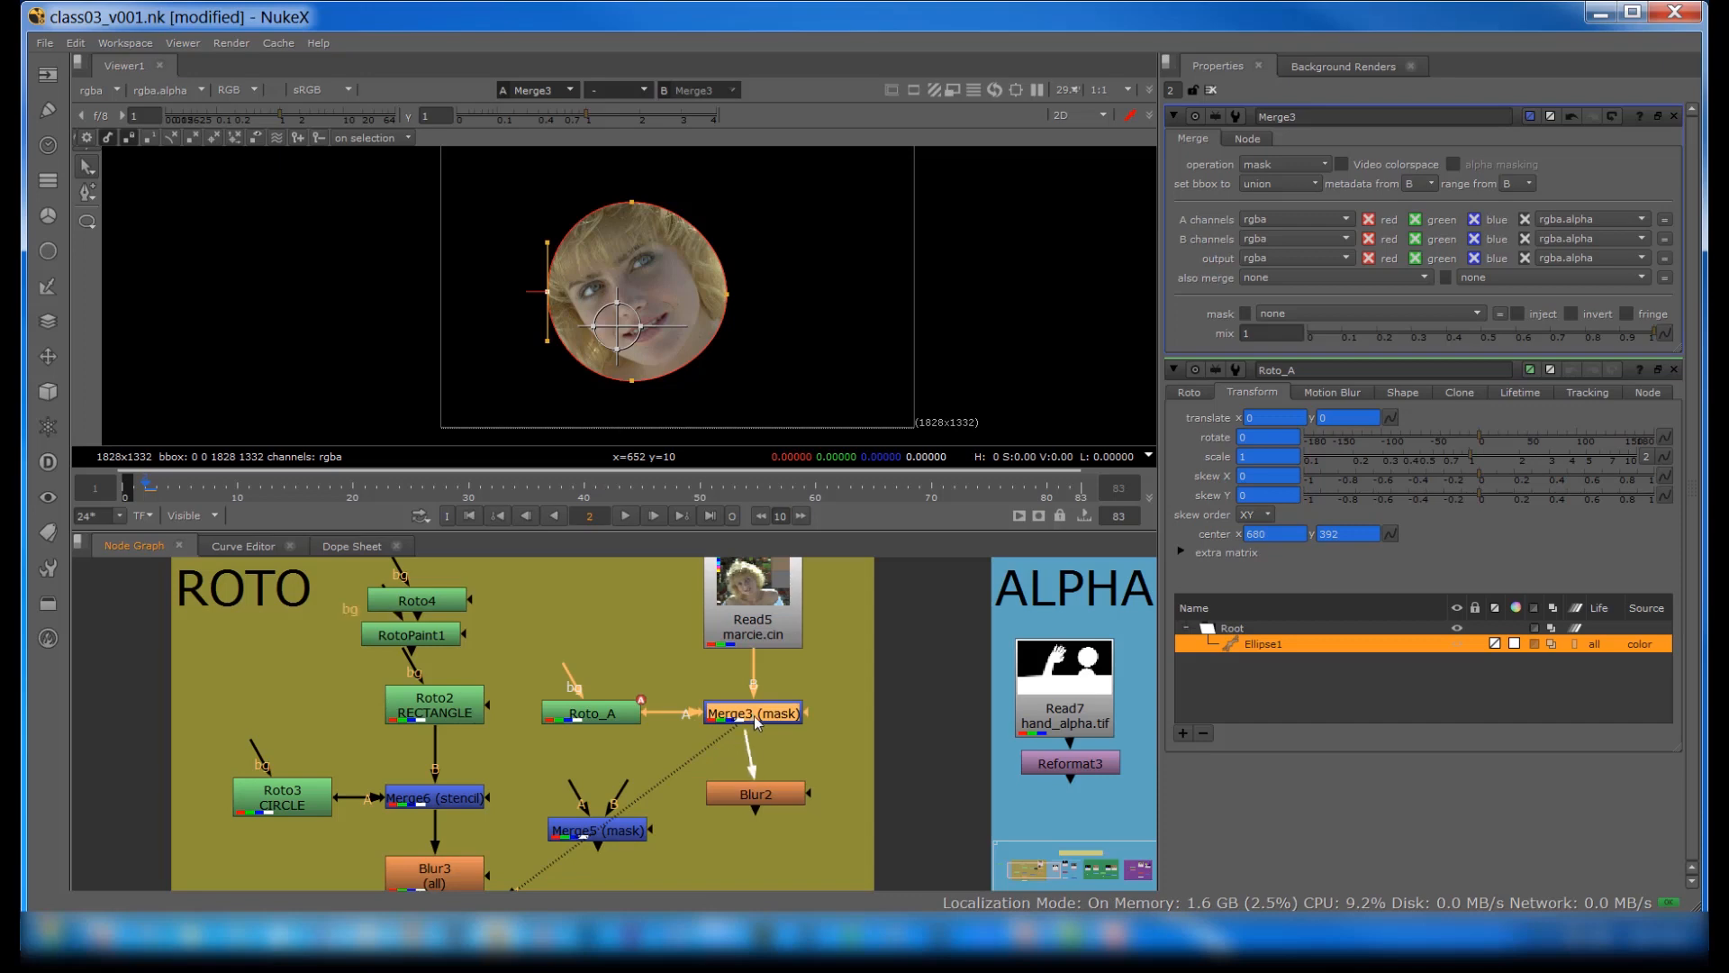
click(747, 793)
key(1)
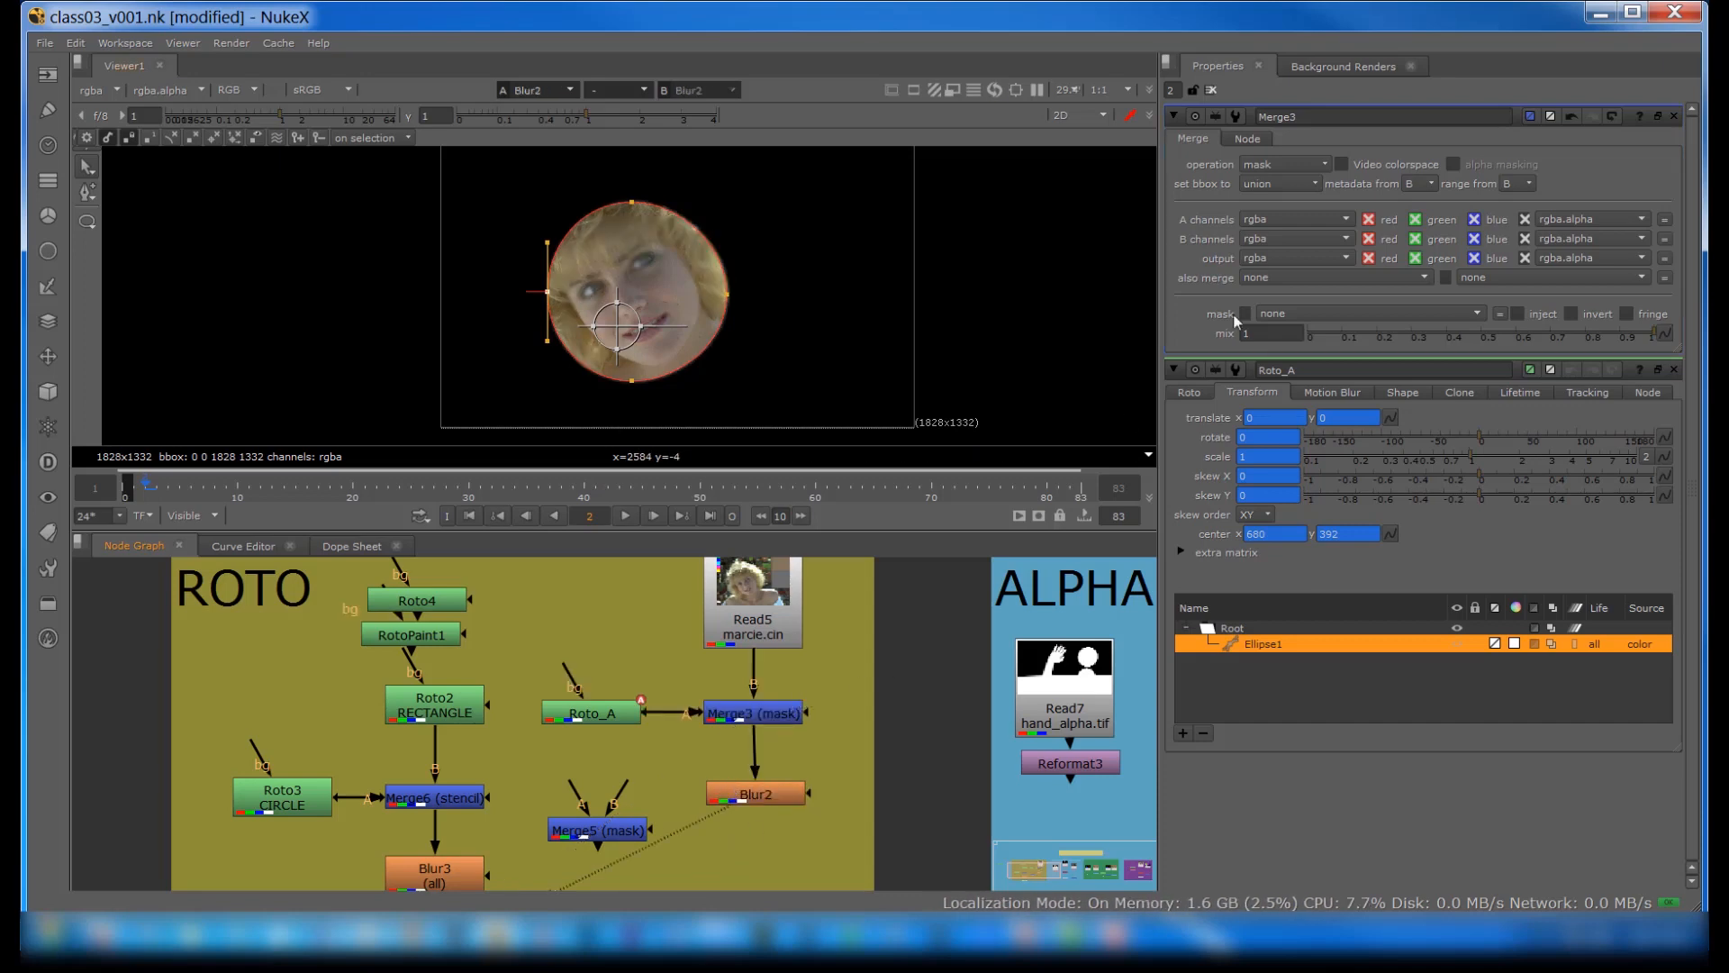
double_click(761, 793)
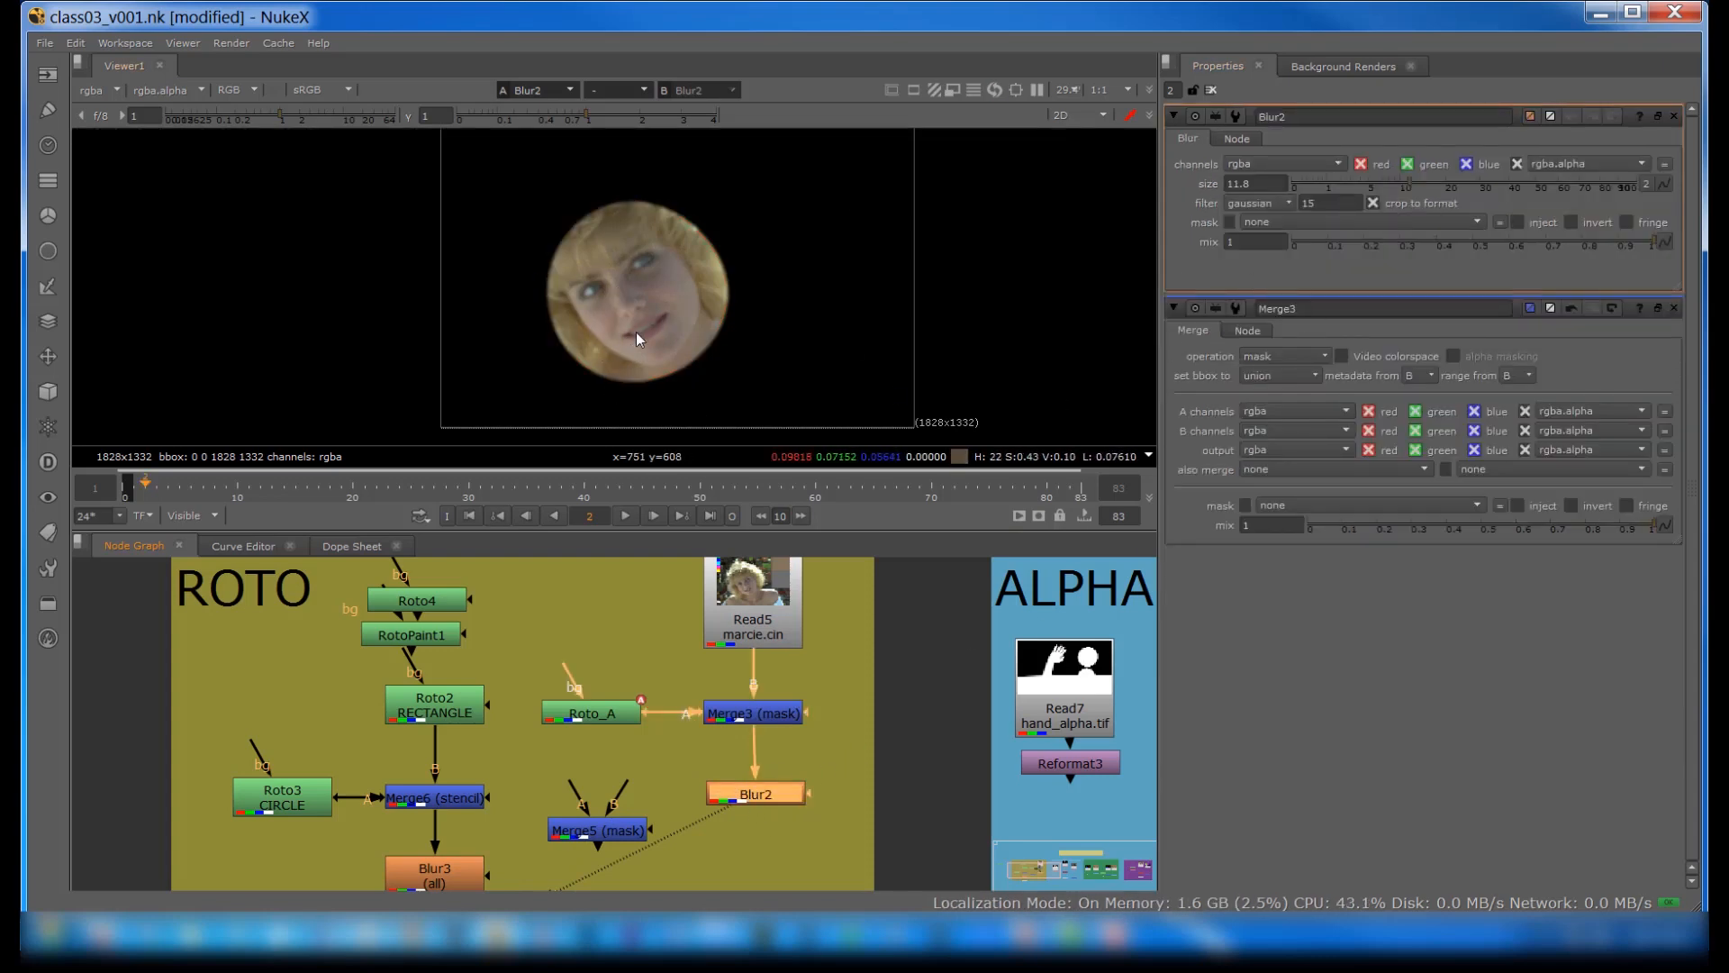
Step: Move Roto_A up beside the Read5 marcie.cin node and shift Read5 slightly downward
click(579, 714)
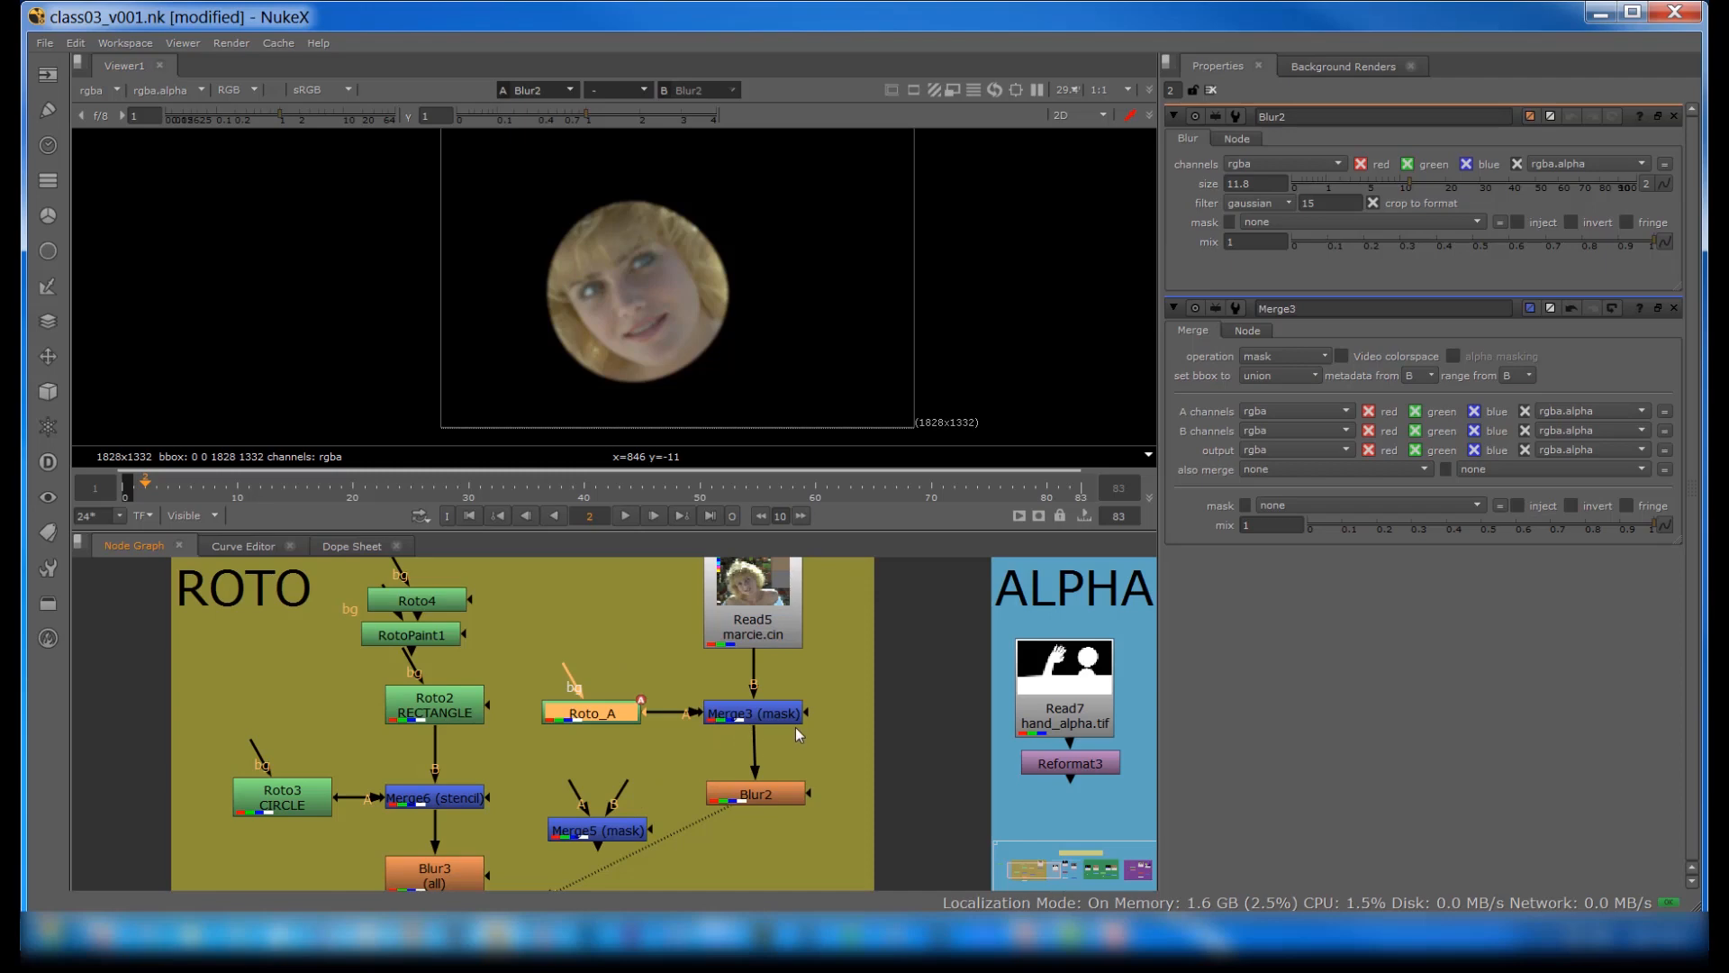
drag(574, 715, 565, 641)
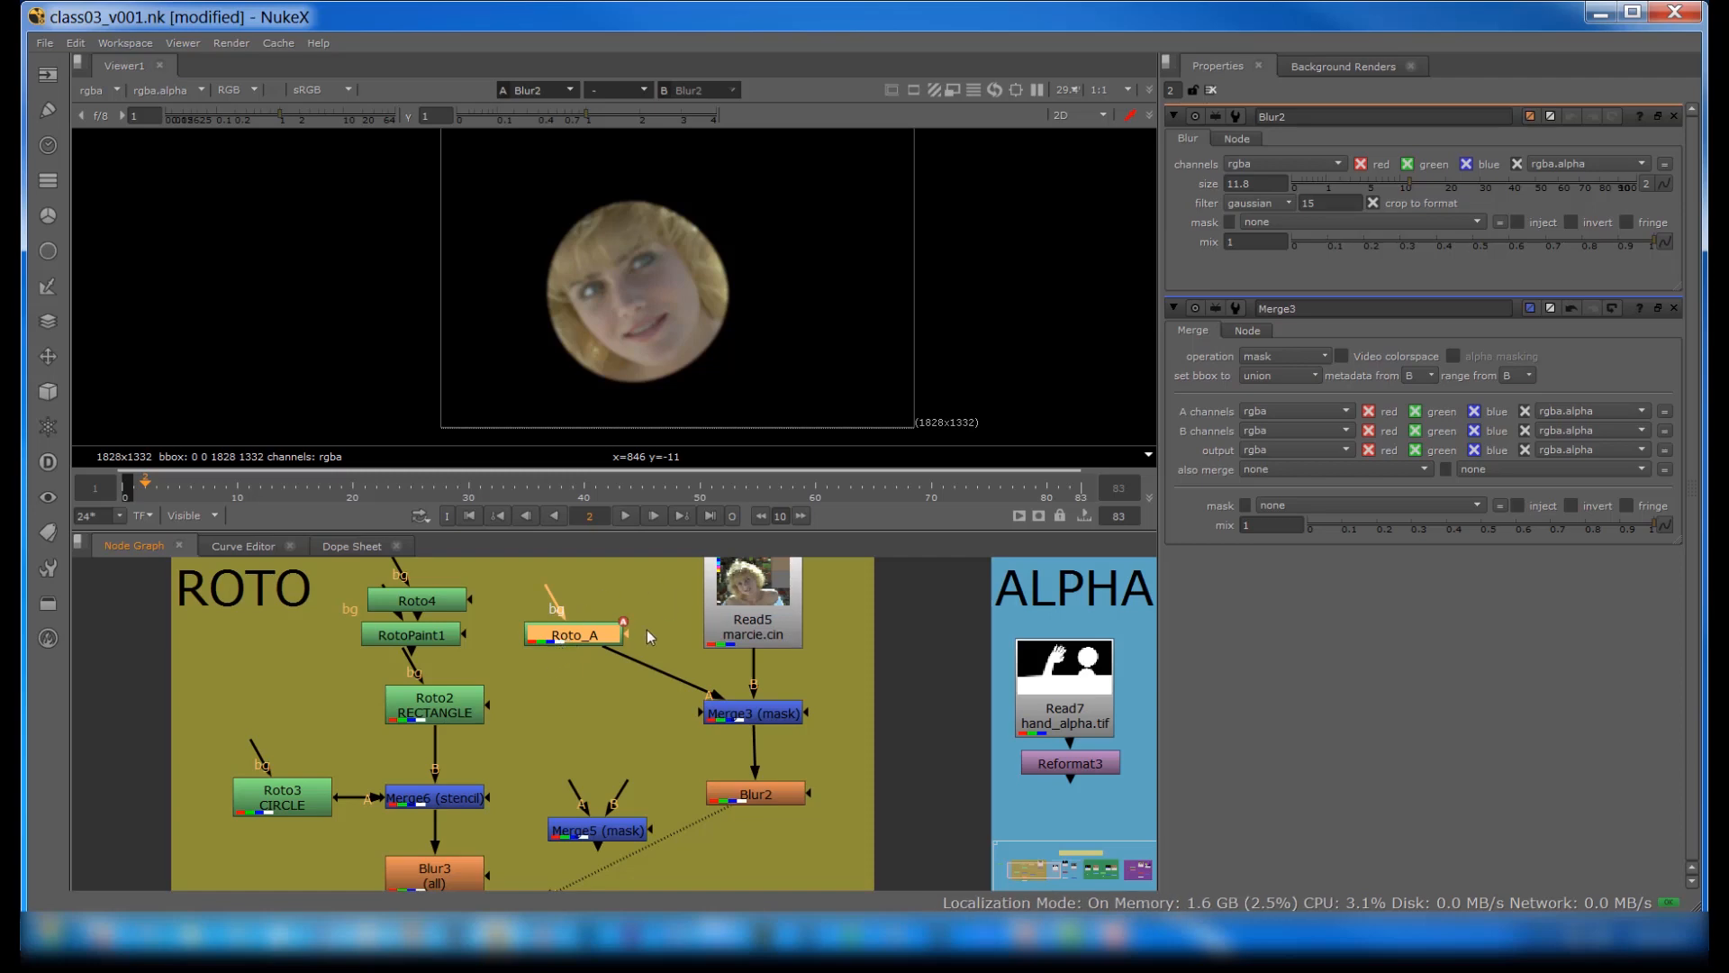
drag(751, 610, 751, 632)
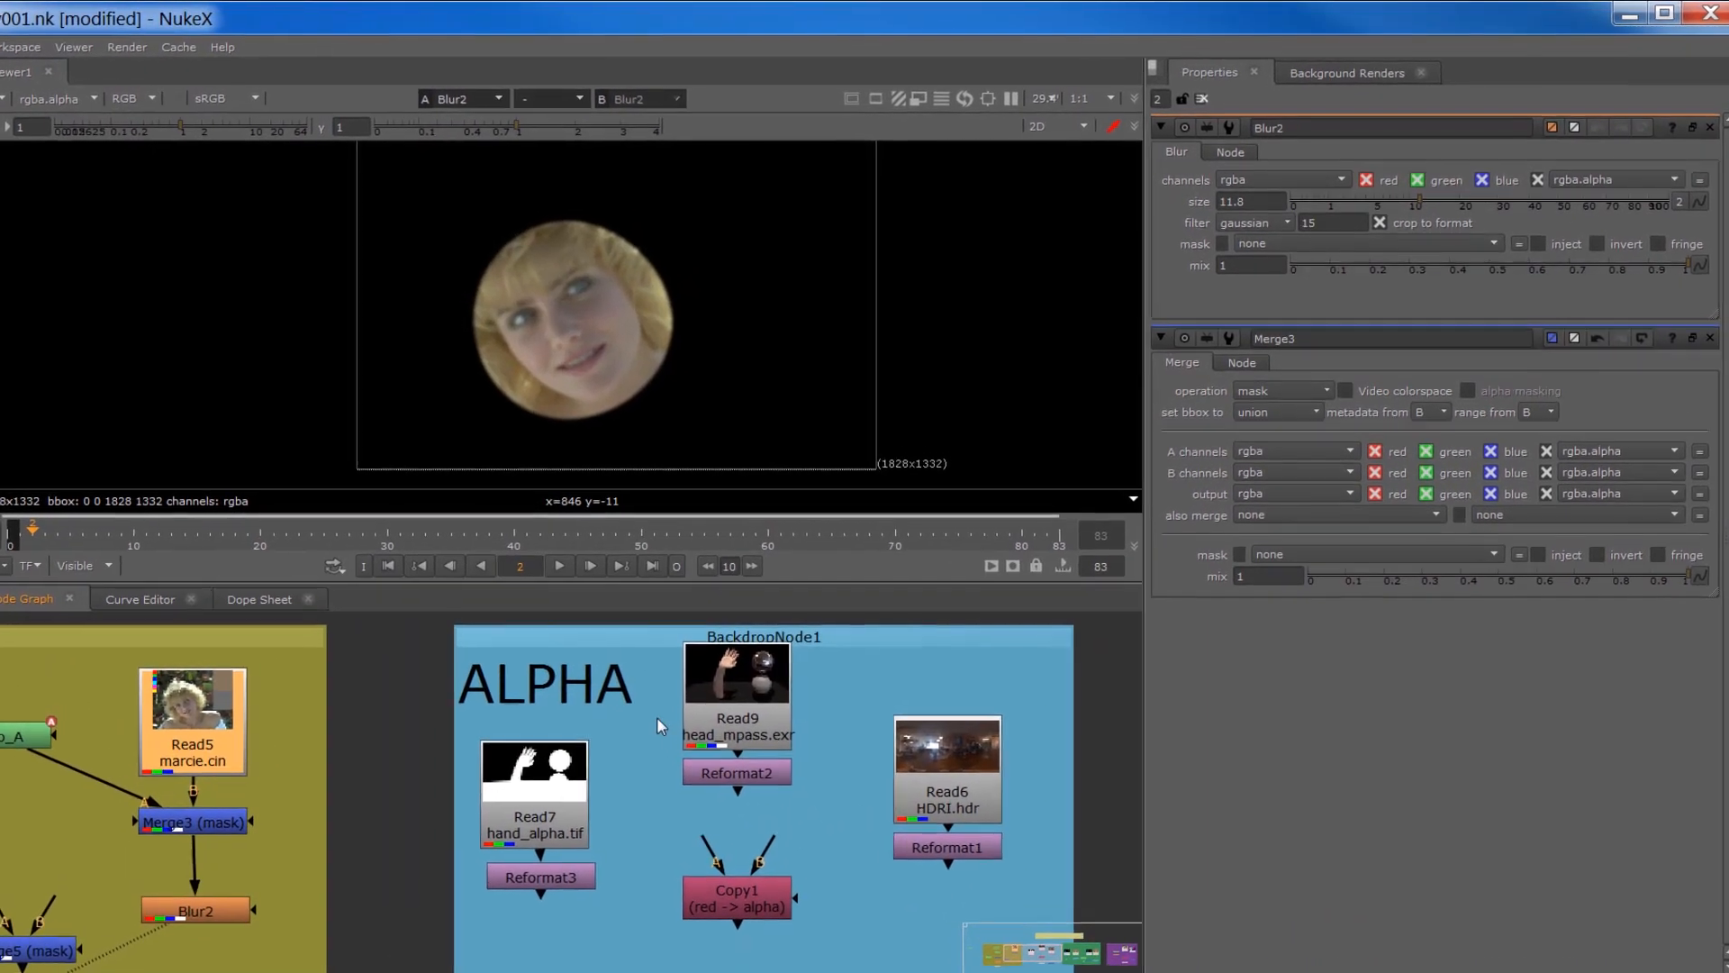
Step: View the Read9 head_mpass.exr render and the Read7 hand_alpha.tif matte in the ALPHA section for comparison
click(797, 656)
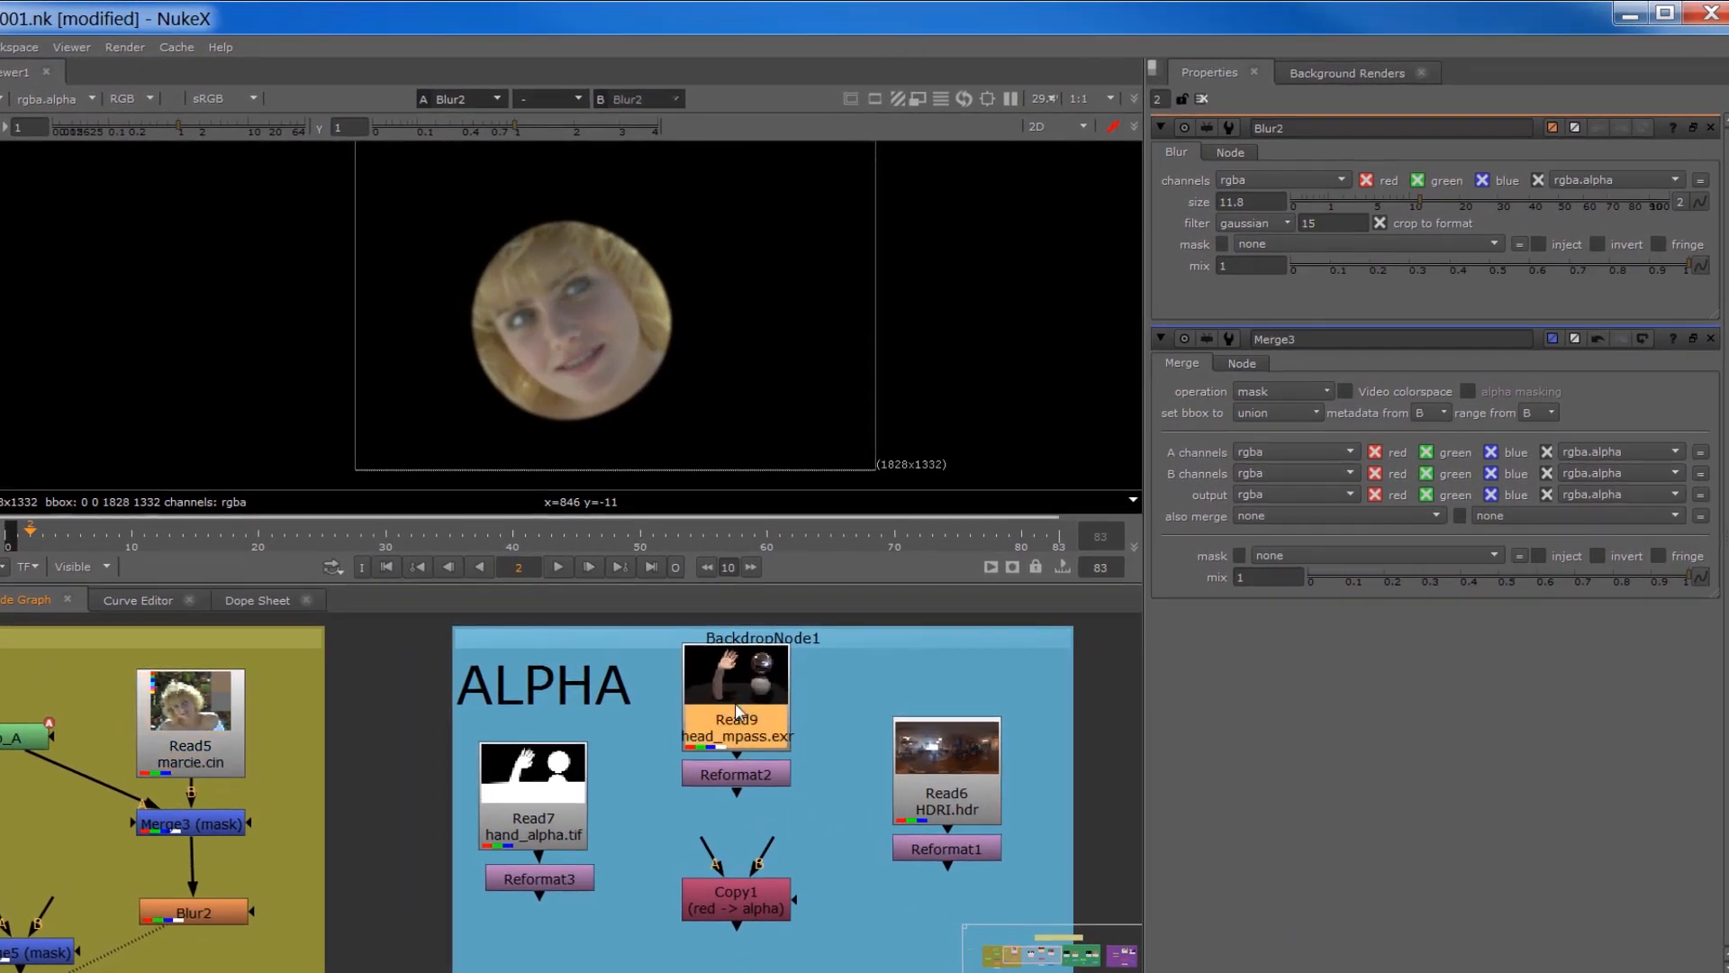
key(1)
click(708, 777)
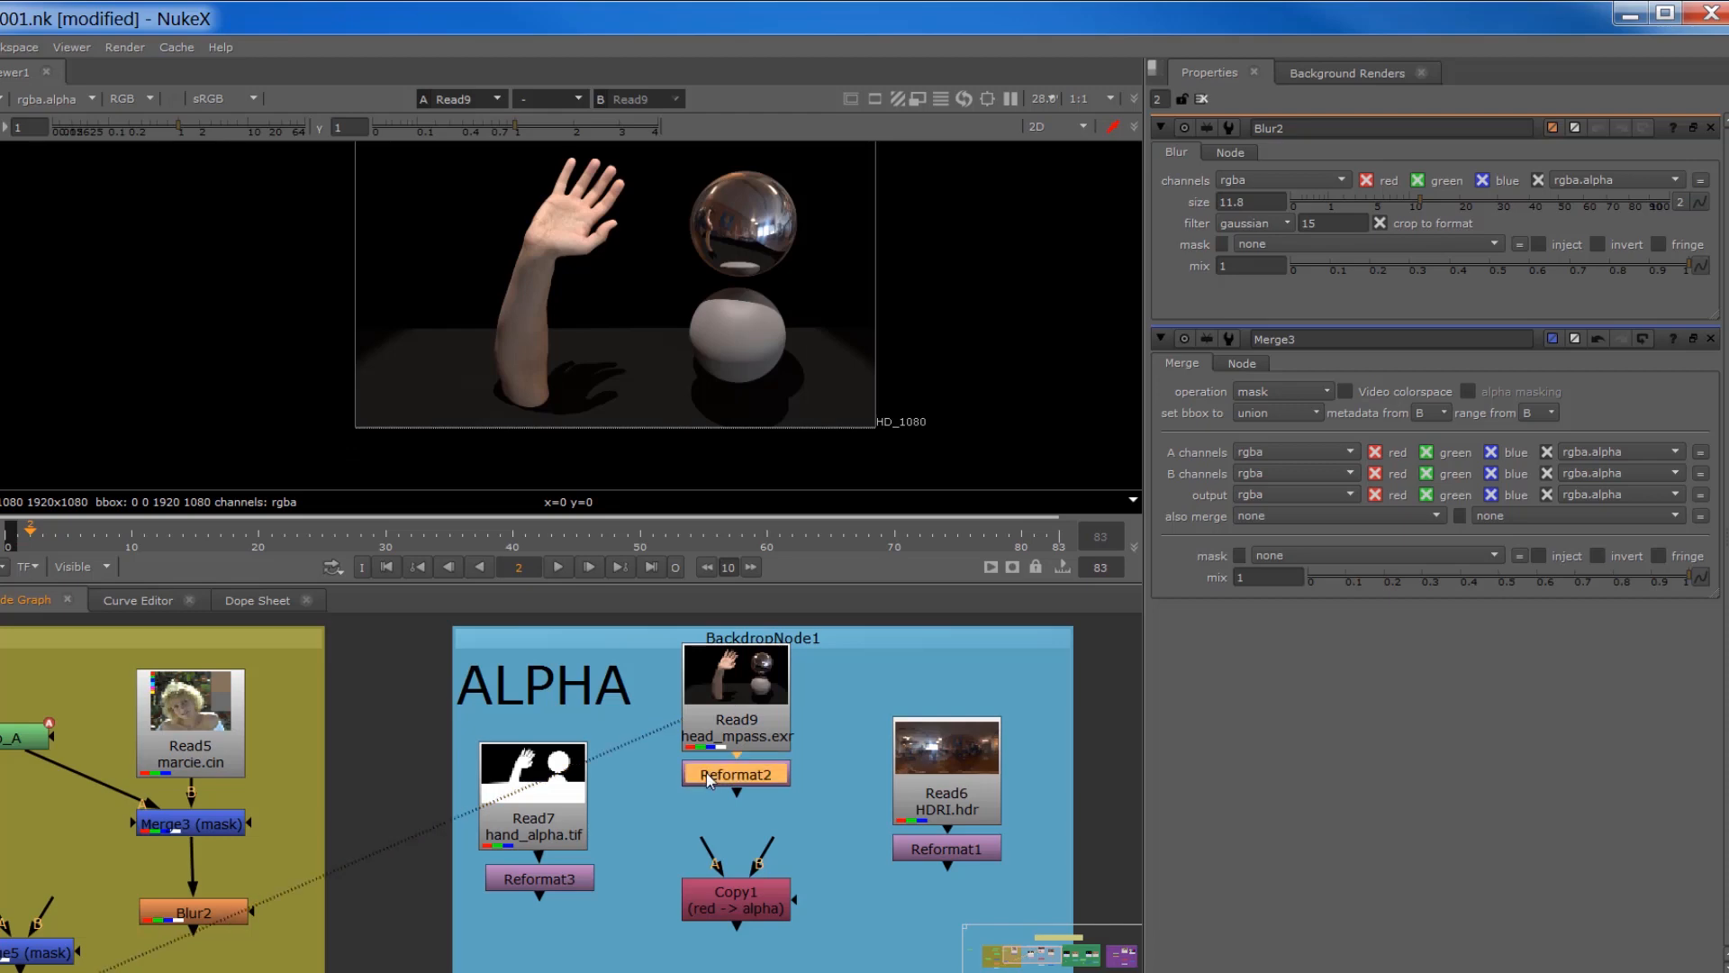
click(516, 764)
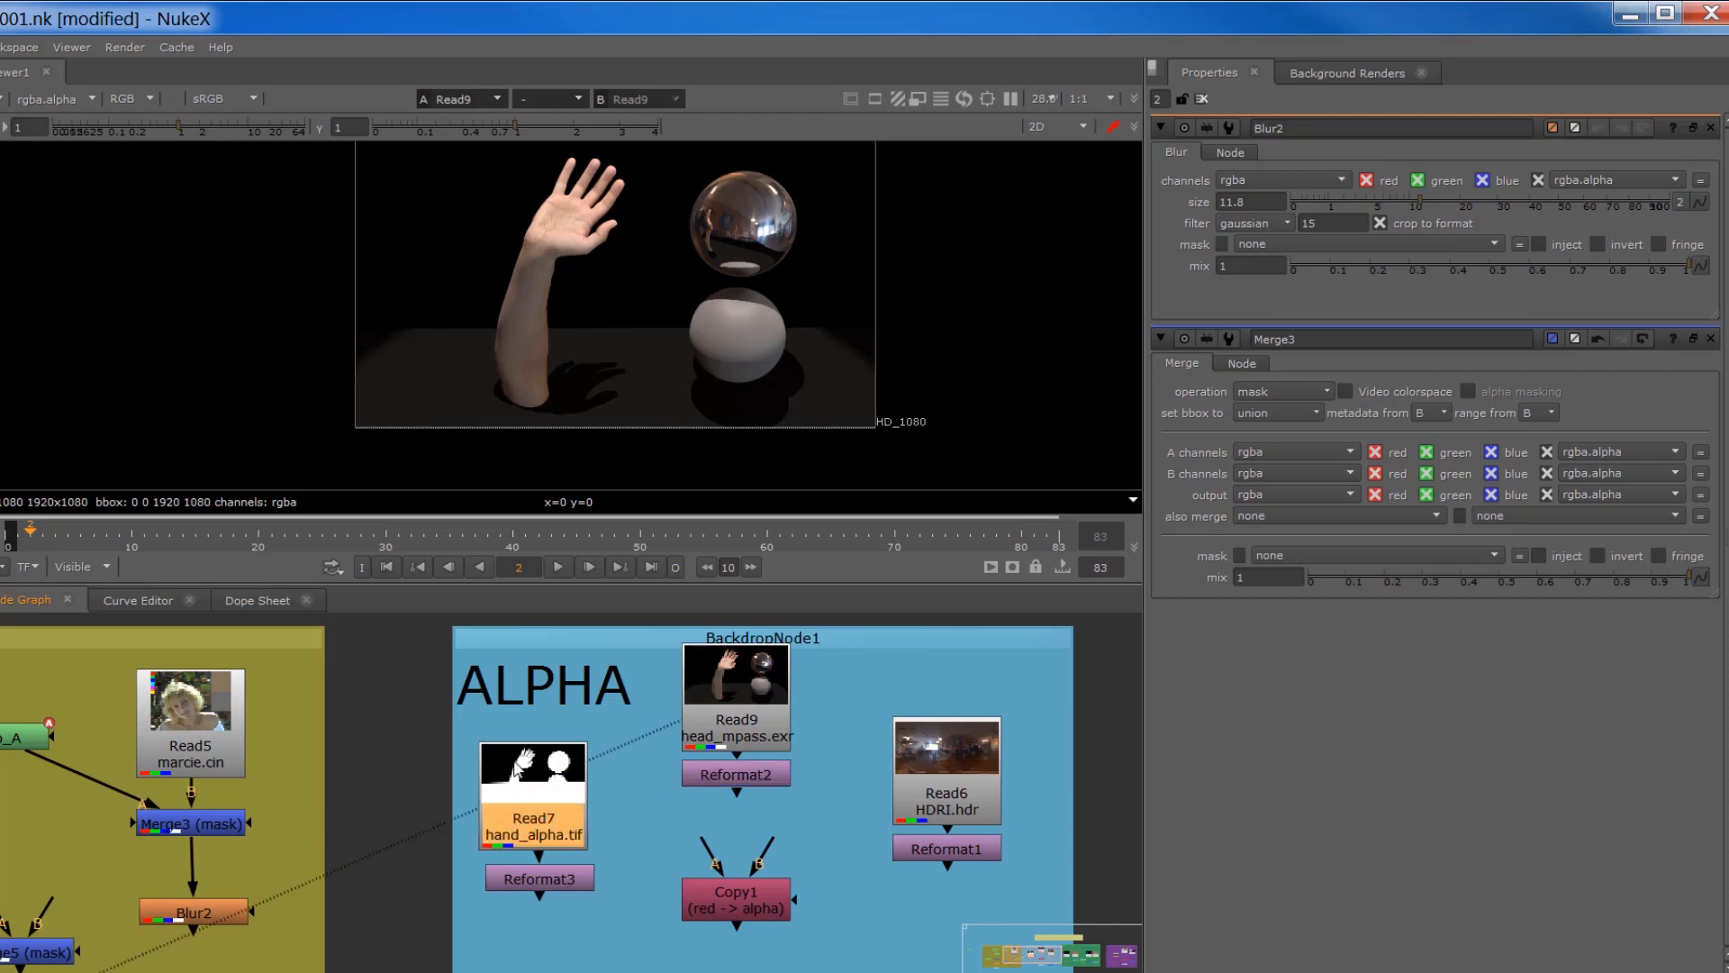
key(1)
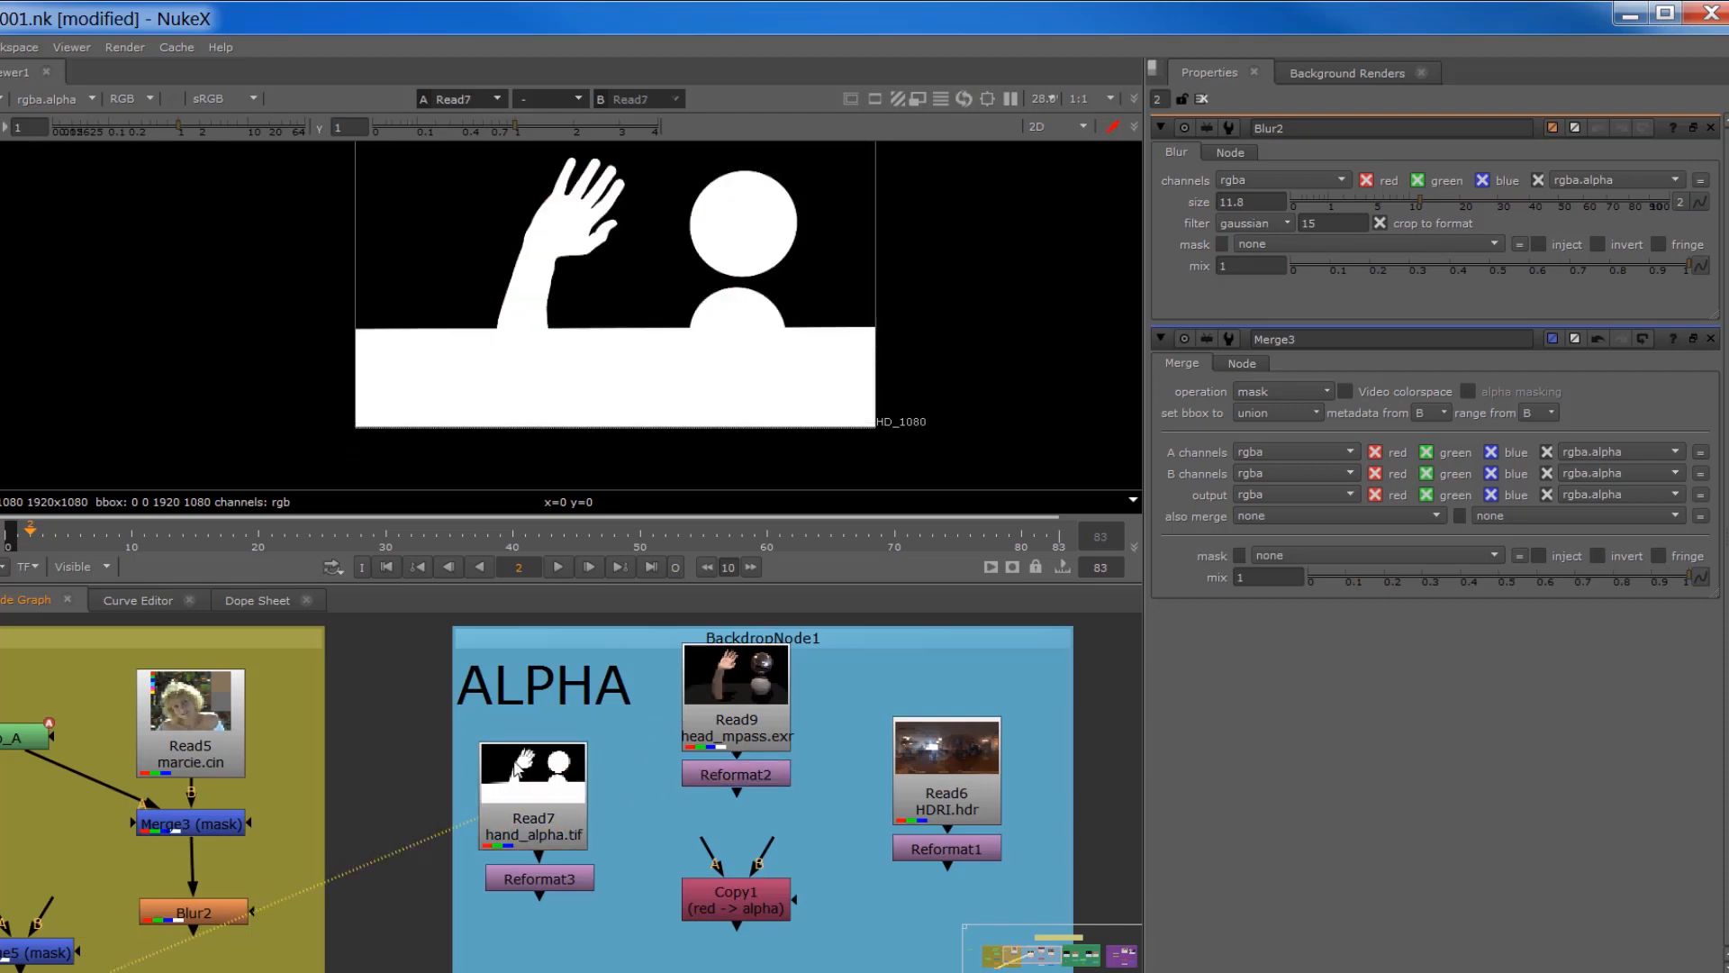
click(770, 685)
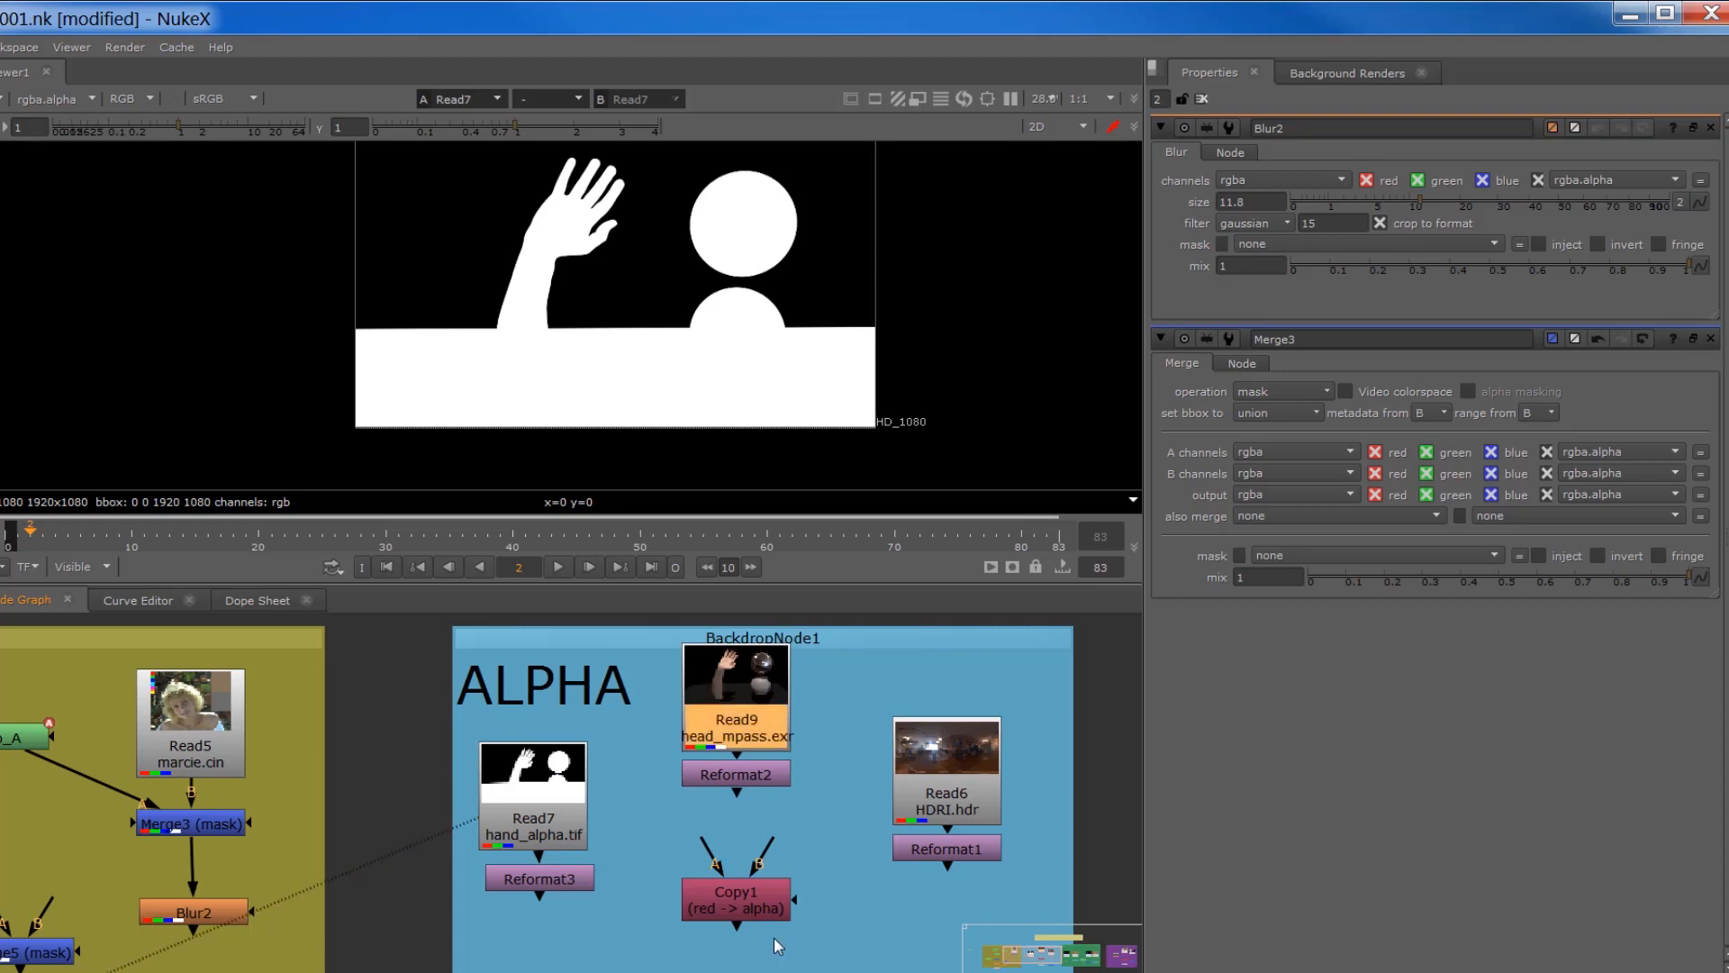
Step: Nudge Read9 and Read7 slightly upward in the ALPHA section and view the Read6 HDRI.hdr image
drag(727, 708, 730, 689)
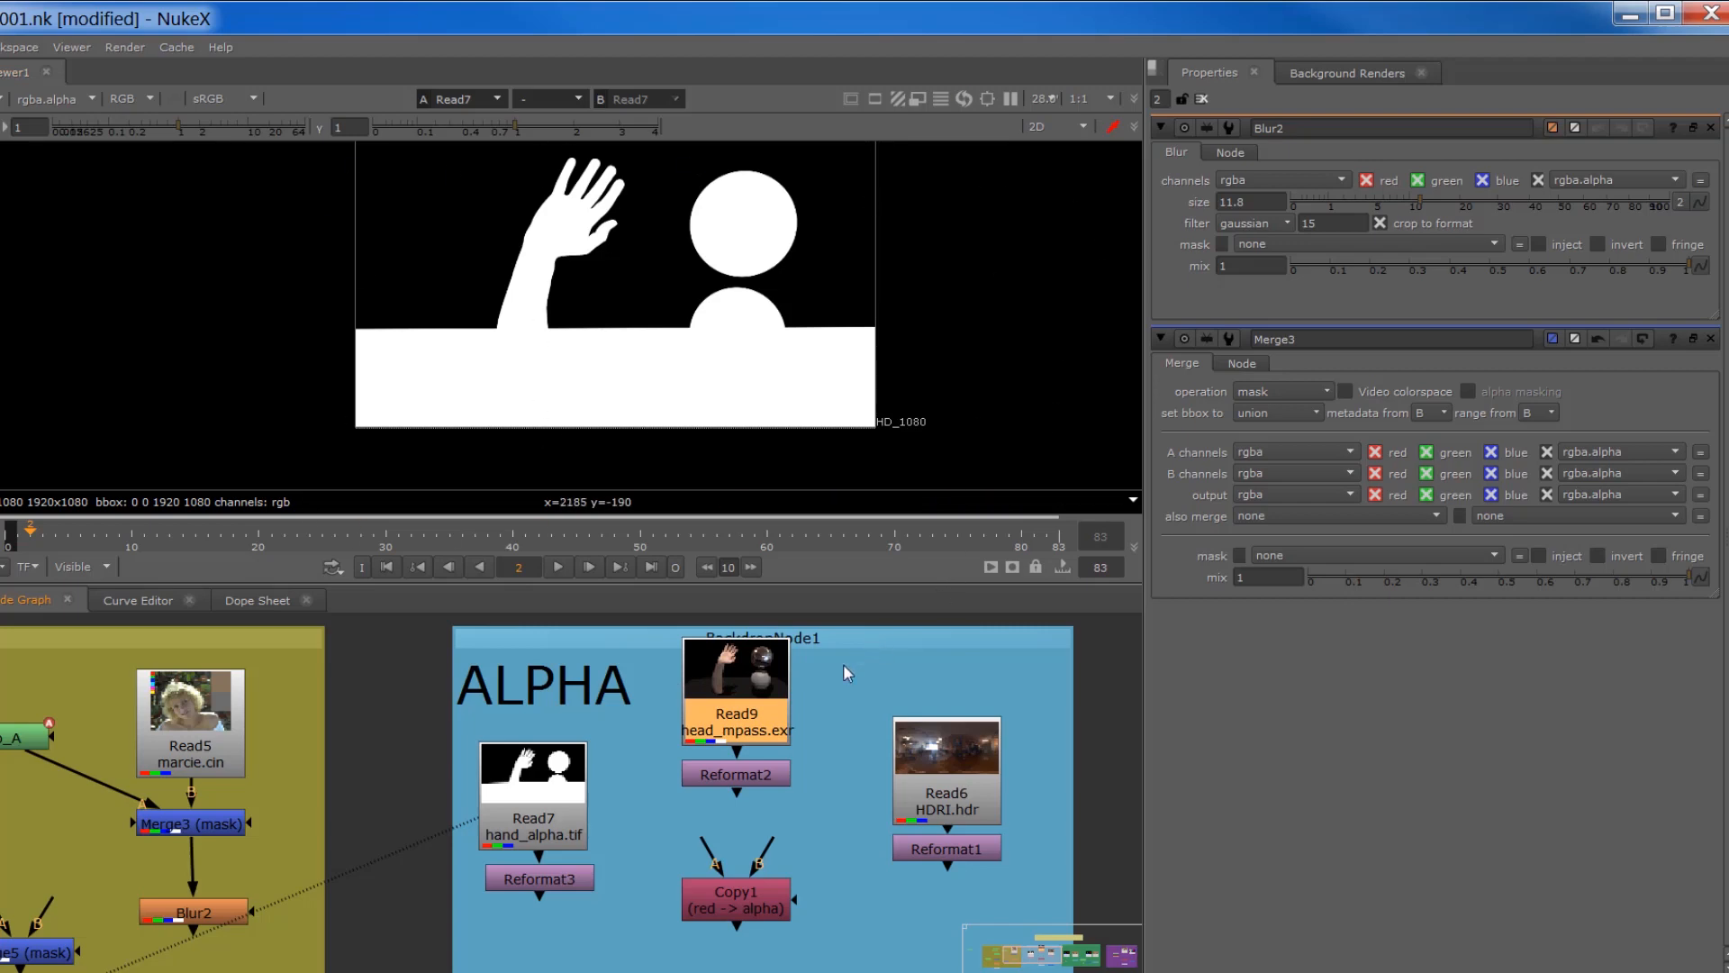
click(527, 779)
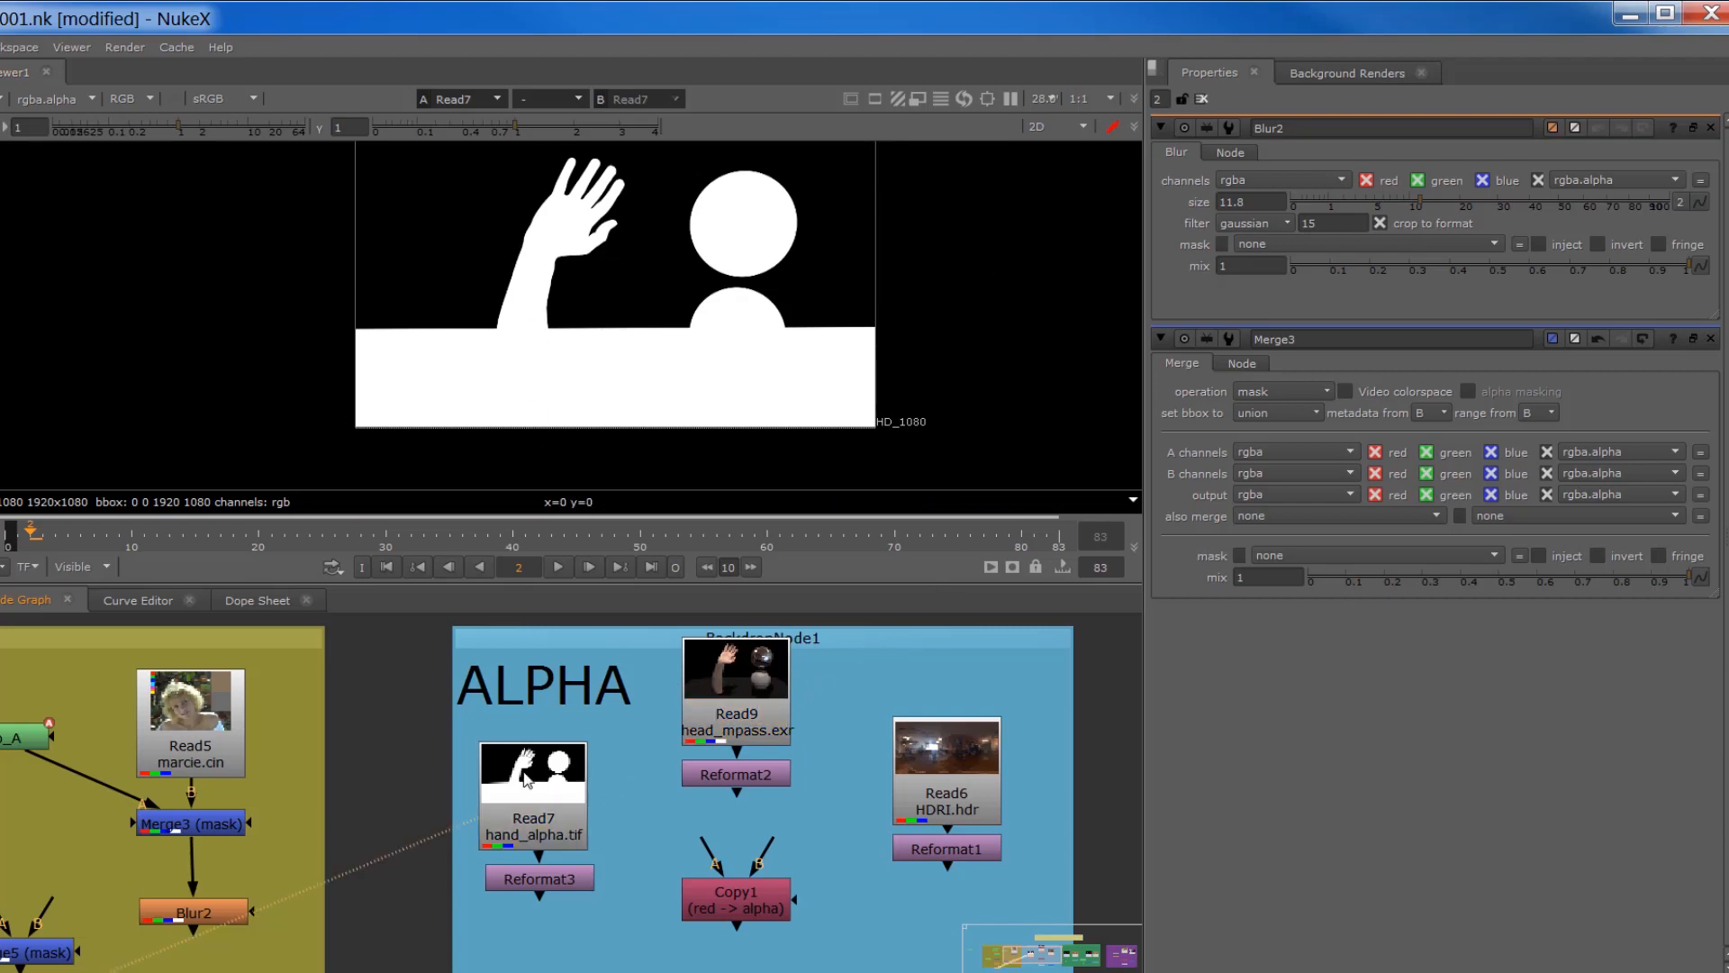
drag(526, 826, 566, 798)
click(979, 779)
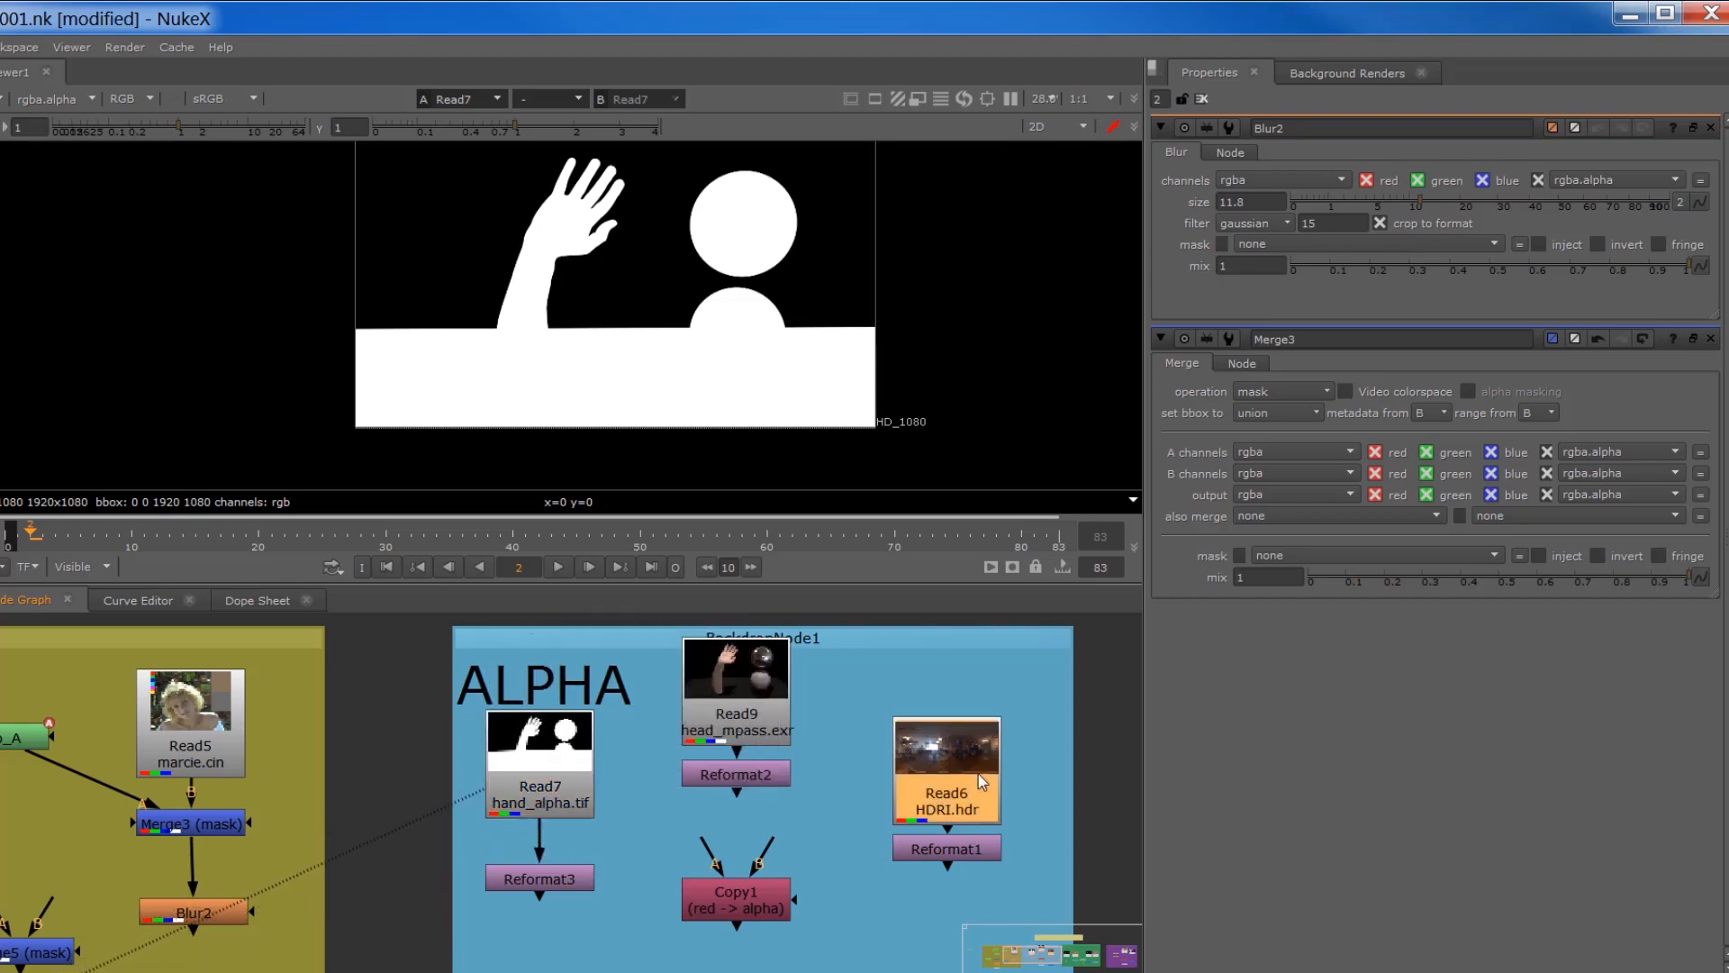
key(1)
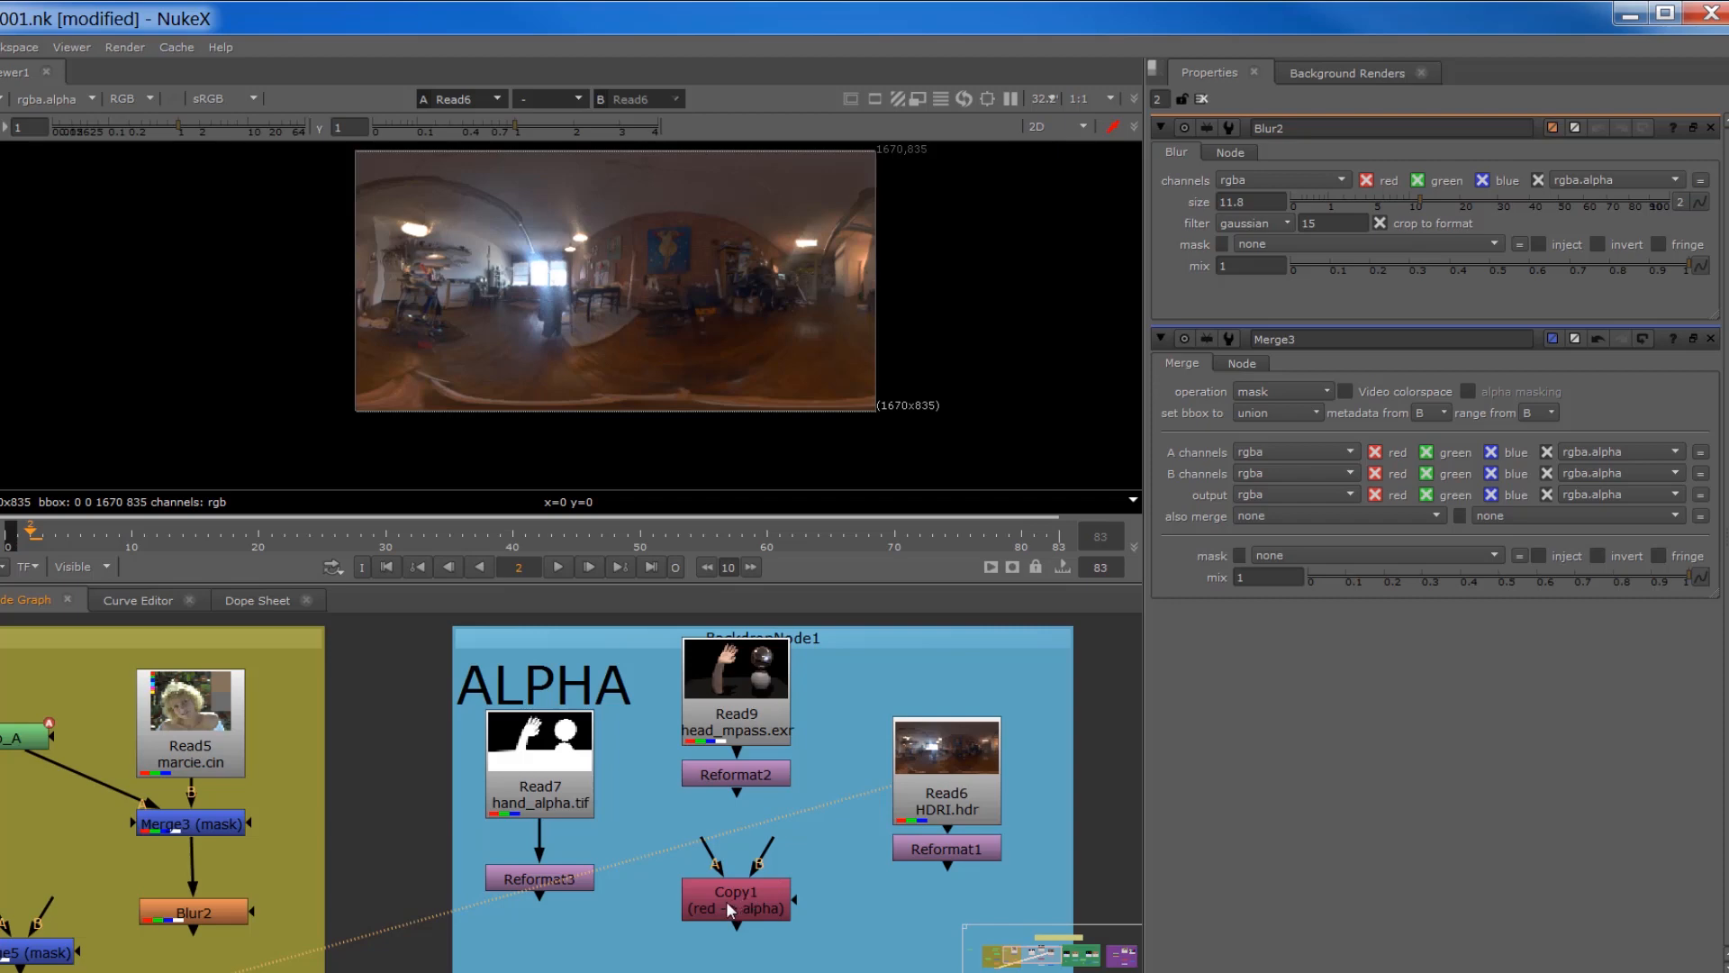
Step: Replace the existing Copy1 node with a new Copy node placed below Reformat2
drag(726, 900, 724, 908)
key(Delete)
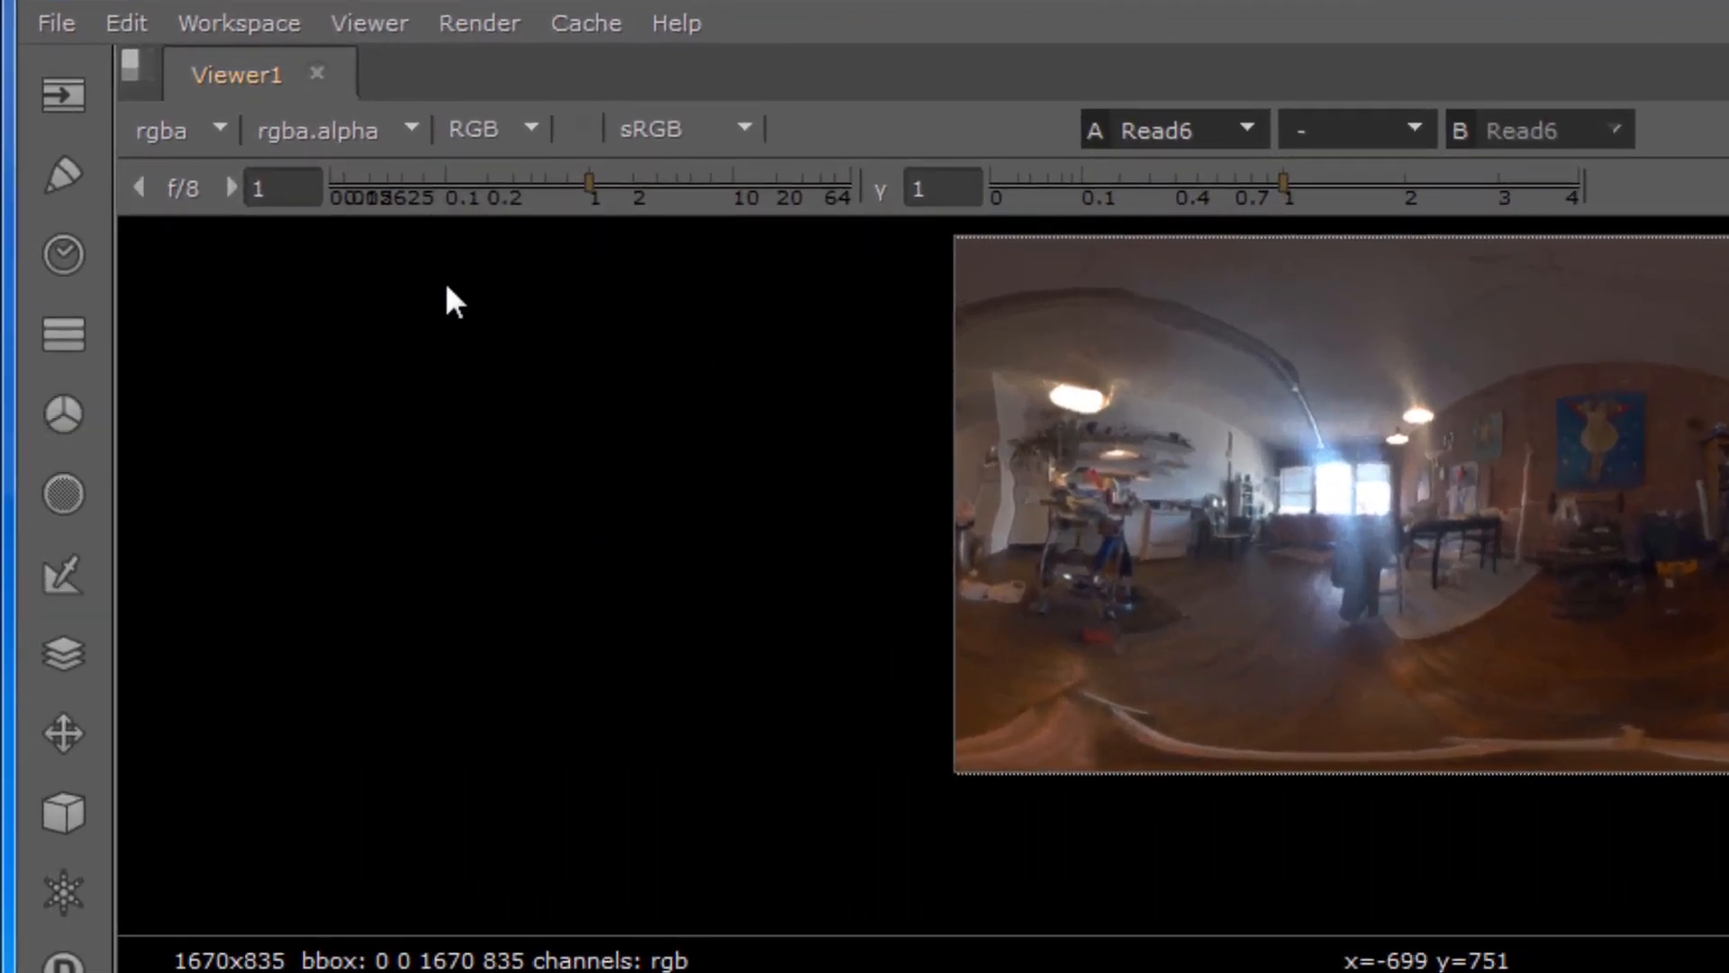
click(84, 326)
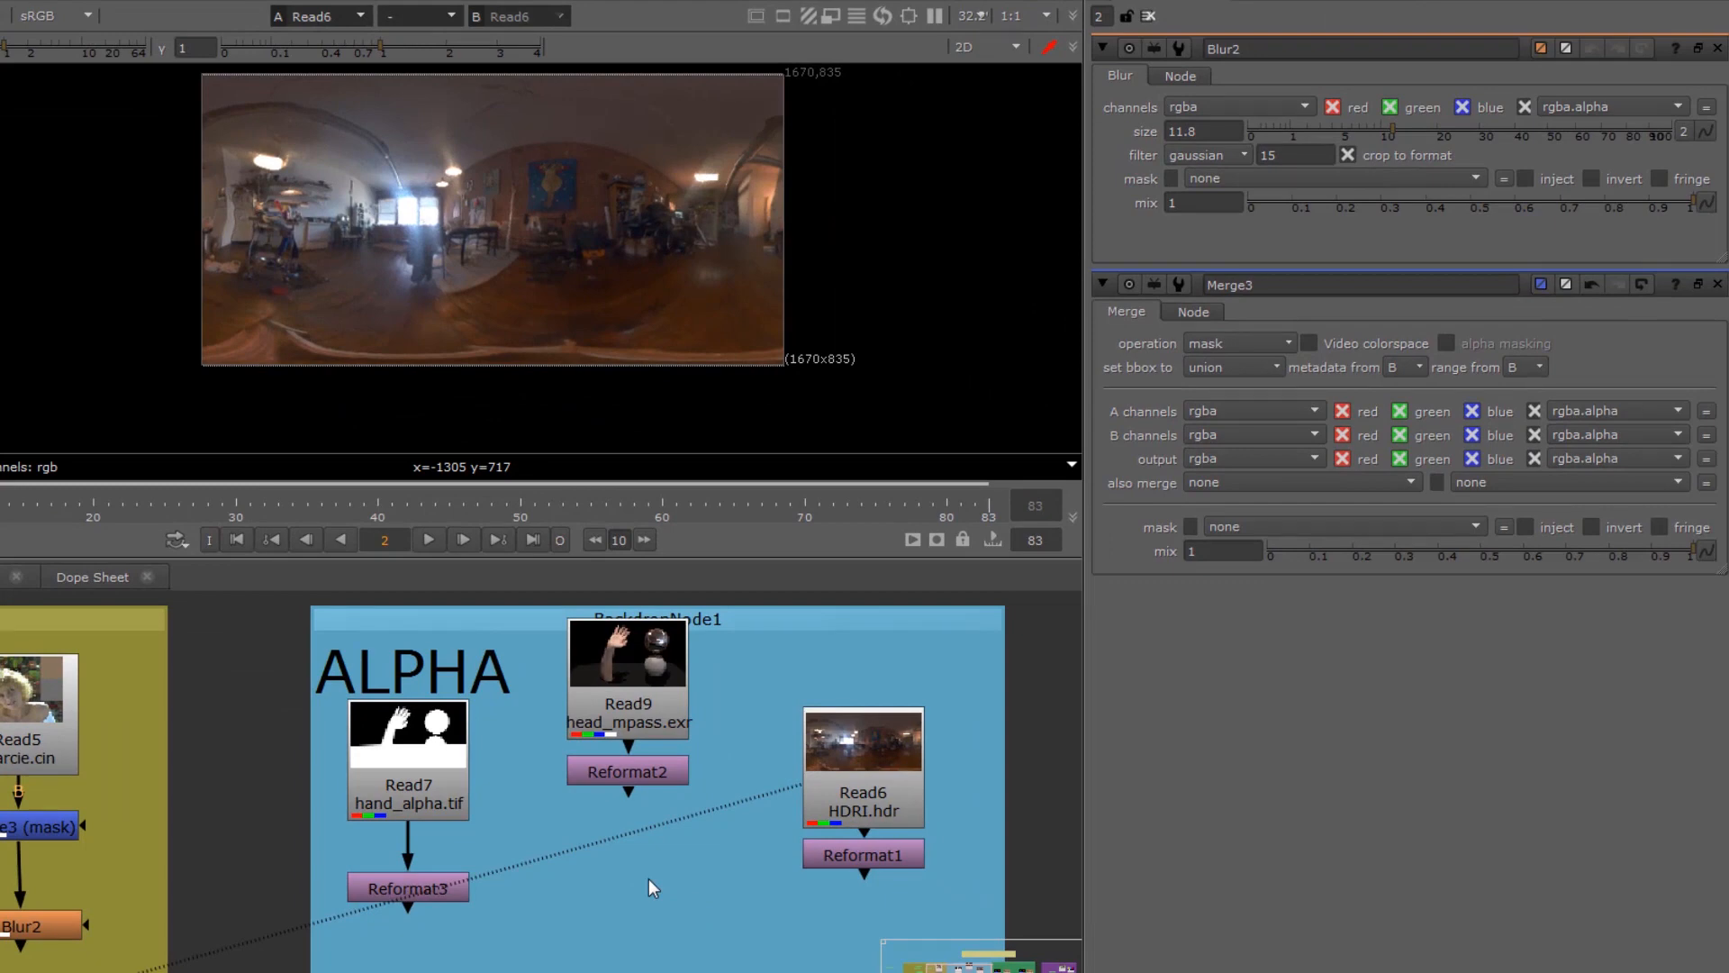
key(k)
drag(648, 878, 591, 916)
Step: Connect Copy1's B input to Reformat2 and its A input to Reformat3, aligning the nodes with their sources
drag(402, 730, 403, 759)
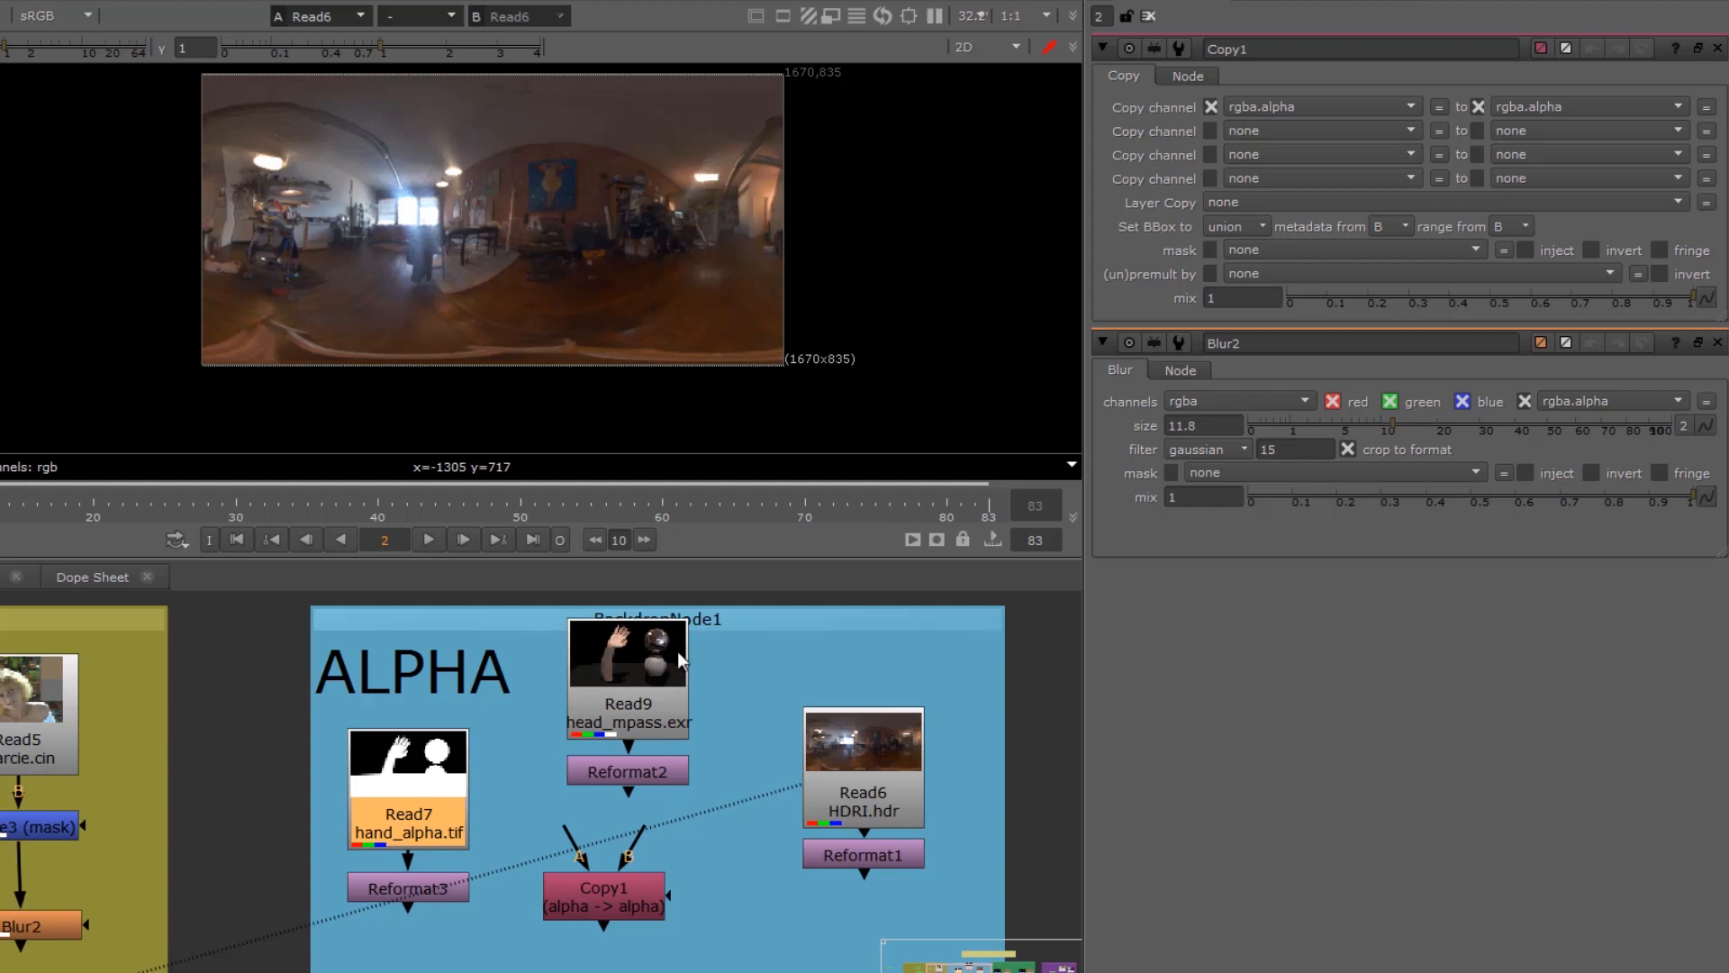
drag(425, 762, 412, 745)
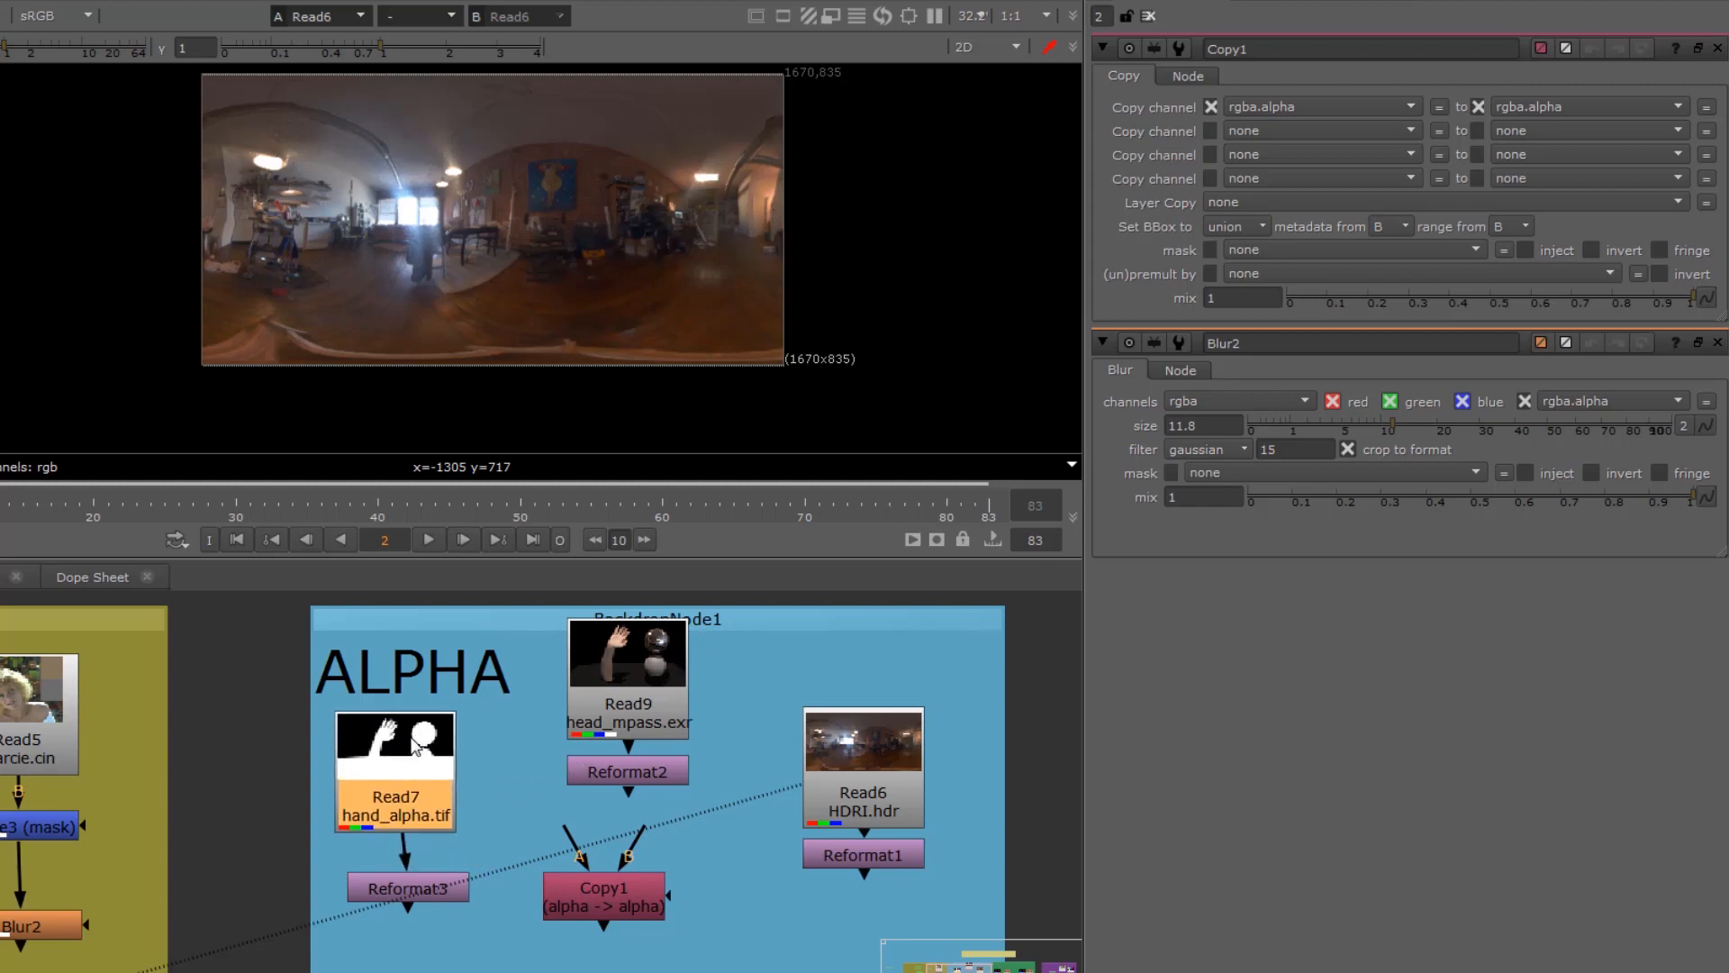
drag(625, 851, 638, 780)
drag(610, 904, 635, 896)
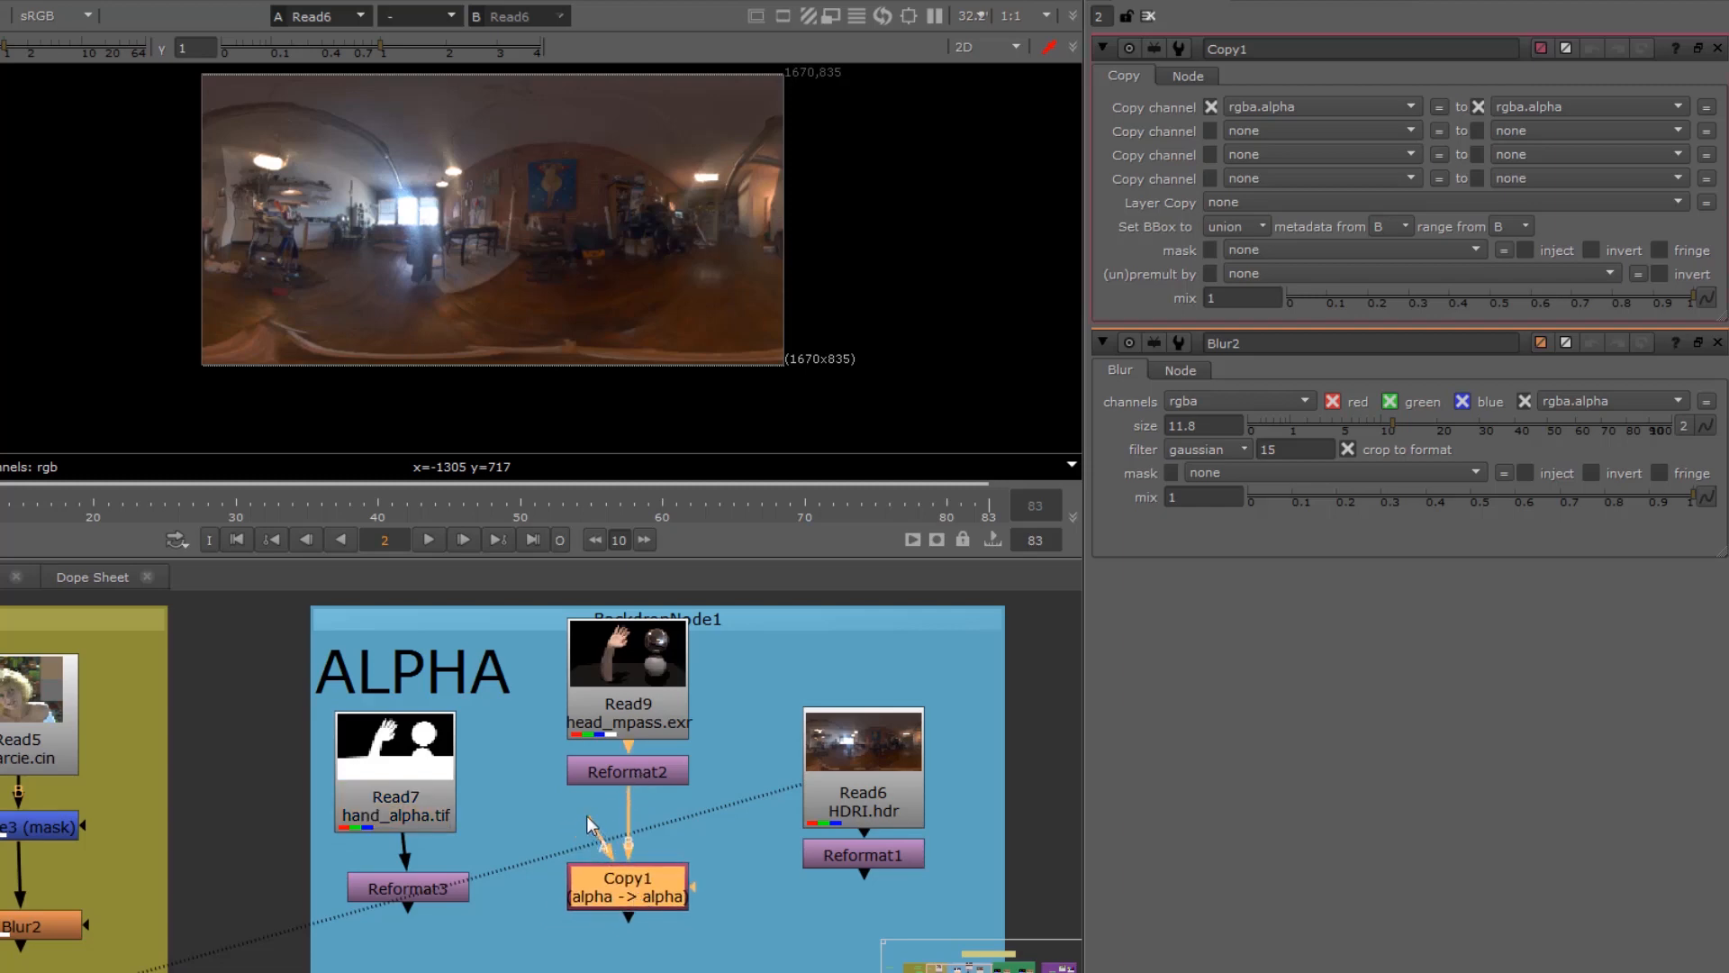
drag(512, 863, 435, 890)
click(440, 896)
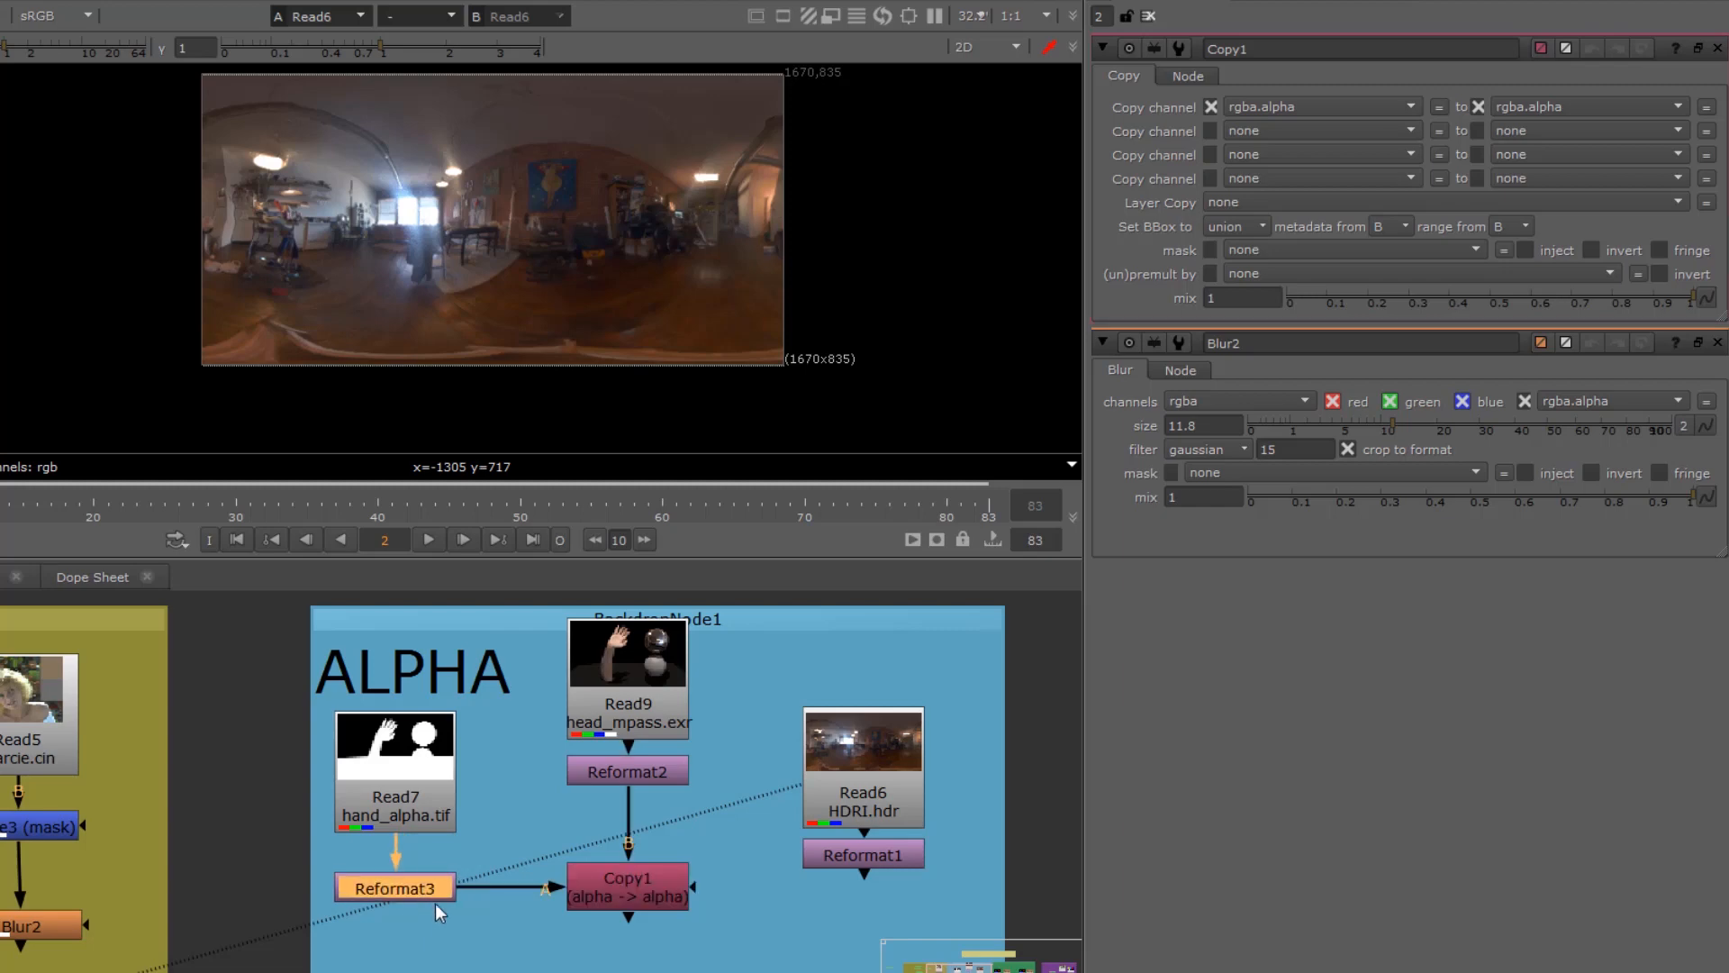
Step: View the output of Copy1 with Viewer1 placed directly below it, and nudge Read9 slightly upward
click(570, 899)
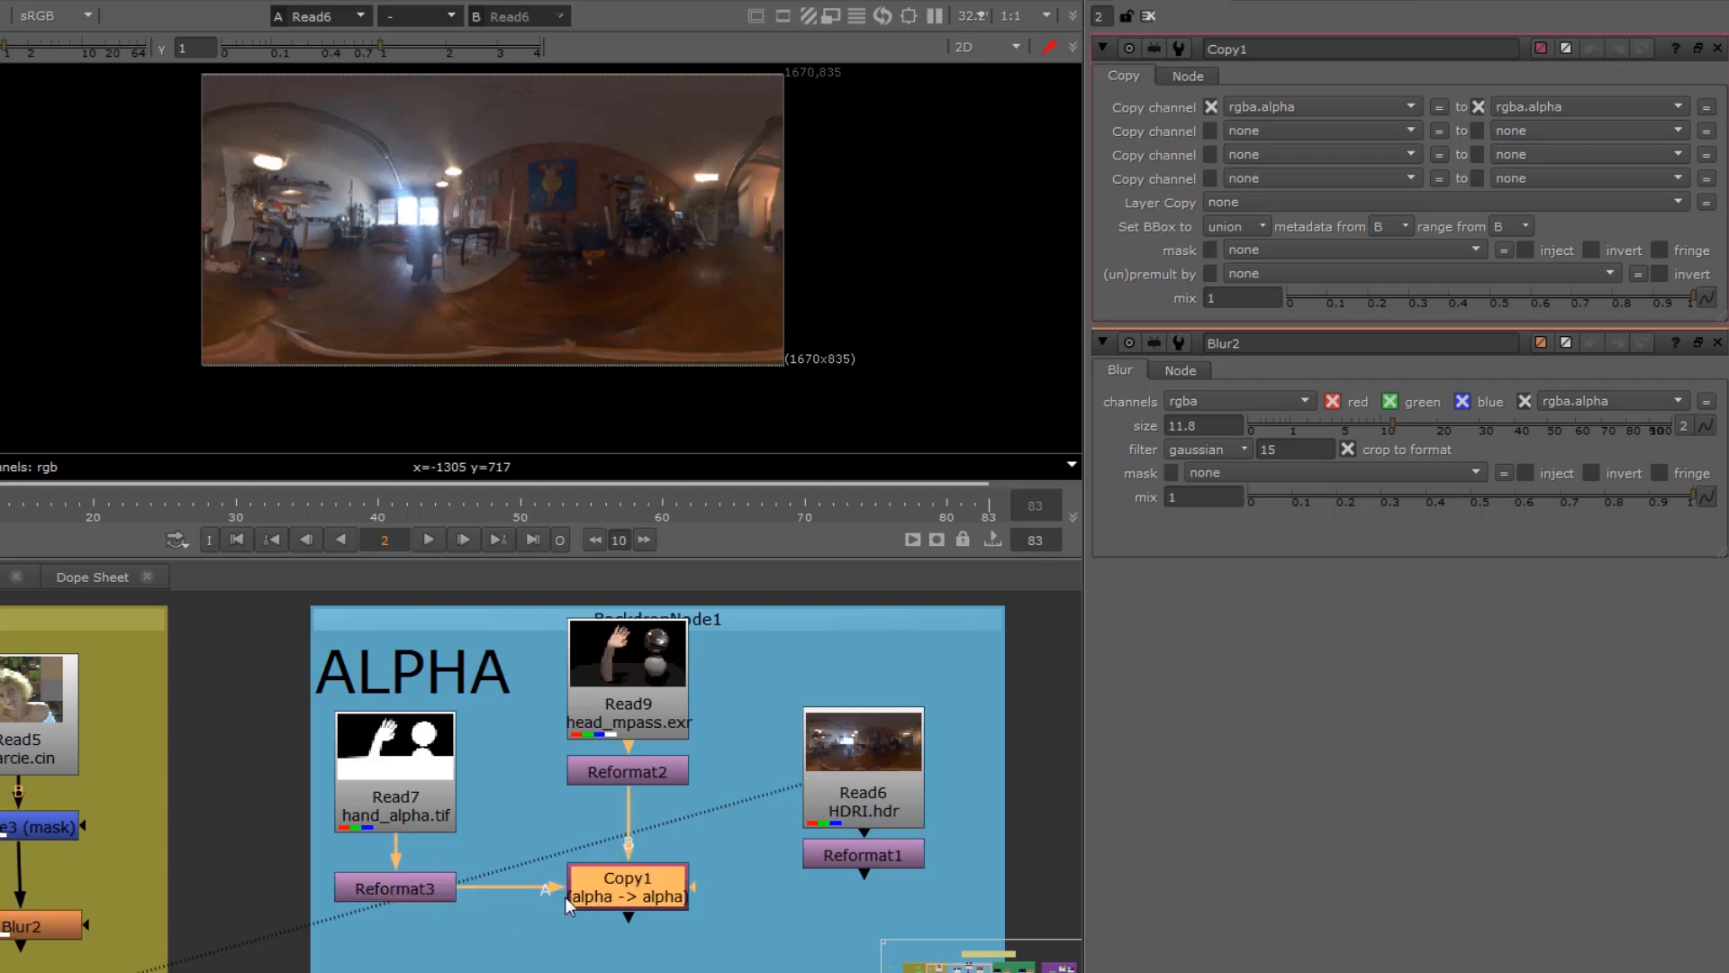
key(1)
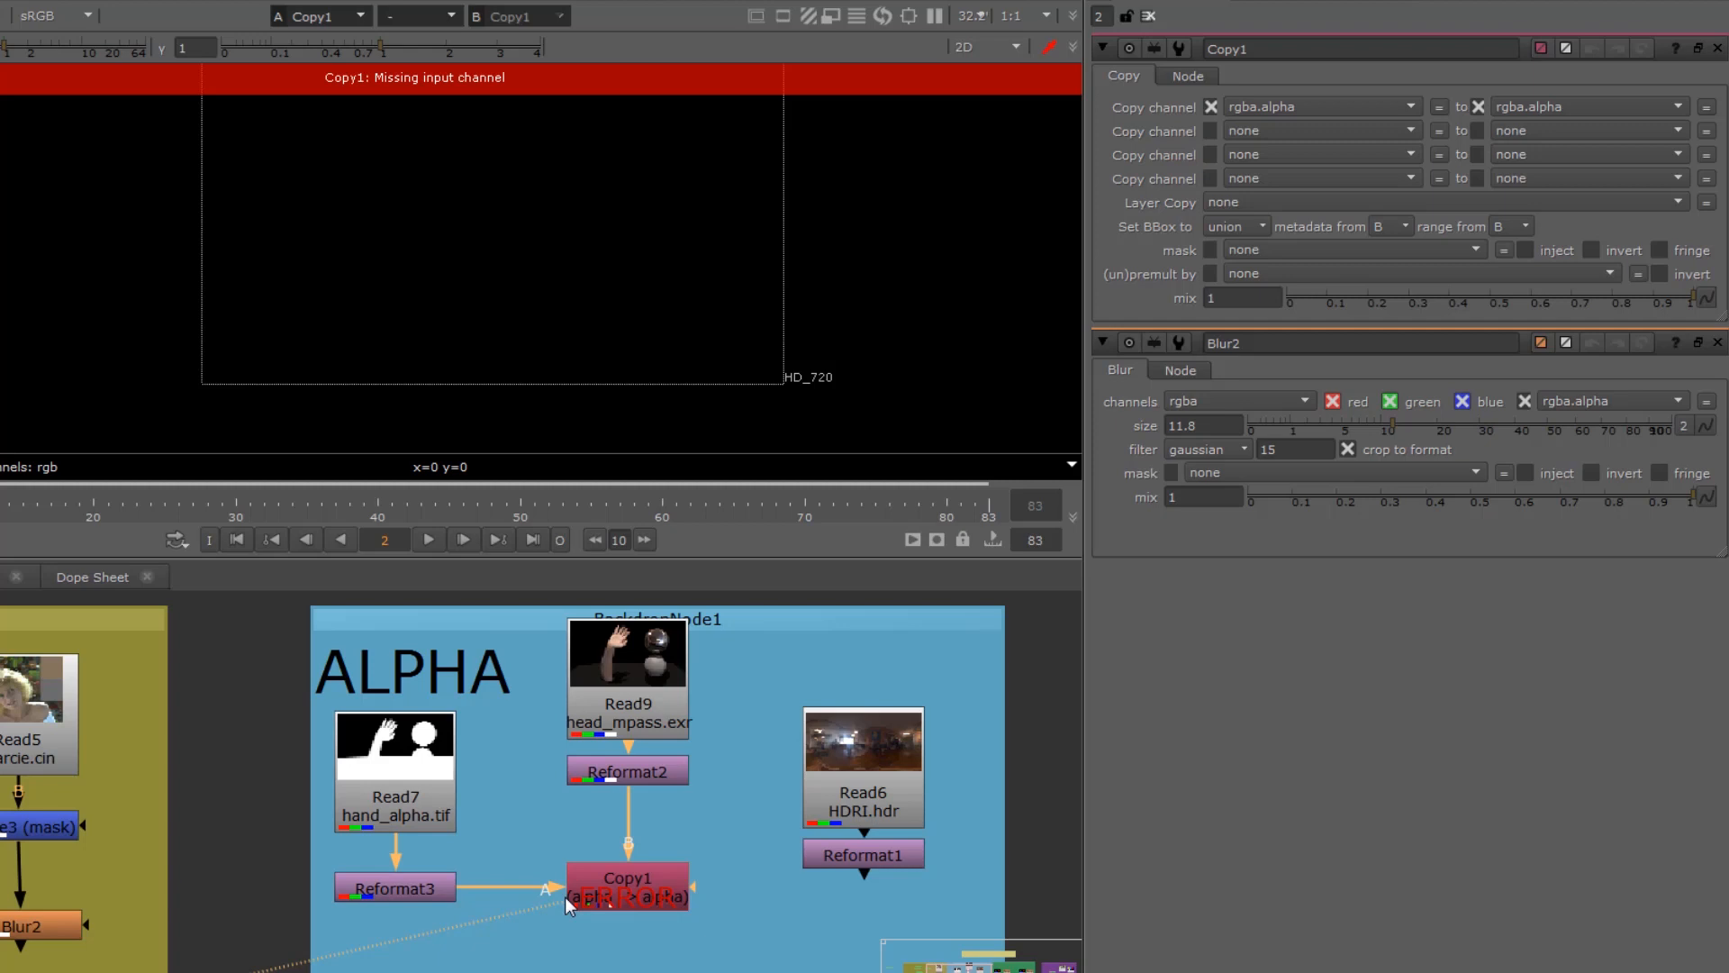
middle_drag(565, 895, 679, 749)
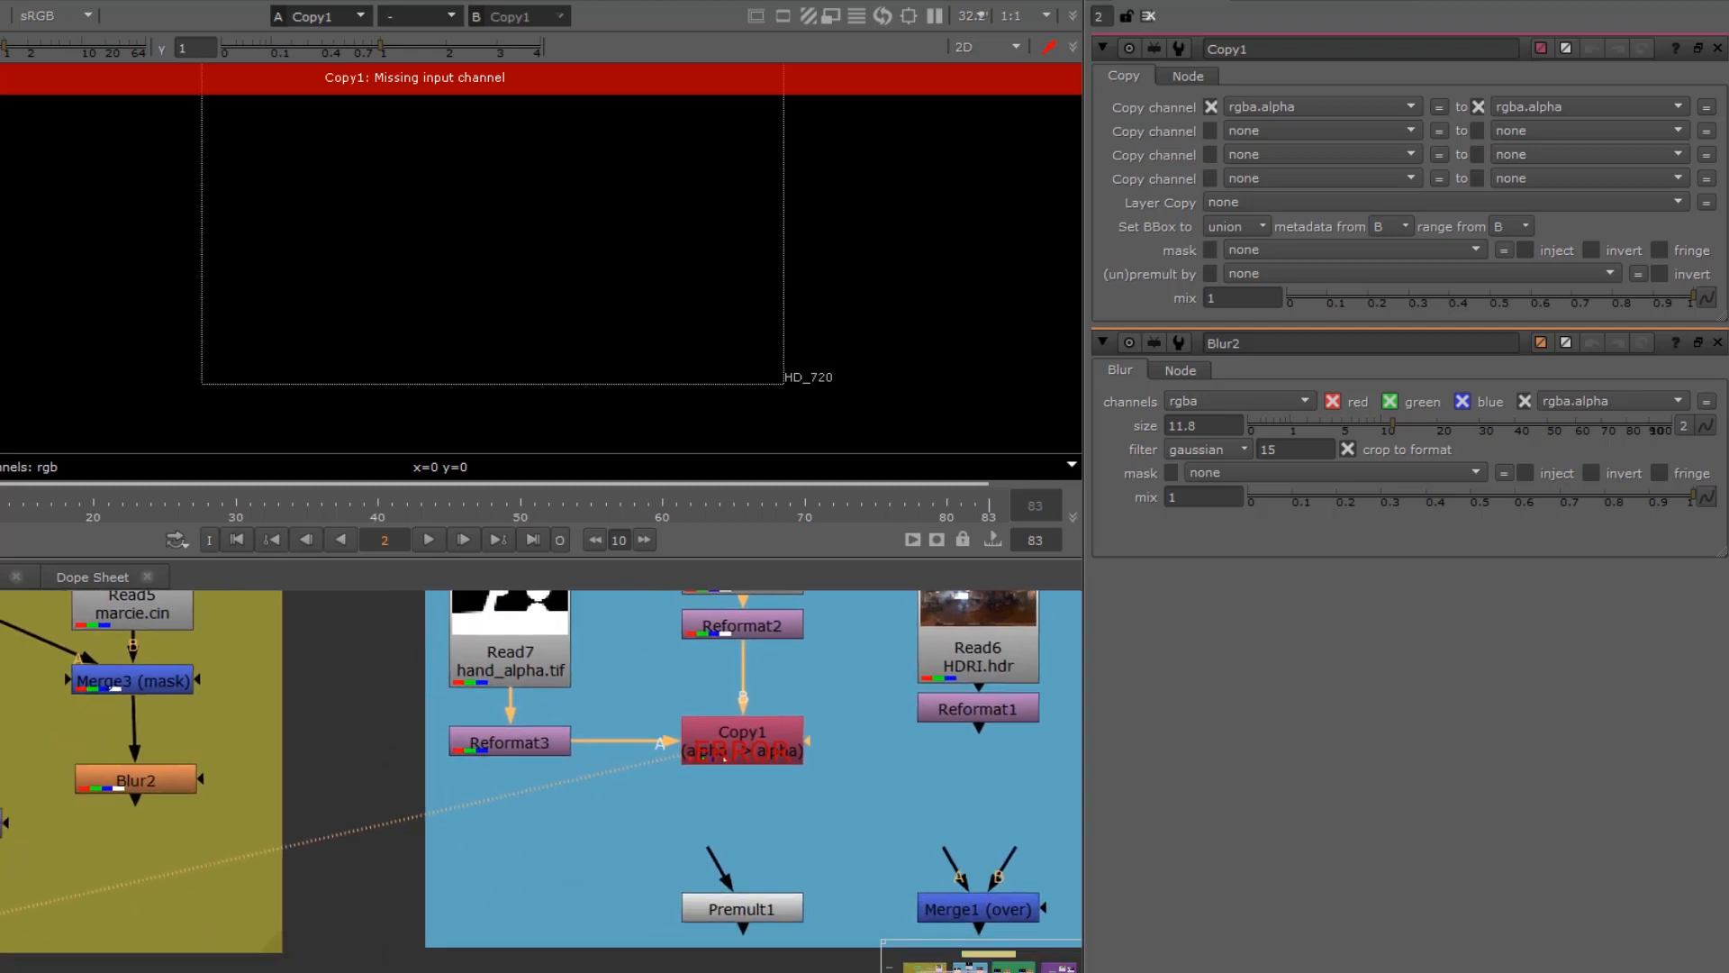
drag(0, 937, 776, 826)
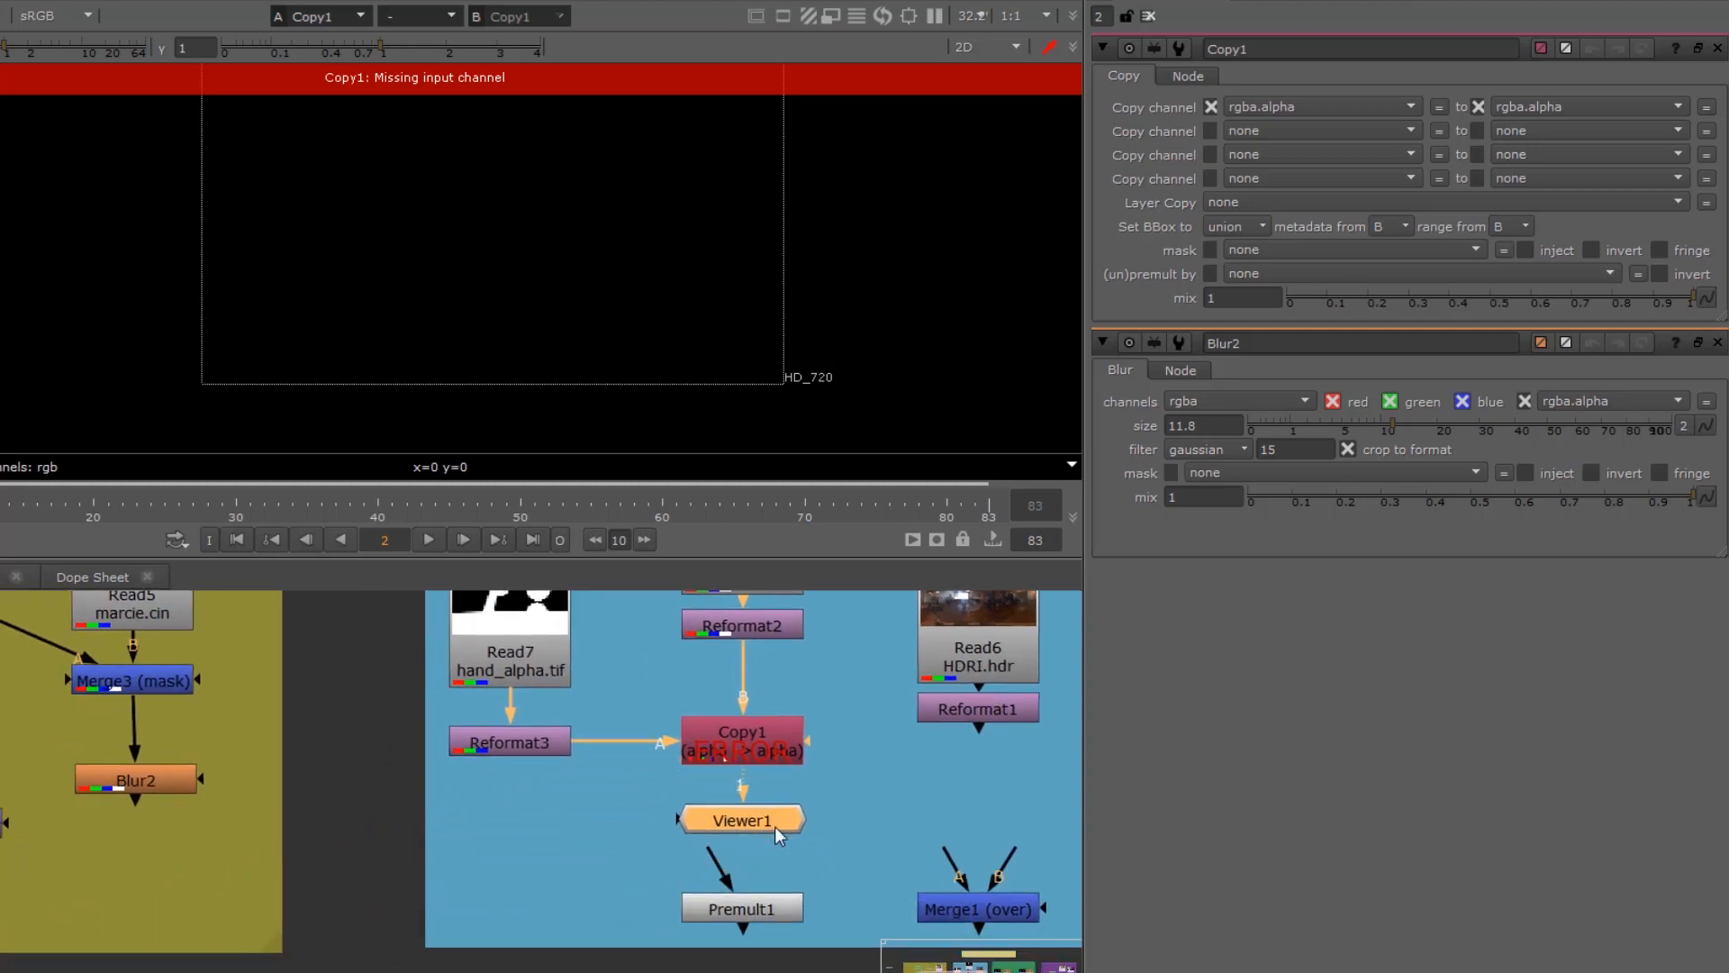
middle_drag(727, 760, 711, 874)
click(707, 850)
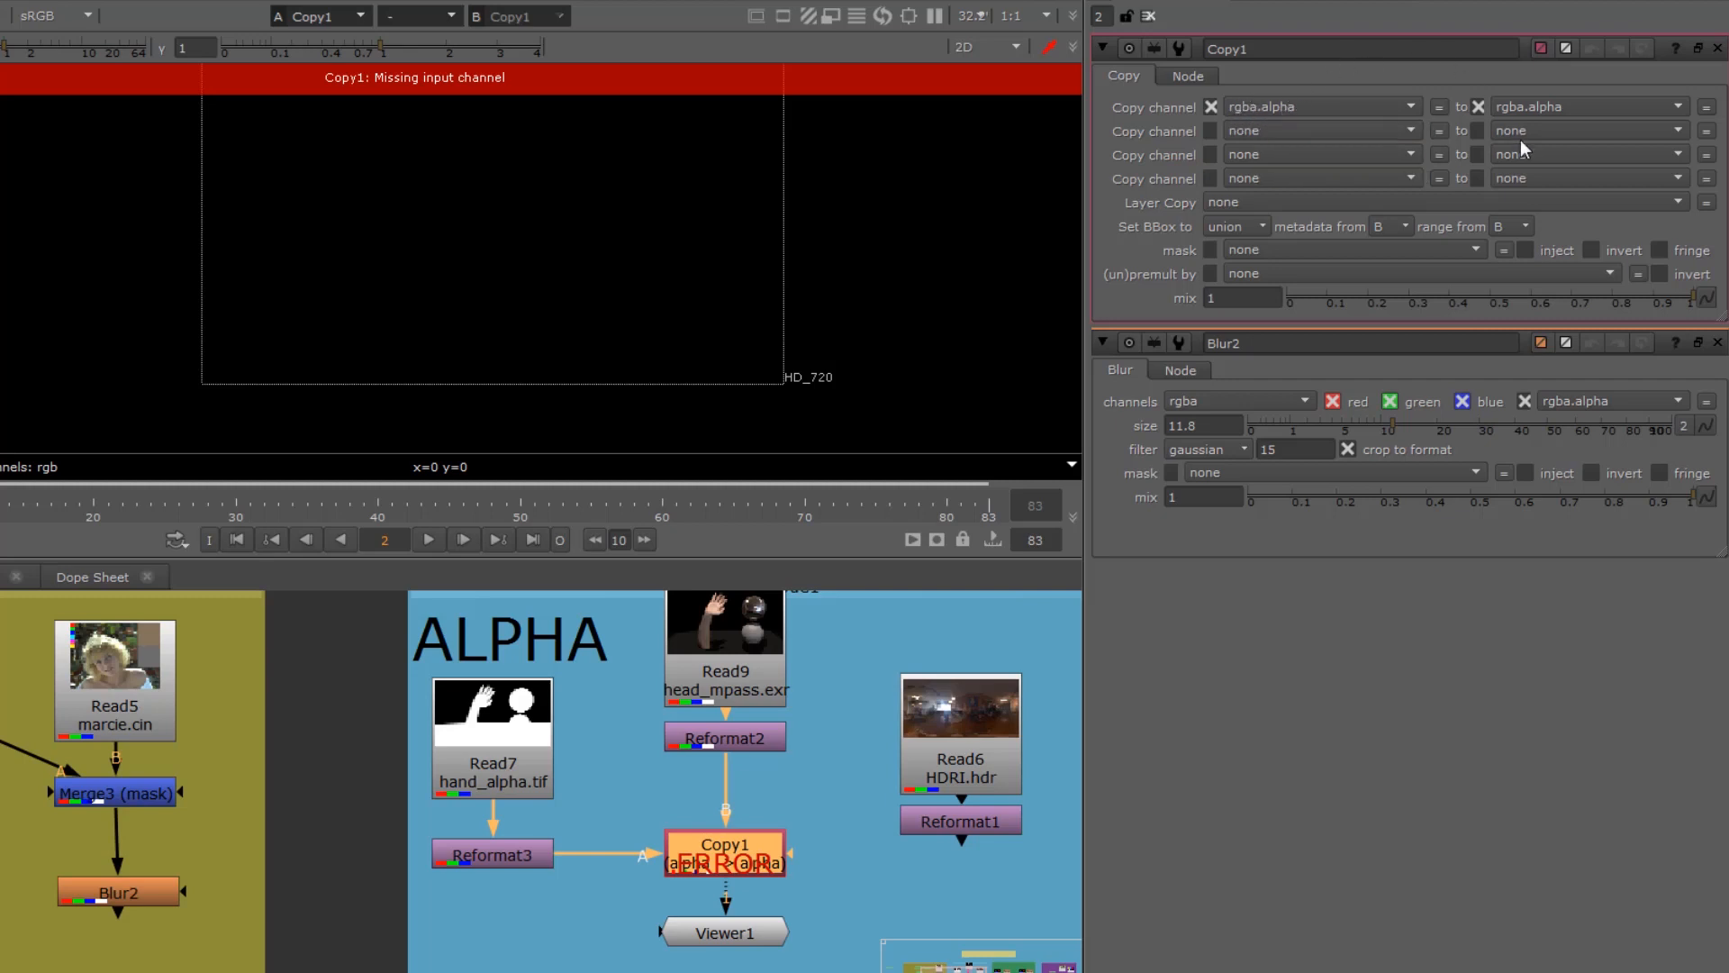
drag(736, 648, 738, 634)
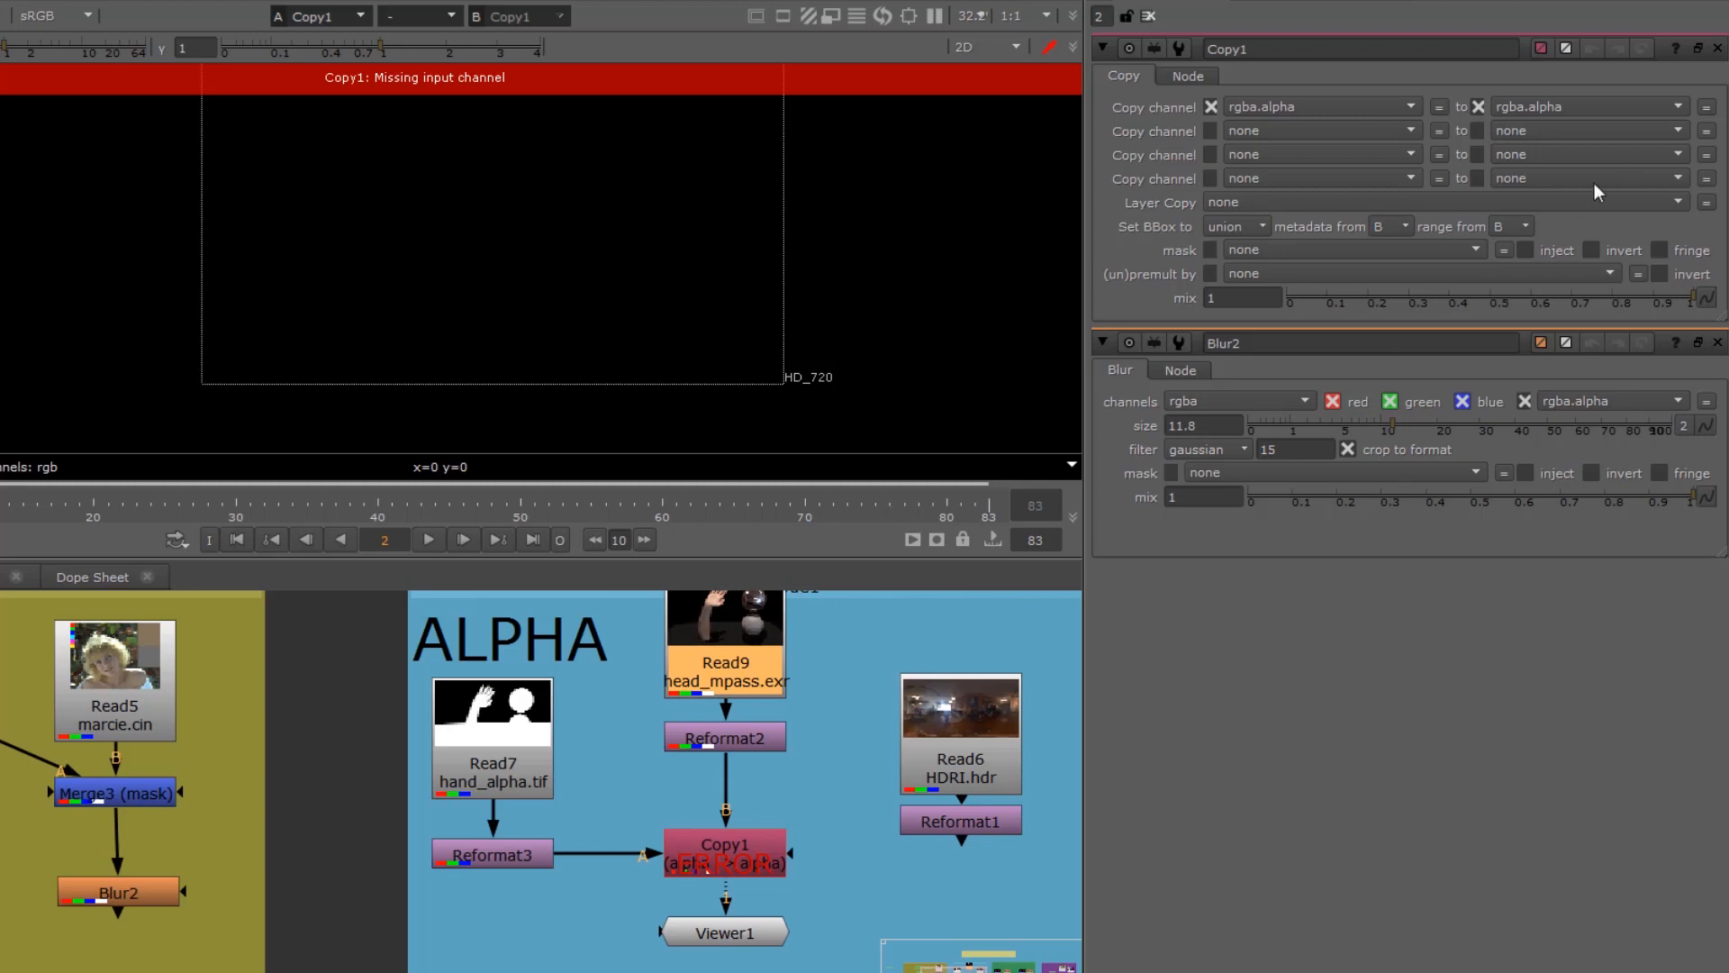
click(540, 733)
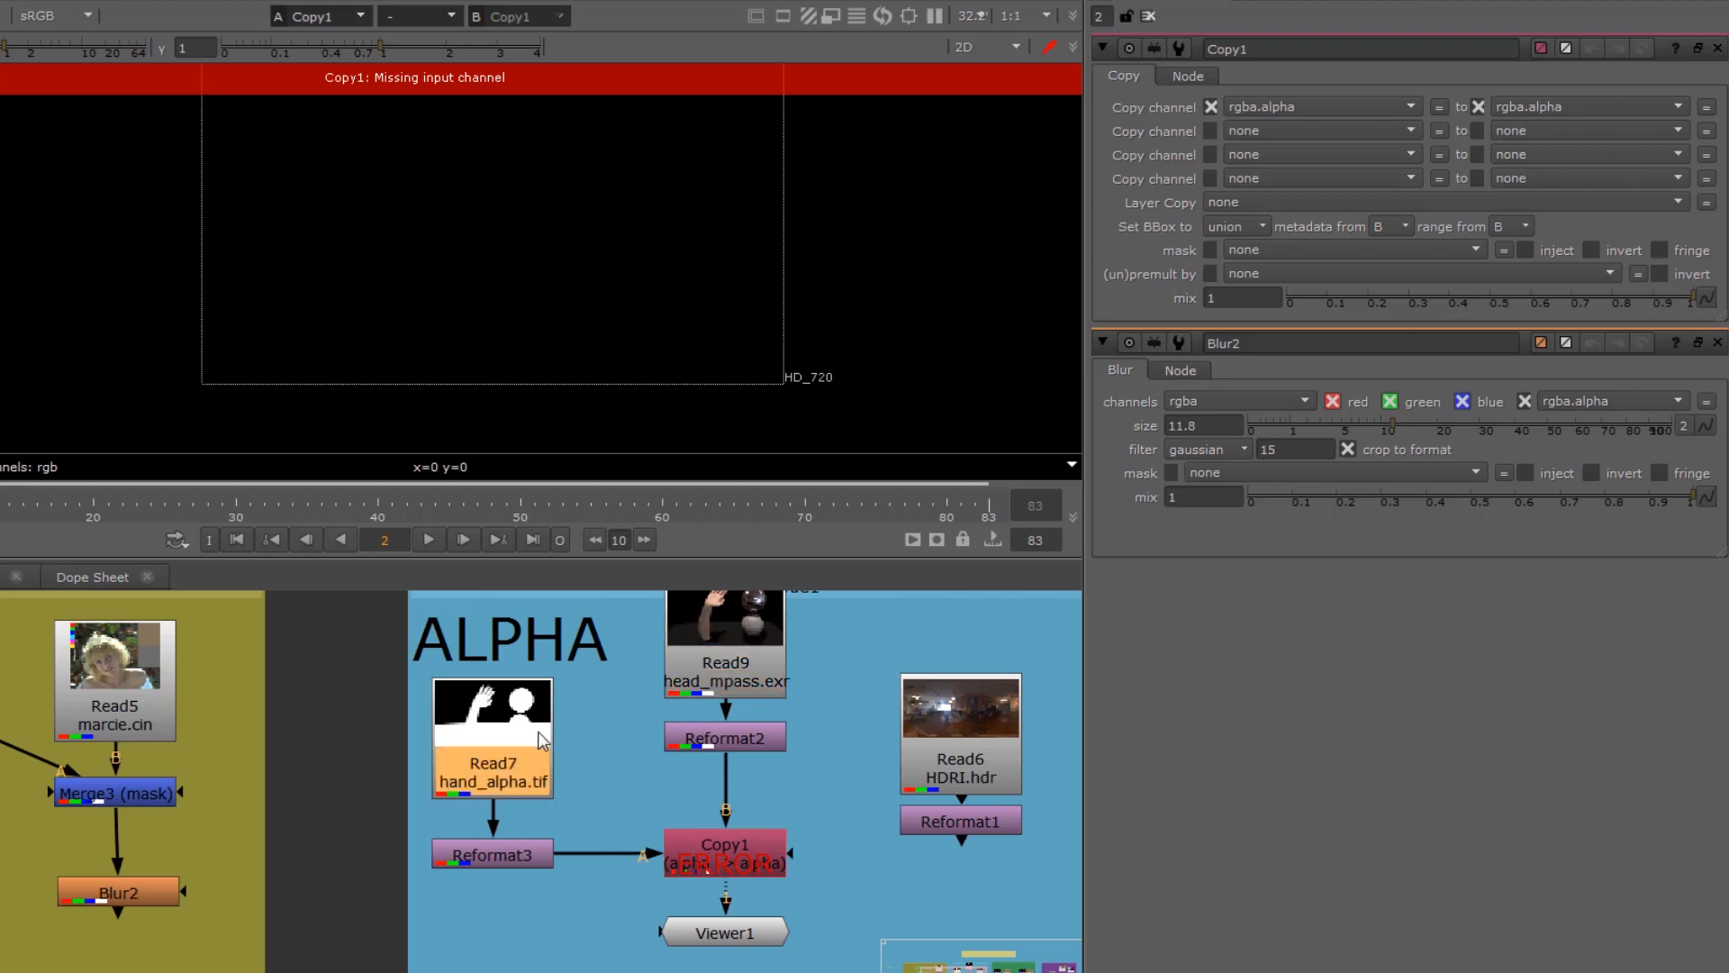
mouse_move(539, 731)
mouse_down()
mouse_move(532, 712)
mouse_move(519, 728)
mouse_up()
Step: Create a Roto node below Reformat3 and set its output to rgba
click(529, 957)
key(Tab)
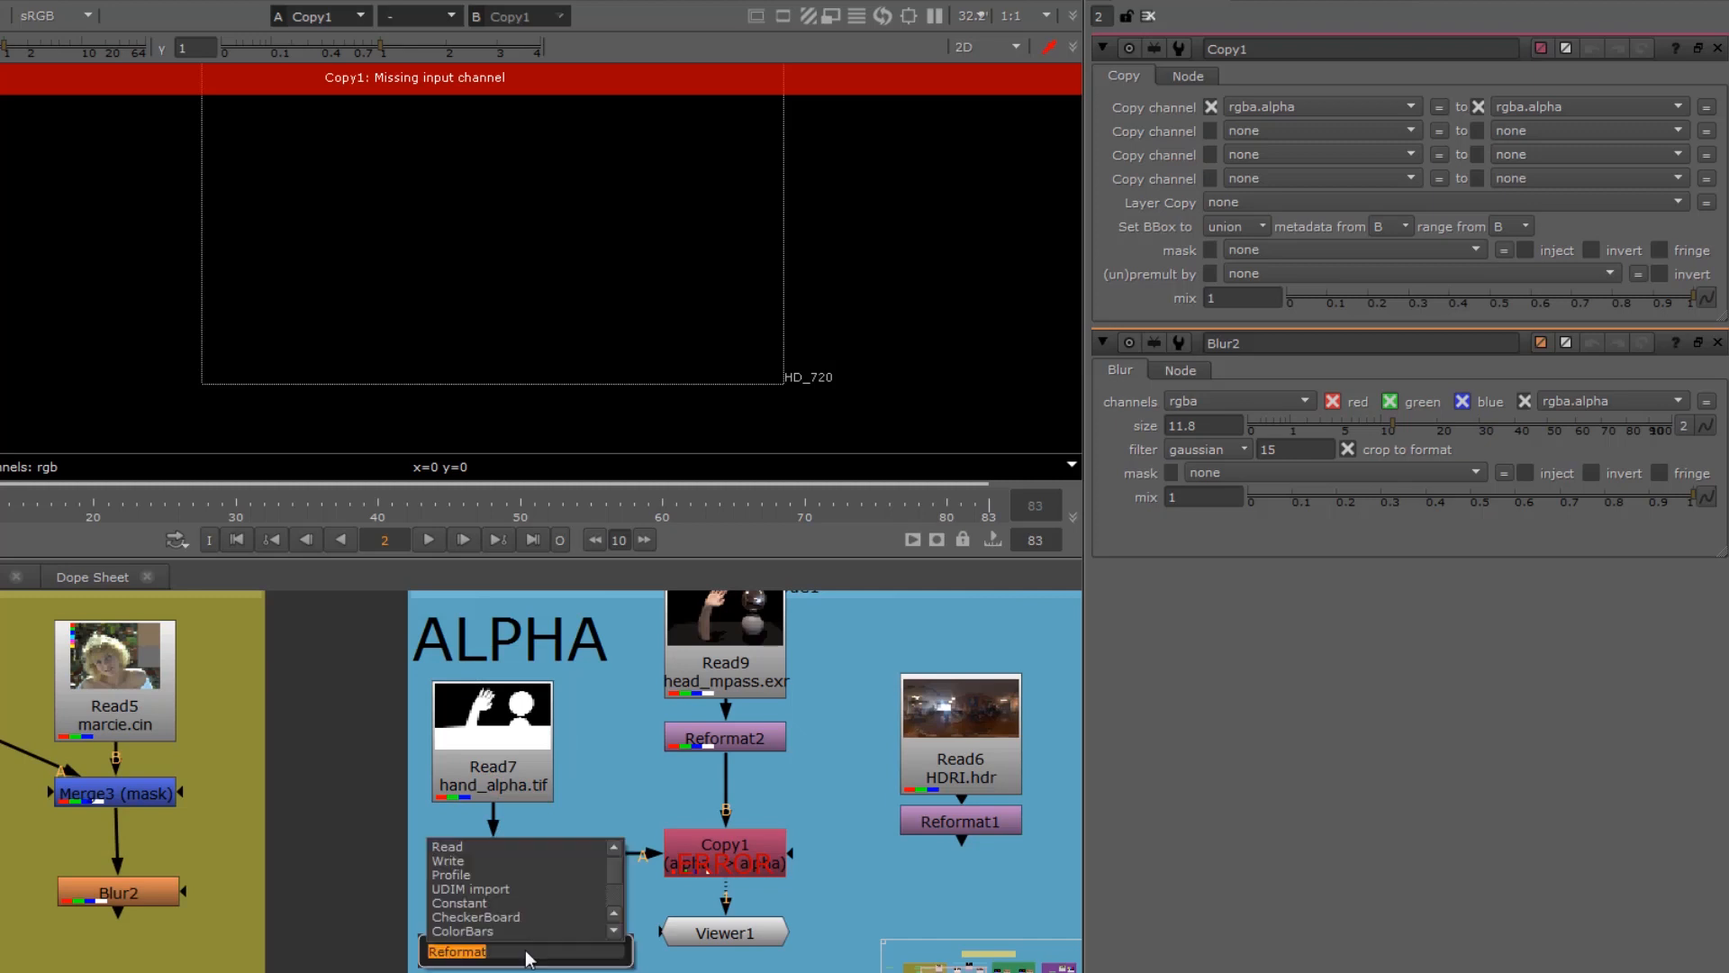
key(Return)
key(Tab)
text(roto)
key(Return)
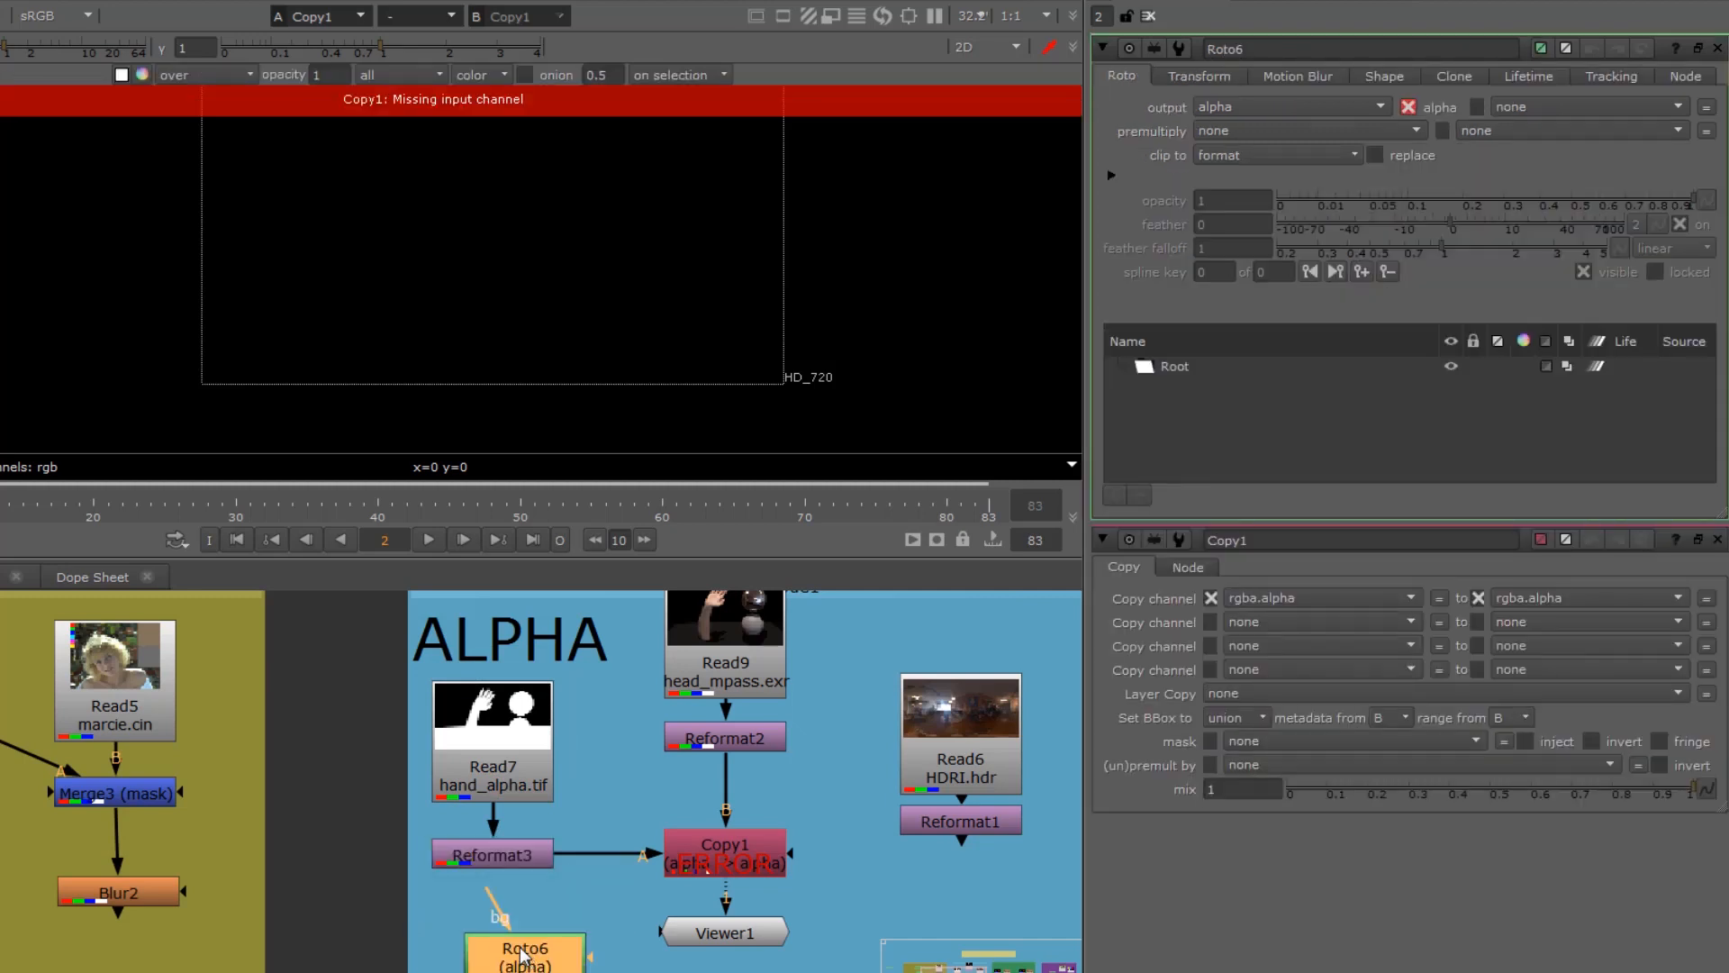
drag(526, 951, 504, 928)
click(1267, 112)
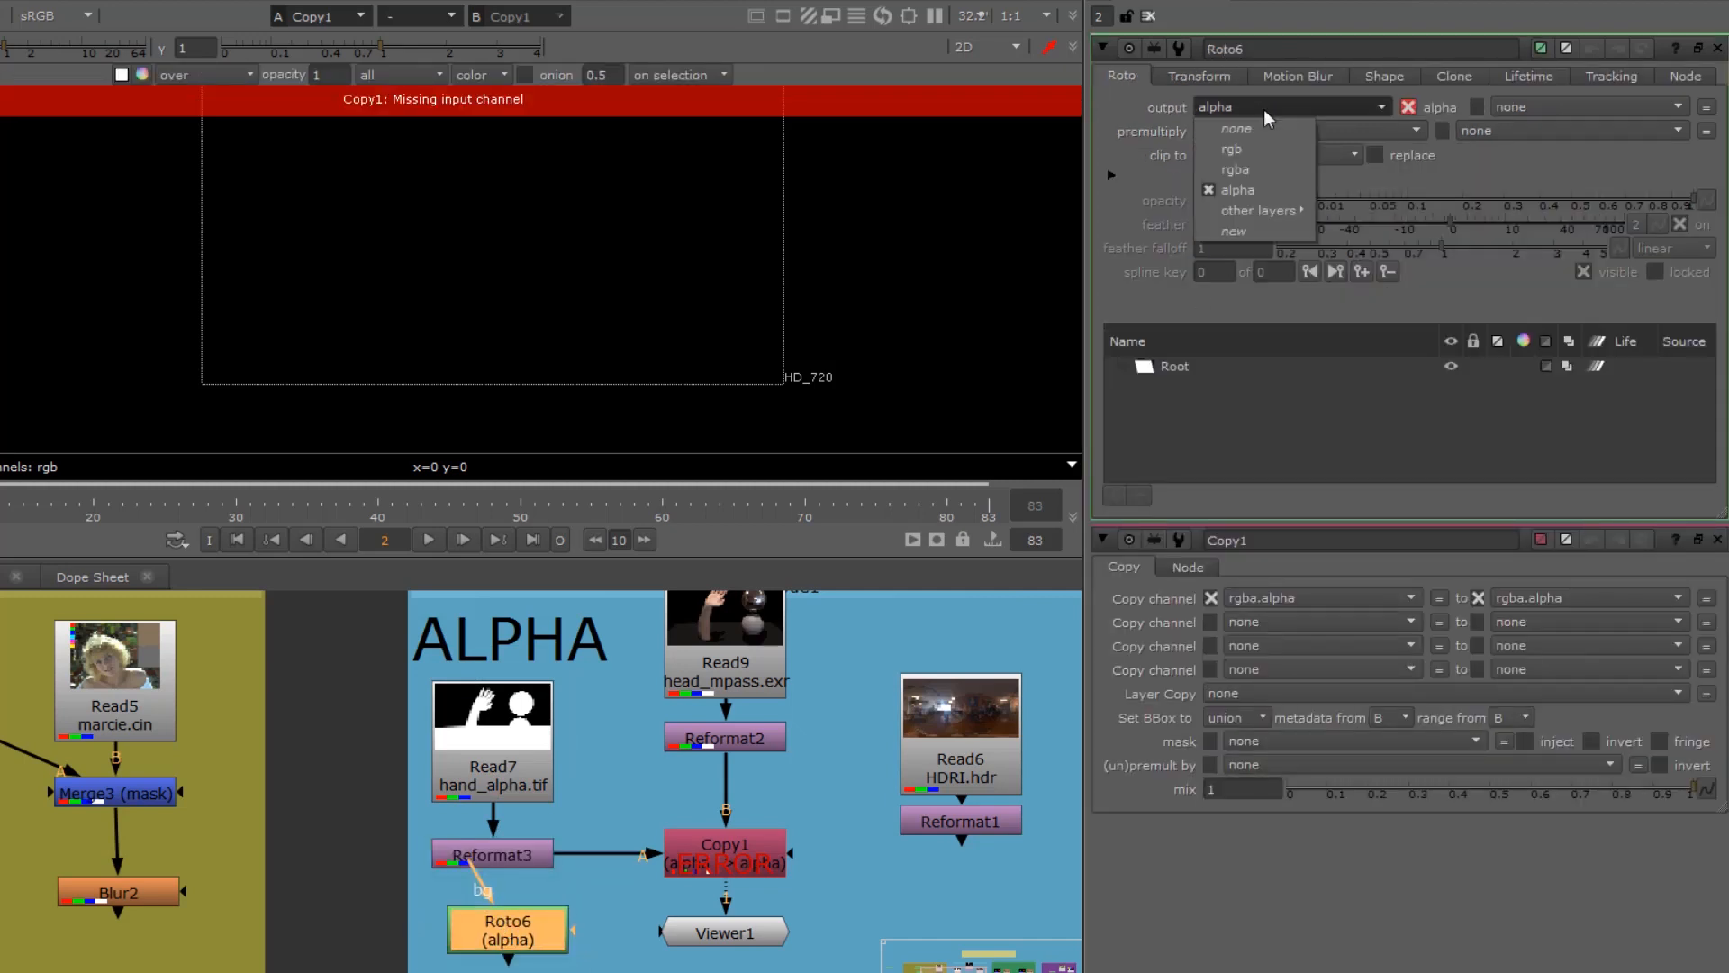
click(1235, 169)
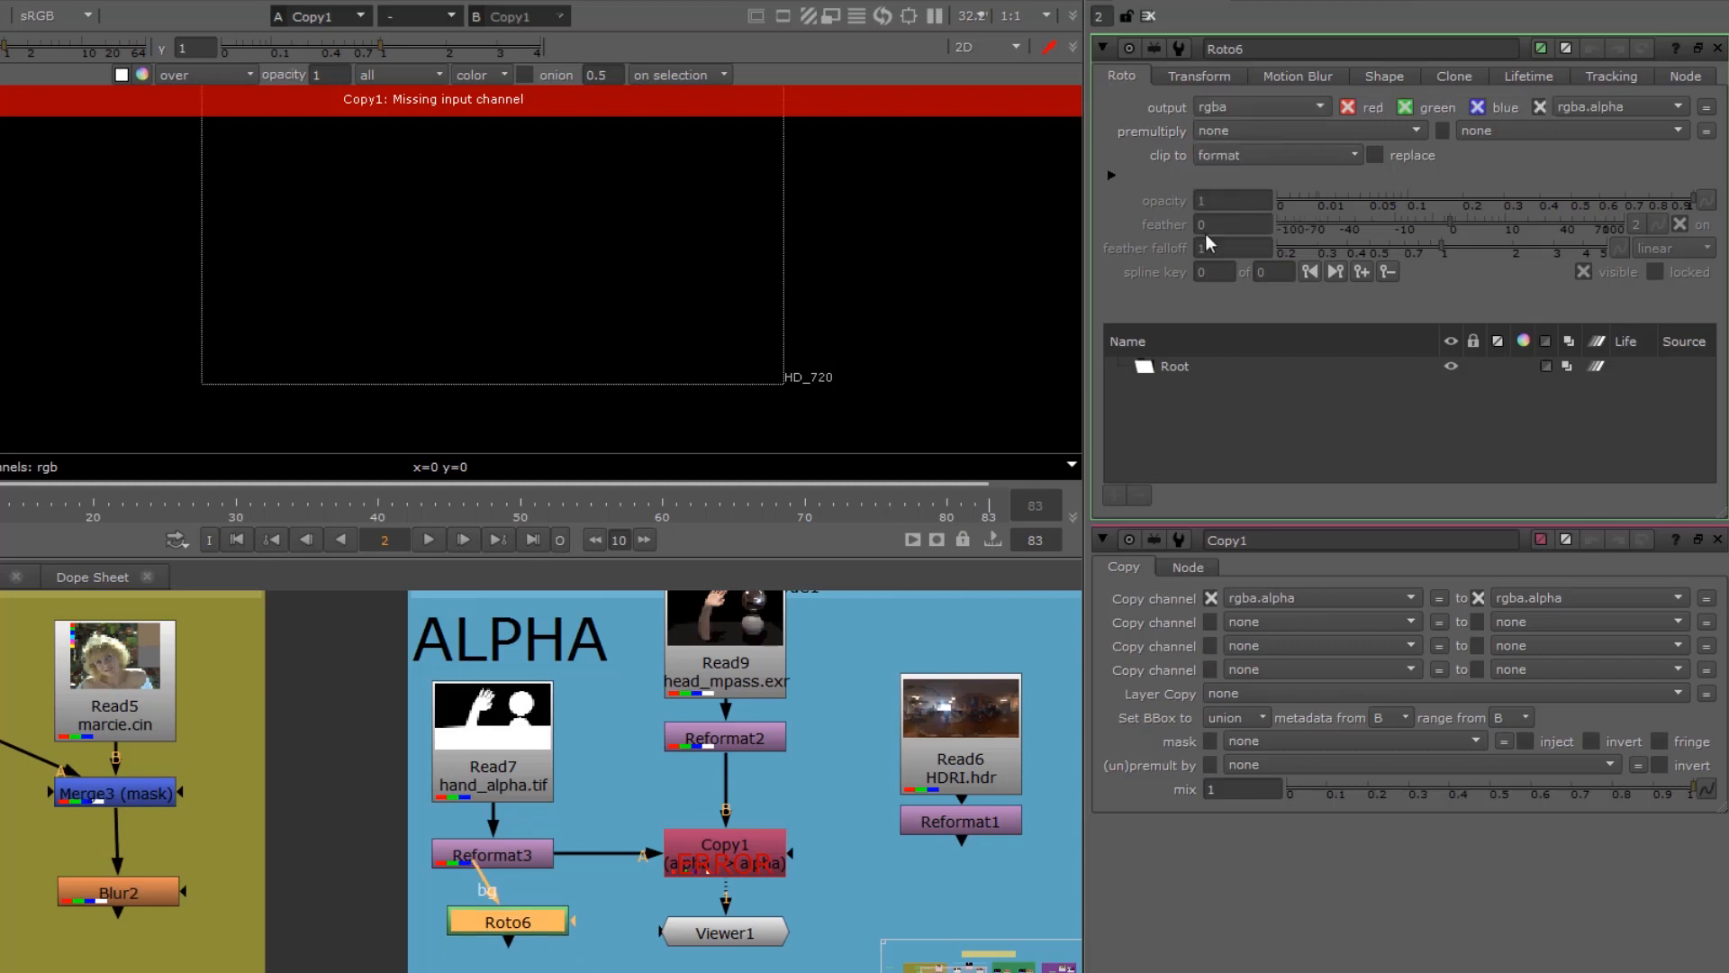
Step: Swap the new Roto node into Reformat3's input in place of Read7, positioning it above Reformat3
drag(508, 930, 531, 855)
drag(453, 912, 481, 787)
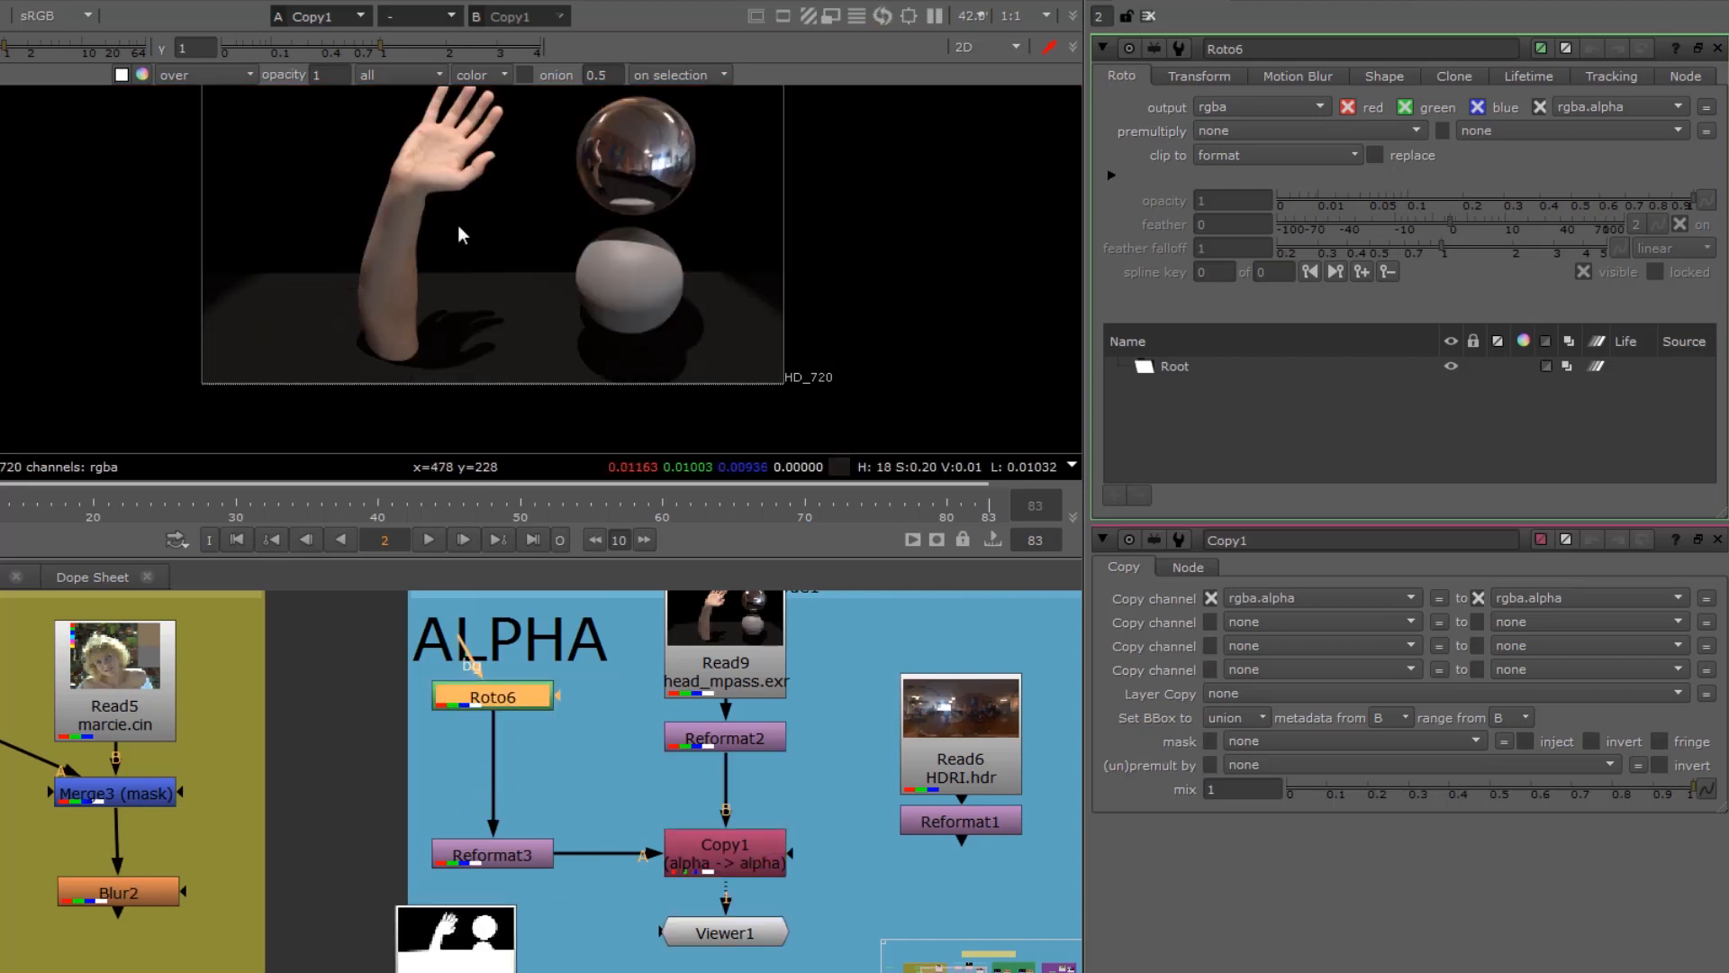
drag(495, 700, 495, 744)
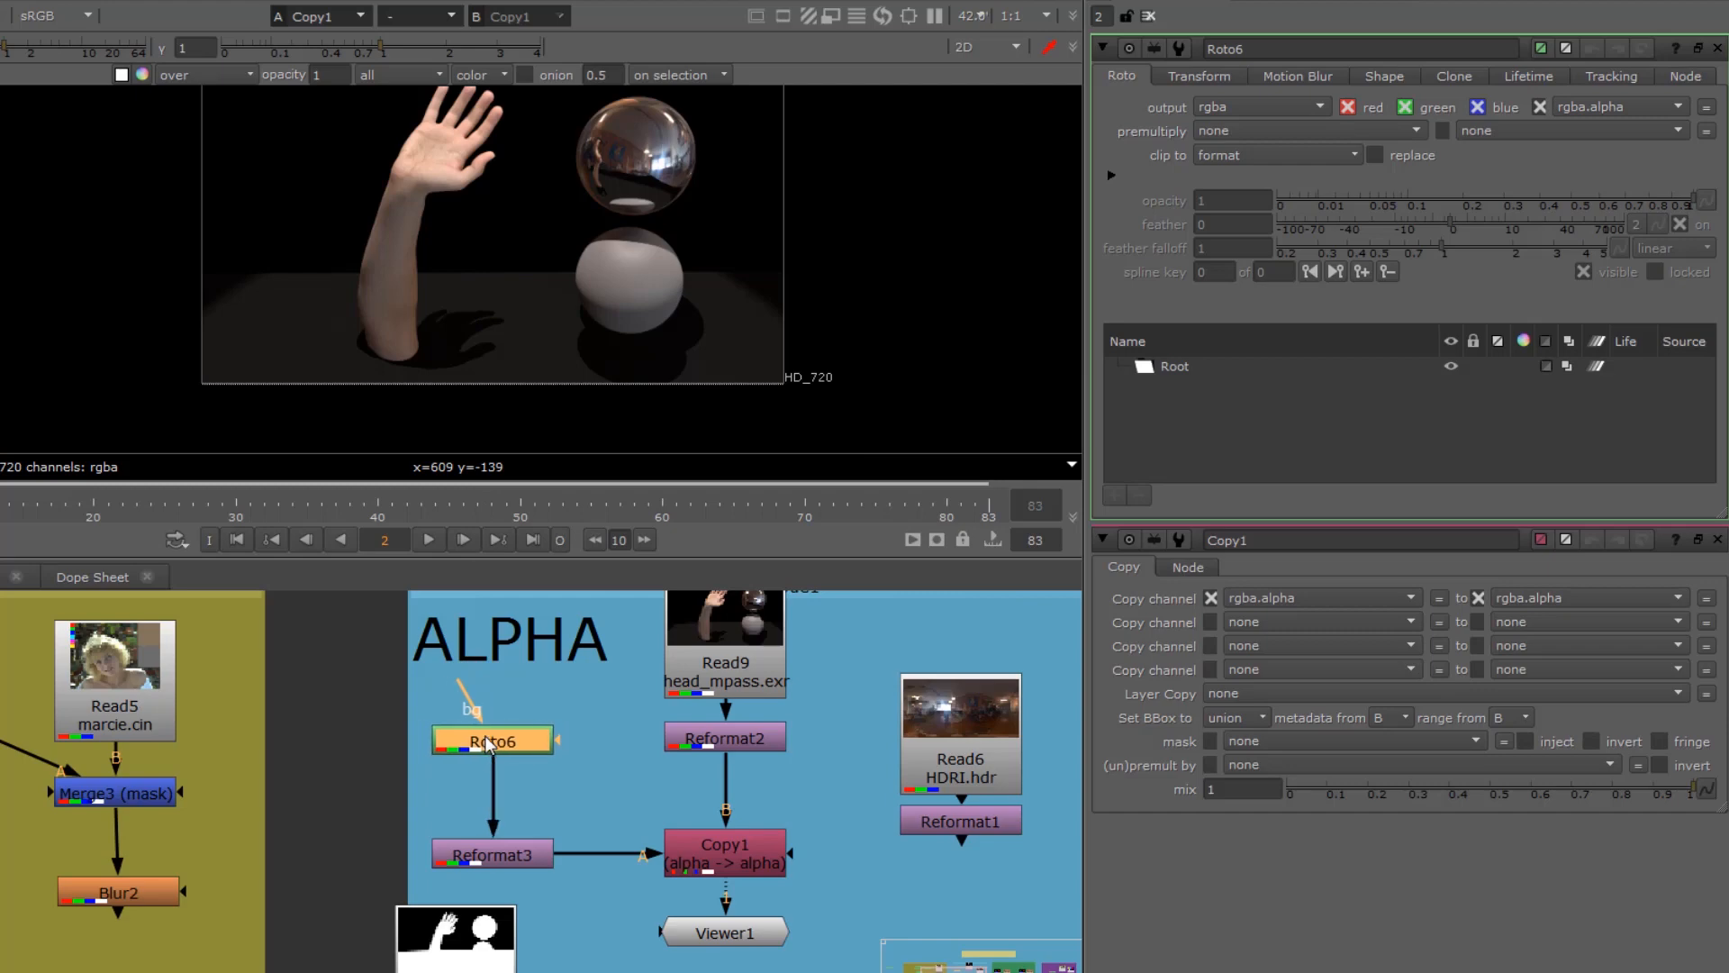
Step: Draw a closed seven-point Bezier shape in Roto6 across the hand and the left edges of the spheres
click(745, 854)
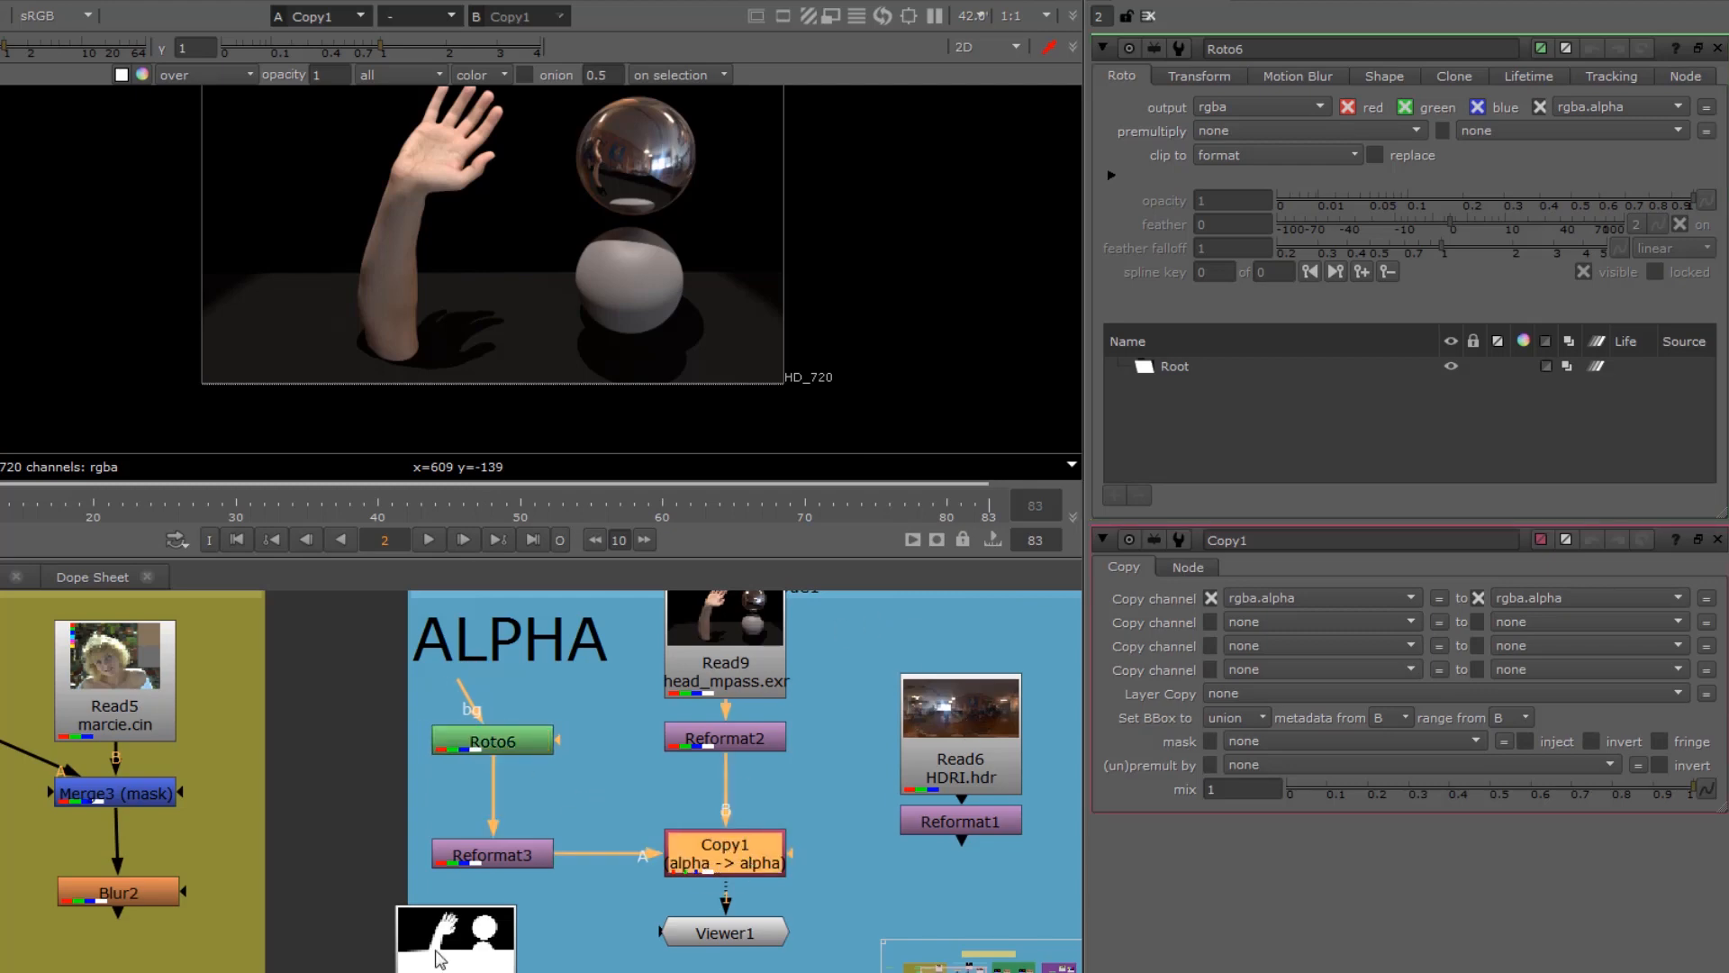
click(493, 747)
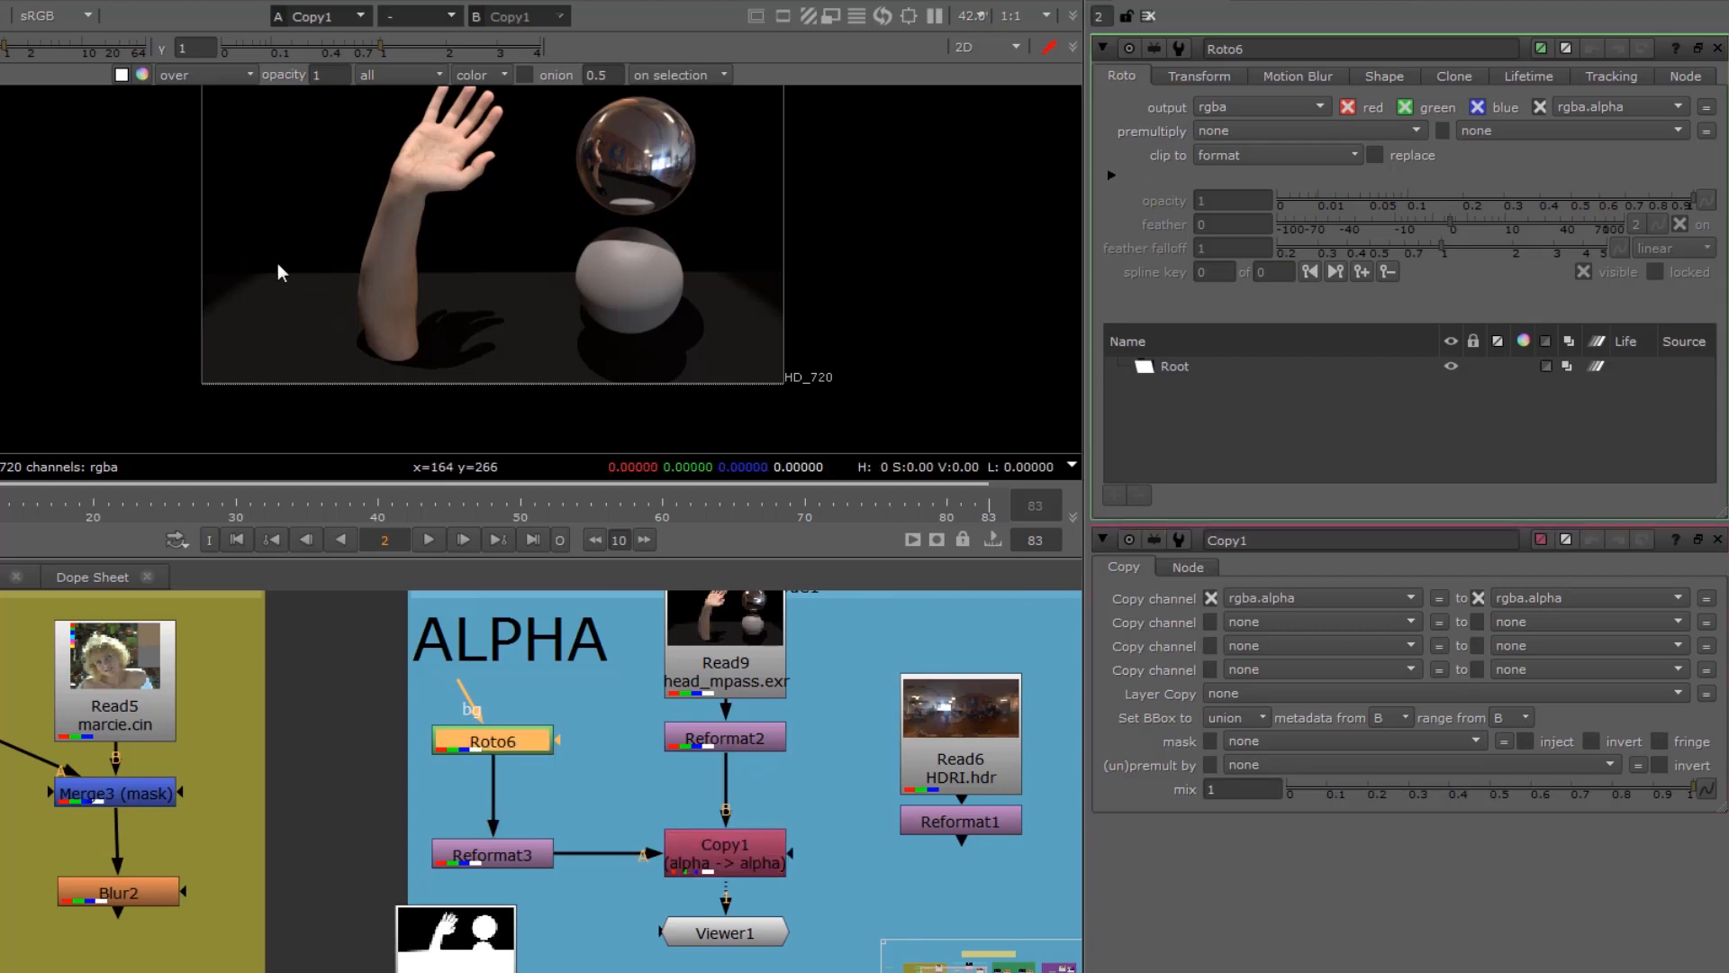
middle_drag(282, 269, 294, 416)
click(272, 343)
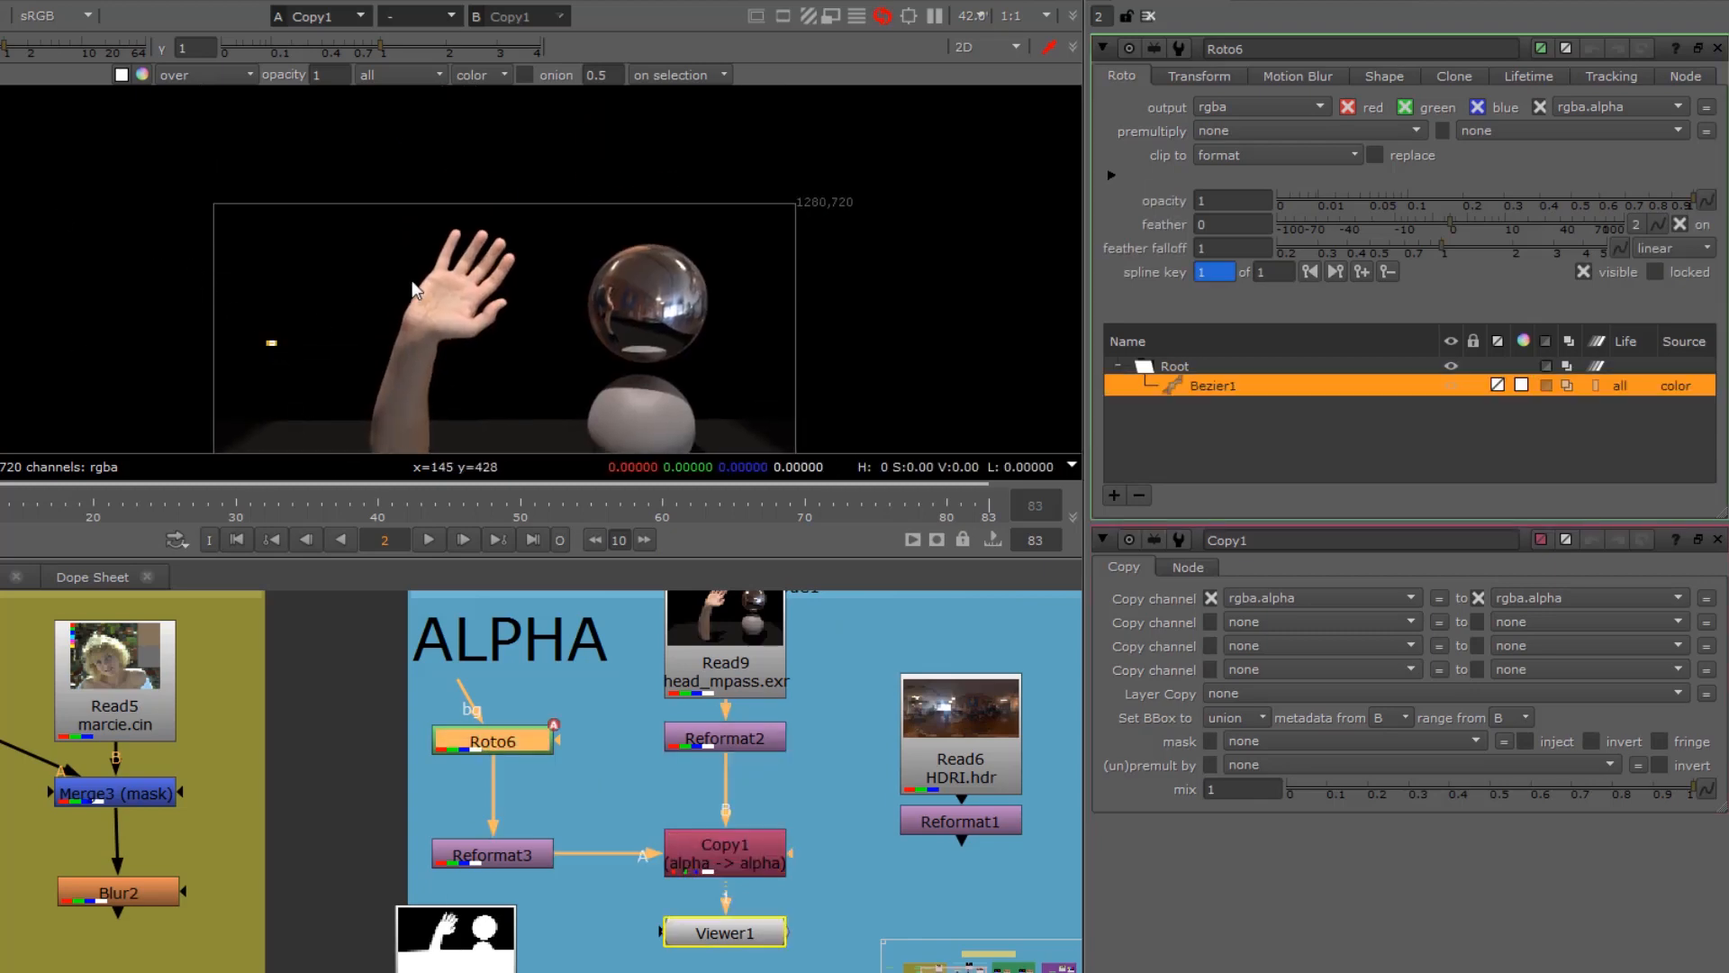
click(445, 266)
click(586, 264)
click(639, 353)
click(621, 392)
click(509, 424)
click(330, 407)
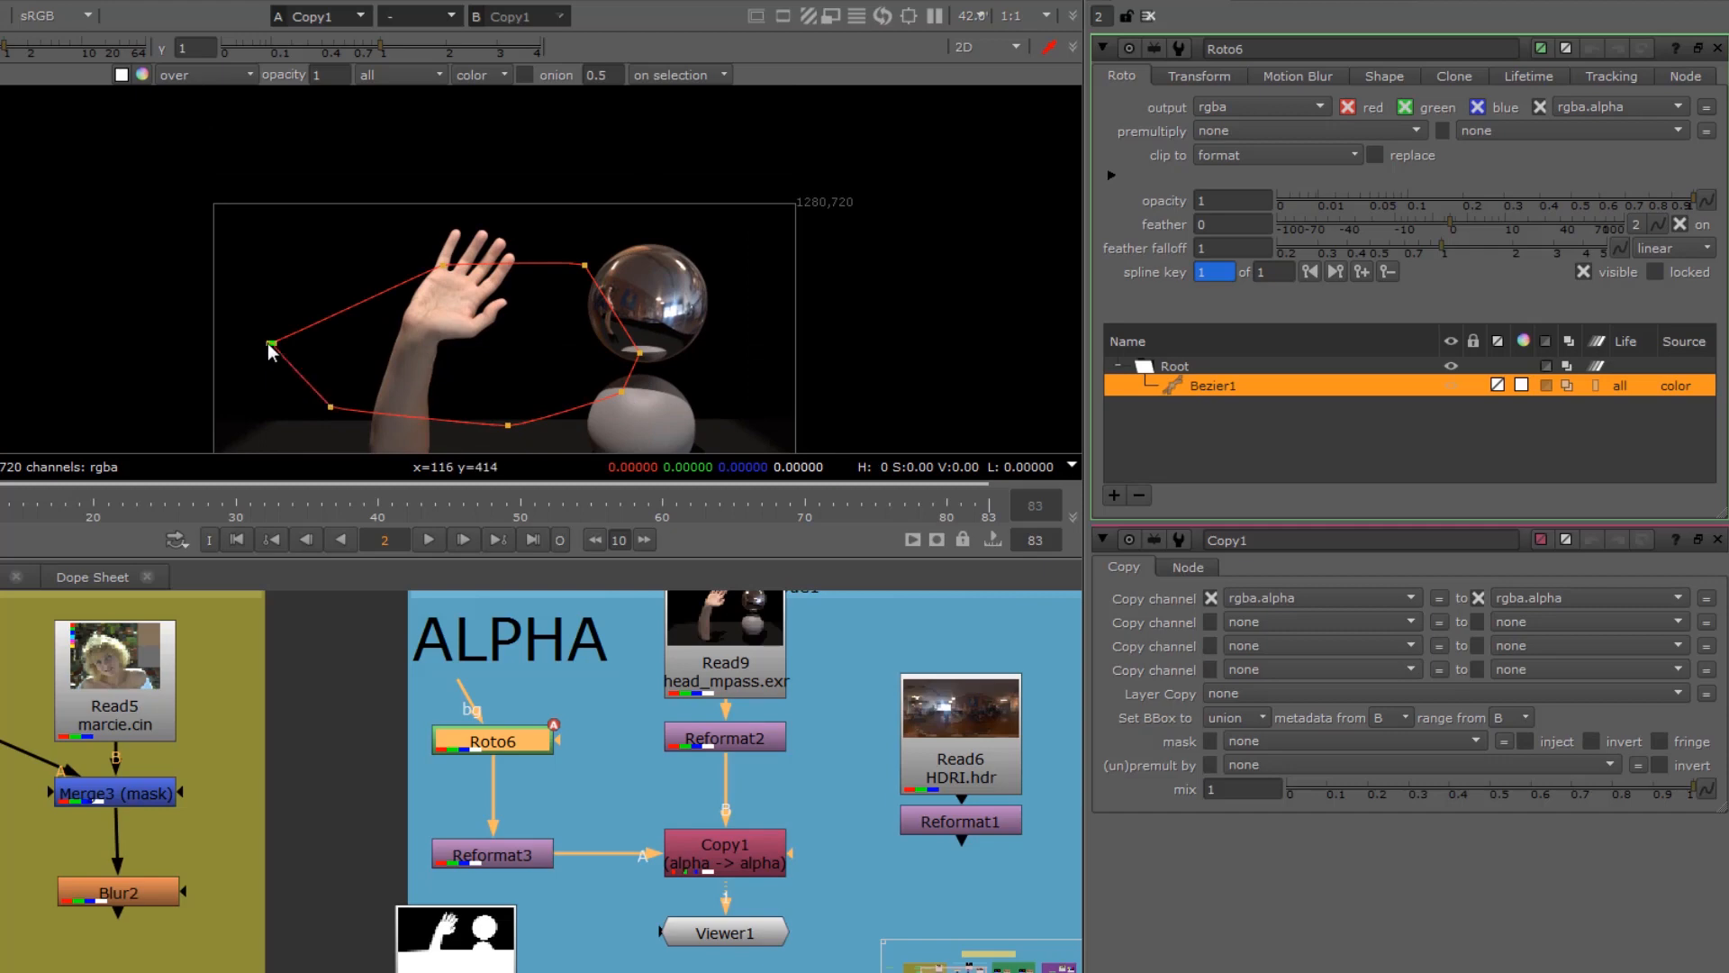
click(272, 343)
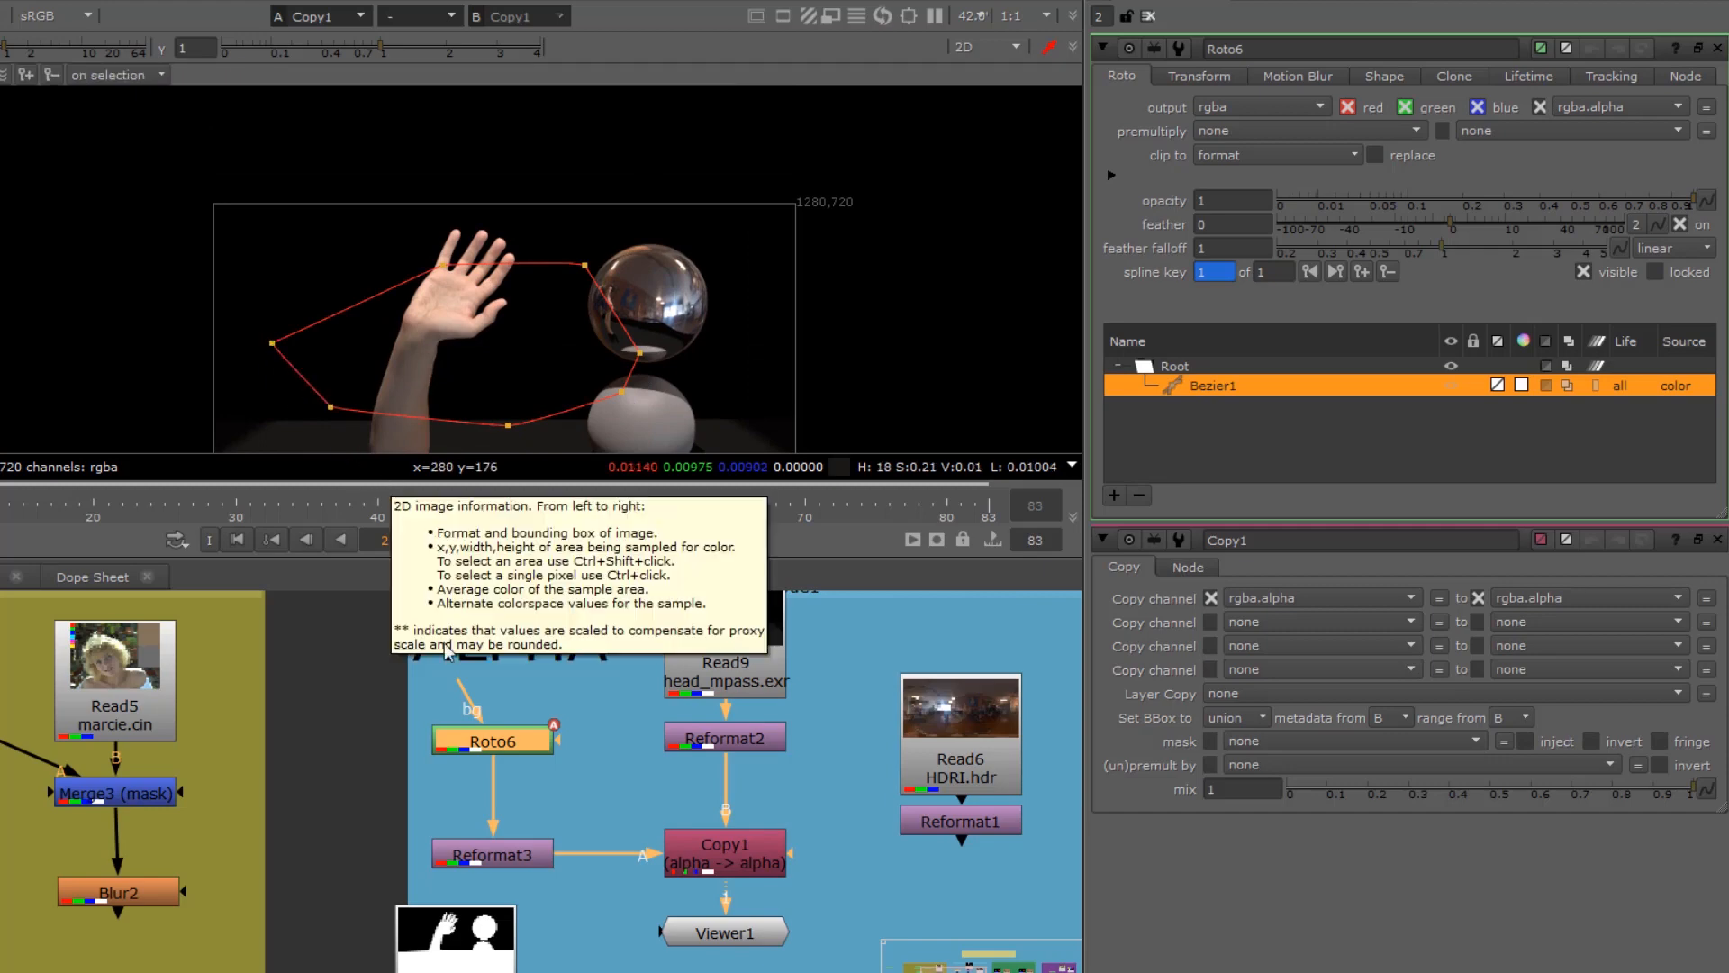
Step: View the alpha channel of Copy1's output and switch back to the colour image
click(755, 860)
key(1)
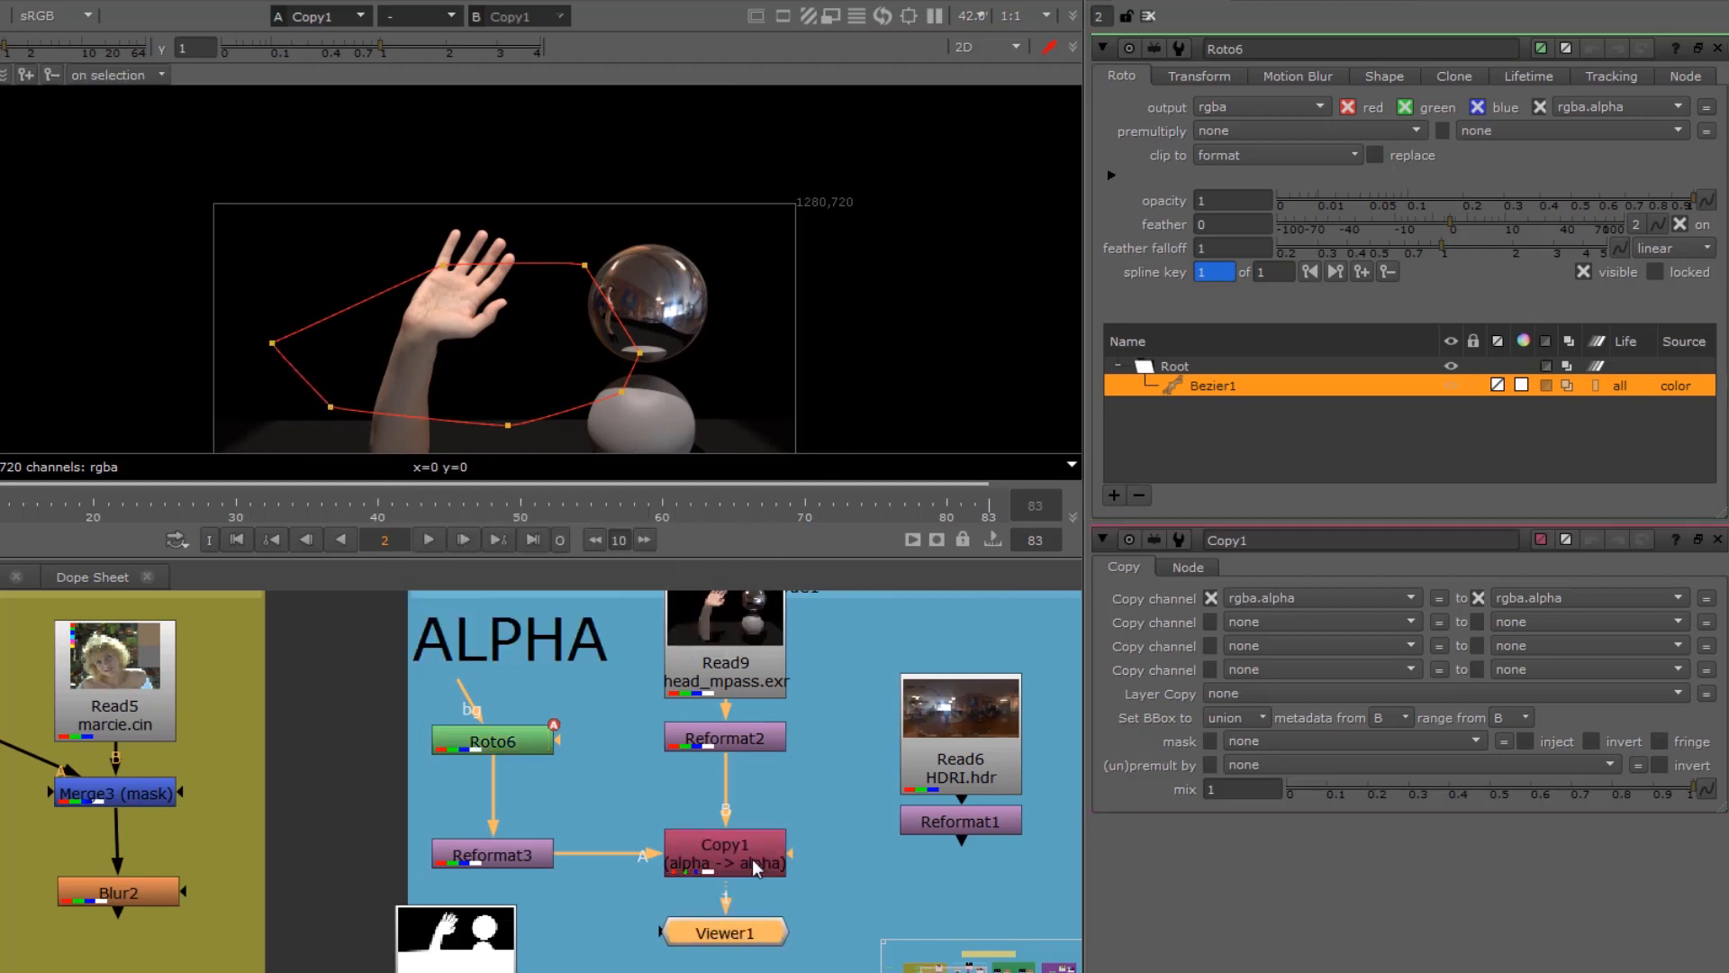
key(a)
key(a)
key(a)
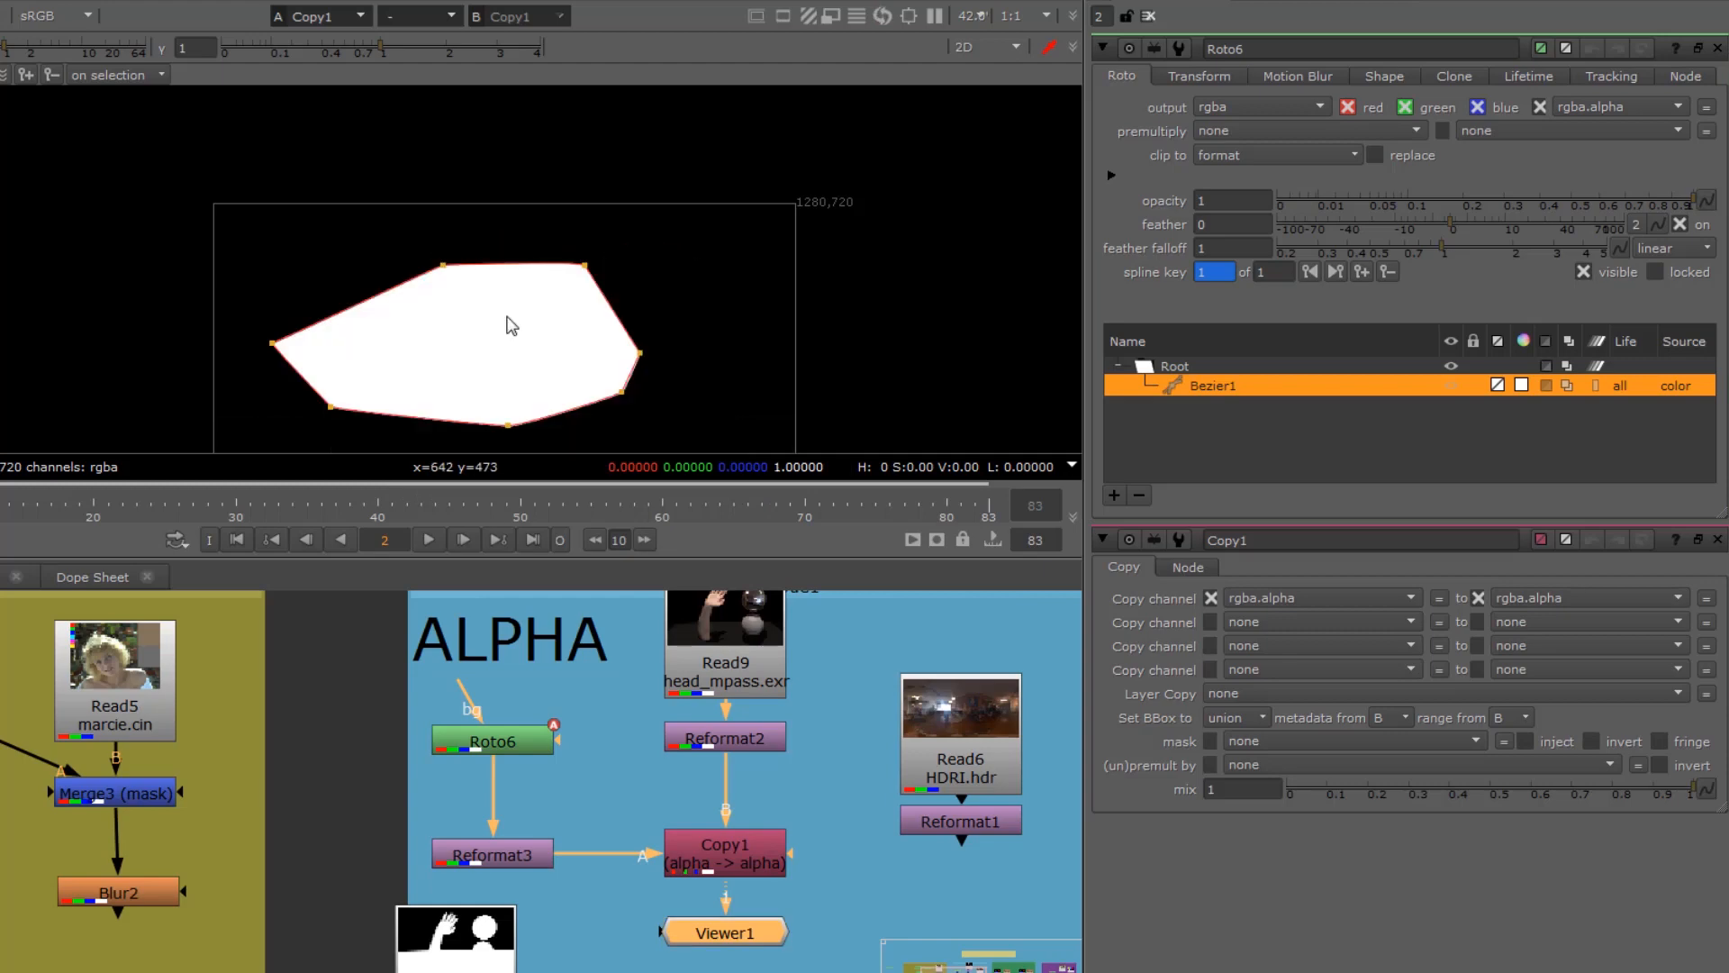
key(a)
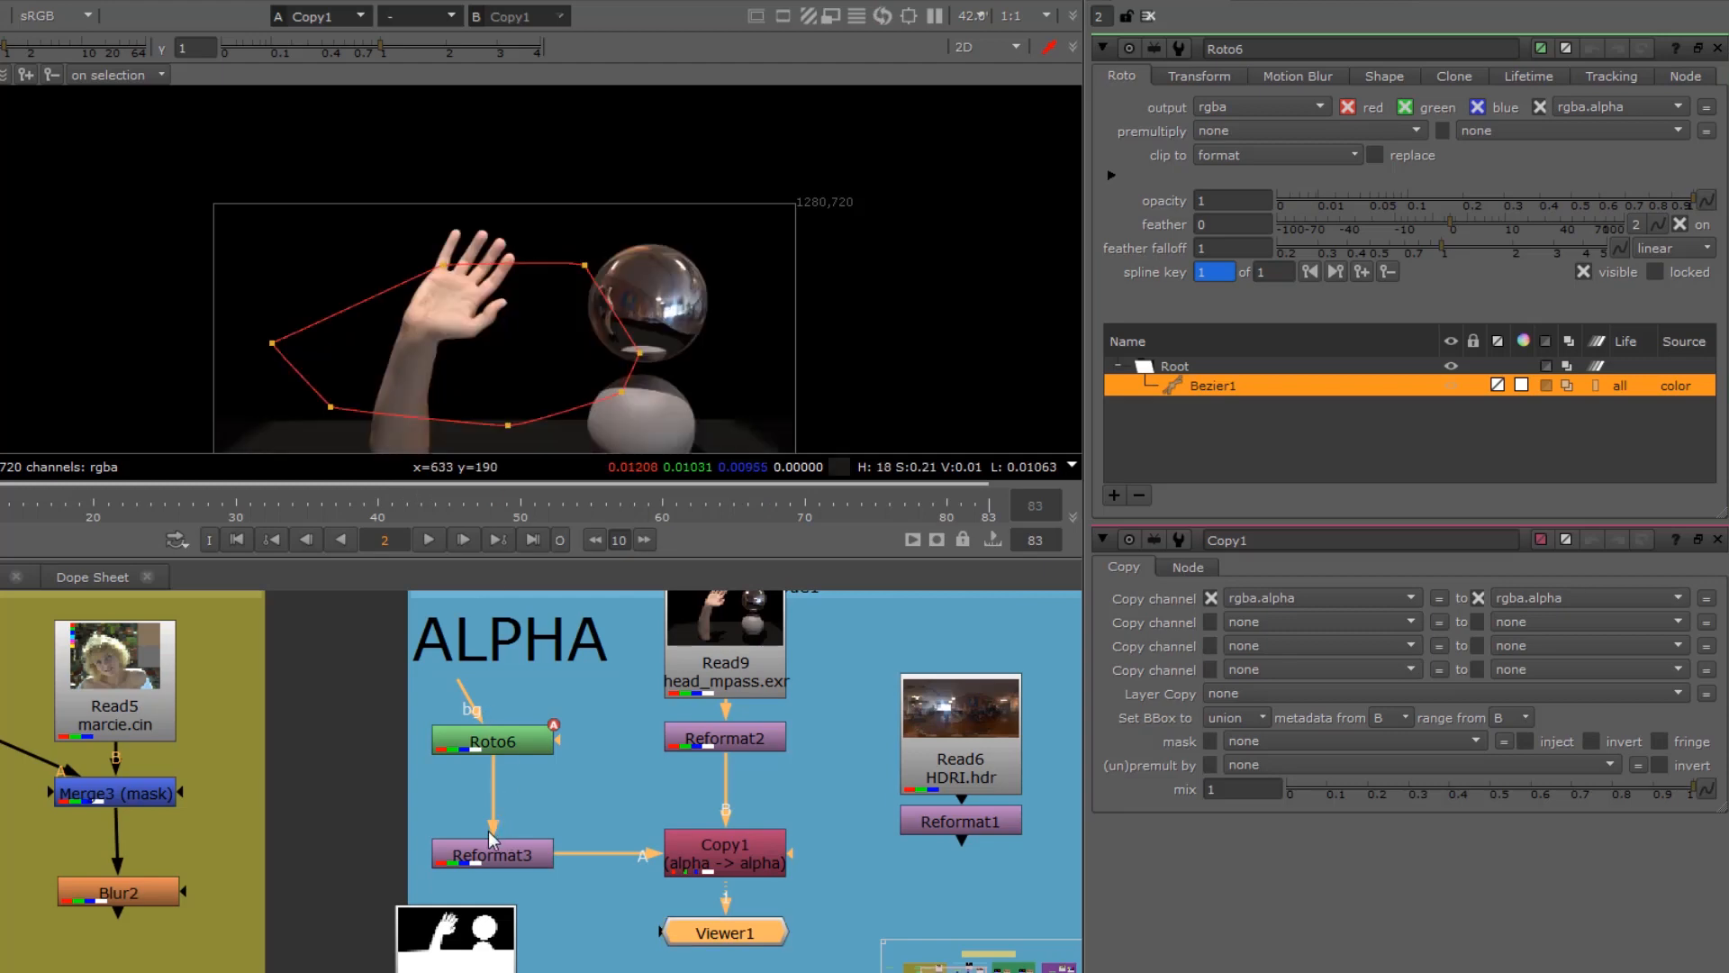
Step: Delete Roto6 and reconnect Read7 hand_alpha.tif as the input of Reformat3
drag(495, 827, 406, 699)
key(Delete)
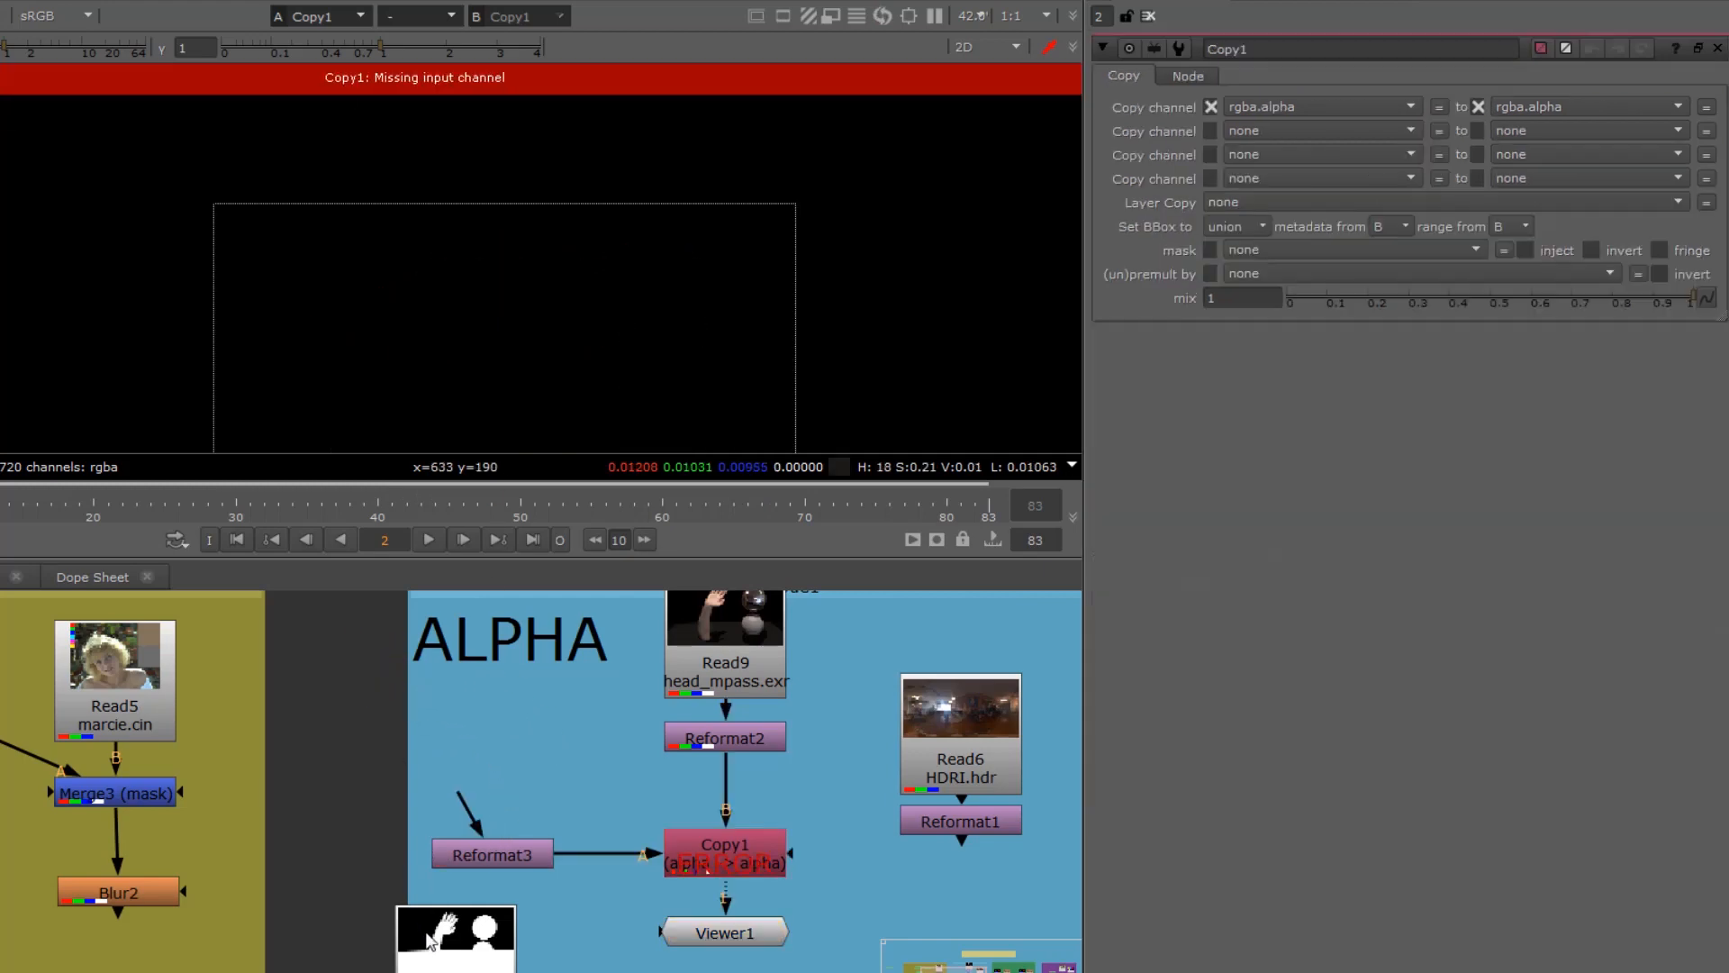
drag(455, 941, 489, 692)
drag(468, 817, 484, 753)
Step: Open the Read7 hand_alpha.tif settings and examine the node's channel indicators up close
double_click(483, 753)
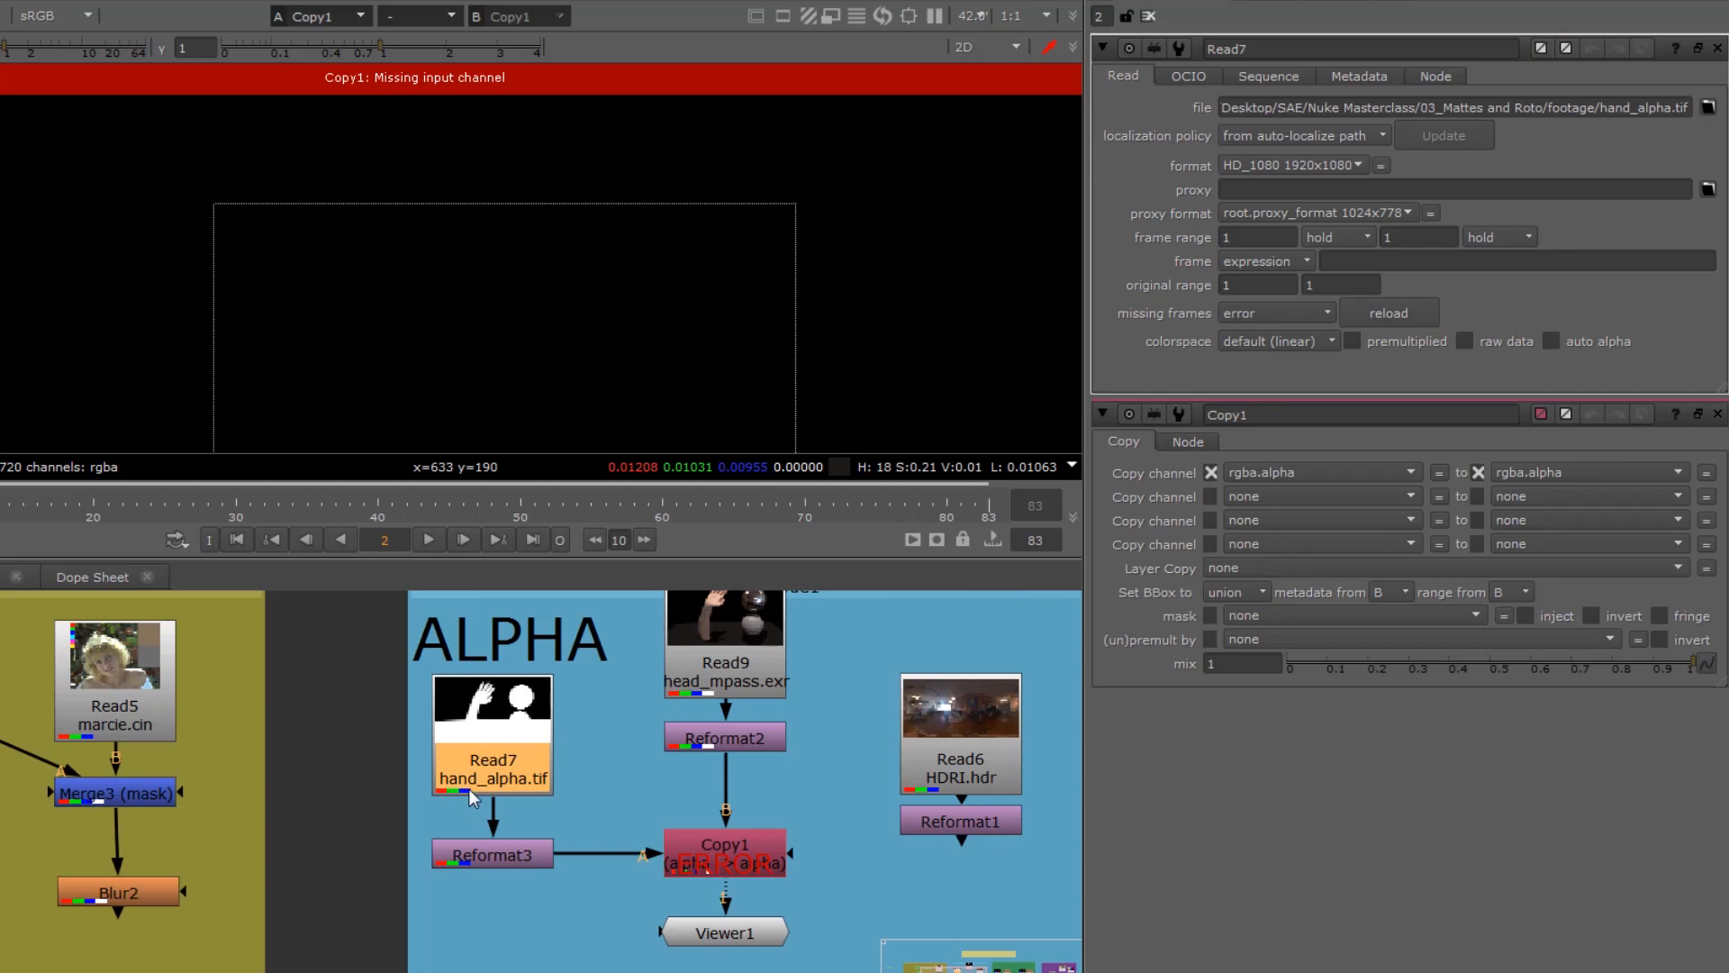
drag(470, 747, 470, 726)
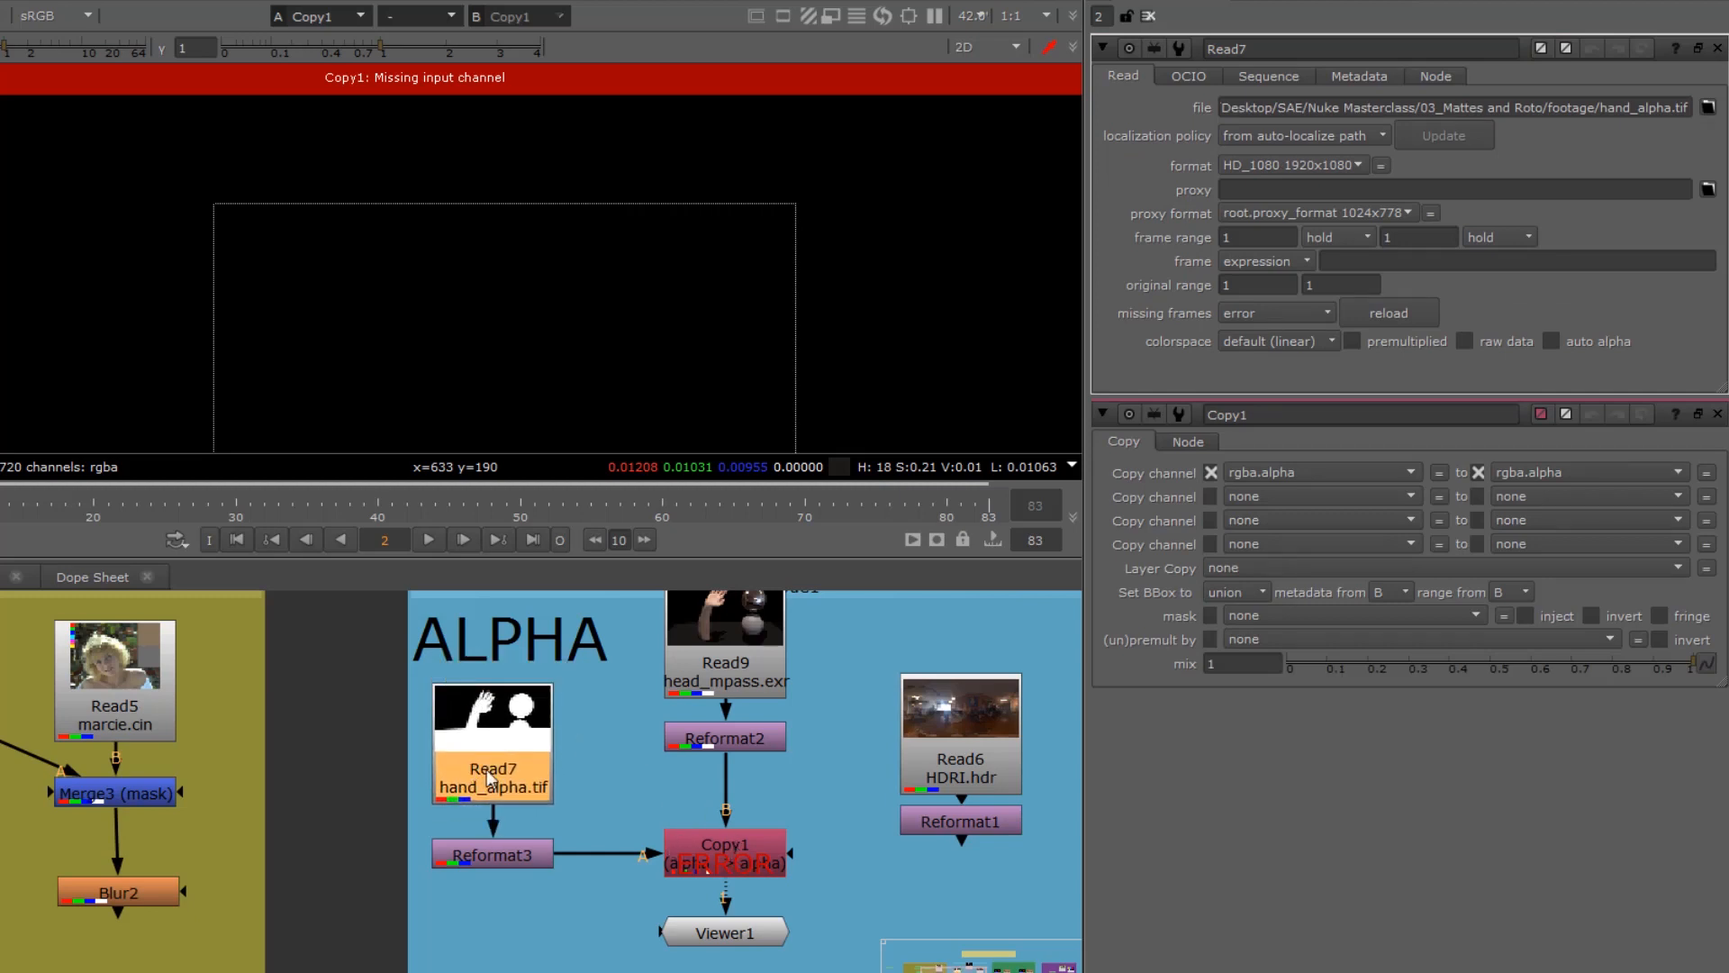
scroll(443, 793, up, 1)
scroll(443, 792, up, 5)
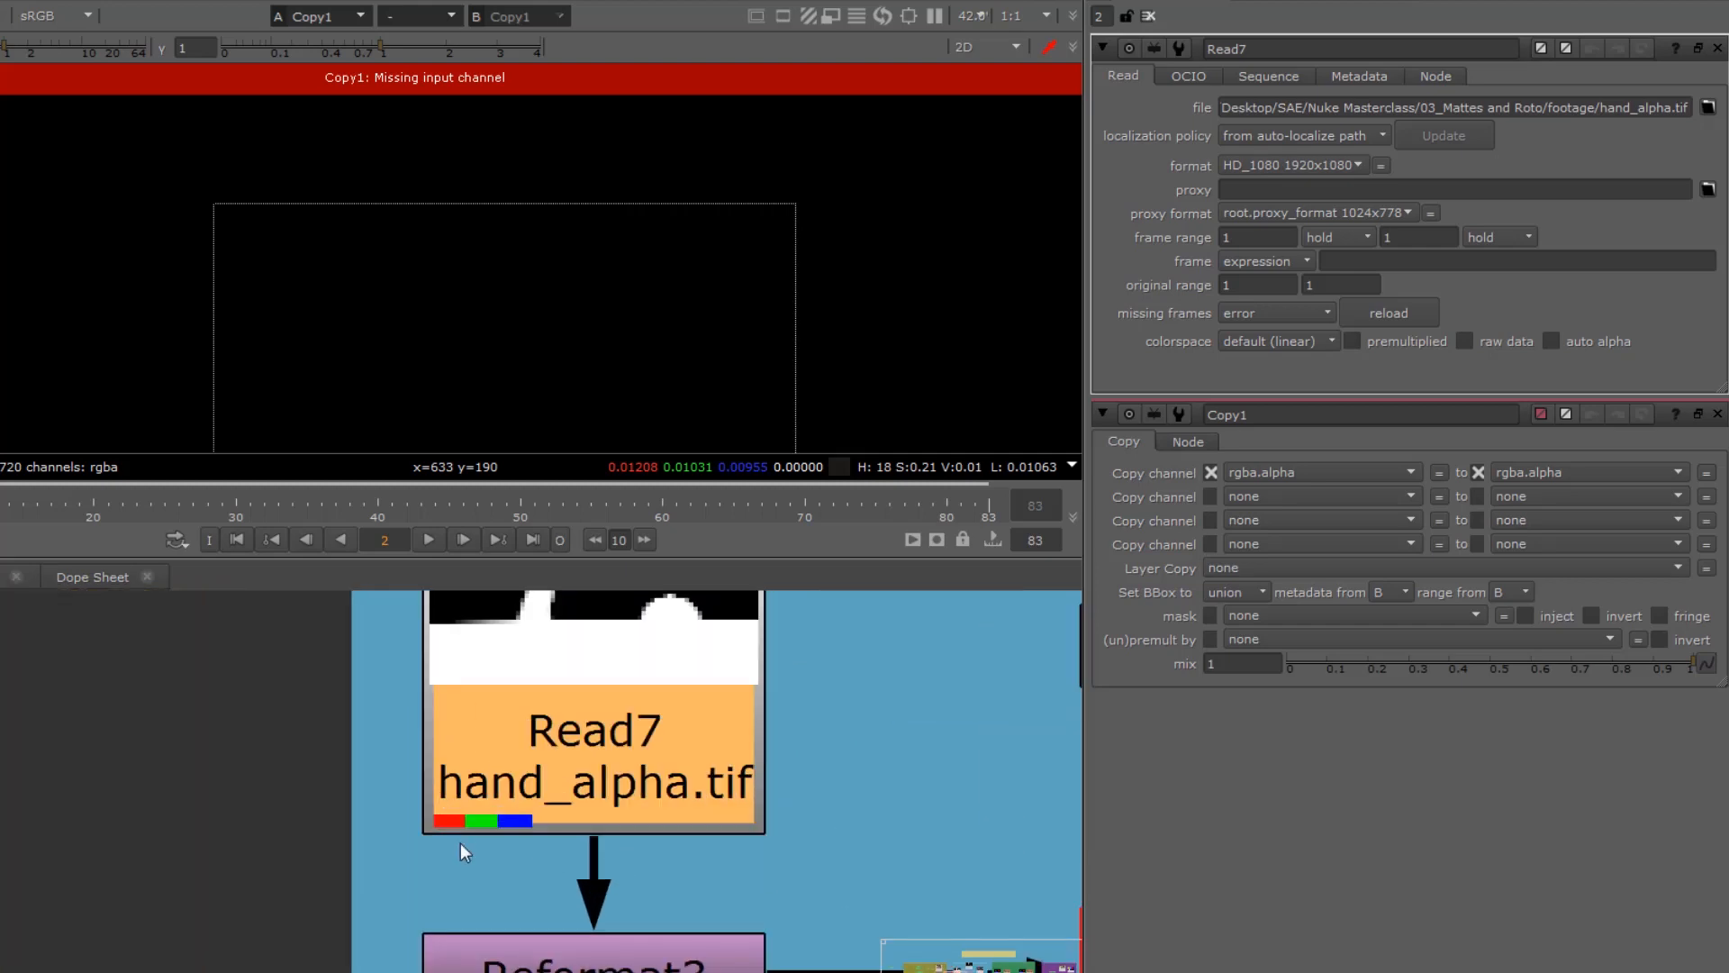
Step: Open the Copy1 settings and set its first copy channel's source to rgba.red, going into rgba.alpha
middle_drag(845, 858, 452, 783)
double_click(851, 895)
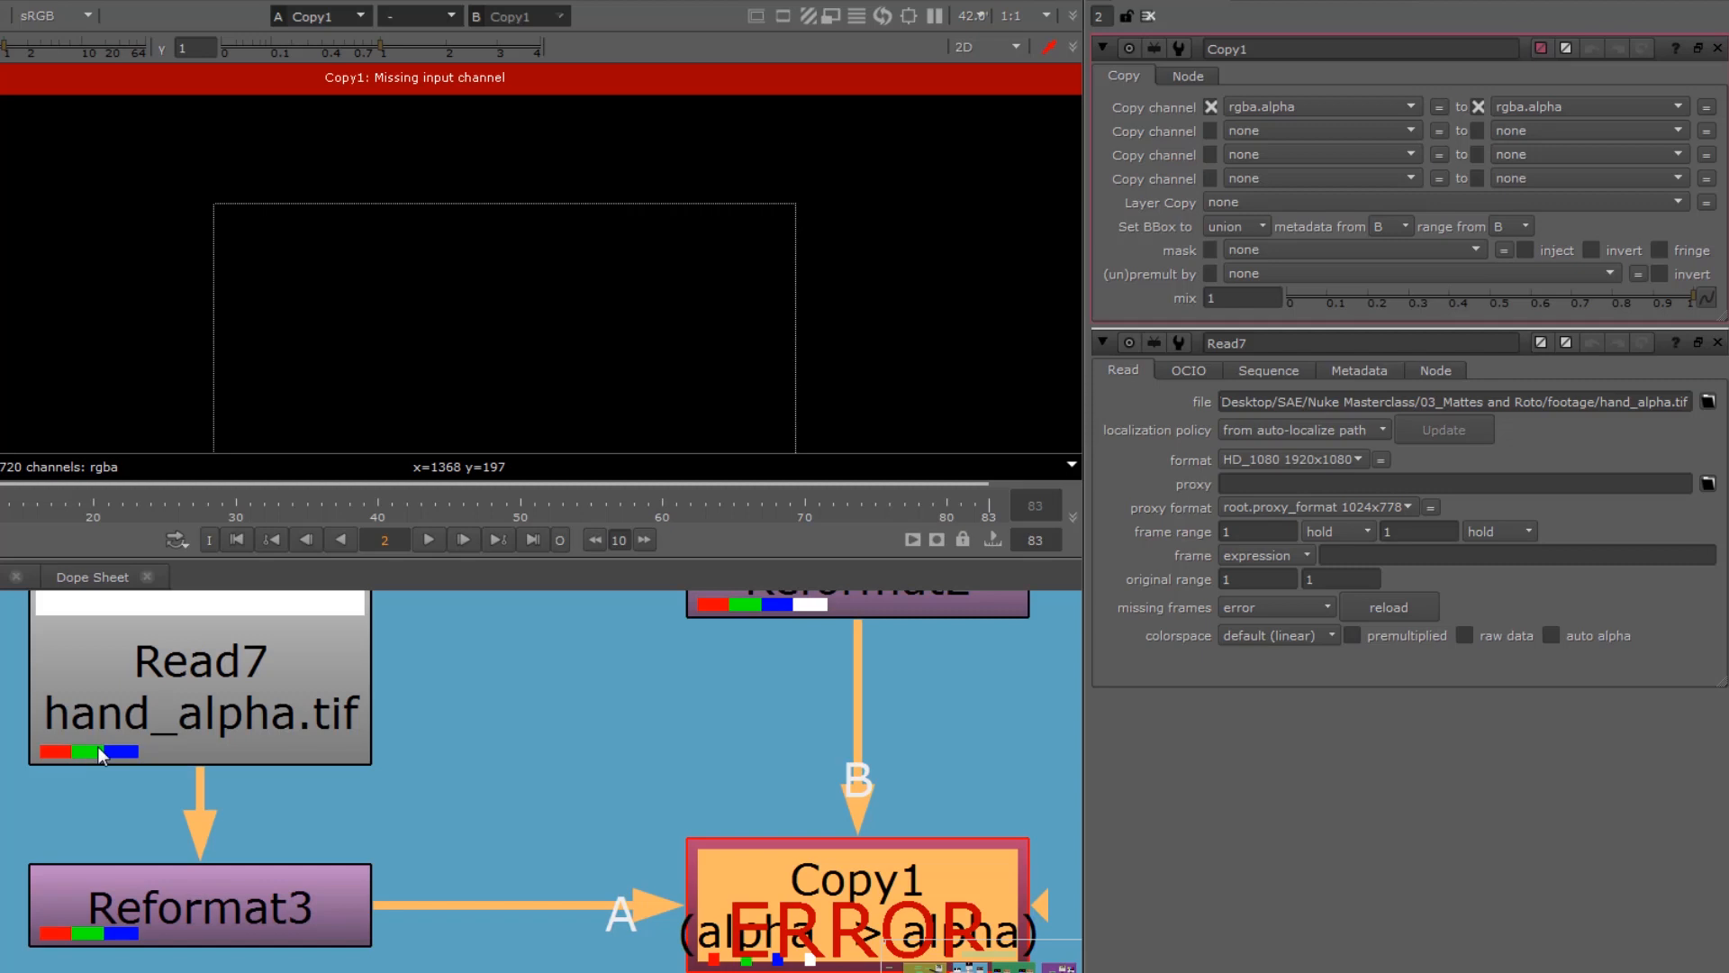
scroll(120, 750, down, 2)
middle_drag(488, 683, 480, 742)
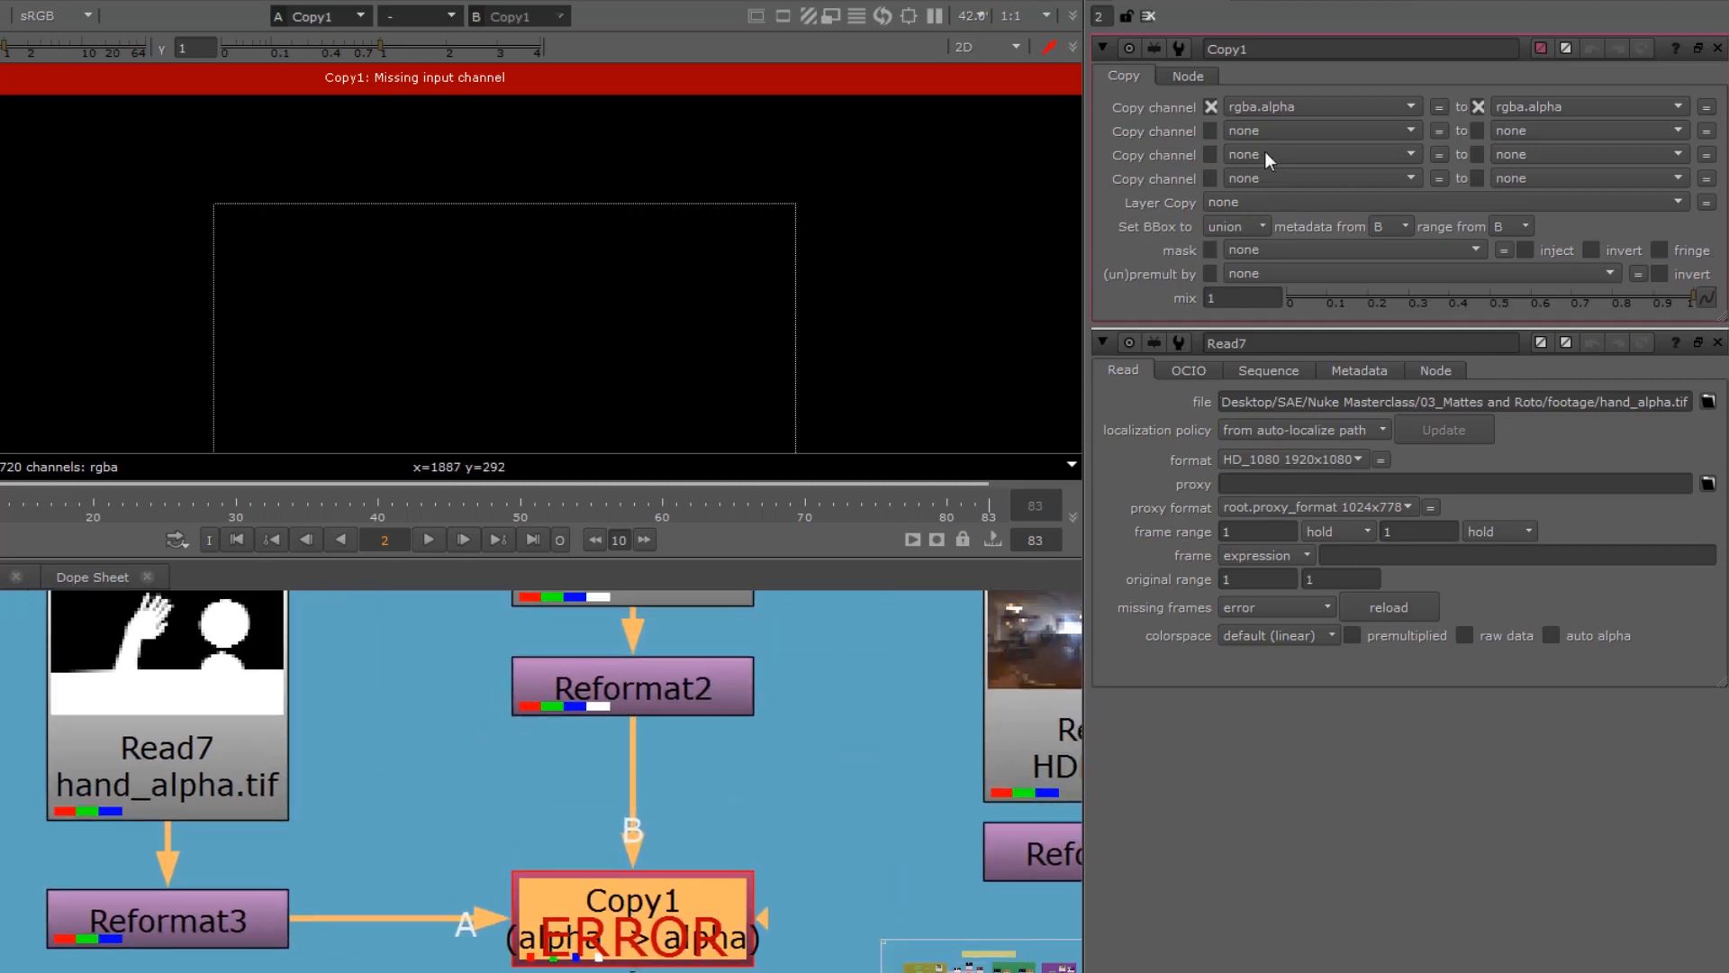
click(1297, 102)
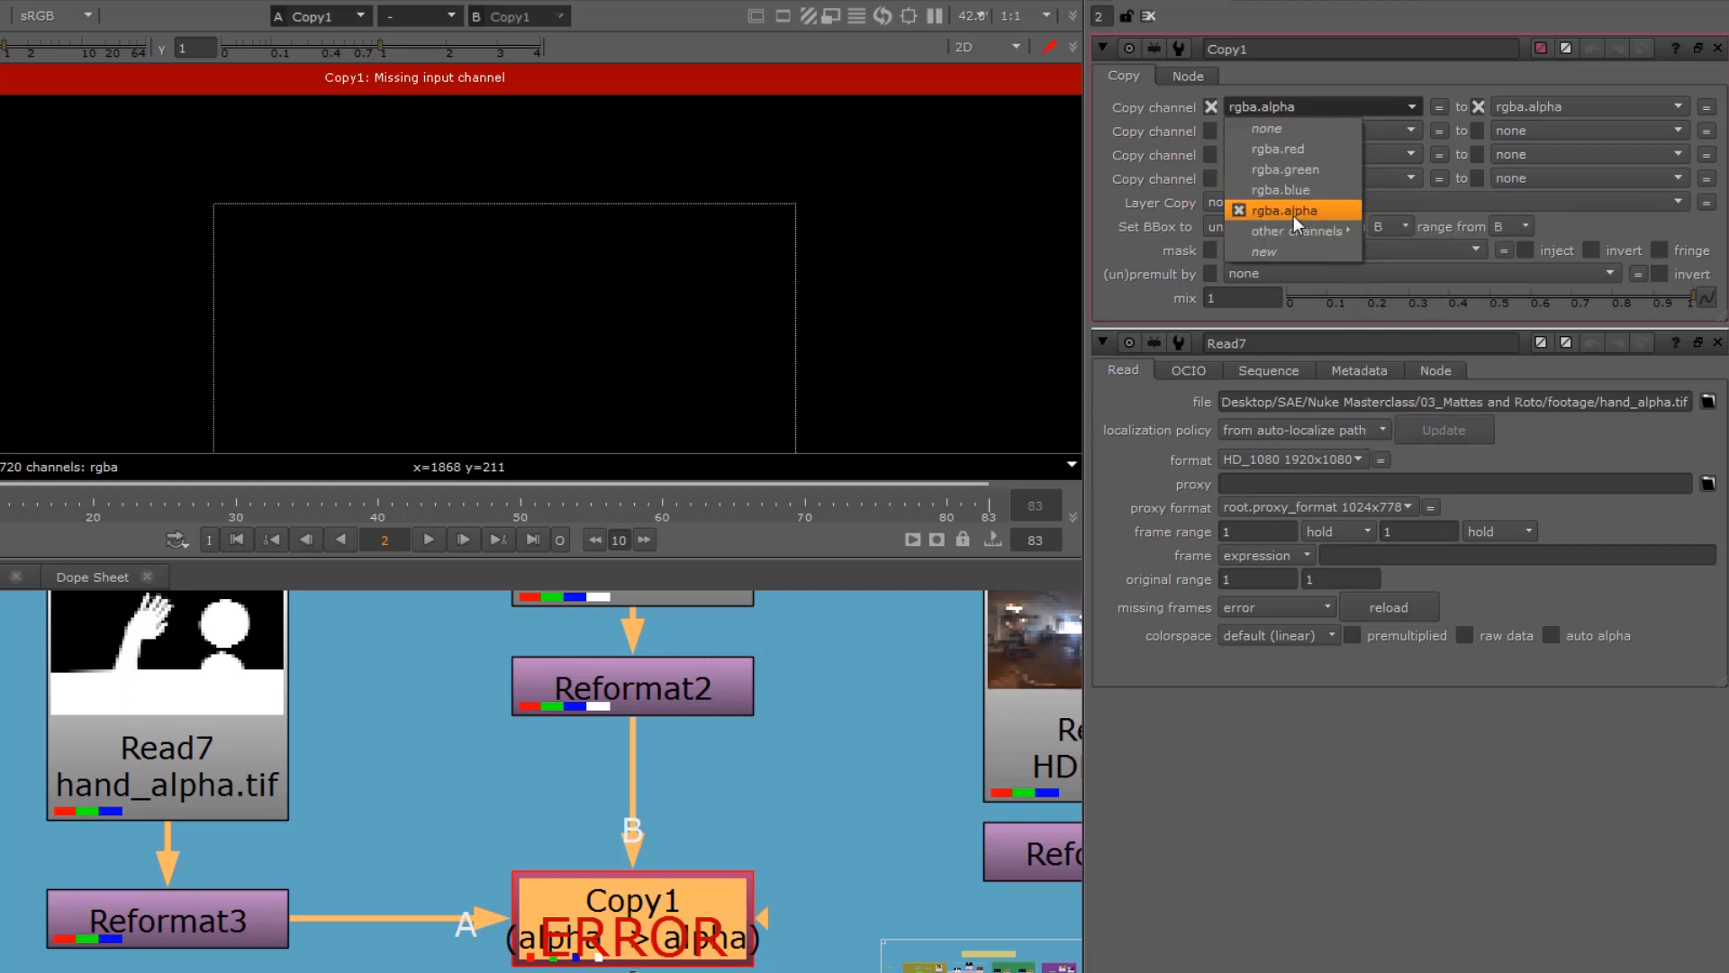
click(1293, 153)
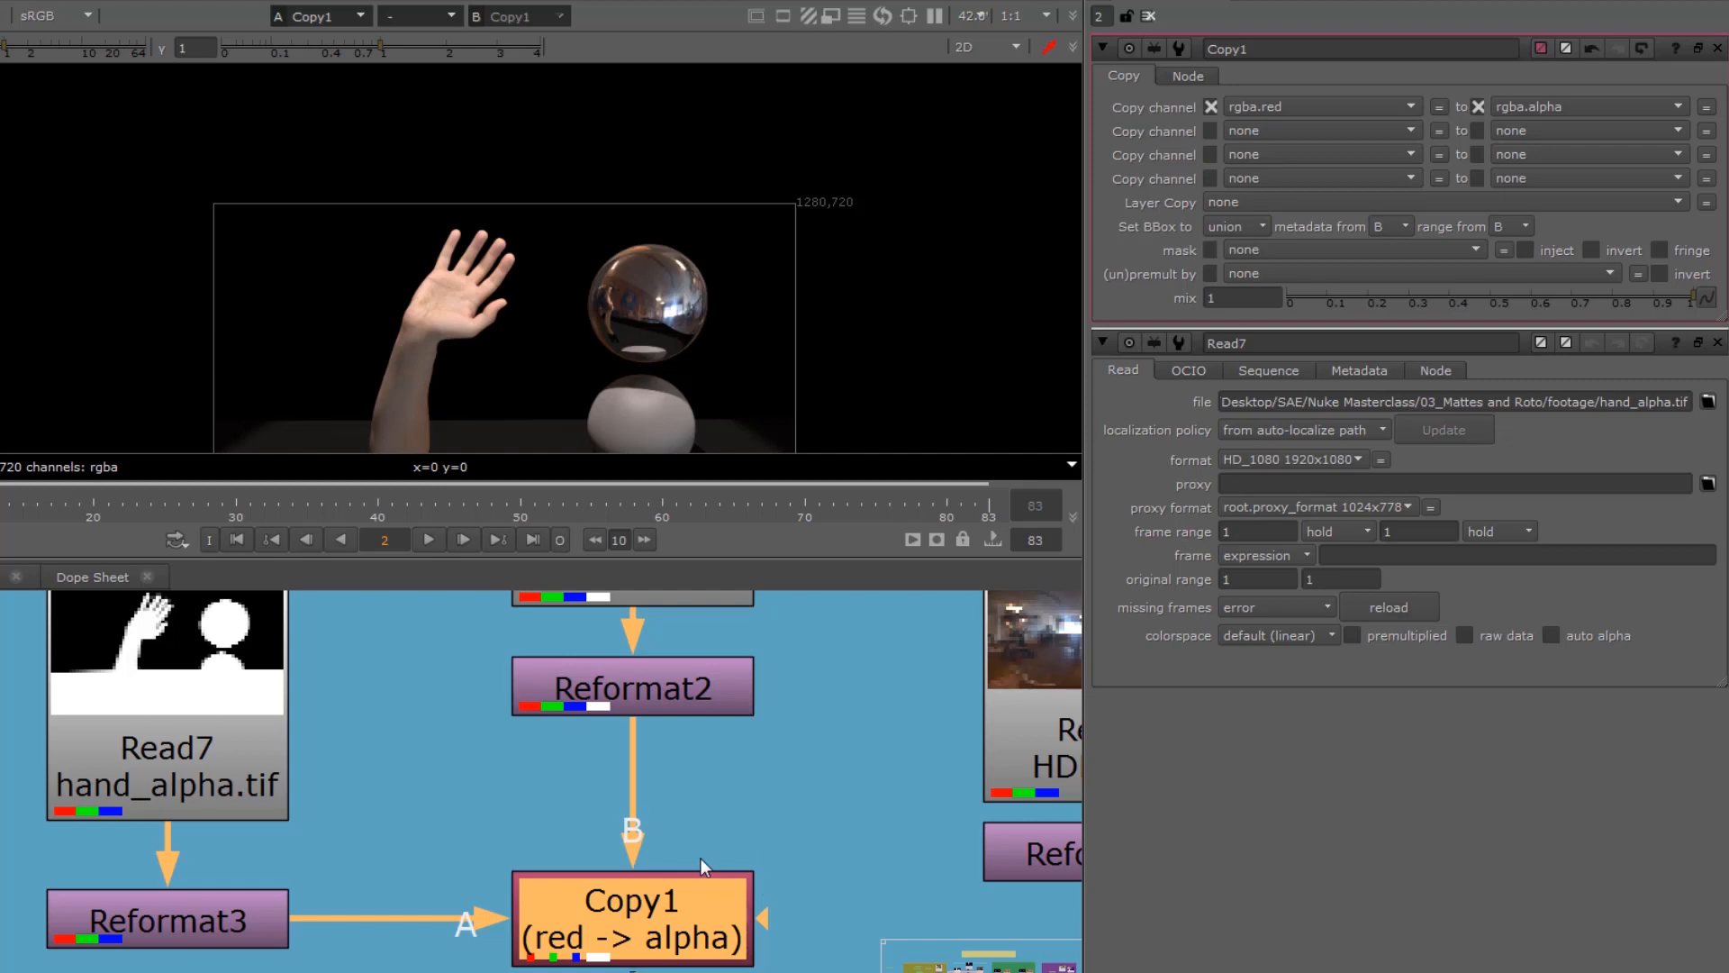
Step: Frame the whole Copy1 image, check its alpha channel, and return to the colour image
middle_drag(381, 814, 388, 858)
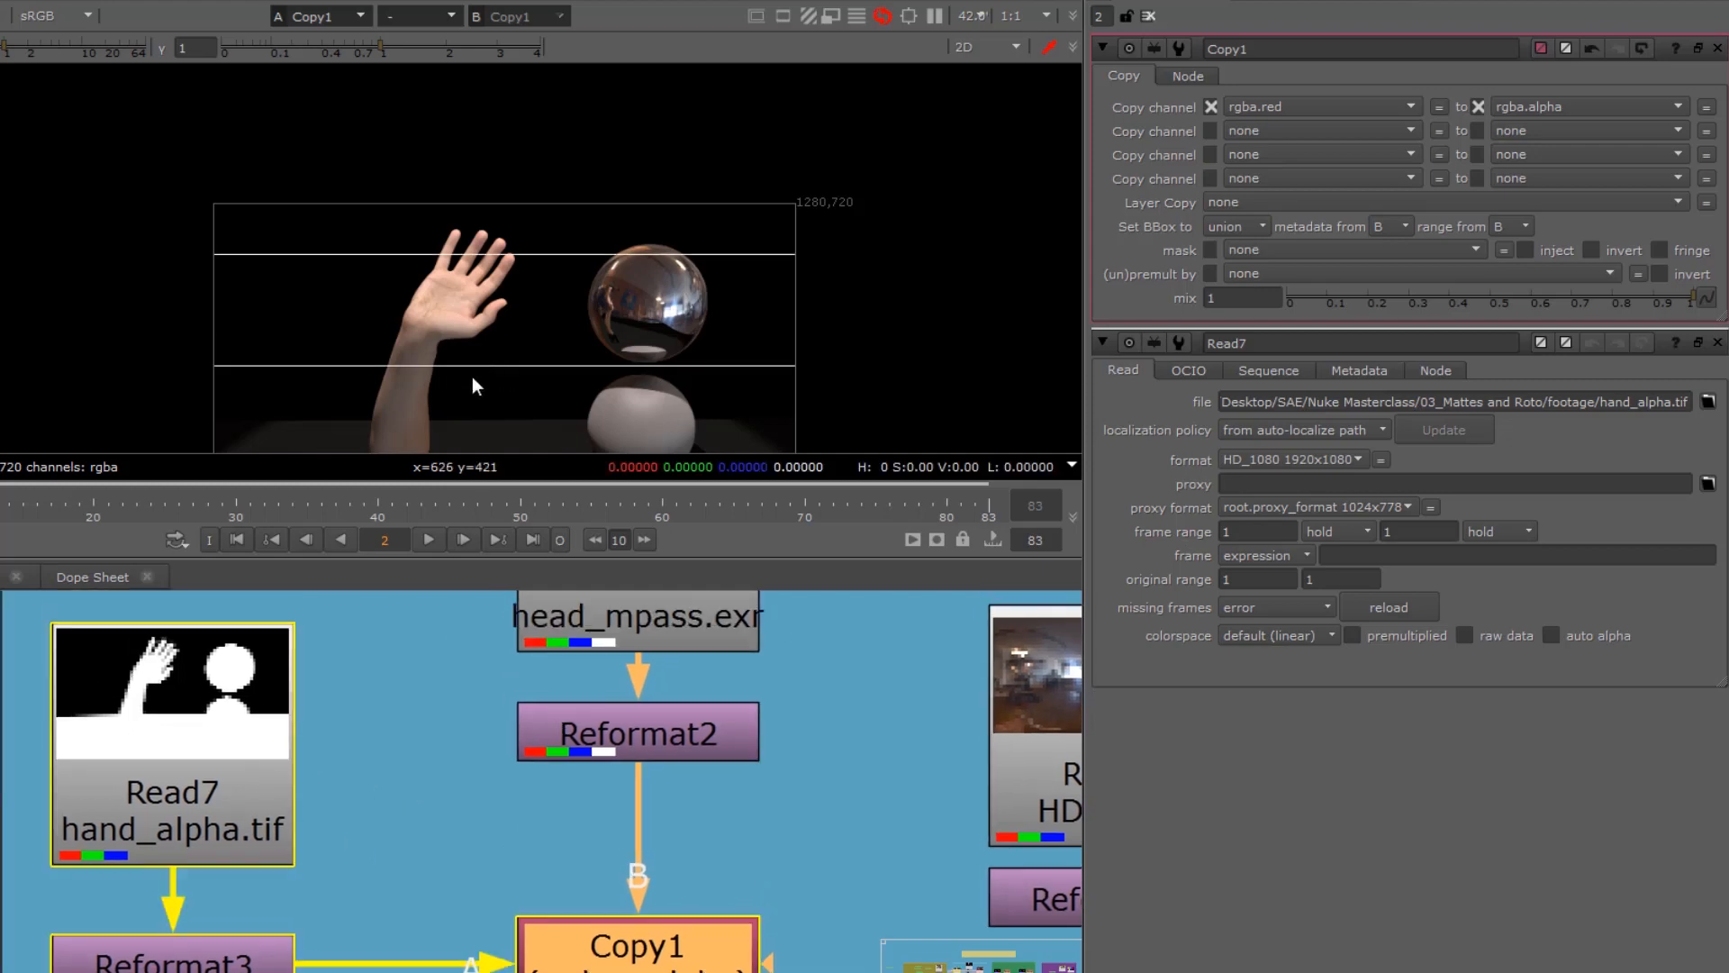
middle_drag(472, 377, 452, 275)
scroll(381, 711, down, 3)
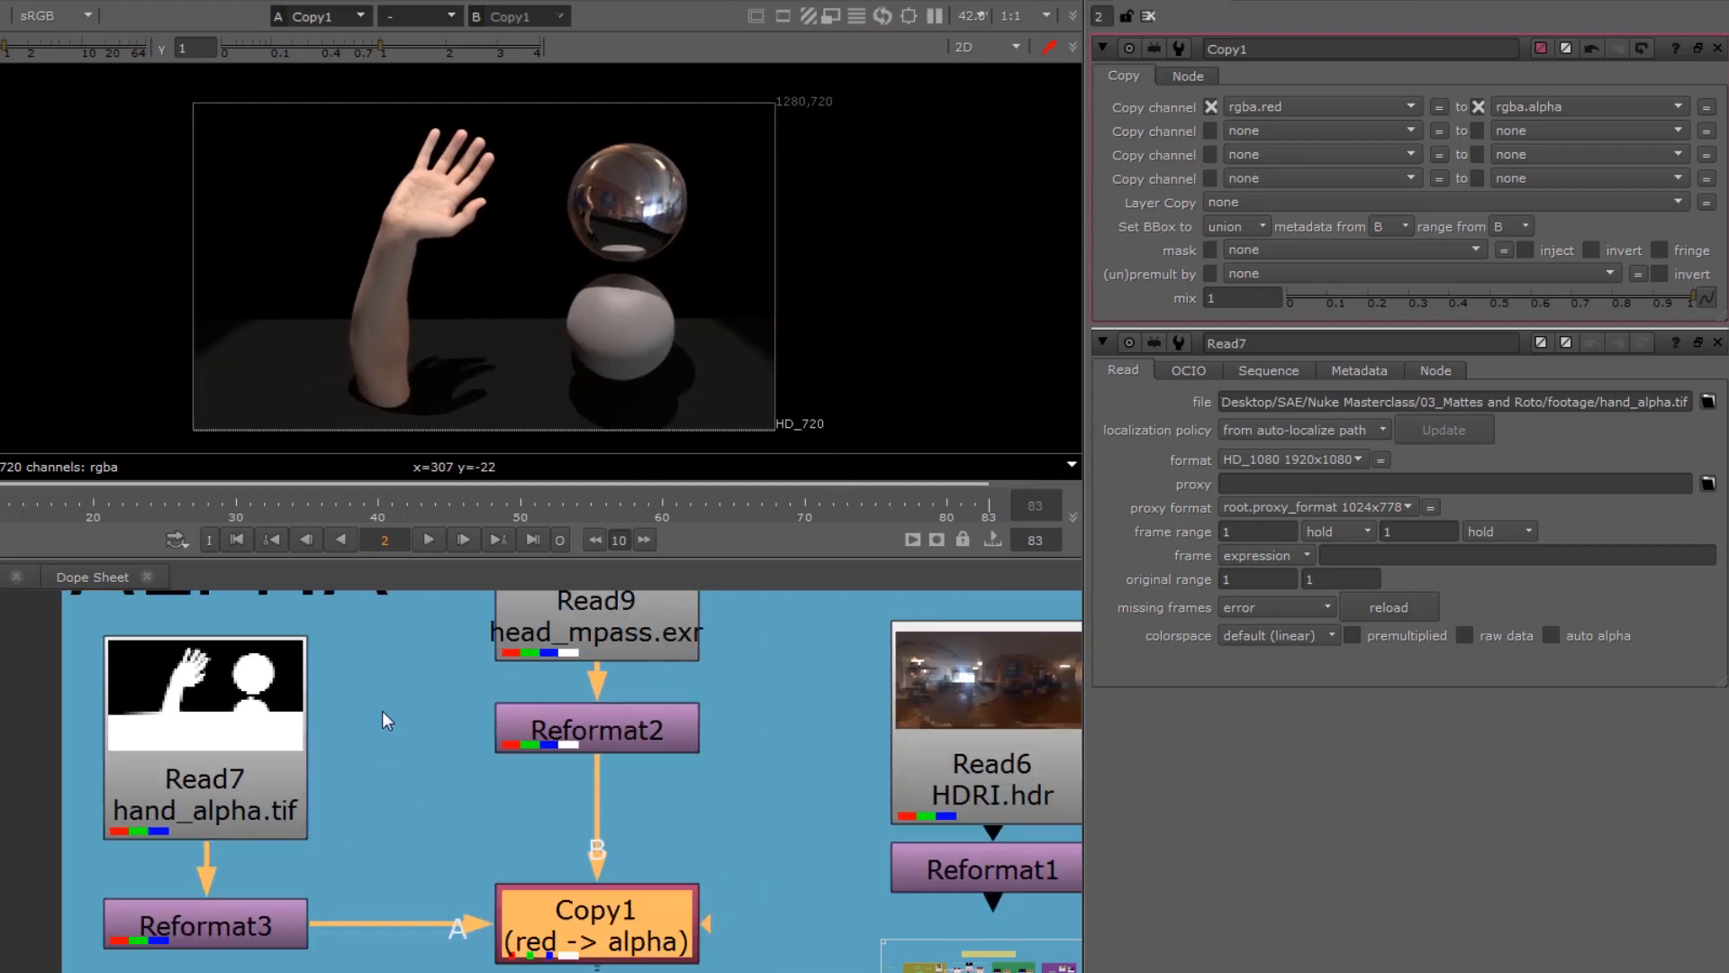
middle_drag(384, 720, 383, 785)
drag(205, 783, 216, 779)
click(538, 642)
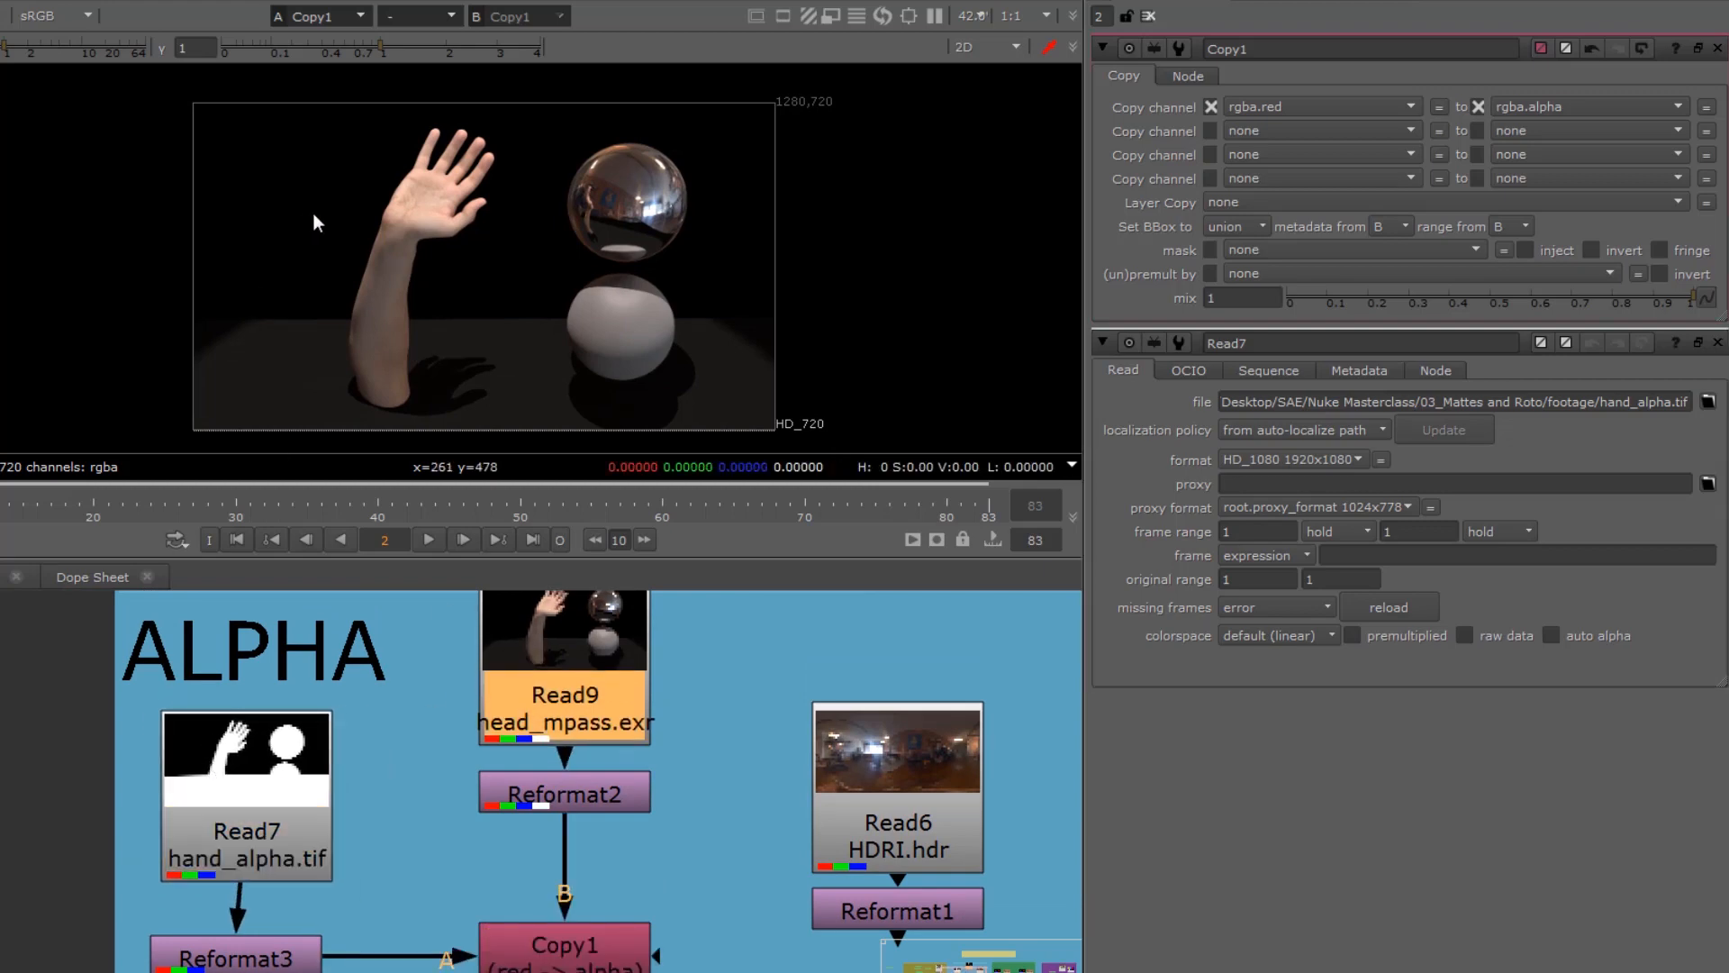
key(a)
key(a)
key(a)
key(a)
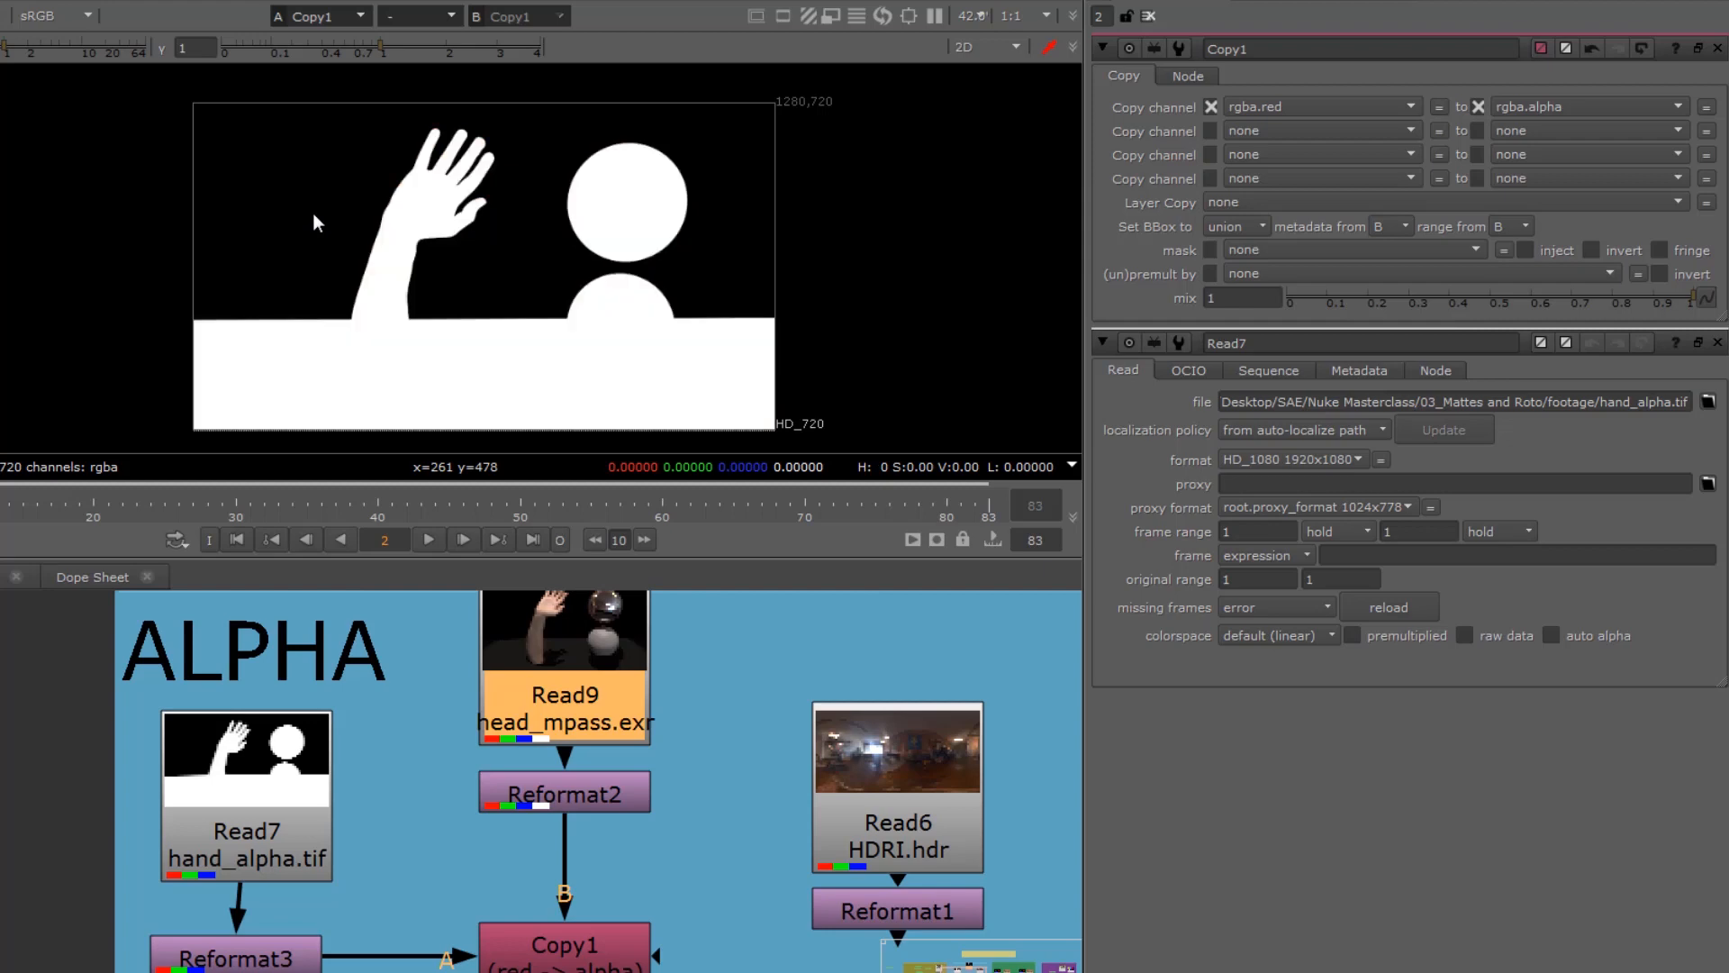
Step: Connect Copy1 into Premult1 and Premult1 into Merge1's A input, and view the Merge1 (over) result
middle_drag(441, 802, 416, 681)
mouse_move(523, 953)
mouse_down()
mouse_move(524, 971)
mouse_move(524, 956)
mouse_up()
drag(913, 917, 864, 708)
middle_drag(709, 761, 641, 644)
drag(493, 845, 686, 970)
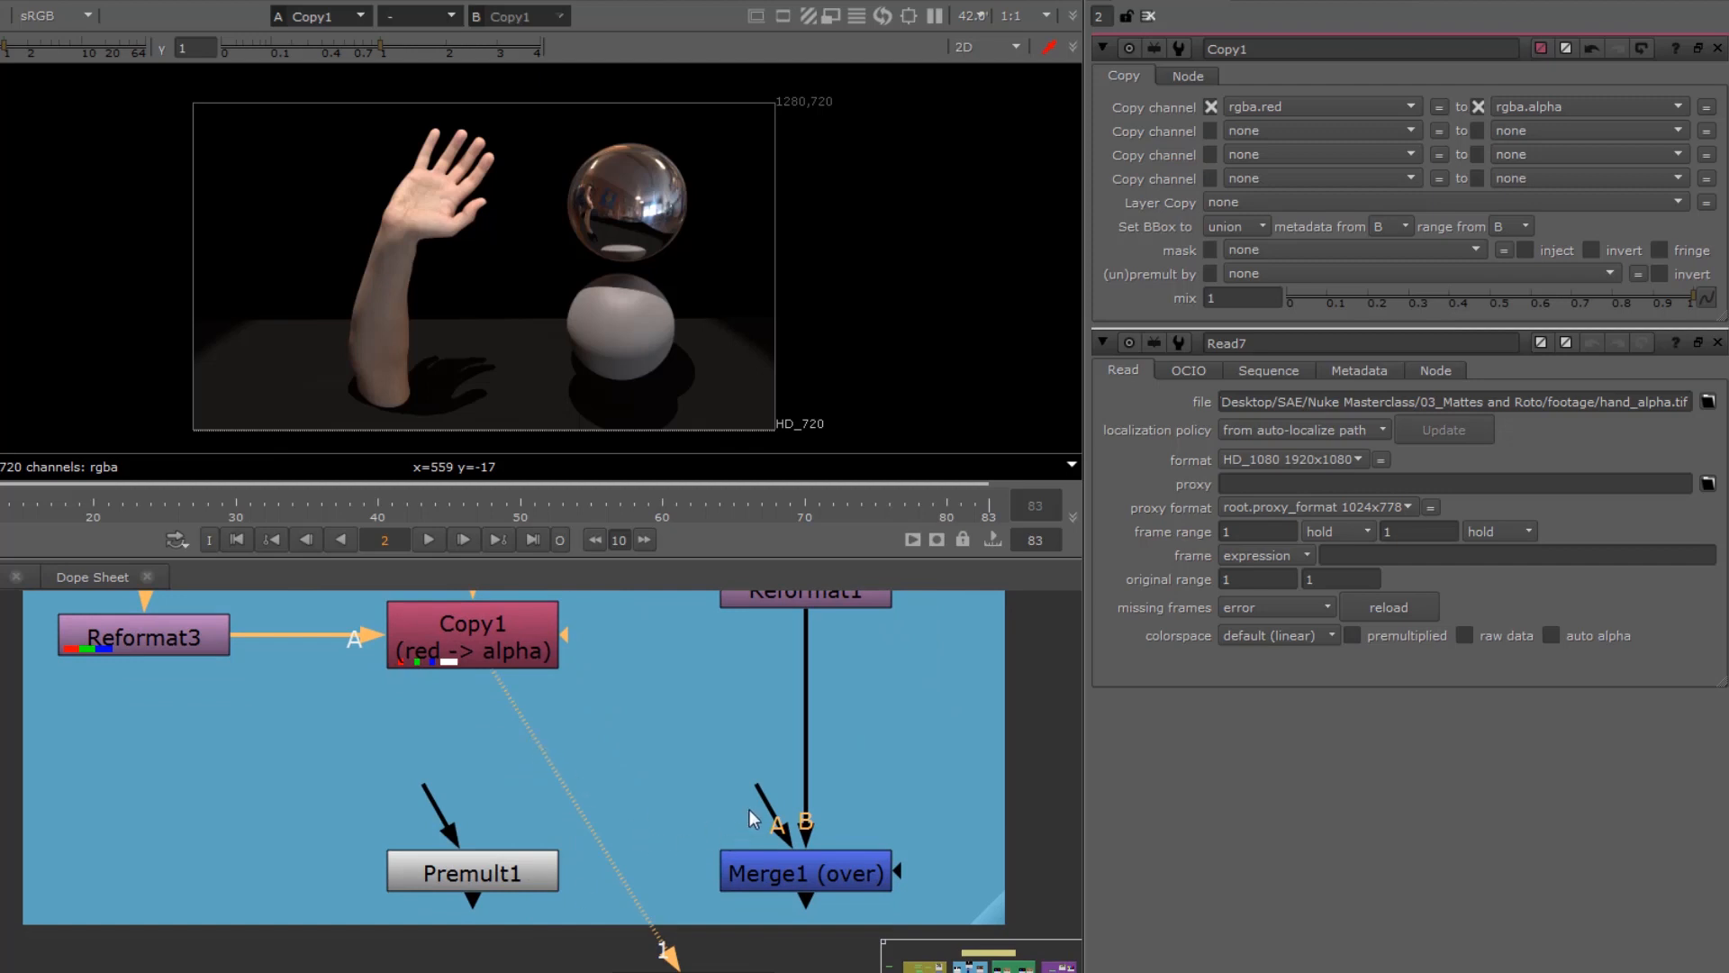
drag(773, 824, 524, 883)
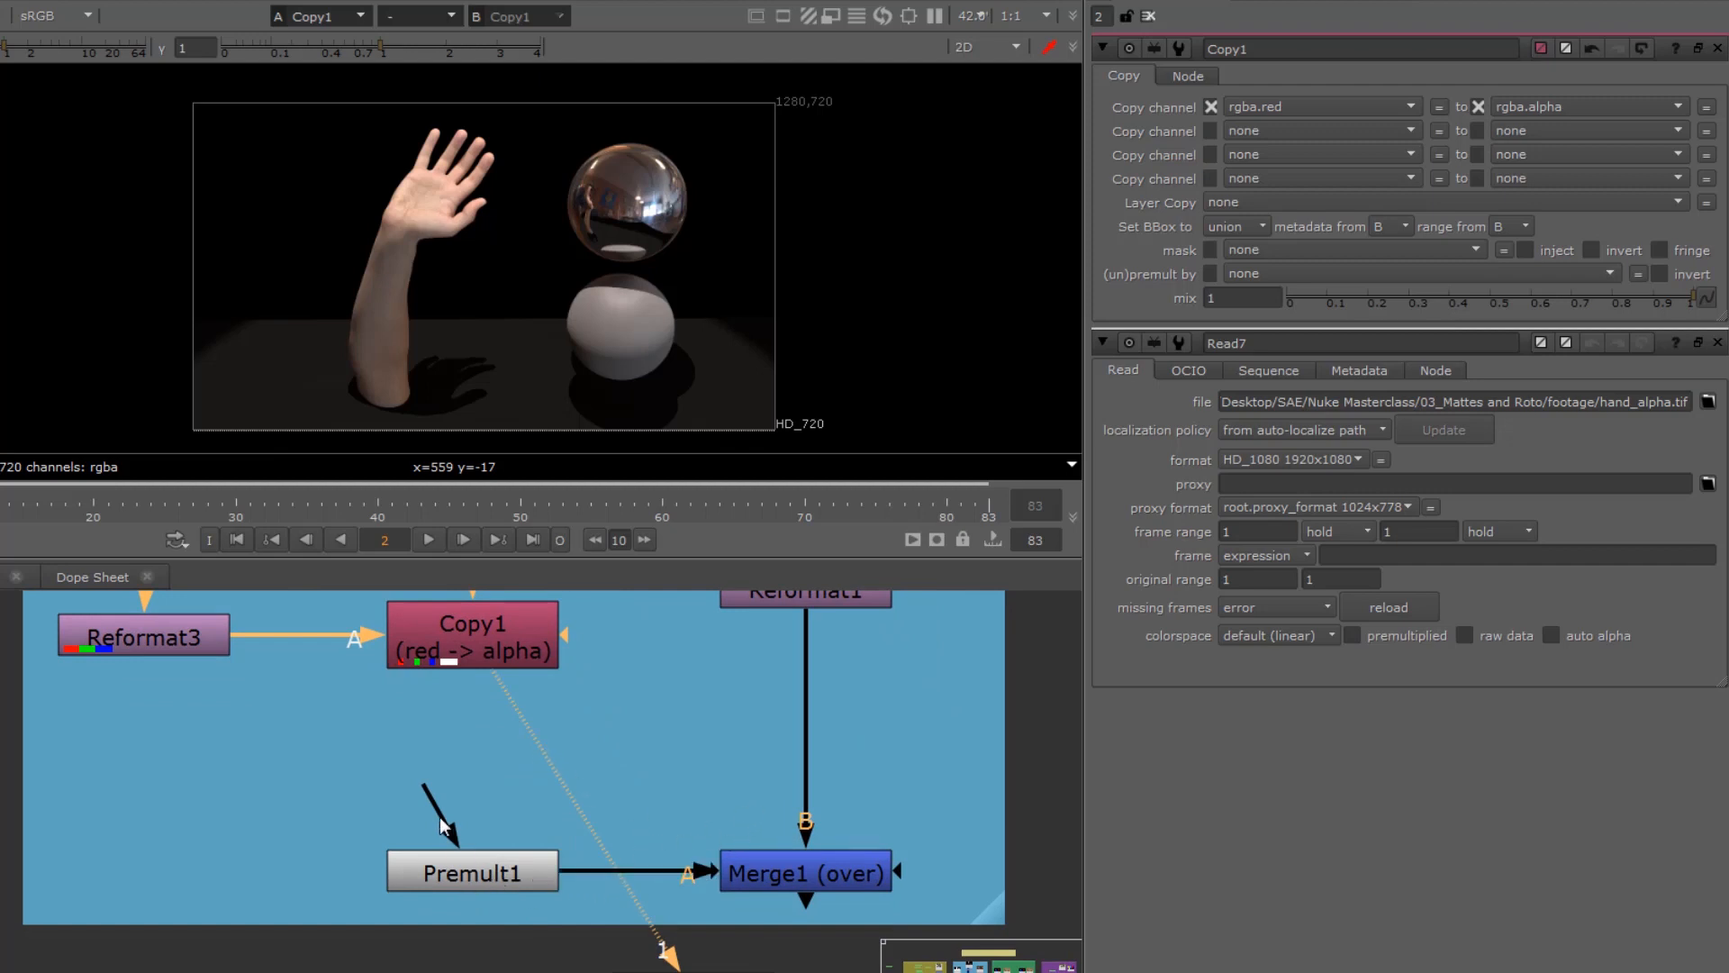
drag(483, 690, 811, 877)
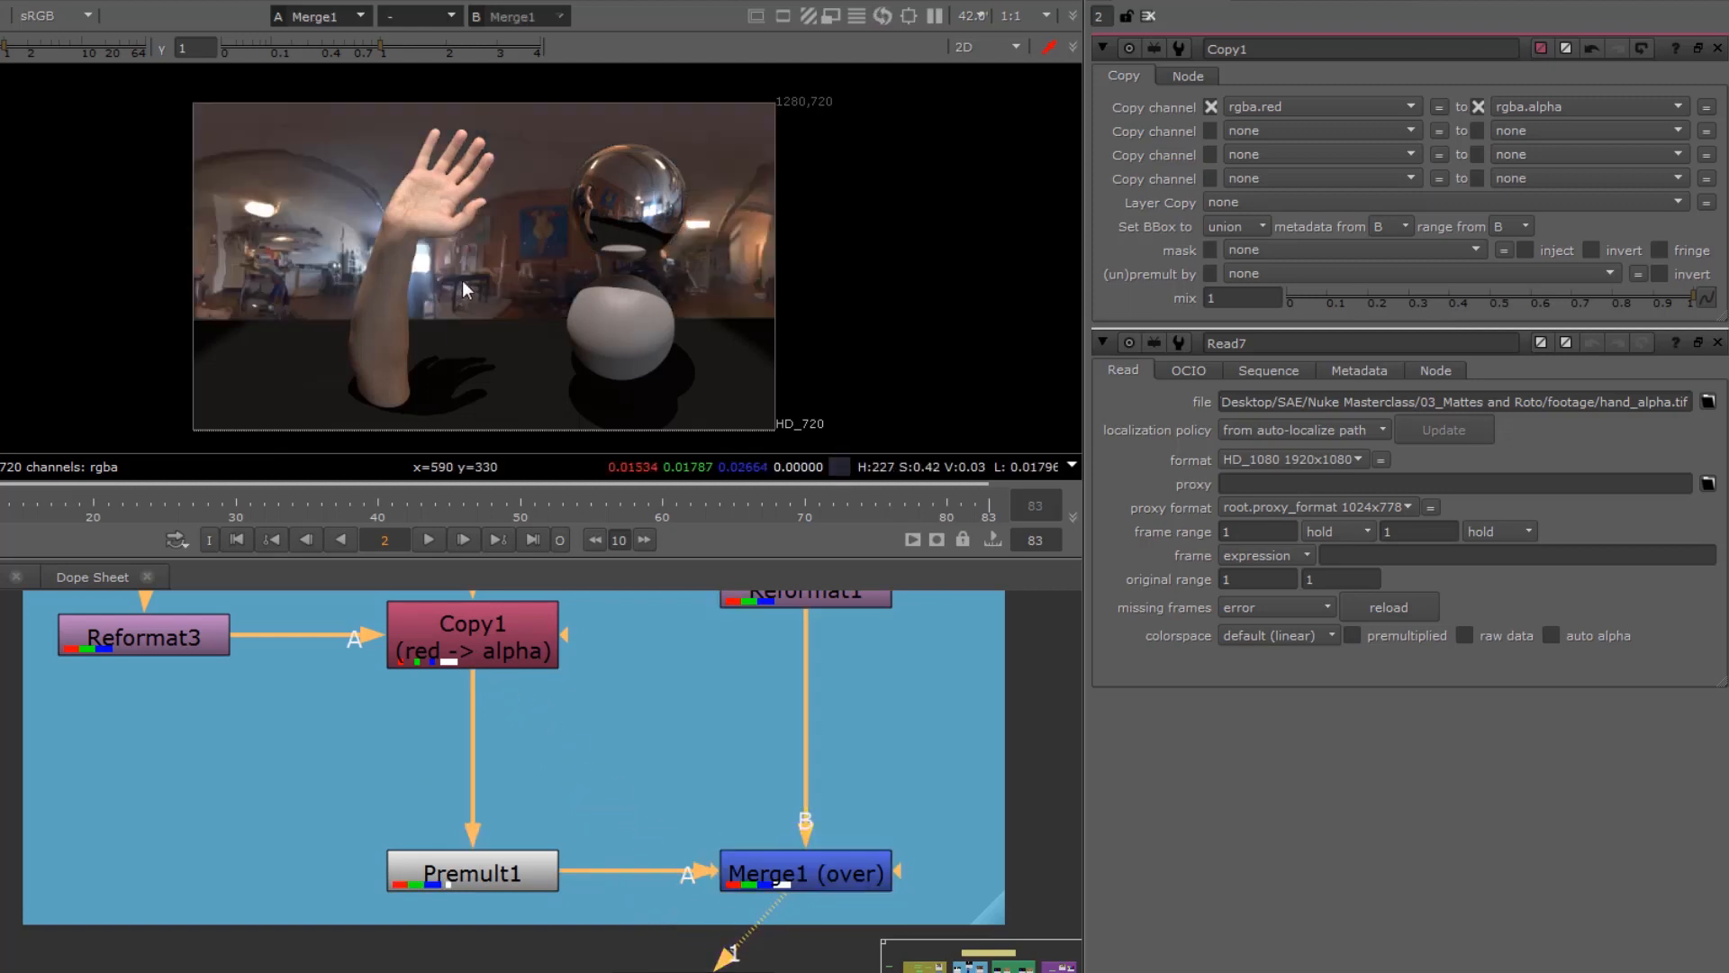
Step: Review the ALPHA node tree from Read9 and Read7 to Copy1, checking Read7's channel indicators and Copy1's source channel choices
scroll(481, 744, down, 3)
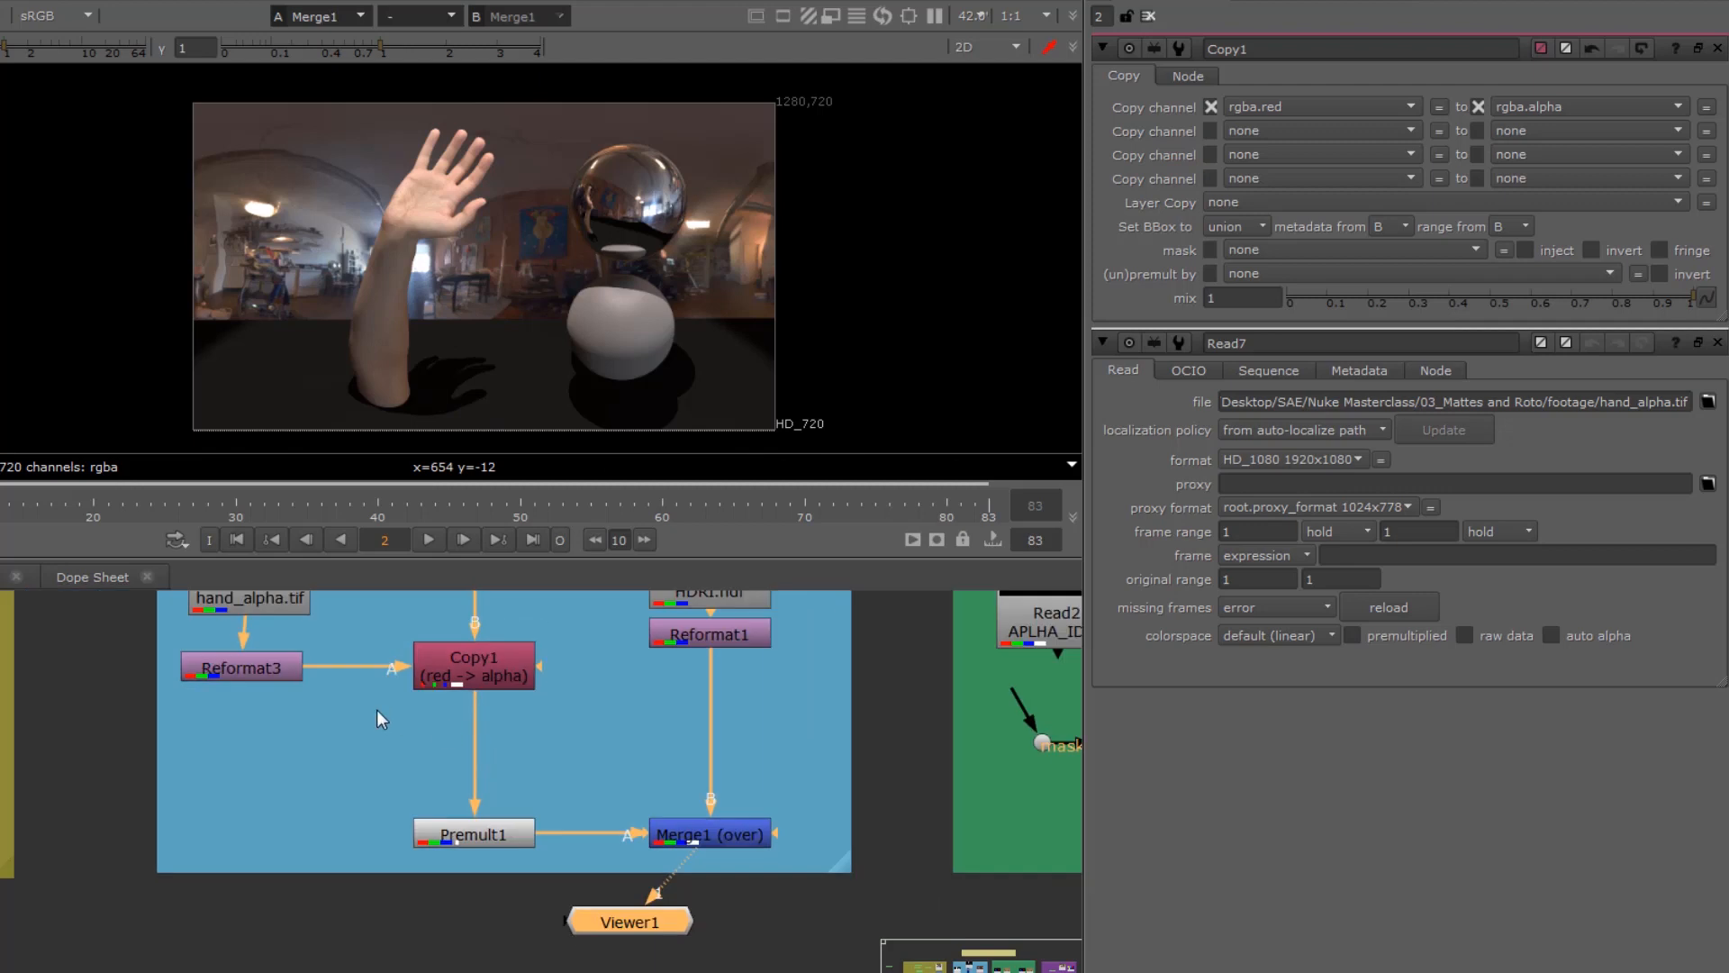
middle_drag(377, 710, 482, 878)
middle_drag(427, 804, 438, 849)
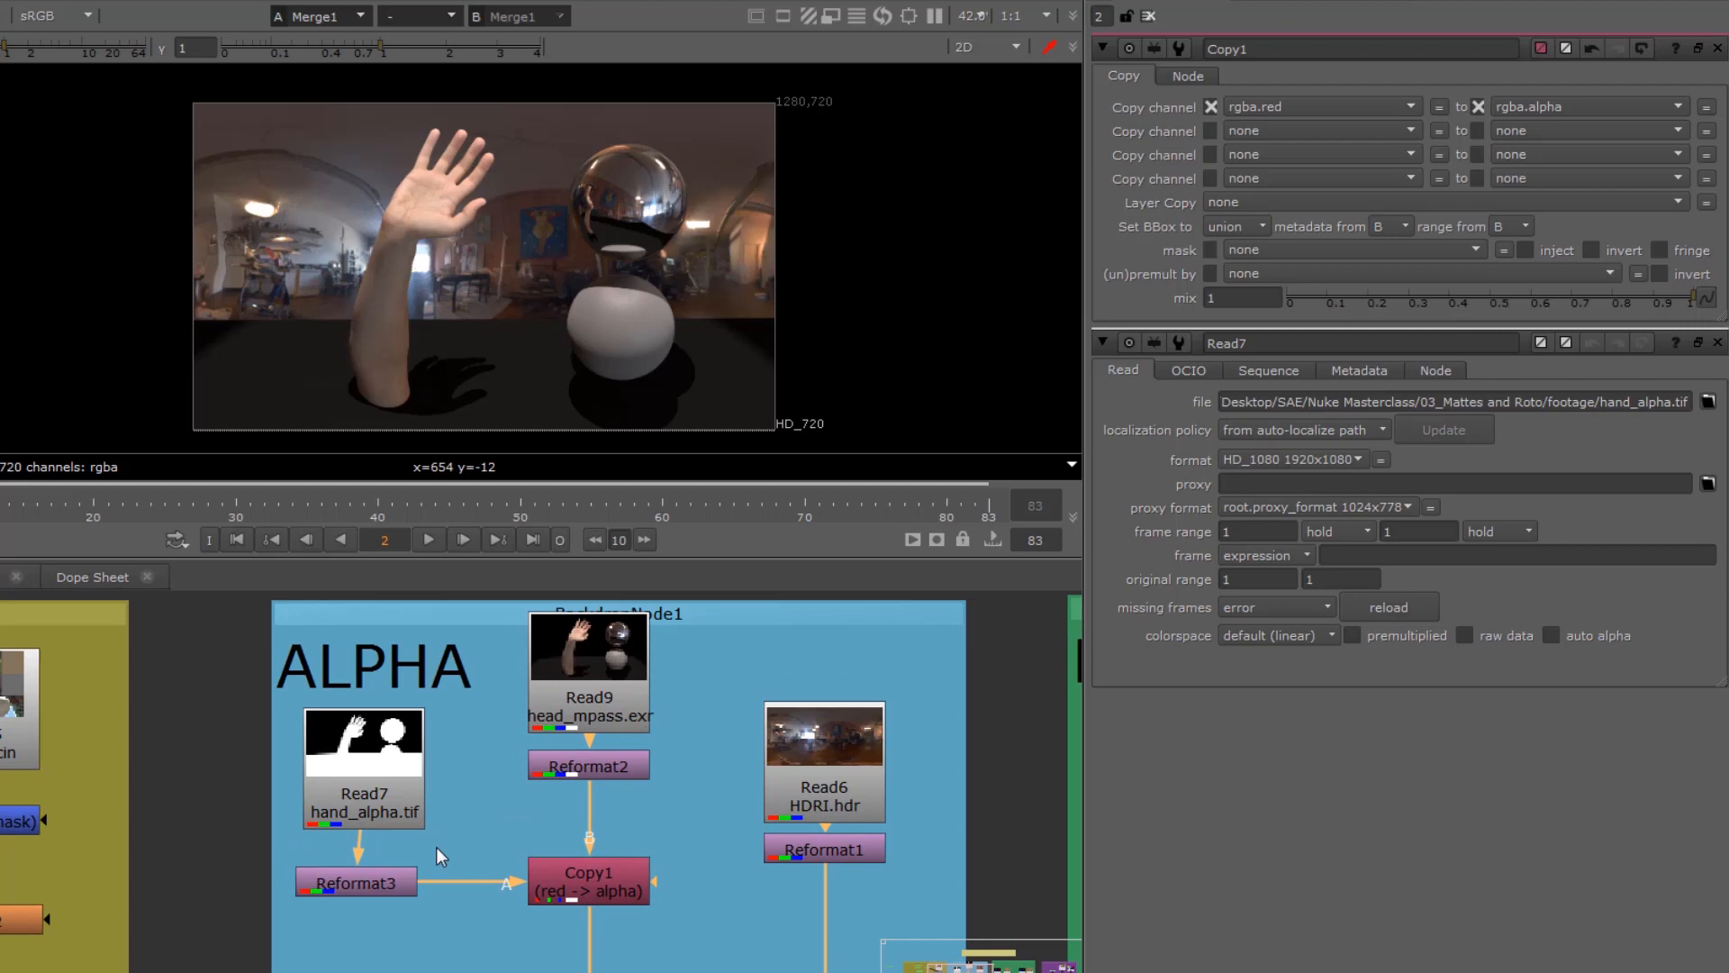
mouse_move(586, 644)
mouse_down()
mouse_move(564, 620)
mouse_move(586, 634)
mouse_up()
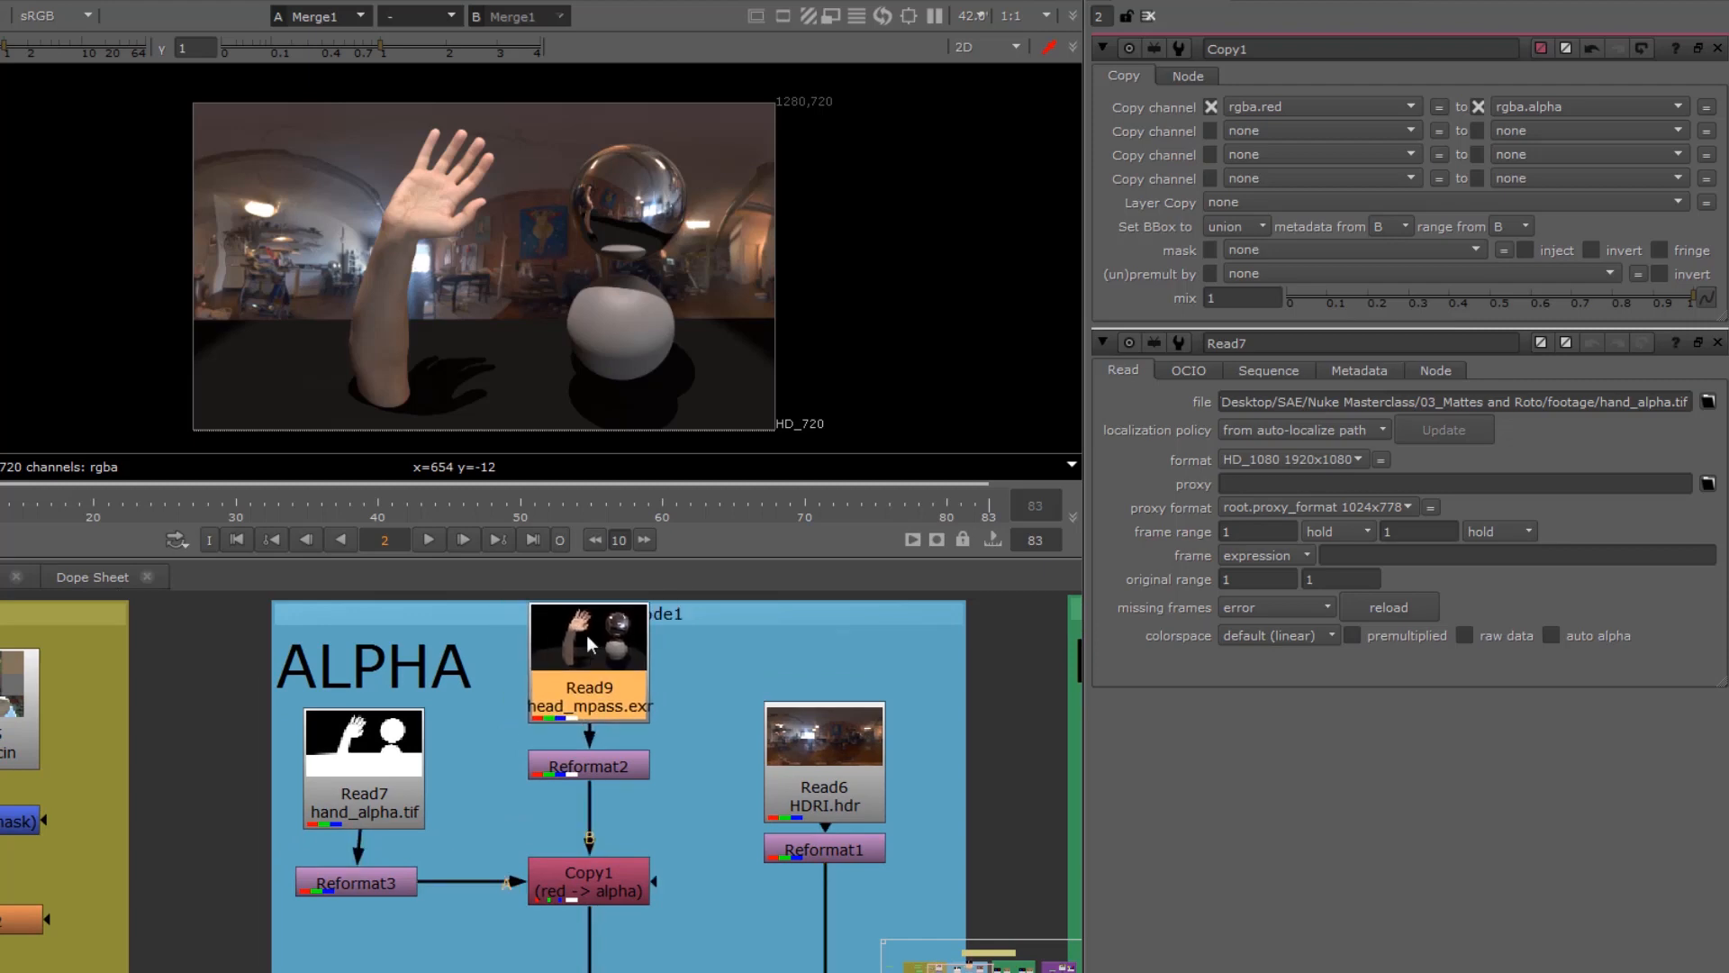
drag(376, 774, 370, 786)
scroll(369, 785, up, 5)
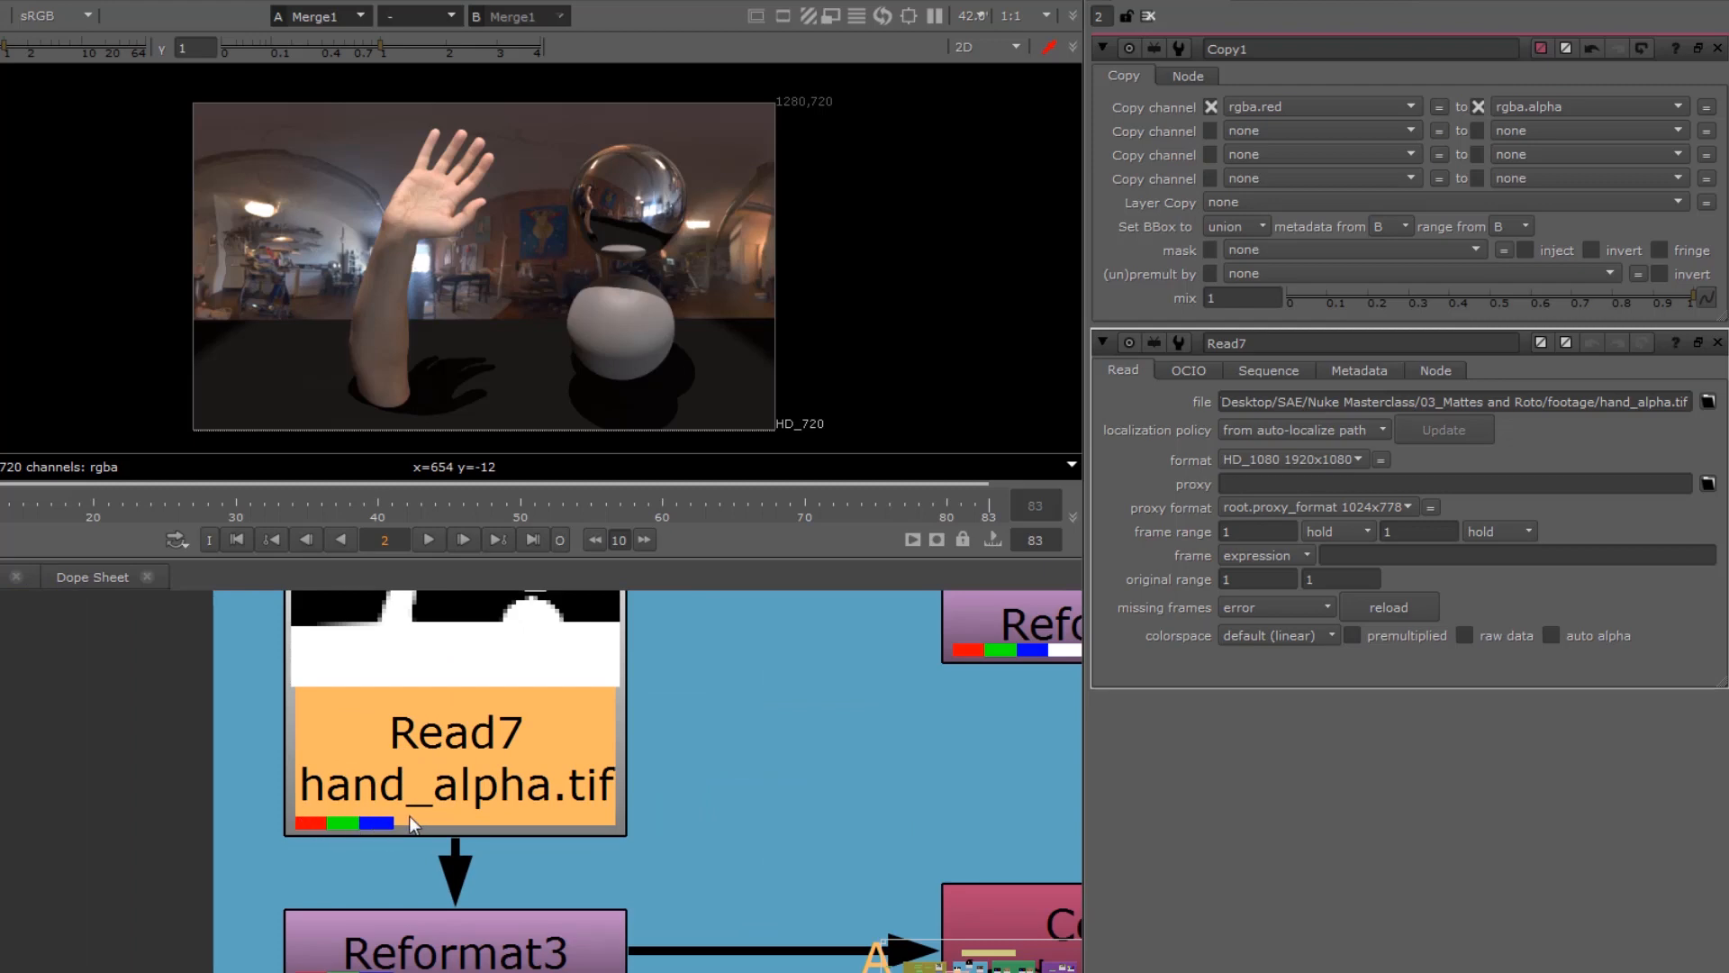
click(1032, 905)
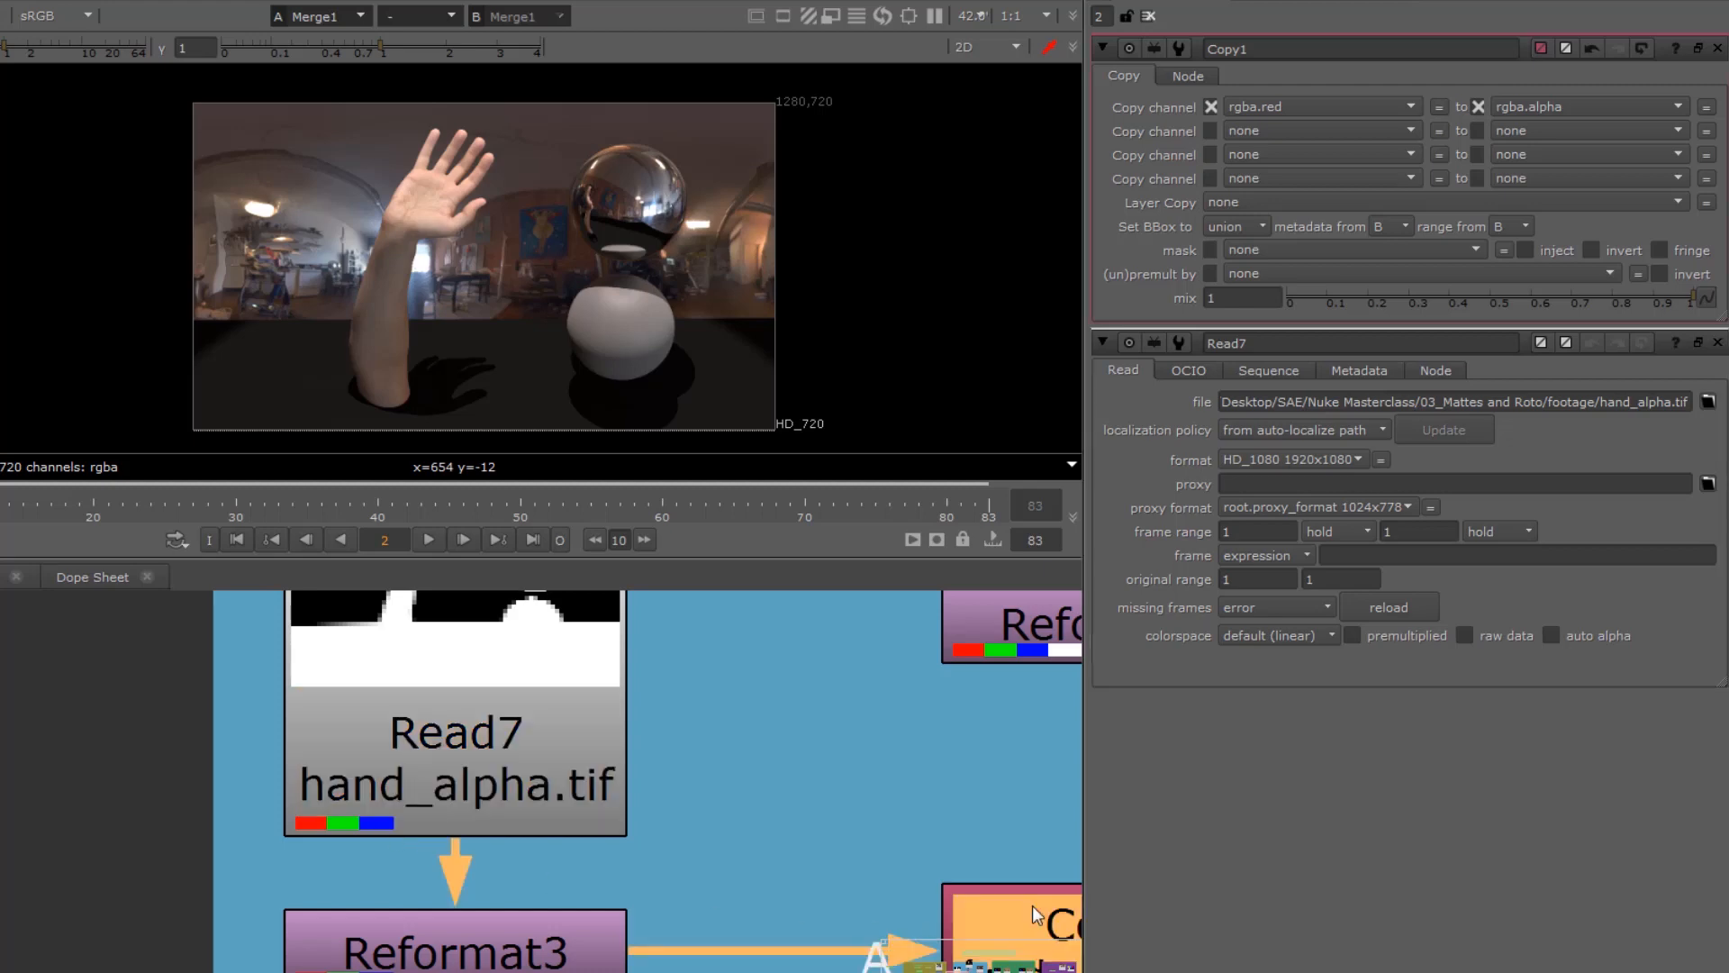
click(1262, 106)
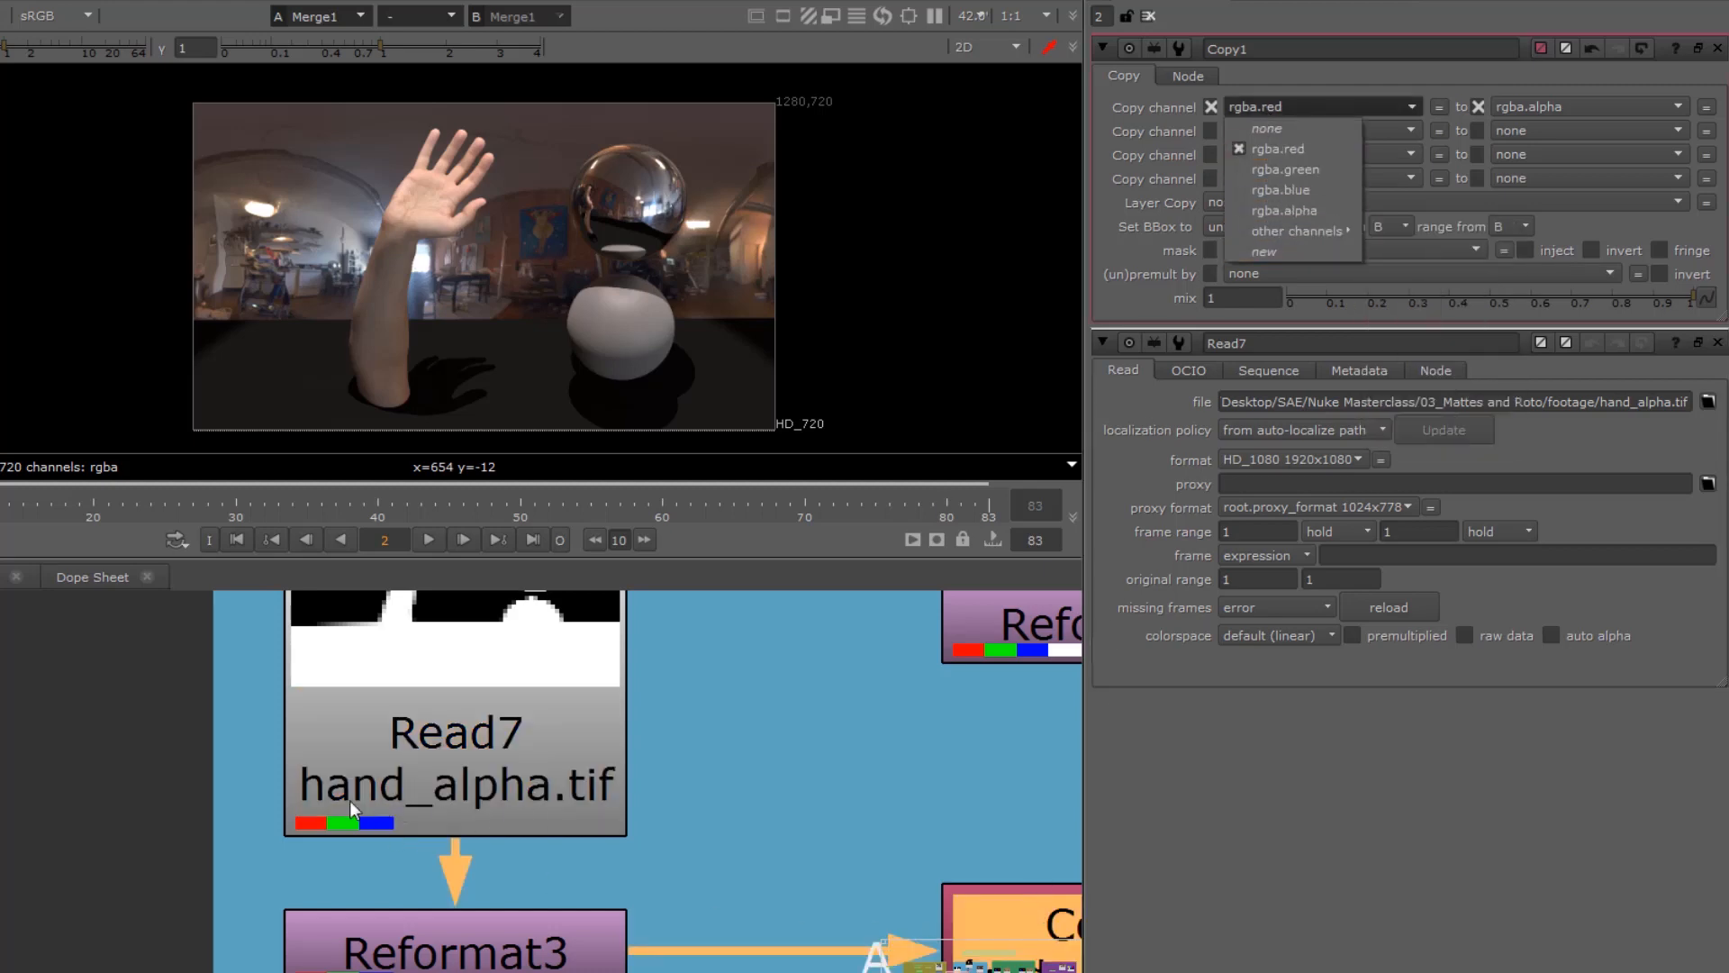
middle_drag(767, 807, 339, 695)
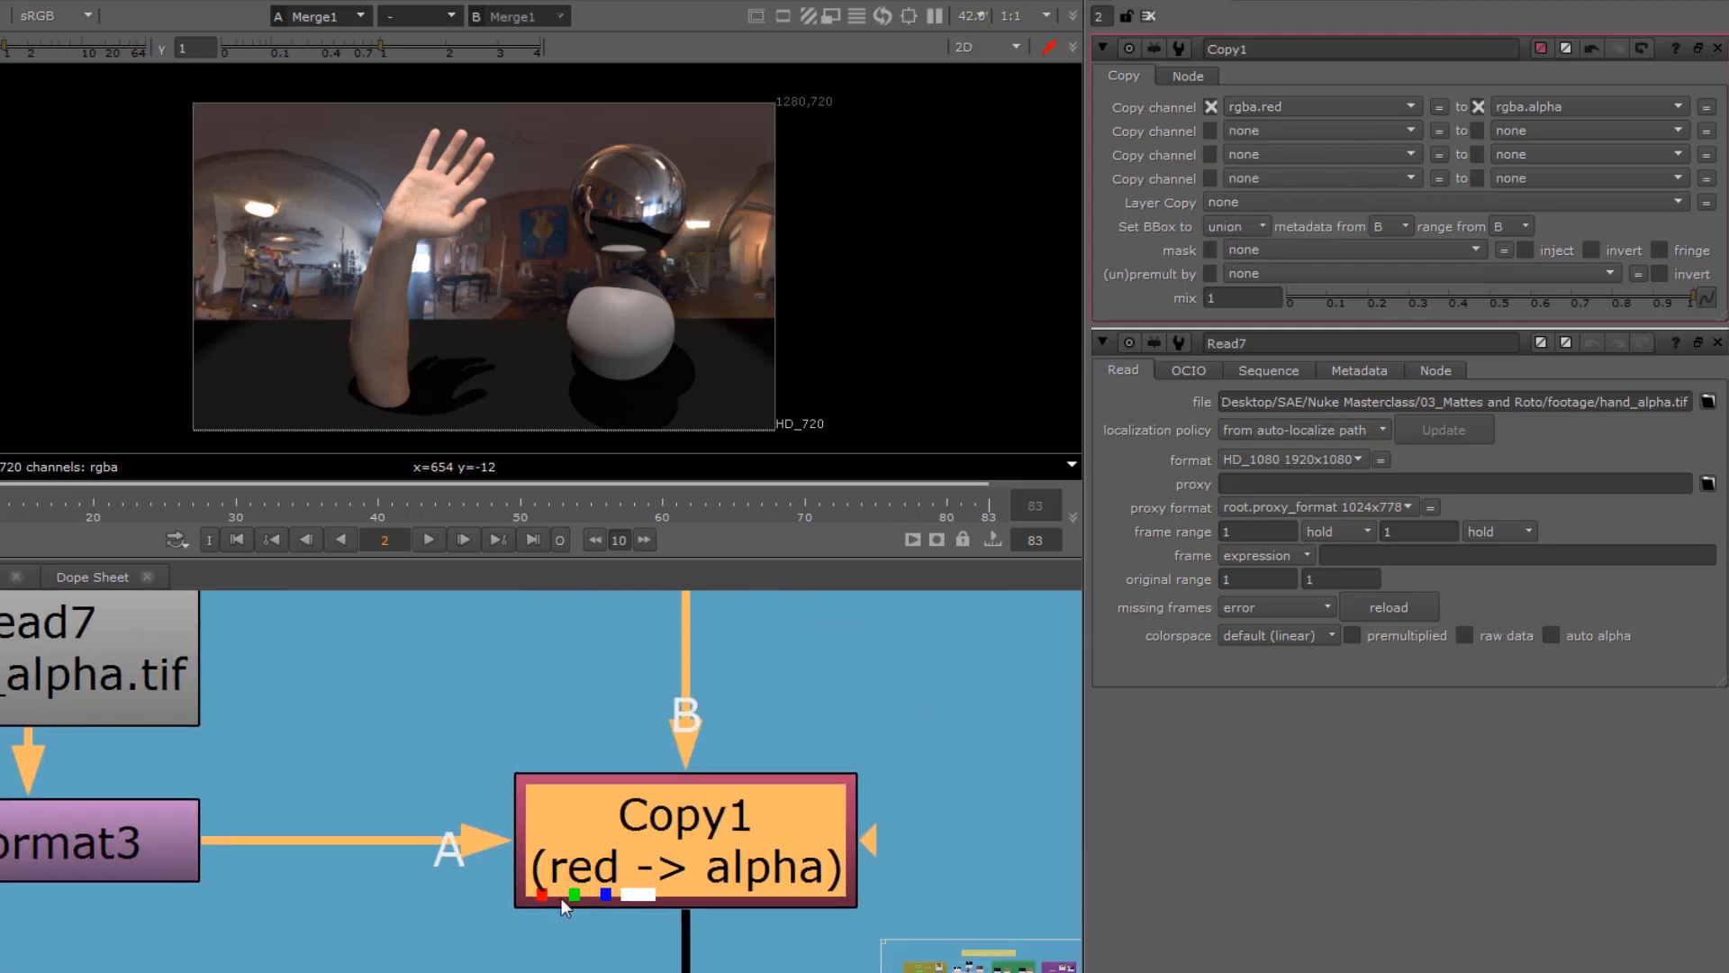
Step: Open the Premult1 settings and review its connection to Merge1 and the HDRI background branch
middle_drag(544, 960, 544, 754)
scroll(602, 872, down, 3)
middle_drag(576, 840, 462, 691)
double_click(517, 858)
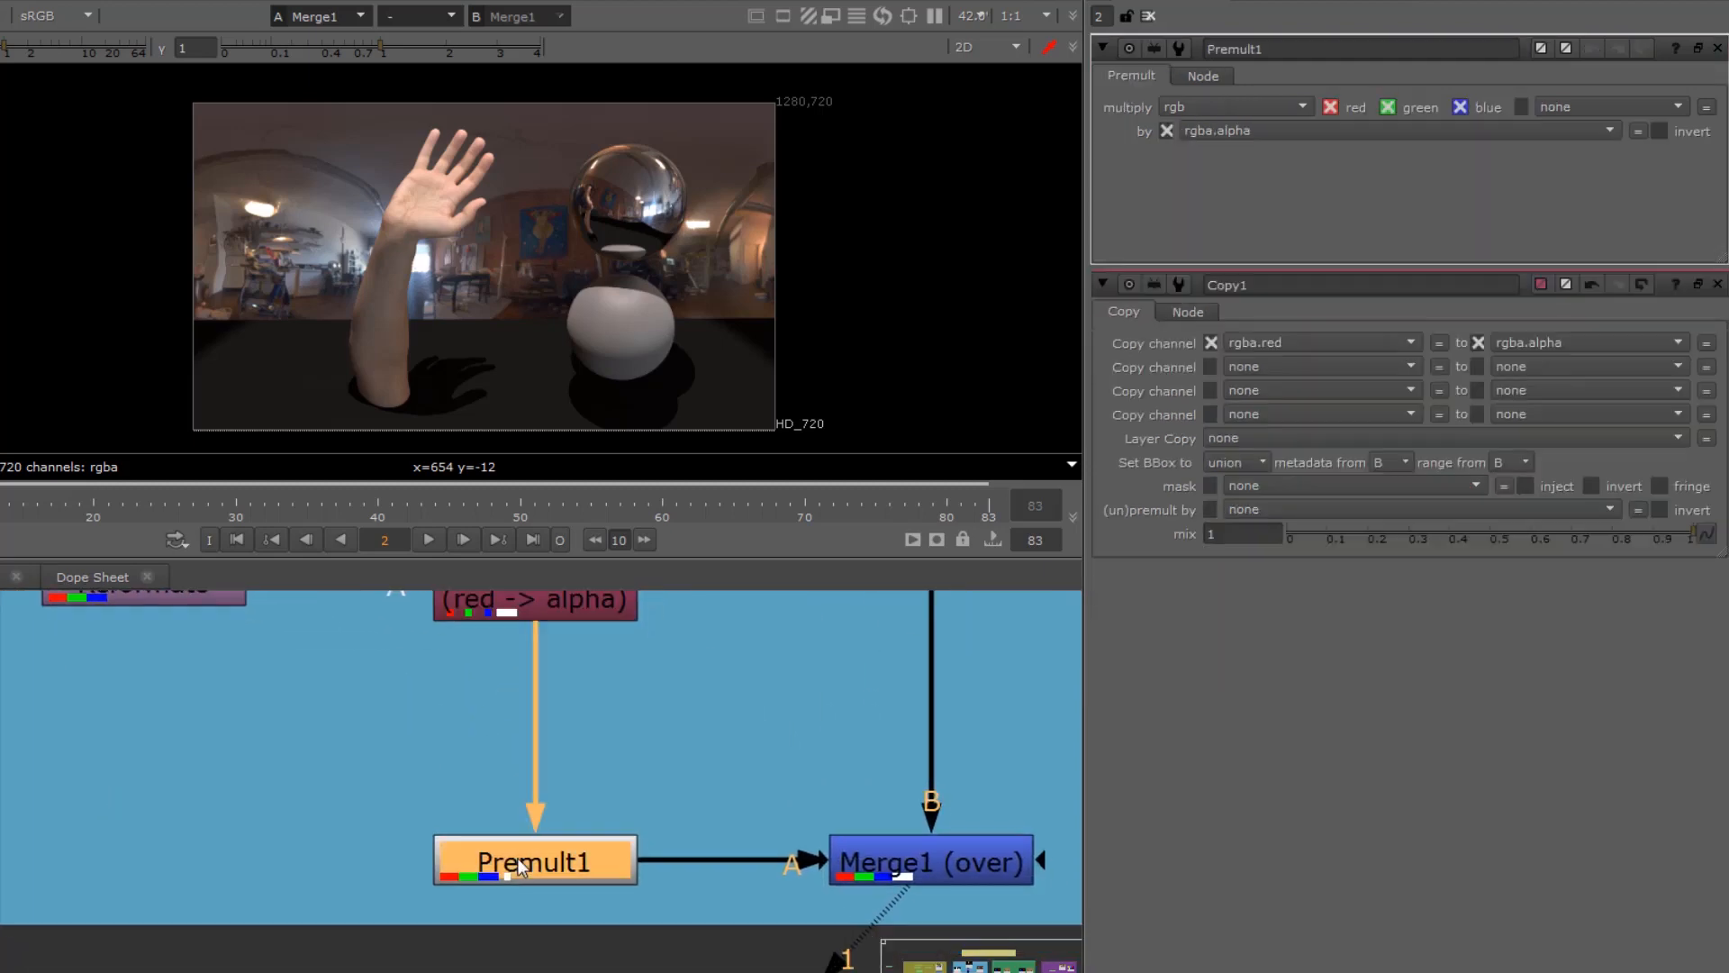
middle_drag(762, 780, 344, 824)
scroll(445, 883, down, 3)
scroll(282, 897, down, 3)
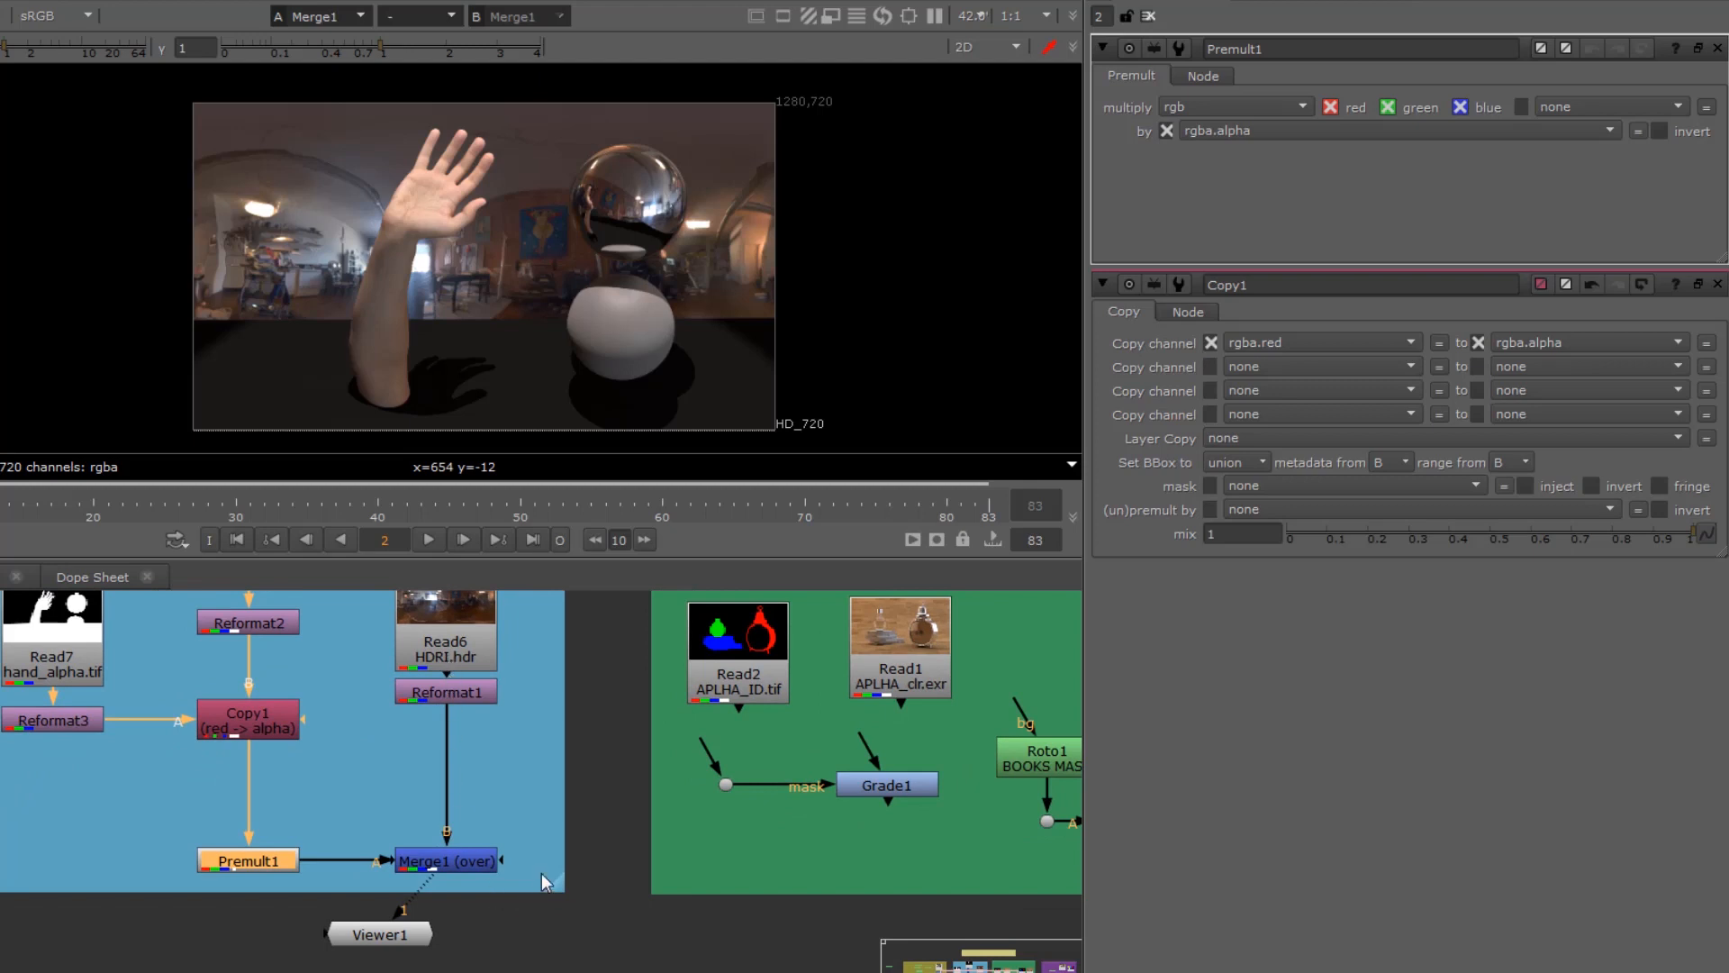
drag(542, 880, 354, 609)
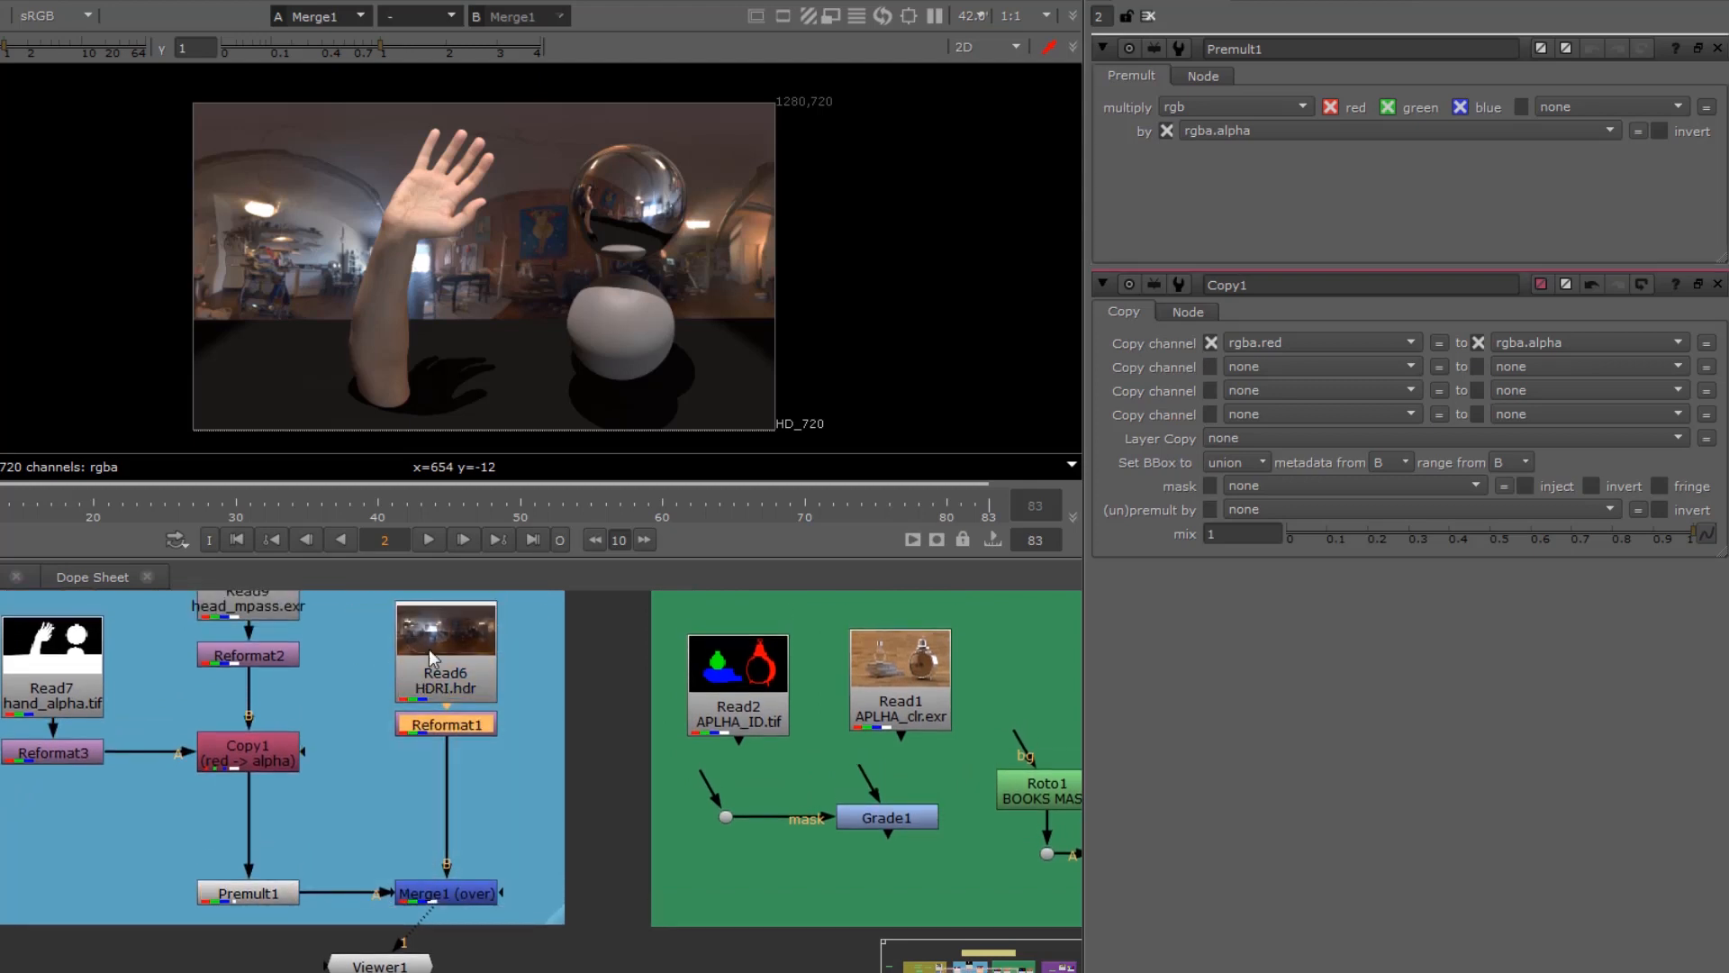
Step: Move Viewer1 to the MASK and ID maps backdrop and view Read2 APLHA_ID.tif
drag(406, 964, 471, 964)
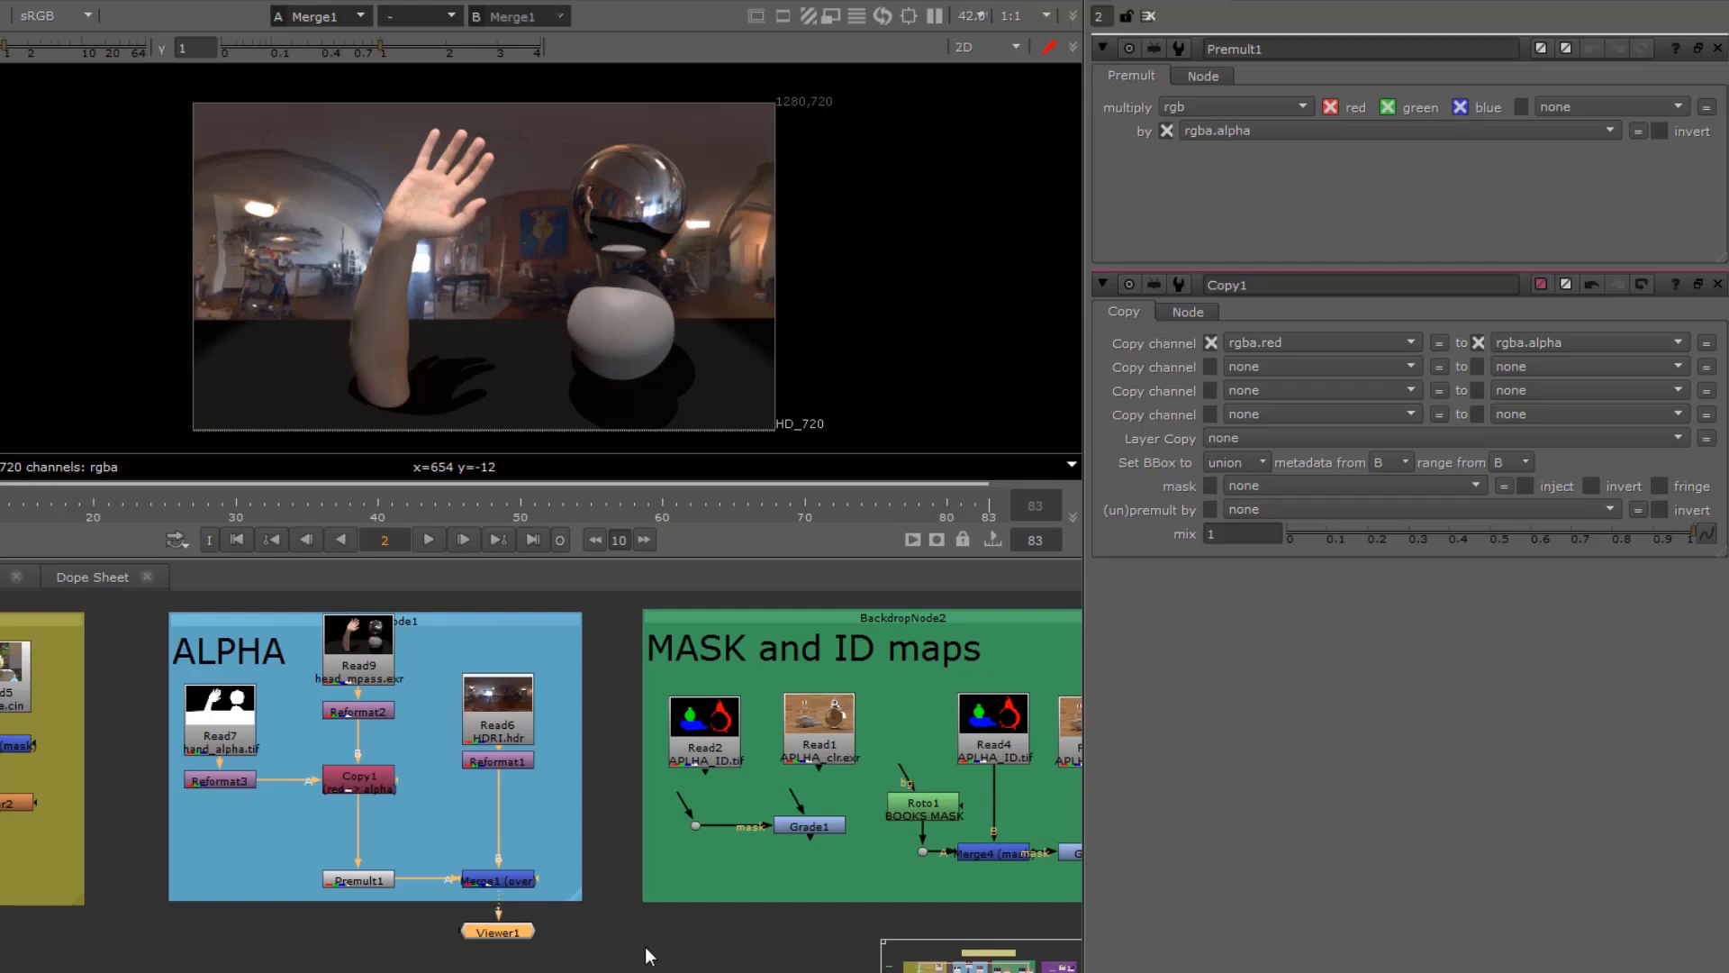
middle_drag(645, 947, 281, 949)
drag(139, 937, 701, 971)
drag(413, 926, 376, 879)
click(338, 734)
key(1)
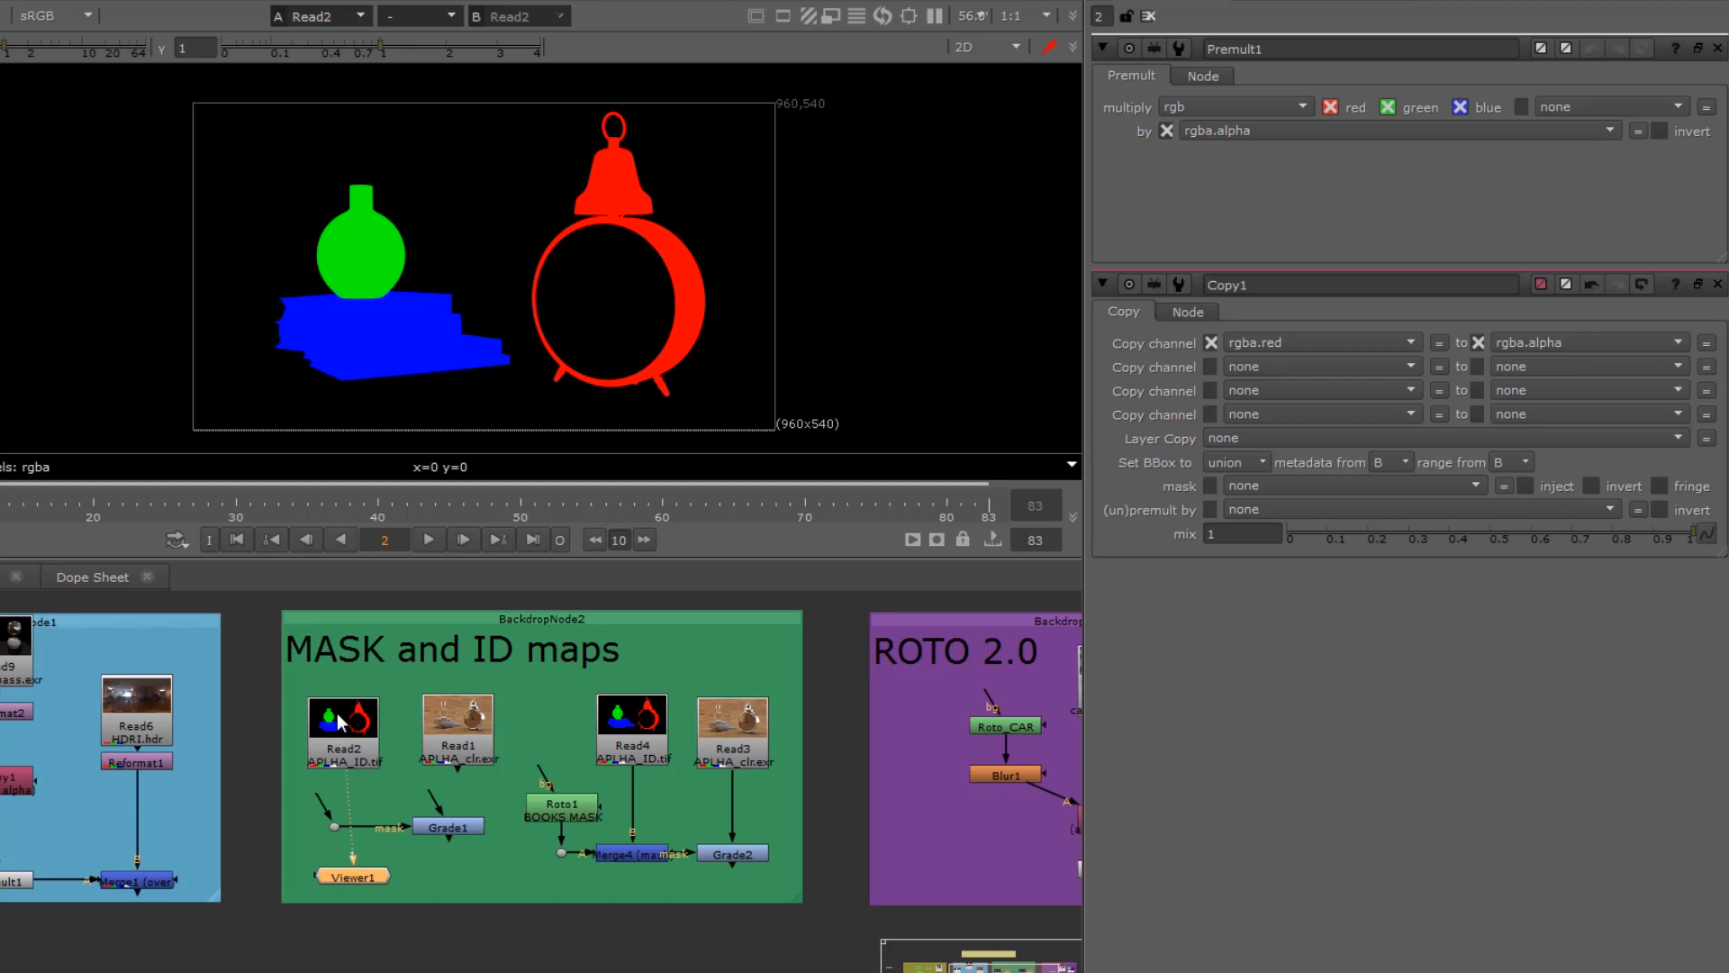
scroll(432, 810, up, 3)
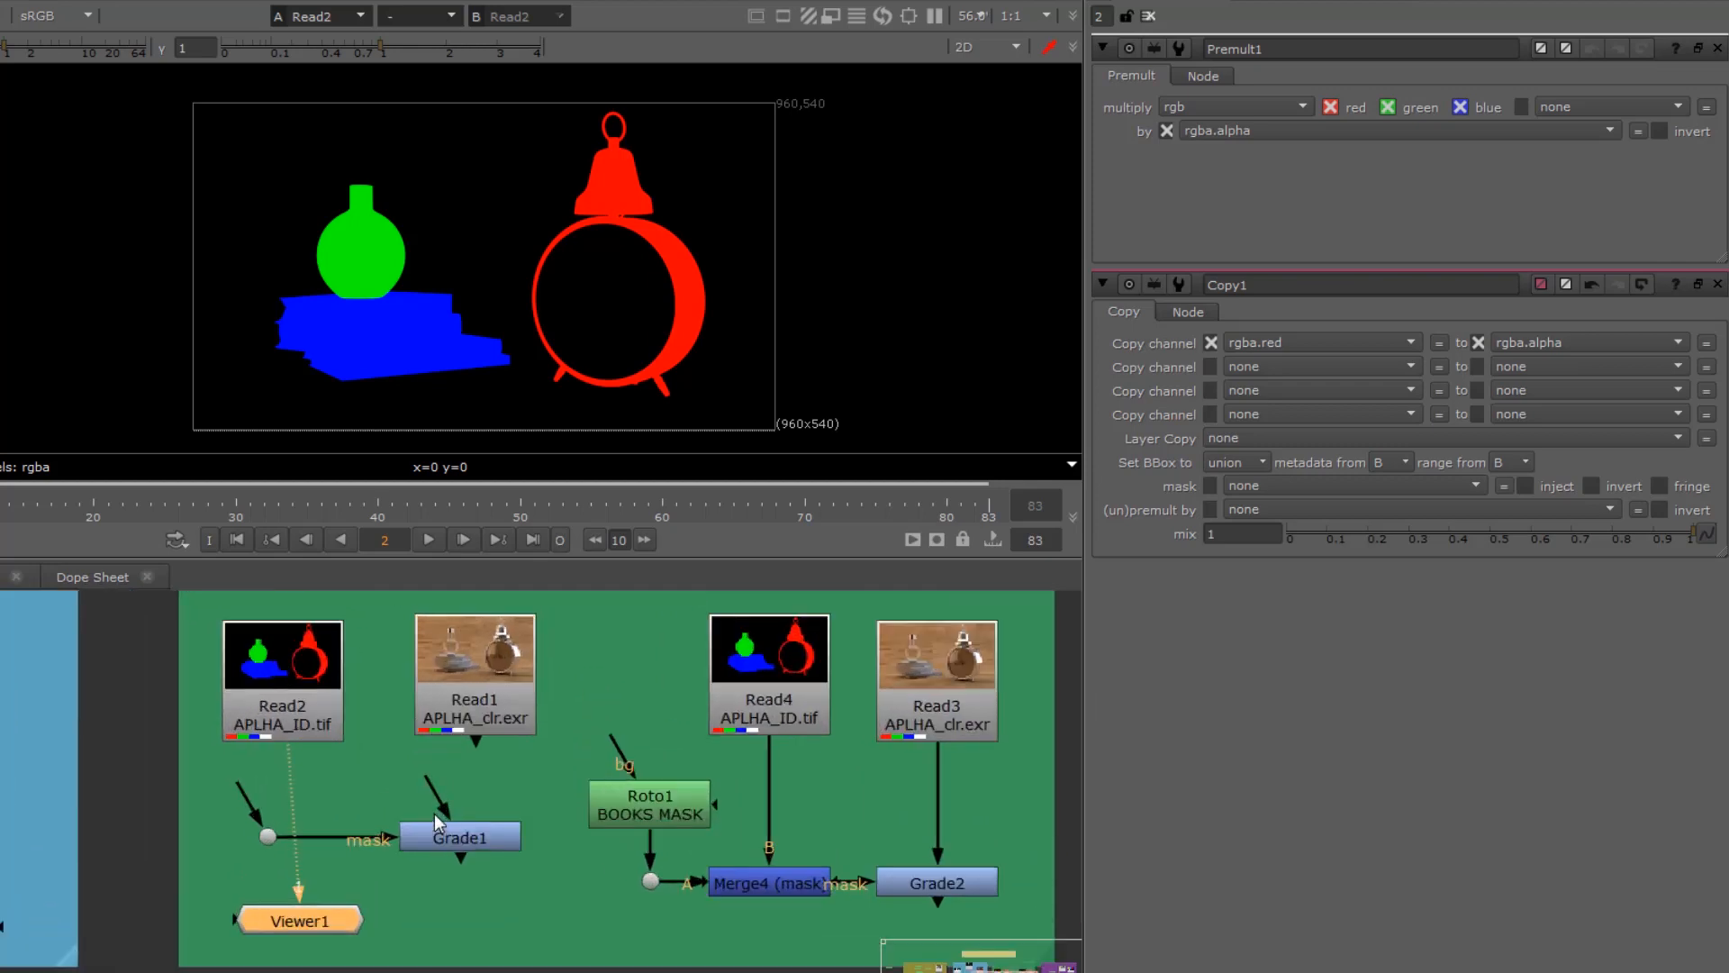
Step: Connect Read1 APLHA_clr.exr into Grade1, view Grade1 with Viewer1 placed below it, and open the Grade1 settings
drag(305, 916, 486, 933)
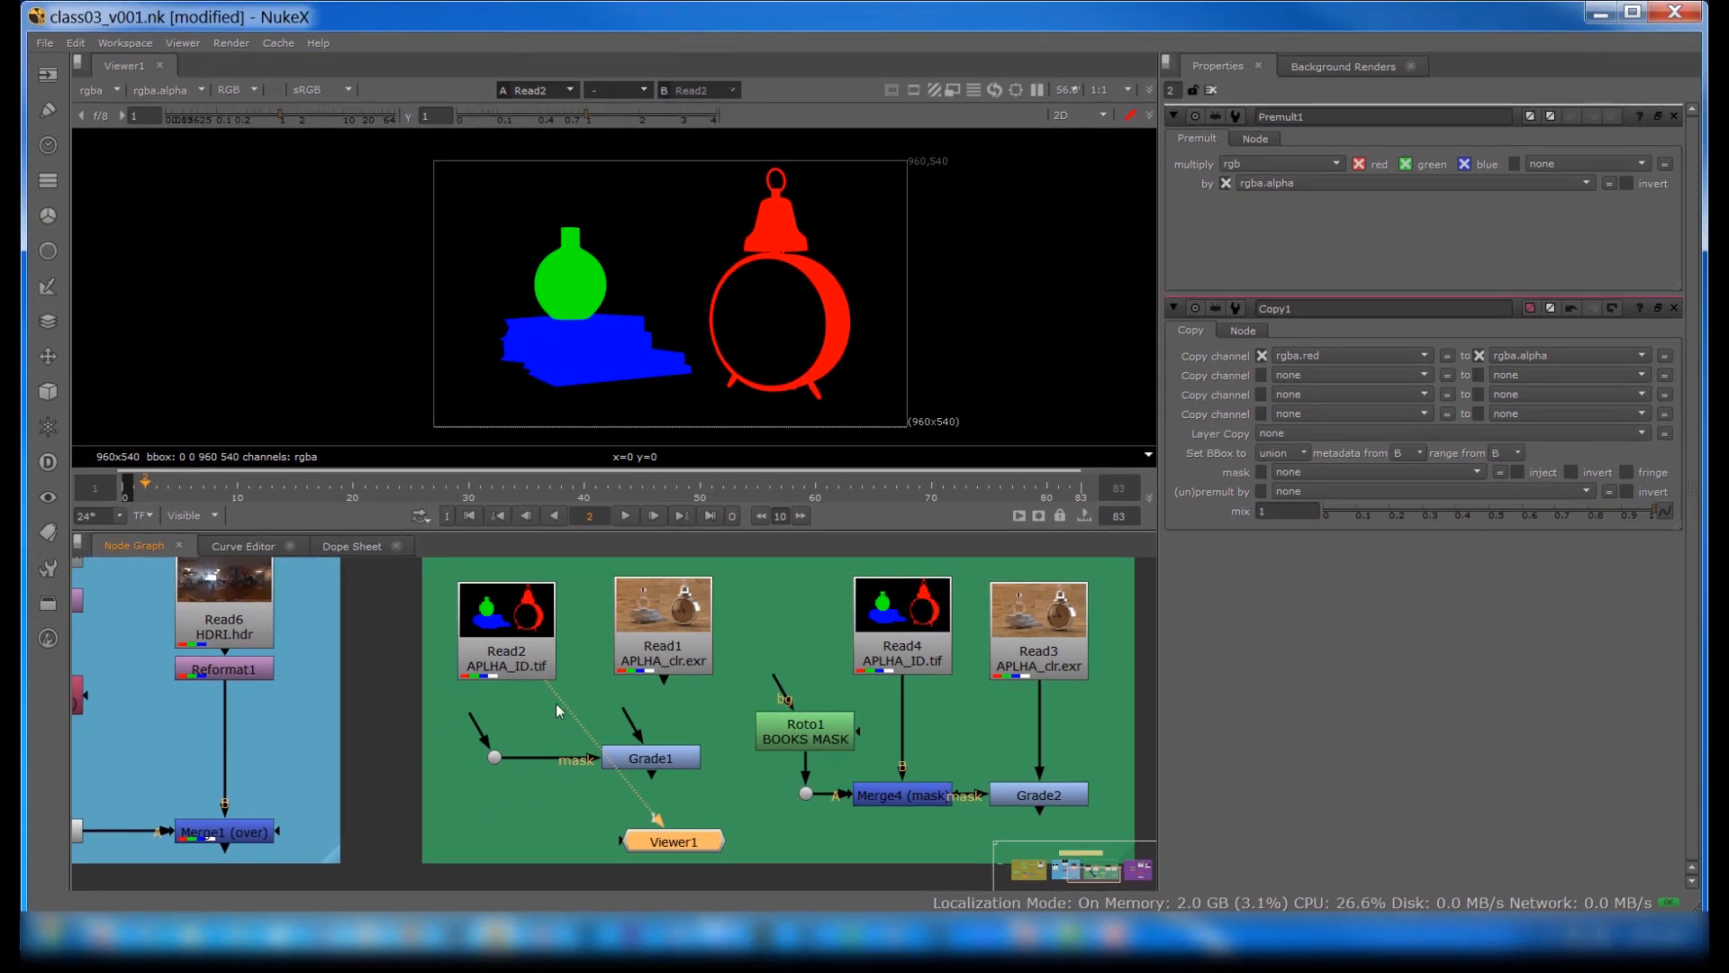
drag(551, 693, 668, 675)
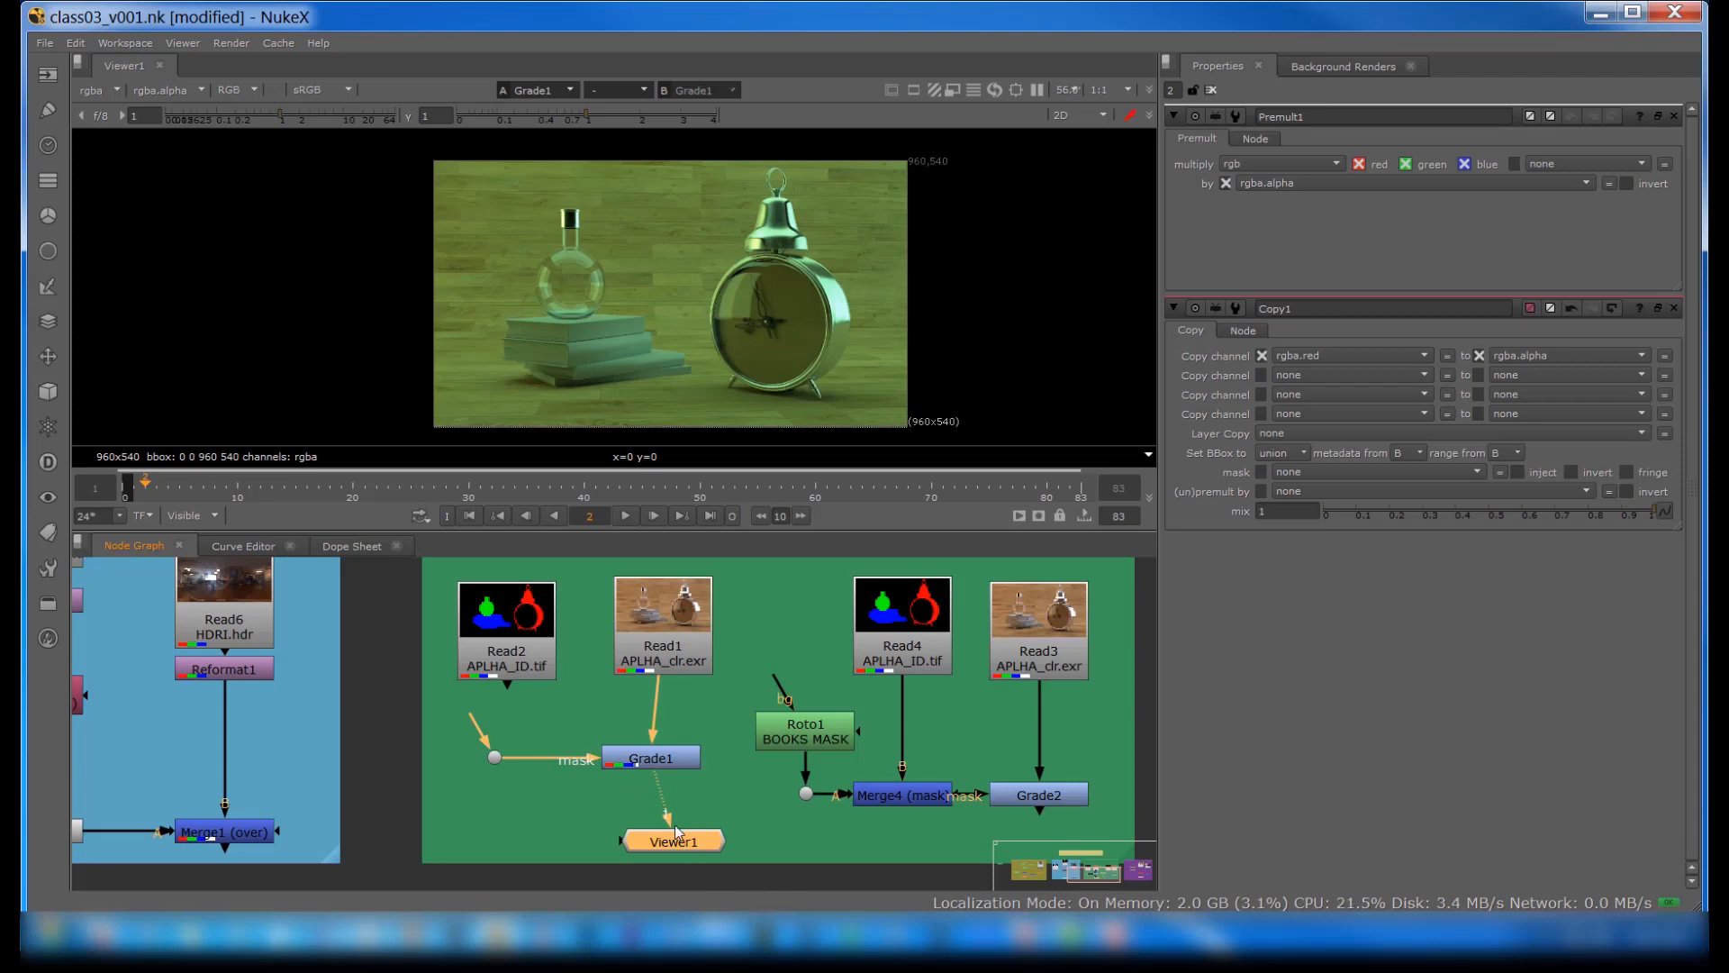
drag(662, 763, 675, 763)
double_click(675, 764)
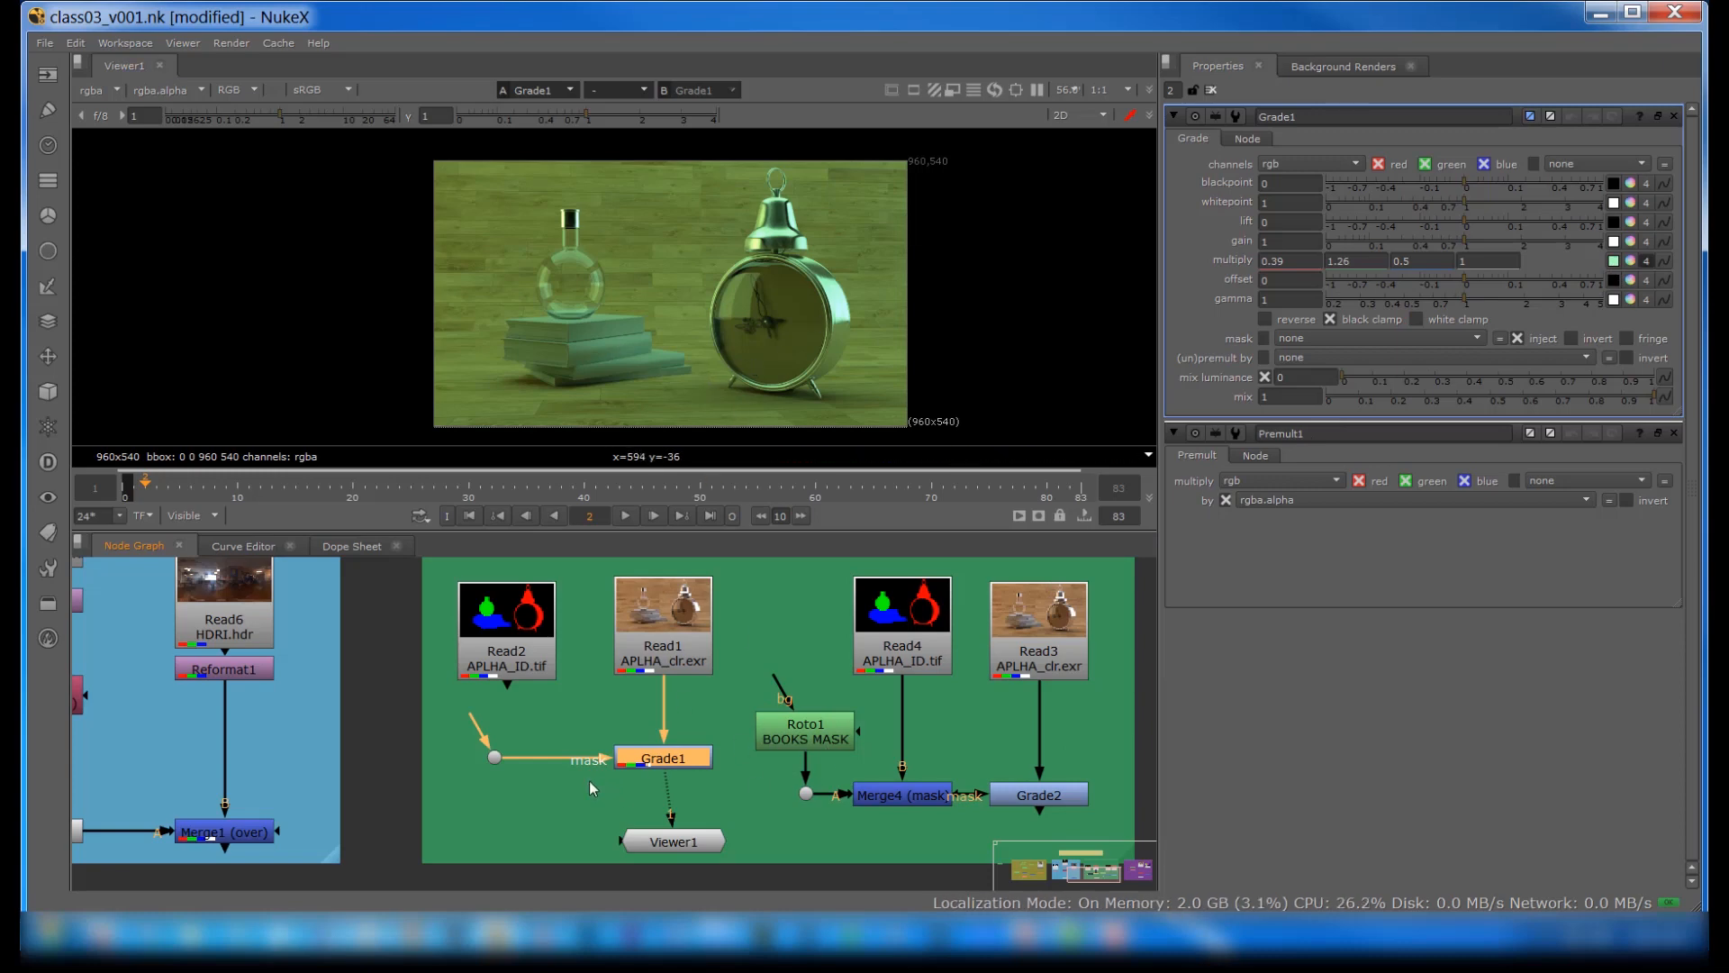
Step: Connect Read2 APLHA_ID.tif through the dot node into Grade1's mask input, aligning the dot below Read2
drag(592, 768, 527, 843)
drag(495, 757, 508, 762)
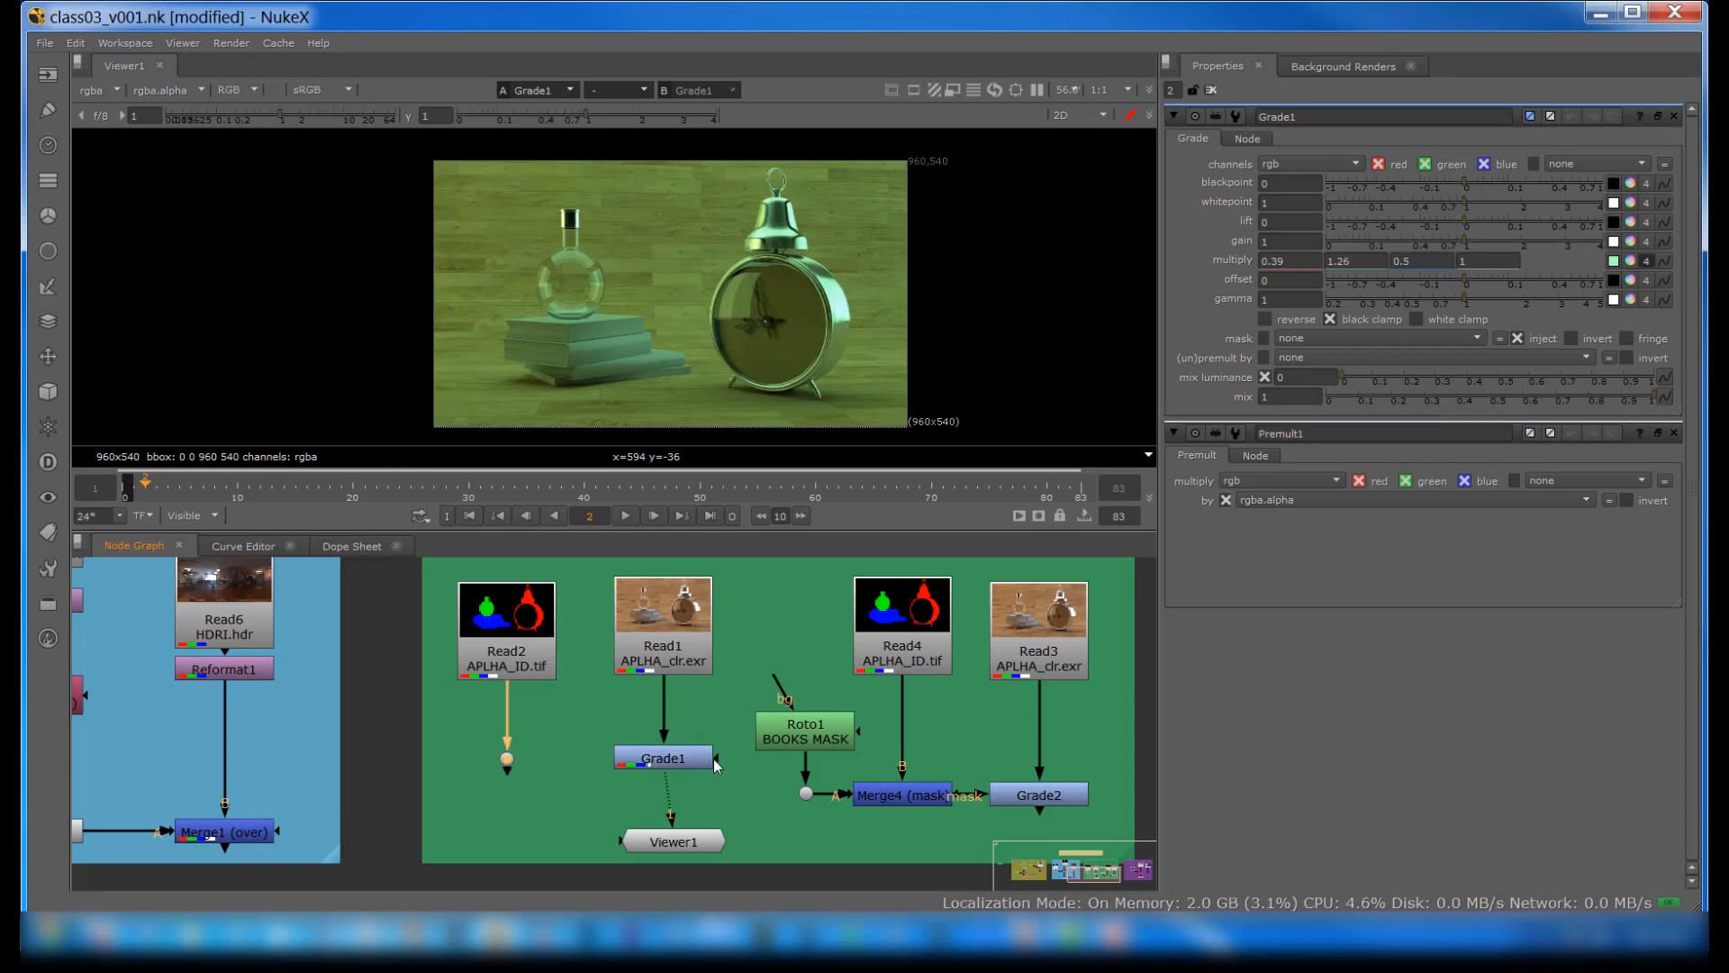
drag(716, 760, 507, 758)
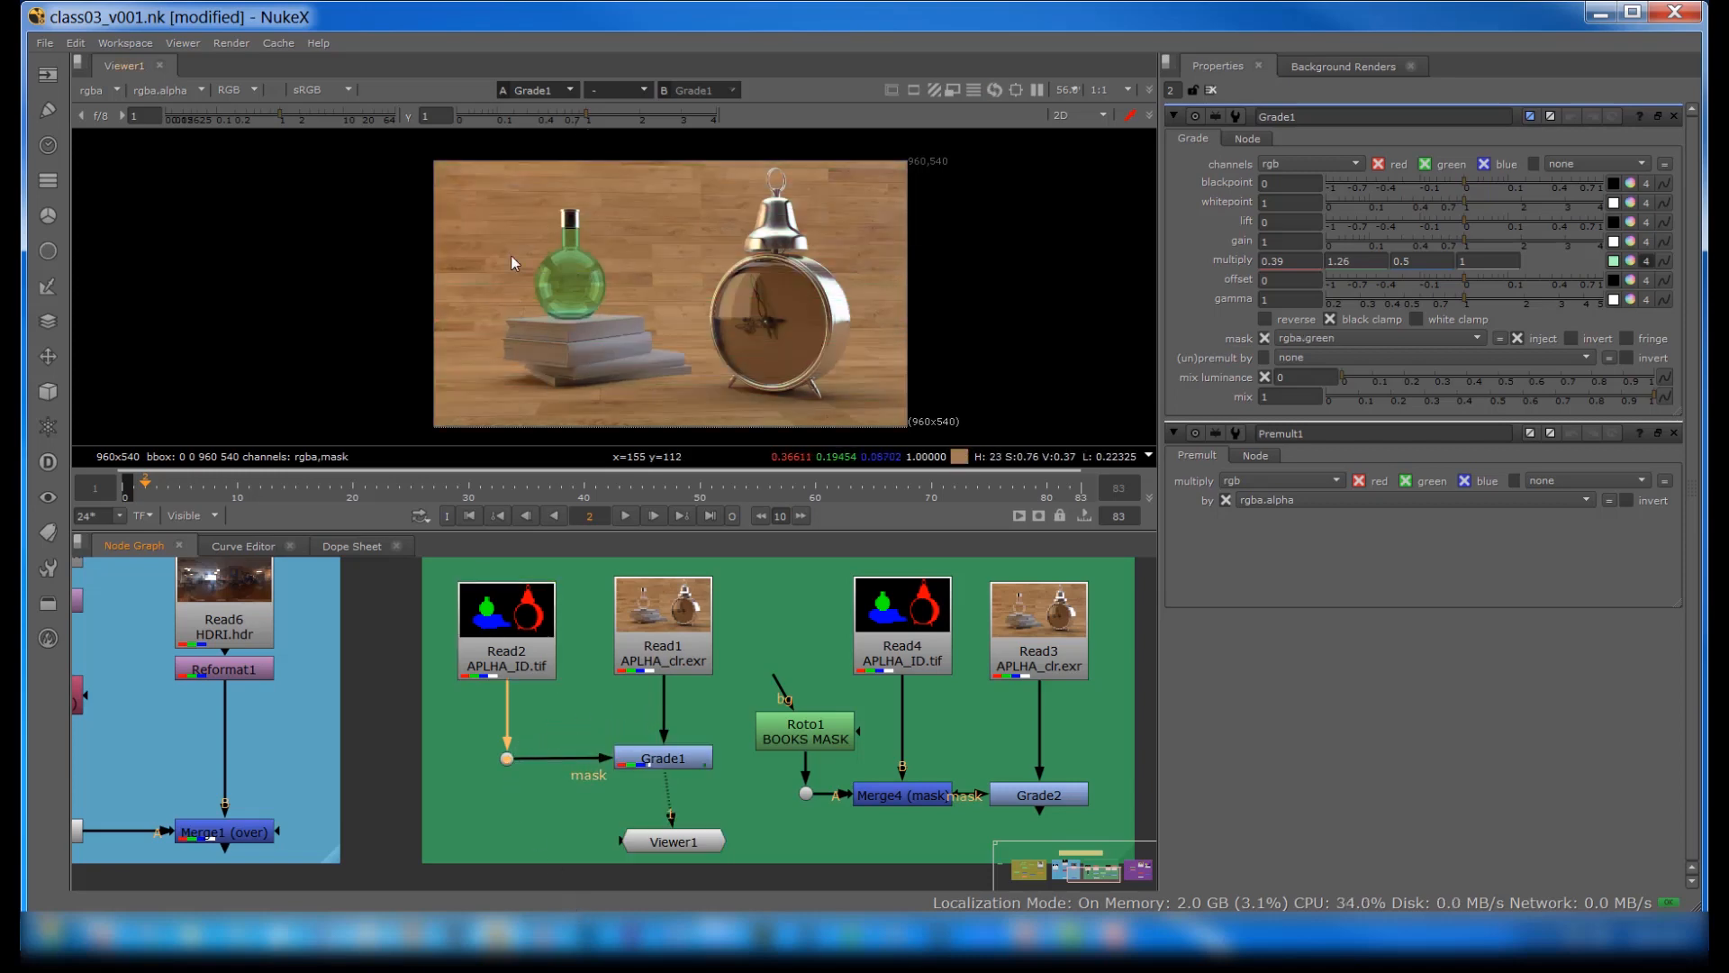
Step: Compare the Read2 ID map with the masked Grade1 output by viewing each in turn
click(663, 766)
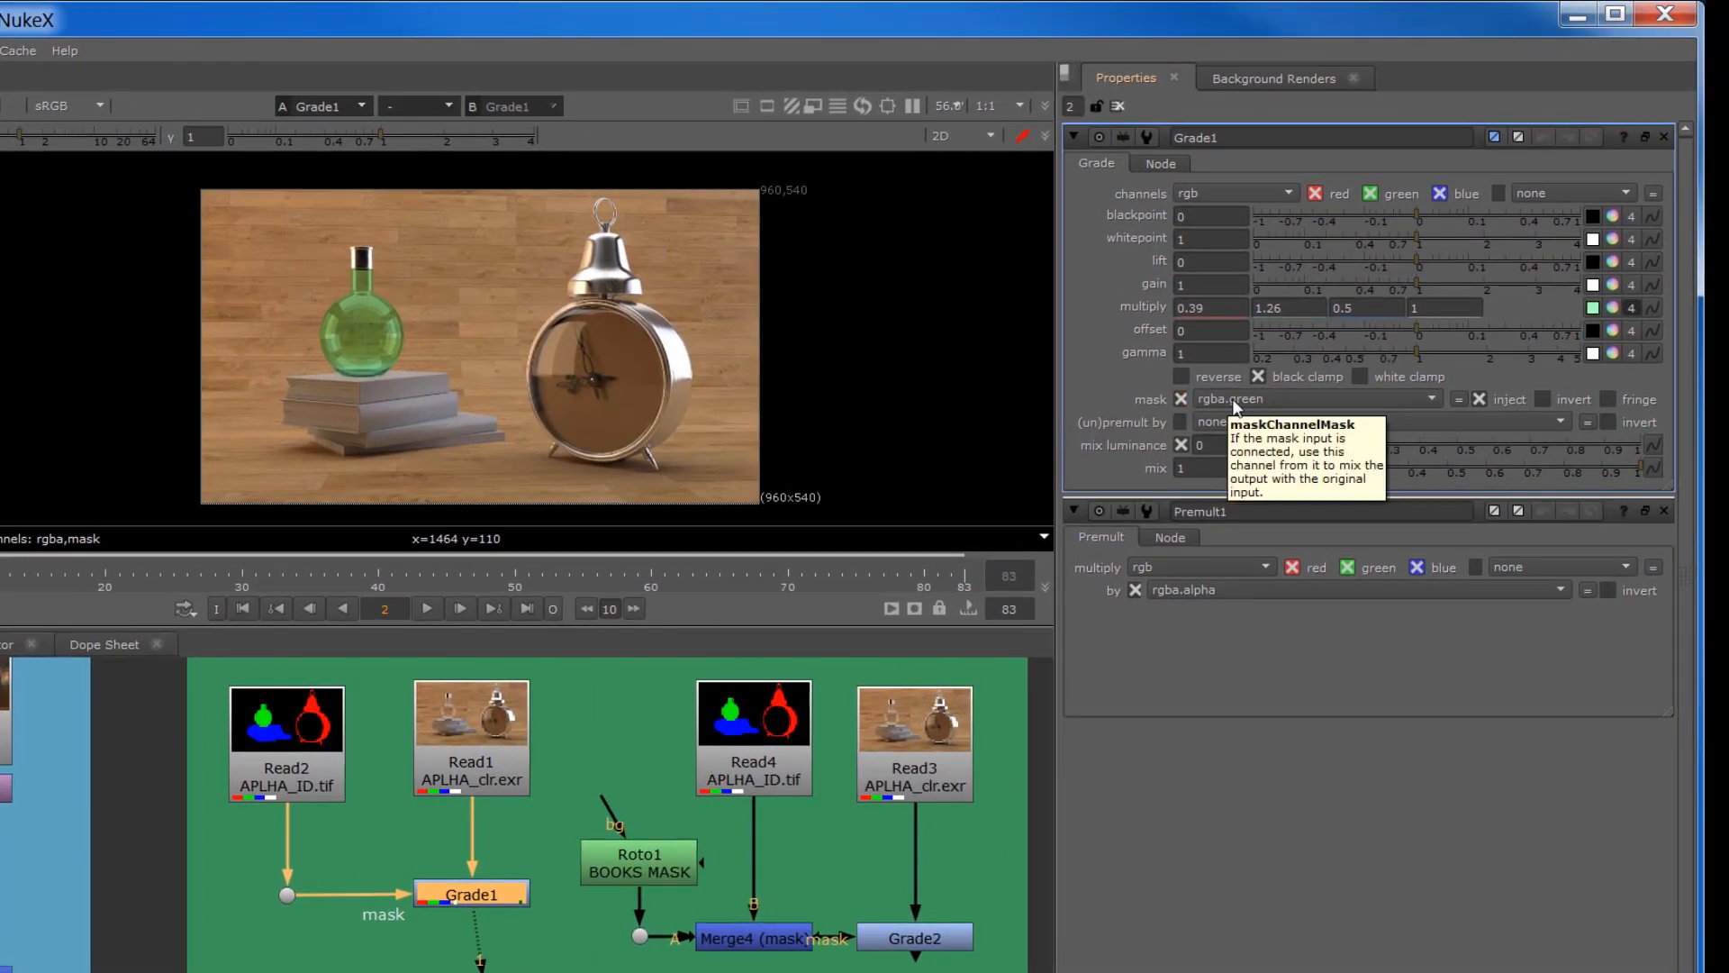
click(303, 718)
key(1)
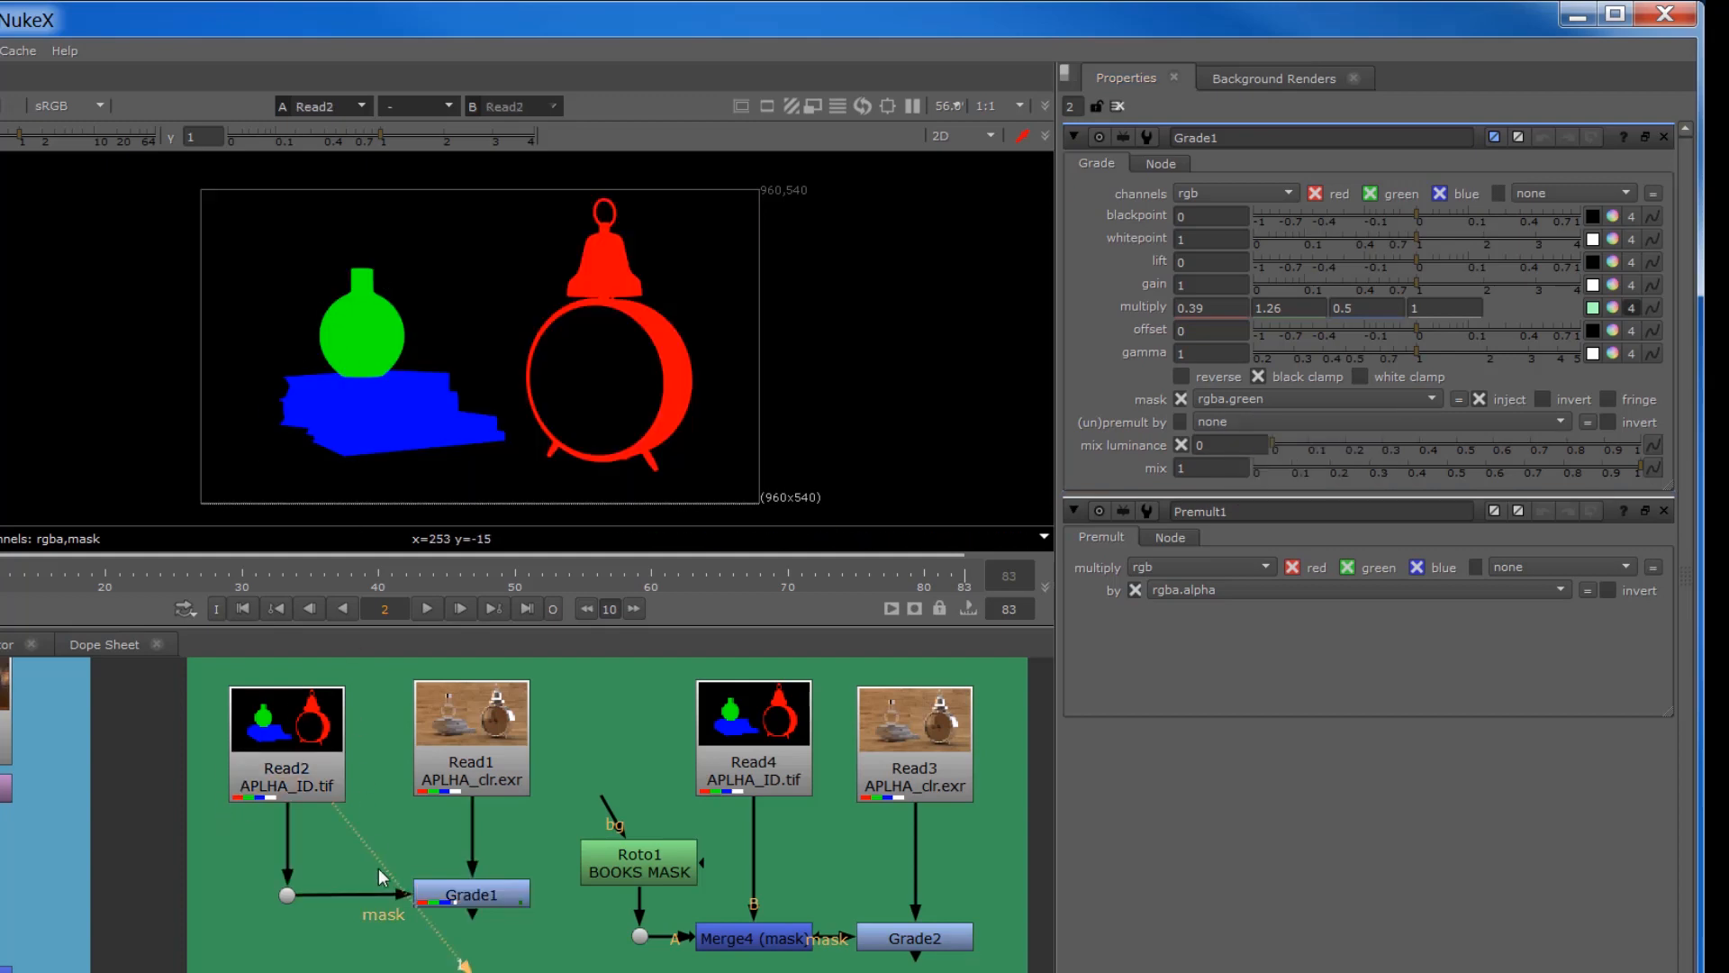
click(473, 896)
key(1)
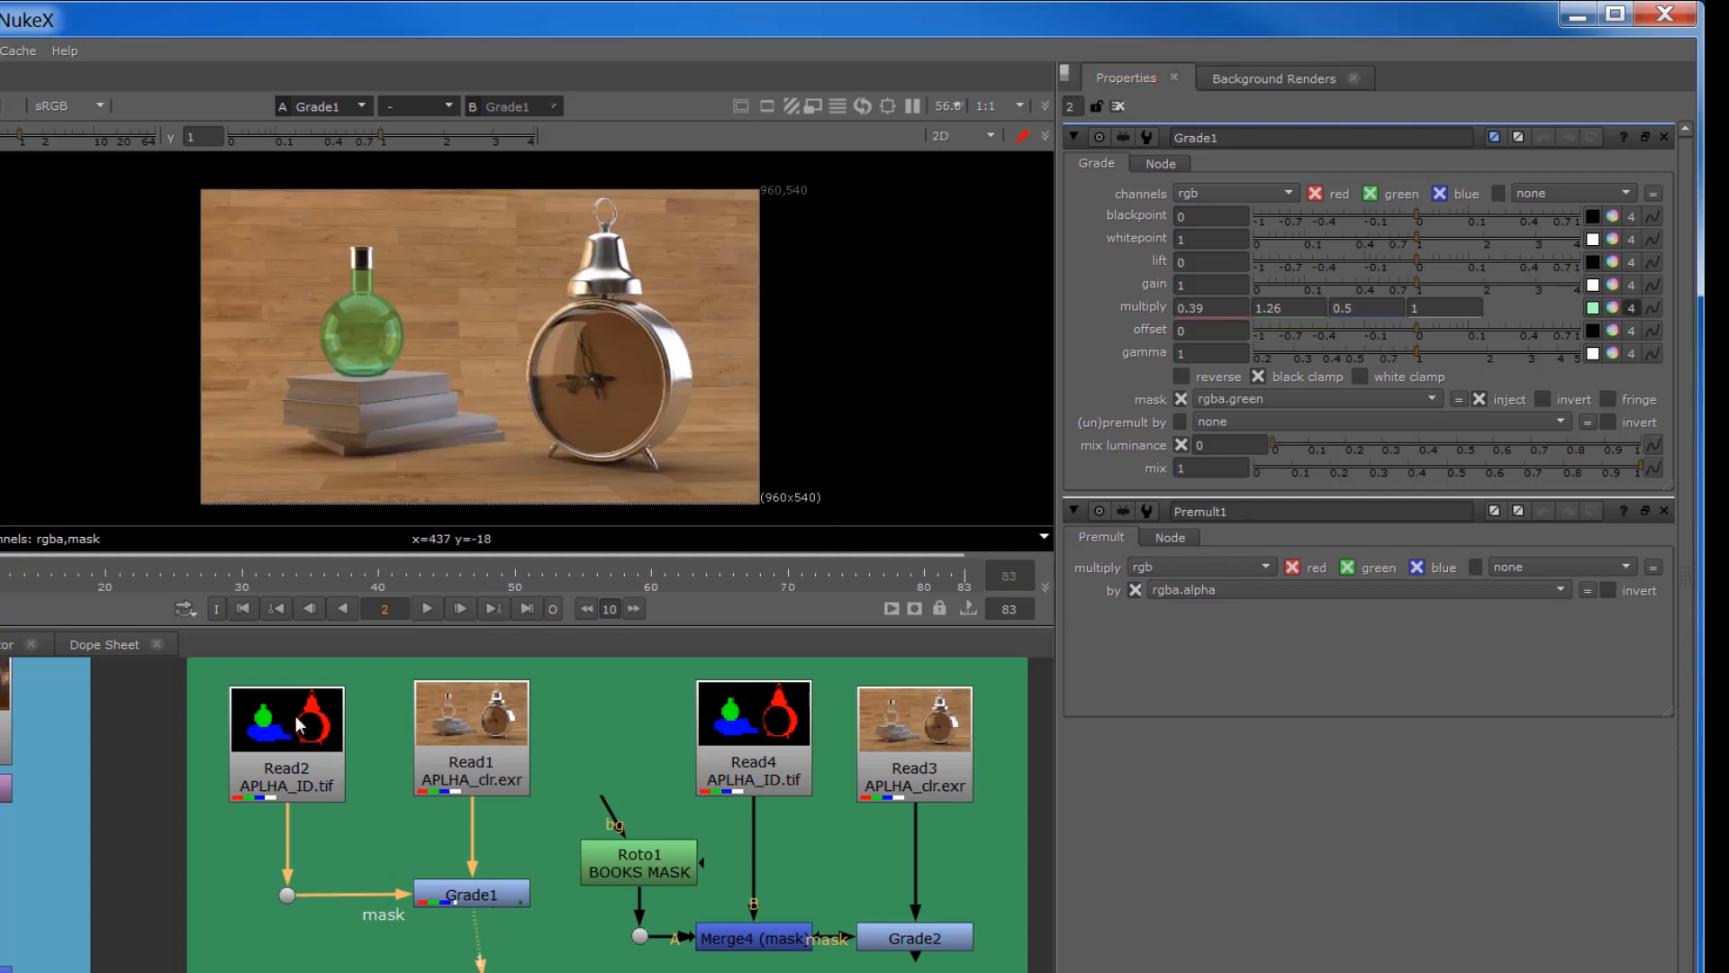
key(1)
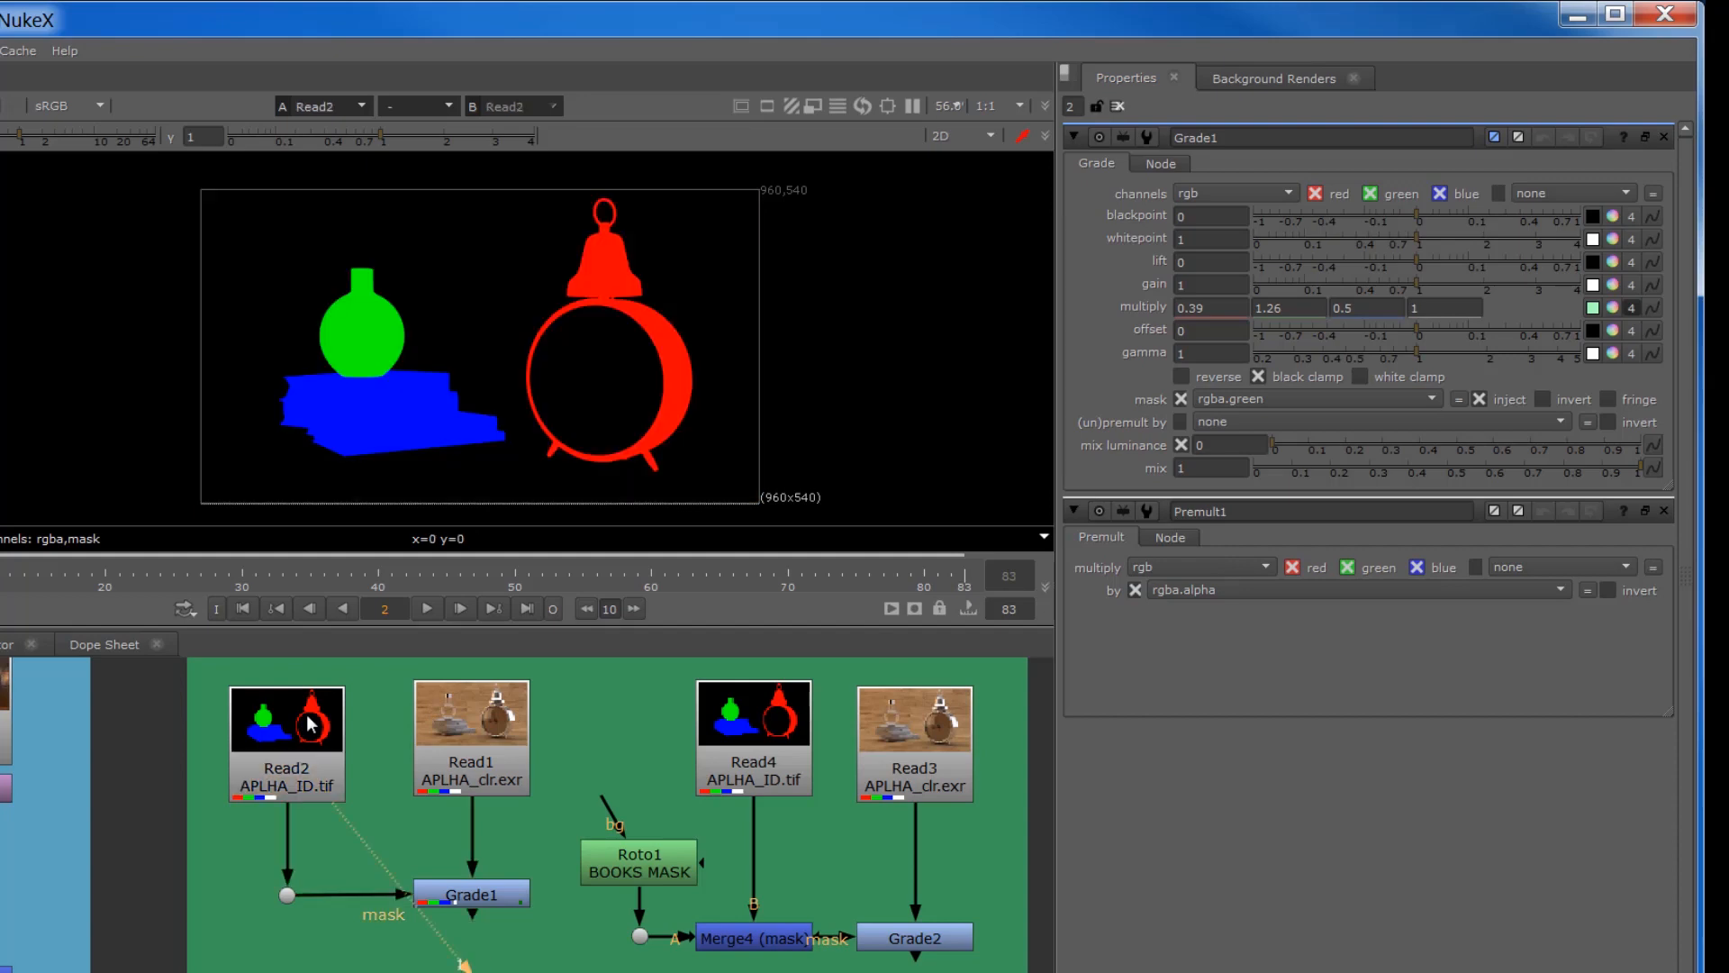
click(503, 892)
key(1)
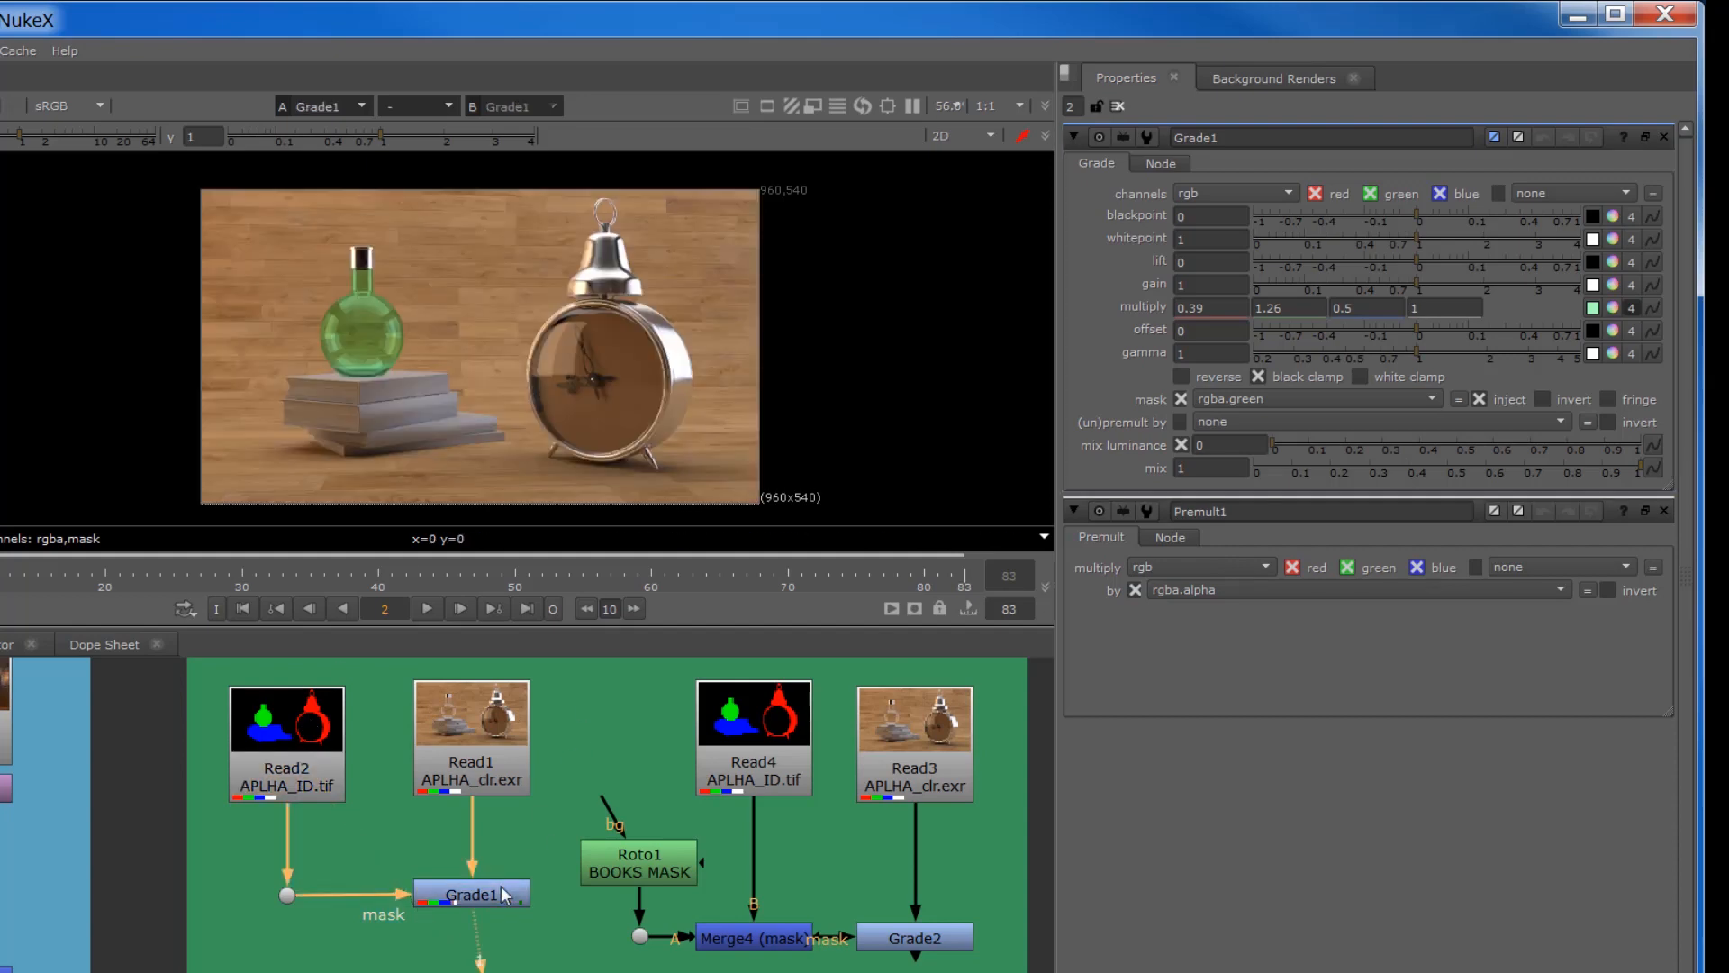
Step: Mask Grade1 with rgba.red, set its multiply to 2.5 red and 2.16 green, and align Viewer1 directly below it
click(1243, 402)
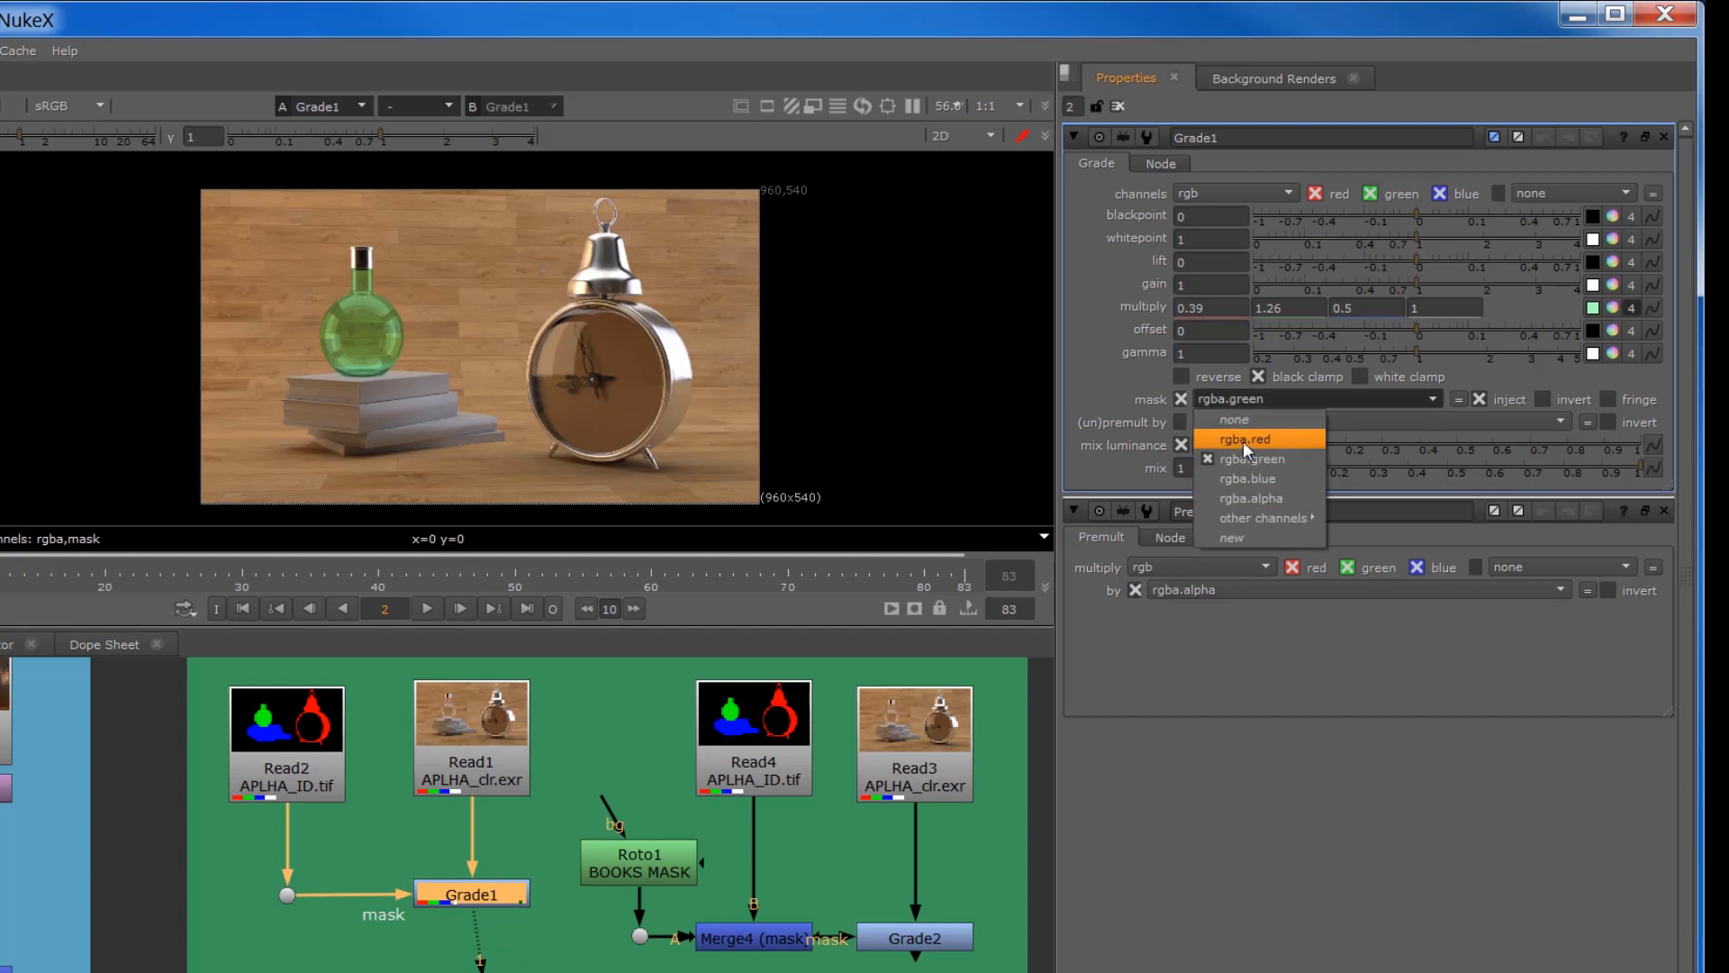
click(1244, 440)
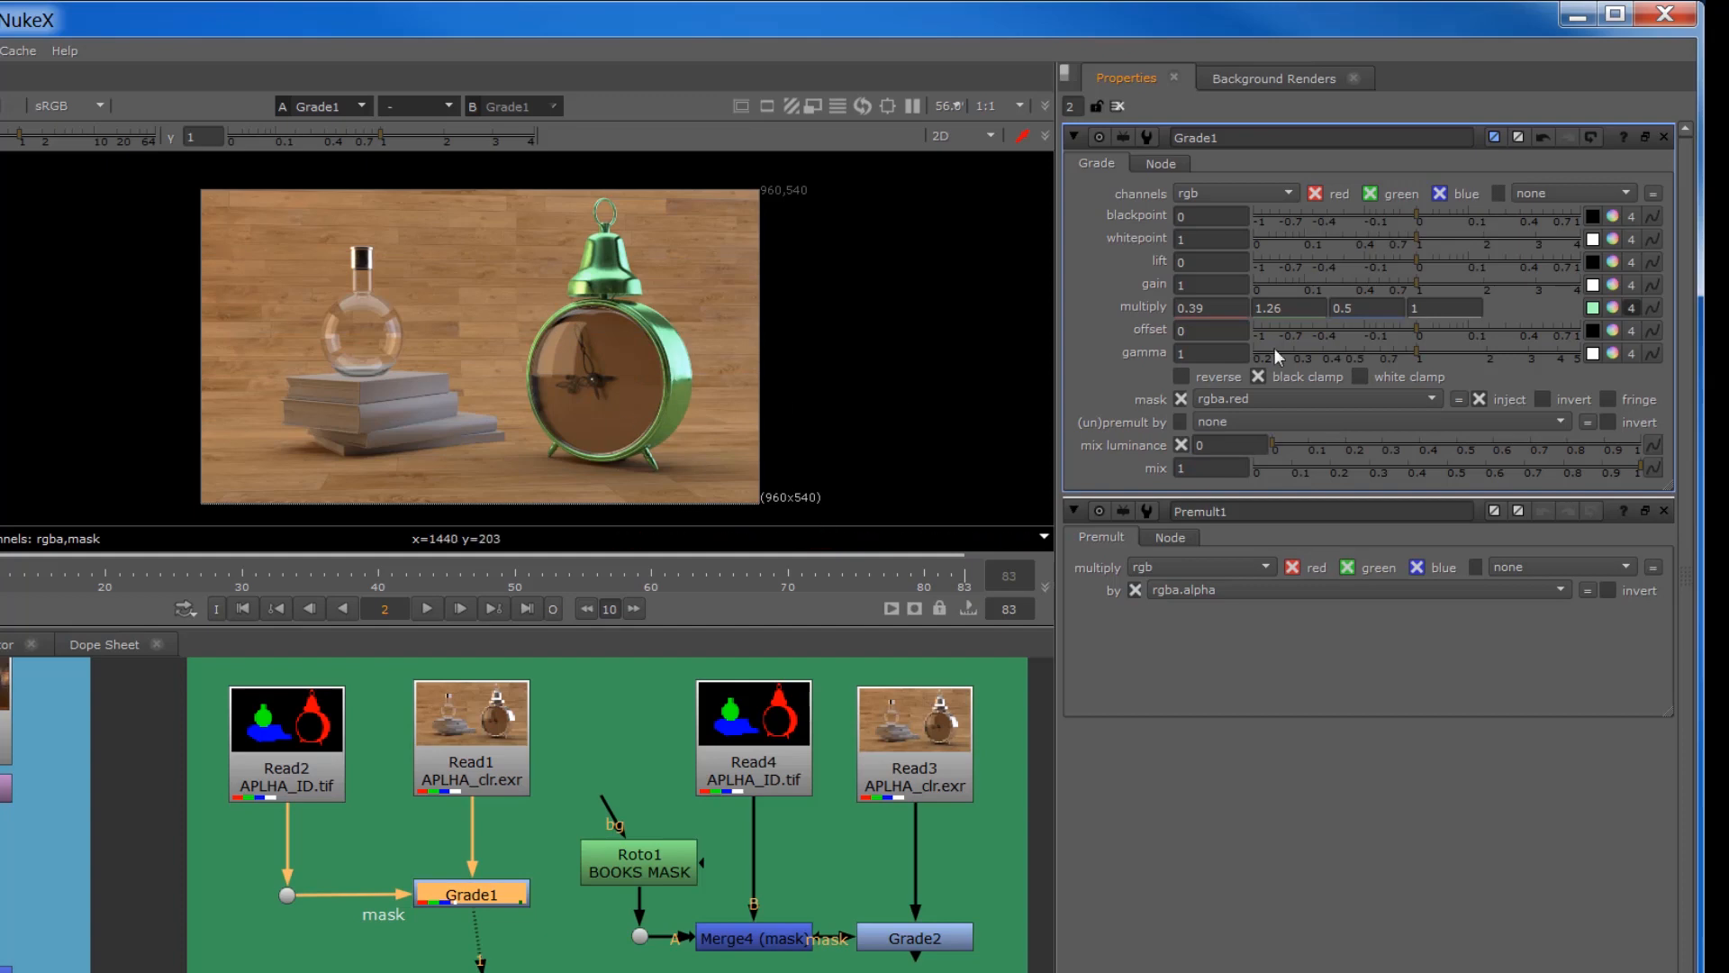
click(1612, 310)
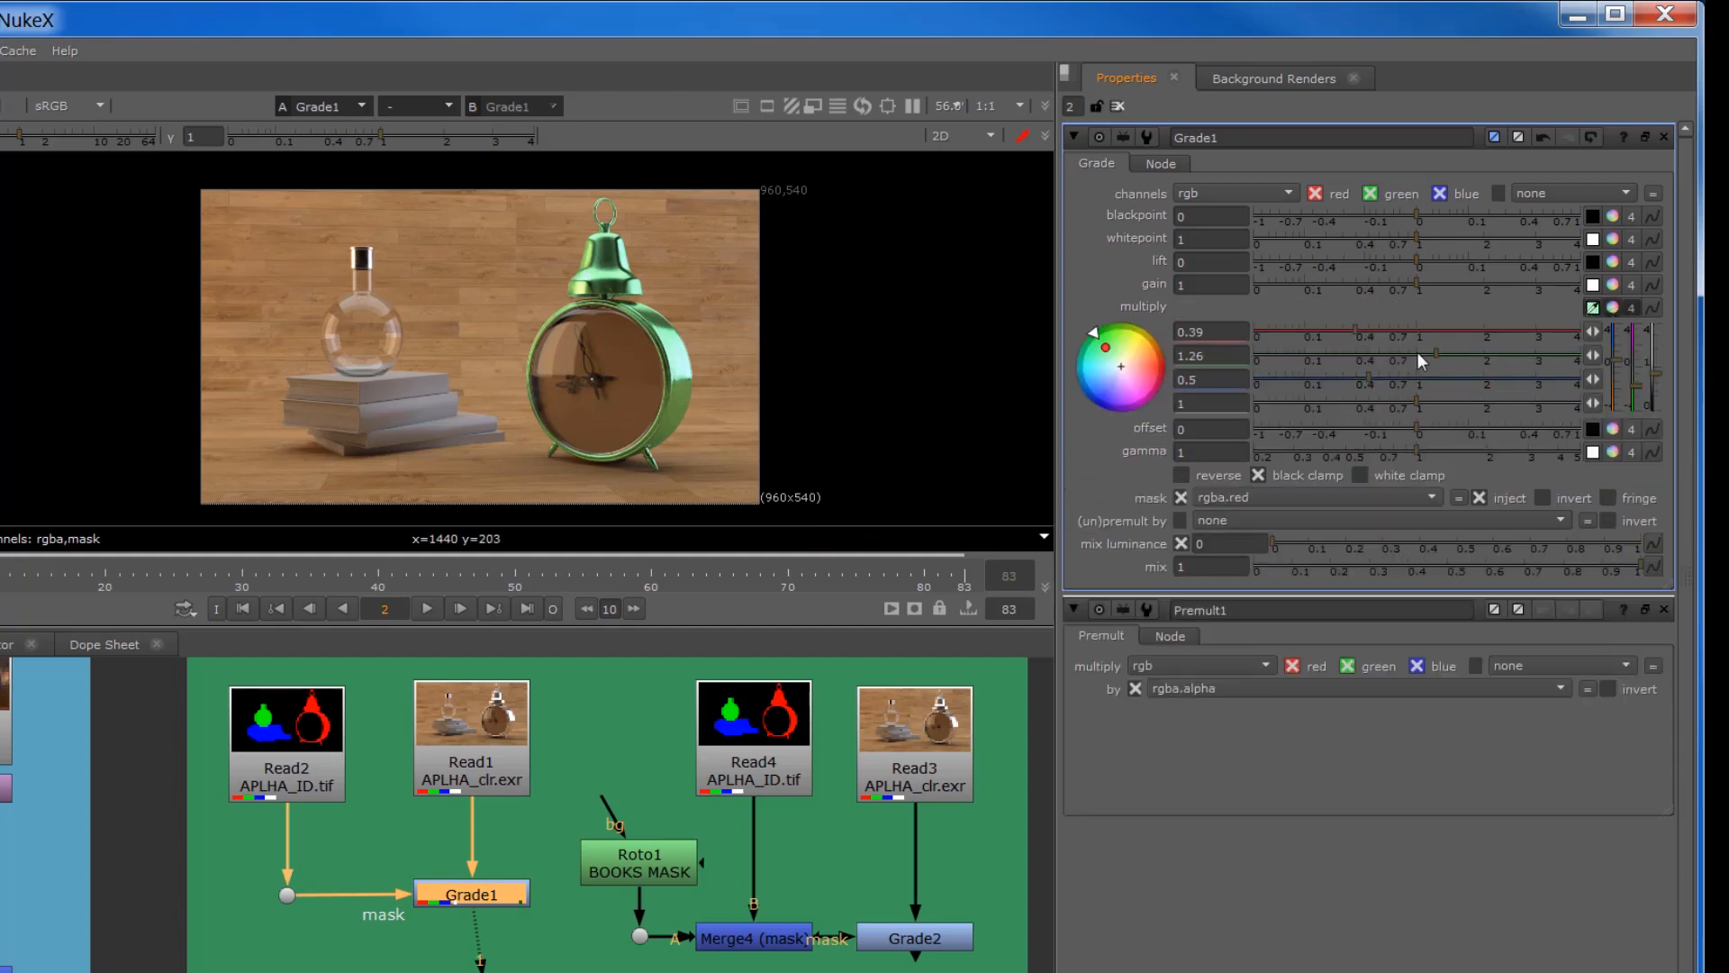
drag(1419, 357, 1493, 359)
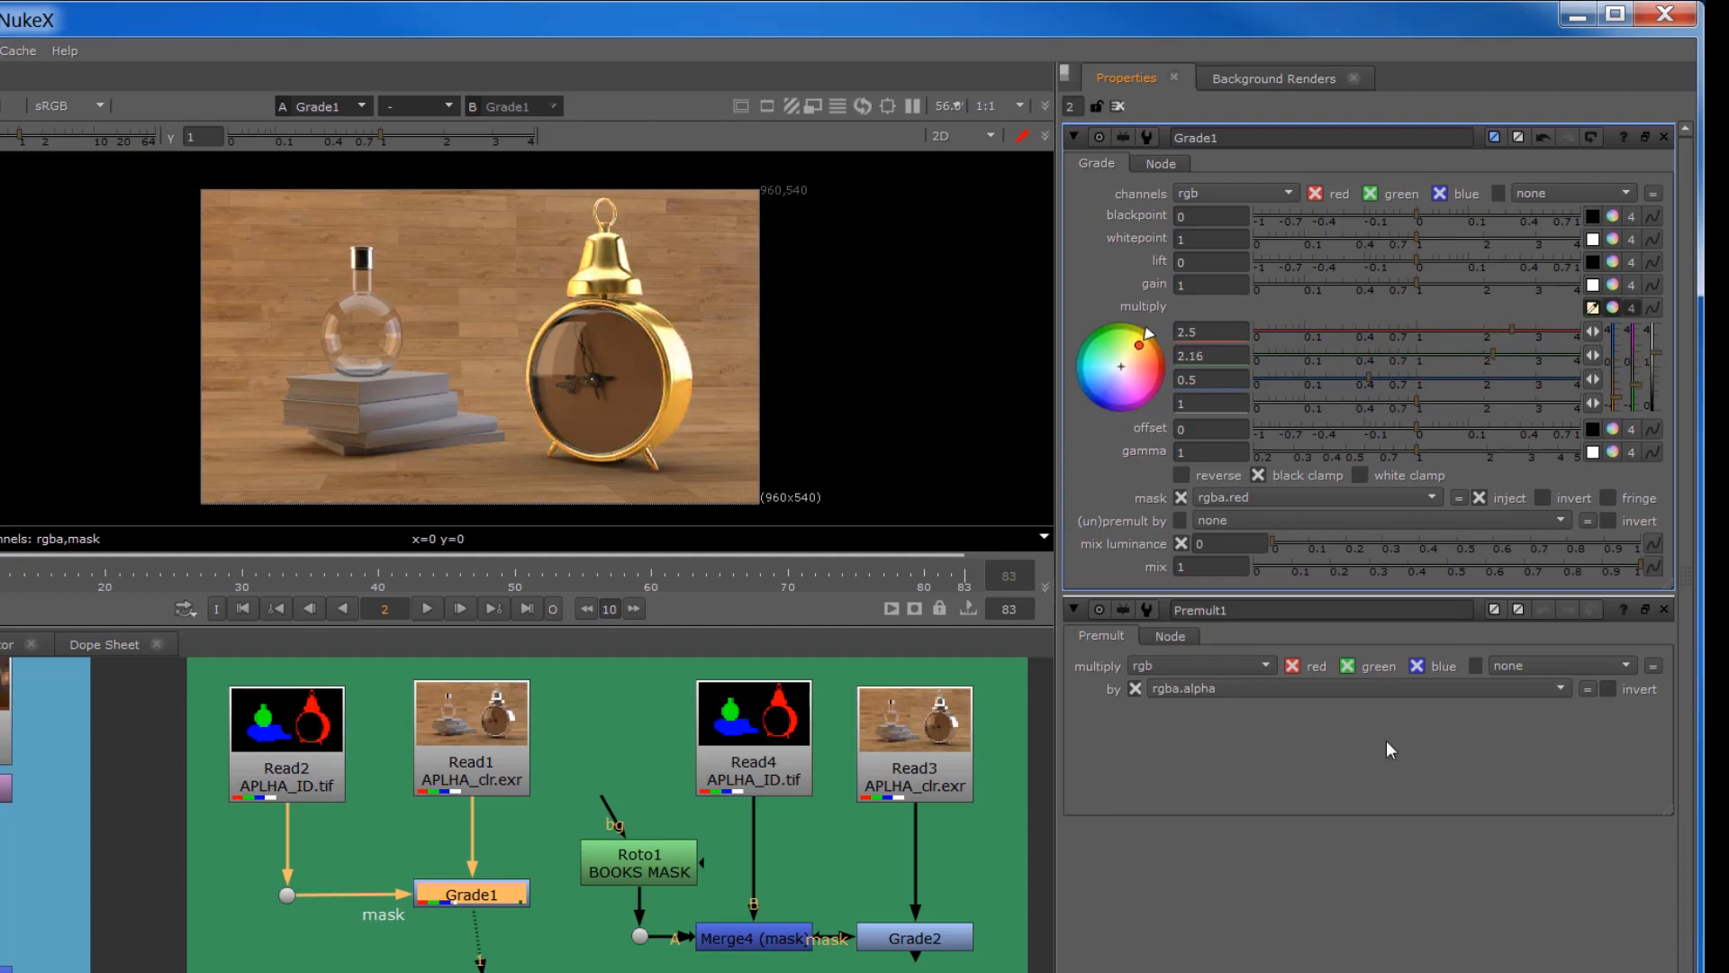
drag(488, 972, 471, 969)
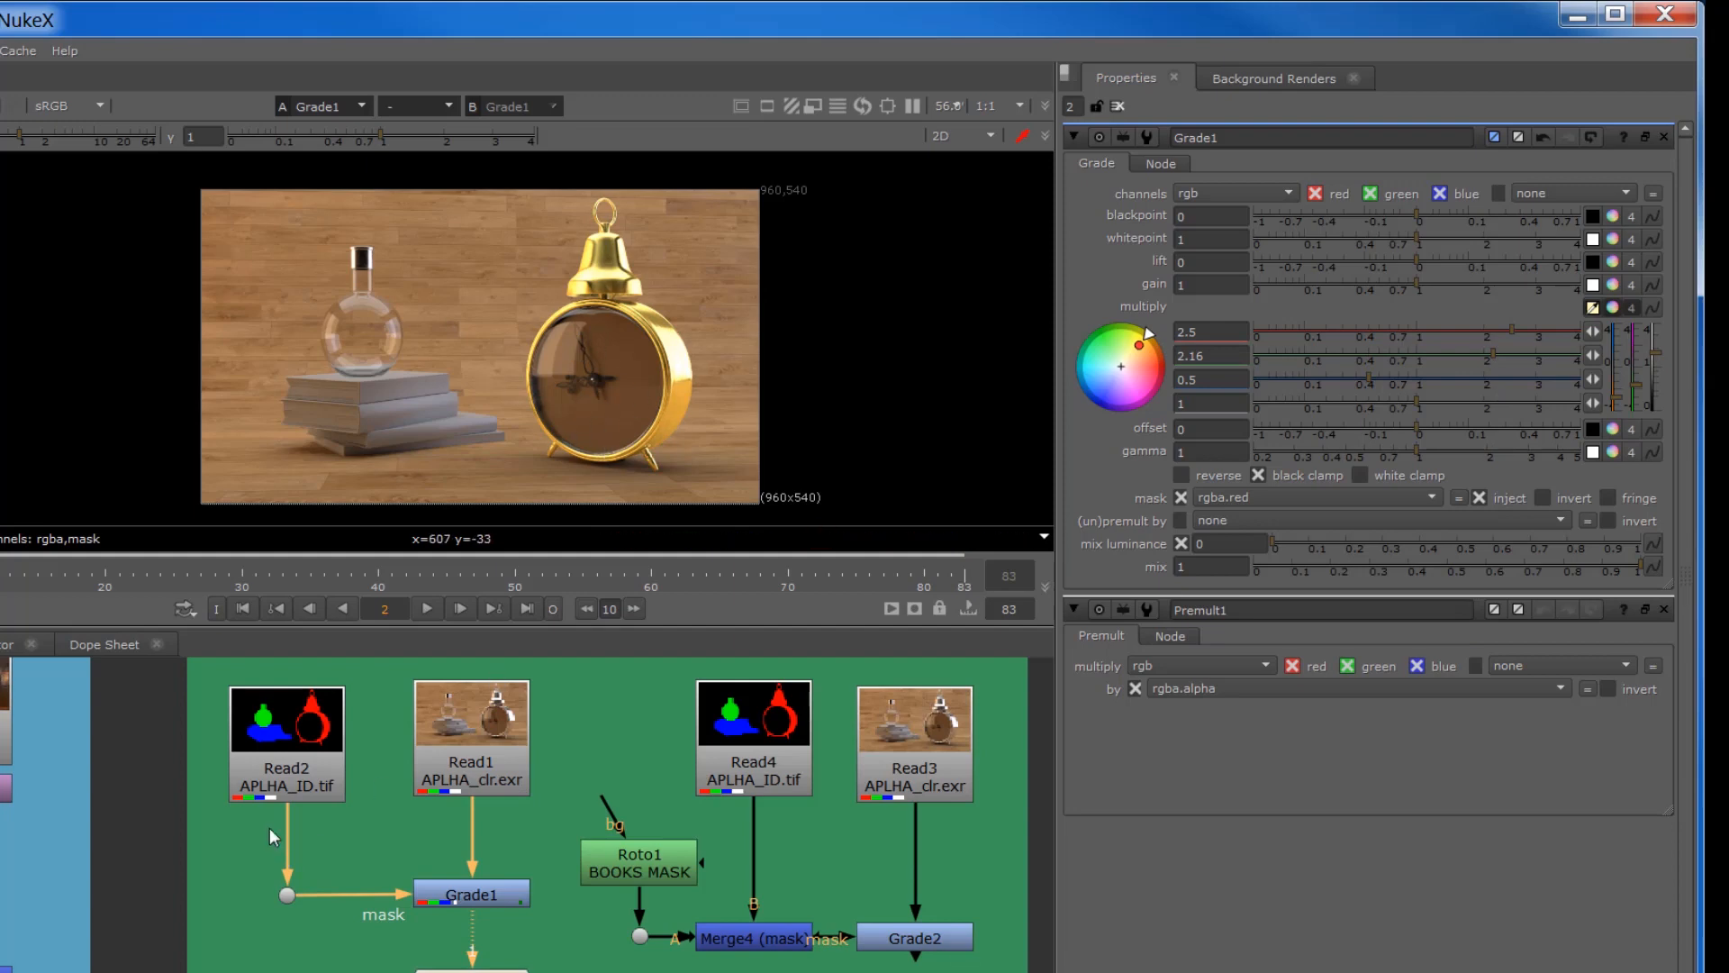
Step: Check the Read2 ID map in the viewer, return to Grade1's output, and set Grade1's mask channel to rgba.blue
click(293, 716)
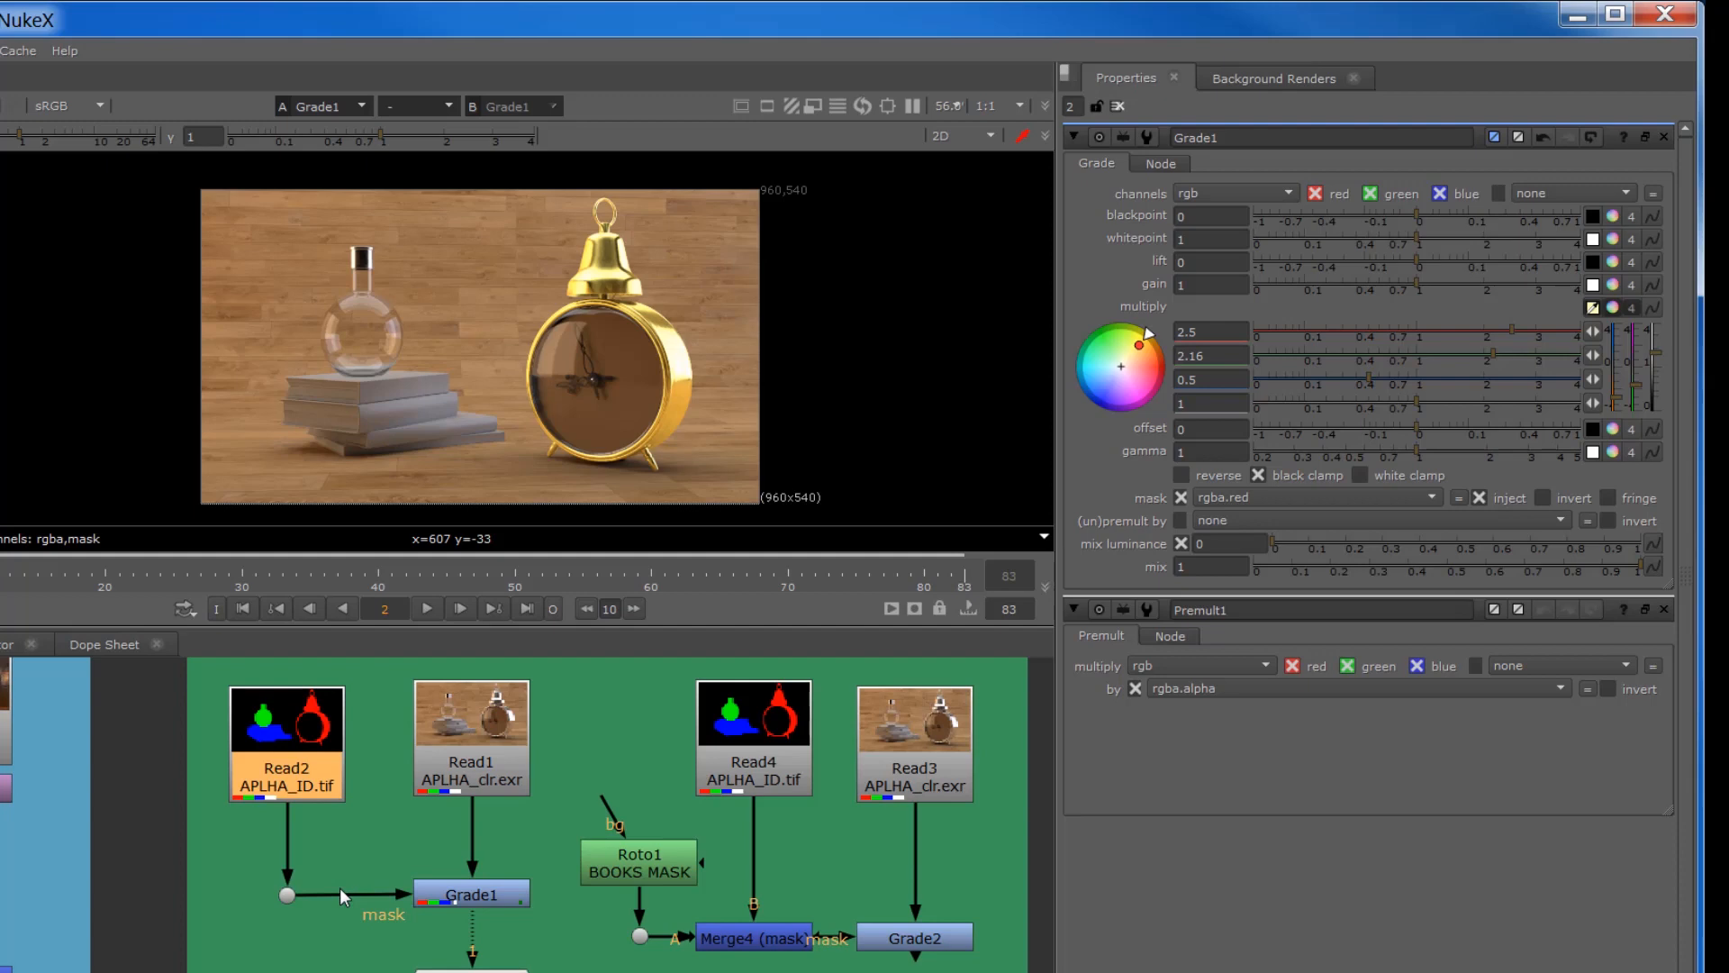
key(1)
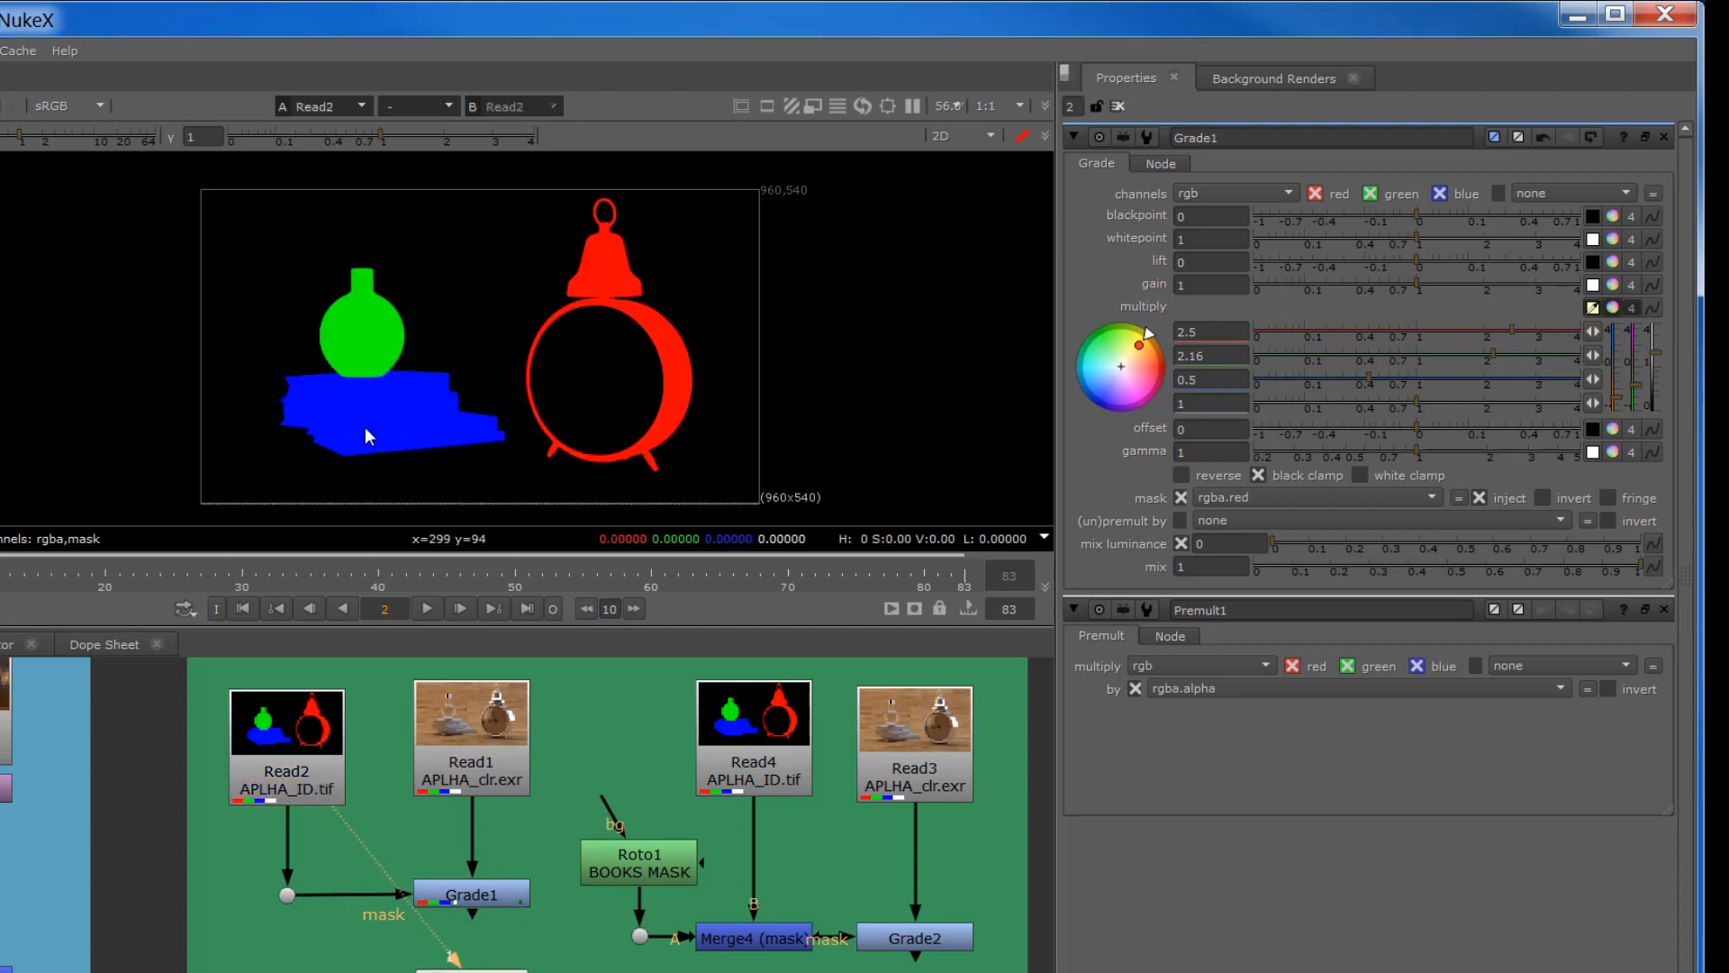
click(474, 883)
key(1)
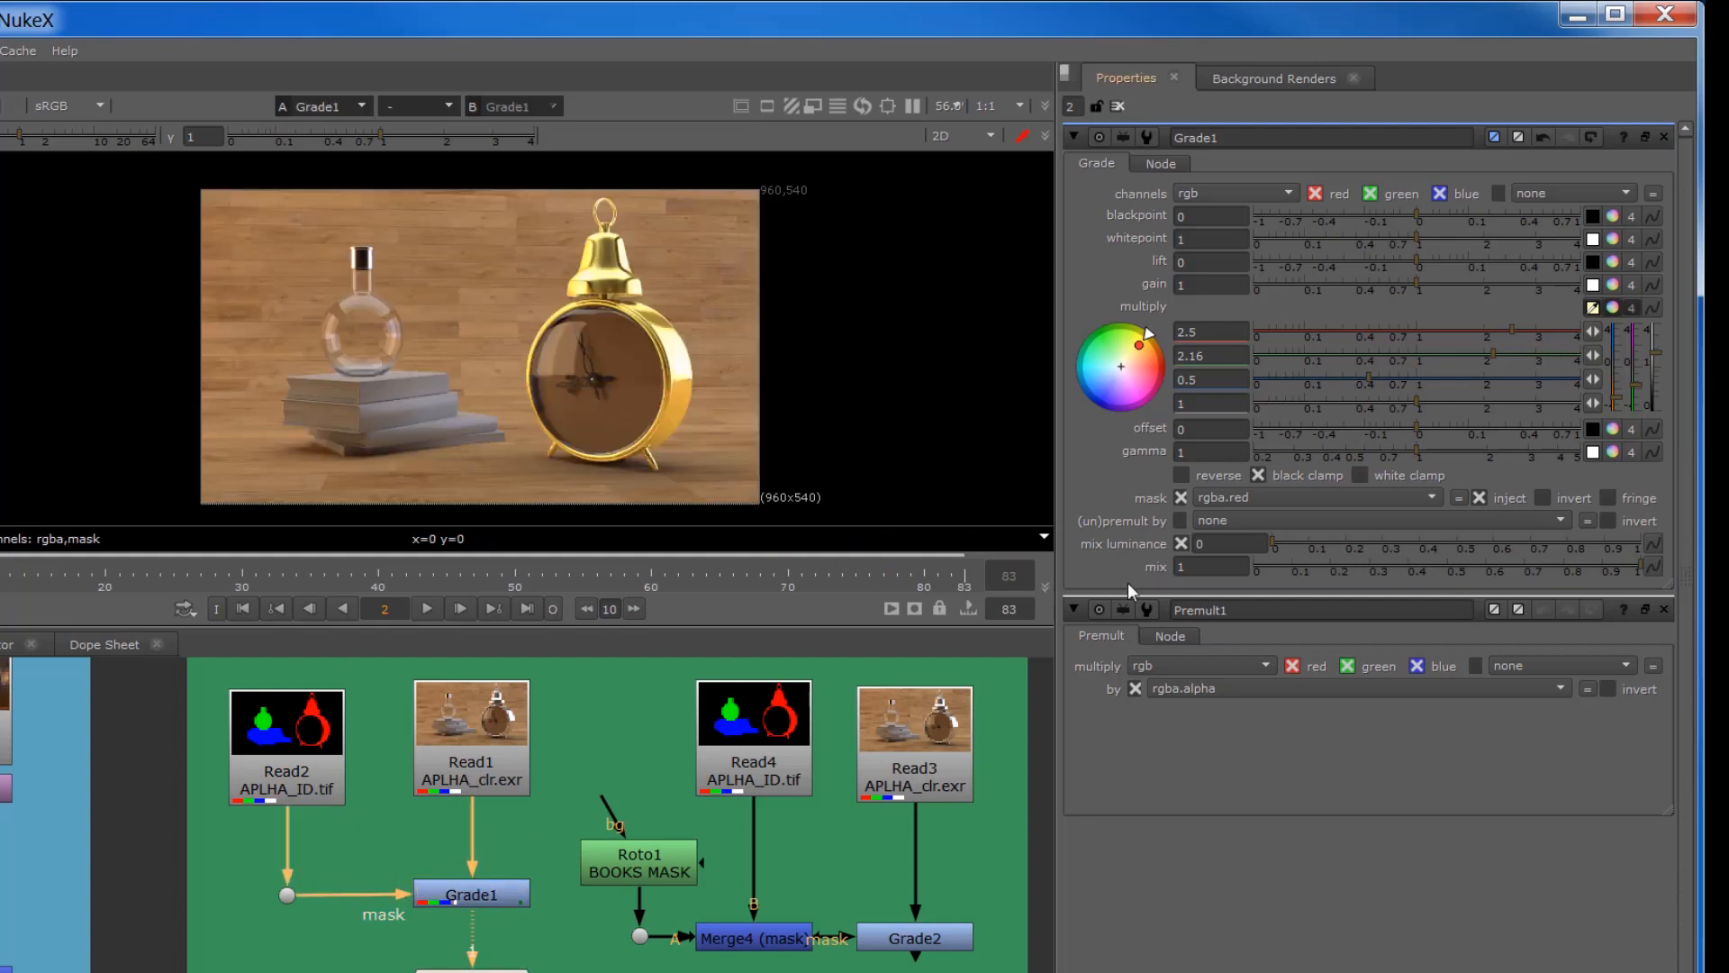
click(1235, 498)
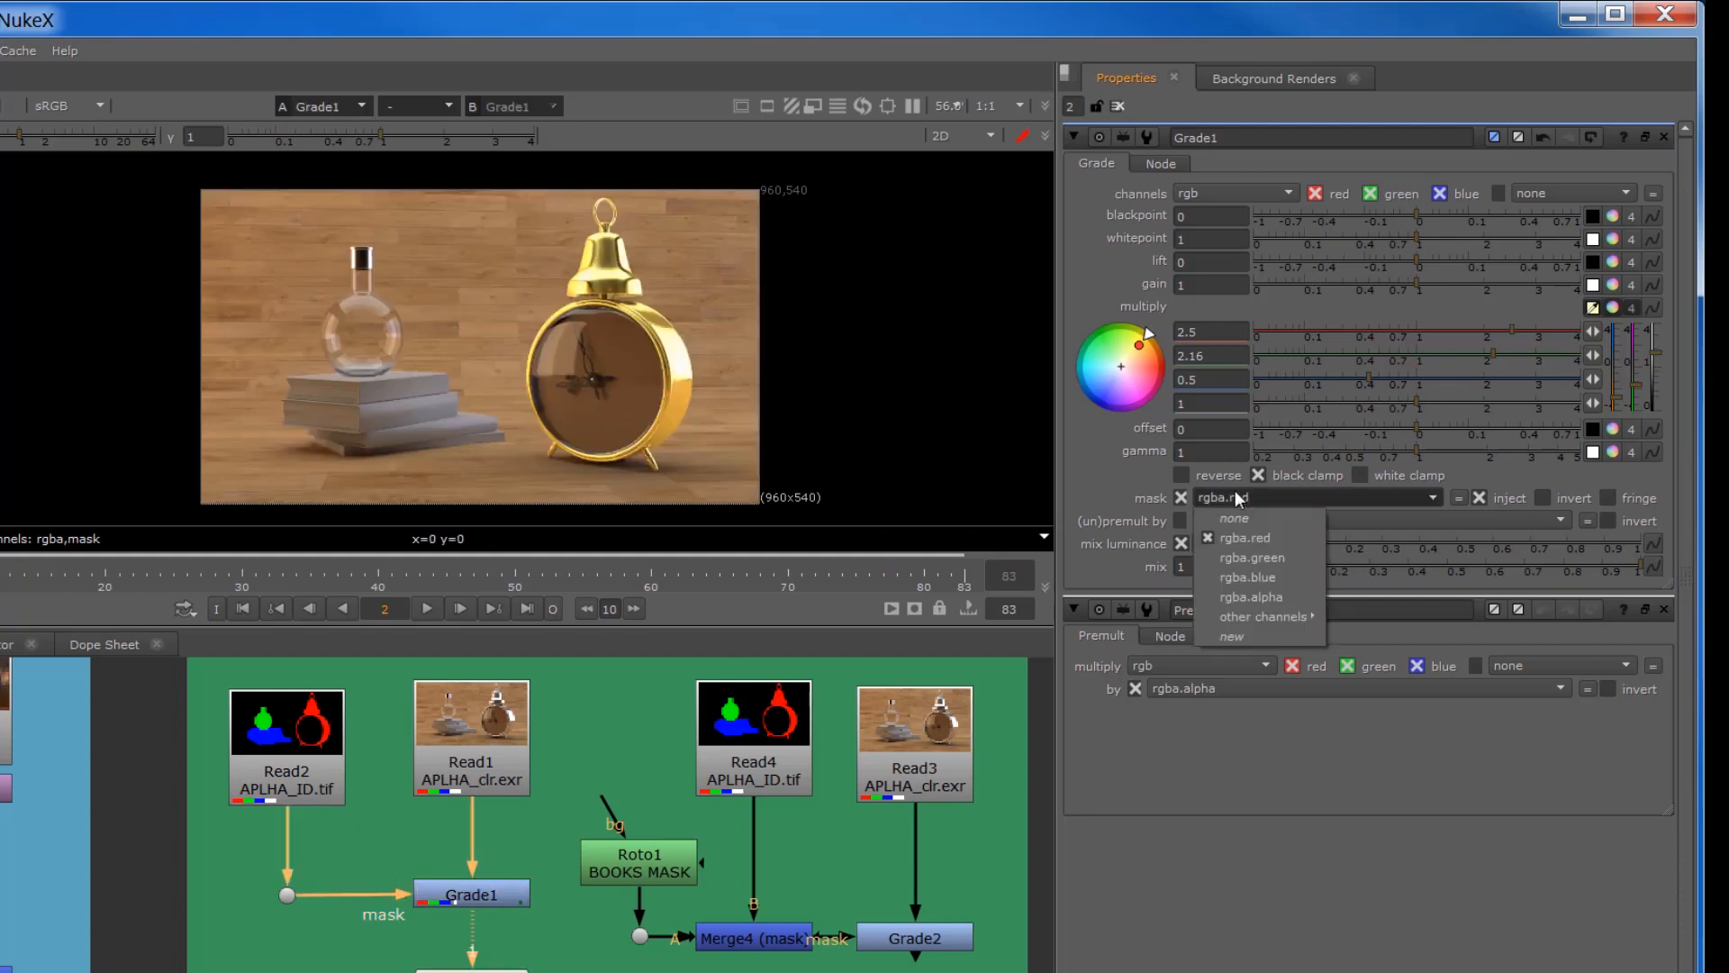
click(1214, 579)
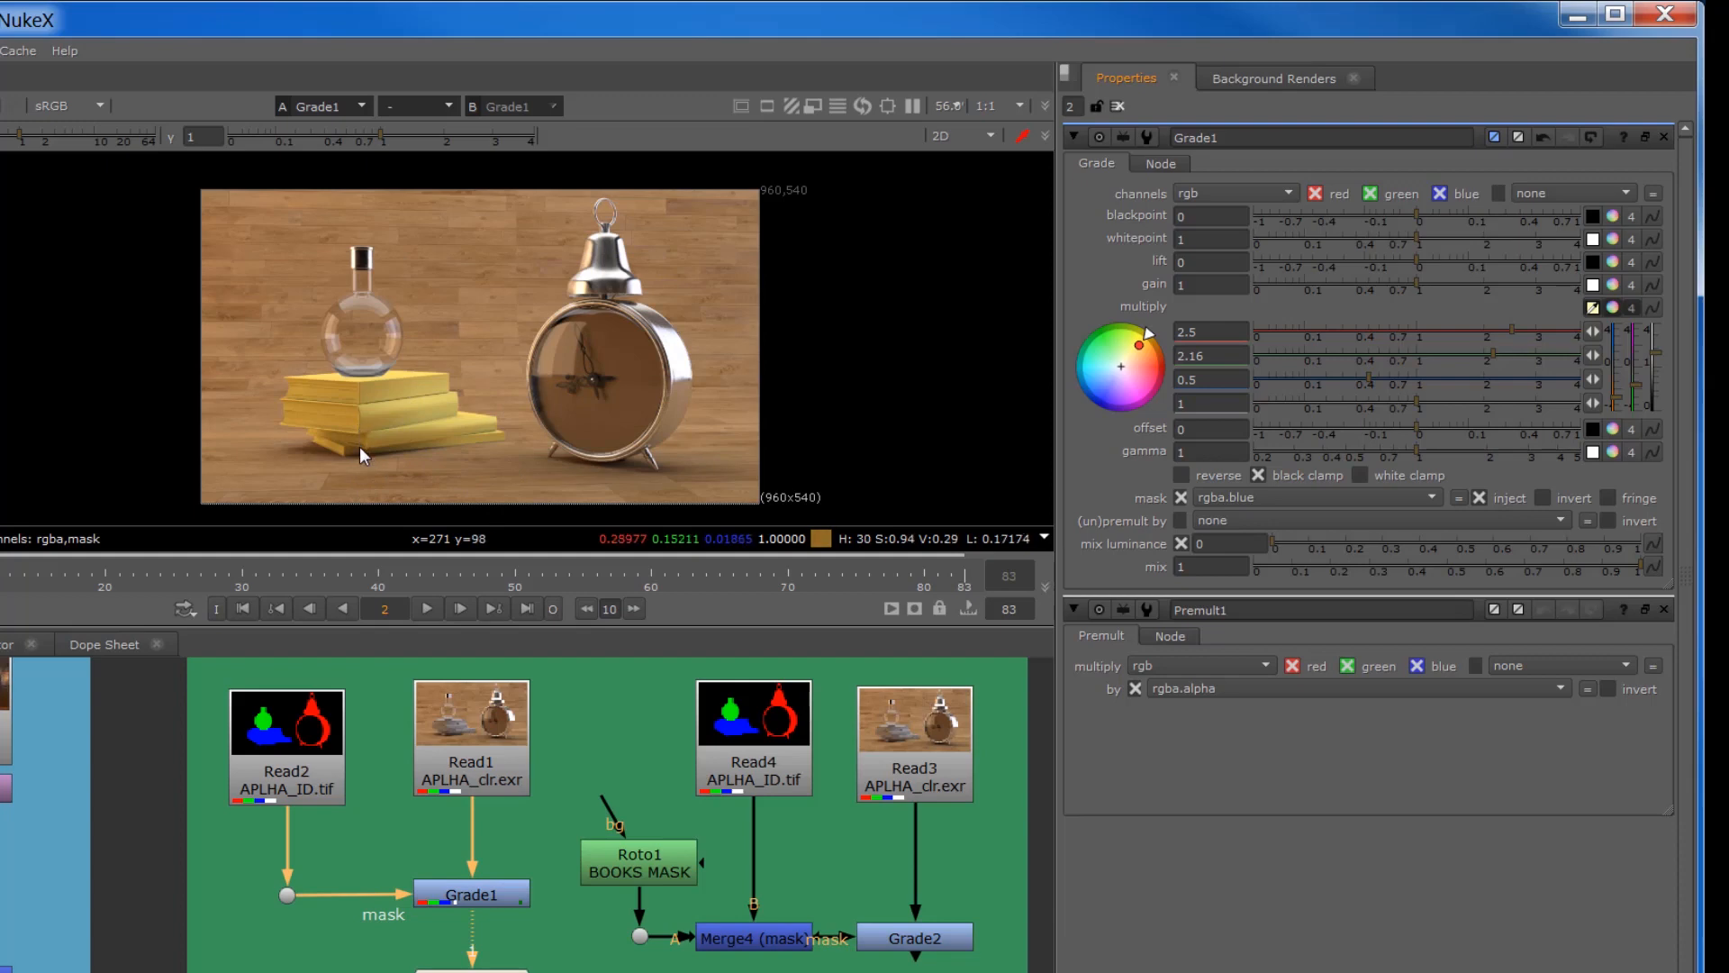
Step: Open the Roto1 BOOKS MASK and Grade2 settings and inspect the roto outline around the books, keeping Roto1 clear of Read4
middle_drag(561, 972, 294, 971)
scroll(376, 955, up, 2)
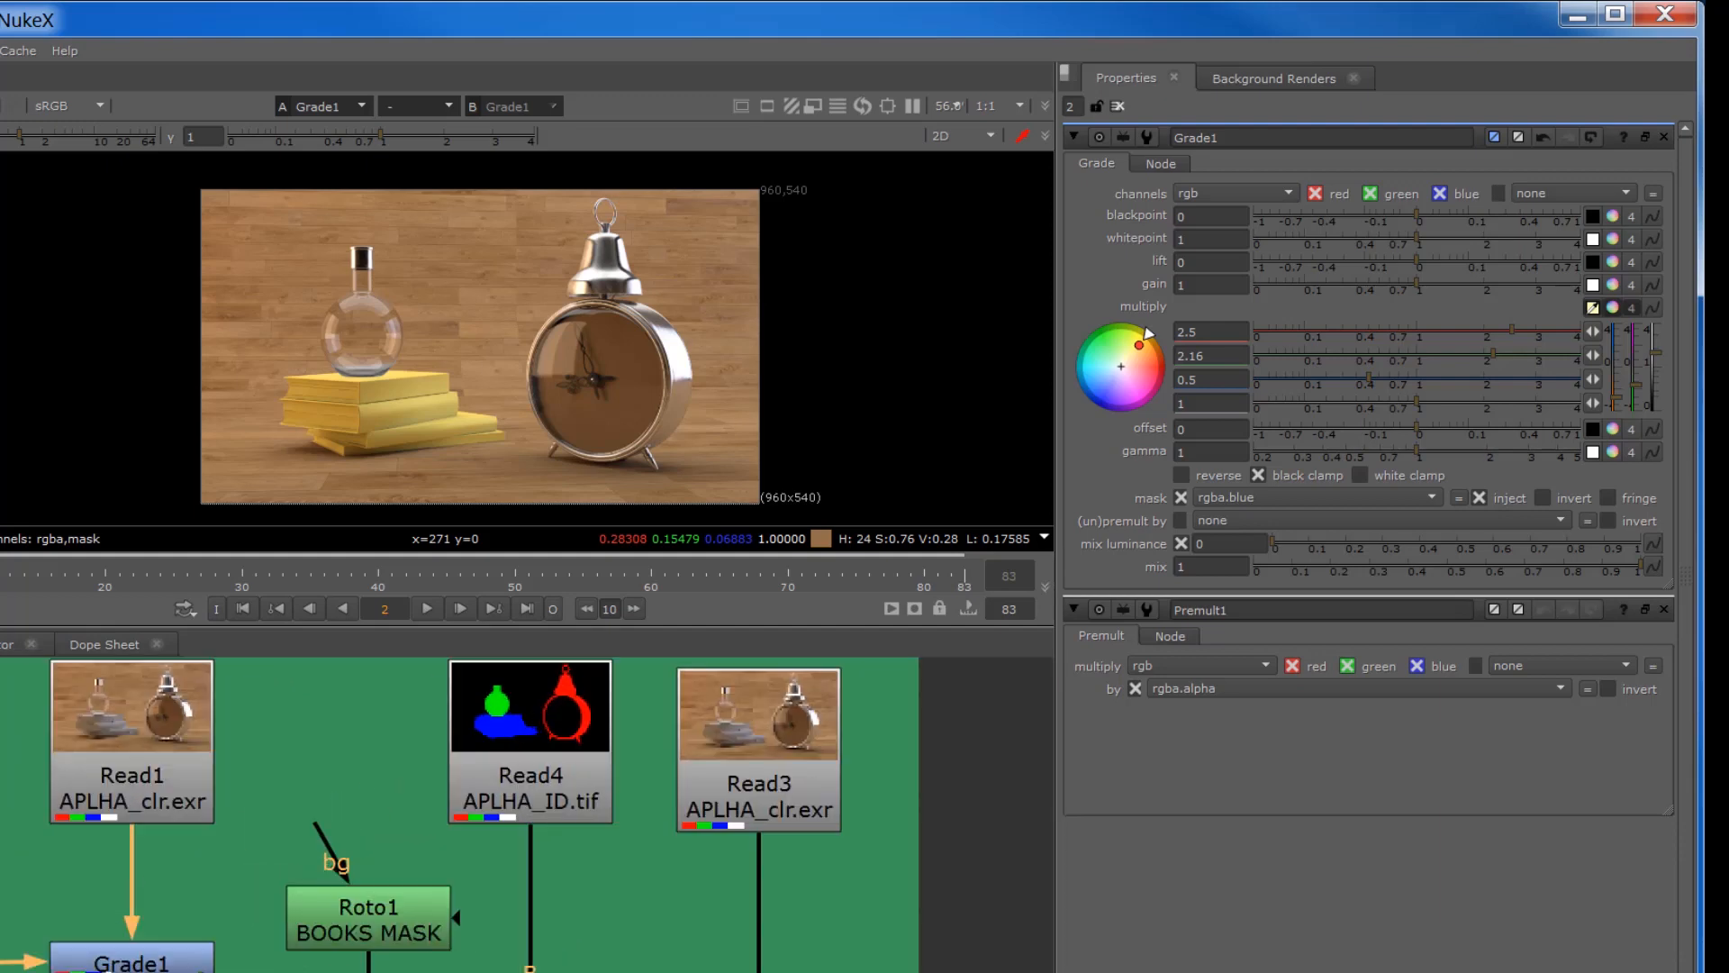
drag(359, 962, 358, 816)
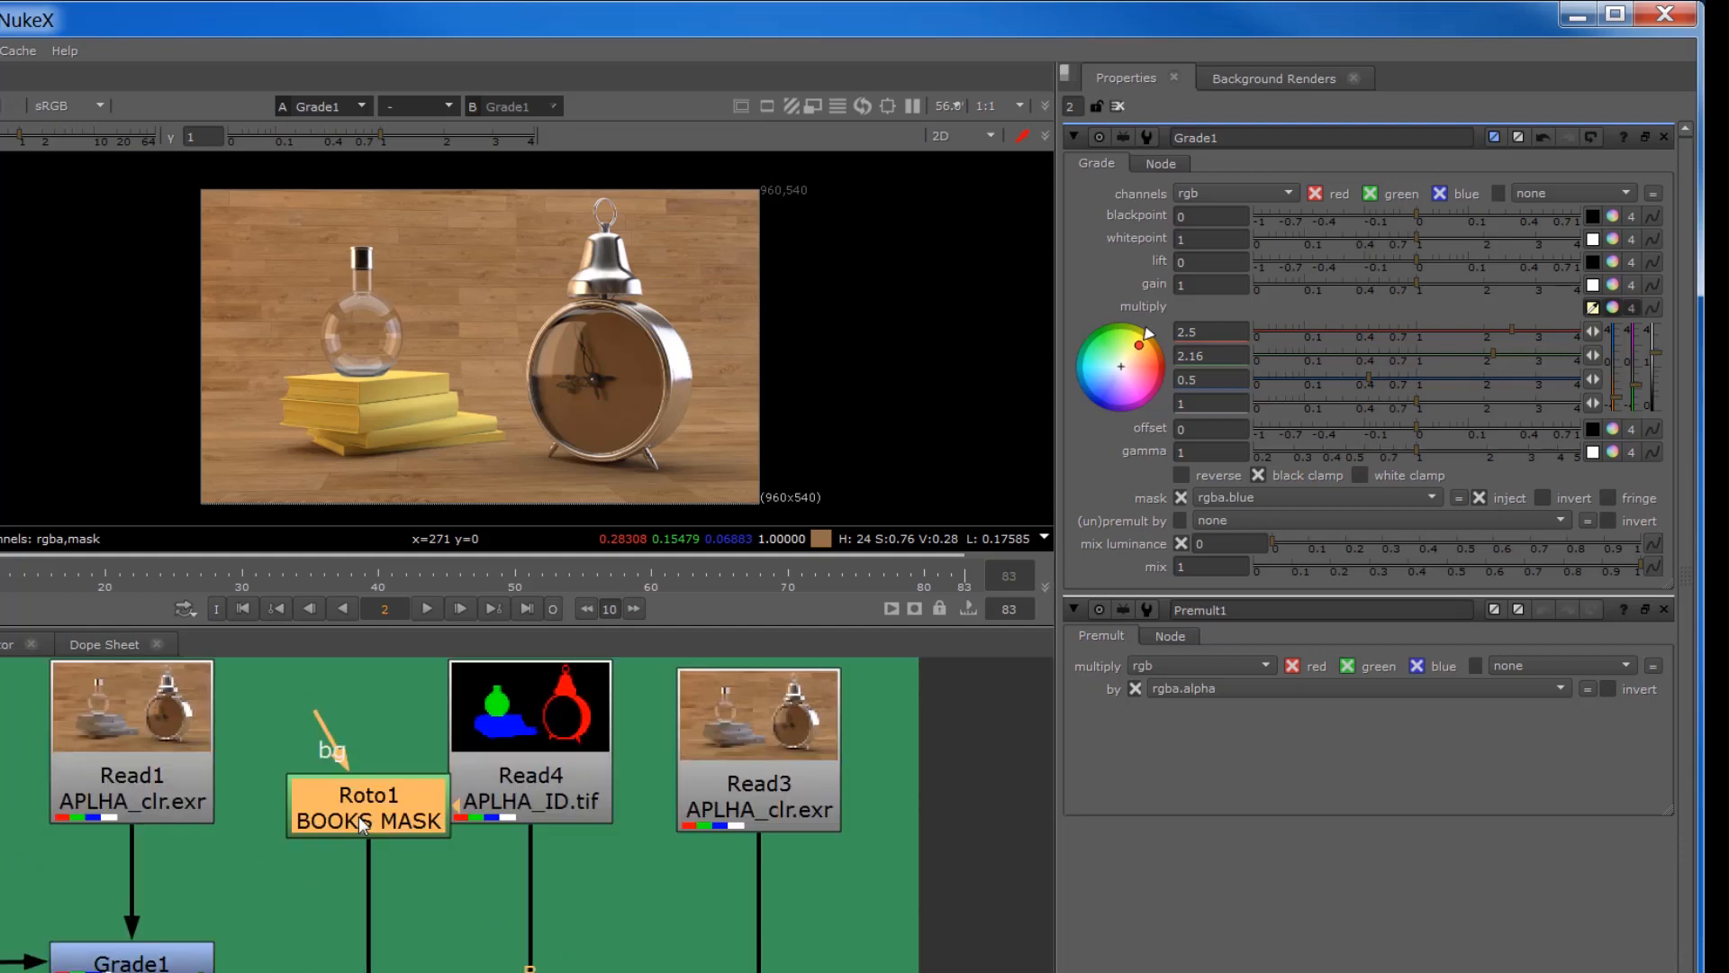
double_click(358, 816)
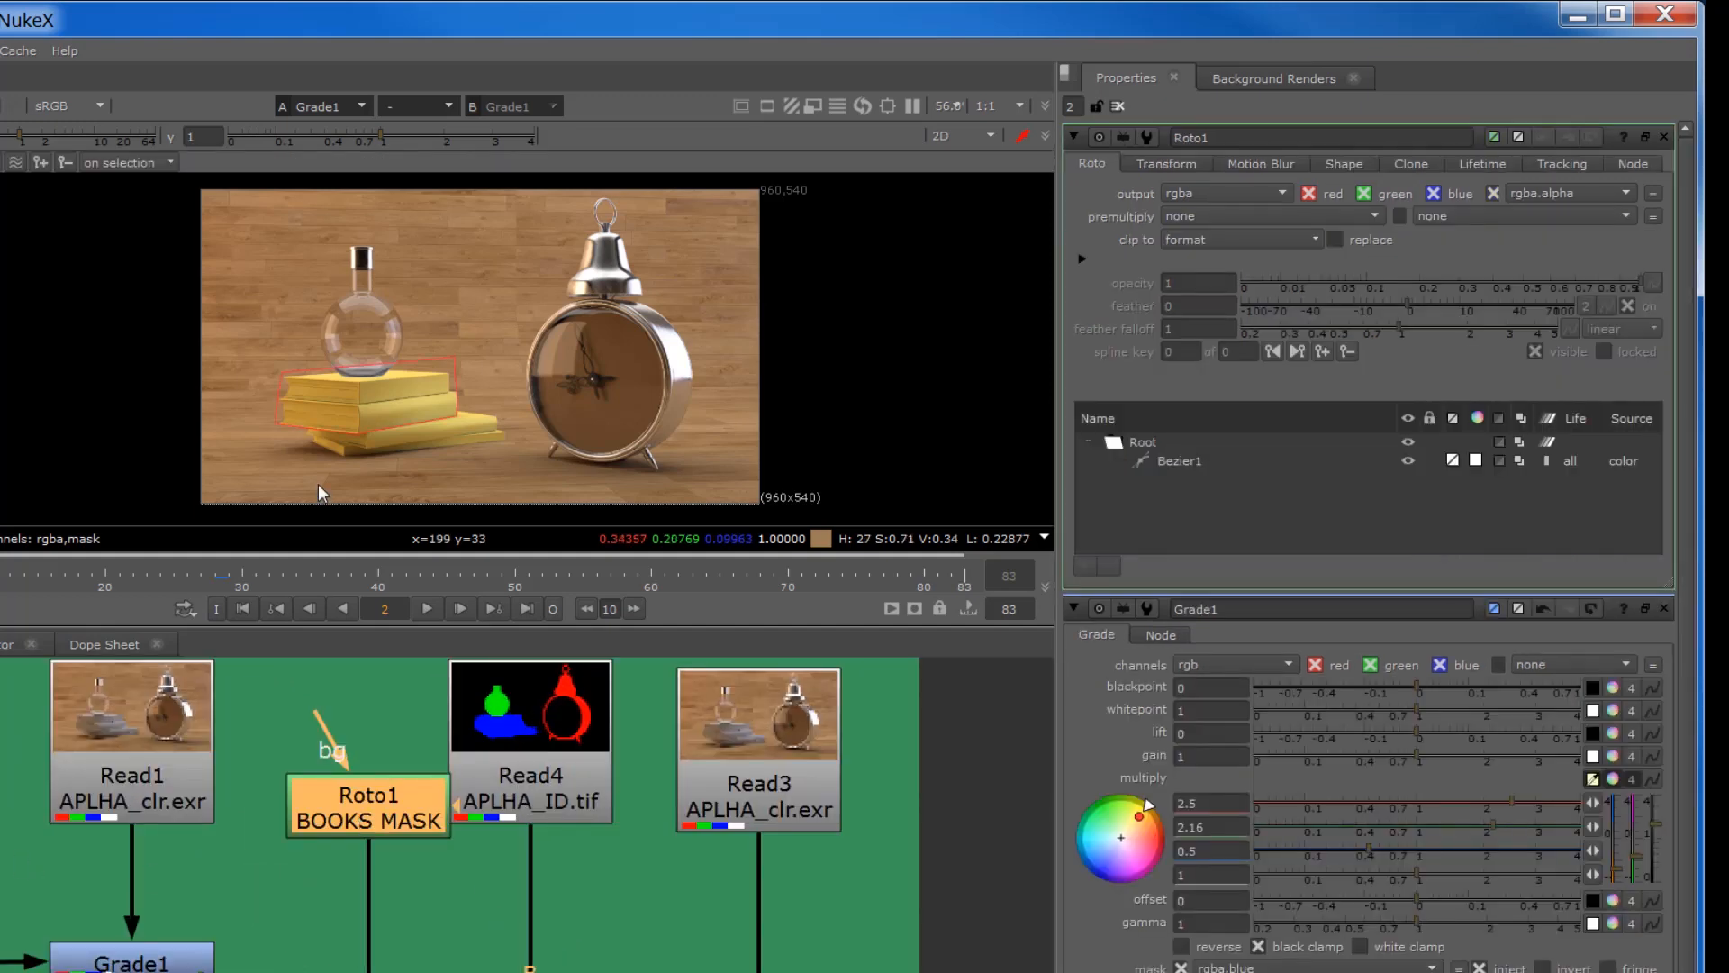
click(528, 972)
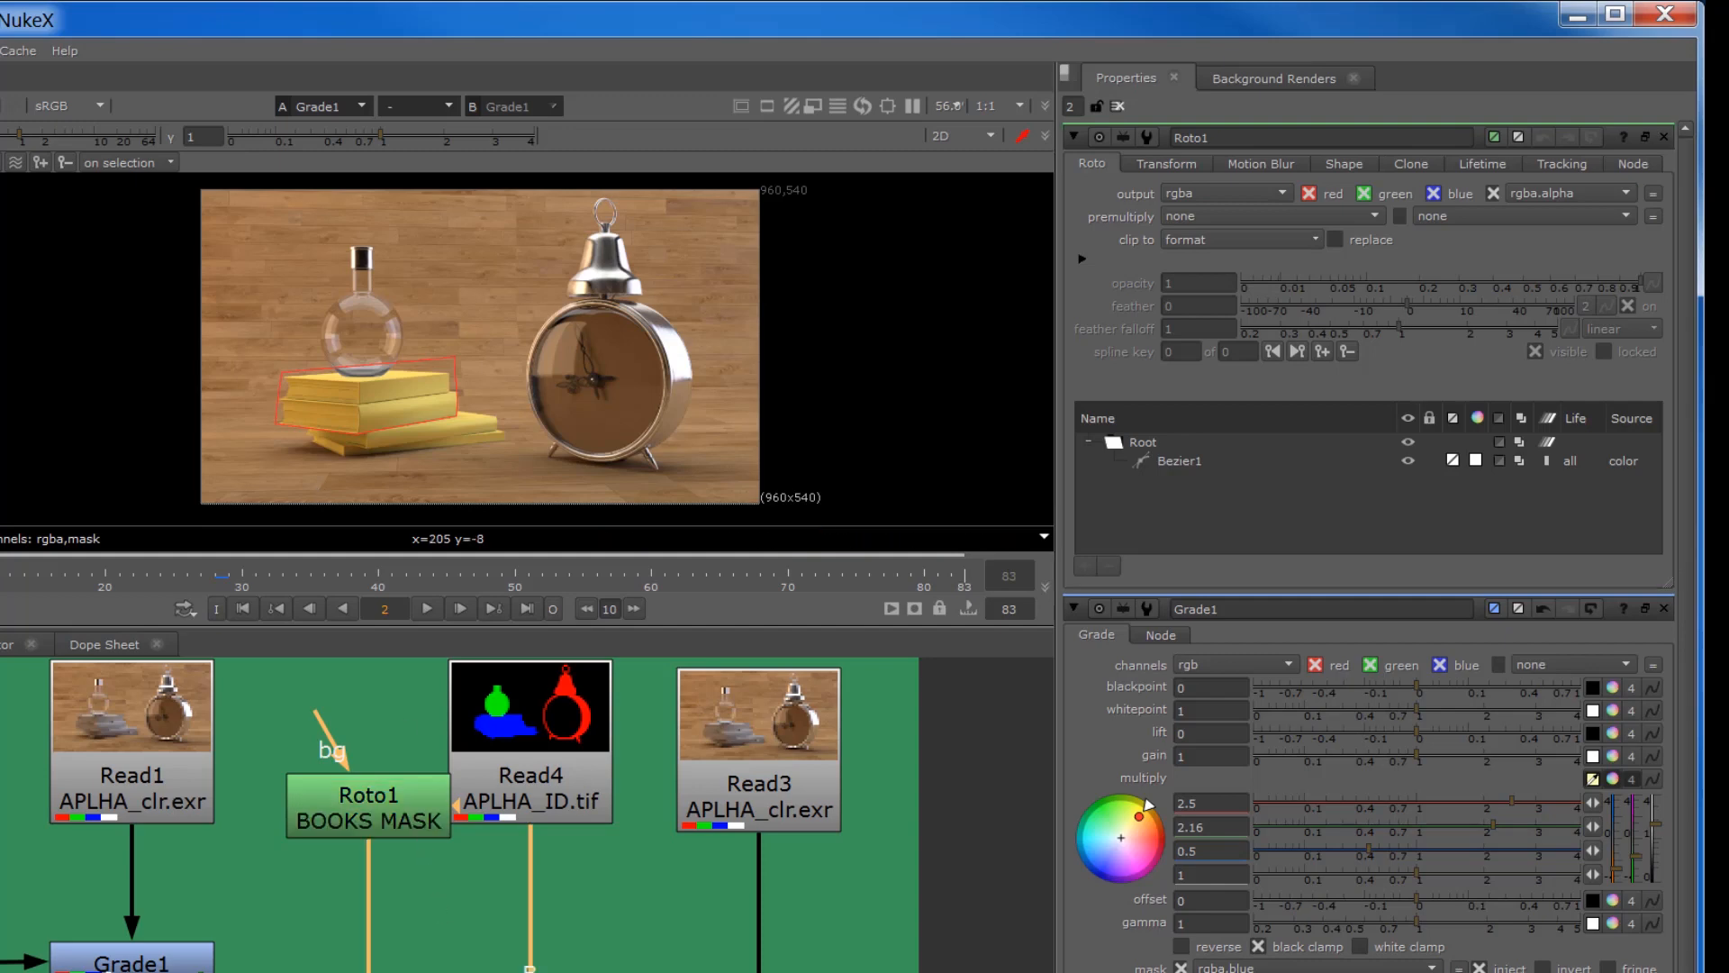
double_click(529, 969)
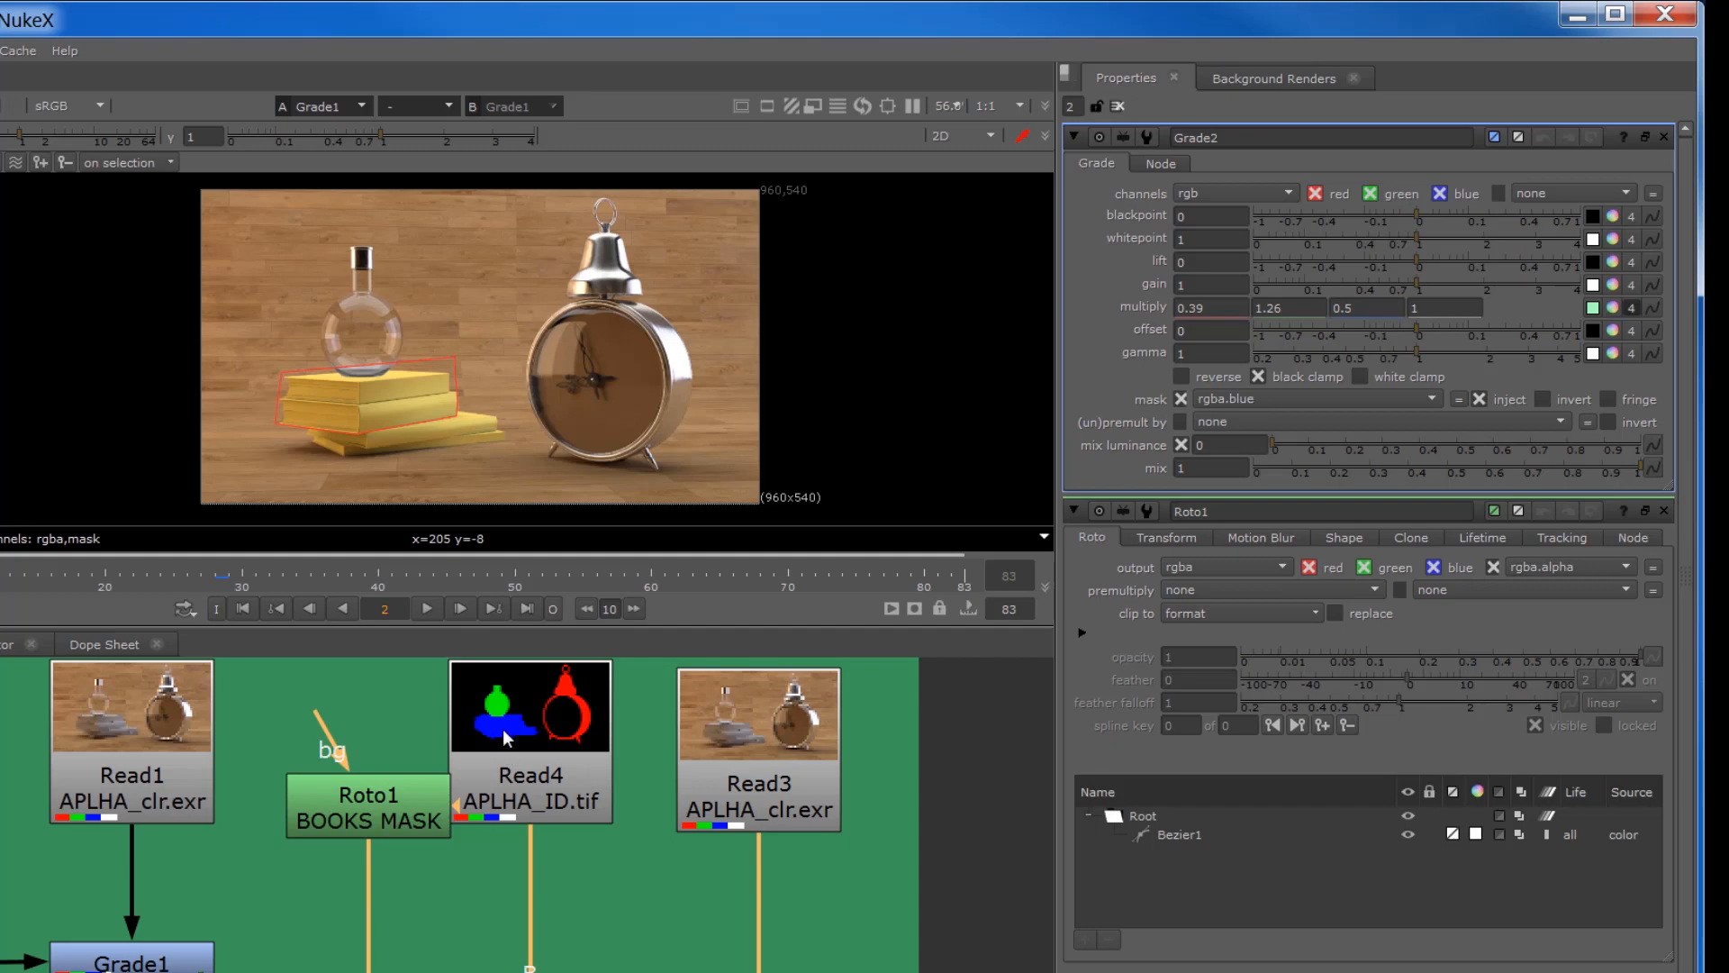
scroll(322, 435, up, 5)
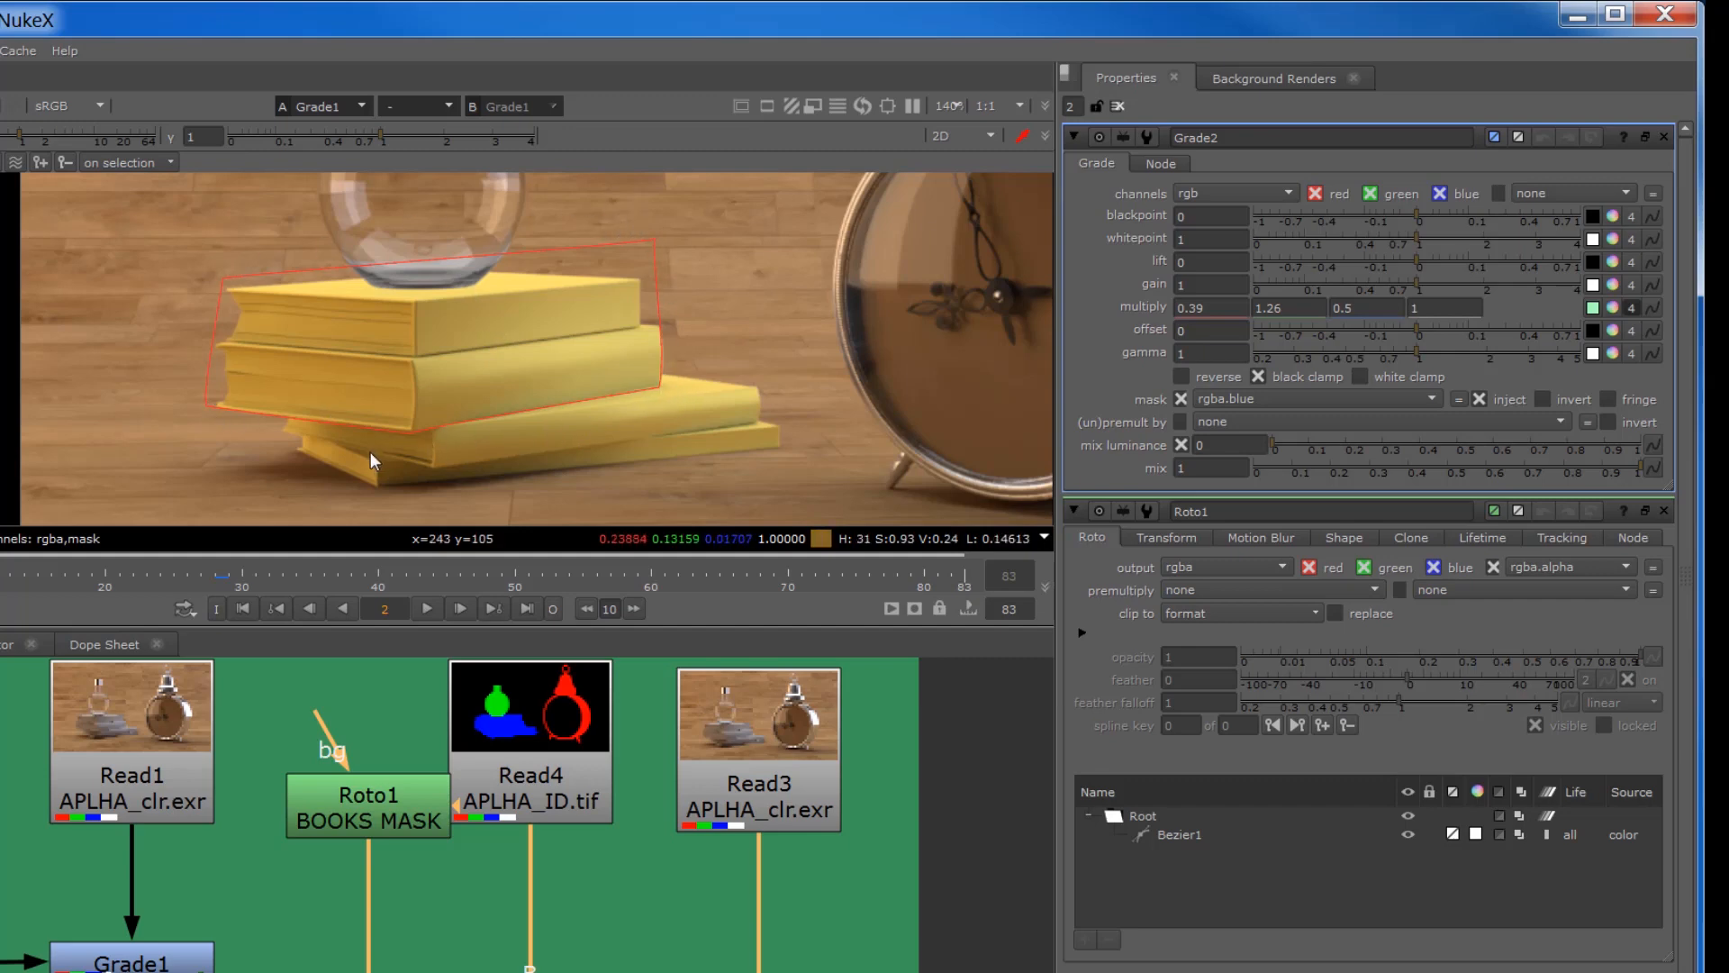
drag(324, 805, 320, 919)
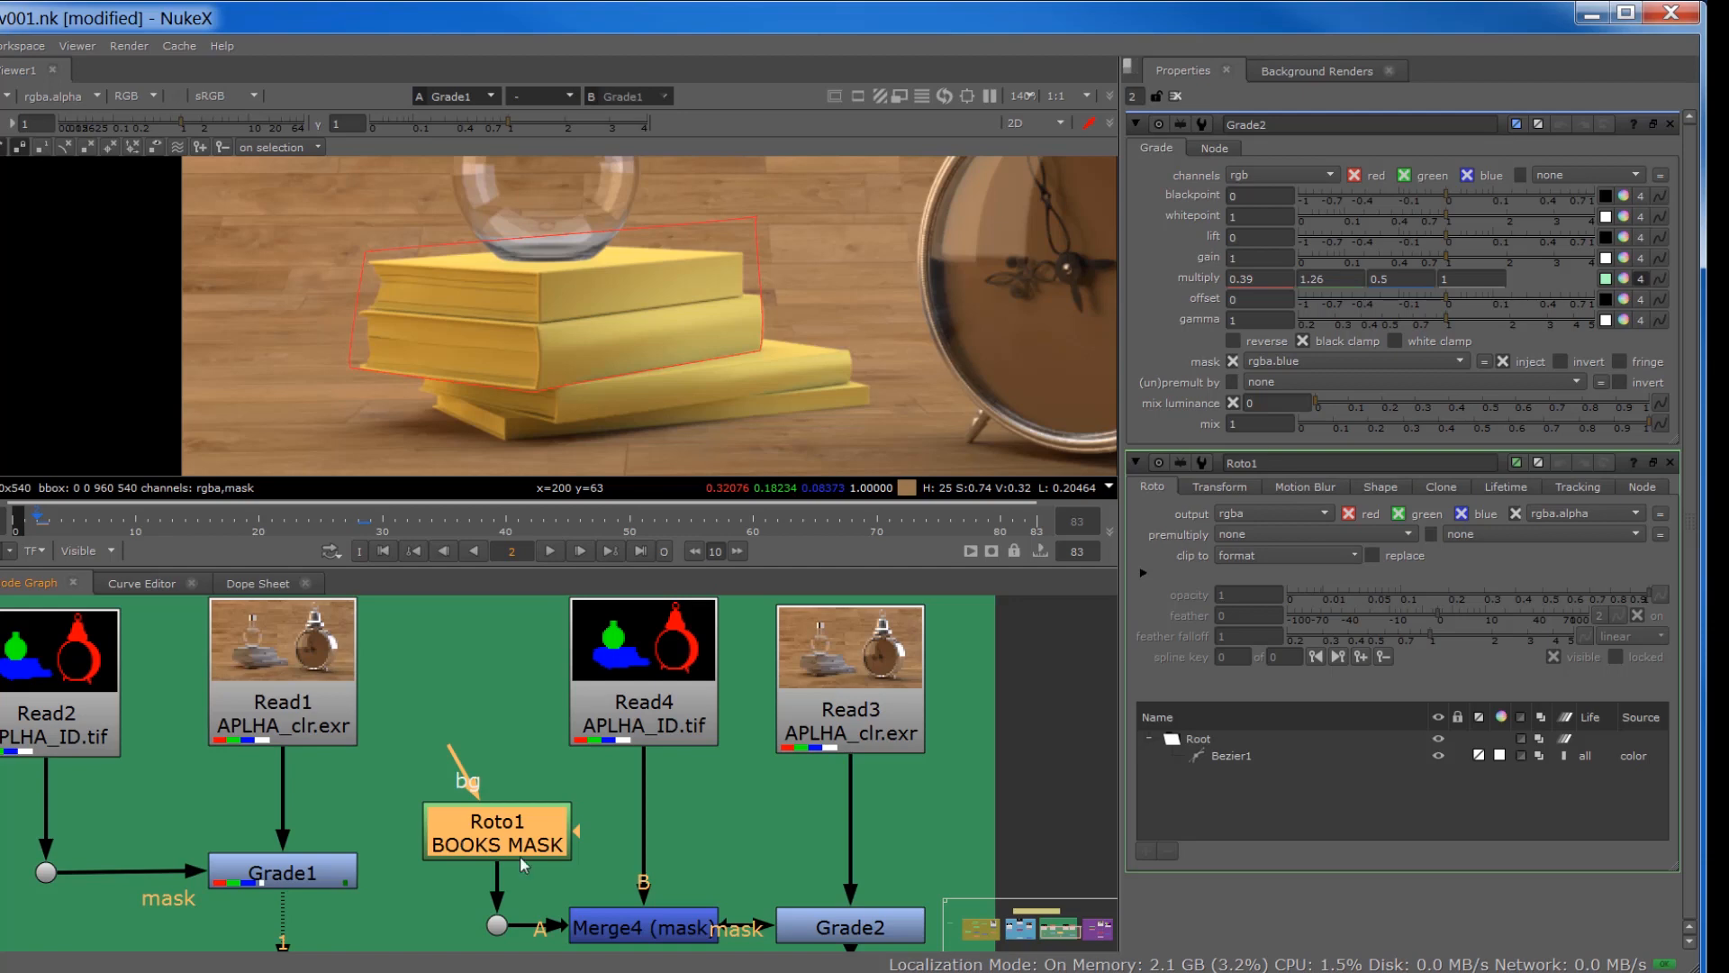
Step: View Grade2's output through Viewer1 and keep Grade2 aligned beneath Read3, beside Merge4
middle_drag(521, 856, 503, 763)
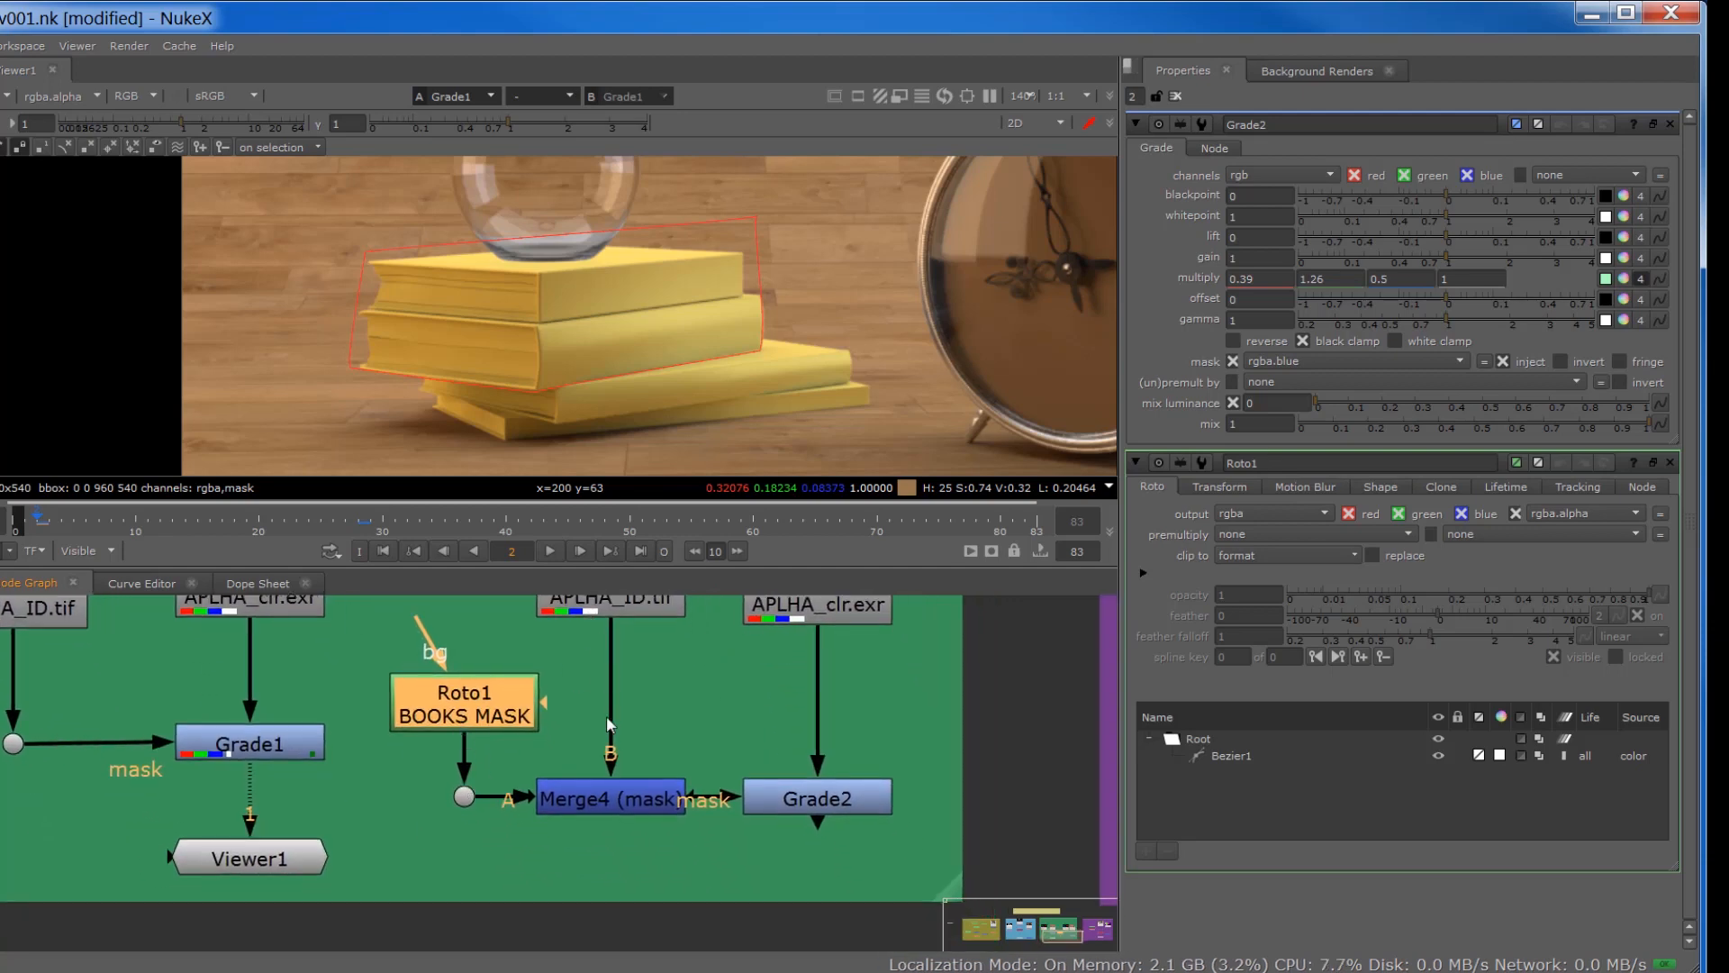
click(623, 806)
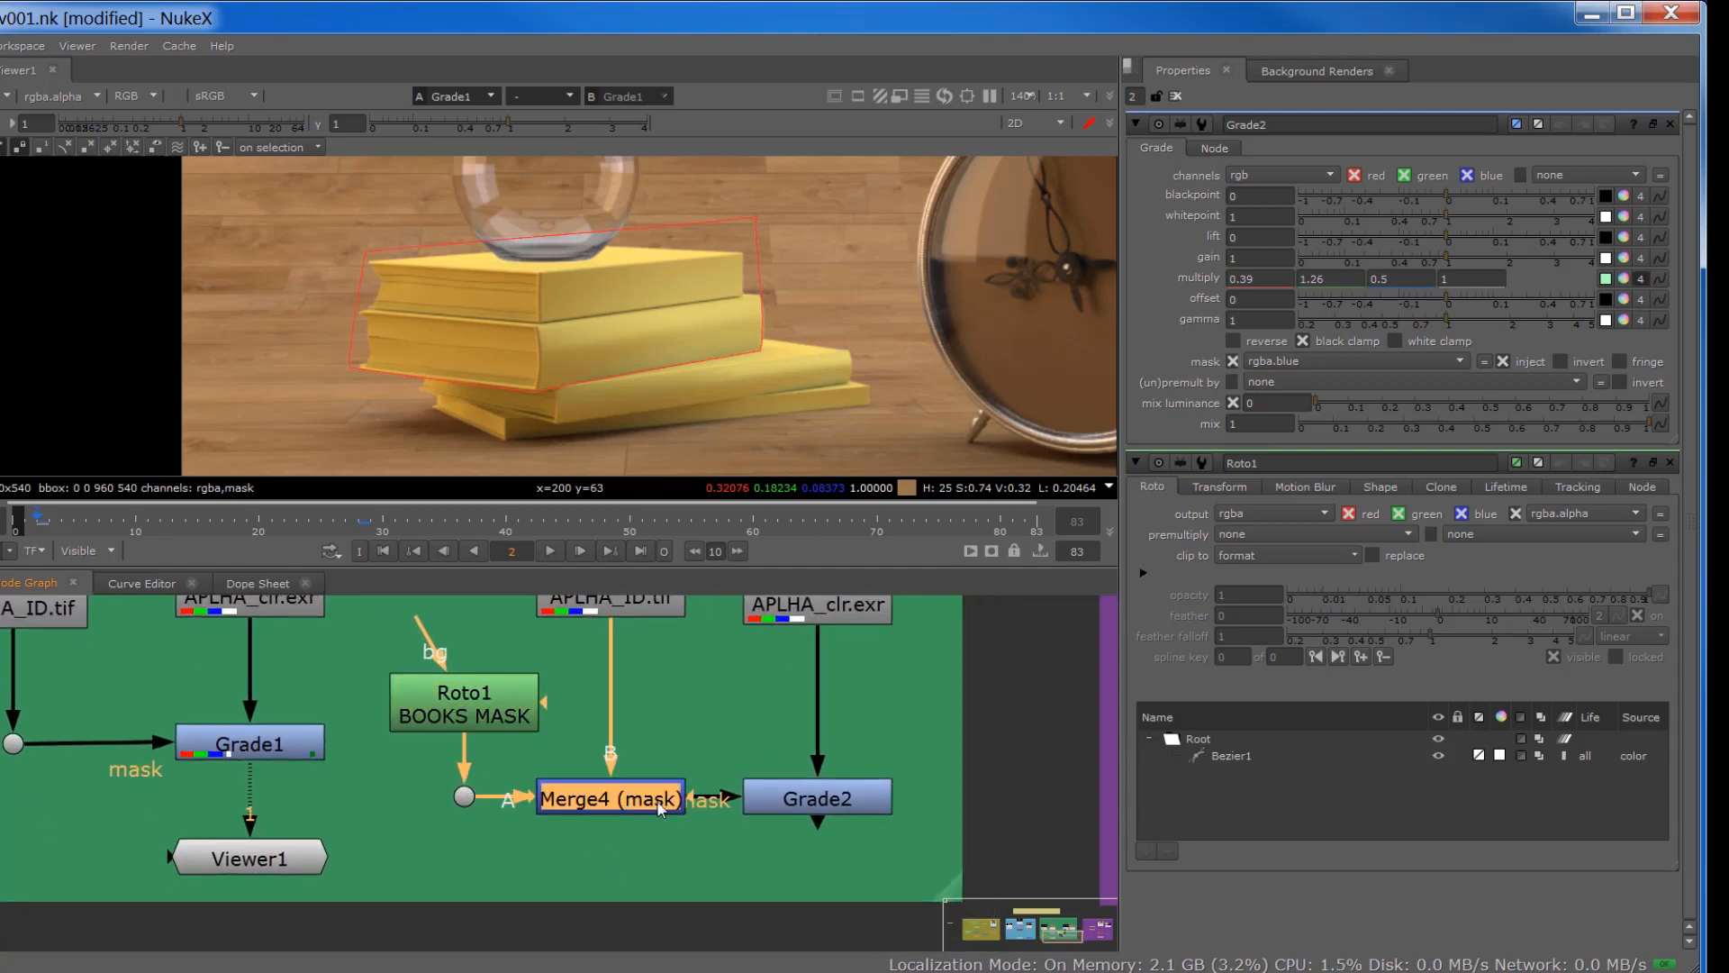
drag(804, 800, 832, 801)
key(1)
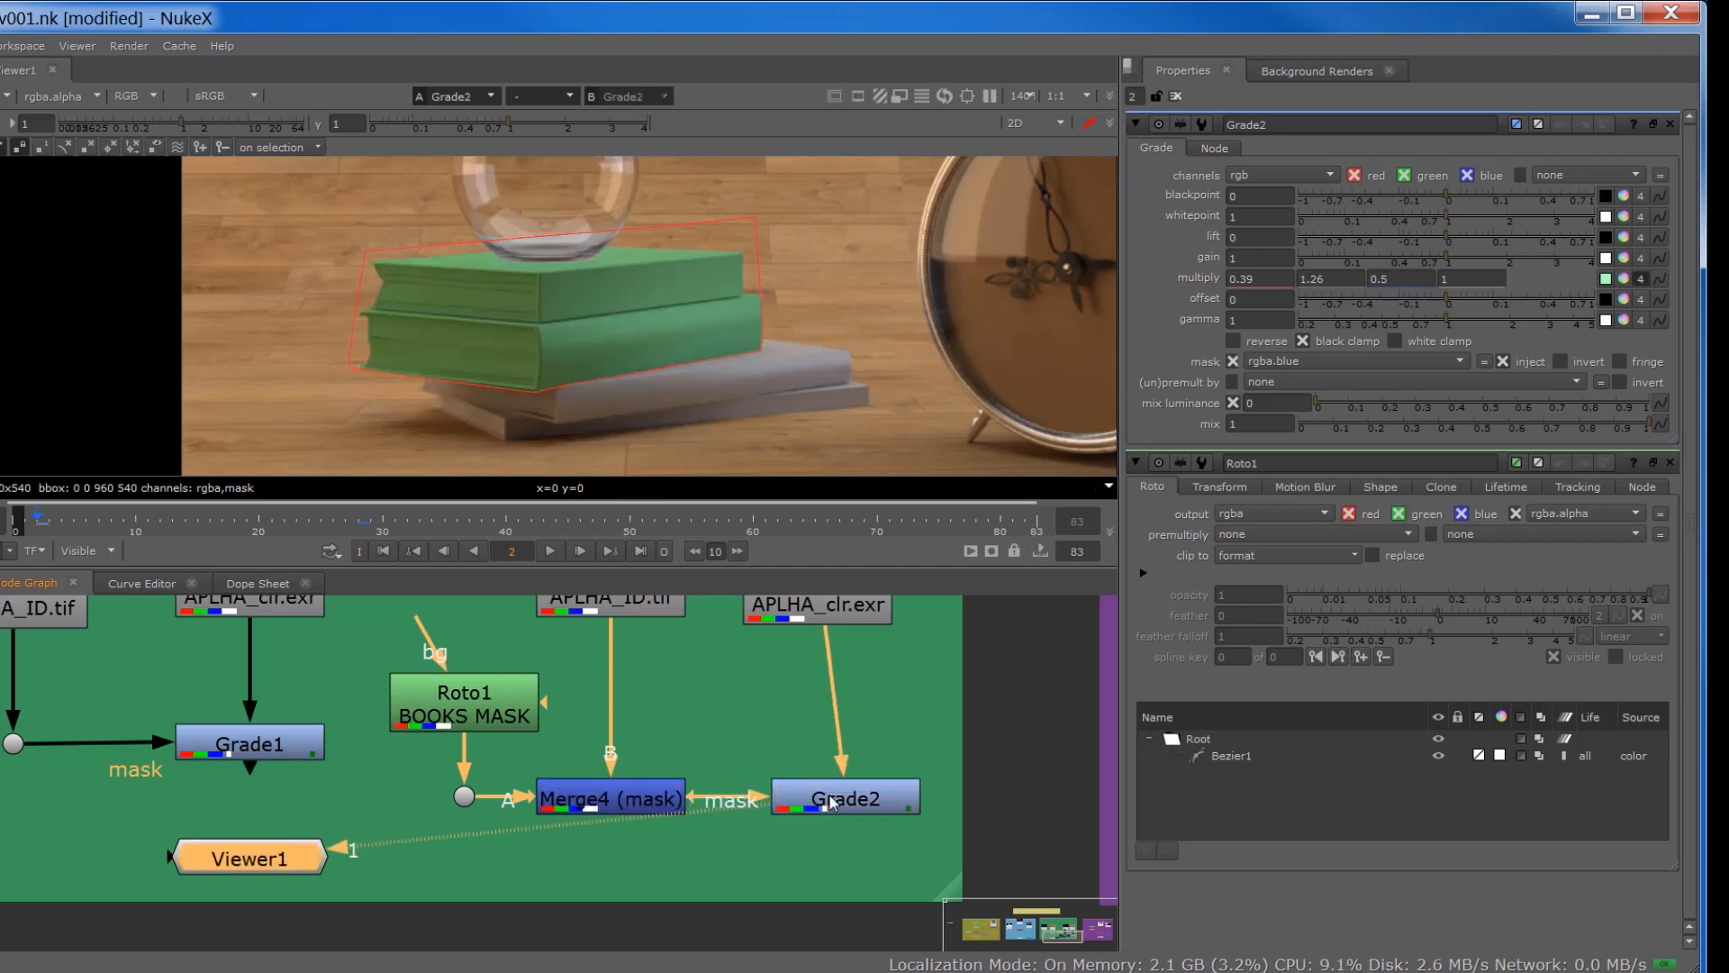
drag(831, 802, 794, 797)
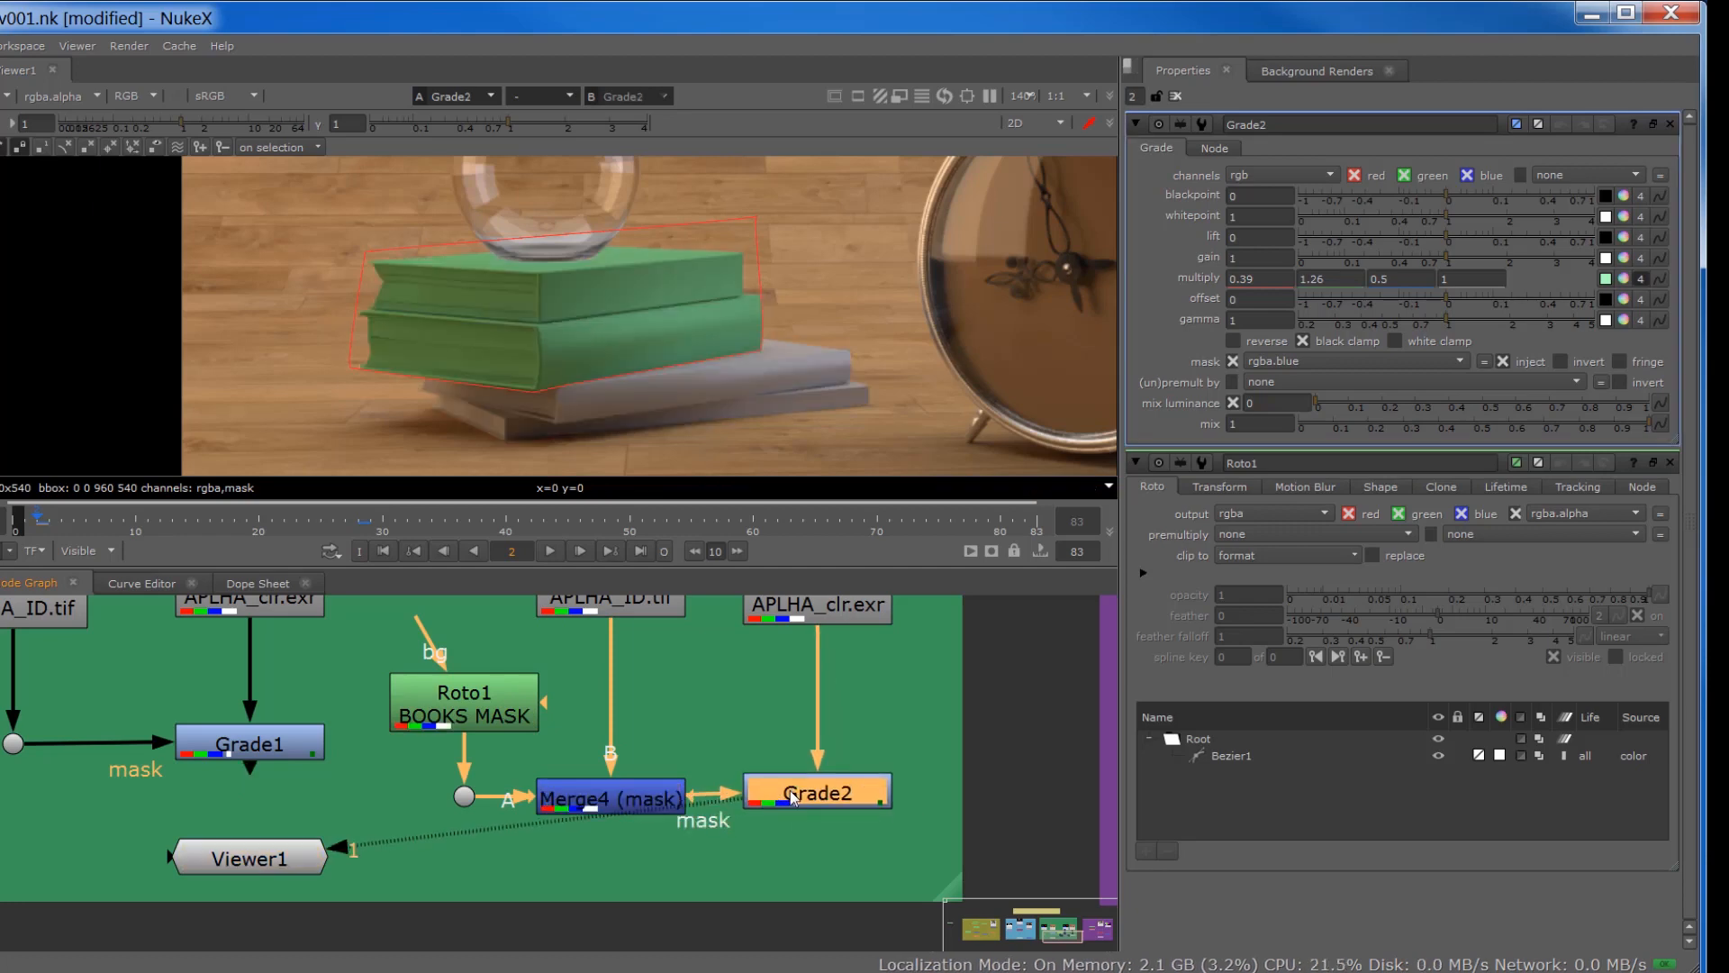
Step: Set Grade2's multiply to 3.05 red, 1.68 green and 0.005 blue, and place Viewer1 below Grade2
click(1624, 278)
drag(1515, 301, 1556, 299)
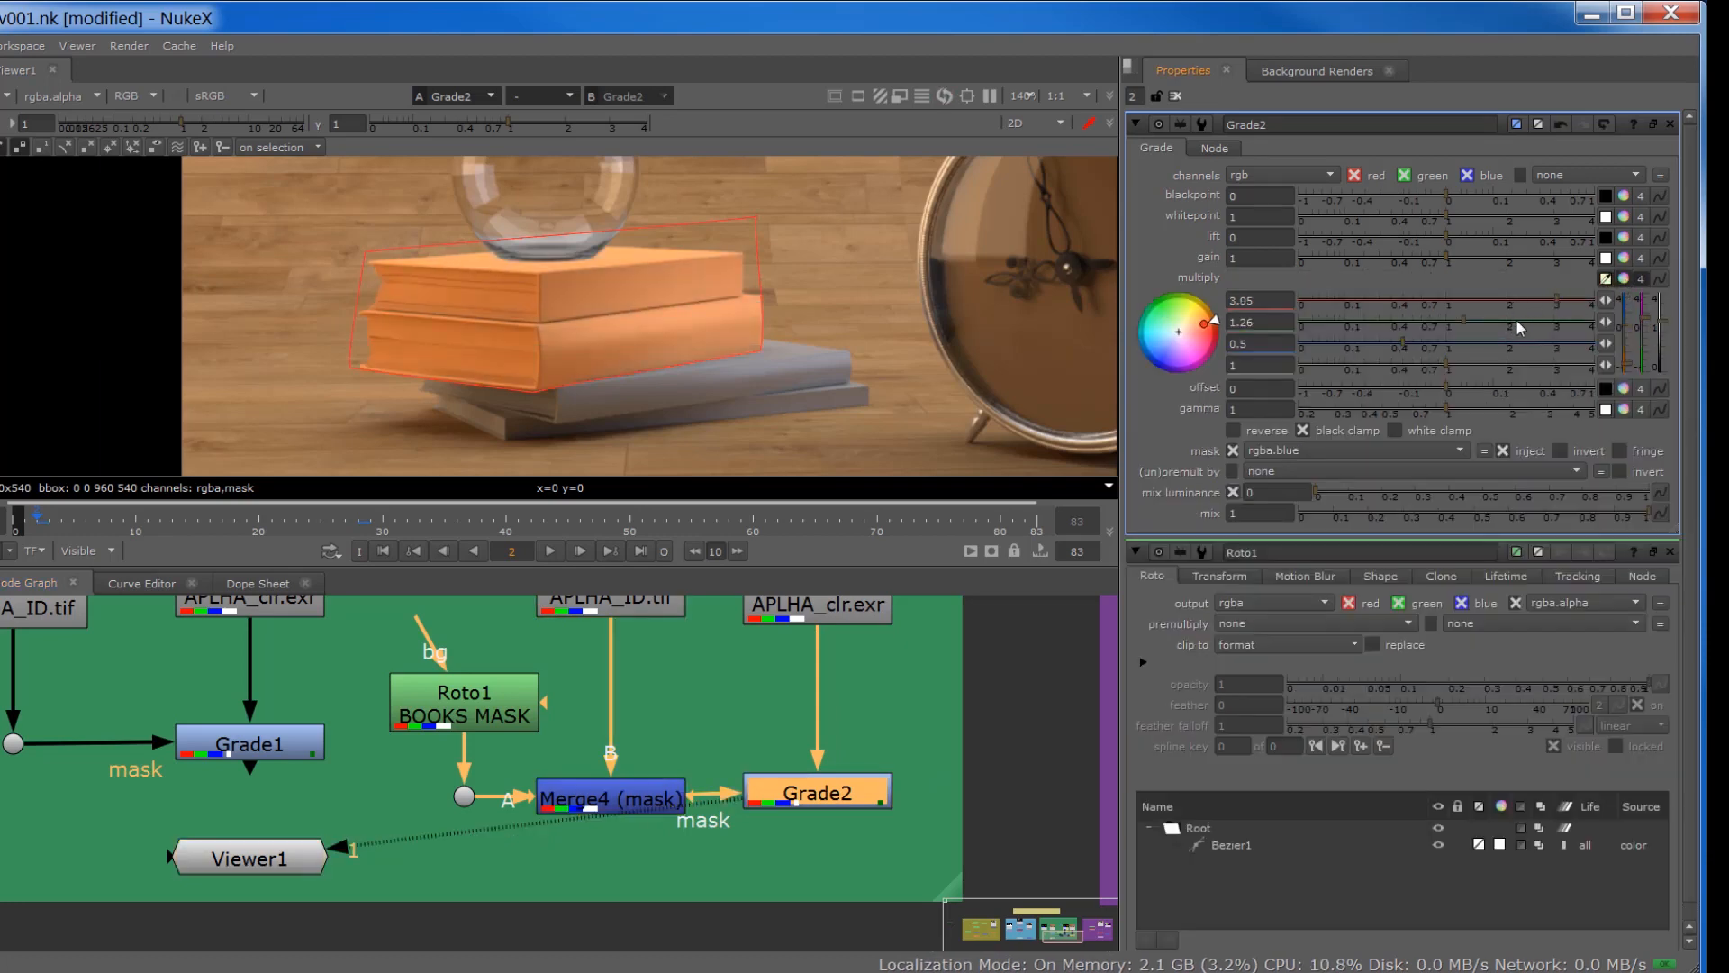
drag(1437, 326, 1492, 329)
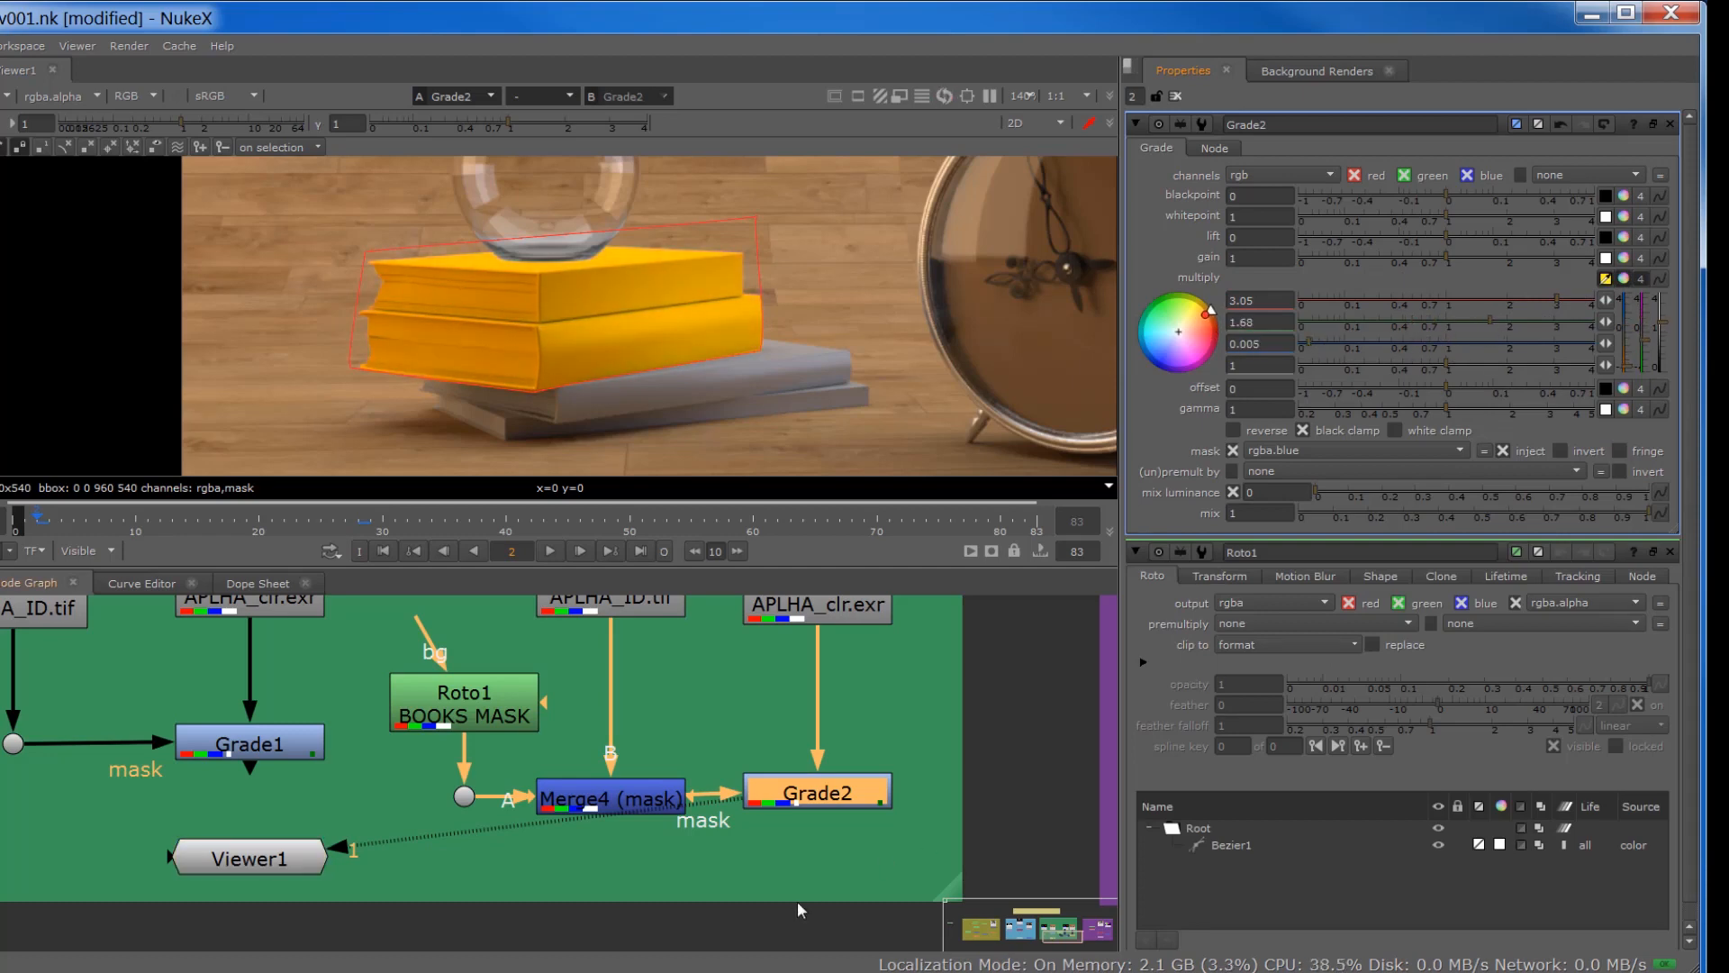
drag(248, 860, 766, 847)
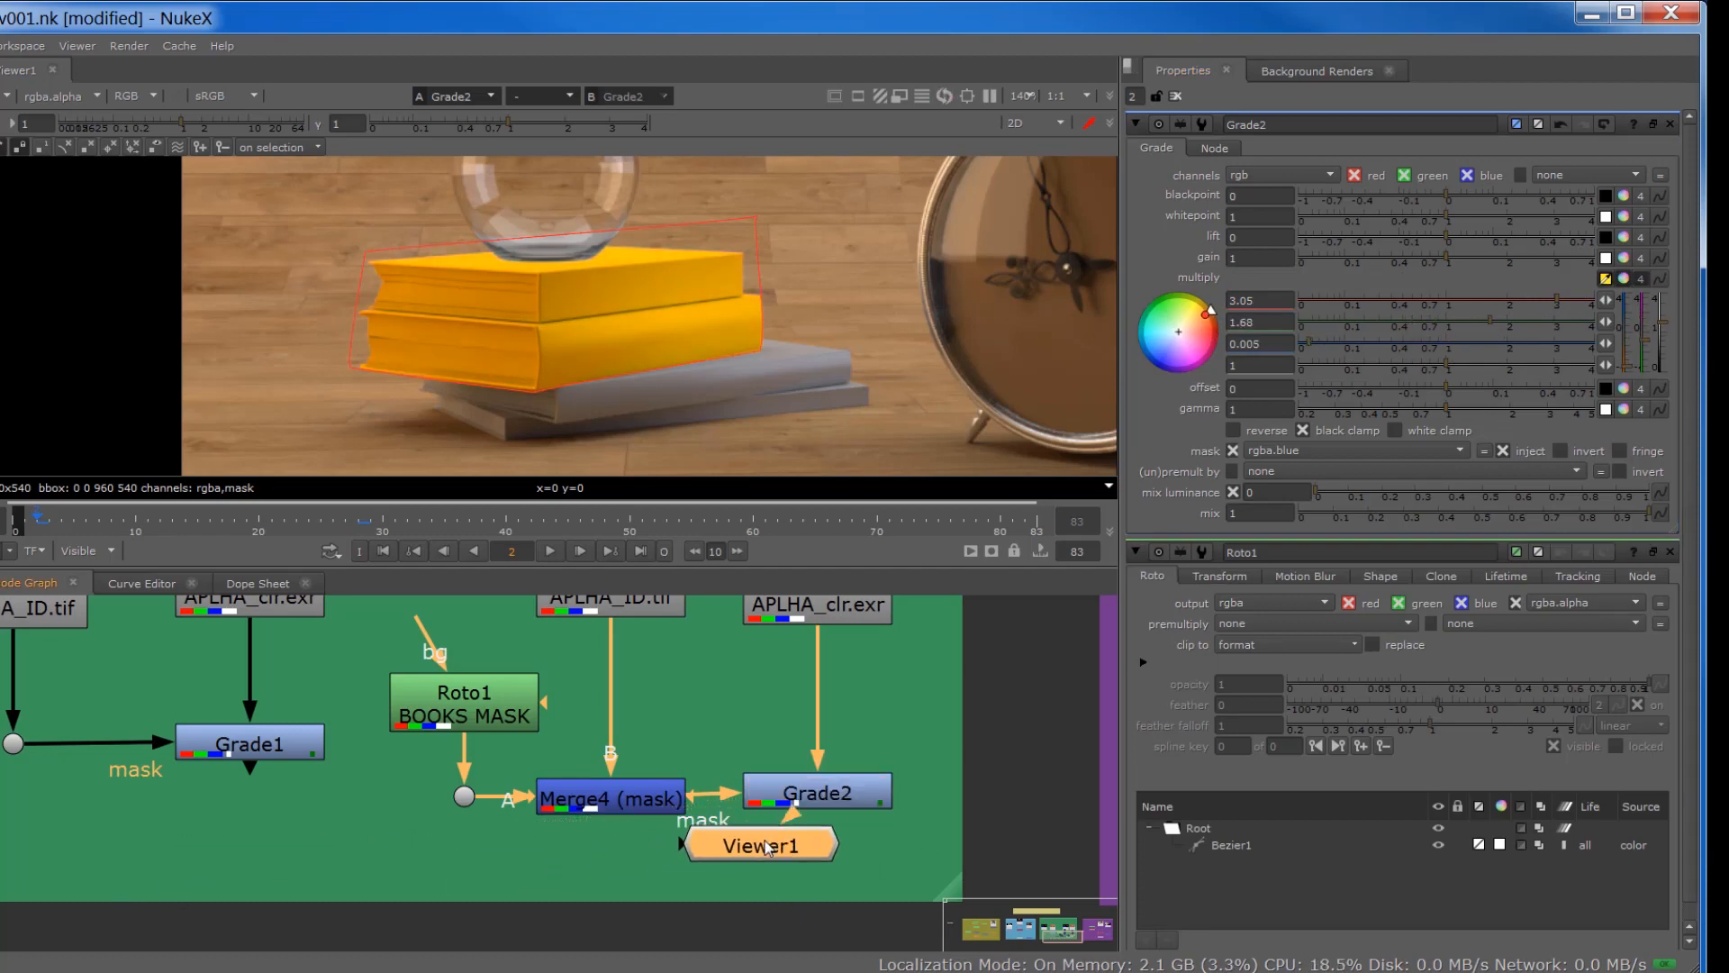
Step: Move Roto1 BOOKS MASK slightly higher and open the Roto1 and Merge4 settings
drag(472, 721, 478, 694)
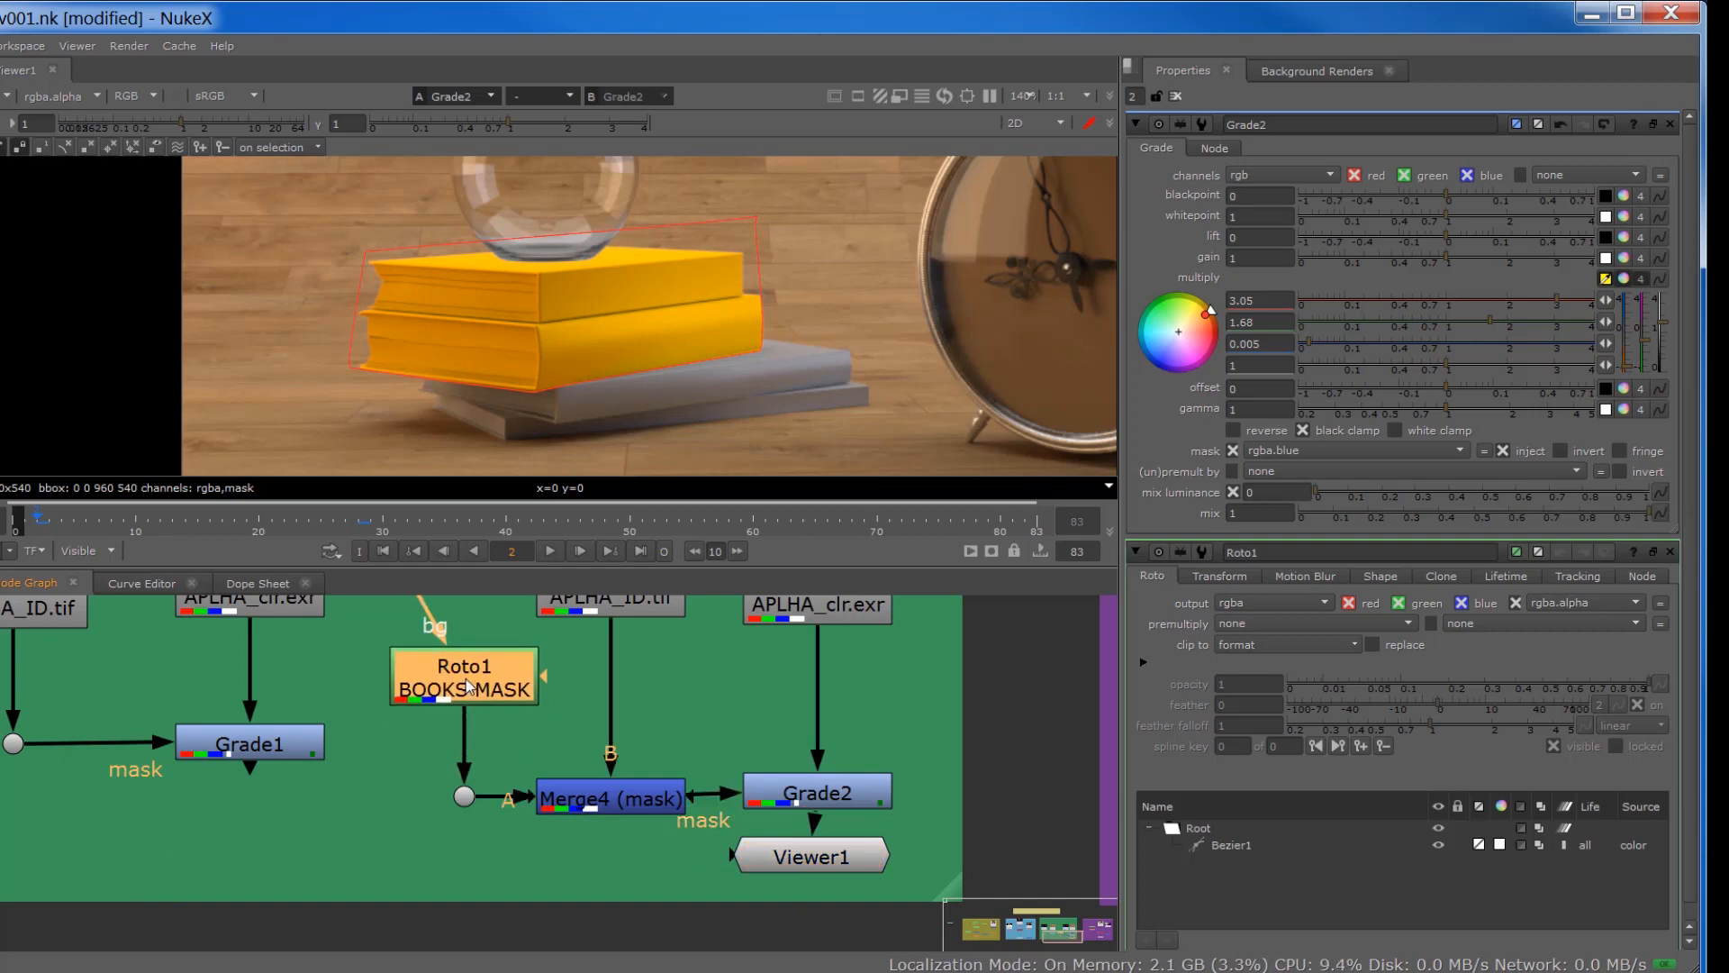
double_click(482, 708)
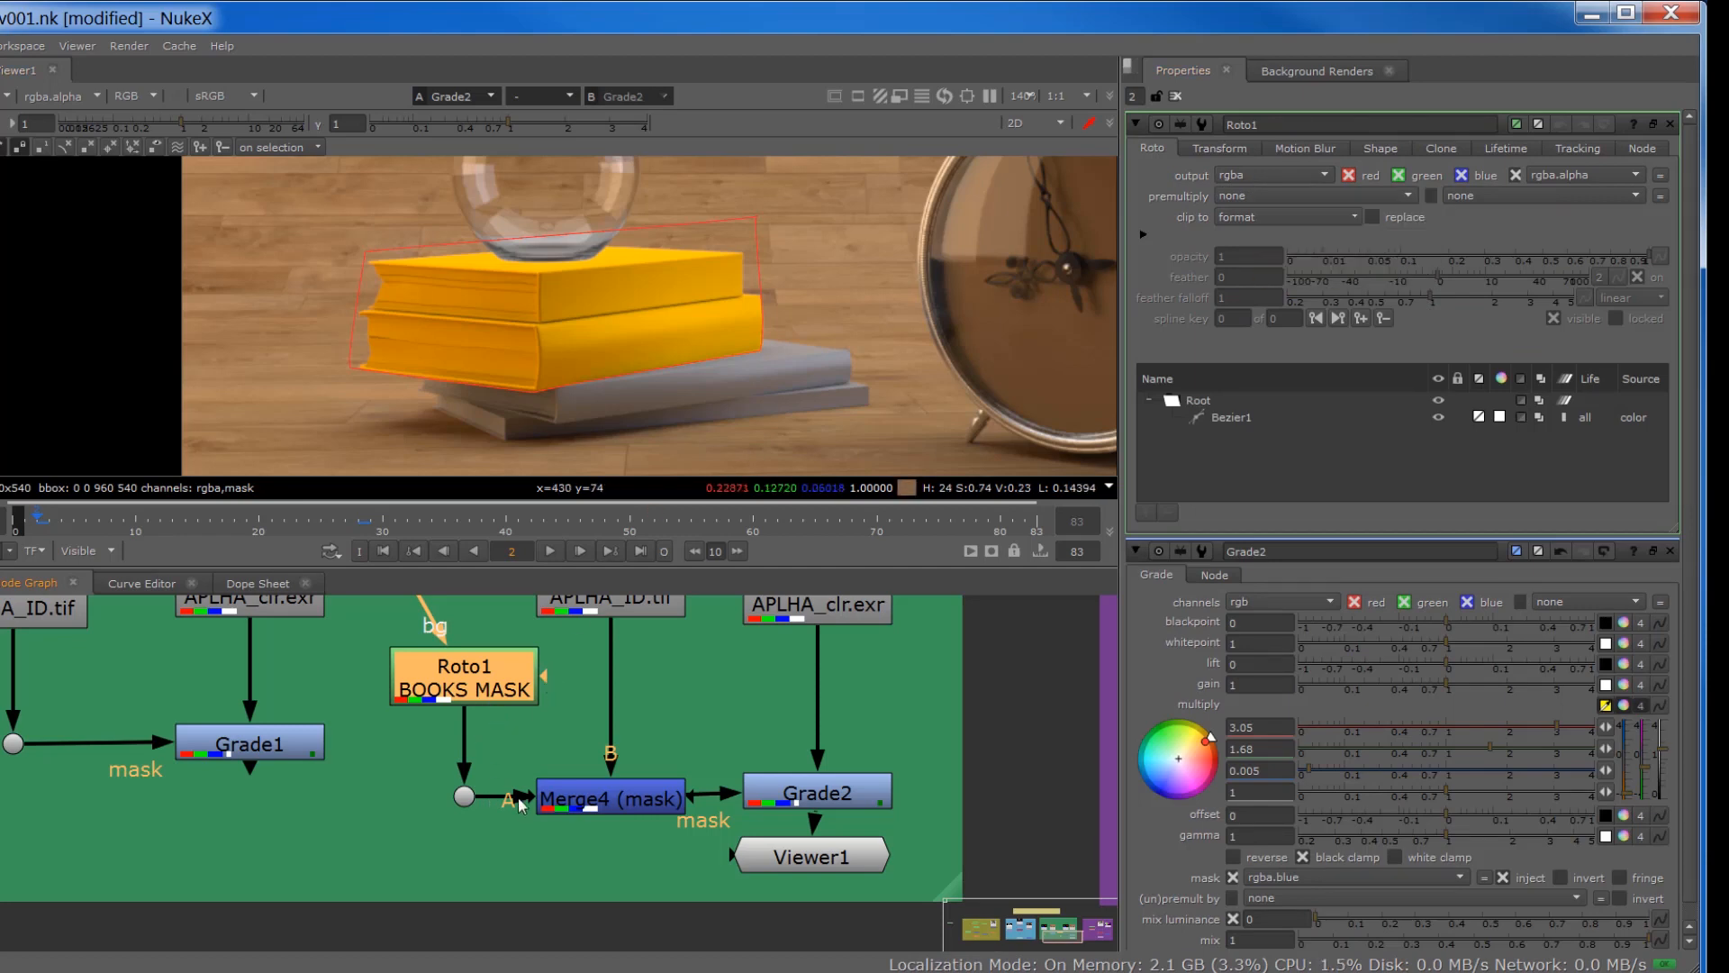
double_click(614, 802)
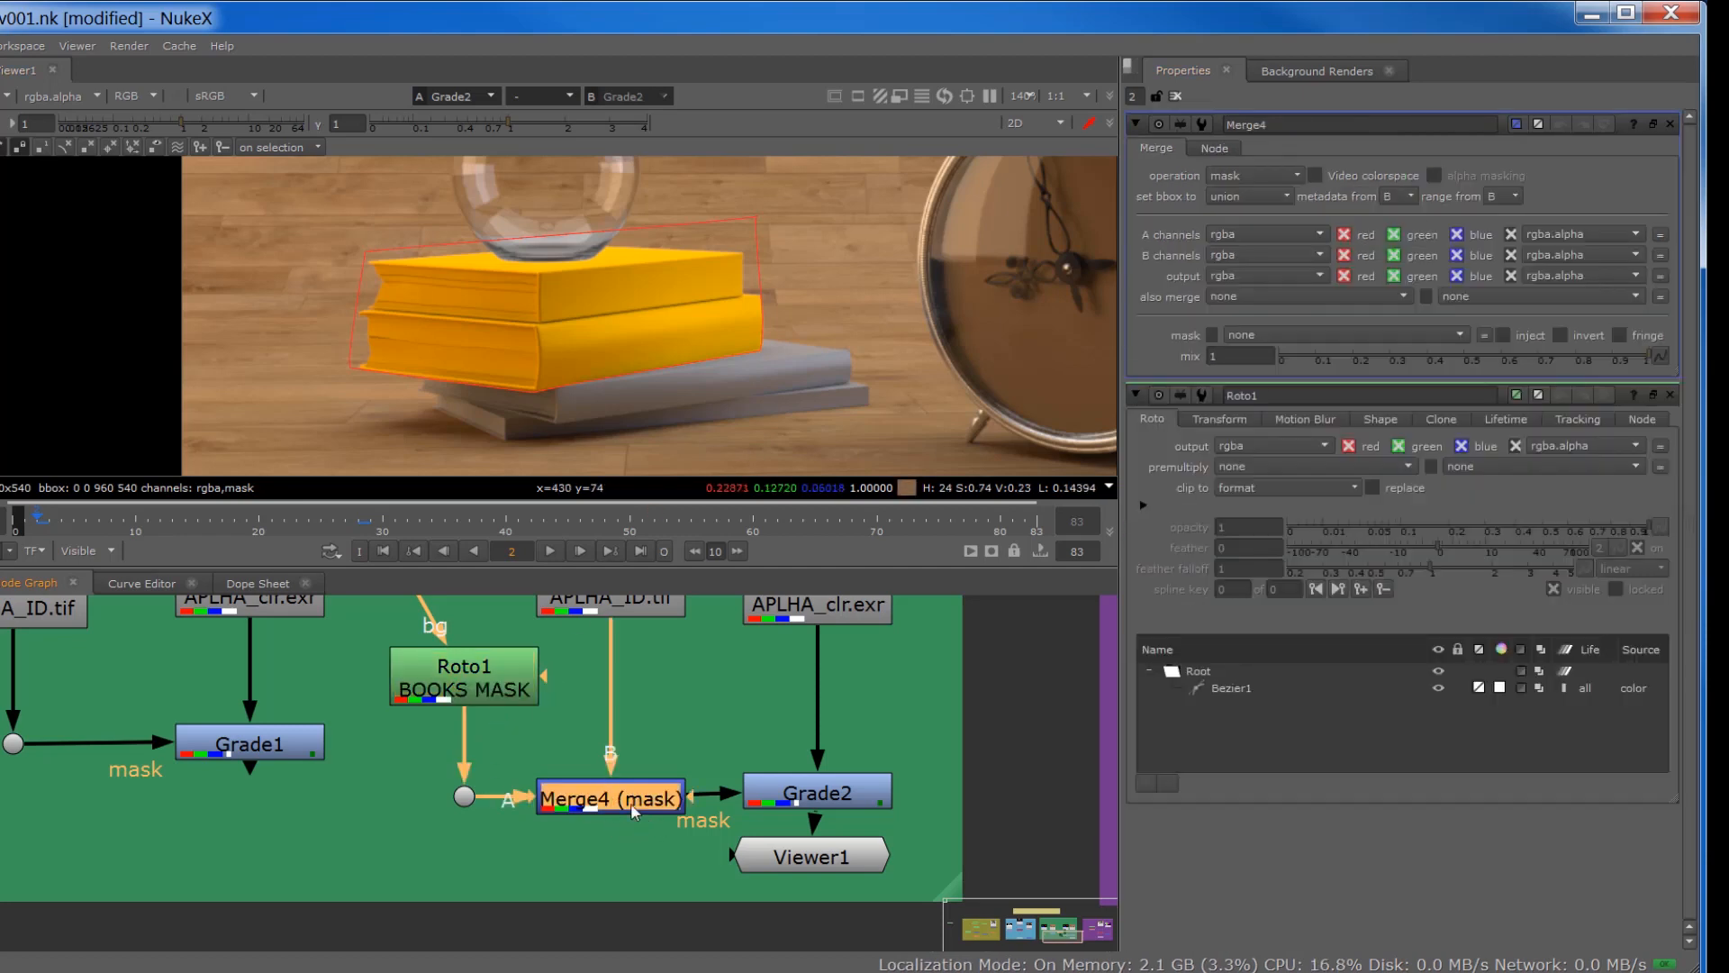
Step: Try the over operation on Merge4 to compare the masked area, and restore the mask operation
click(1272, 175)
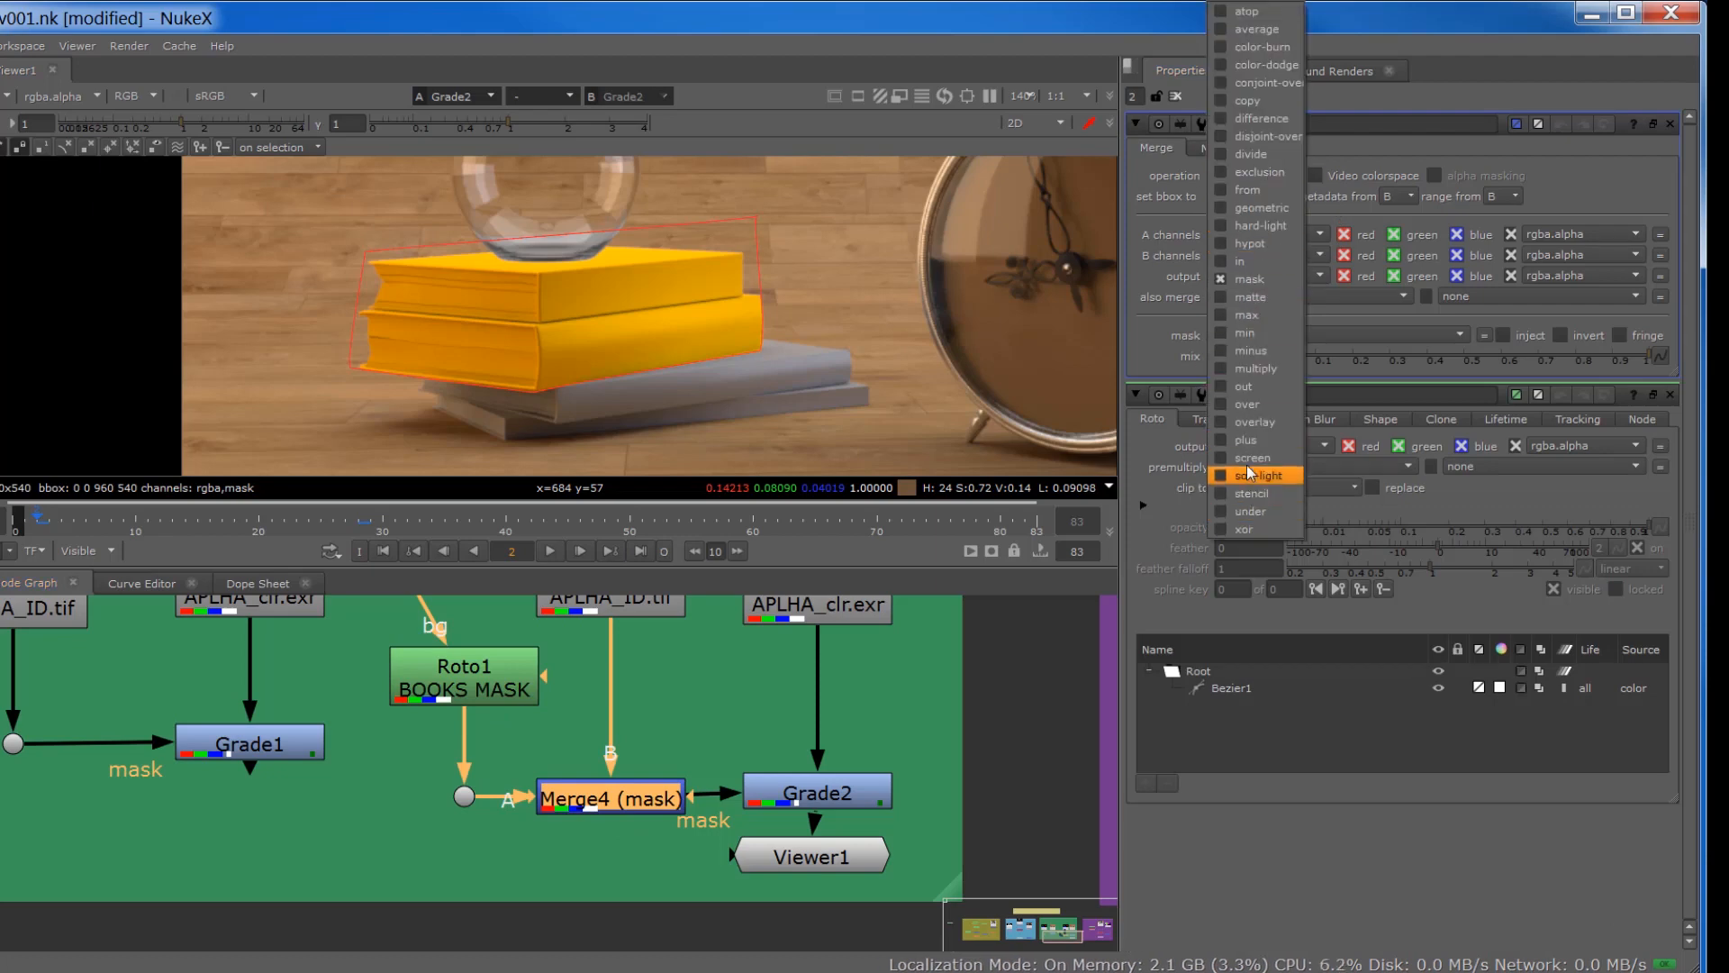
click(1239, 406)
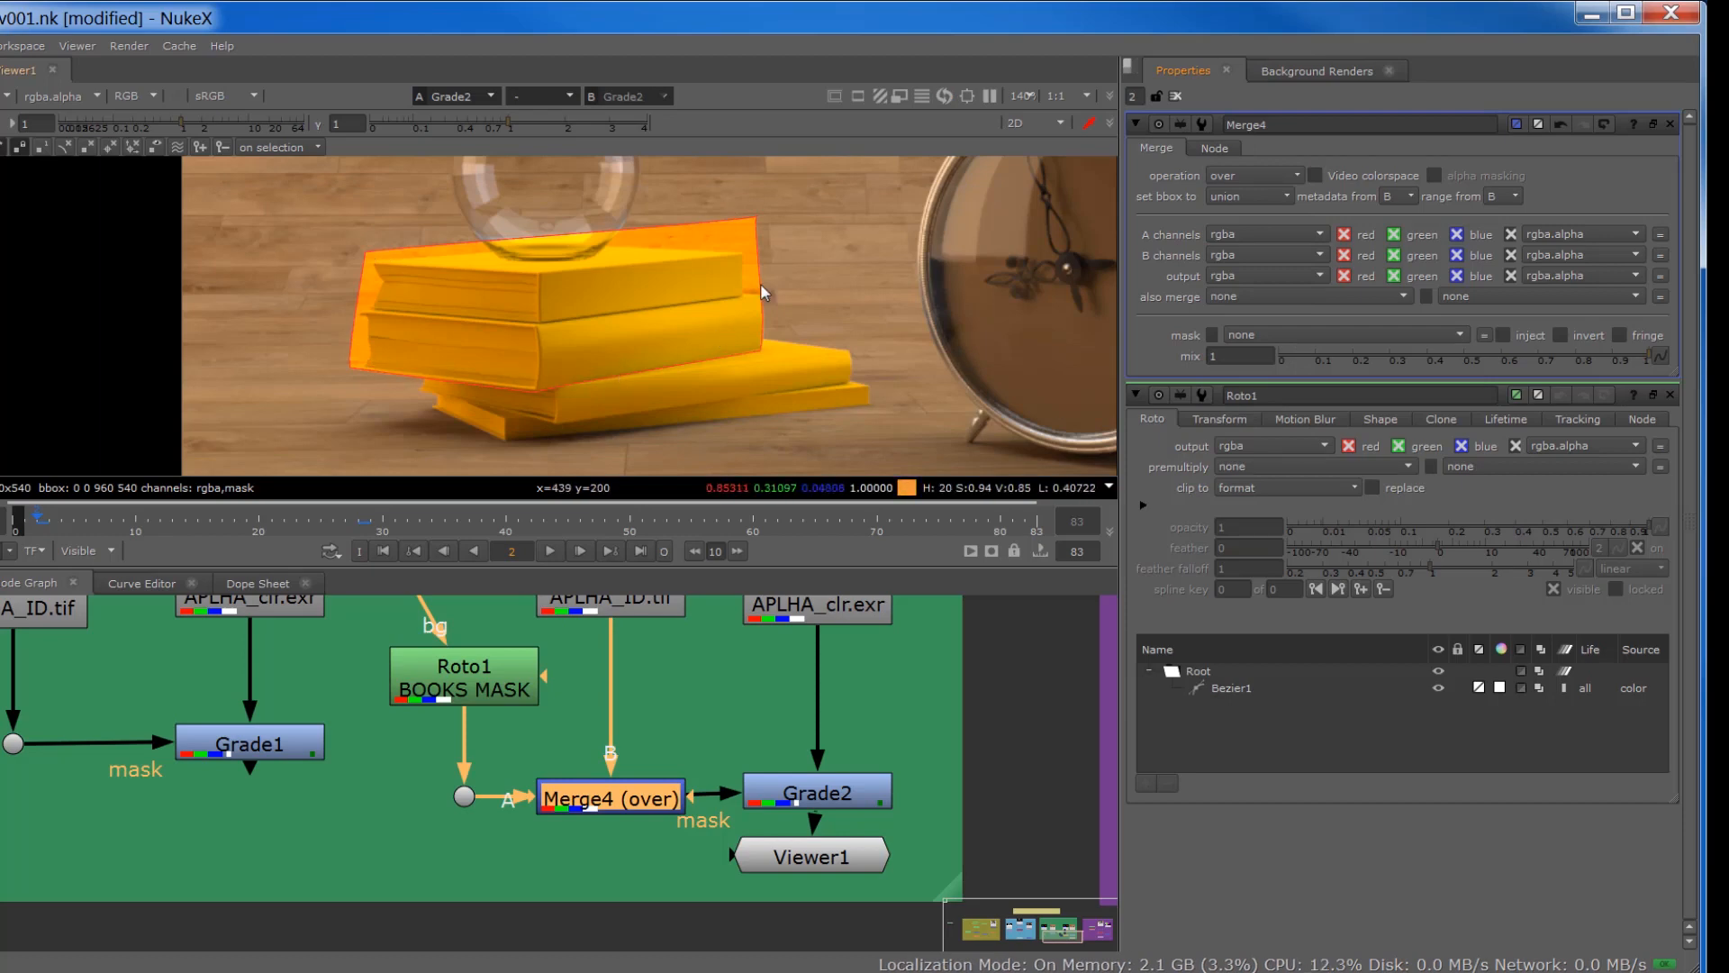
click(1238, 176)
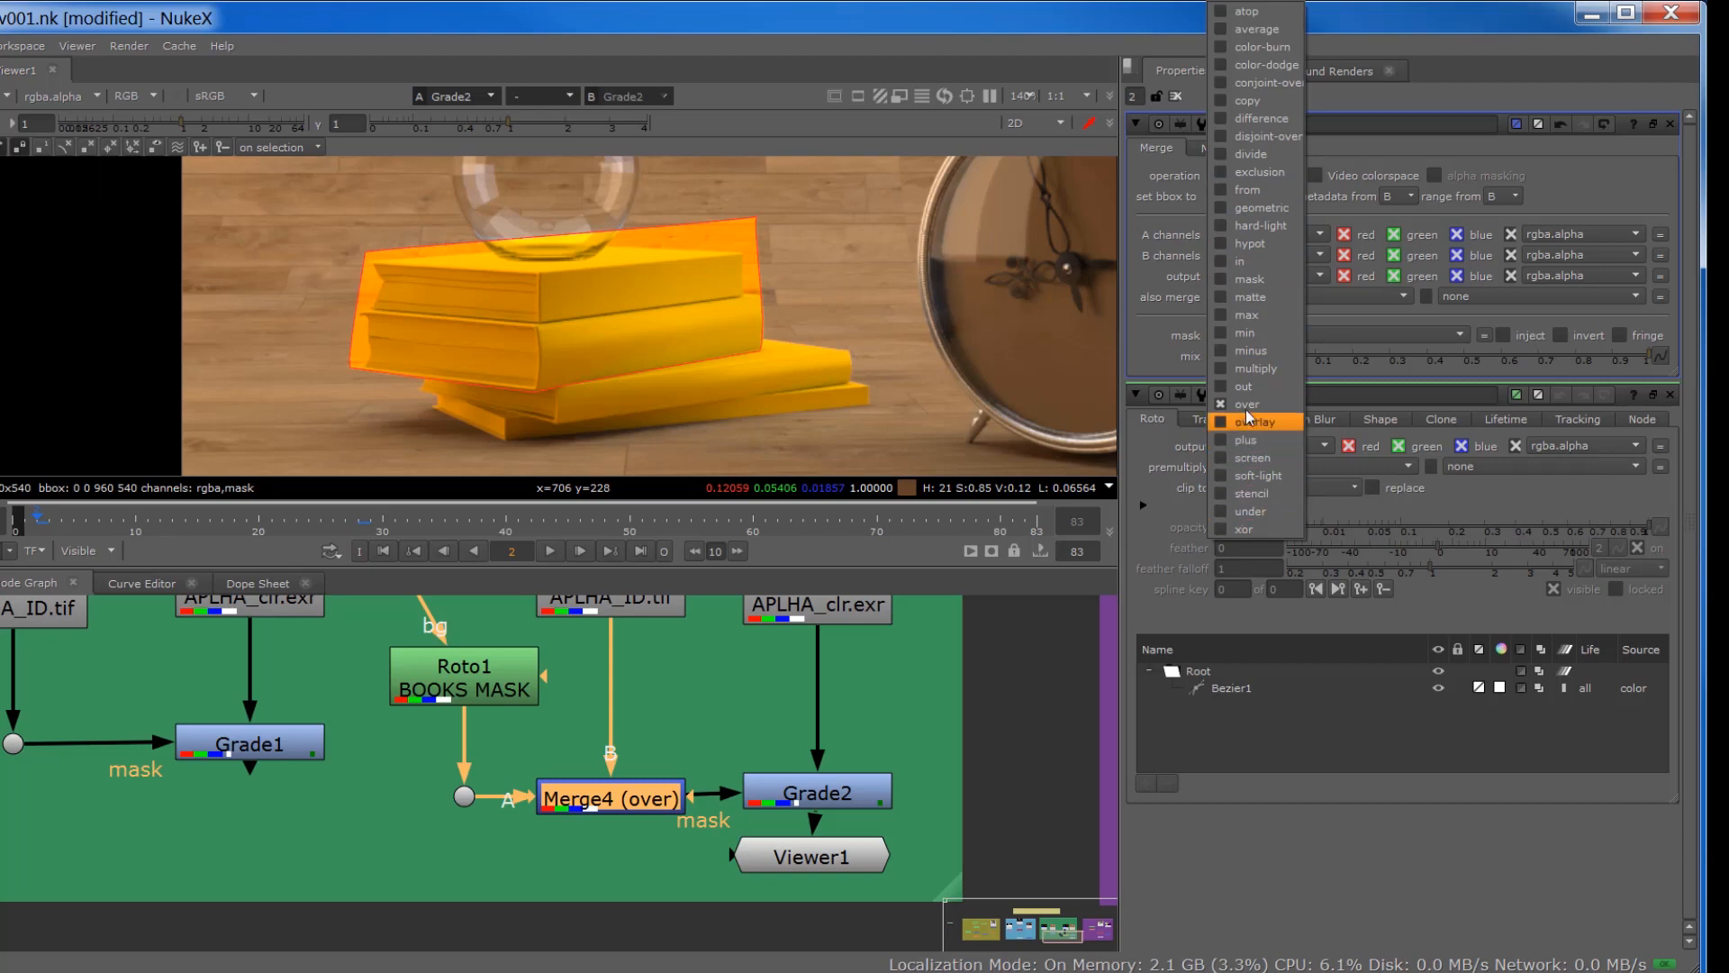
click(1248, 279)
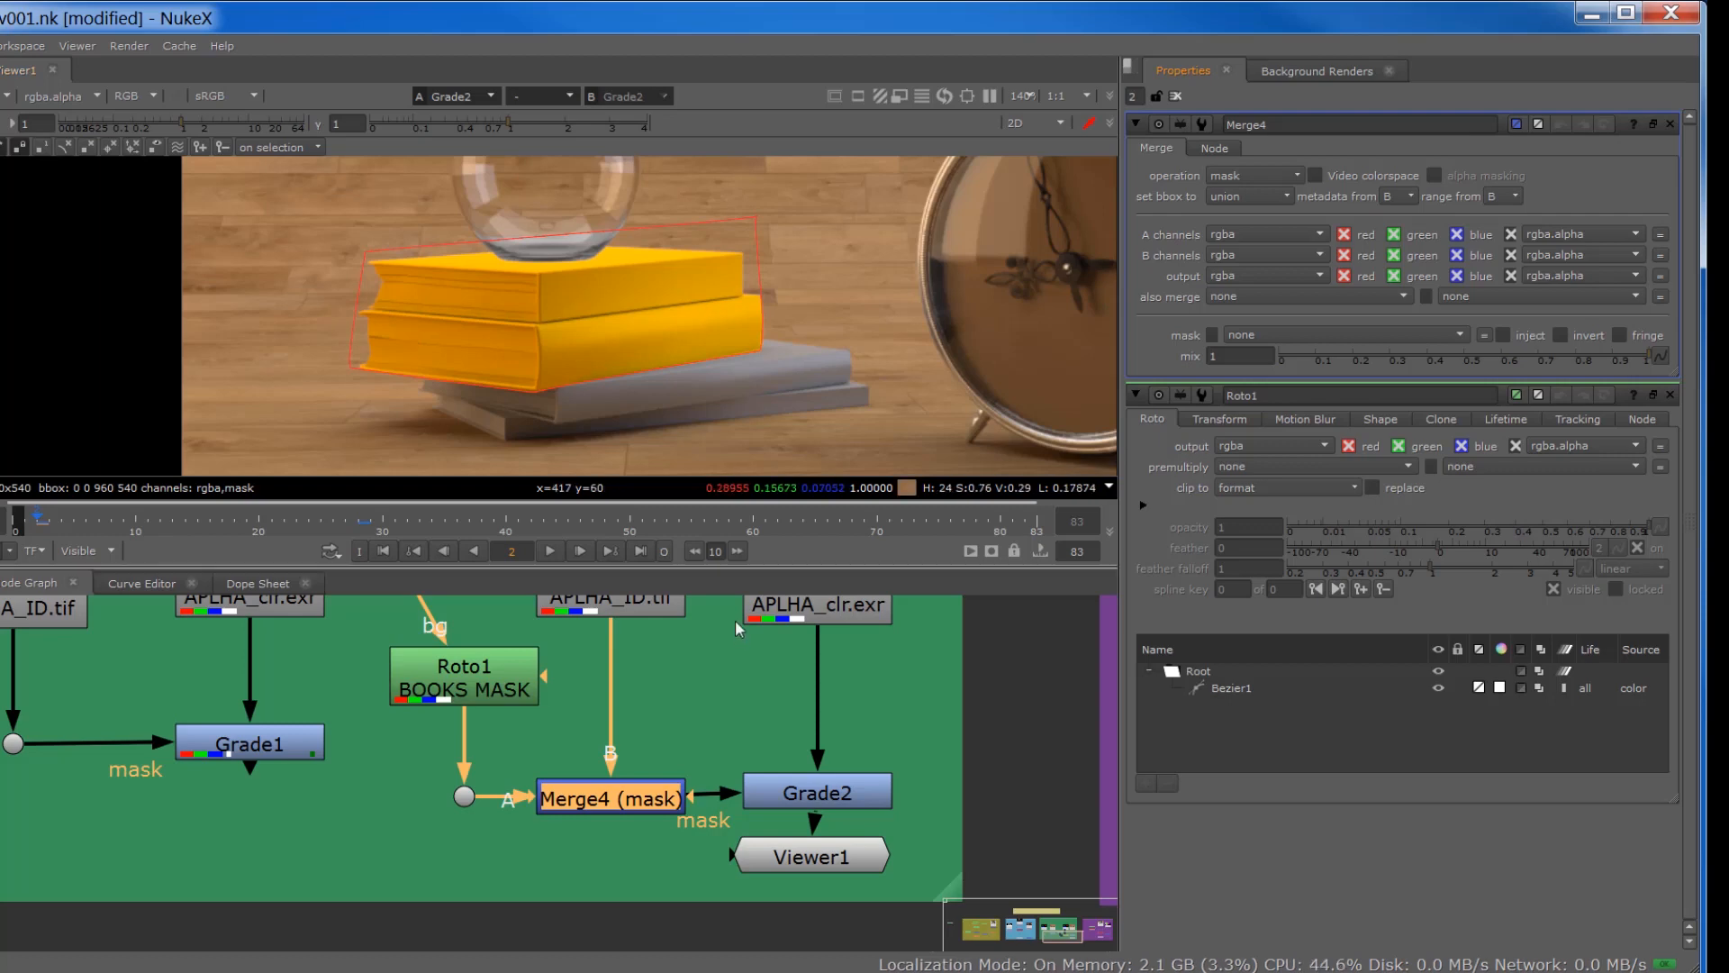
scroll(736, 815, down, 5)
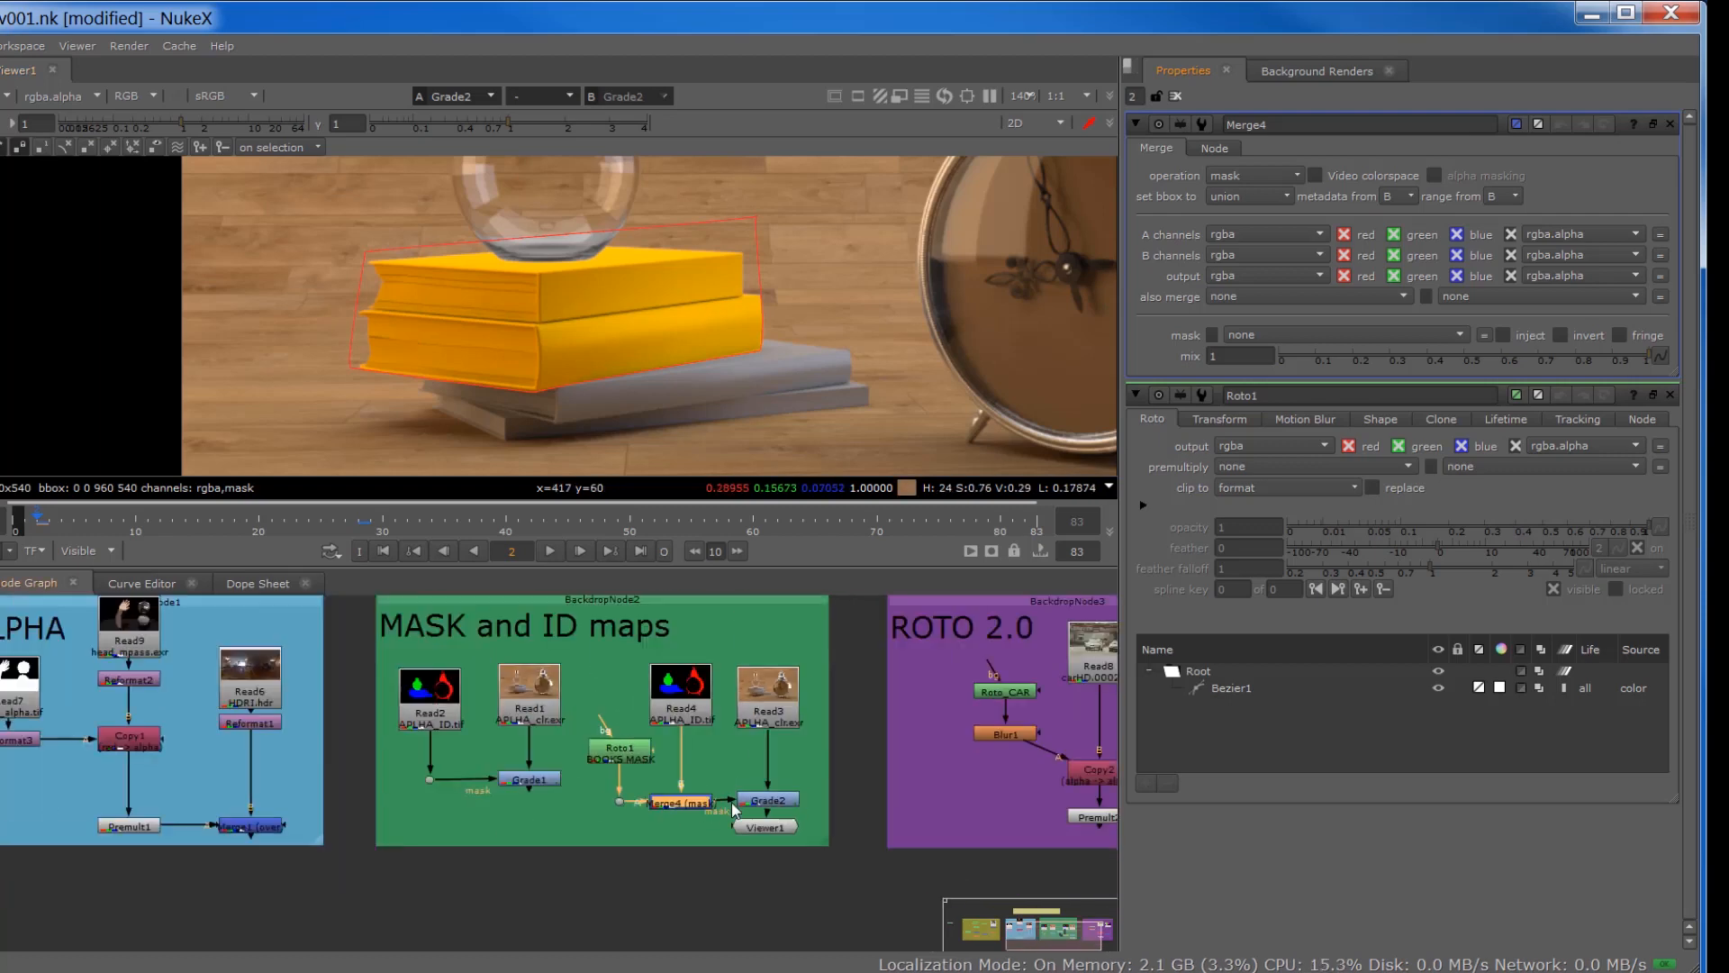
middle_drag(704, 788, 833, 810)
middle_drag(527, 796, 643, 835)
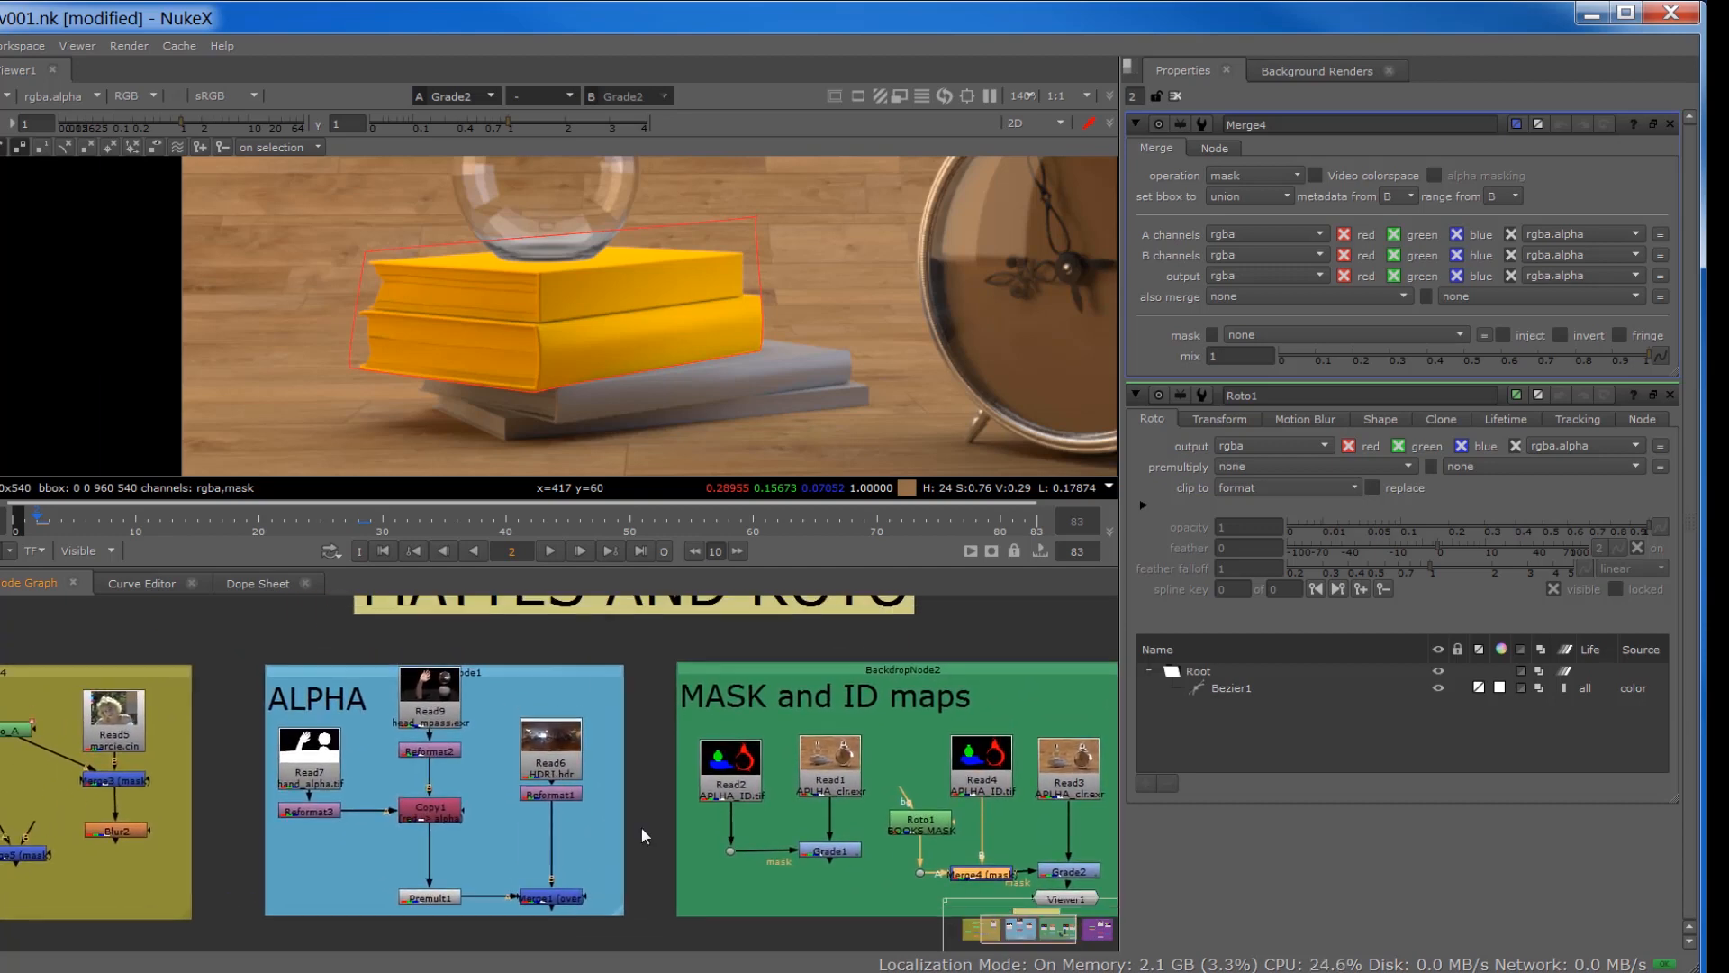
scroll(641, 833, down, 4)
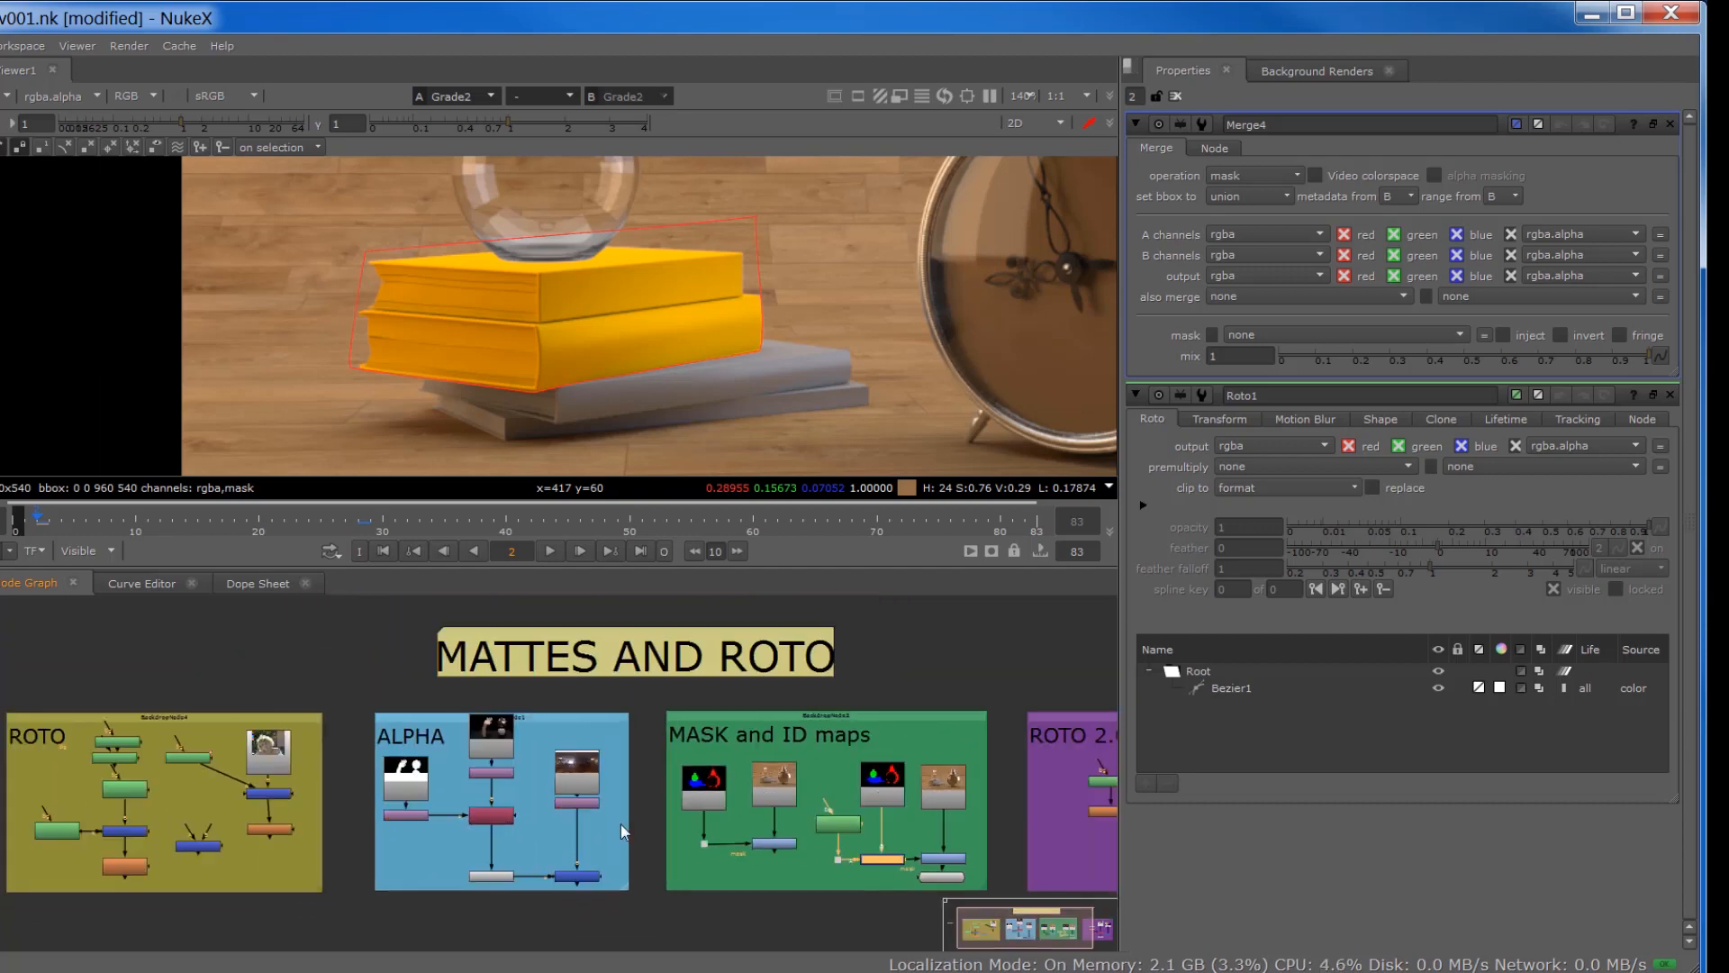
middle_drag(668, 828, 716, 805)
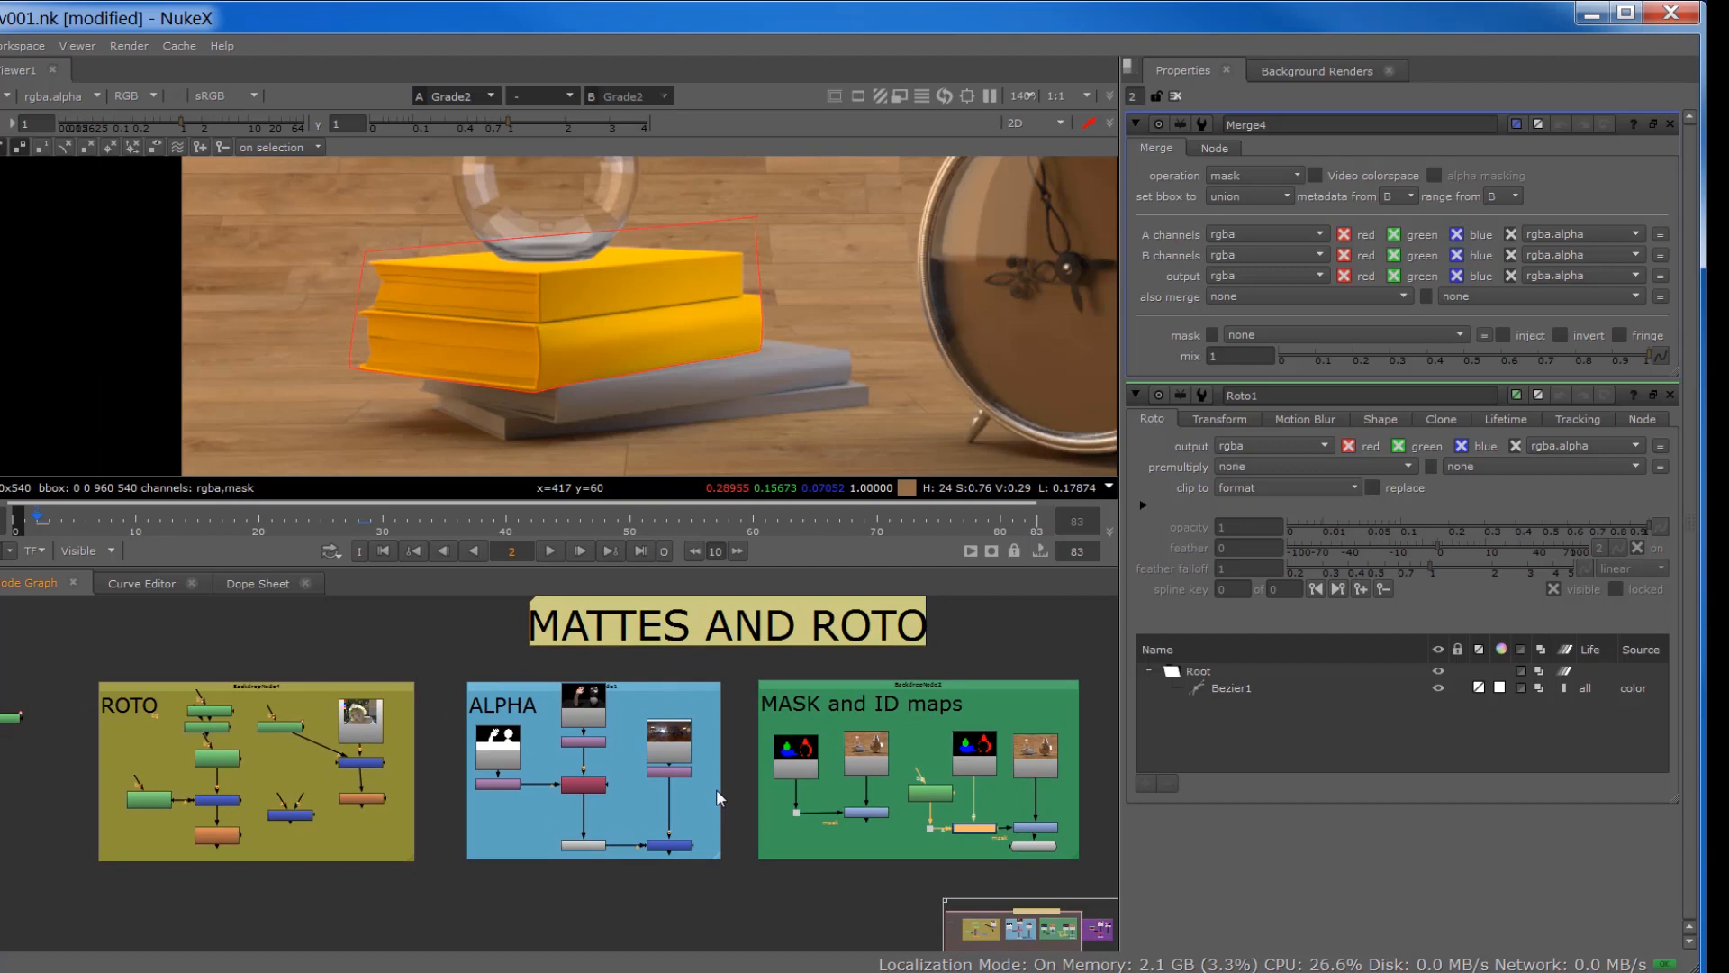